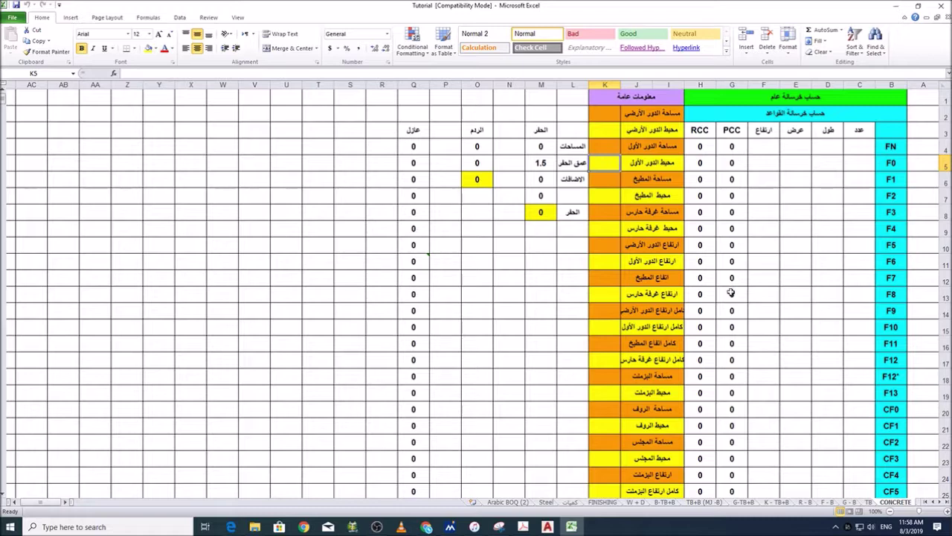
Step: Review the general information list in the CONCRETE sheet, covering the area, perimeter and height entries for the floors, kitchen and guard room
scroll(774, 357, "down", 3)
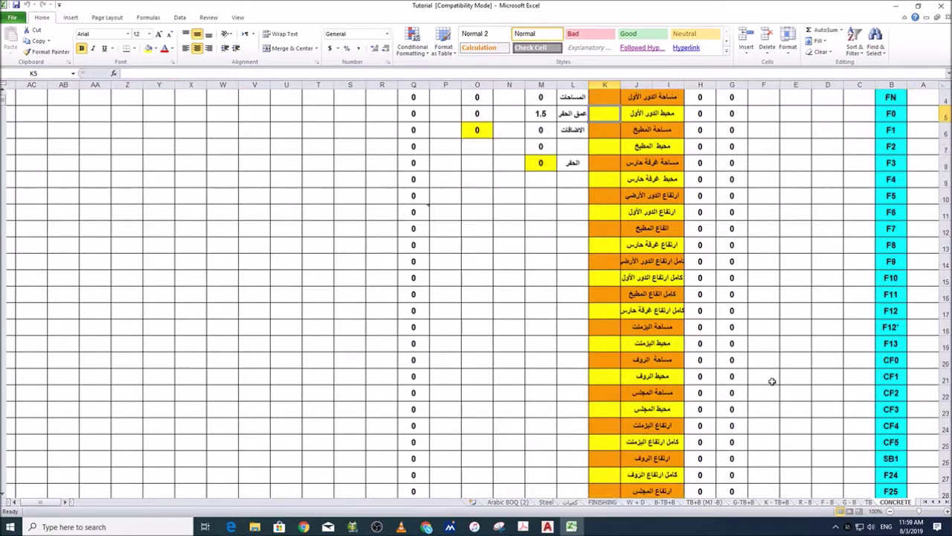
scroll(780, 363, "up", 3)
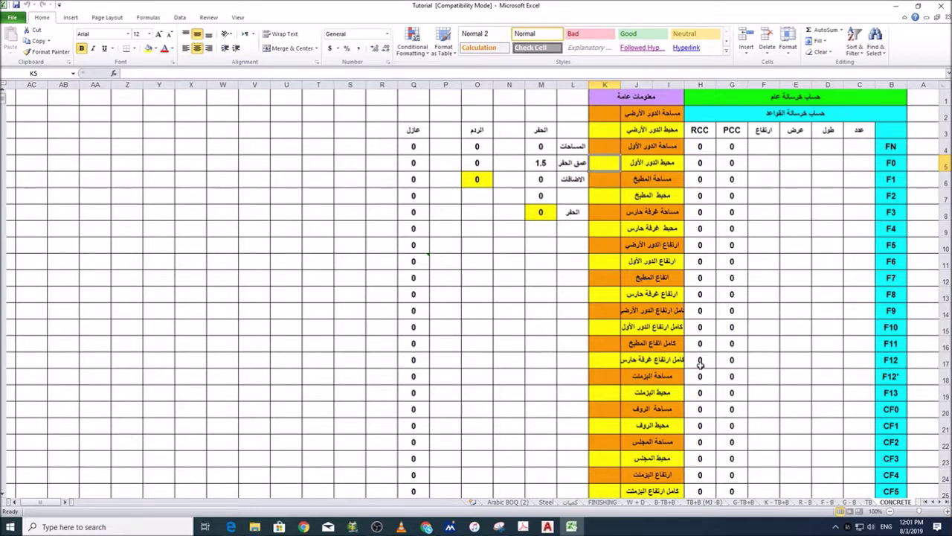
left_click(616, 106)
left_click_drag(616, 106, 620, 146)
left_click(631, 194)
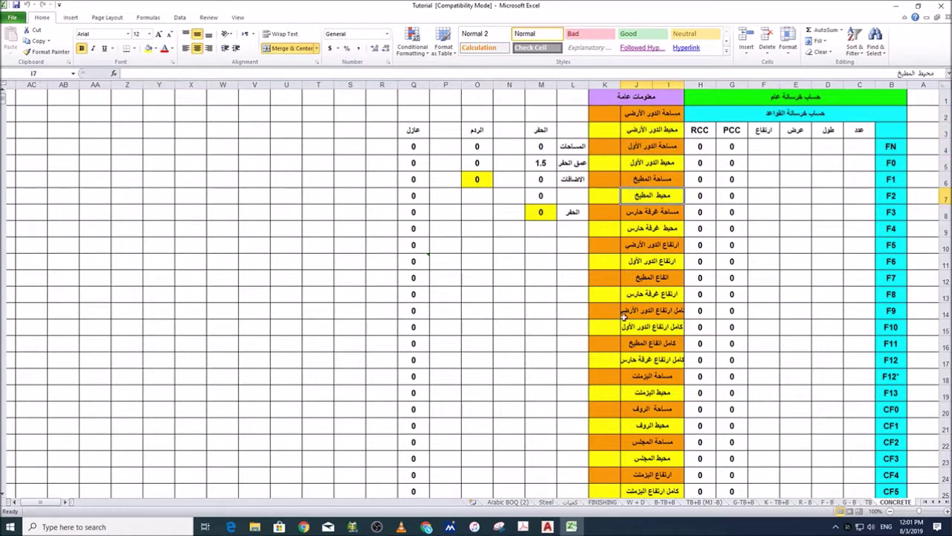
scroll(626, 369, "down", 3)
scroll(626, 369, "up", 3)
scroll(668, 260, "down", 1)
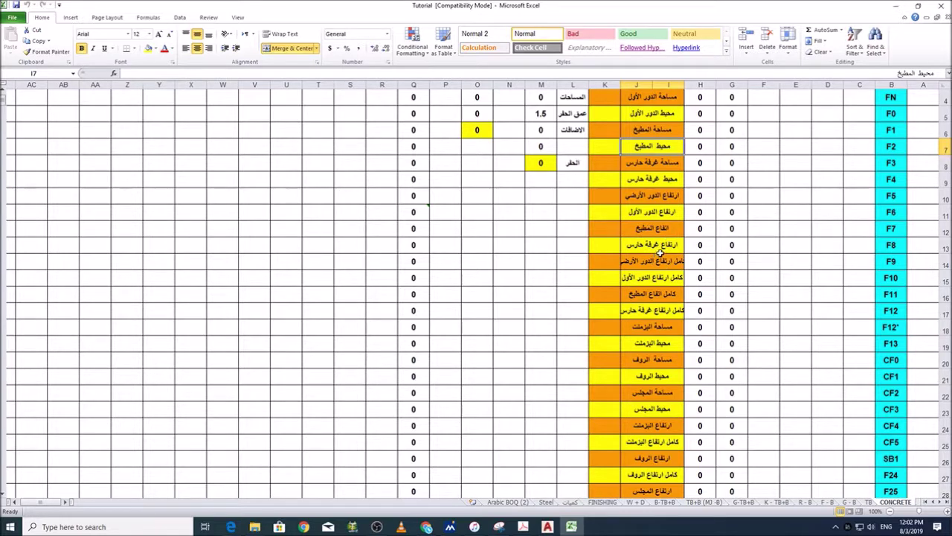
left_click(664, 229)
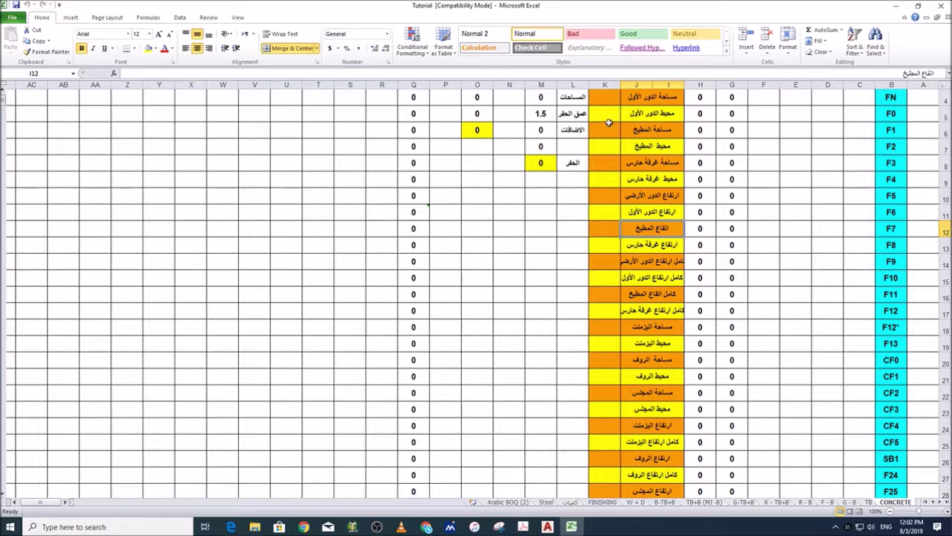
left_click(600, 197)
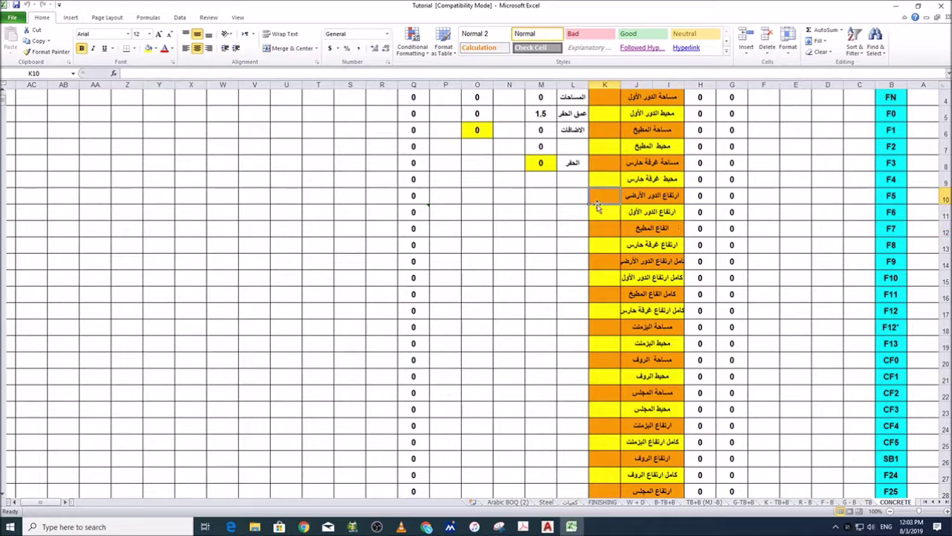
Step: Switch to the ARC details 18.dwg drawing in AutoCAD and examine the floor heights, slab thicknesses and levels on Section AA
left_click(547, 527)
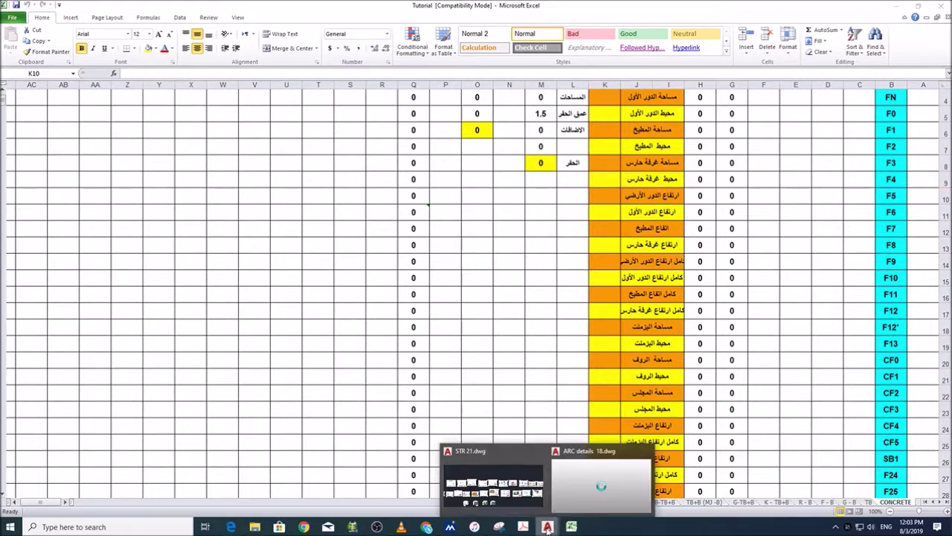
left_click(599, 484)
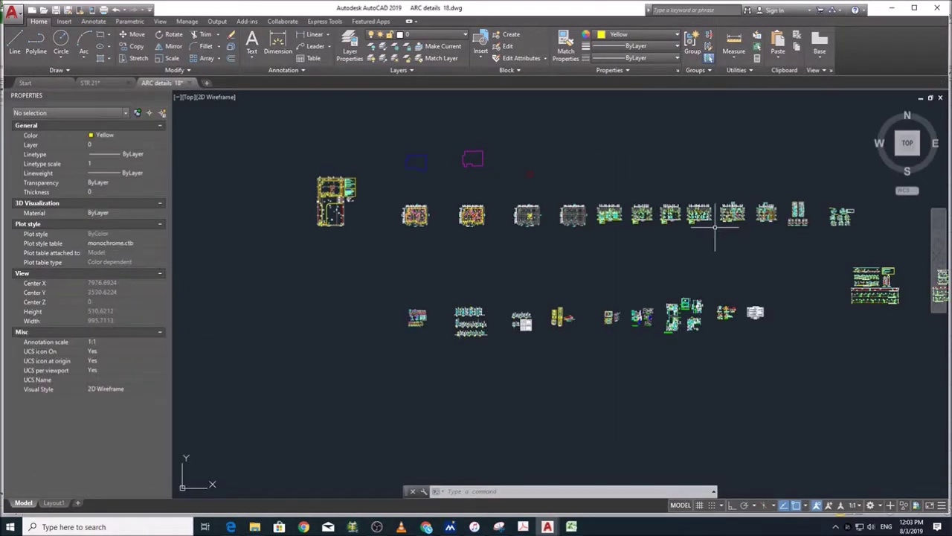
scroll(744, 223, "up", 10)
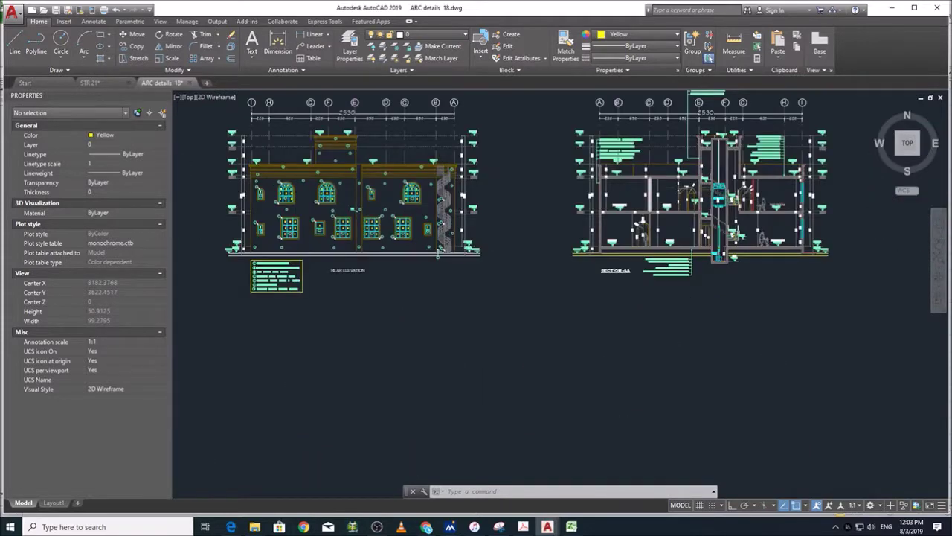
scroll(639, 198, "up", 4)
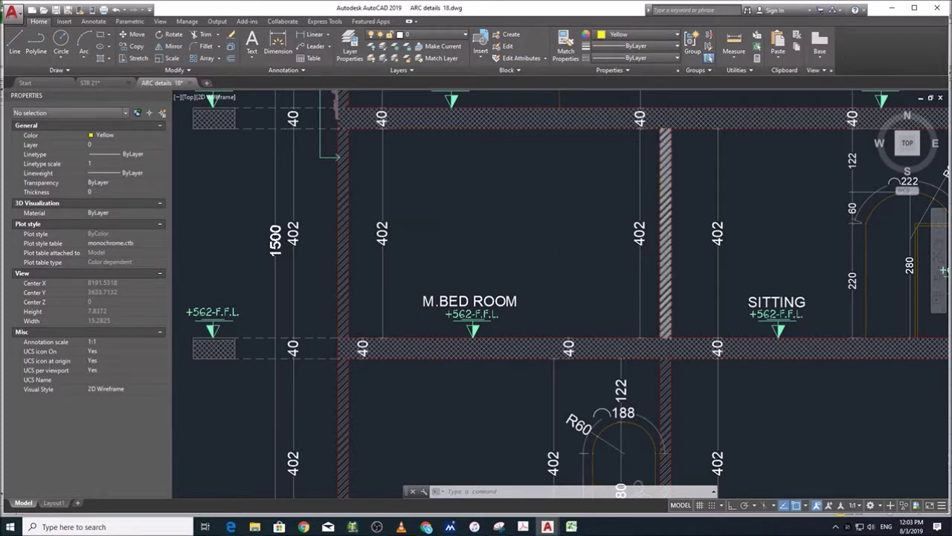
scroll(668, 258, "down", 2)
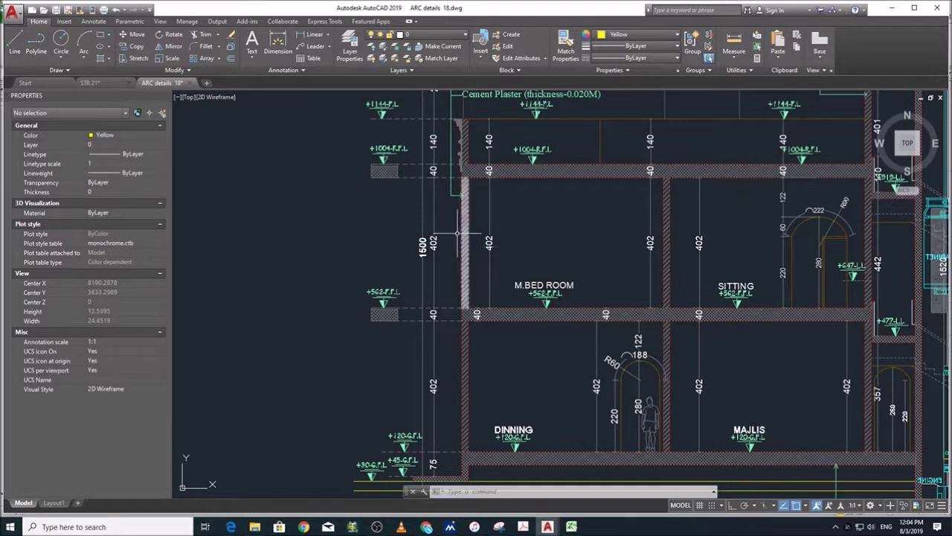
scroll(476, 253, "down", 5)
scroll(472, 268, "up", 3)
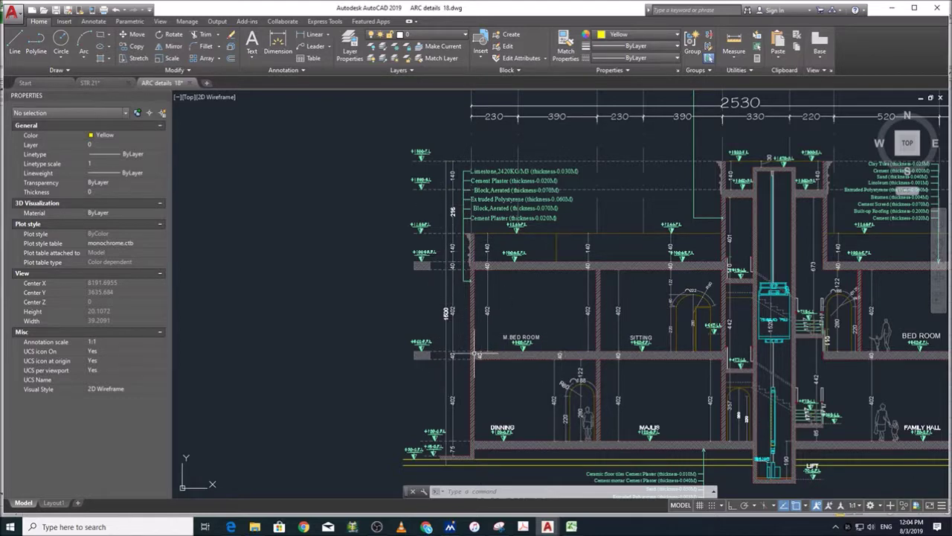
scroll(537, 256, "down", 3)
scroll(509, 394, "up", 5)
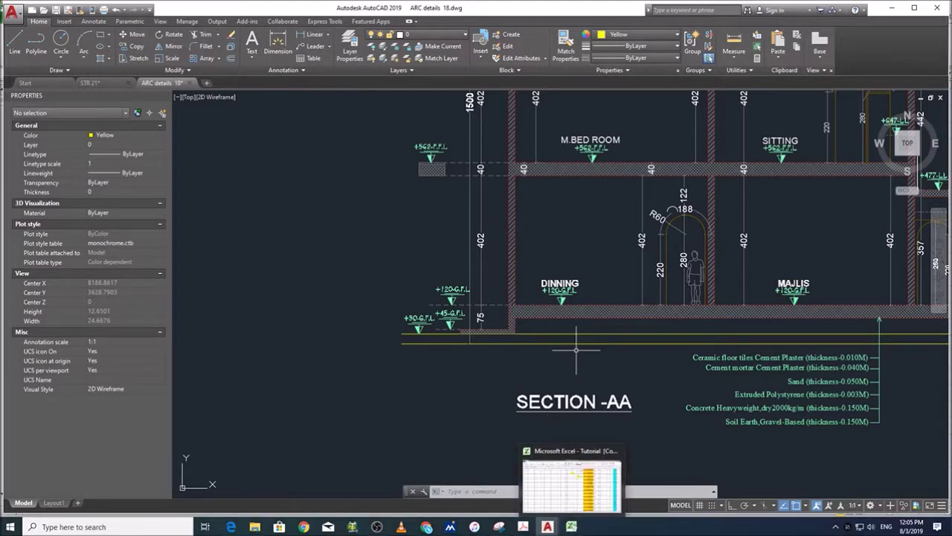
scroll(575, 340, "down", 5)
scroll(584, 302, "up", 2)
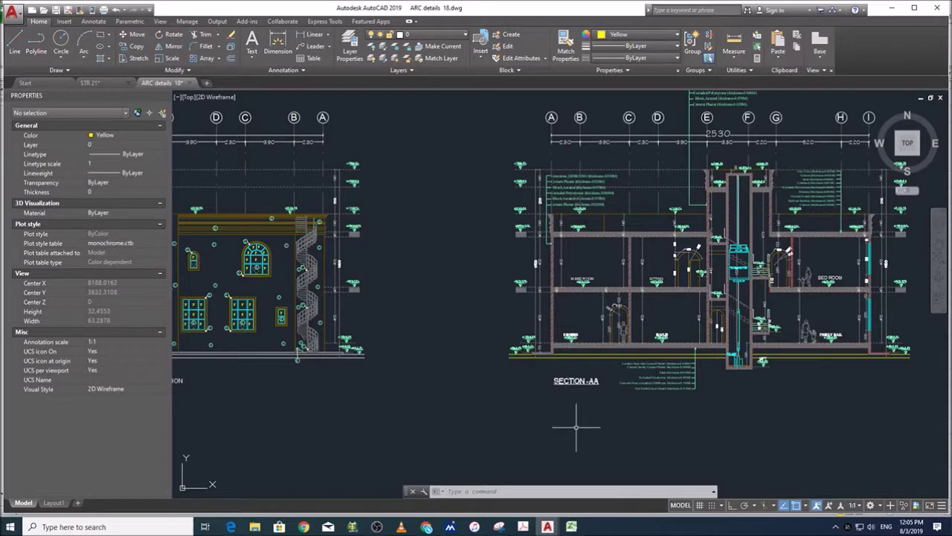
Step: Return to the Tutorial workbook in Excel and review the remaining general information entries, down to the full majlis height
mouse_move(578, 526)
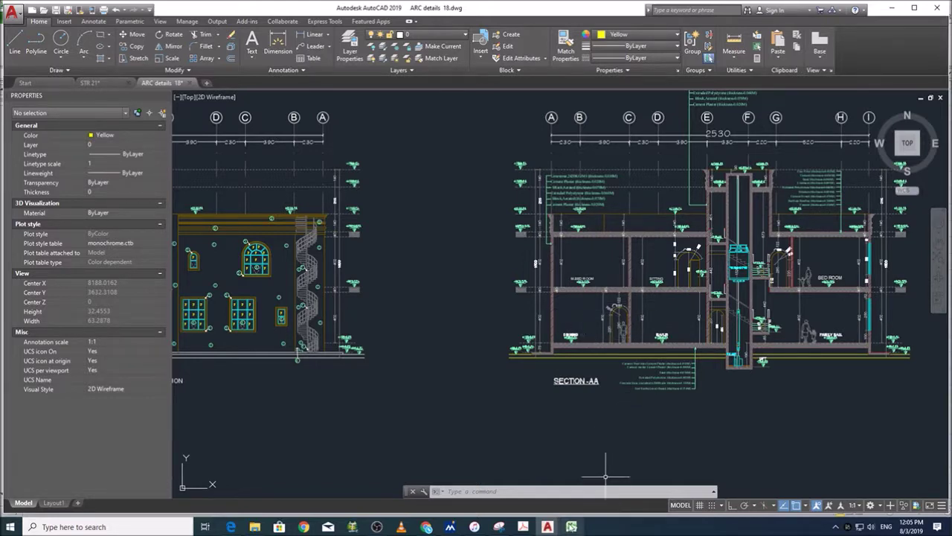
left_click(571, 526)
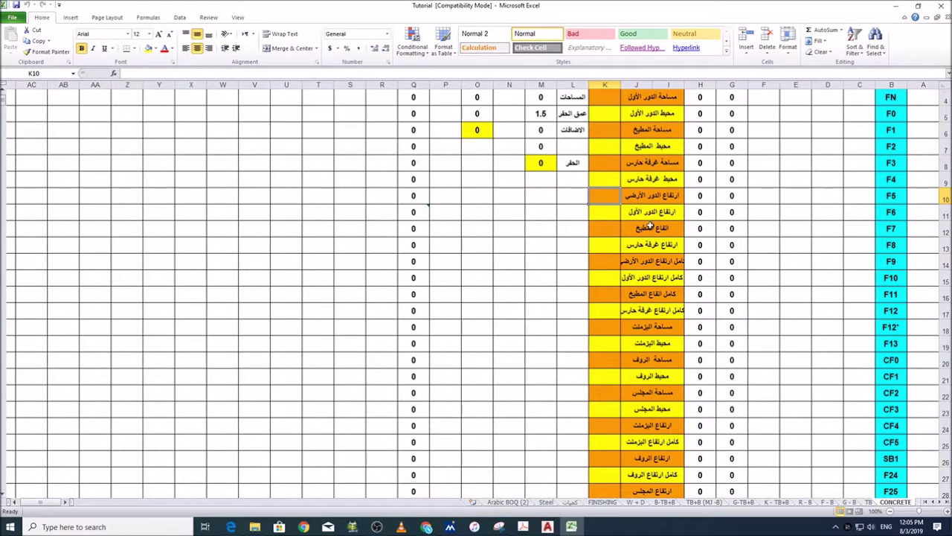
scroll(614, 268, "down", 1)
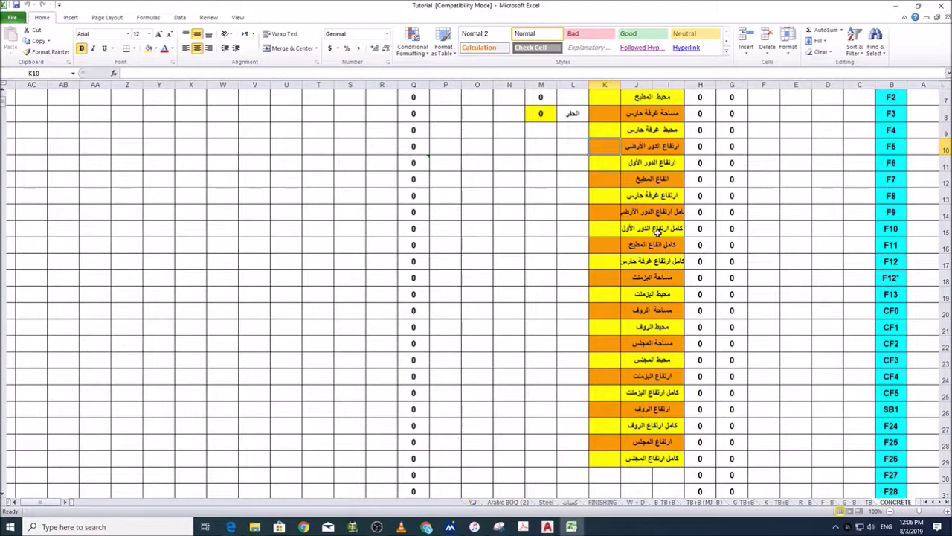
scroll(659, 231, "up", 1)
scroll(626, 213, "down", 4)
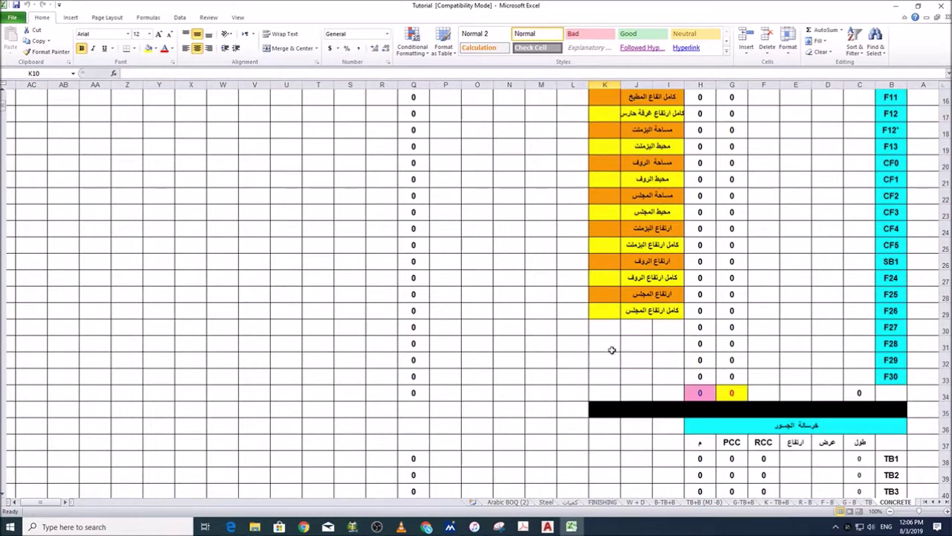
scroll(615, 348, "up", 3)
scroll(630, 146, "up", 2)
left_click(610, 116)
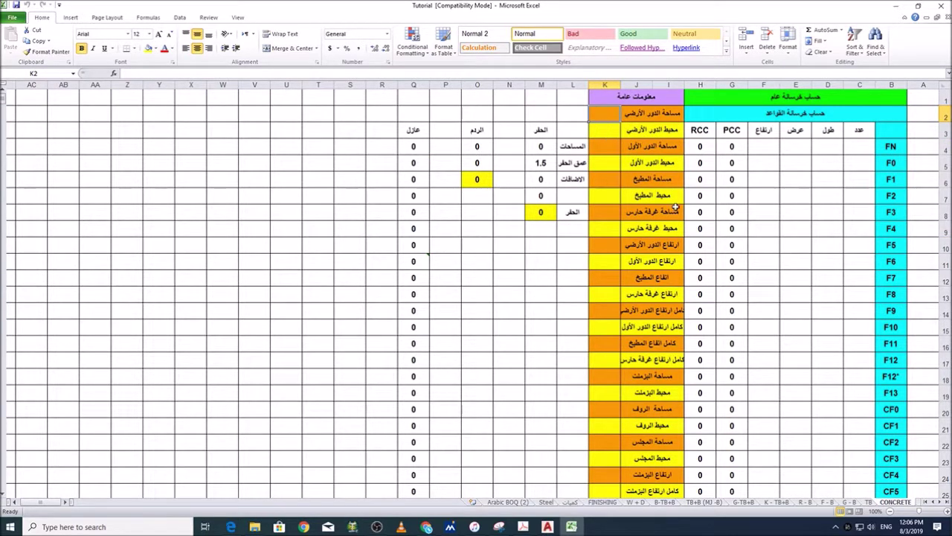
Step: Examine the footing, tie beam and ground floor blinding concrete tables in the CONCRETE sheet
scroll(621, 149, "down", 2)
scroll(632, 330, "up", 2)
scroll(772, 243, "down", 3)
scroll(742, 480, "up", 3)
scroll(787, 372, "down", 5)
scroll(631, 205, "up", 5)
scroll(732, 292, "down", 6)
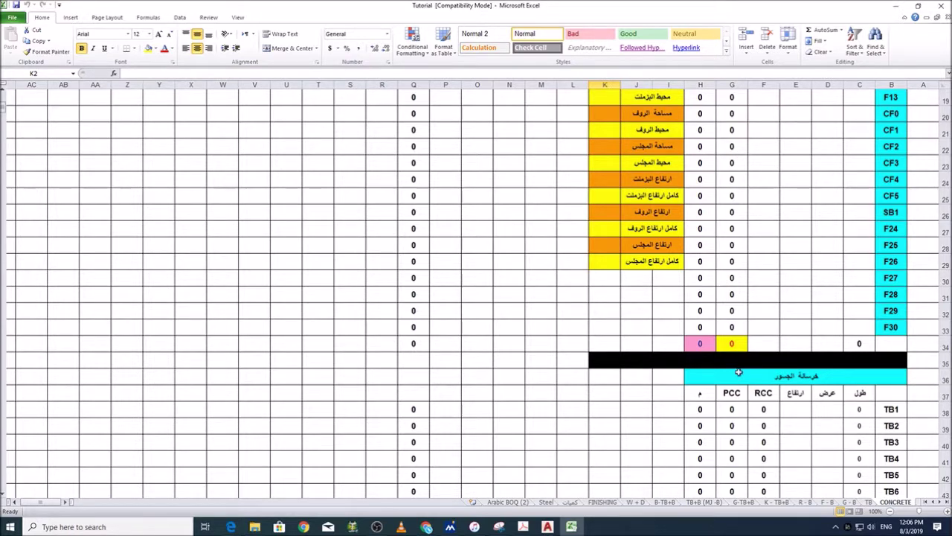
scroll(737, 372, "down", 3)
scroll(744, 335, "down", 4)
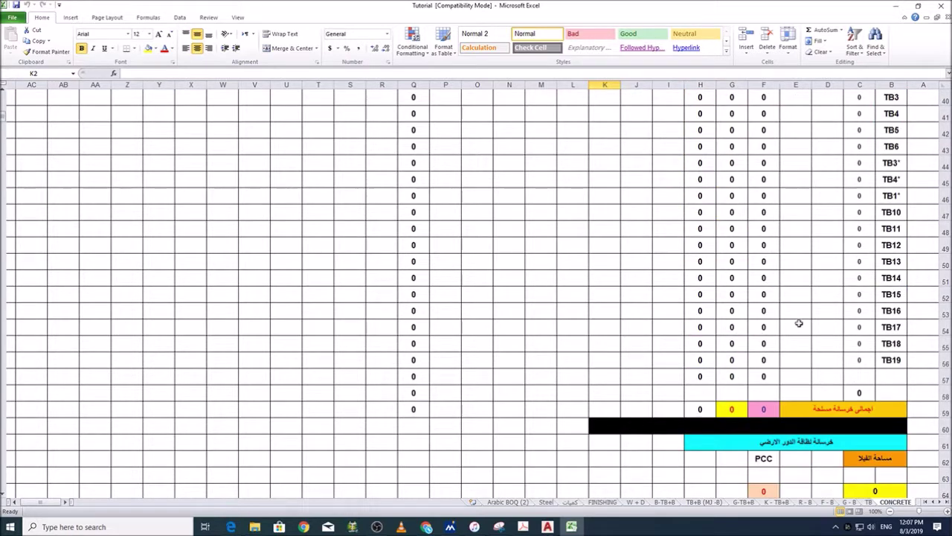
scroll(796, 342, "down", 3)
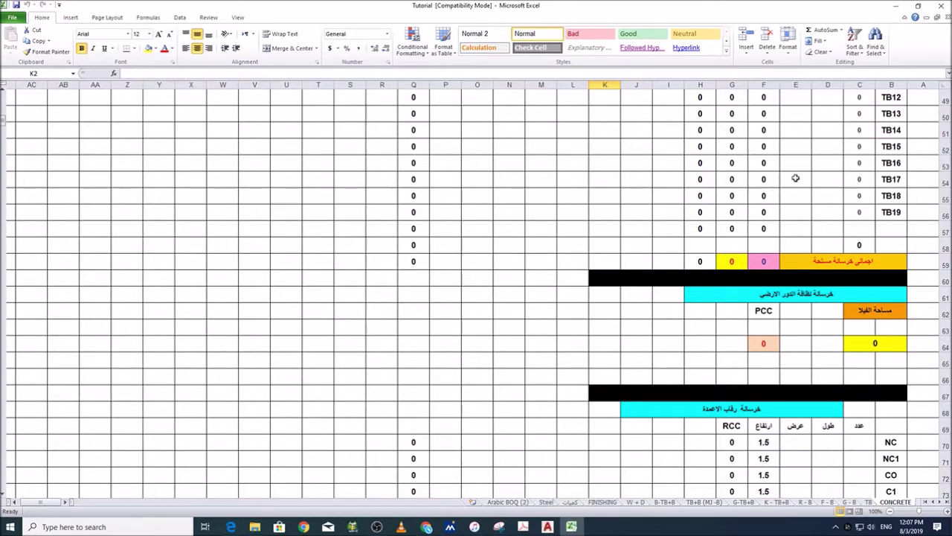
scroll(788, 200, "up", 16)
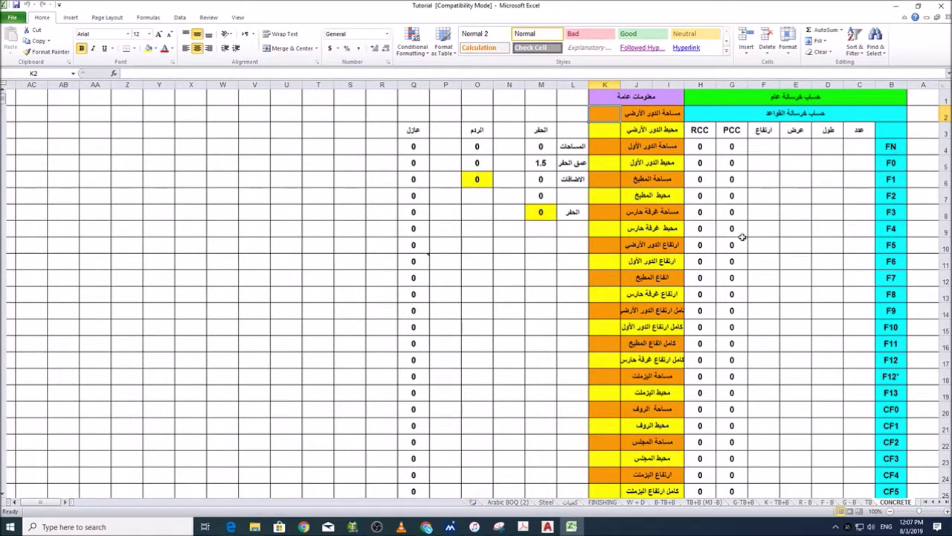
Step: Inspect the ground floor roof slab concrete table, including the hourdi concrete cell and the first room's length cell
scroll(773, 298, "down", 3)
scroll(774, 321, "down", 11)
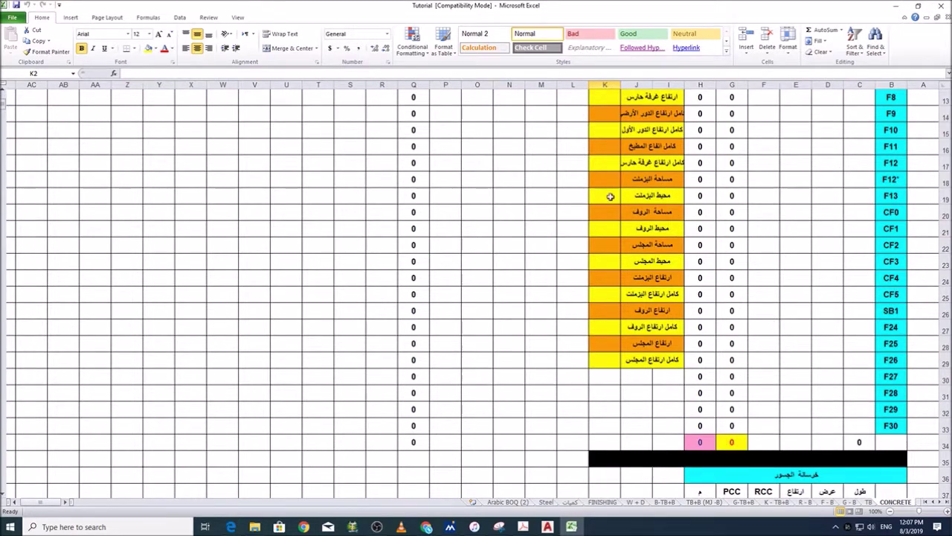
scroll(757, 338, "down", 20)
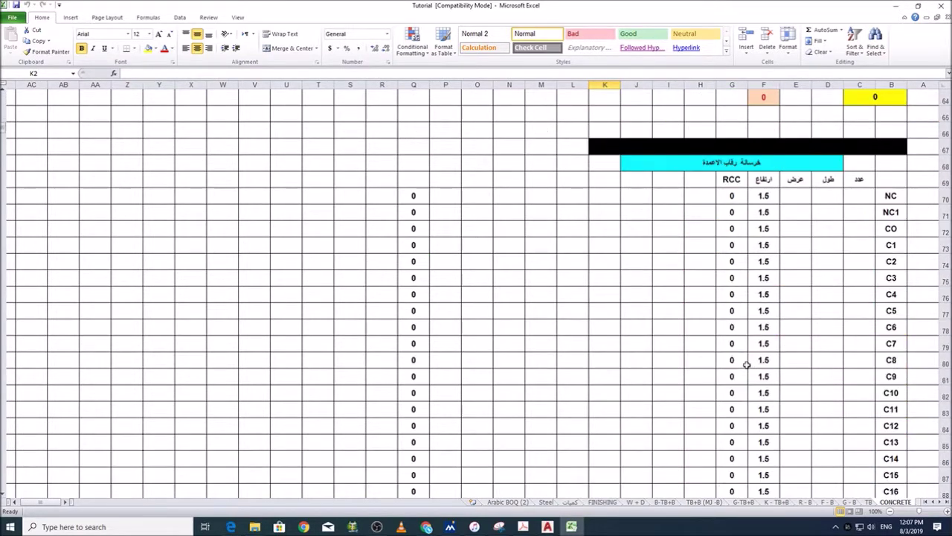
scroll(753, 361, "down", 10)
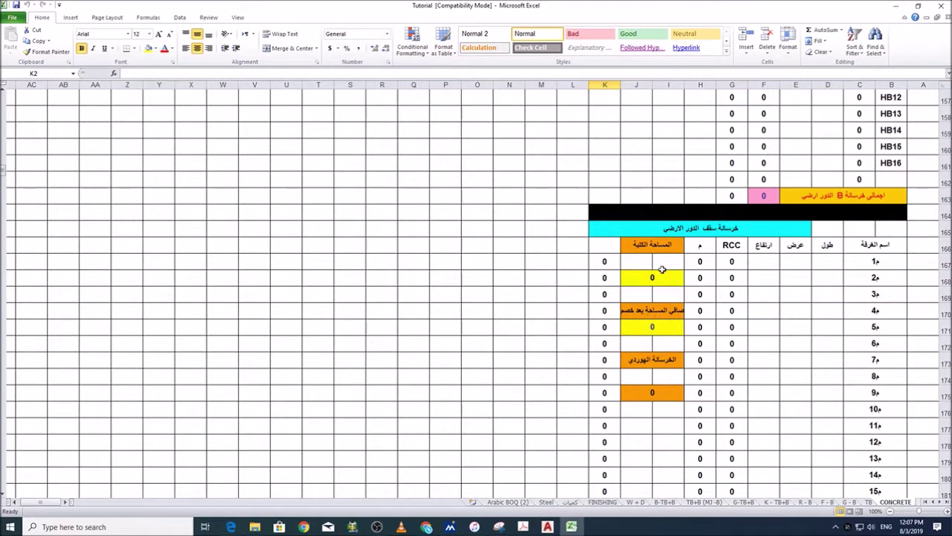
scroll(771, 259, "down", 3)
scroll(787, 381, "up", 1)
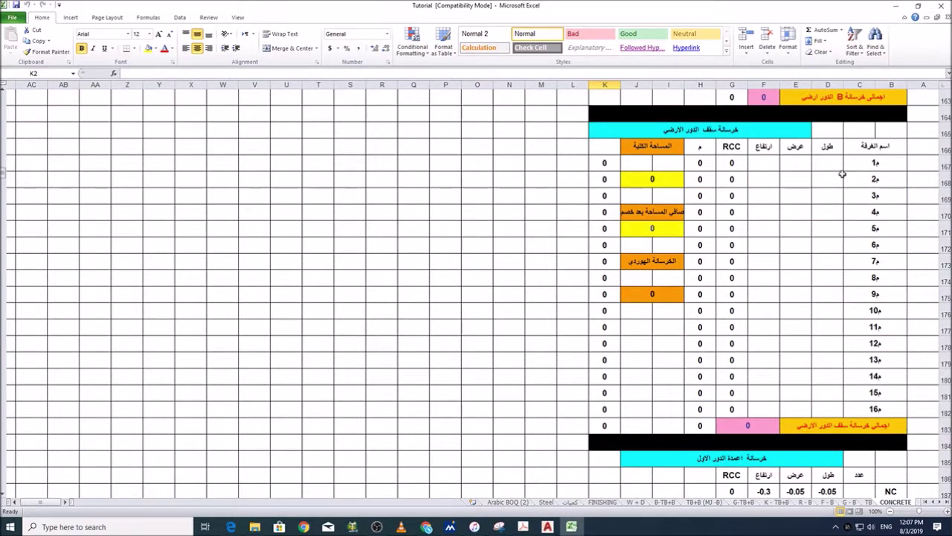
left_click(636, 293)
left_click(832, 164)
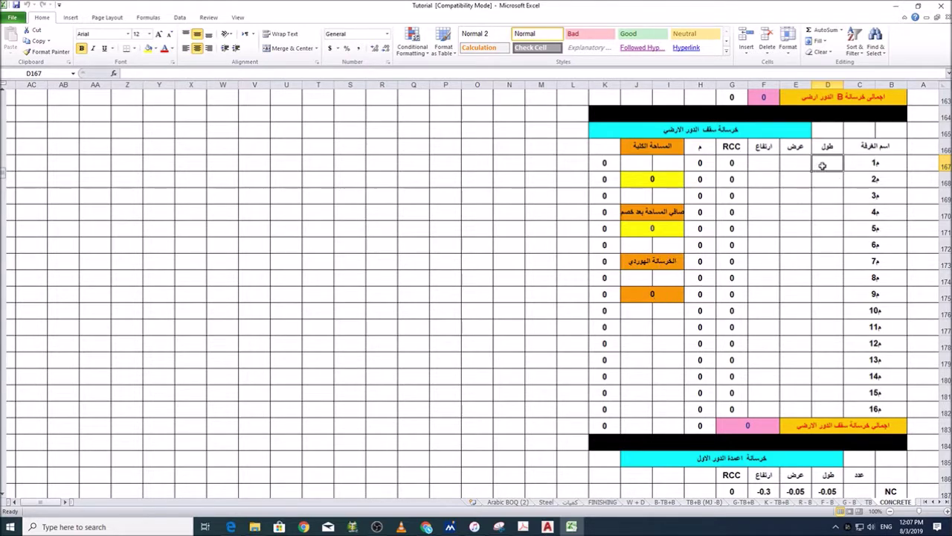
Step: Go back to the general information list, select the ground floor perimeter value cell, and review the footing table beside it
scroll(809, 393, "up", 20)
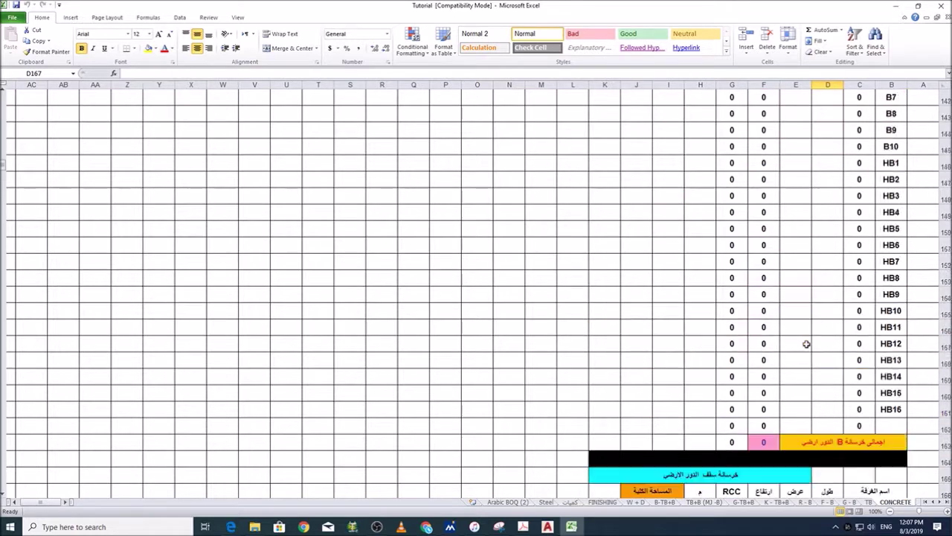
scroll(806, 344, "up", 13)
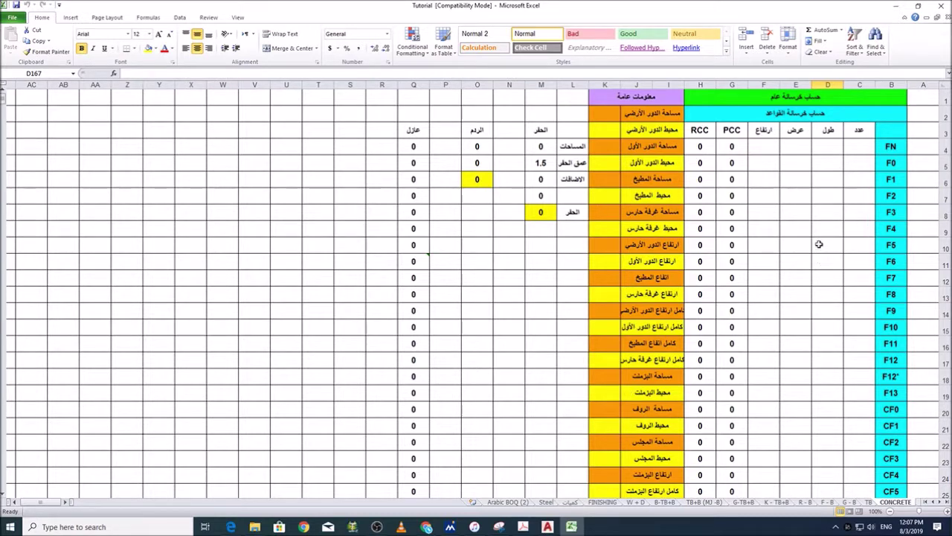
left_click(612, 132)
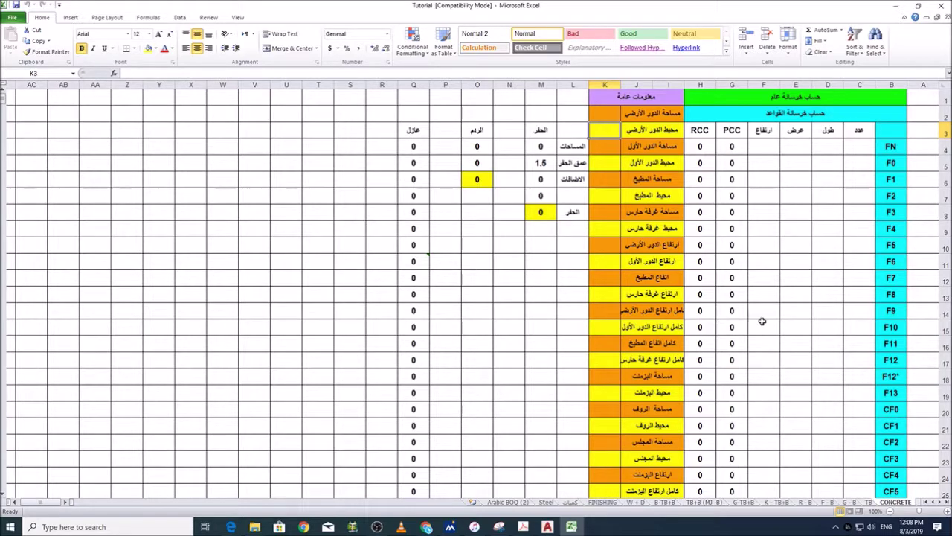
scroll(761, 321, "down", 2)
scroll(720, 379, "up", 2)
scroll(681, 385, "down", 8)
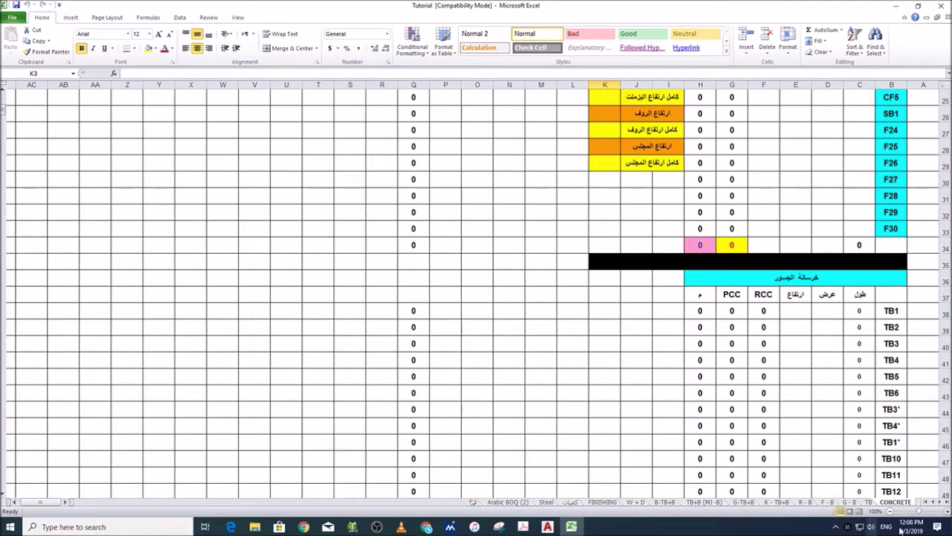
scroll(702, 395, "up", 3)
scroll(616, 223, "up", 5)
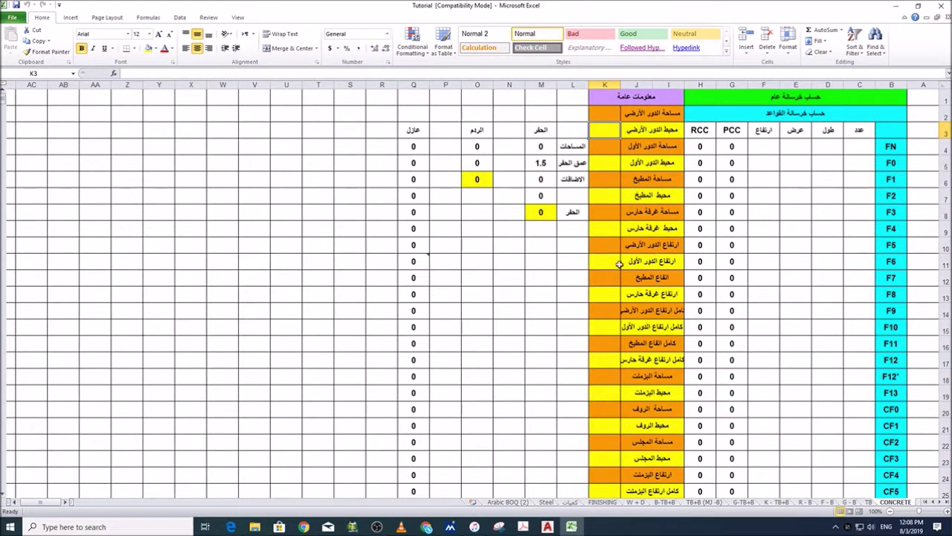
Step: Look through the concrete tables from the tie beams and column necks down to the ground floor beams
scroll(621, 223, "down", 11)
scroll(839, 457, "down", 4)
scroll(835, 389, "up", 2)
scroll(826, 310, "down", 17)
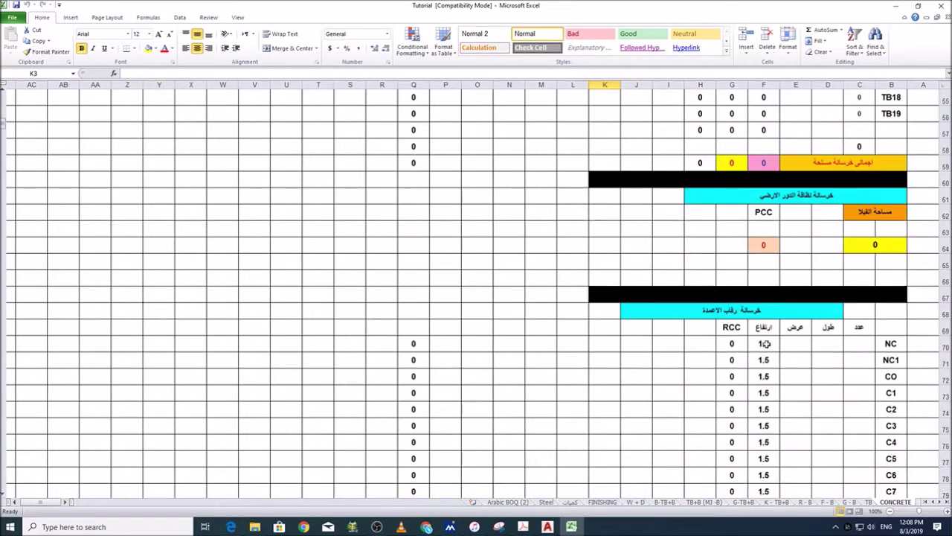
scroll(809, 364, "down", 20)
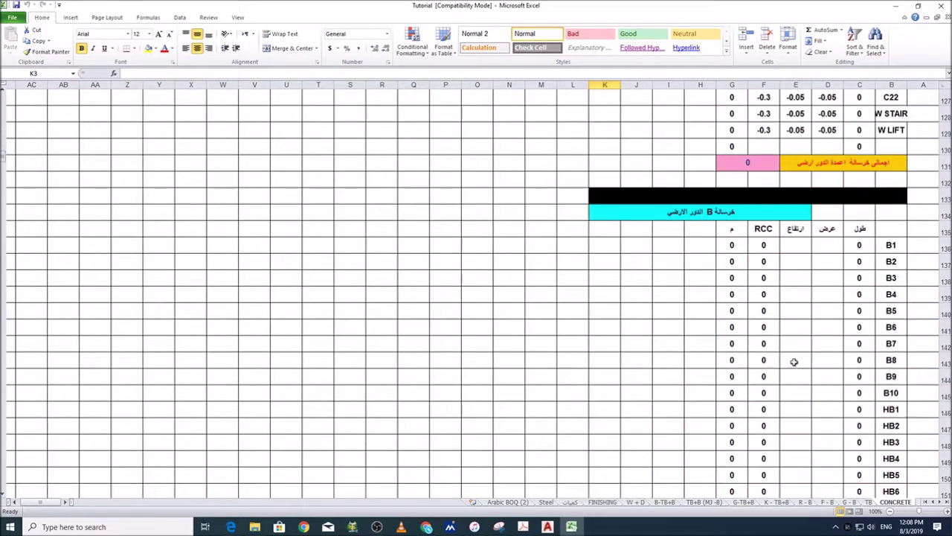
Step: Examine the parapet concrete table in the CONCRETE sheet and the block and plaster summary in the FINISHING sheet
scroll(803, 366, "down", 20)
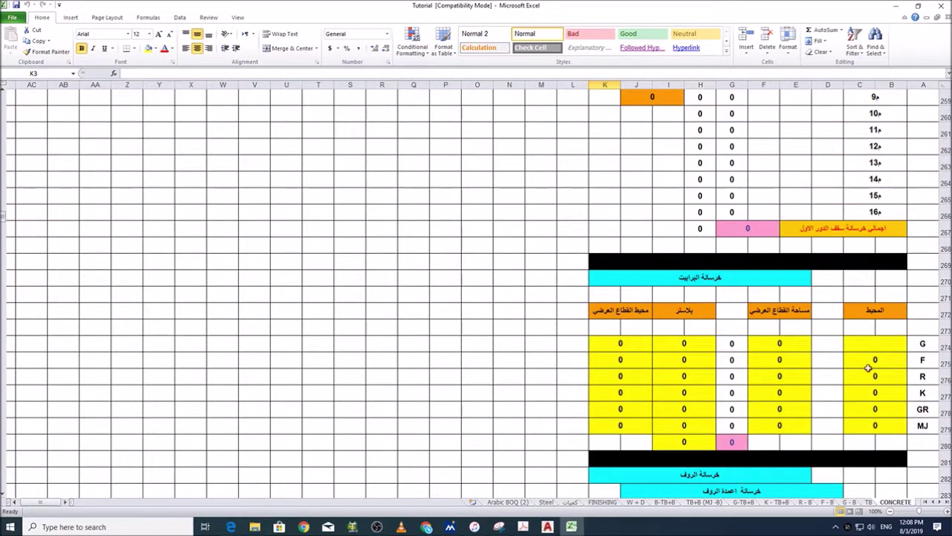
scroll(764, 440, "down", 1)
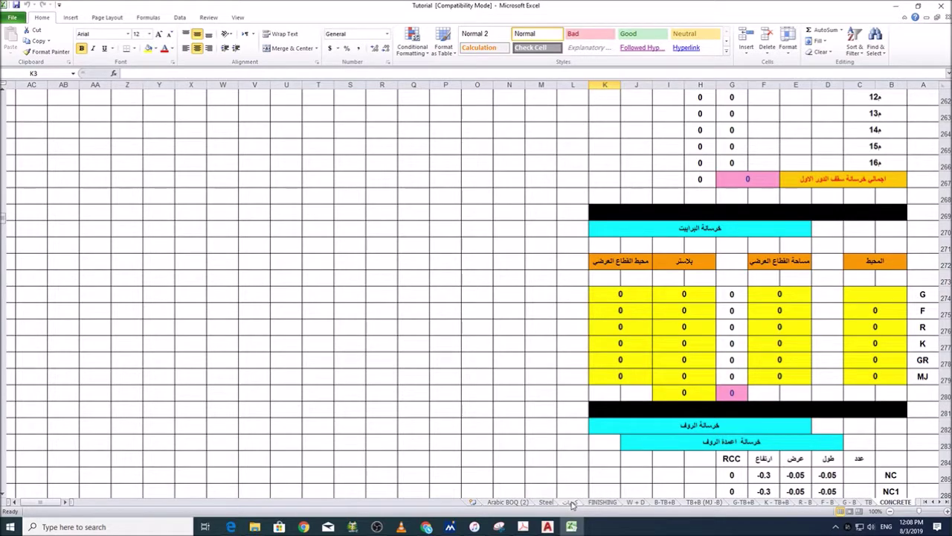
left_click(603, 502)
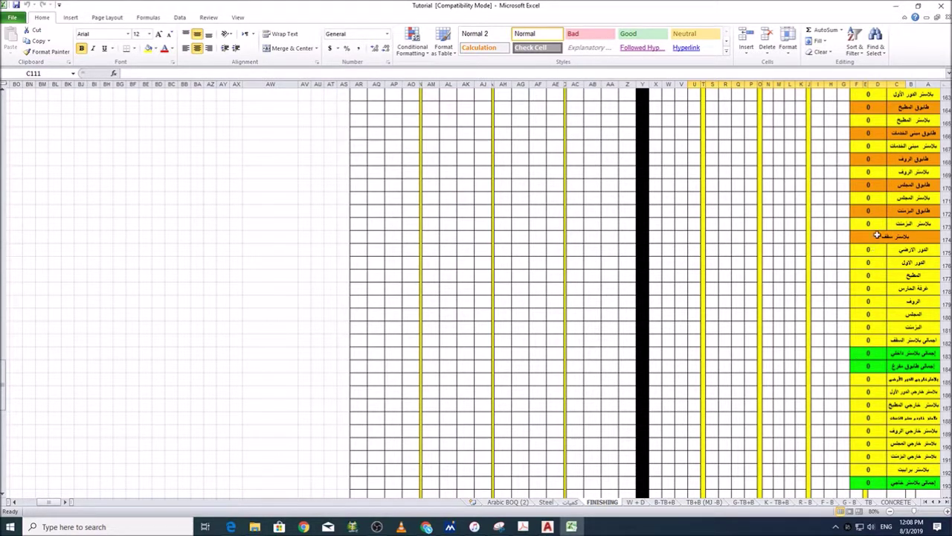
scroll(879, 235, "up", 4)
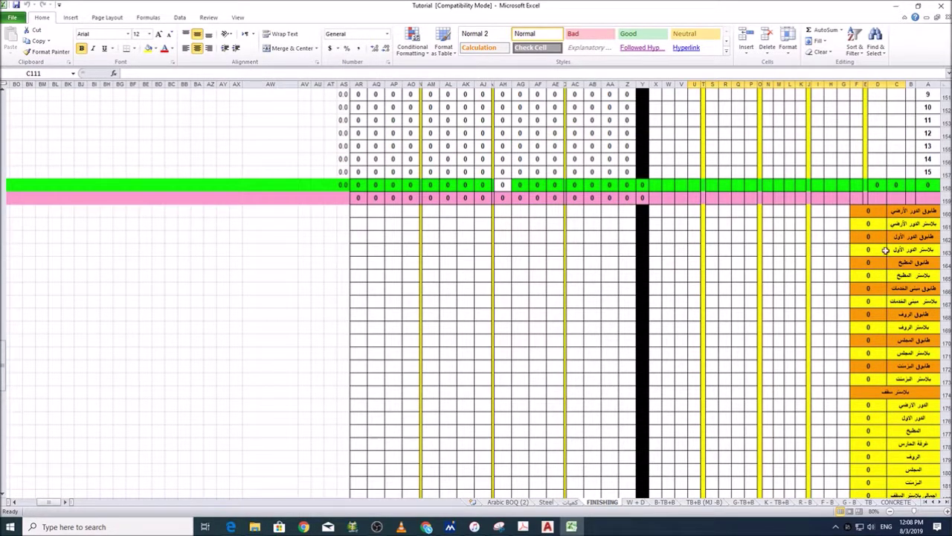
scroll(885, 250, "down", 4)
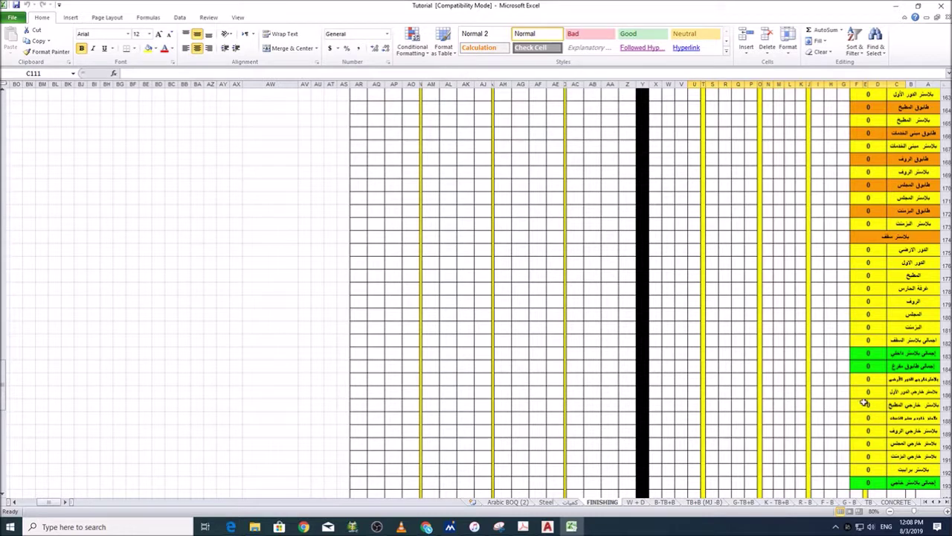
scroll(865, 413, "down", 3)
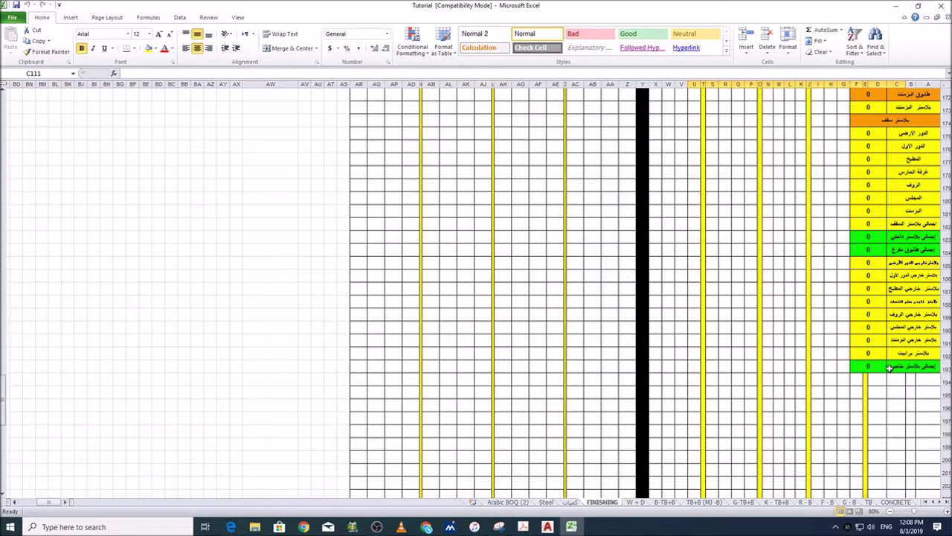
Step: Return to the CONCRETE sheet and go back through its tables to the general information list
left_click(895, 502)
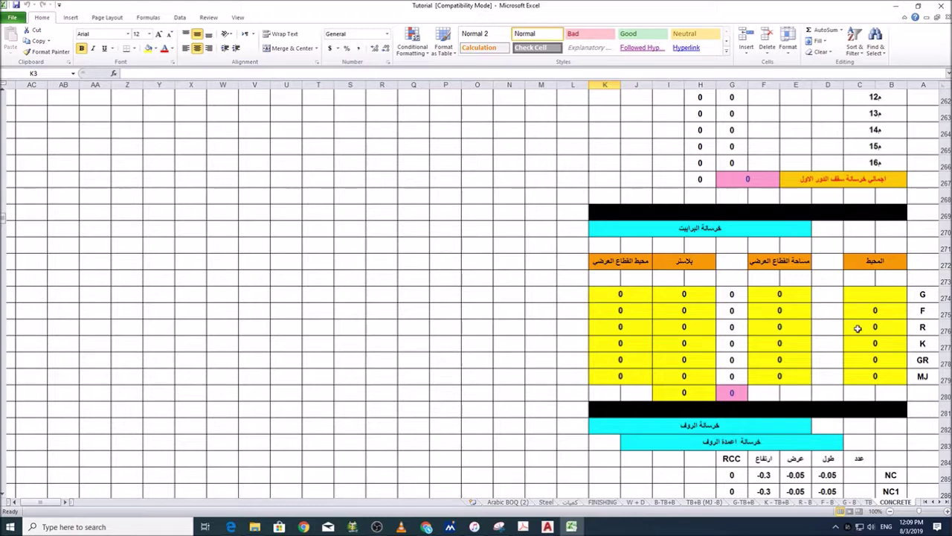
scroll(854, 406, "up", 20)
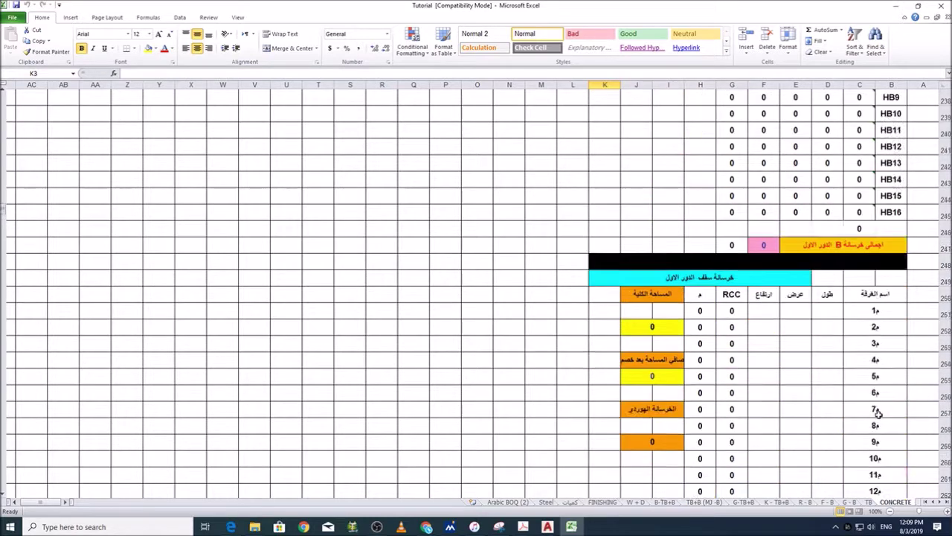
scroll(823, 350, "up", 20)
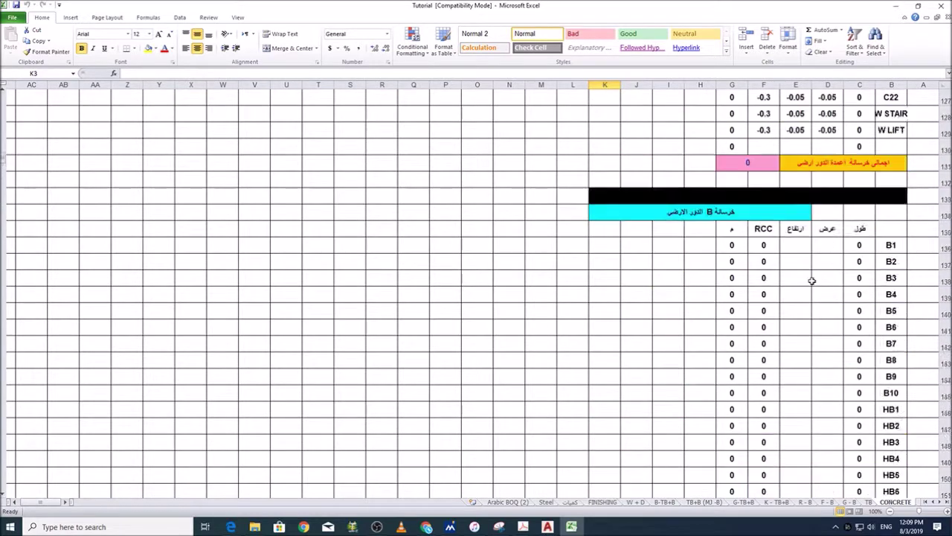
scroll(822, 312, "up", 20)
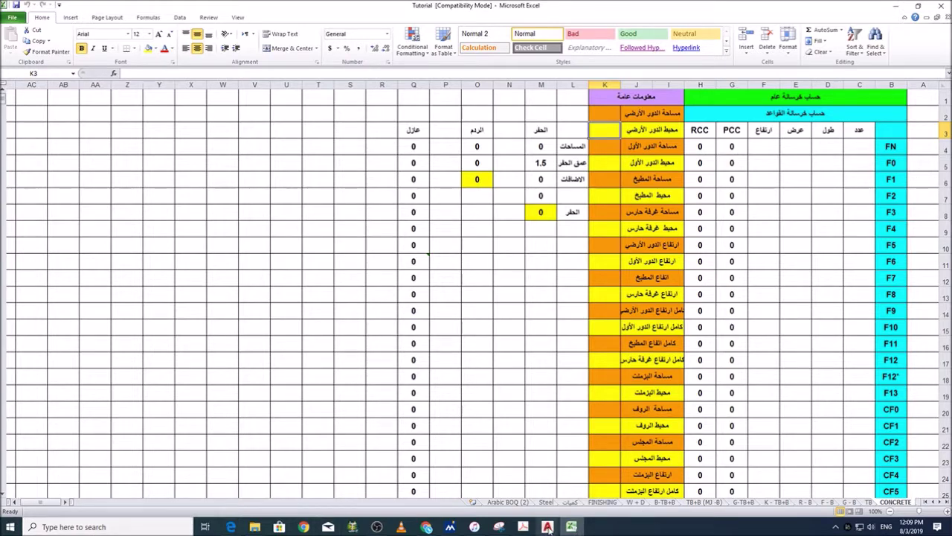
Step: Switch to the ARC details 18 drawing in AutoCAD and examine the floor heights and slab thicknesses in Section A-A
mouse_move(548, 527)
left_click(603, 488)
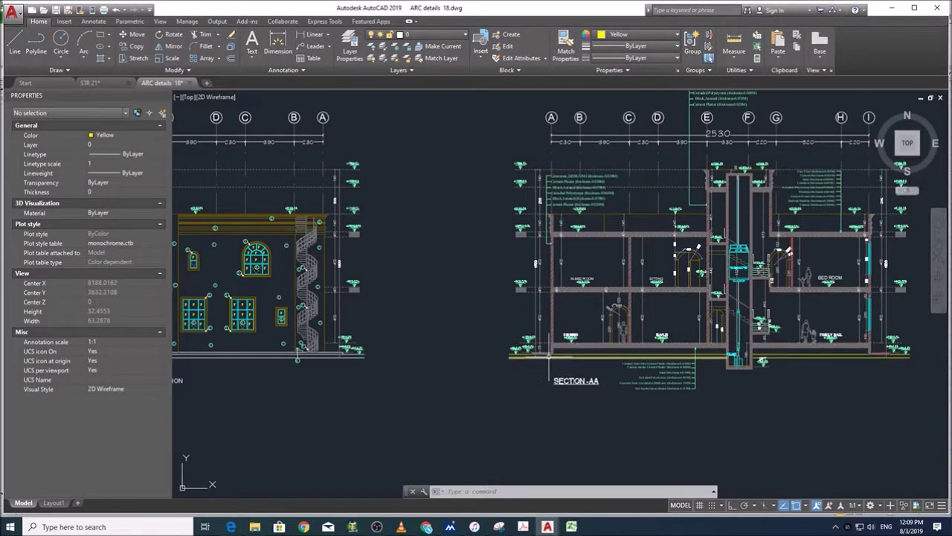
scroll(533, 359, "up", 2)
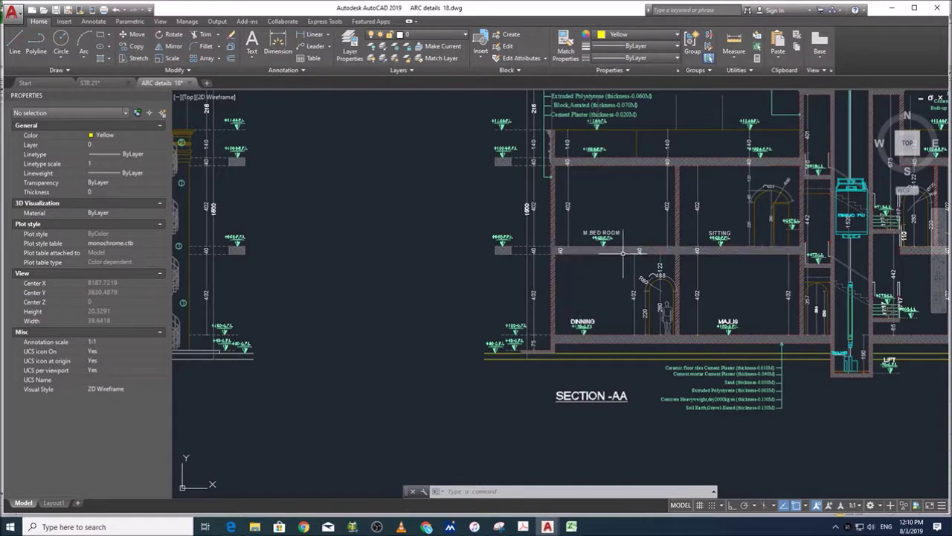
scroll(623, 253, "up", 1)
scroll(632, 251, "down", 3)
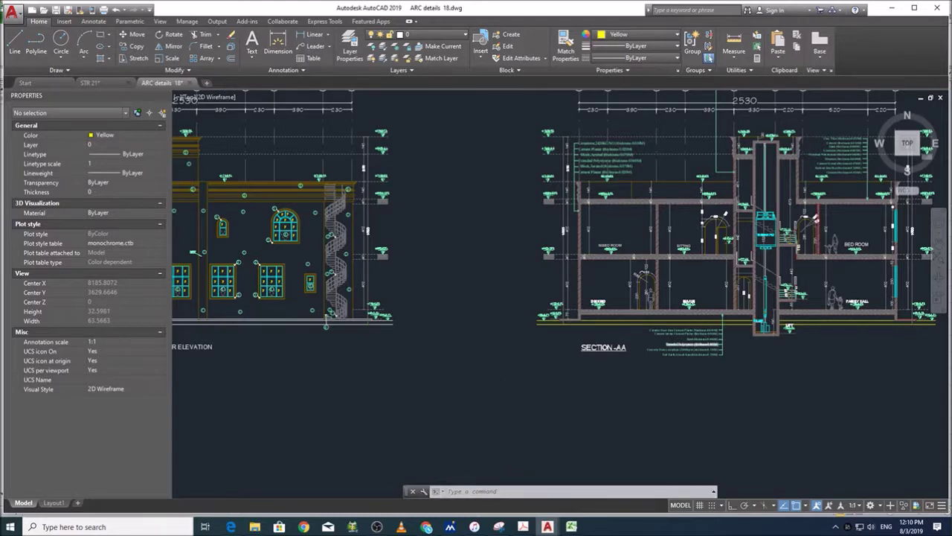
scroll(670, 331, "down", 10)
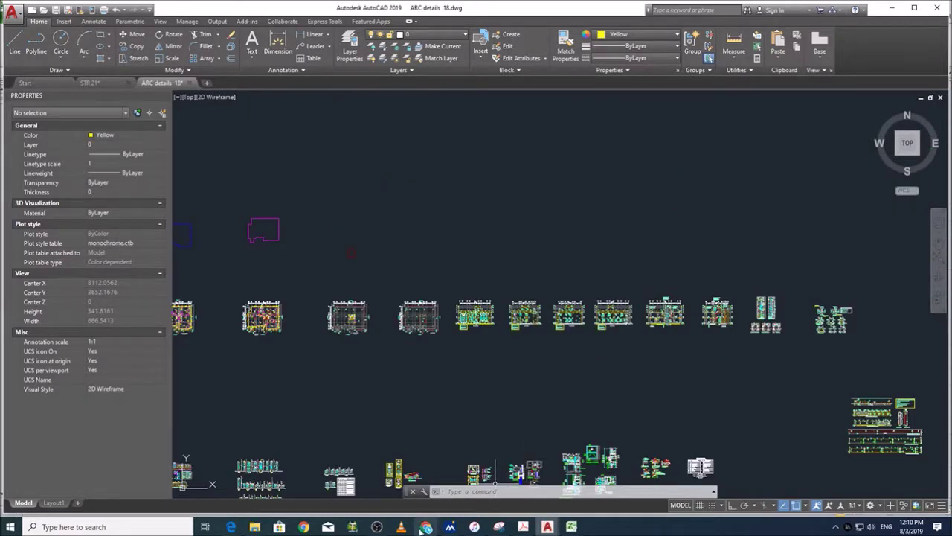
Step: Switch to the STR 21 drawing and look over the first structural sheets in its rows
mouse_move(551, 529)
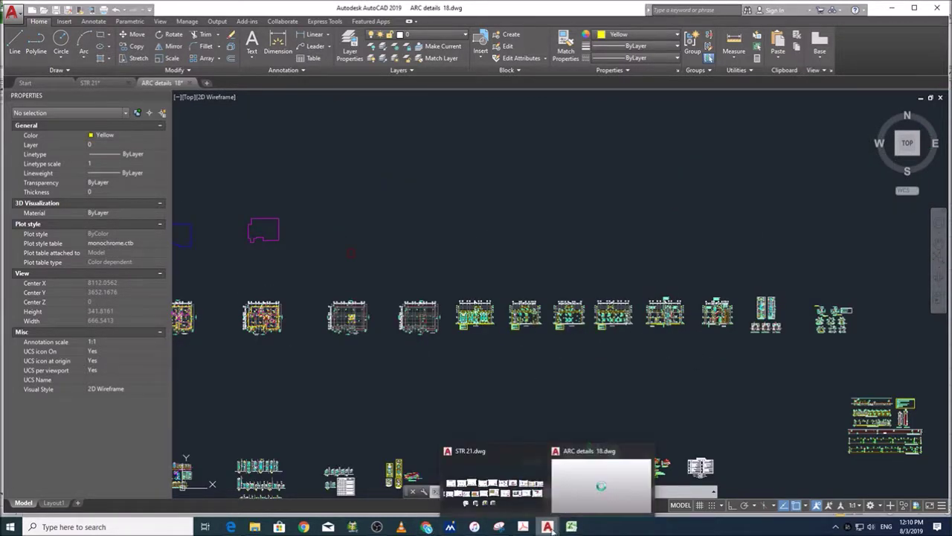
left_click(495, 485)
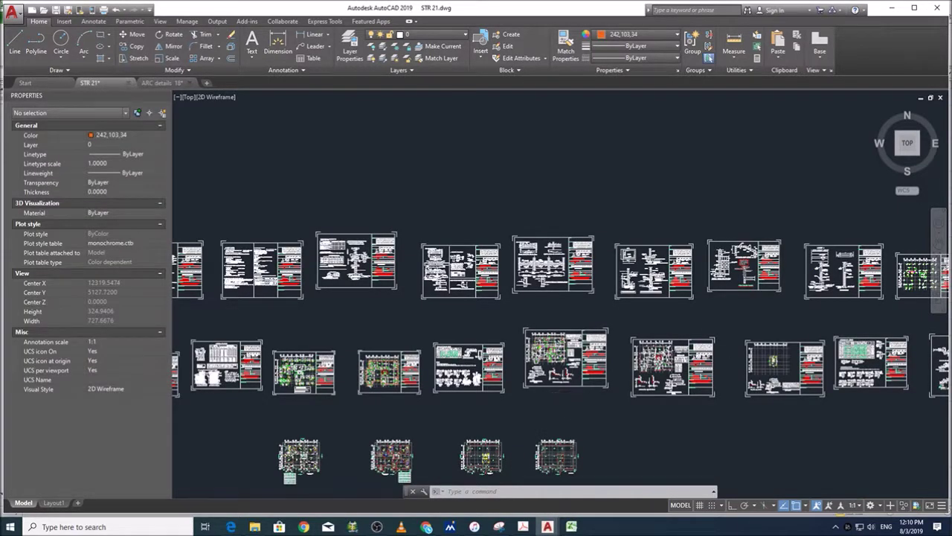
scroll(719, 350, "down", 2)
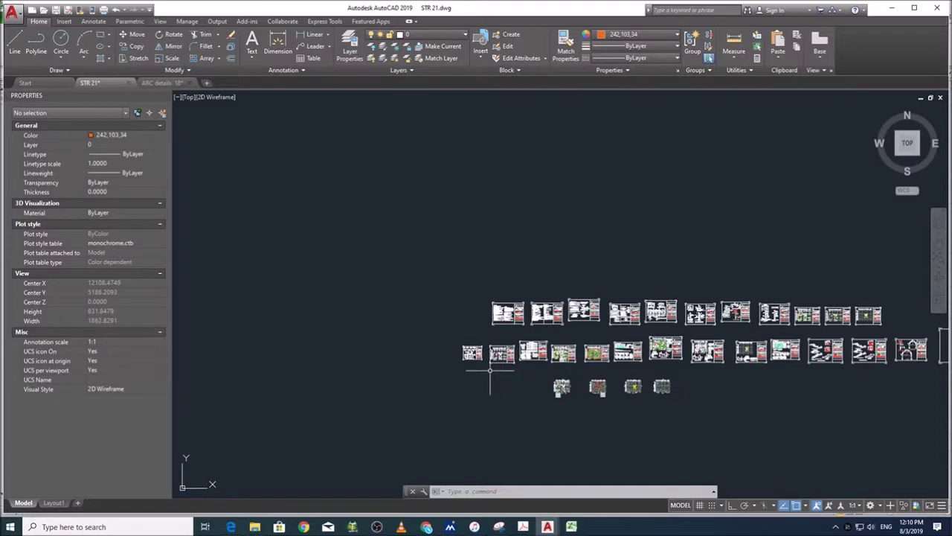
scroll(498, 375, "up", 4)
scroll(477, 351, "up", 2)
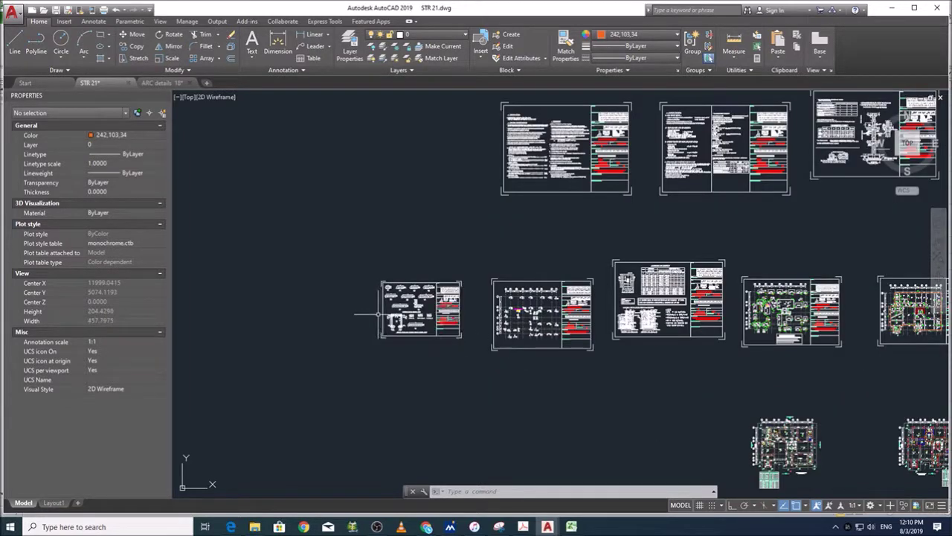
middle_click_drag(772, 238, 524, 261)
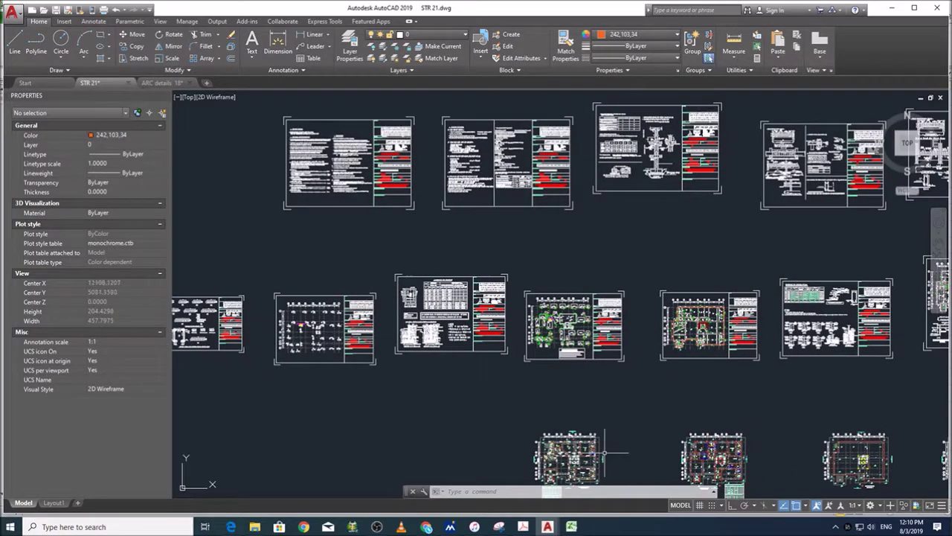
Step: Examine the footing layout plan and the Schedule of Footing sheet beside it
scroll(585, 326, "up", 4)
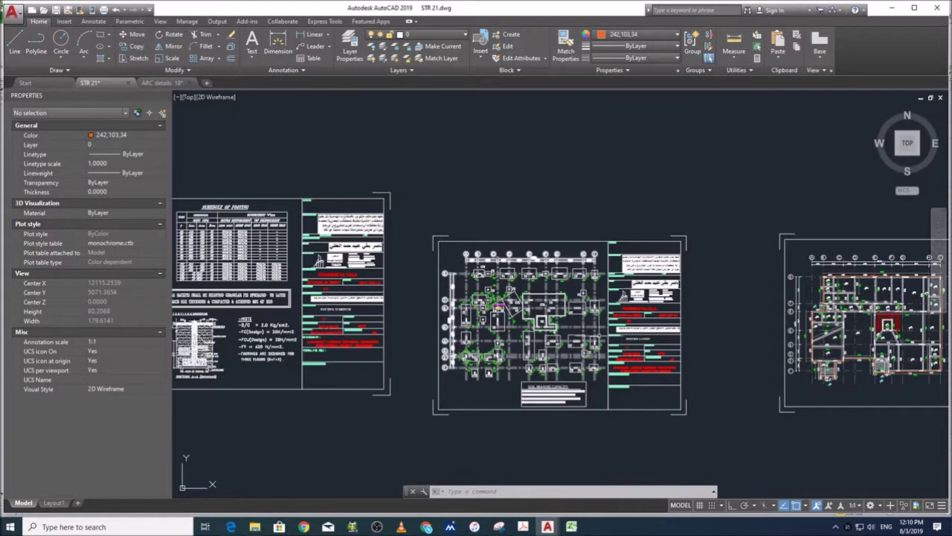
scroll(479, 326, "down", 4)
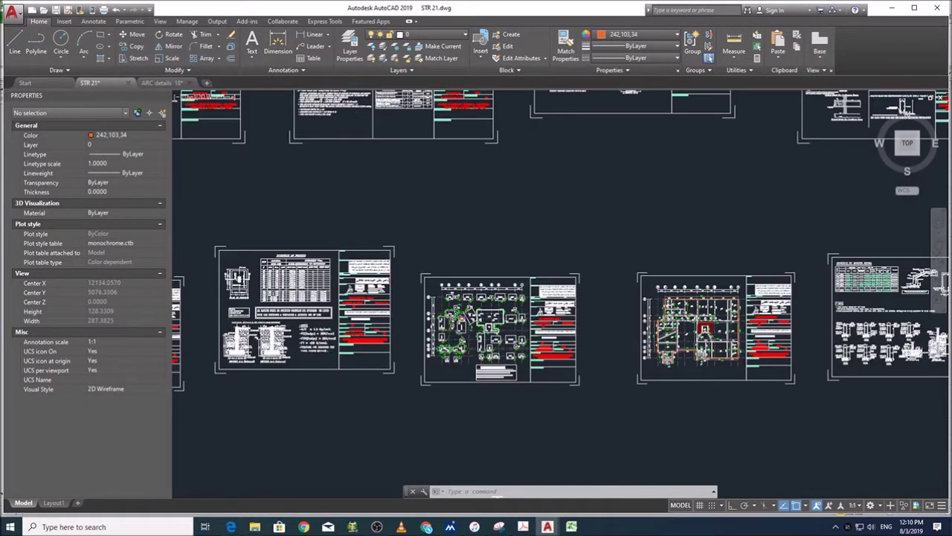
scroll(350, 296, "up", 8)
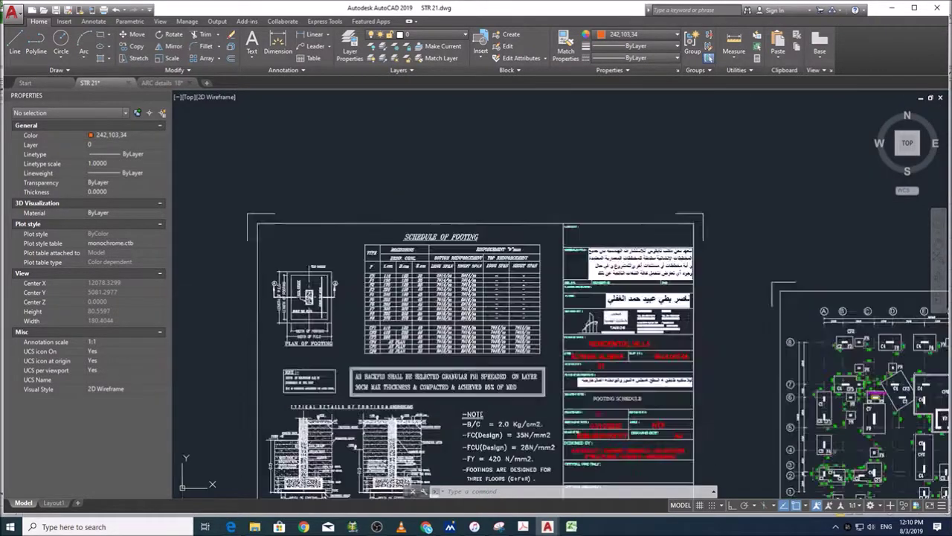
scroll(565, 238, "down", 6)
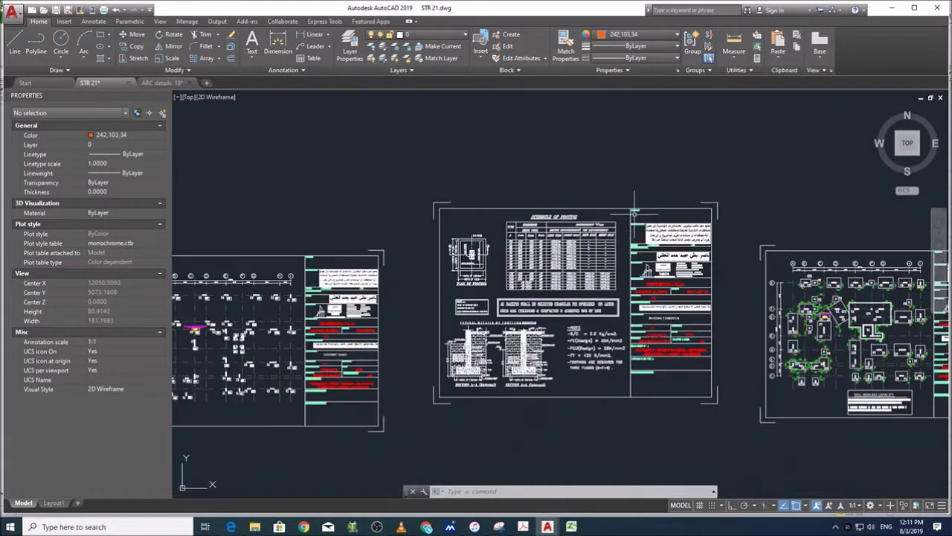
scroll(455, 281, "down", 3)
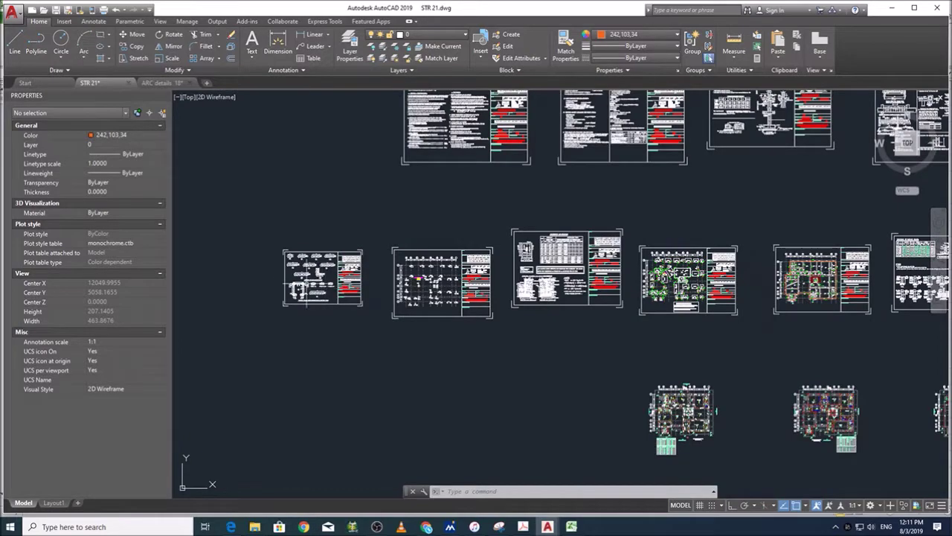
Step: Inspect the Columns Loads plan and the neighbouring sheet of column section details
scroll(434, 281, "up", 5)
scroll(346, 266, "up", 5)
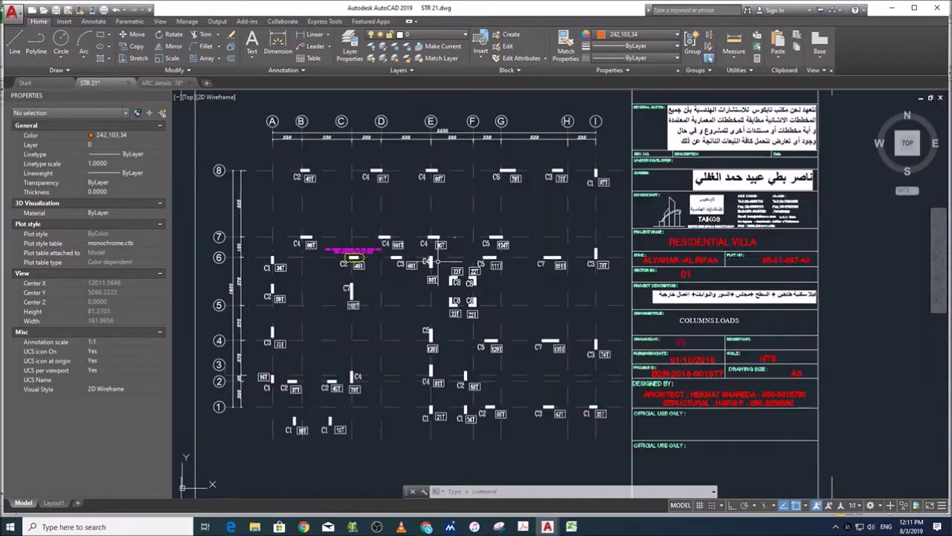
scroll(346, 266, "down", 3)
scroll(469, 269, "down", 6)
scroll(468, 269, "up", 2)
scroll(249, 242, "up", 4)
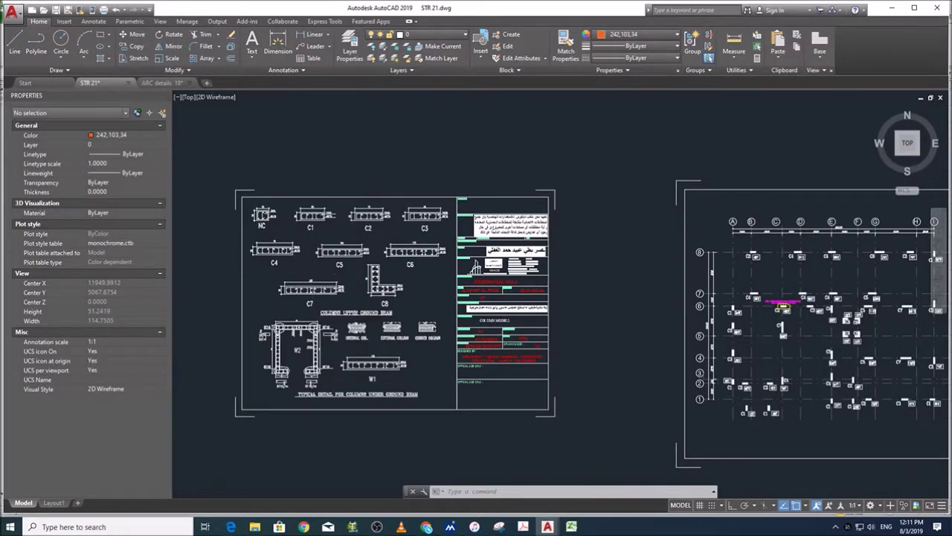
scroll(355, 299, "up", 2)
scroll(335, 275, "down", 5)
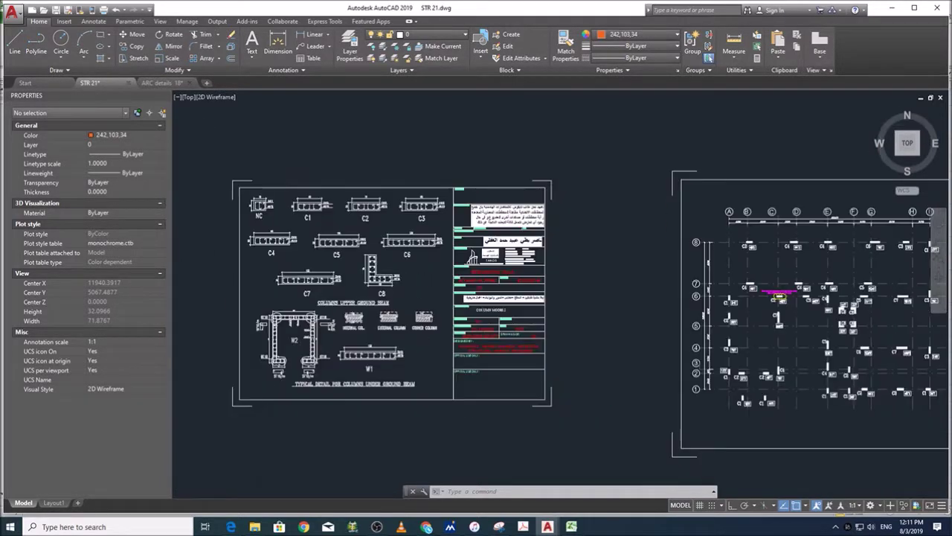
Step: Survey the rows of structural sheets from the column details through the foundation plans and slab layouts to the staircase details
scroll(665, 299, "down", 2)
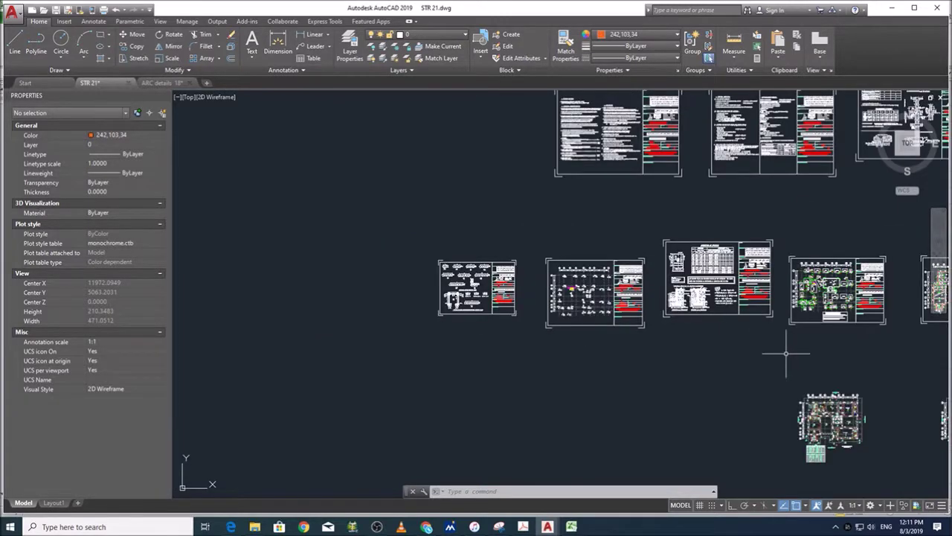
middle_click_drag(790, 355, 435, 366)
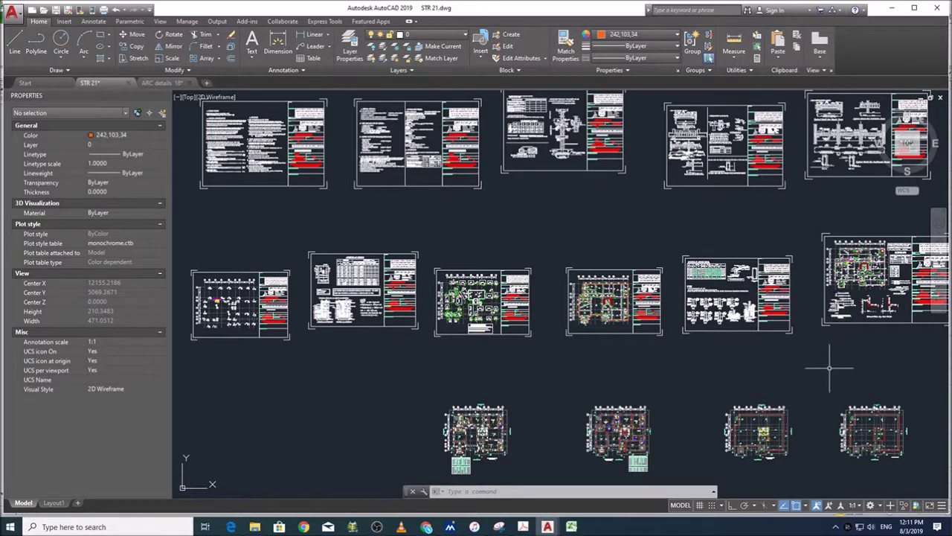
mouse_move(828, 367)
middle_mouse_down()
mouse_move(810, 387)
mouse_move(674, 382)
middle_mouse_up()
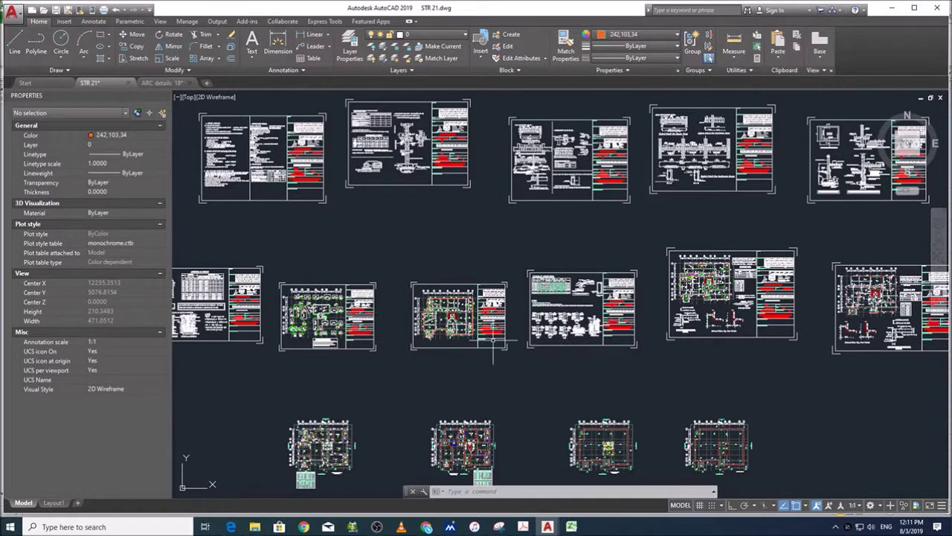
scroll(477, 318, "down", 5)
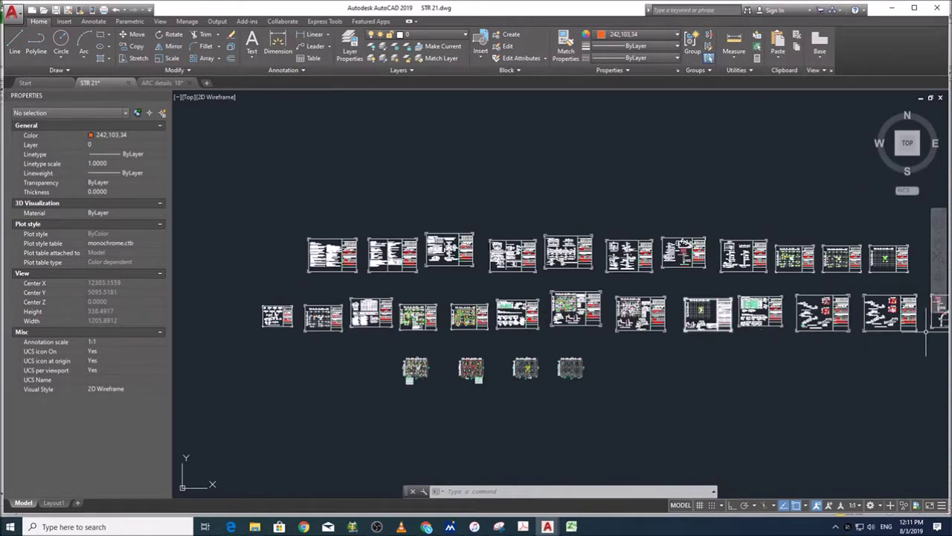
middle_click_drag(891, 344, 846, 347)
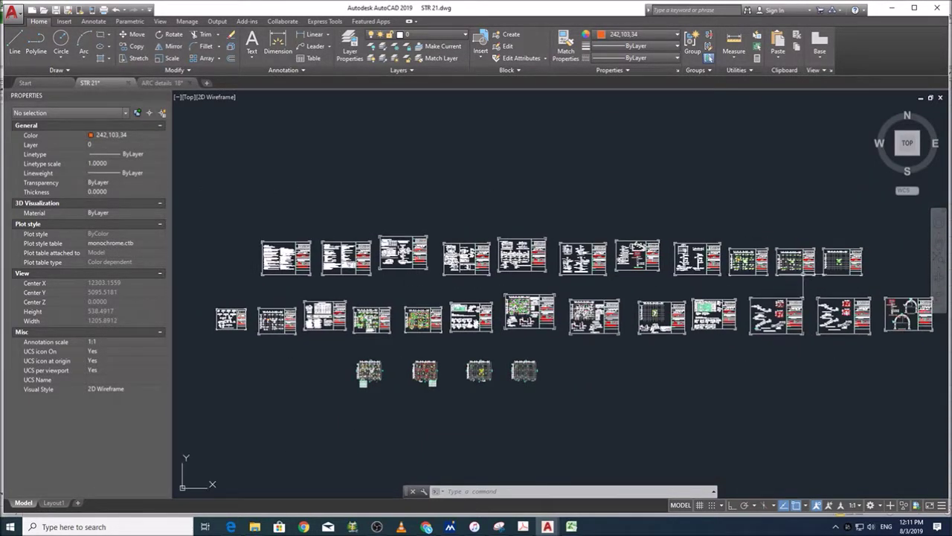
Step: Look at the three grid plan sheets after the expansion joint details at the end of the upper row
scroll(781, 256, "up", 6)
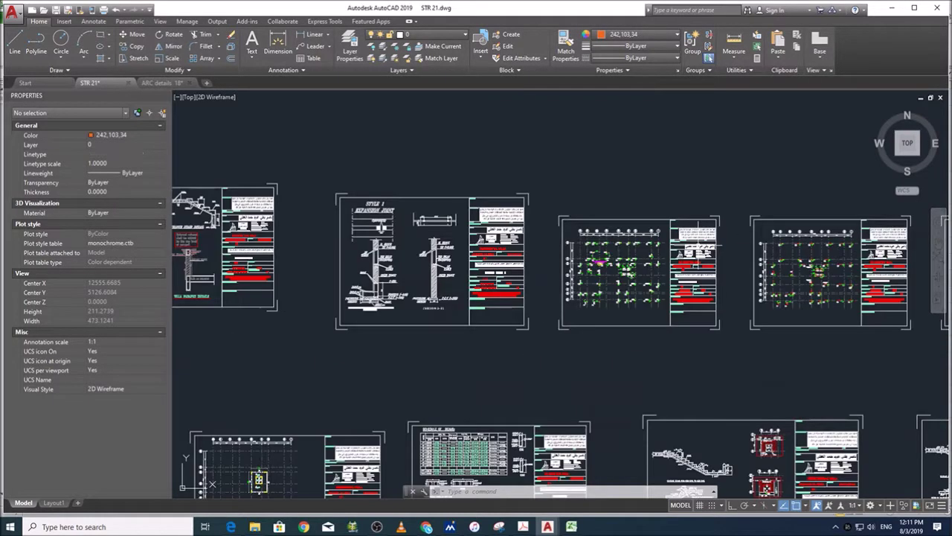
mouse_move(749, 350)
middle_mouse_down()
mouse_move(614, 393)
mouse_move(443, 421)
middle_mouse_up()
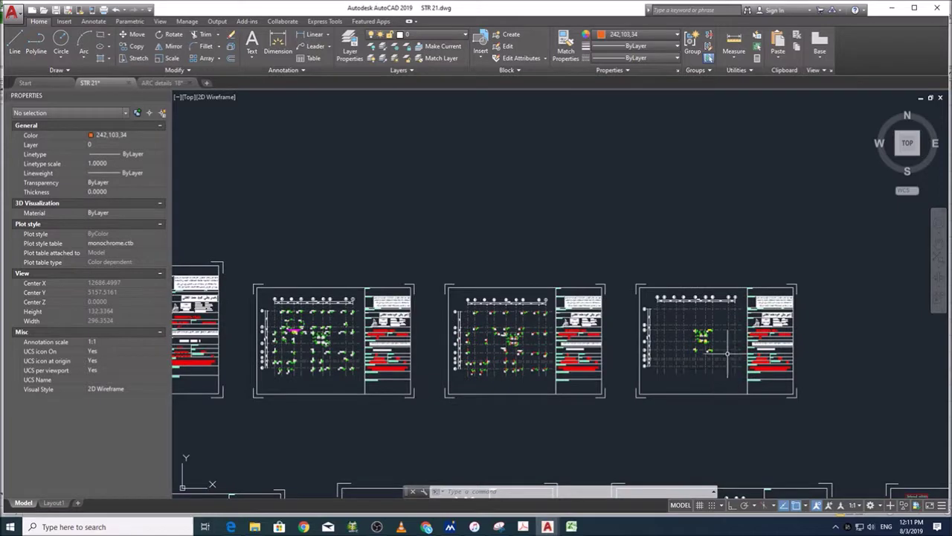
scroll(741, 285, "down", 2)
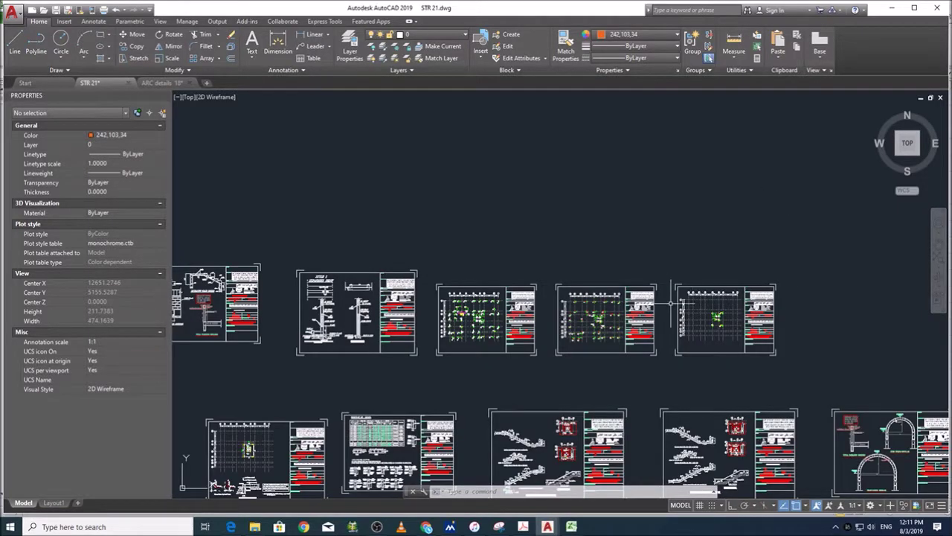
Step: Examine the Ground Beam Layout plan and the Schedule of Ground Beams sheet beside it
scroll(454, 416, "down", 4)
scroll(419, 331, "up", 2)
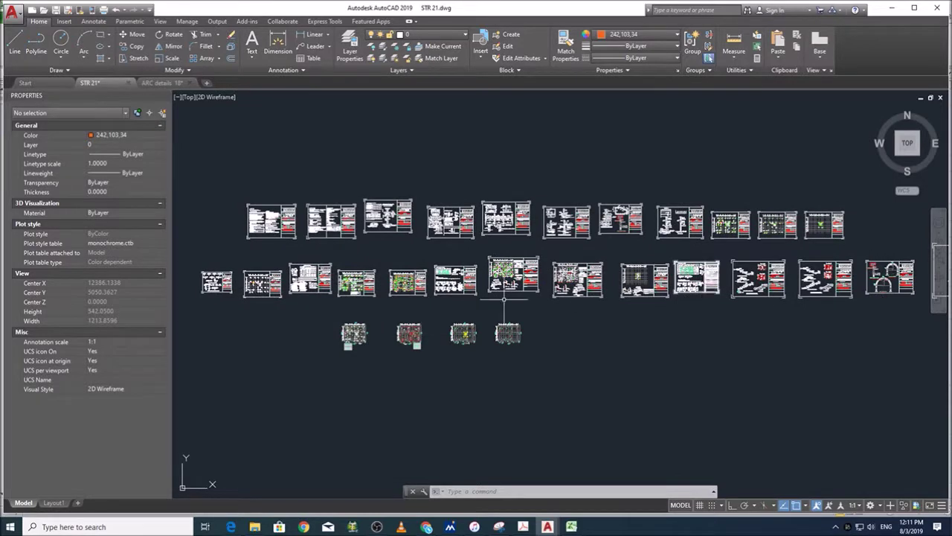
scroll(435, 290, "up", 4)
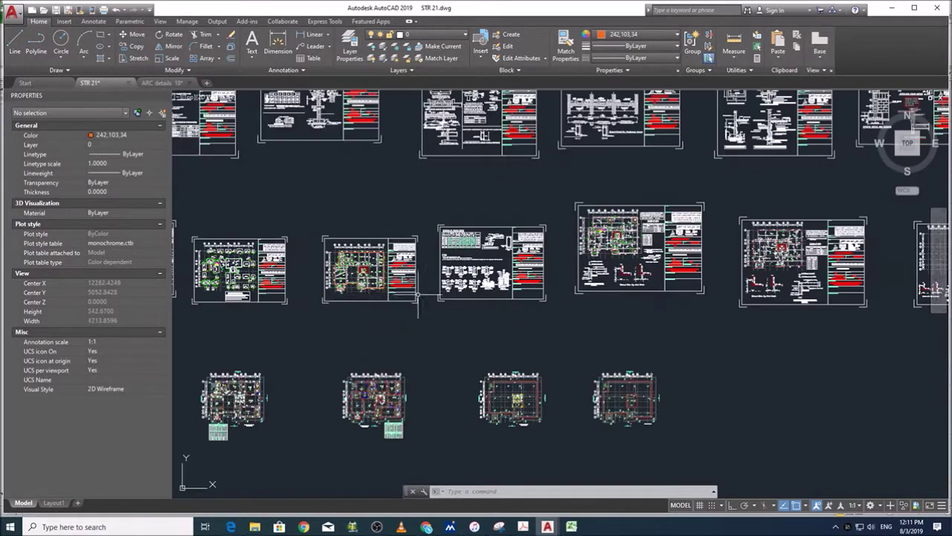
scroll(230, 260, "up", 2)
scroll(286, 267, "up", 3)
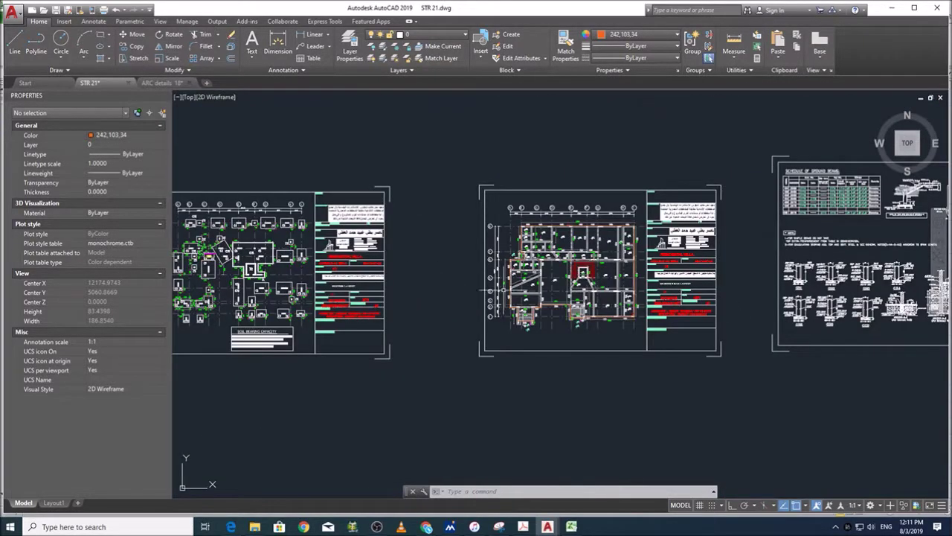
scroll(565, 290, "up", 3)
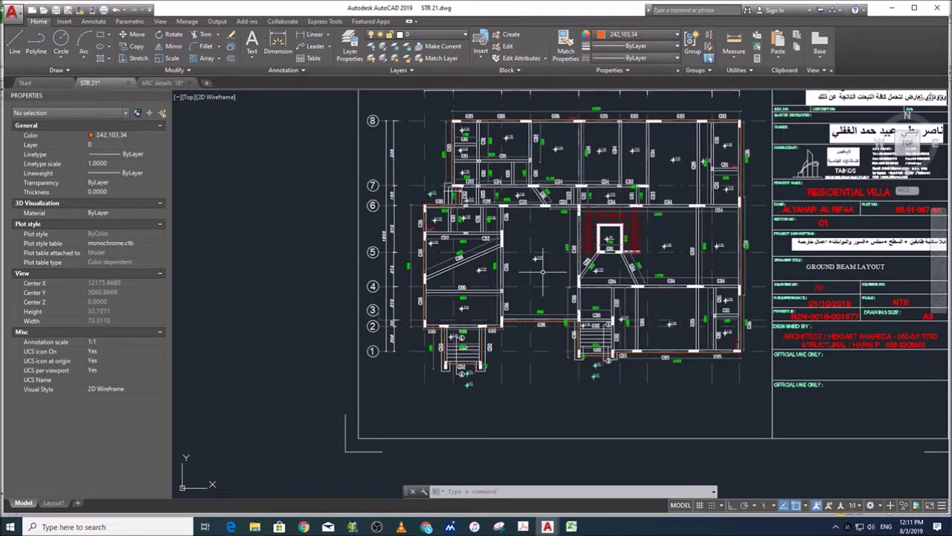
scroll(492, 274, "up", 2)
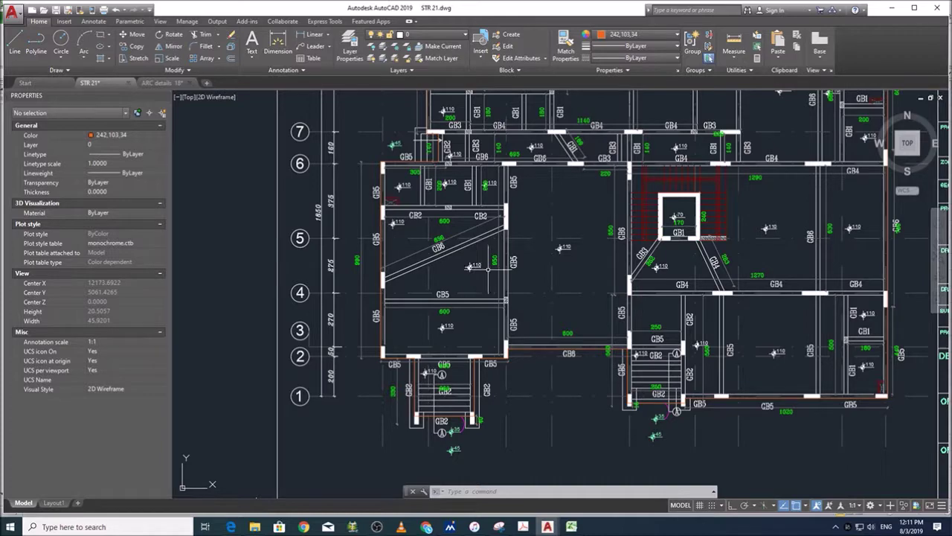
scroll(488, 266, "down", 8)
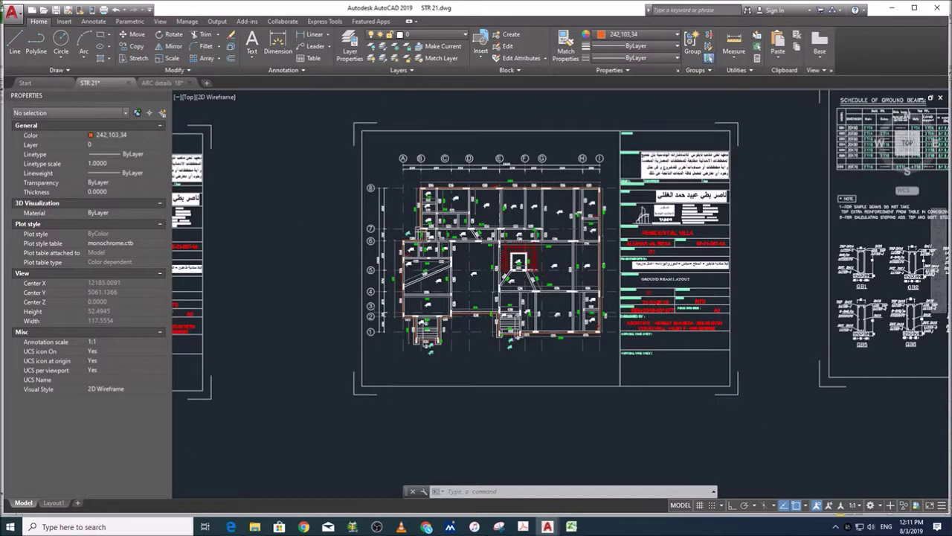
scroll(632, 260, "up", 2)
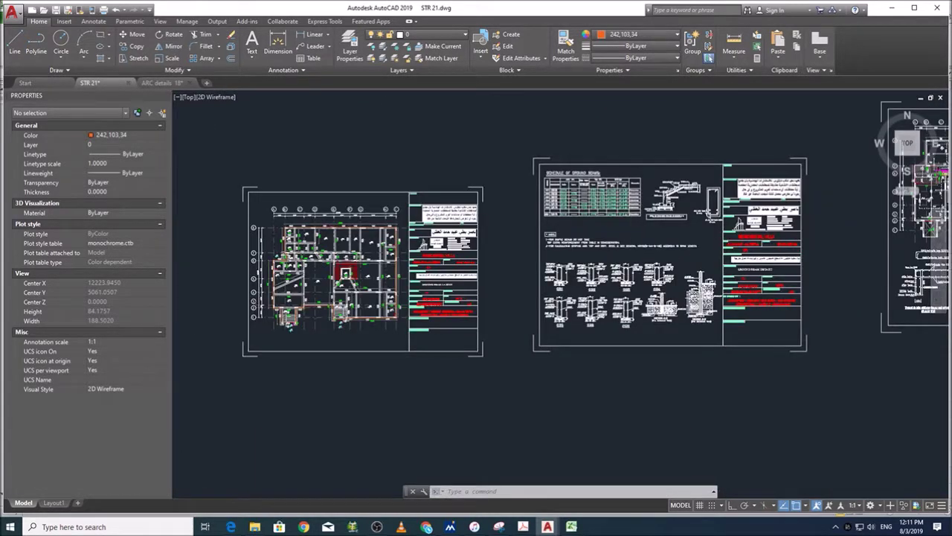
scroll(593, 160, "up", 4)
scroll(446, 267, "down", 3)
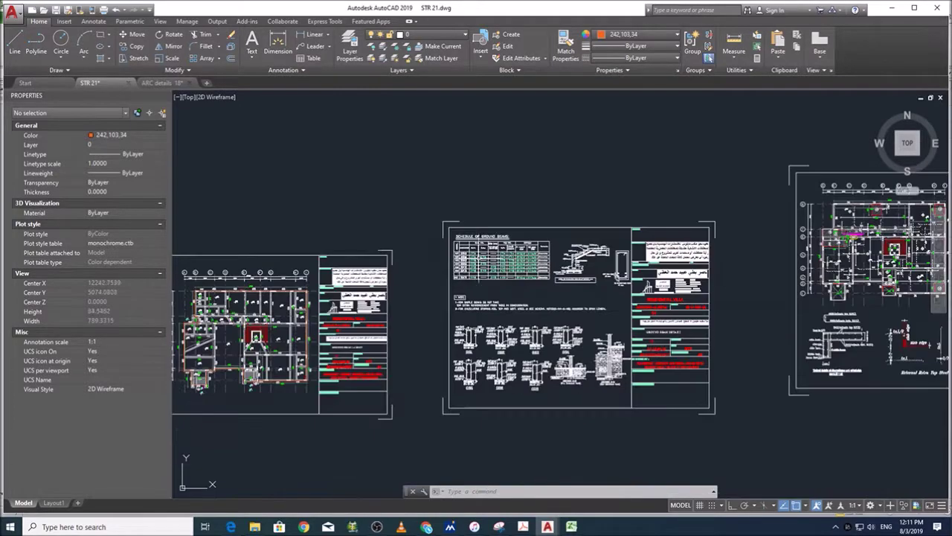
Step: Inspect the Ground Floor Slab sheet, including the beam and slab marks on its plan and the reinforcement tables
scroll(614, 266, "down", 1)
scroll(848, 276, "down", 3)
middle_click_drag(834, 277, 599, 326)
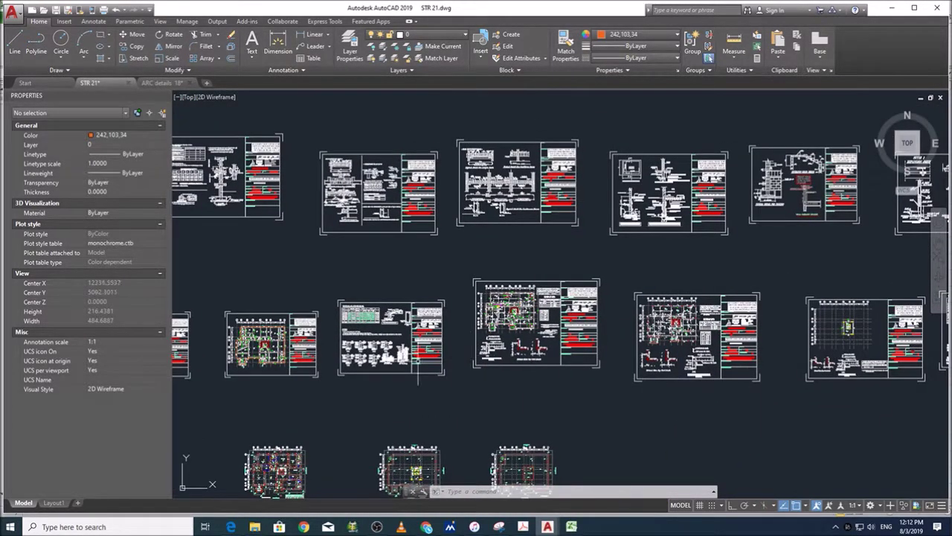
scroll(511, 317, "up", 4)
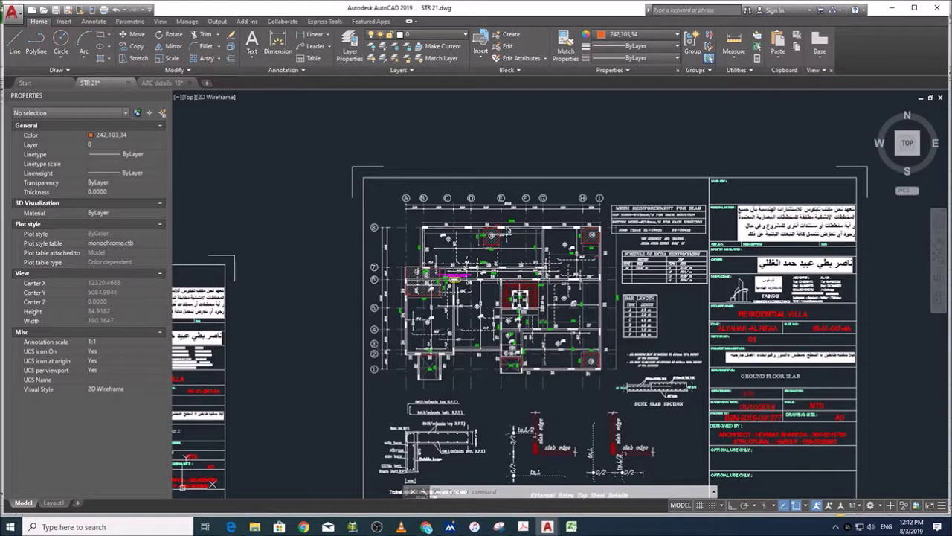
scroll(506, 325, "up", 2)
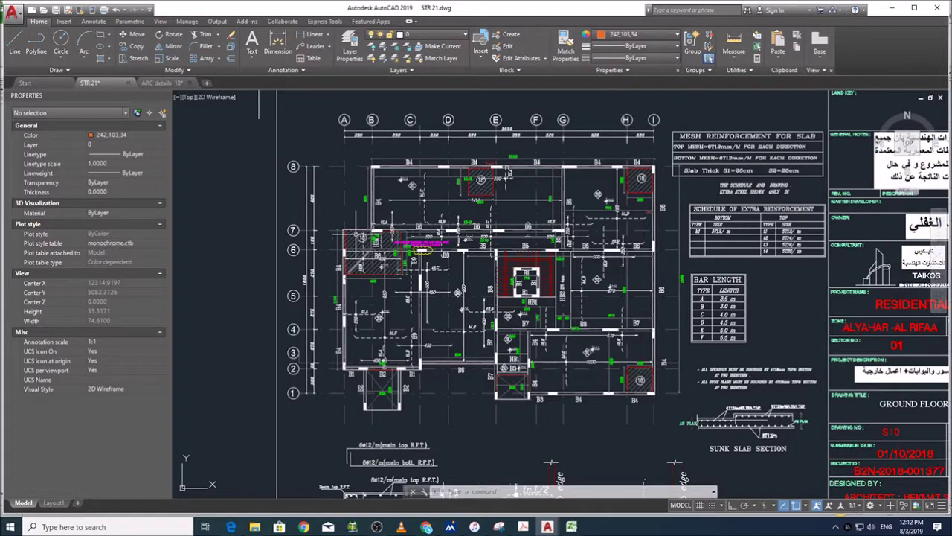
scroll(364, 238, "up", 1)
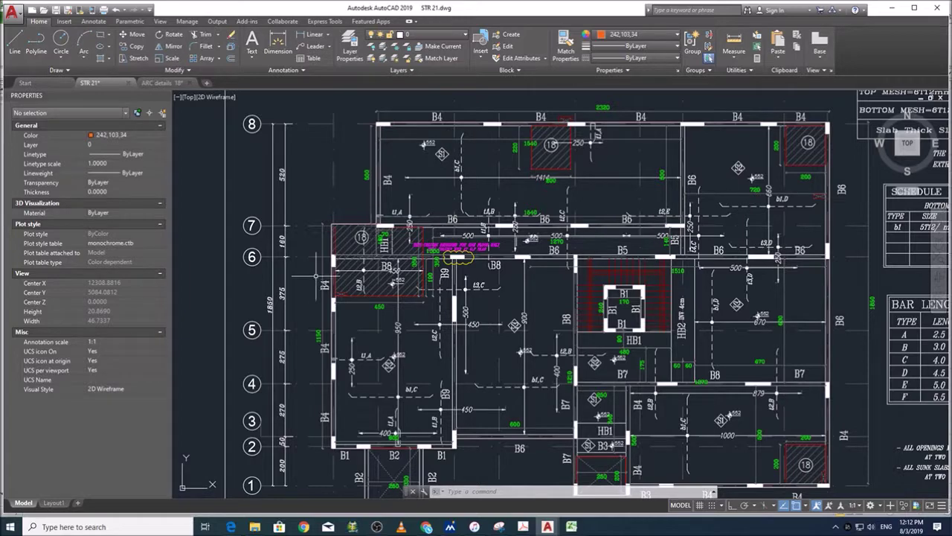
Step: Inspect the First Floor Slab sheet with its plan, extra reinforcement schedule and slab edge details
scroll(357, 253, "down", 4)
scroll(394, 253, "down", 4)
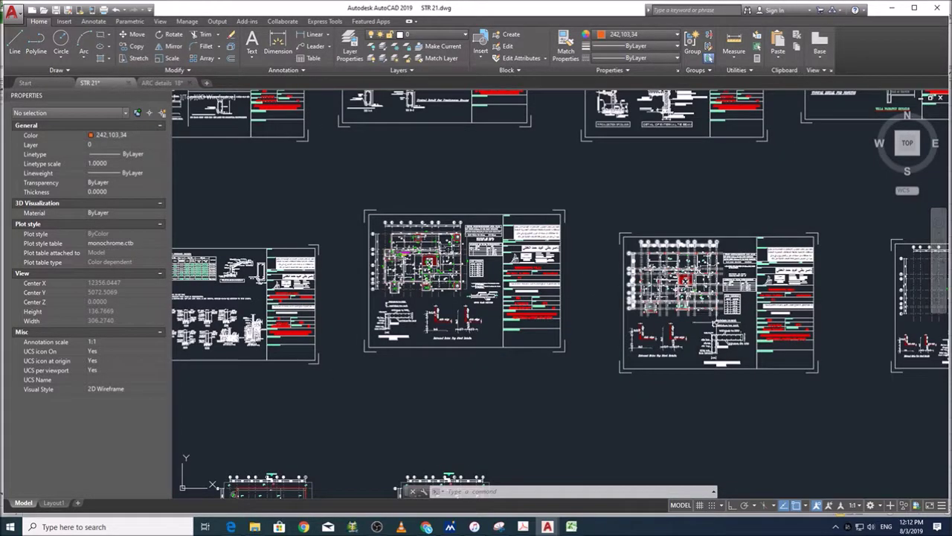
scroll(700, 277, "up", 3)
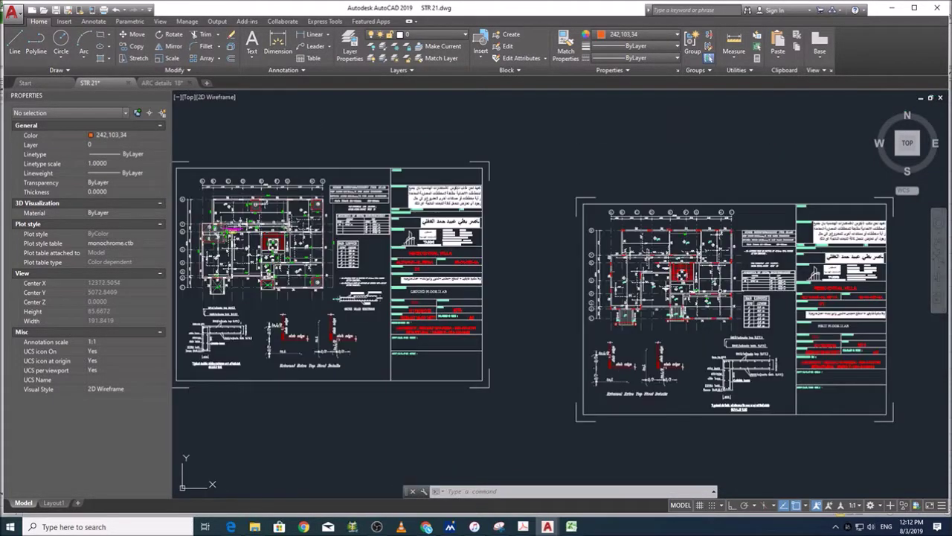
scroll(699, 268, "up", 4)
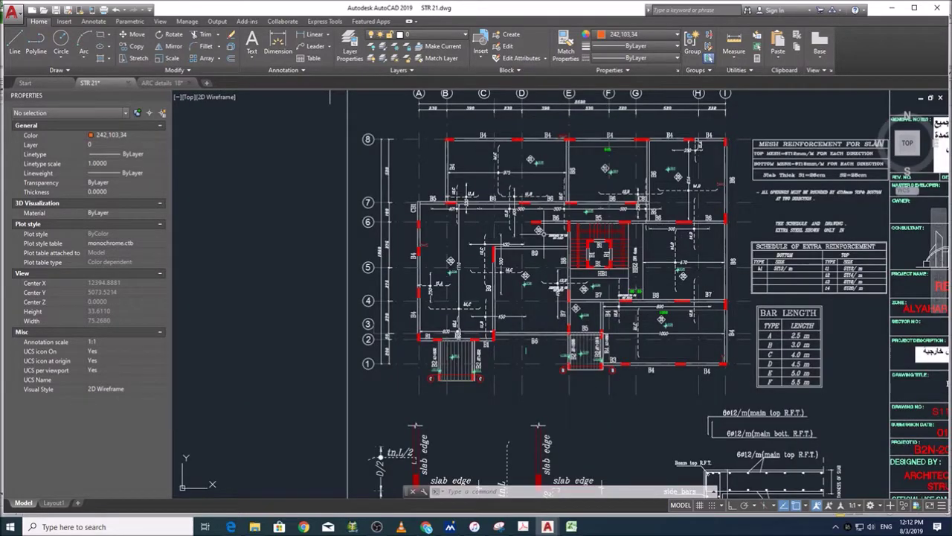
scroll(475, 244, "down", 5)
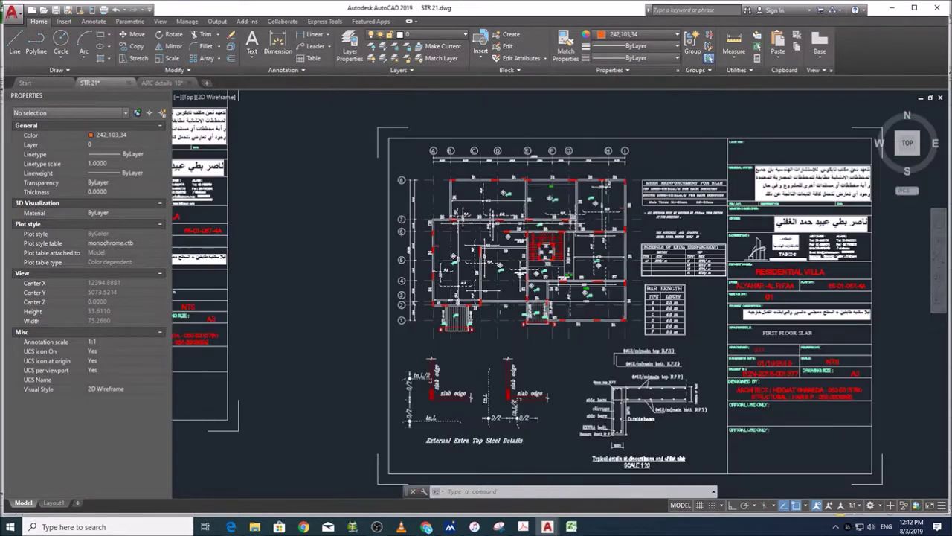
scroll(576, 258, "down", 5)
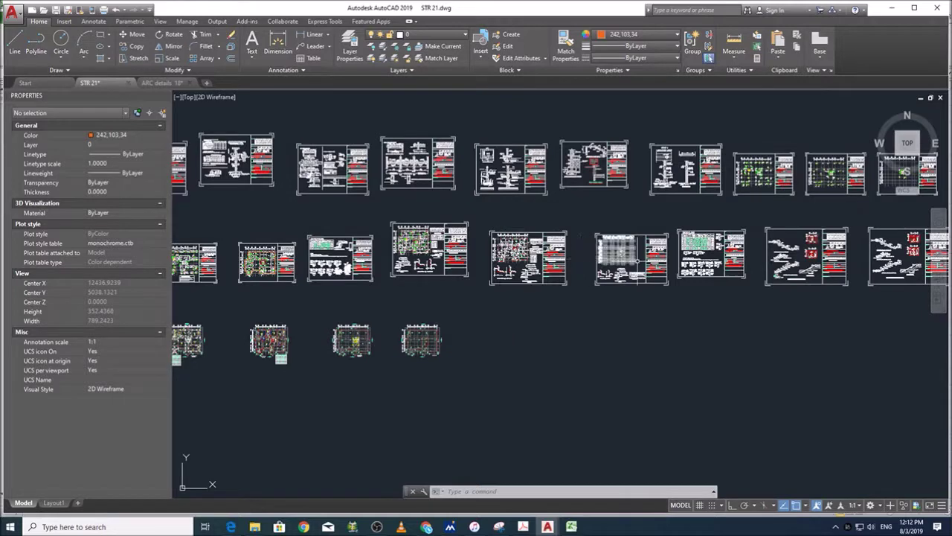
Step: Look at the small central slab plan sheet between the First Floor Slab and the beam schedule sheets
scroll(637, 255, "up", 2)
scroll(647, 260, "up", 2)
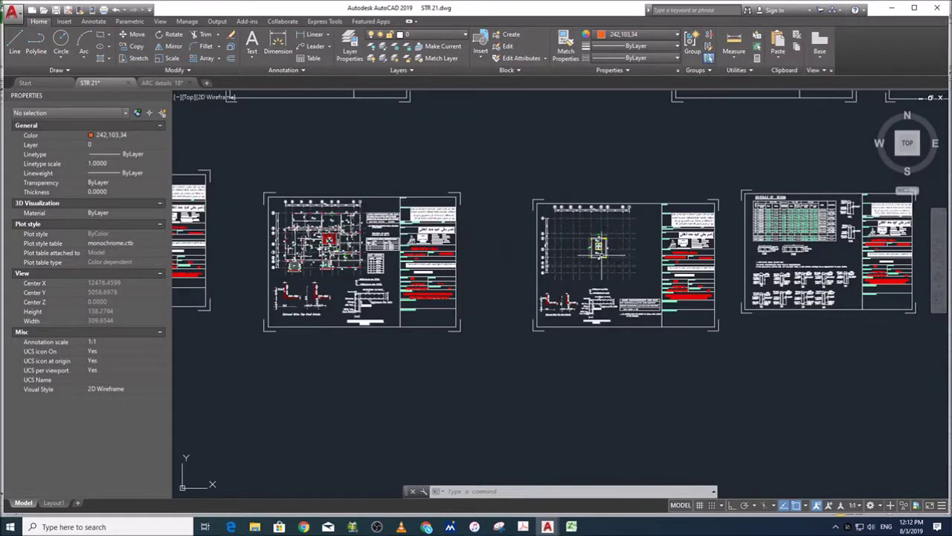
scroll(647, 261, "down", 4)
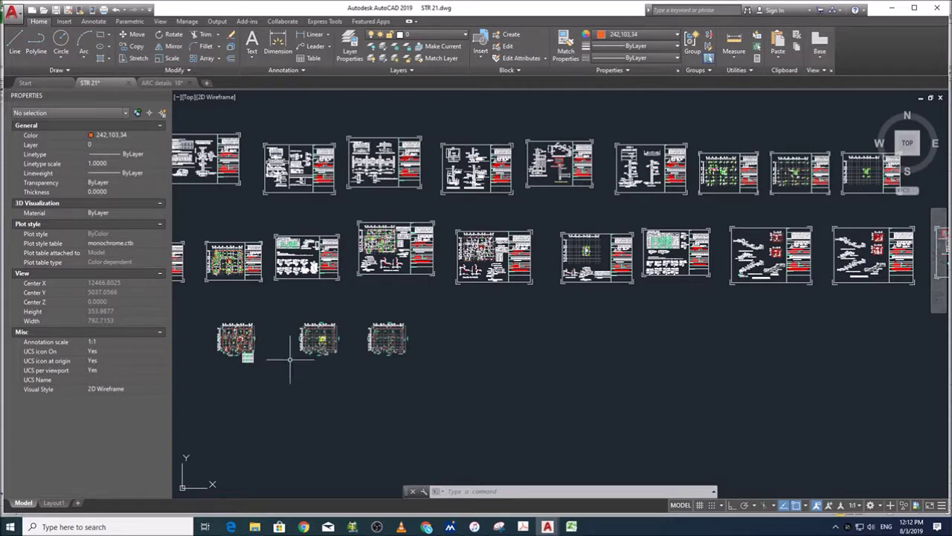
scroll(224, 348, "up", 2)
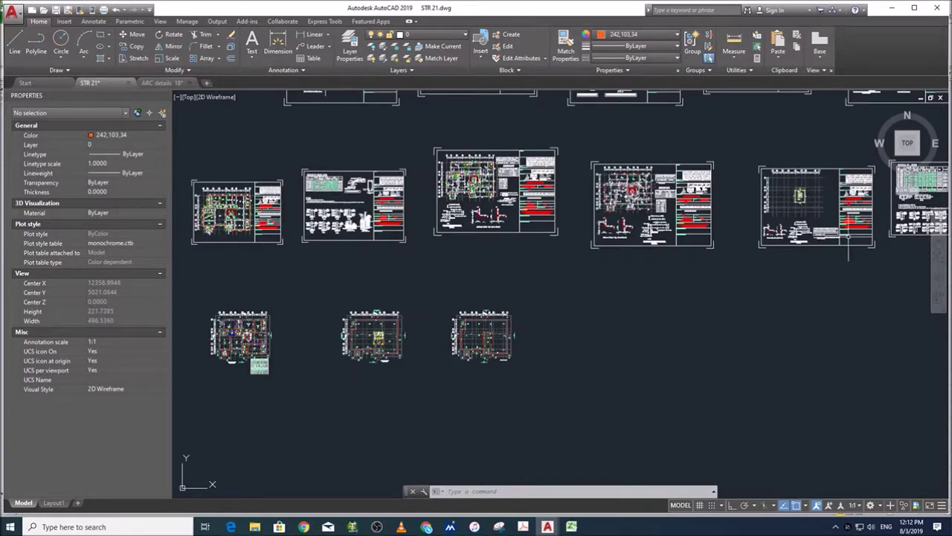
scroll(718, 253, "down", 2)
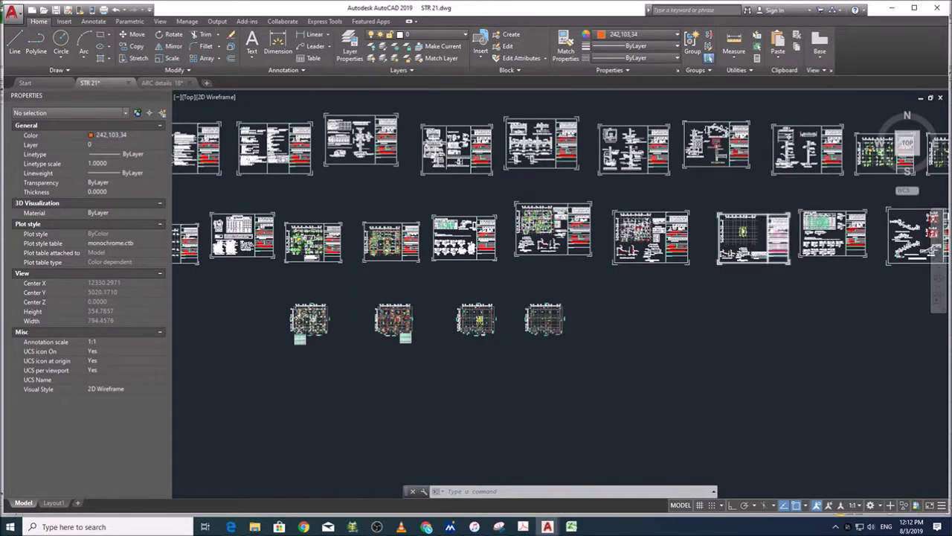
scroll(766, 236, "up", 2)
scroll(767, 227, "up", 2)
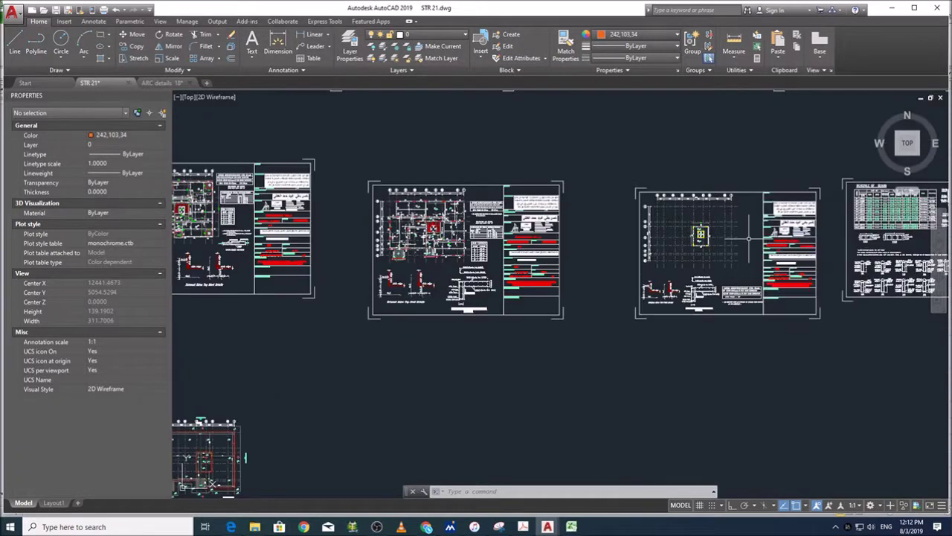
scroll(555, 292, "down", 2)
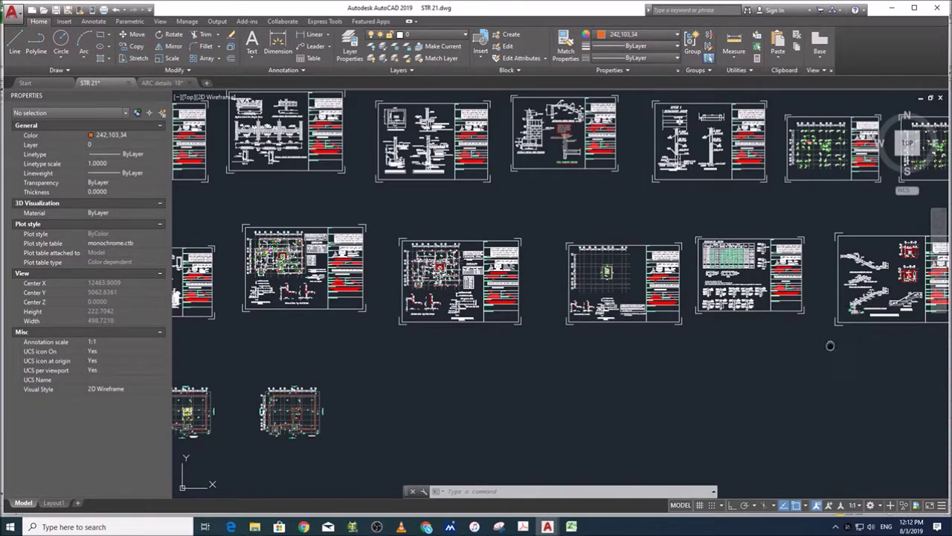
Step: View the two staircase detail sheets and the neighbouring sheet of dome and villa parapet details
scroll(829, 345, "down", 3)
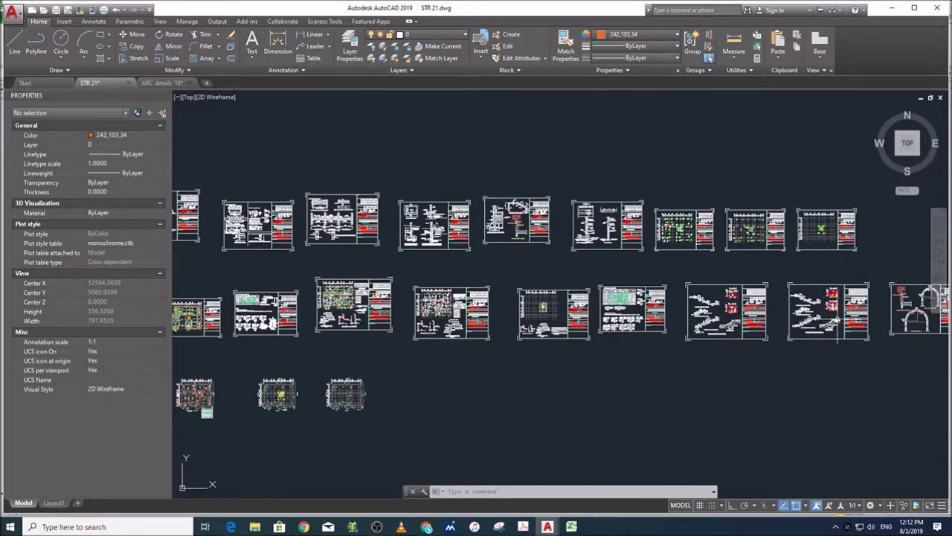
scroll(839, 320, "up", 2)
scroll(810, 303, "up", 2)
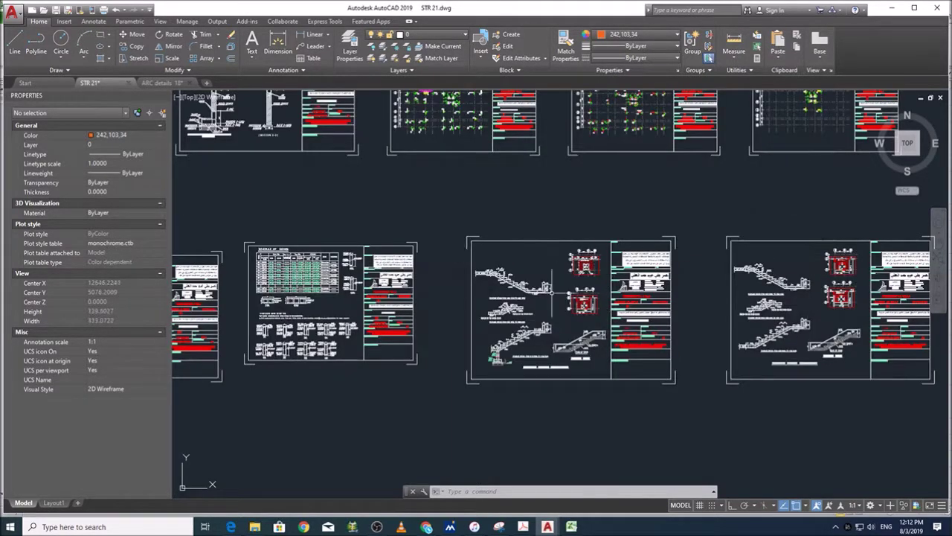
scroll(404, 280, "down", 4)
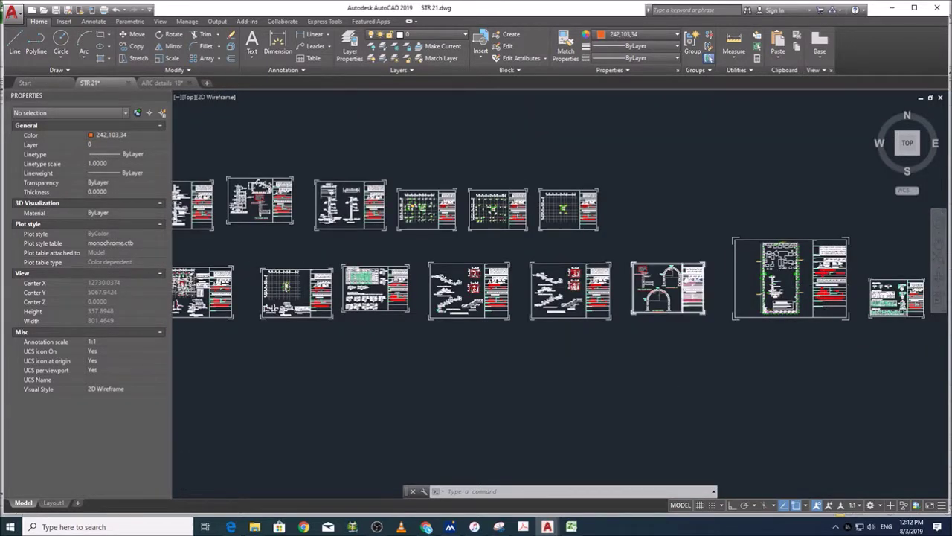
scroll(681, 292, "up", 3)
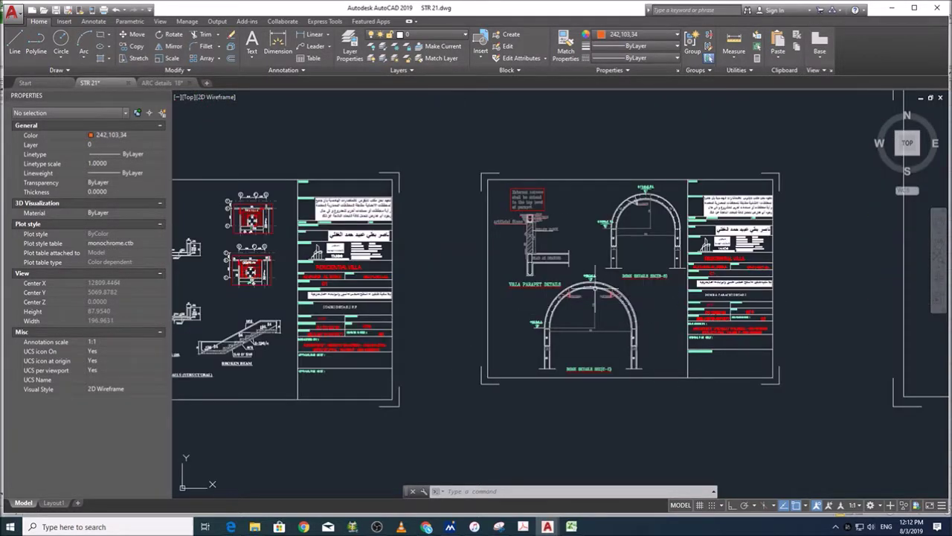
scroll(512, 286, "down", 5)
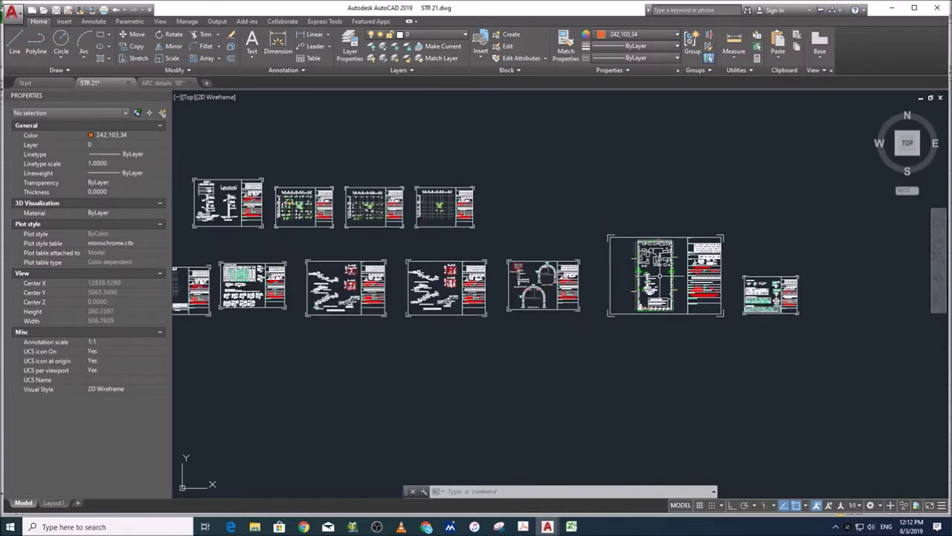
Step: Examine the Boundary Wall General Layout with its soil bearing capacity note, and the adjacent sheet of boundary wall column details and schedules
scroll(690, 304, "up", 4)
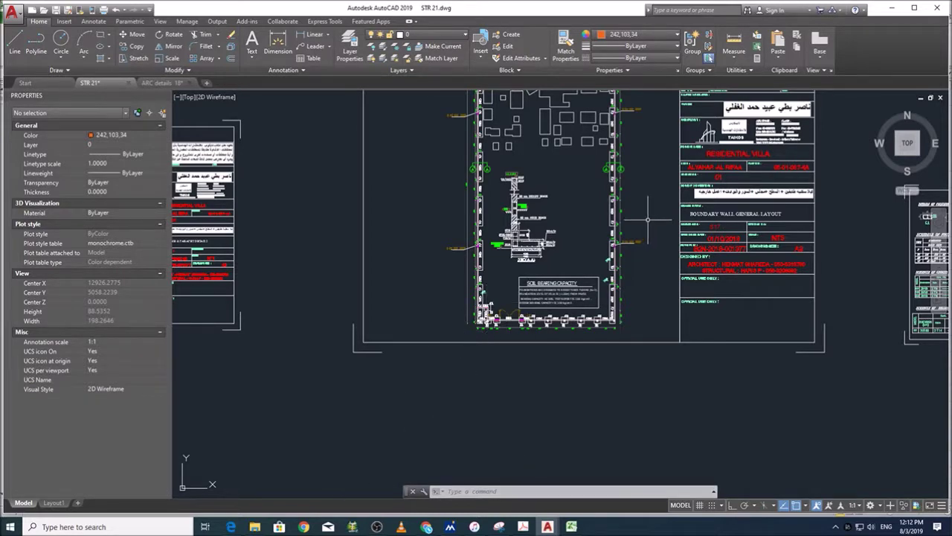
scroll(517, 326, "down", 2)
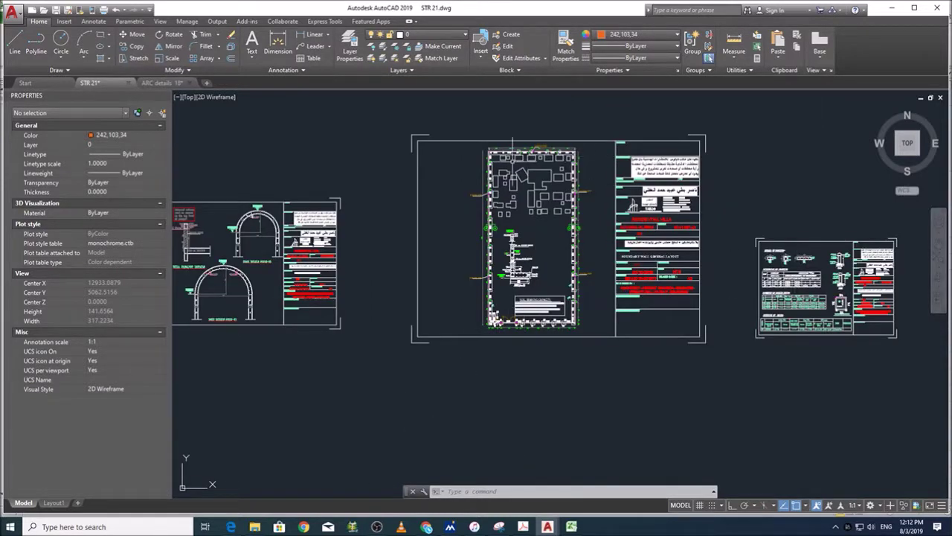
scroll(503, 264, "up", 3)
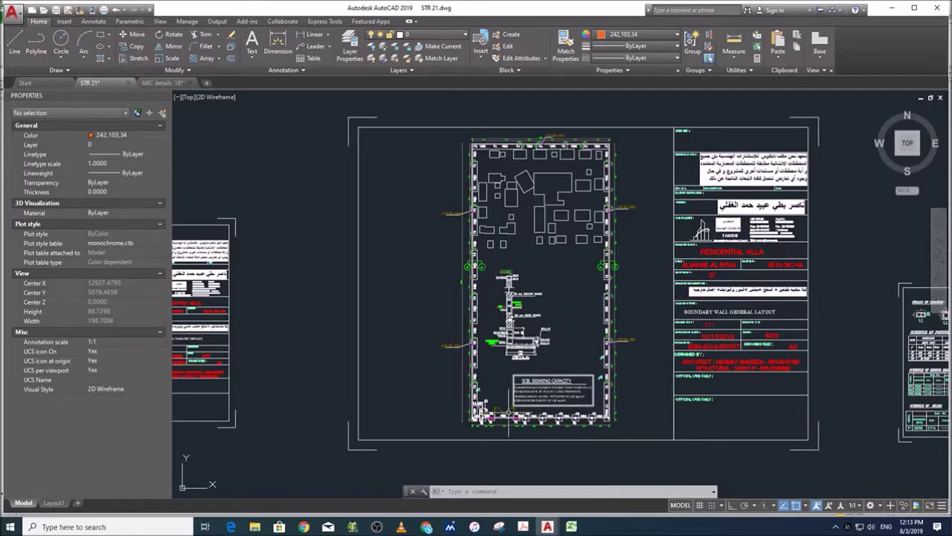
scroll(606, 425, "up", 3)
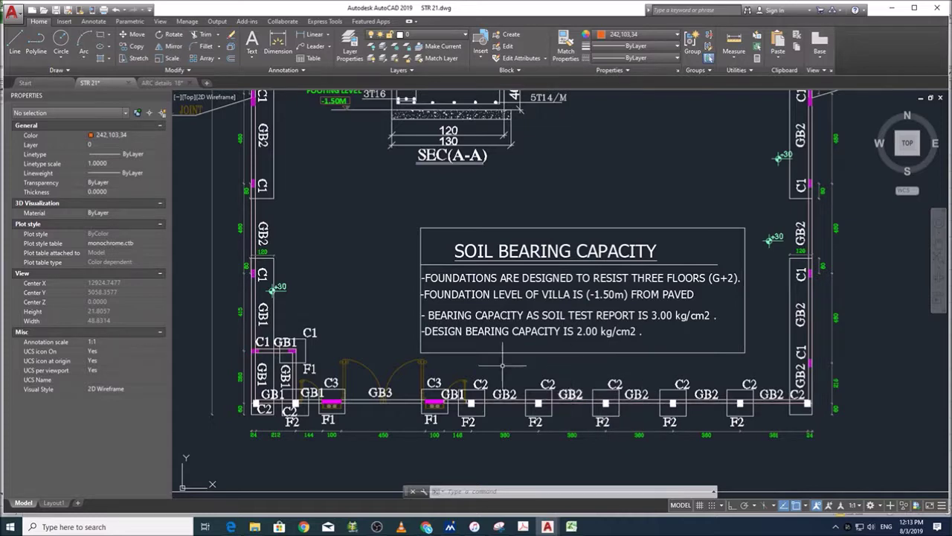
scroll(502, 364, "down", 10)
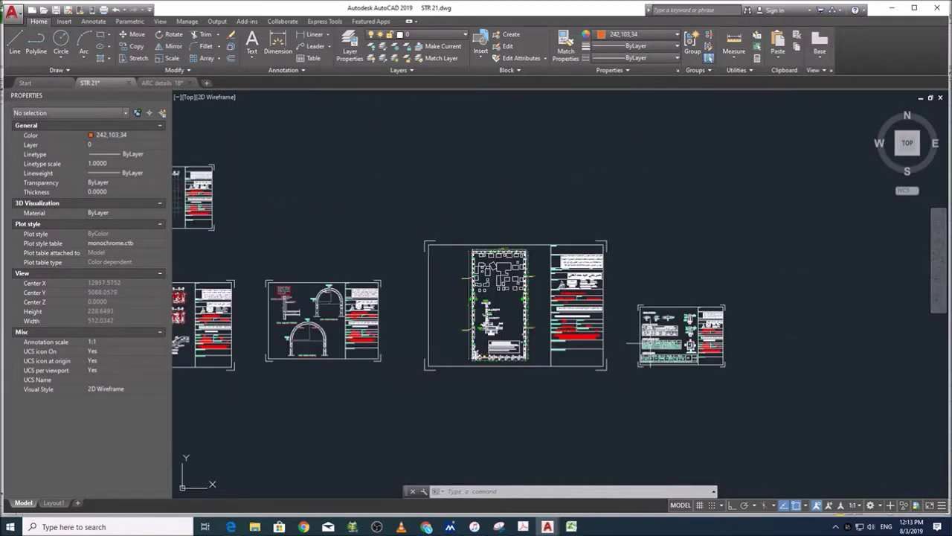
scroll(654, 341, "up", 4)
scroll(678, 324, "up", 2)
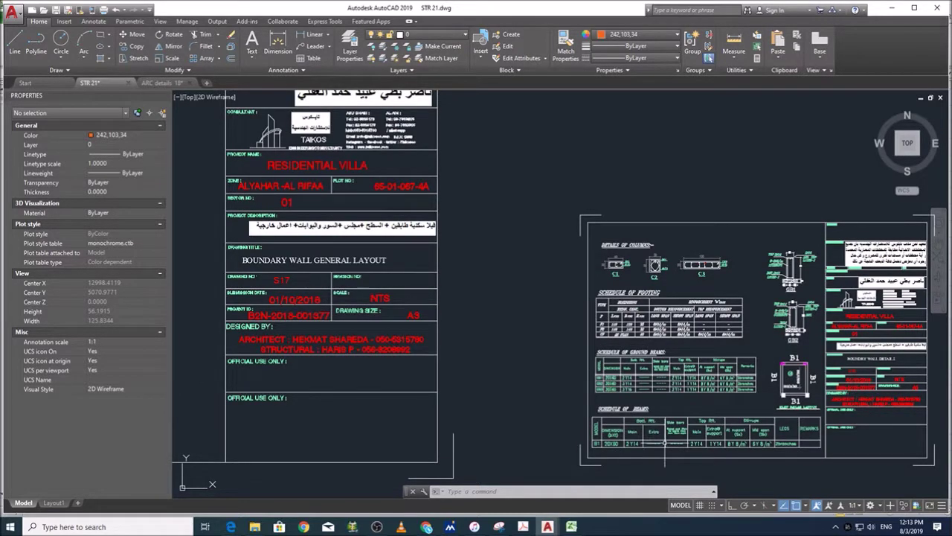
middle_click_drag(723, 321, 715, 326)
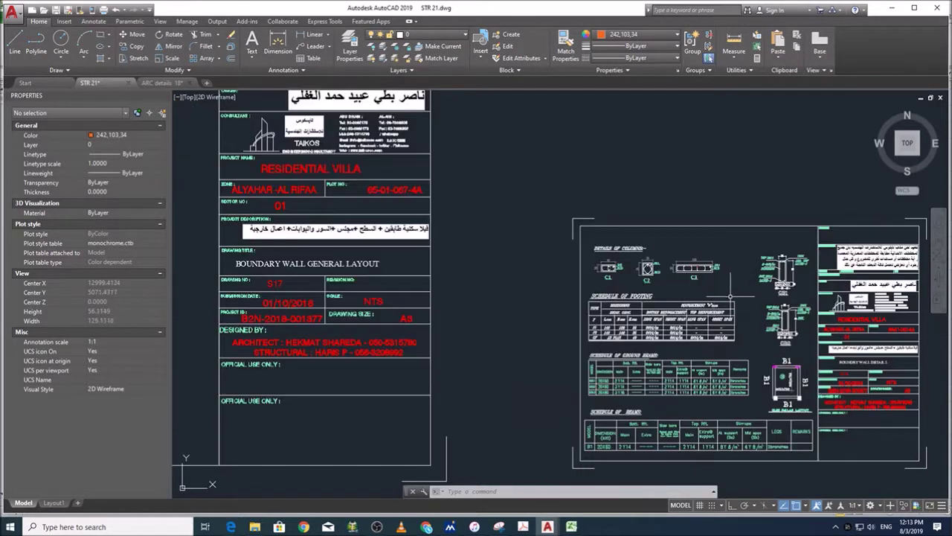
Step: Switch to the takeoff workbook in Excel and review the general information input cells in column K of the CONCRETE sheet
scroll(735, 284, "down", 4)
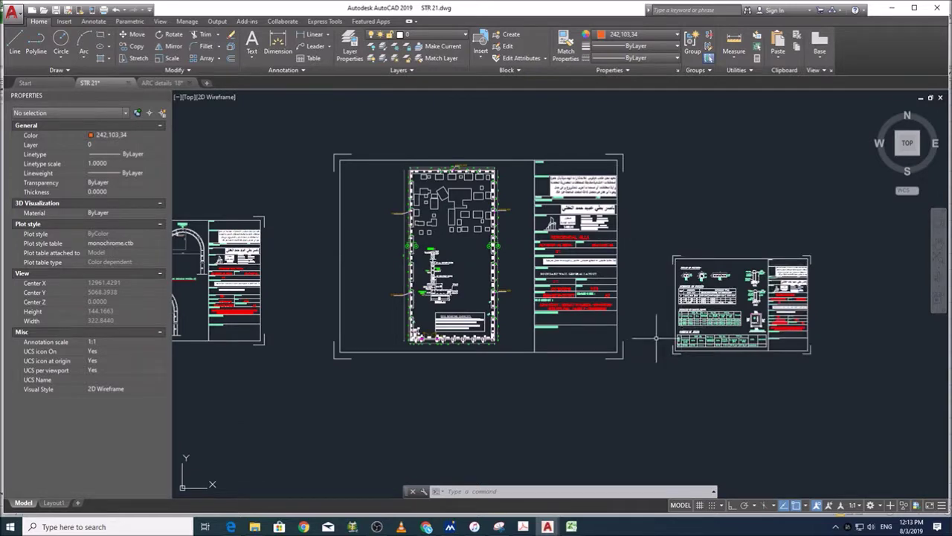
left_click(571, 526)
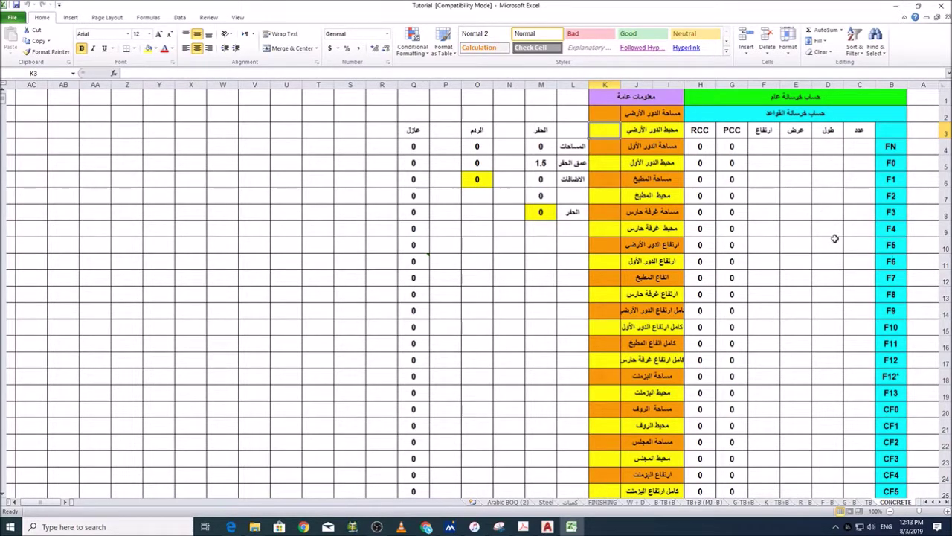
left_click(615, 114)
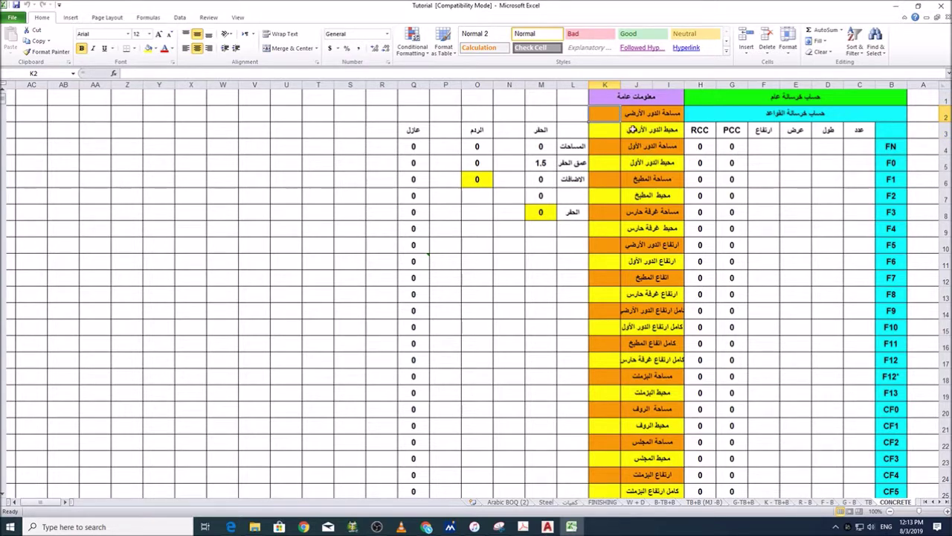
left_click_drag(614, 112, 600, 467)
left_click(599, 251)
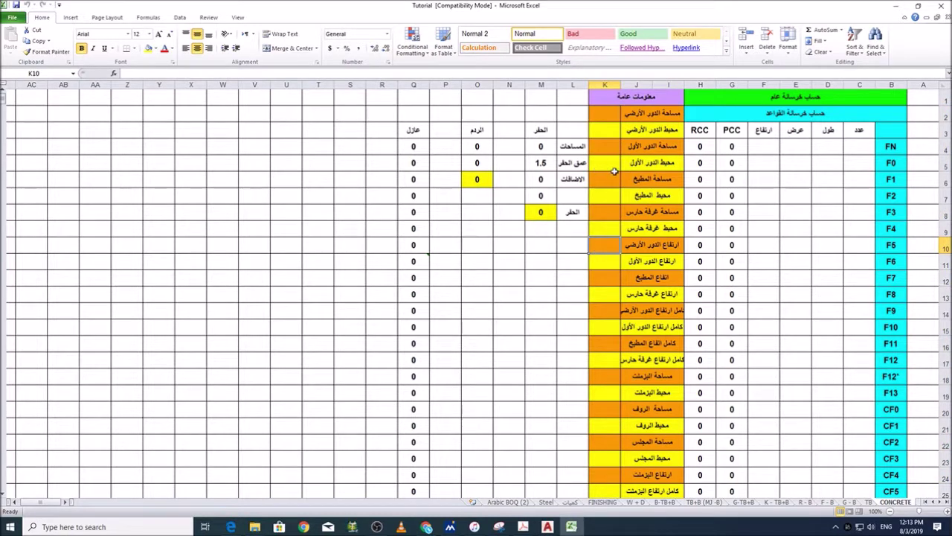
left_click(853, 149)
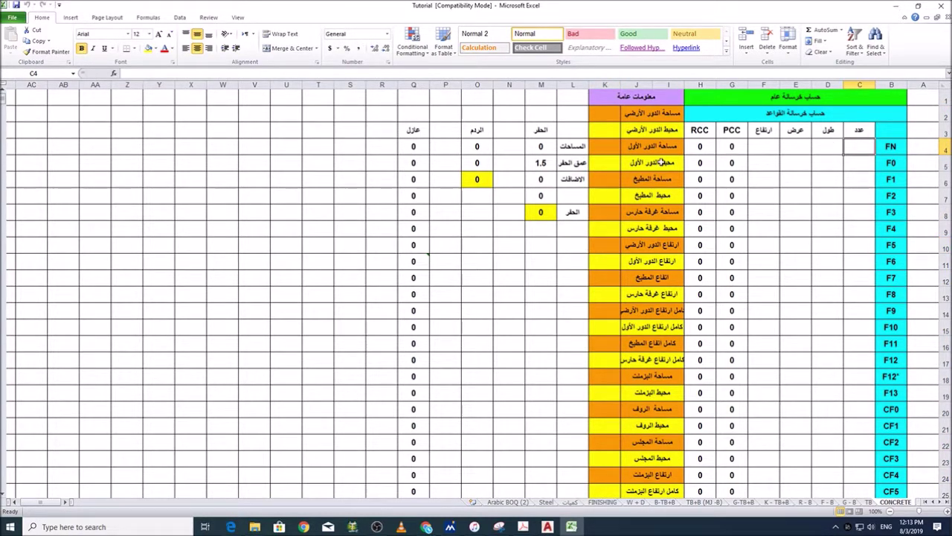
left_click_drag(605, 113, 605, 430)
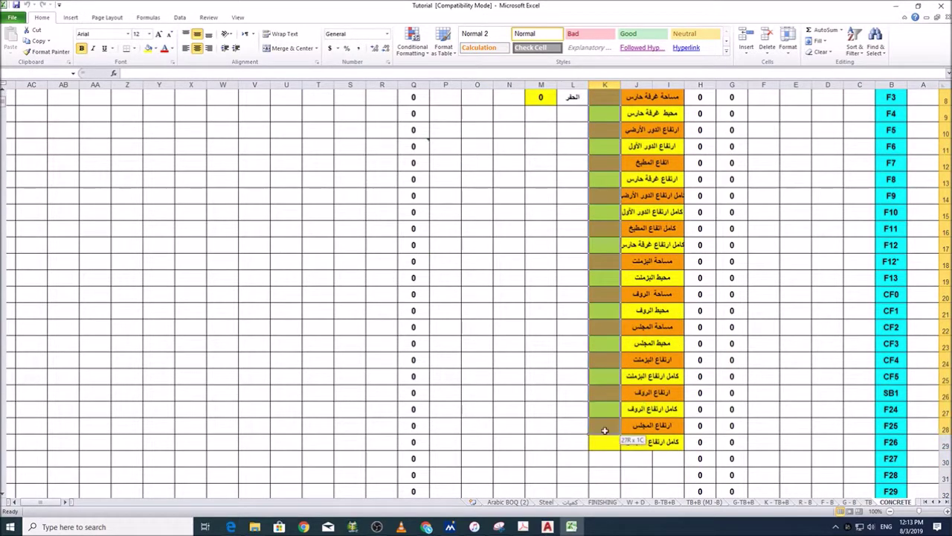
left_click(594, 293)
scroll(596, 294, "up", 3)
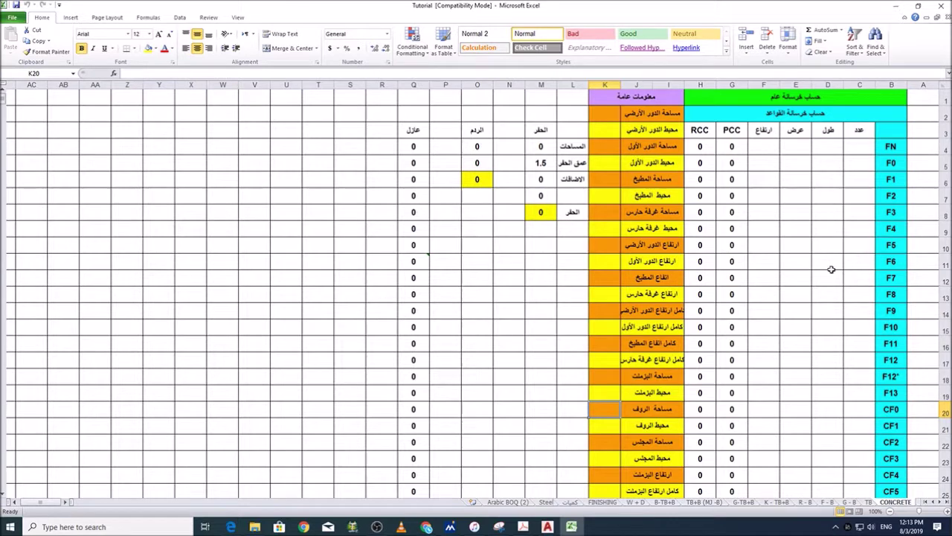
left_click(614, 112)
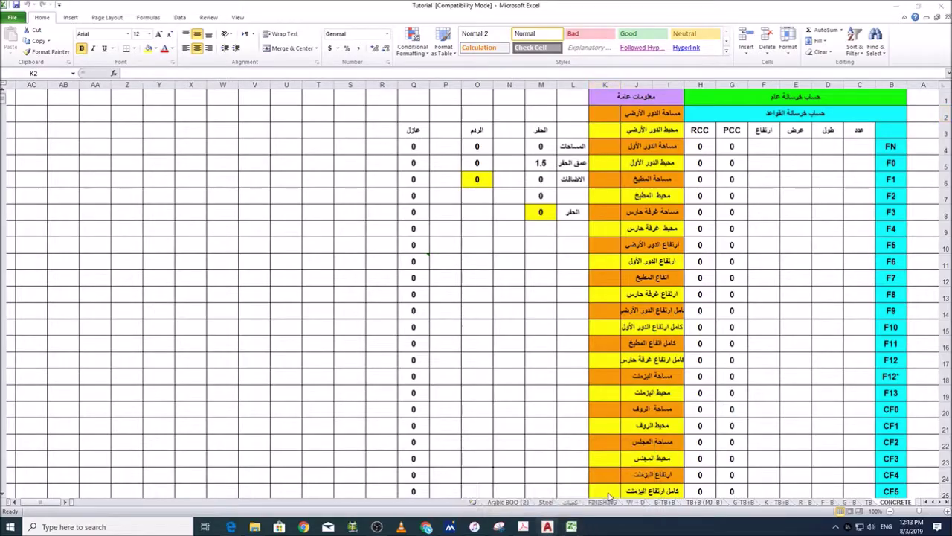
Step: Switch to the ARC details 18 drawing in AutoCAD and examine the site plan's driveway, green areas, gates and boundary wall
key("alt+Tab")
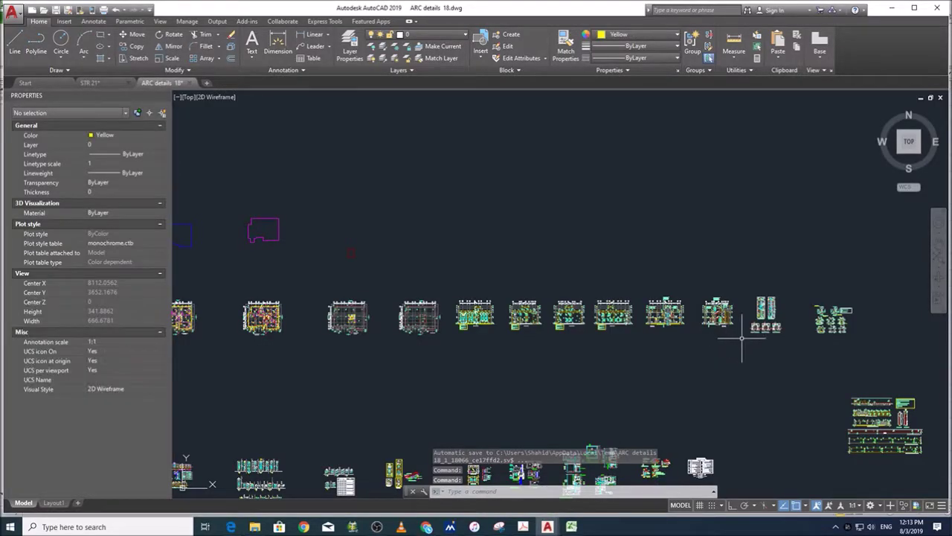
scroll(740, 337, "down", 2)
scroll(520, 286, "up", 8)
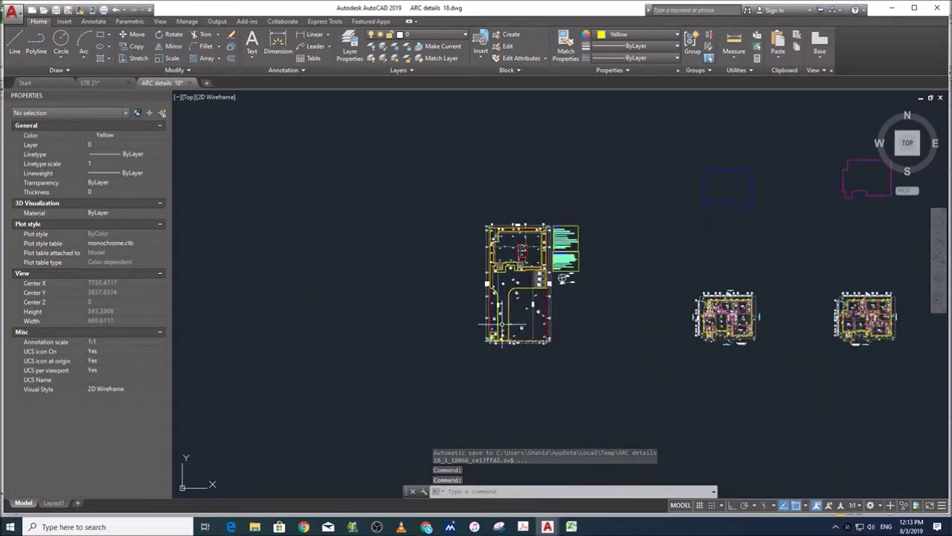
scroll(523, 344, "up", 2)
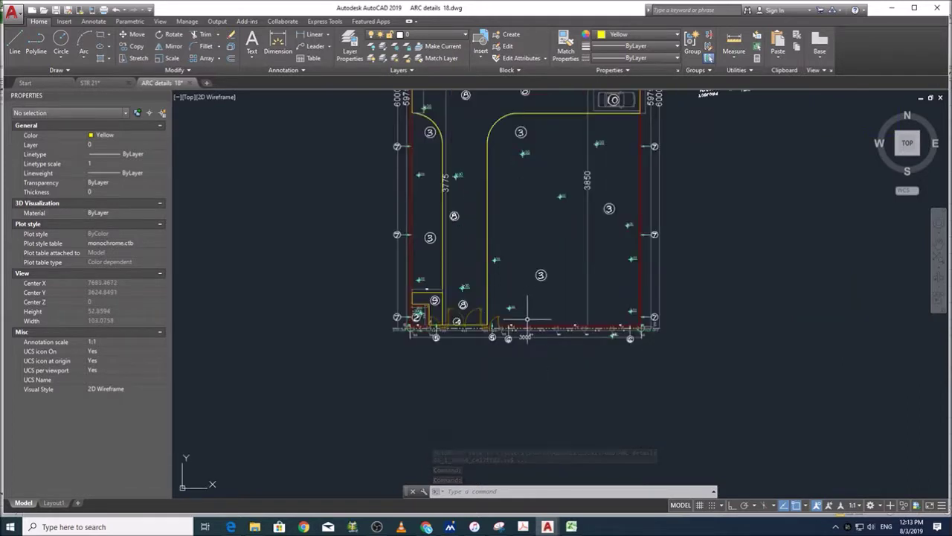
middle_click_drag(575, 275, 566, 347)
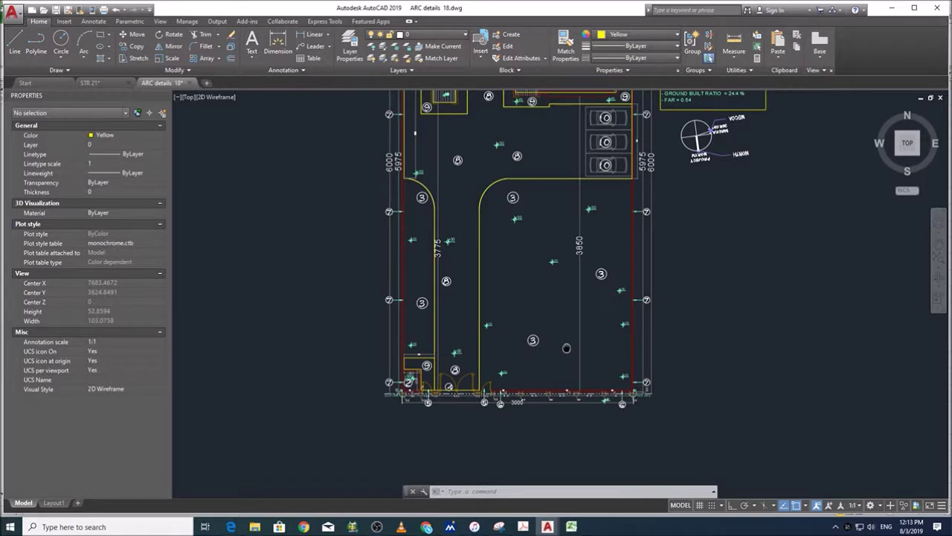
scroll(563, 443, "down", 3)
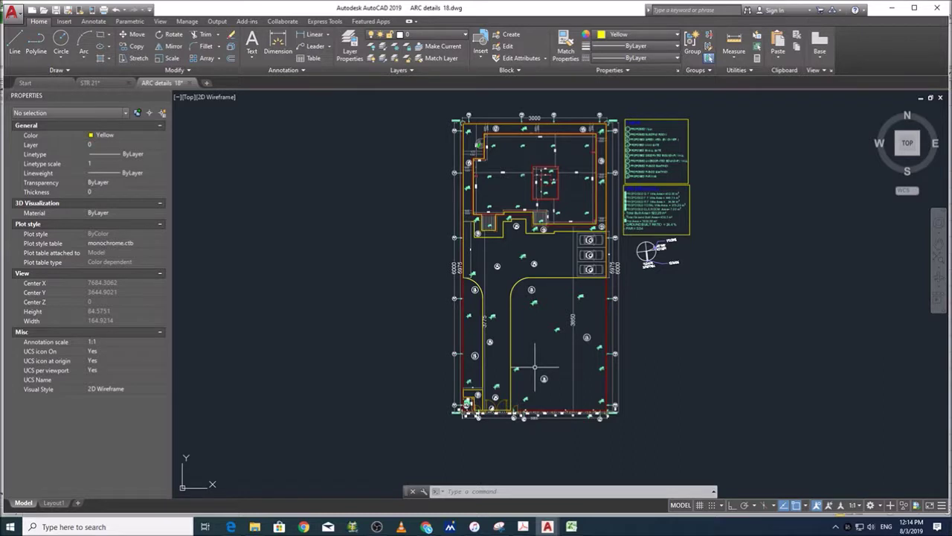
scroll(503, 400, "up", 1)
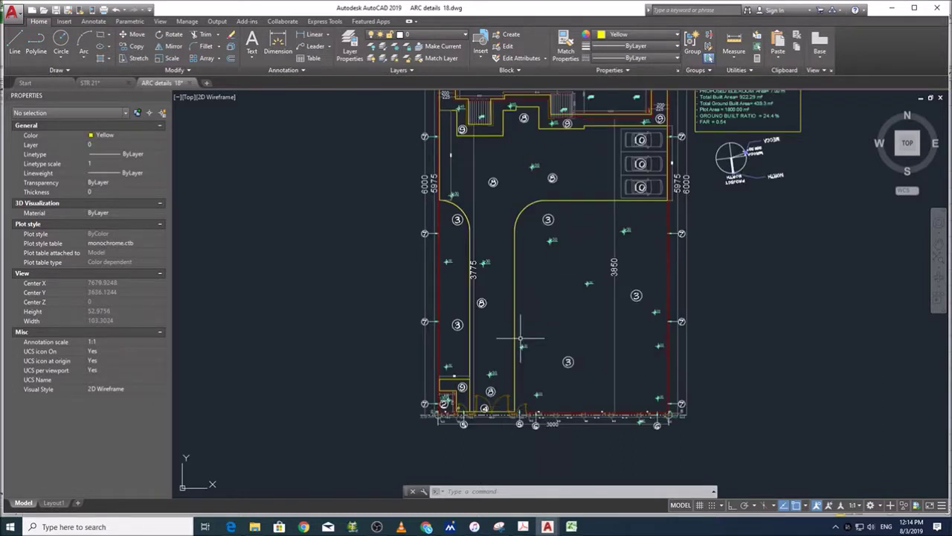
scroll(509, 435, "up", 1)
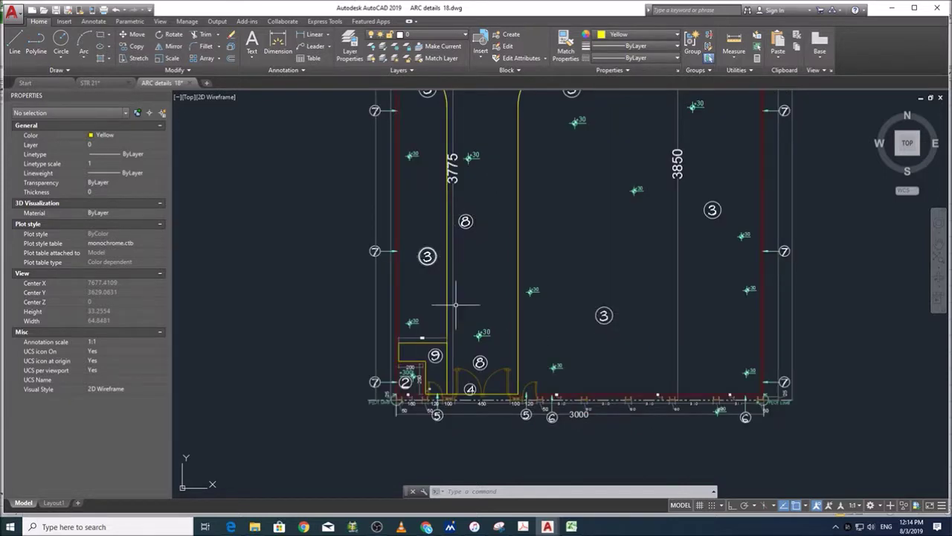
scroll(455, 362, "down", 2)
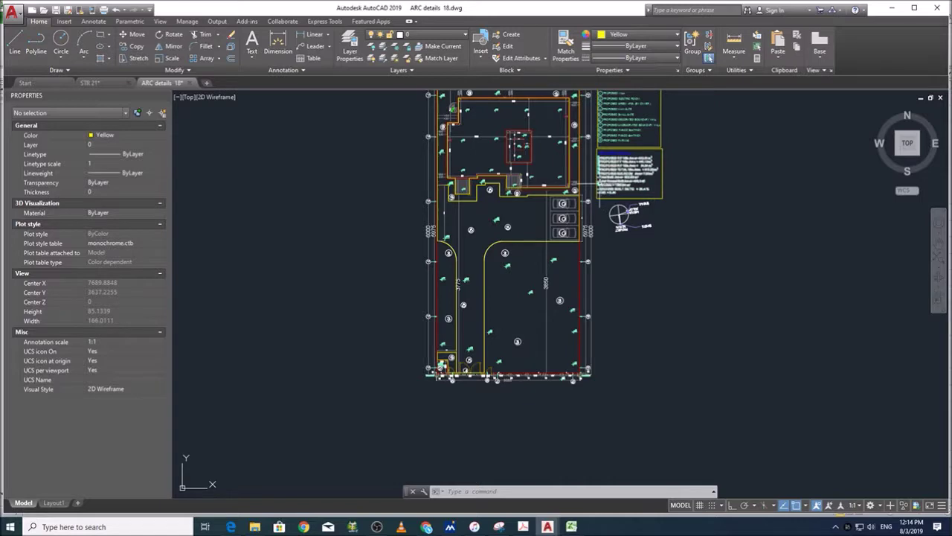
Step: Read the numbered Legend beside the site plan, from the proposed villa to the parking
middle_click_drag(587, 235, 580, 305)
scroll(595, 185, "up", 8)
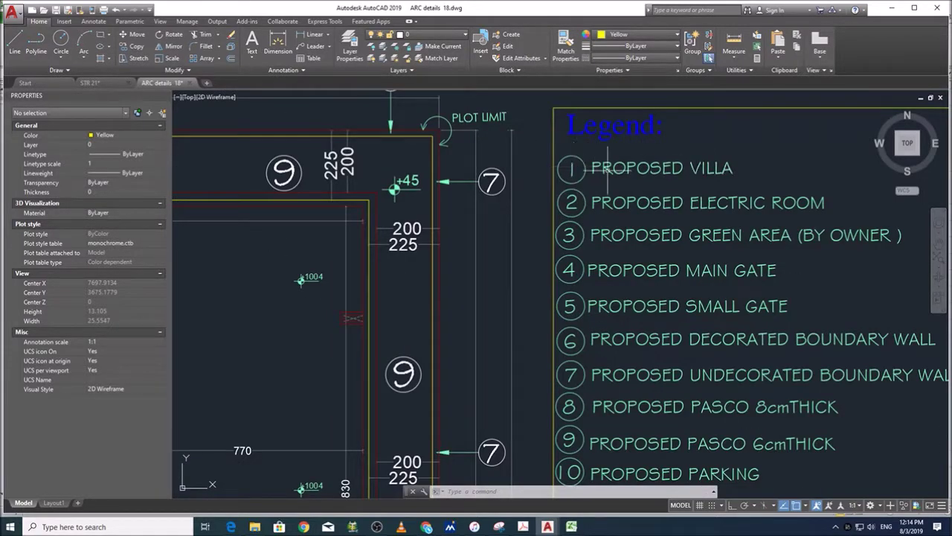
scroll(713, 169, "up", 4)
scroll(623, 250, "down", 4)
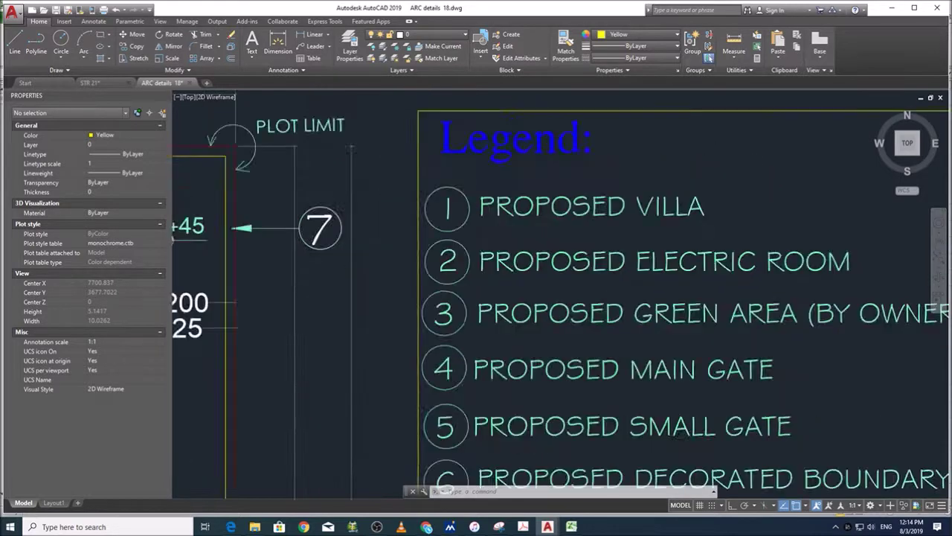
scroll(628, 249, "down", 4)
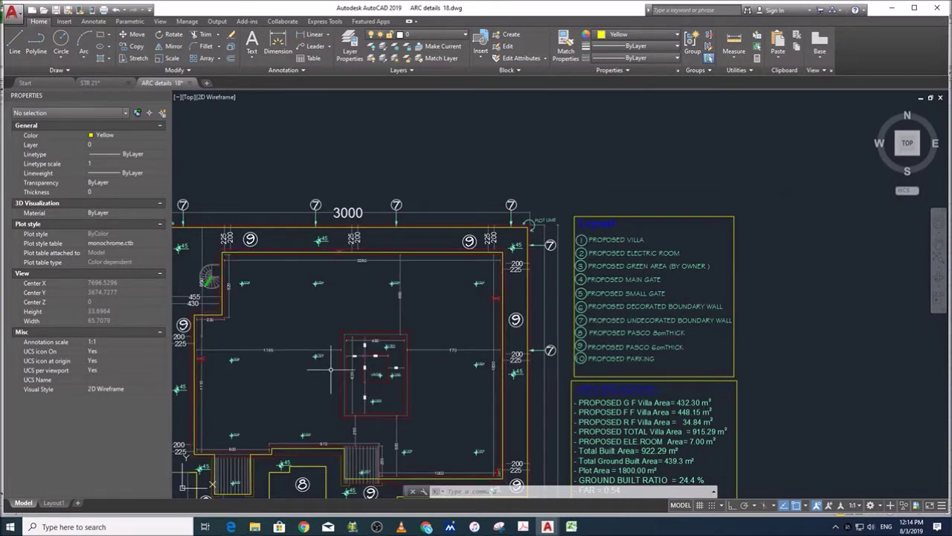
Step: Examine the villa footprint on the site plan against the proposed villa and electric room entries in the Legend
scroll(570, 216, "down", 2)
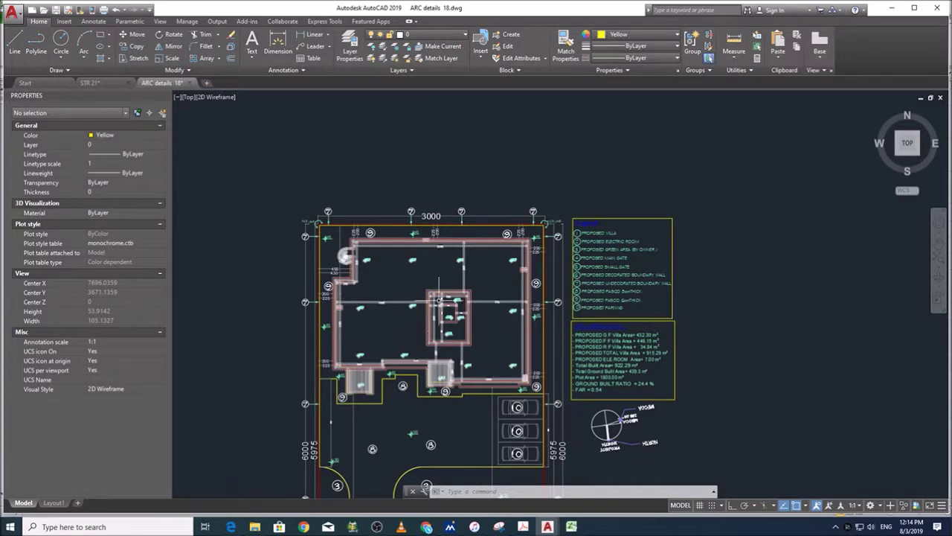
scroll(411, 290, "up", 4)
scroll(515, 286, "down", 2)
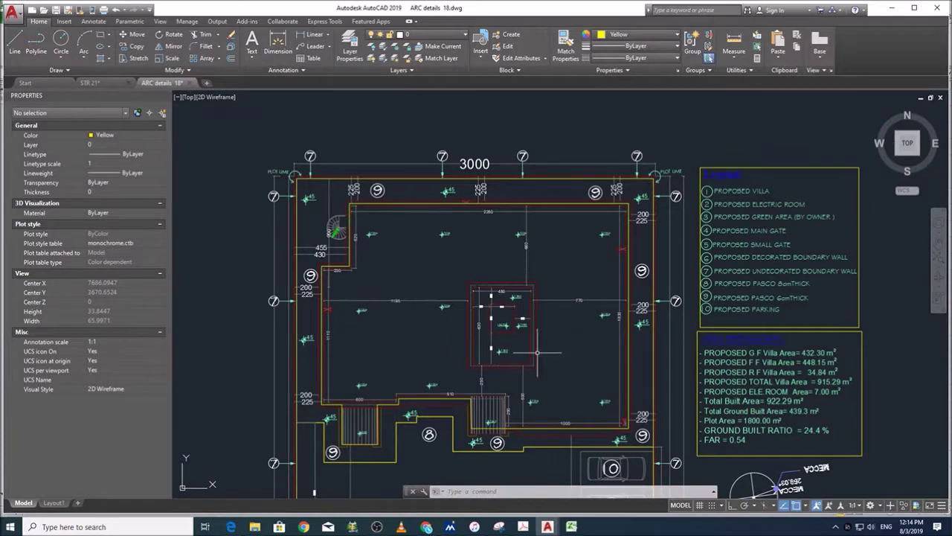
middle_click_drag(511, 434, 504, 344)
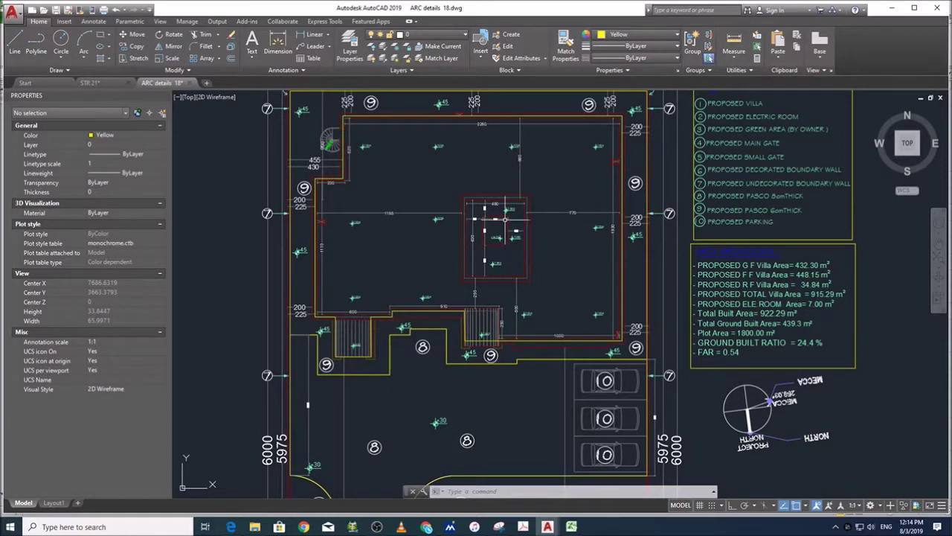
scroll(544, 276, "down", 2)
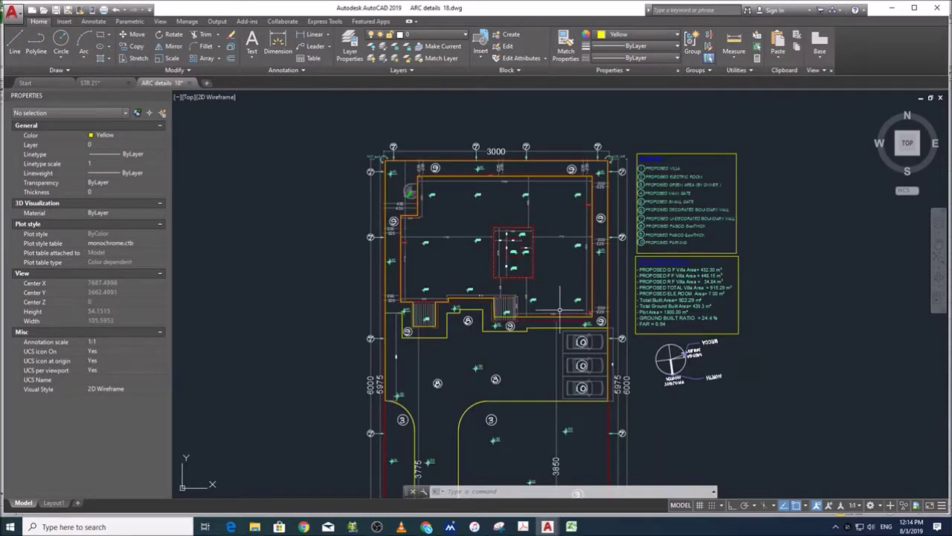
scroll(510, 248, "up", 2)
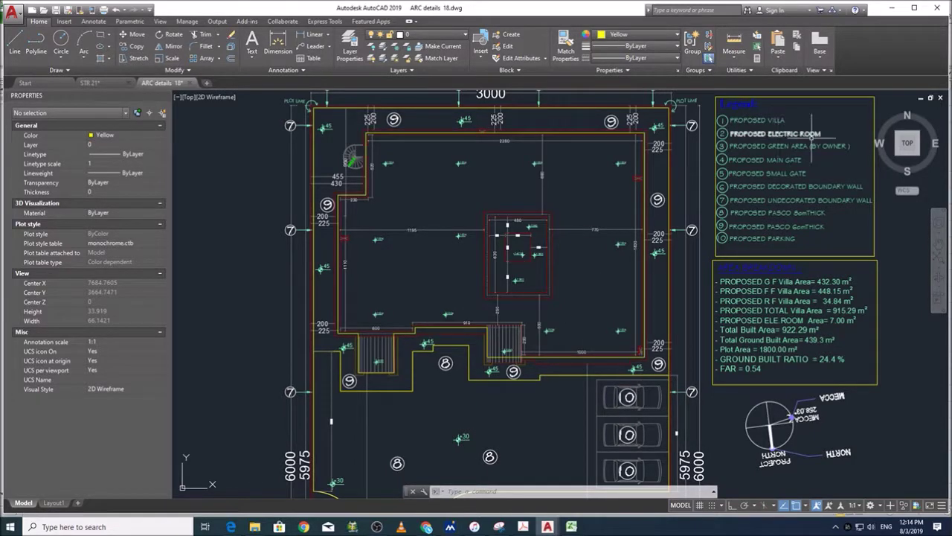
Step: Inspect the villa outline and its position within the whole plot on the site plan
scroll(717, 123, "down", 7)
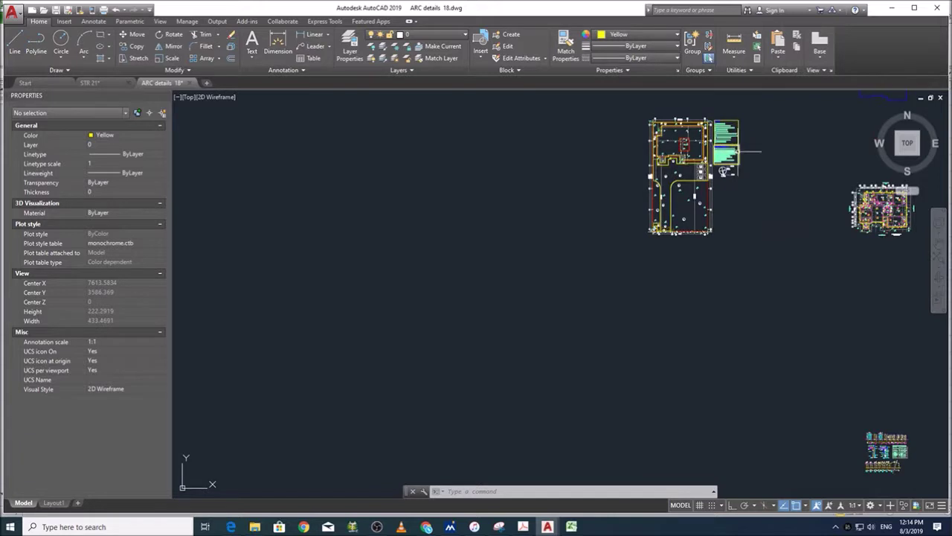
scroll(736, 122, "up", 5)
scroll(668, 114, "up", 2)
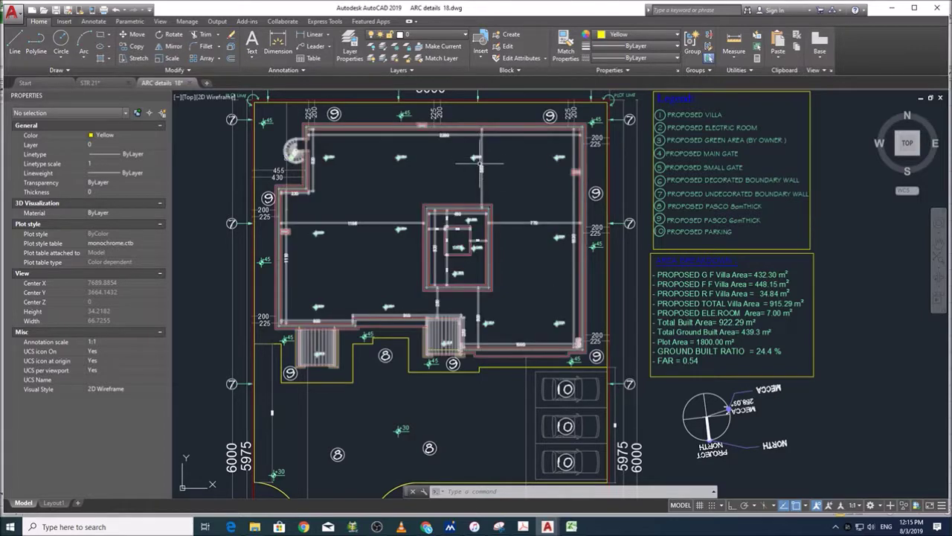
scroll(465, 223, "down", 4)
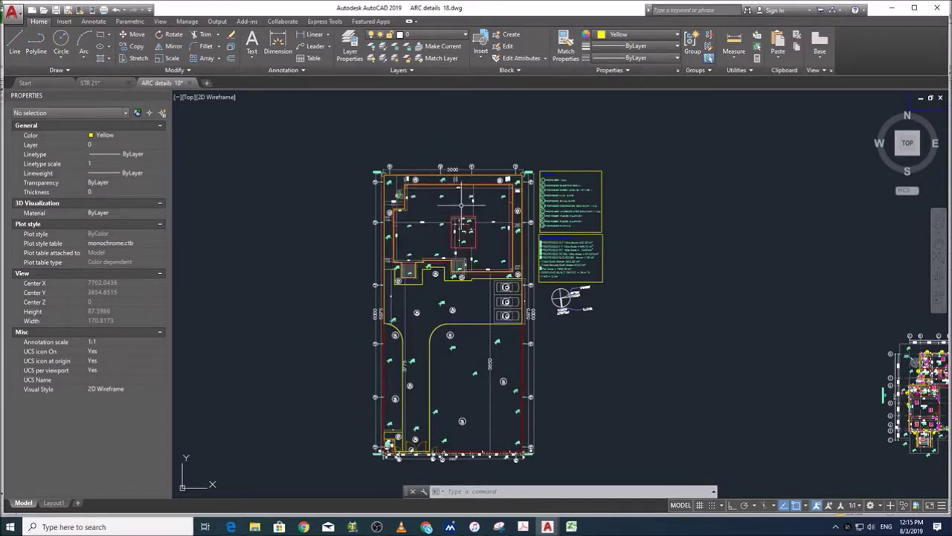
scroll(391, 445, "up", 5)
scroll(478, 372, "down", 8)
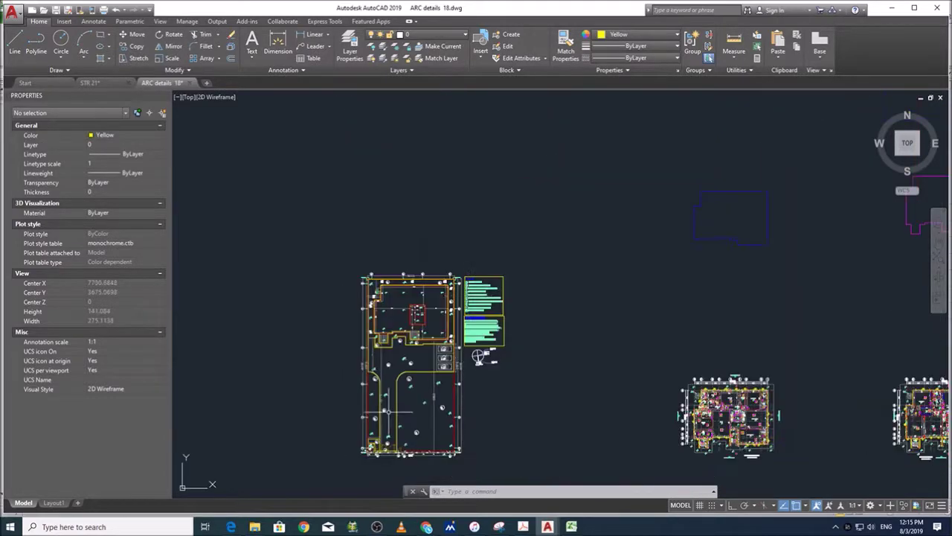
Step: Find the proposed green area entry in the Legend and locate the zones marked 3 on the site plan
scroll(478, 357, "up", 8)
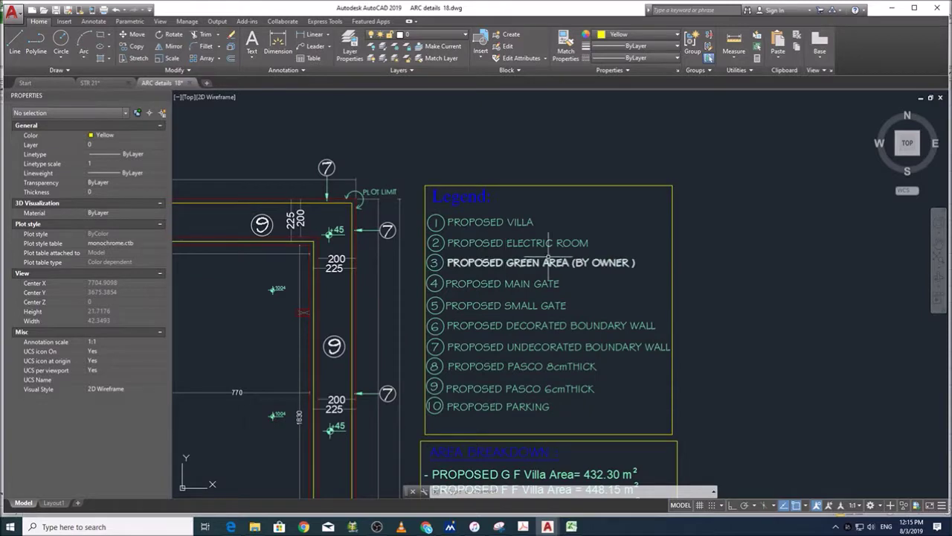
scroll(645, 239, "down", 4)
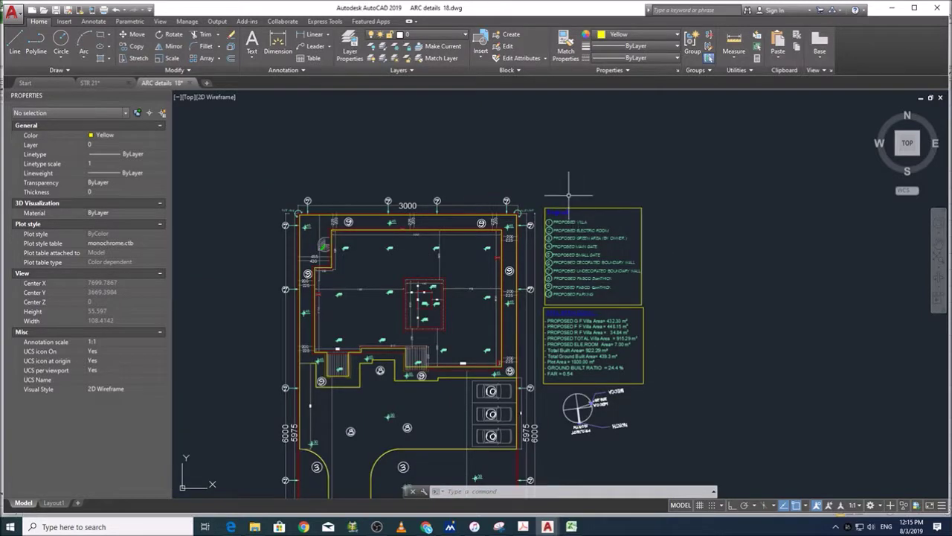
scroll(469, 364, "down", 3)
scroll(462, 350, "up", 6)
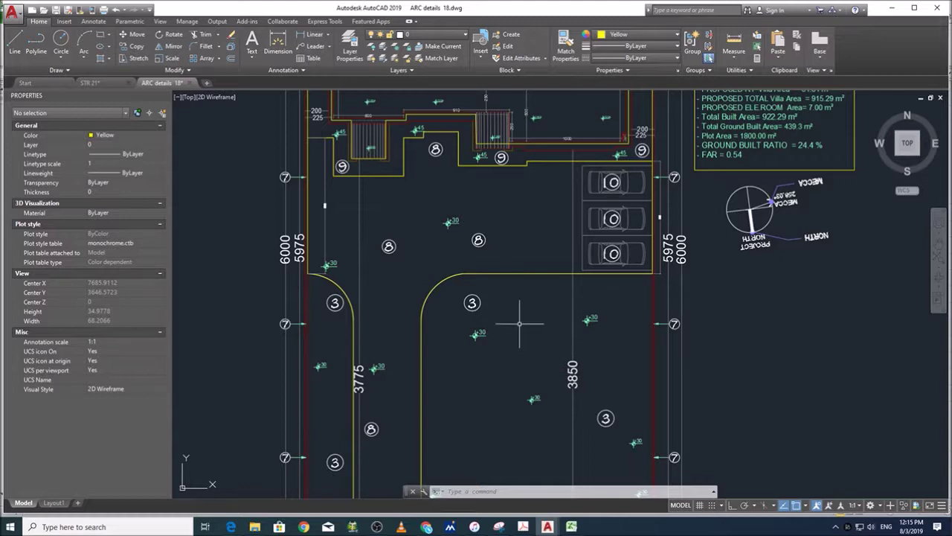
scroll(514, 359, "down", 5)
scroll(513, 358, "up", 3)
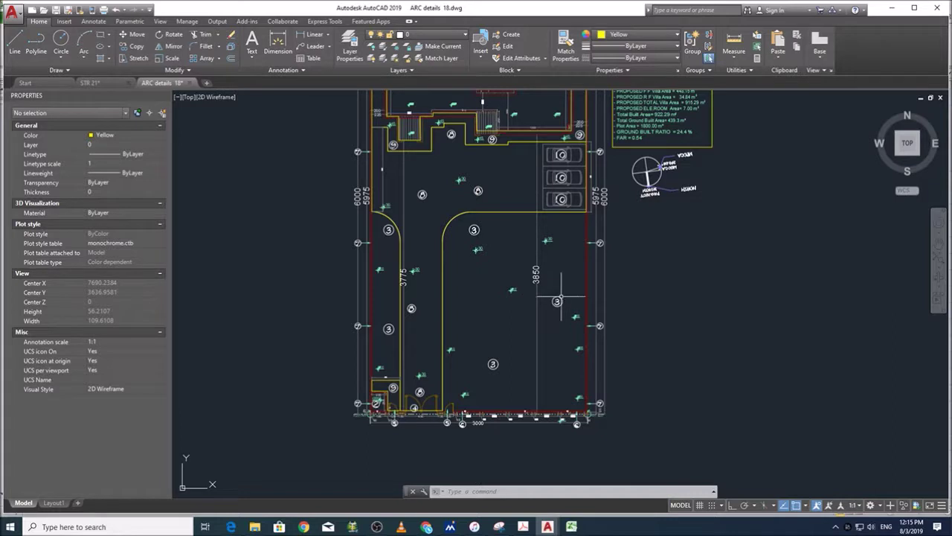
scroll(567, 296, "up", 2)
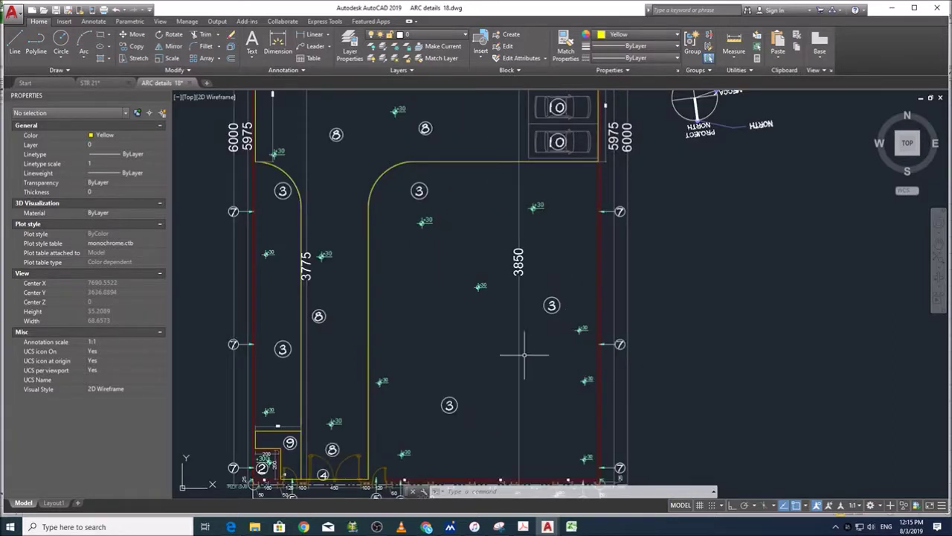
Step: Look up the proposed main gate entry, number 4, in the site plan Legend
scroll(433, 369, "down", 5)
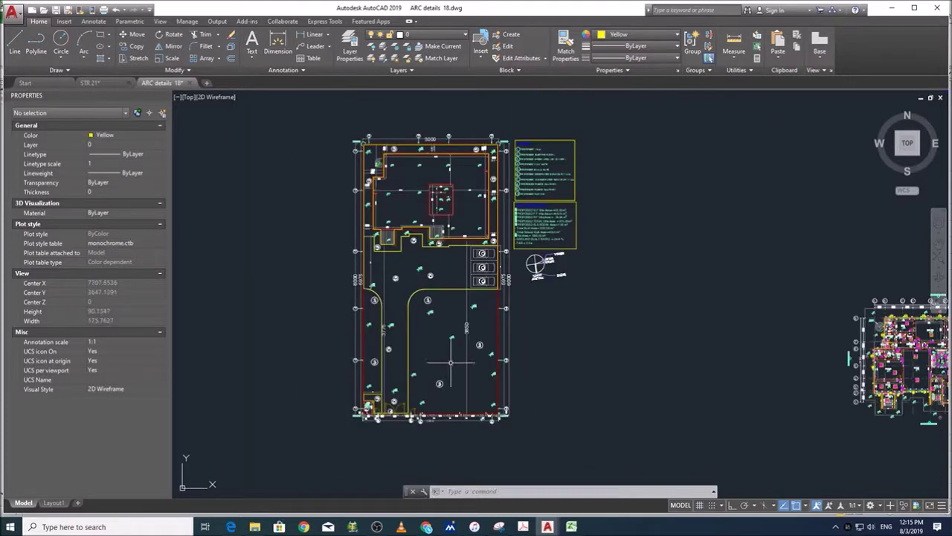
scroll(532, 167, "up", 2)
scroll(606, 137, "up", 3)
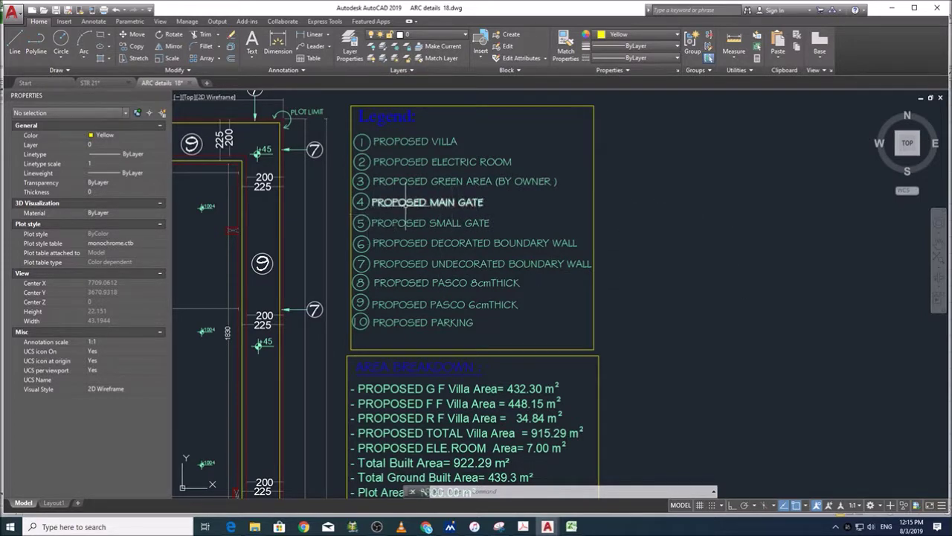
Step: Locate the main gate marked 4 and the small gates marked 5 along the front boundary of the site plan
scroll(563, 200, "down", 4)
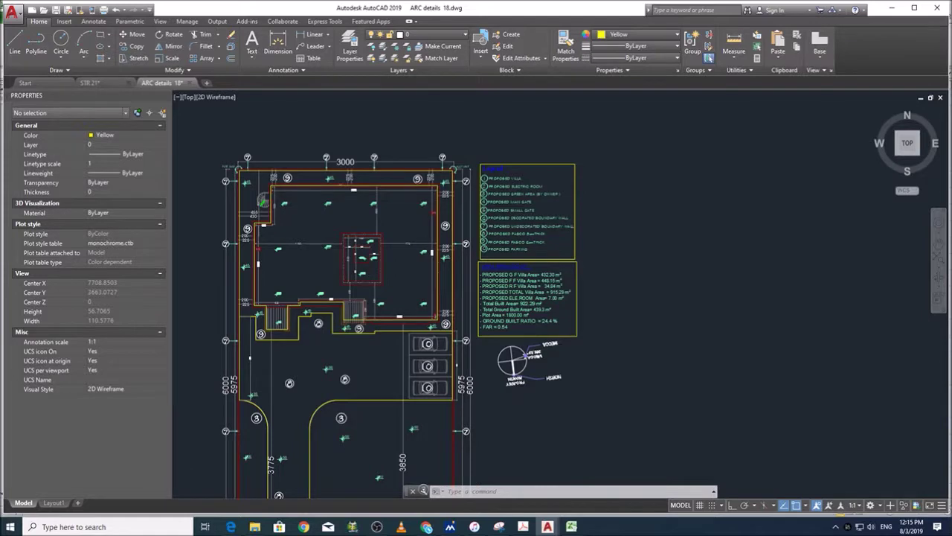
scroll(504, 366, "down", 3)
scroll(472, 350, "up", 5)
scroll(516, 93, "up", 2)
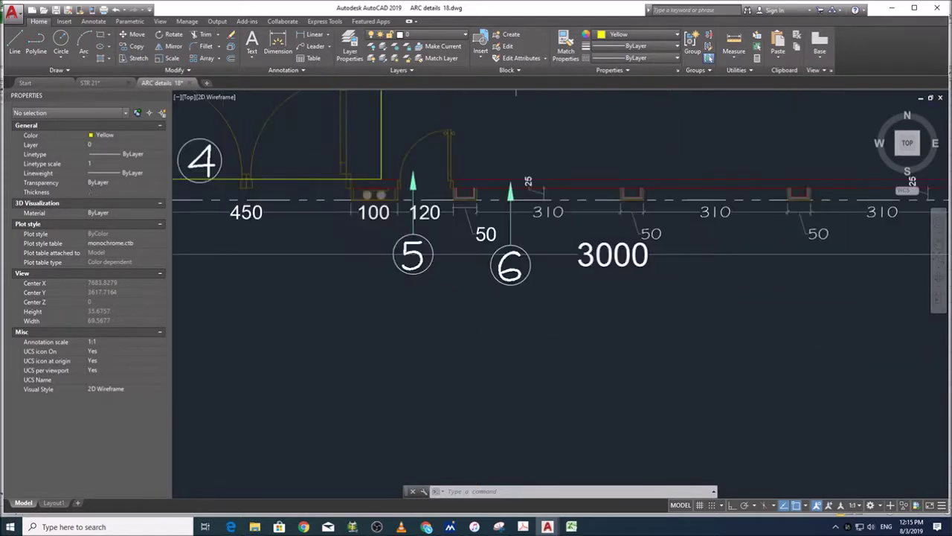
scroll(538, 232, "down", 3)
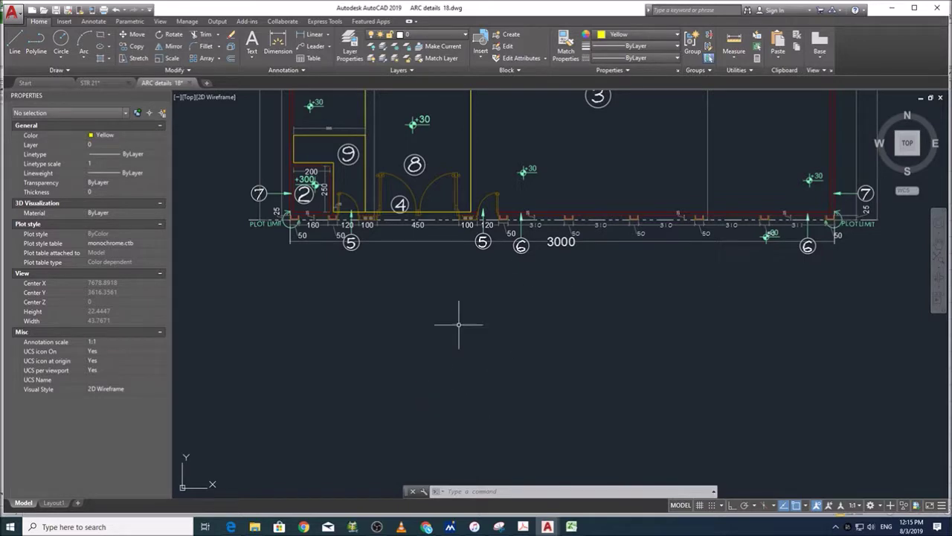
scroll(499, 313, "down", 3)
scroll(506, 316, "up", 6)
scroll(513, 320, "down", 2)
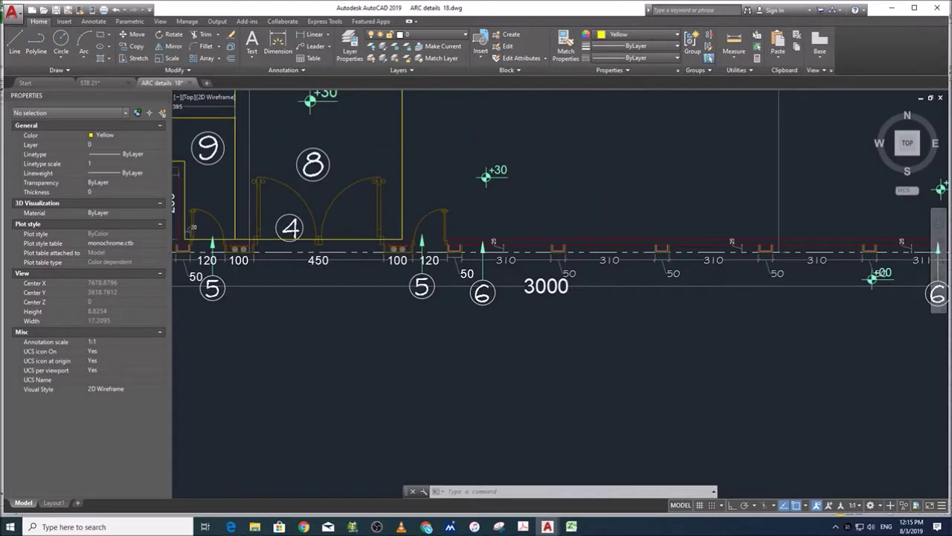
Step: Look up the decorated boundary wall entry, number 6, in the Legend and inspect that wall along the plot's front edge
scroll(513, 320, "down", 5)
scroll(562, 261, "down", 4)
scroll(595, 171, "up", 8)
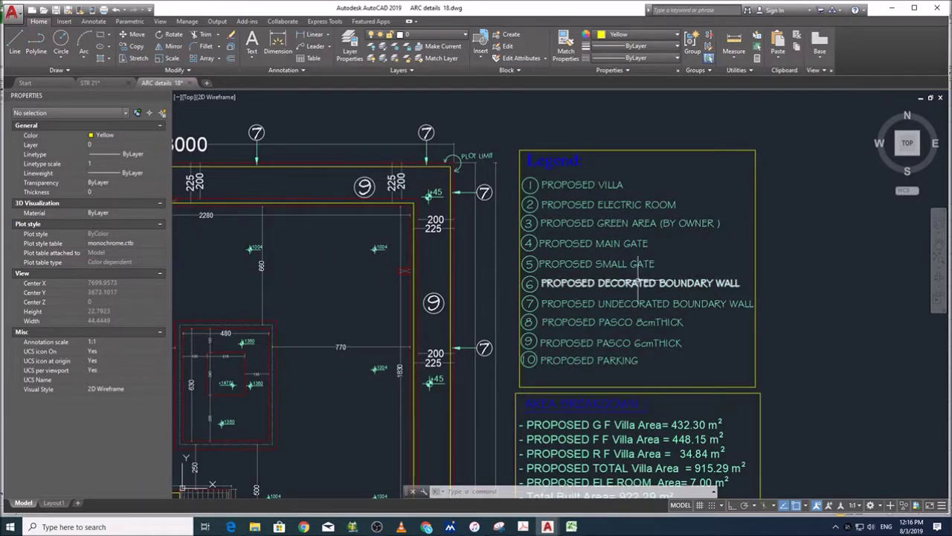
scroll(615, 221, "down", 4)
middle_click_drag(484, 418, 483, 255)
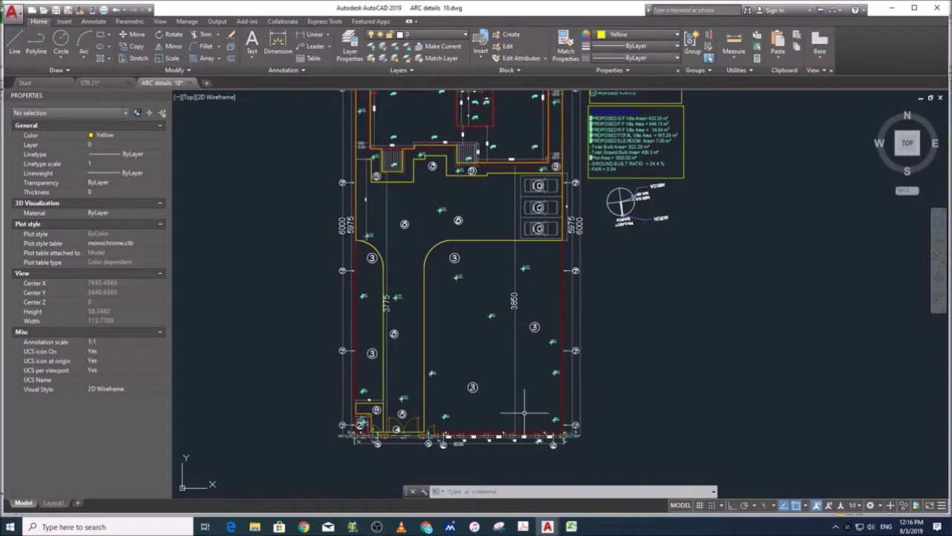
scroll(524, 411, "up", 5)
scroll(525, 386, "down", 5)
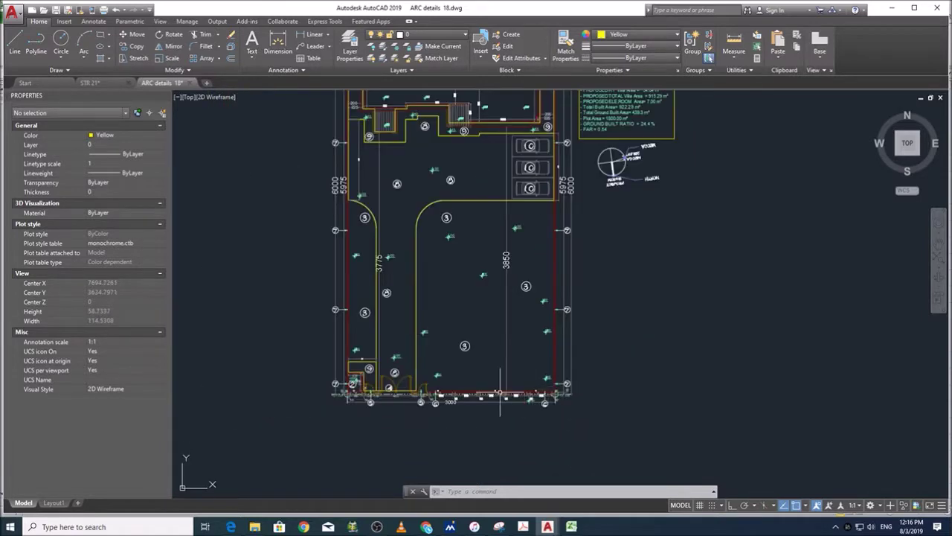
scroll(441, 400, "up", 2)
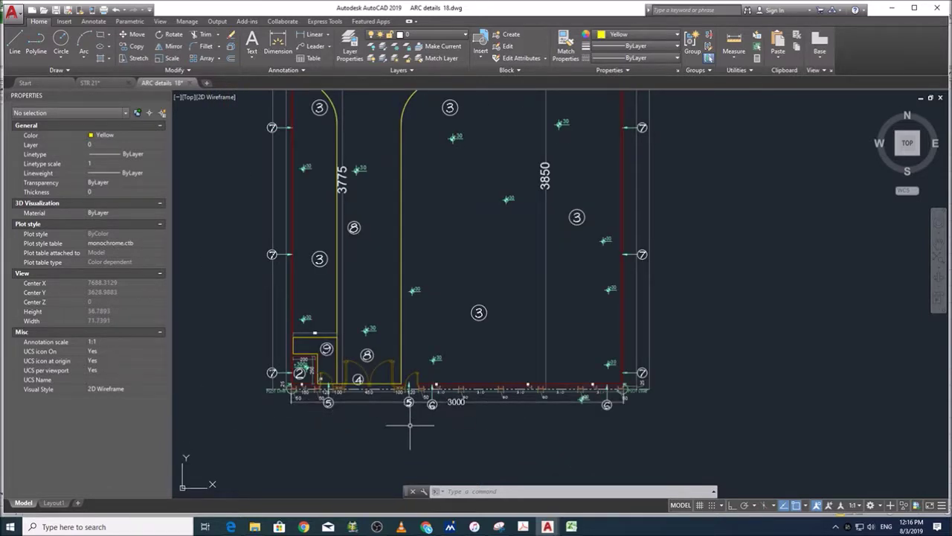
scroll(358, 378, "up", 4)
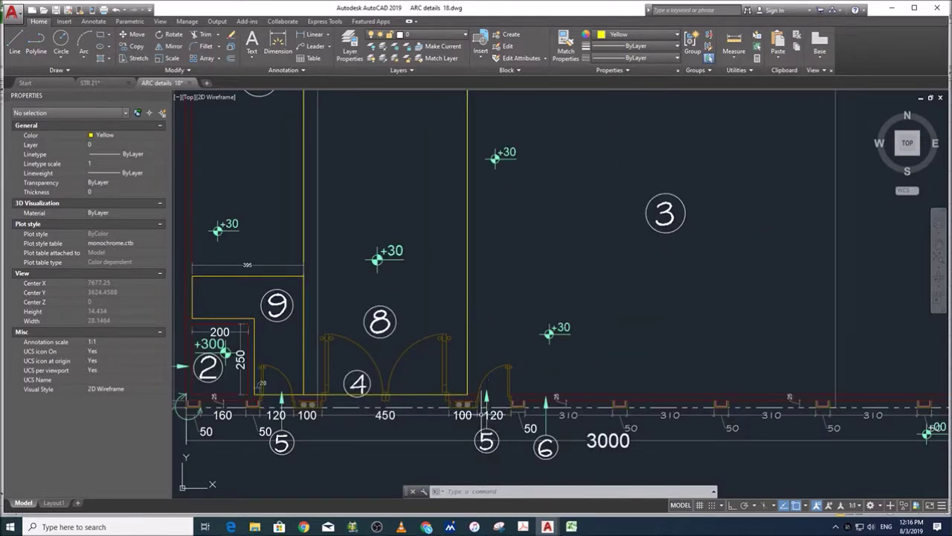
scroll(454, 409, "down", 2)
scroll(424, 451, "down", 5)
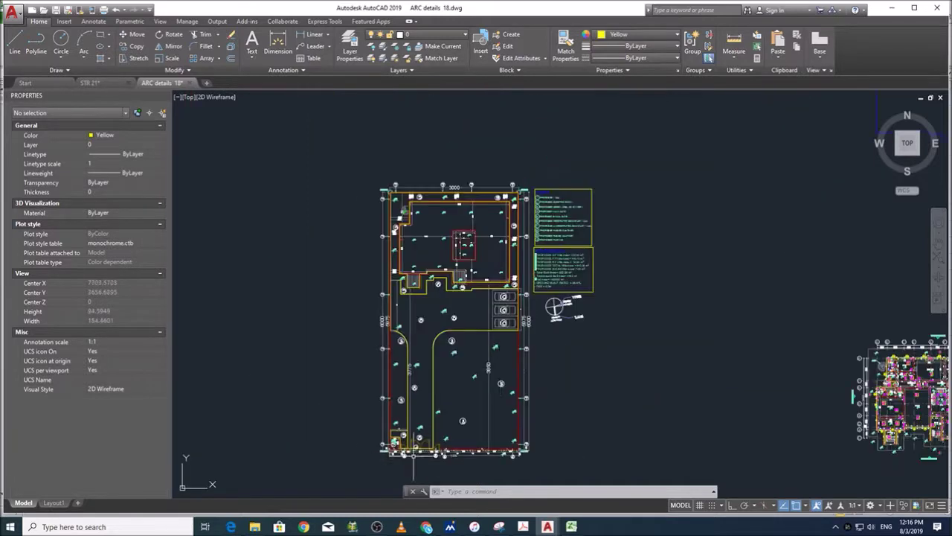
Step: Compare the decorated and undecorated boundary wall entries in the Legend with the front wall segments marked 6
scroll(550, 253, "up", 3)
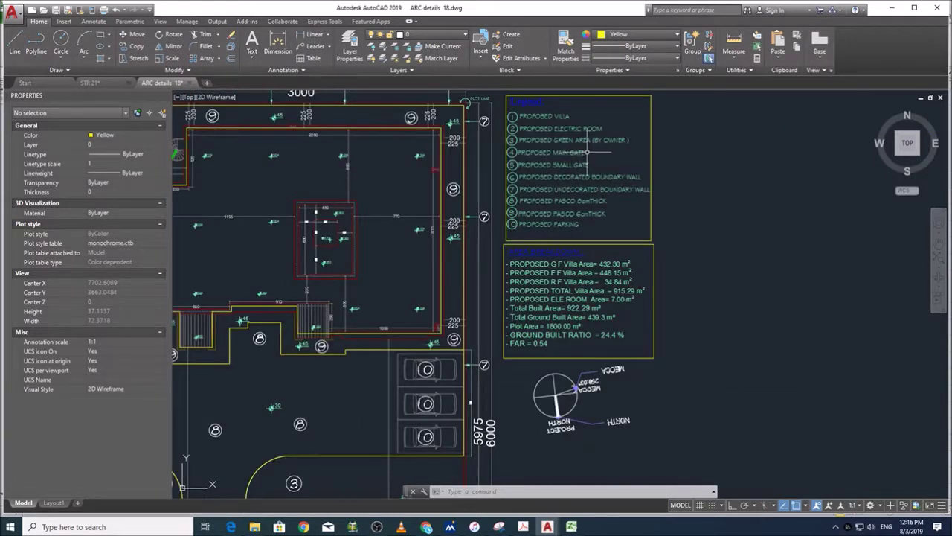
scroll(555, 165, "up", 2)
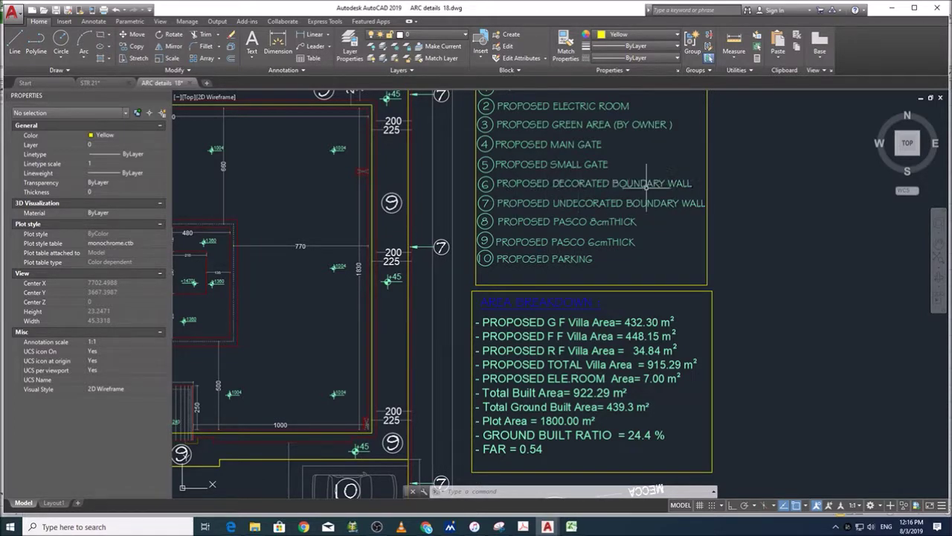
scroll(614, 182, "down", 4)
scroll(583, 179, "down", 3)
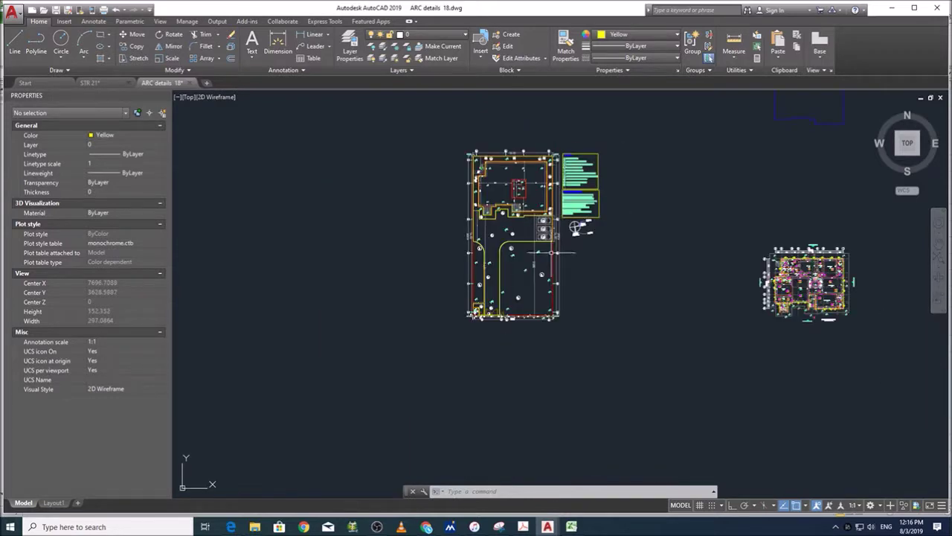
scroll(529, 309, "up", 10)
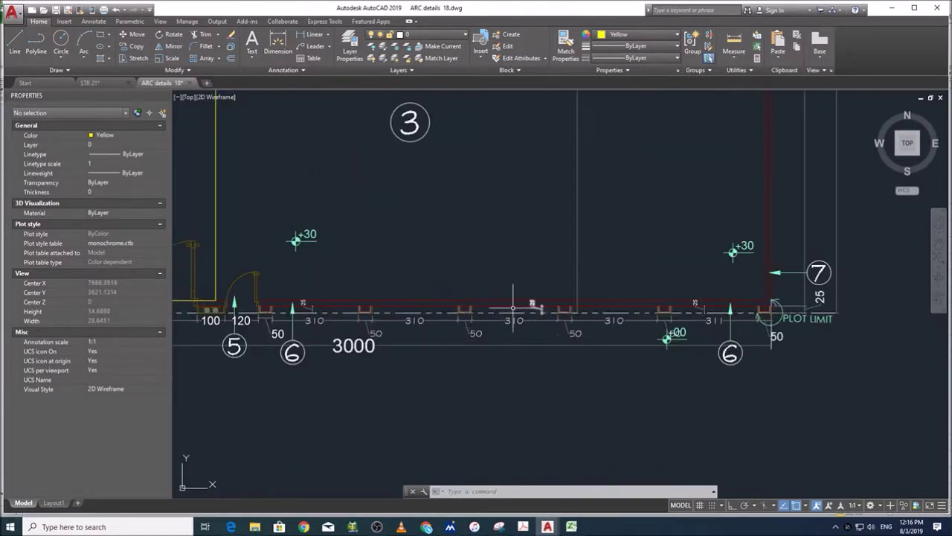
Step: Look up the undecorated boundary wall entry, number 7, and follow the plot's remaining boundary walls on the site plan
scroll(458, 325, "down", 4)
scroll(459, 325, "down", 5)
scroll(548, 127, "up", 8)
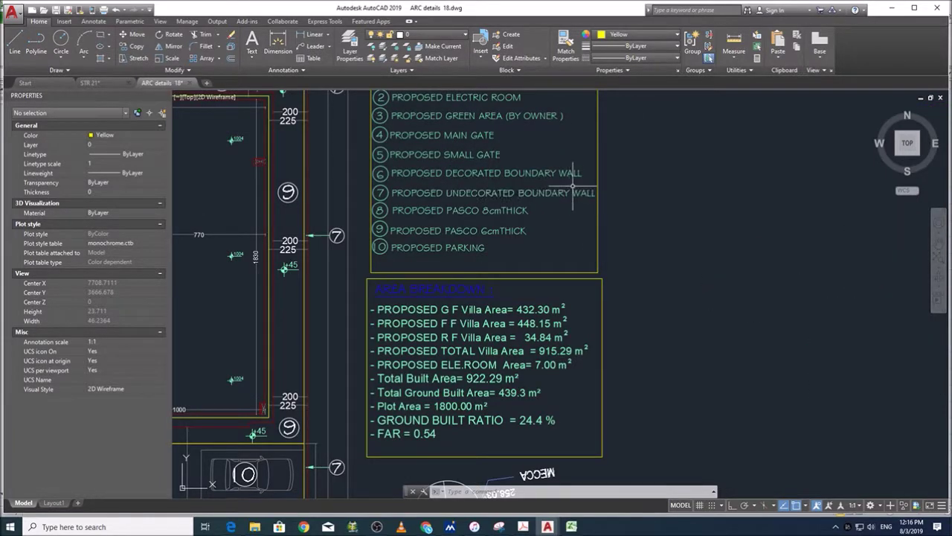
scroll(350, 268, "down", 6)
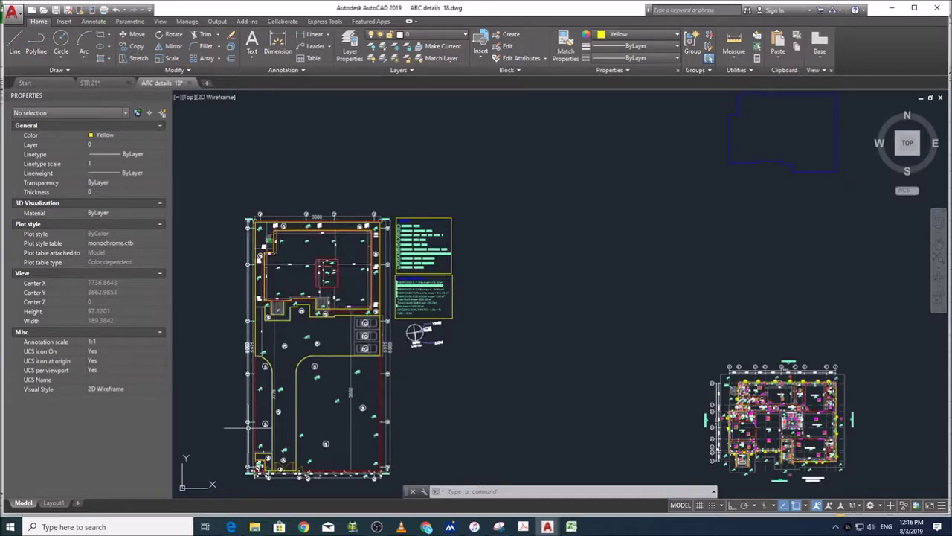
Step: Find the proposed 8 cm thick Pasco entry in the Legend and locate the paved zones marked 8 in front of the villa
scroll(394, 246, "up", 6)
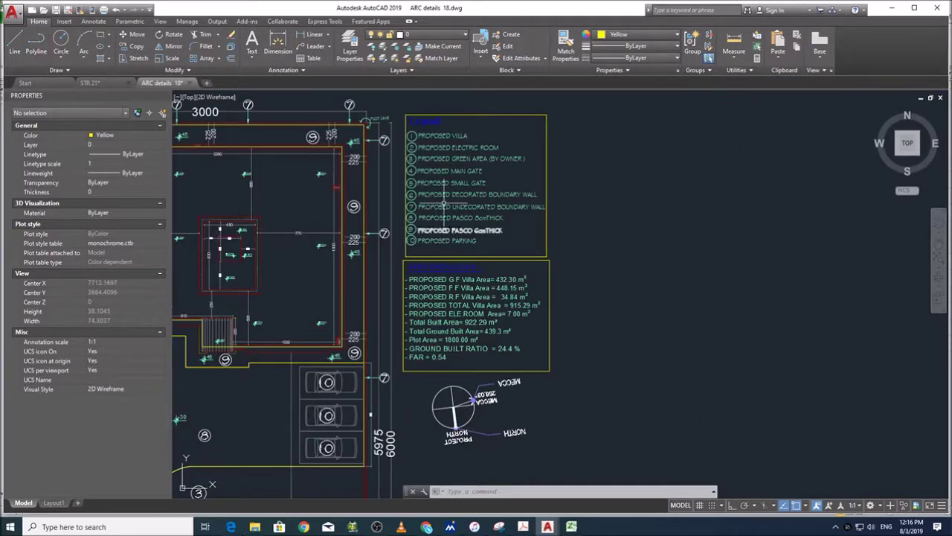
scroll(499, 238, "up", 2)
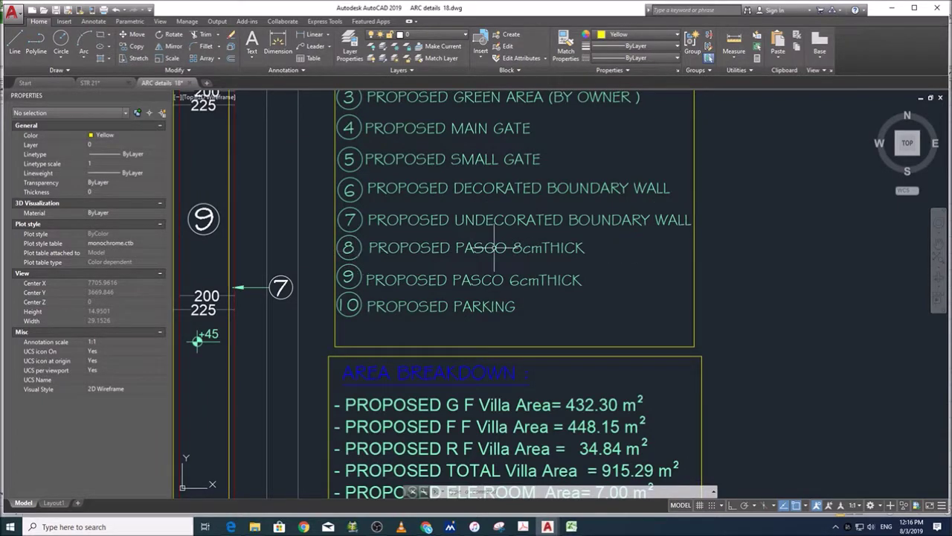
scroll(569, 191, "down", 1)
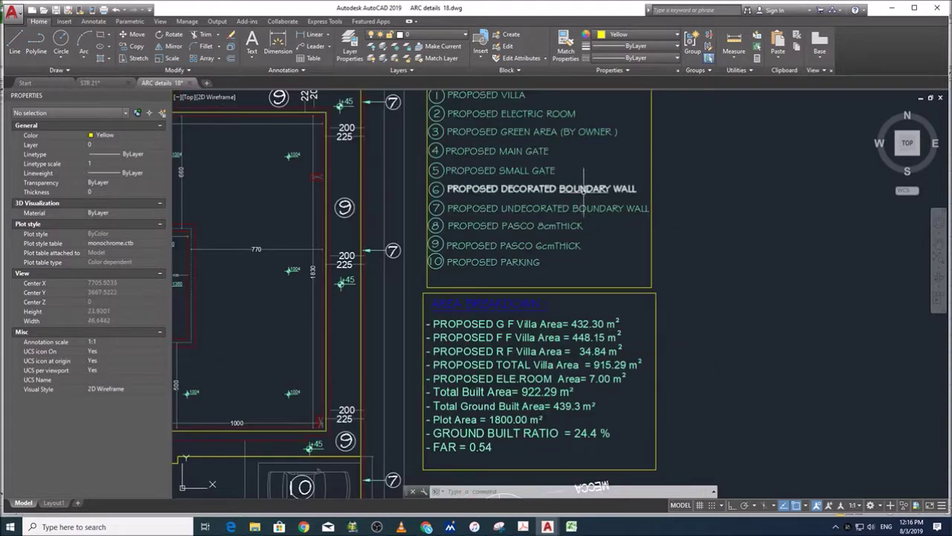
scroll(556, 188, "down", 1)
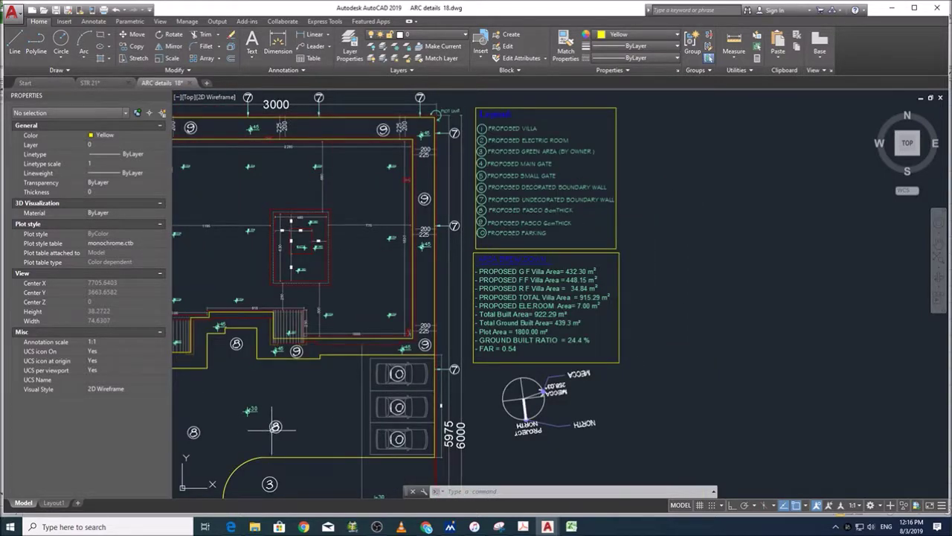
scroll(483, 357, "down", 2)
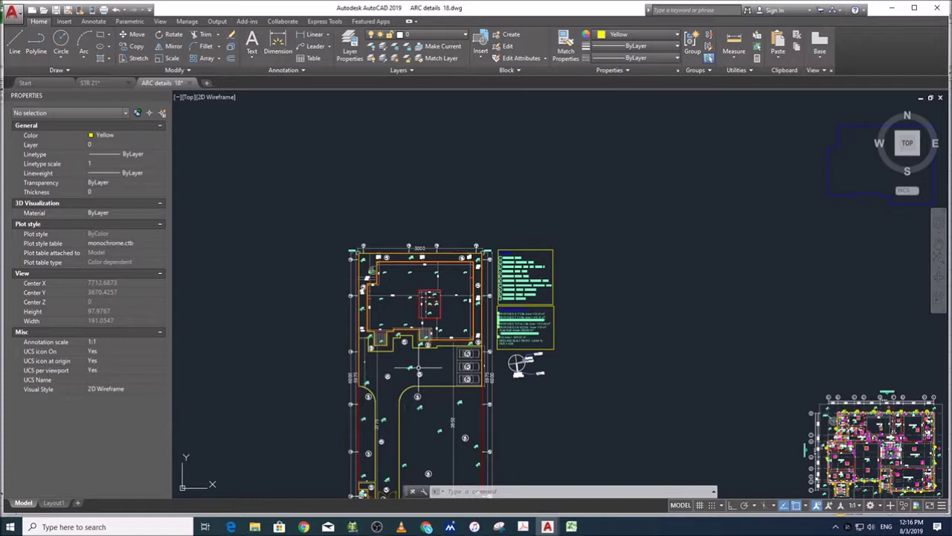
scroll(435, 366, "up", 1)
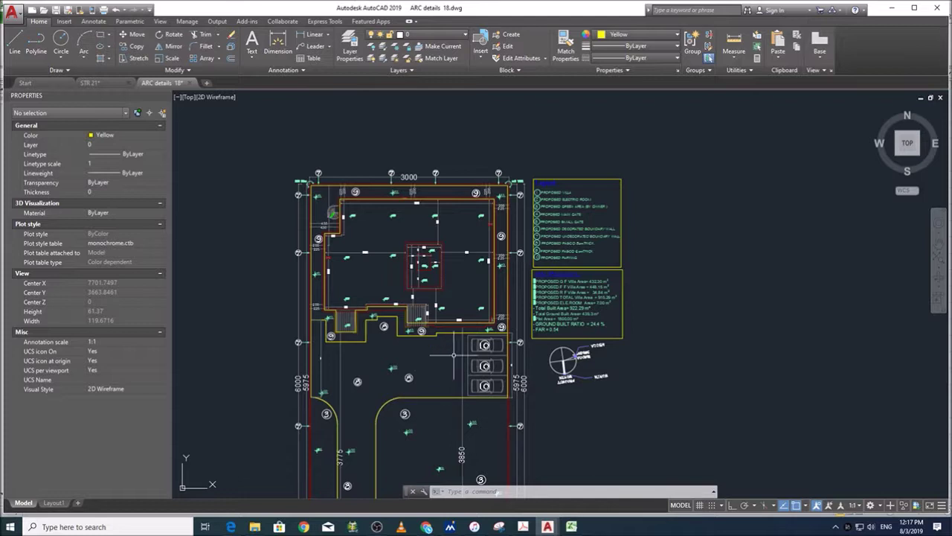
Step: Examine the 6 cm Pasco strips marked 9 around the villa and the parking bays marked 10 against the Legend
scroll(411, 377, "up", 2)
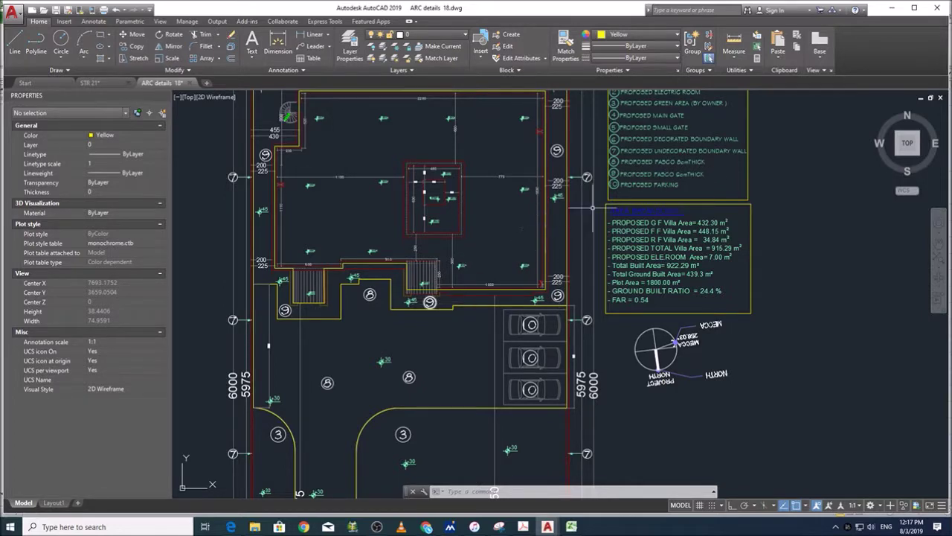
scroll(619, 187, "up", 2)
scroll(619, 187, "down", 2)
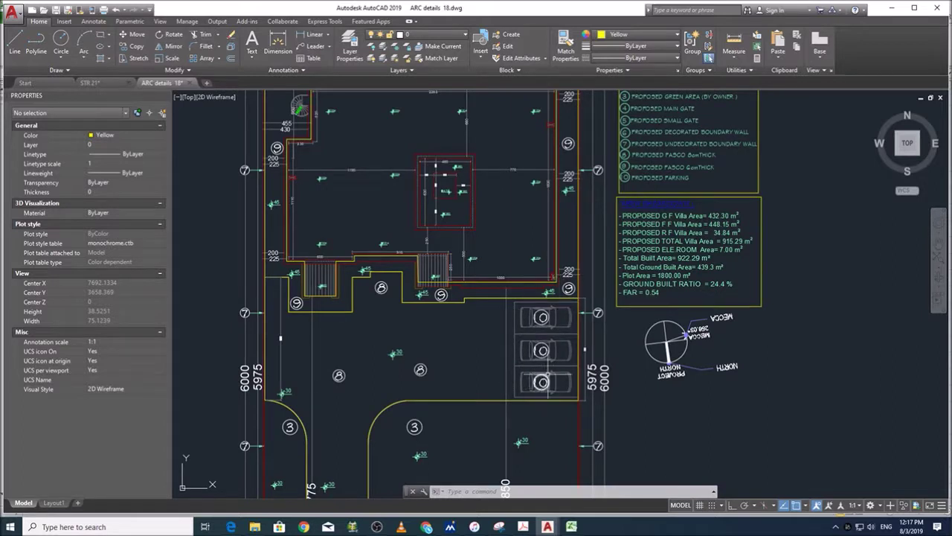
scroll(468, 332, "down", 2)
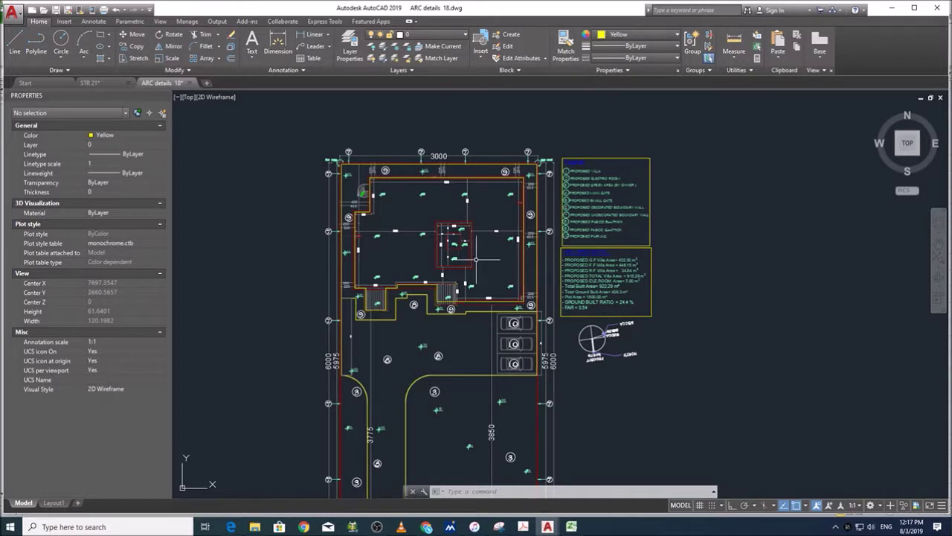
scroll(456, 430, "down", 2)
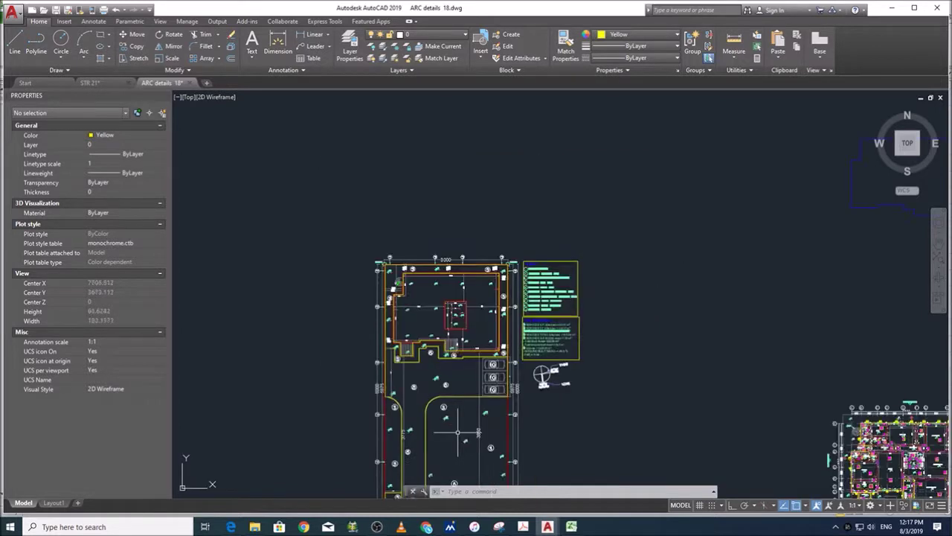
scroll(432, 413, "up", 2)
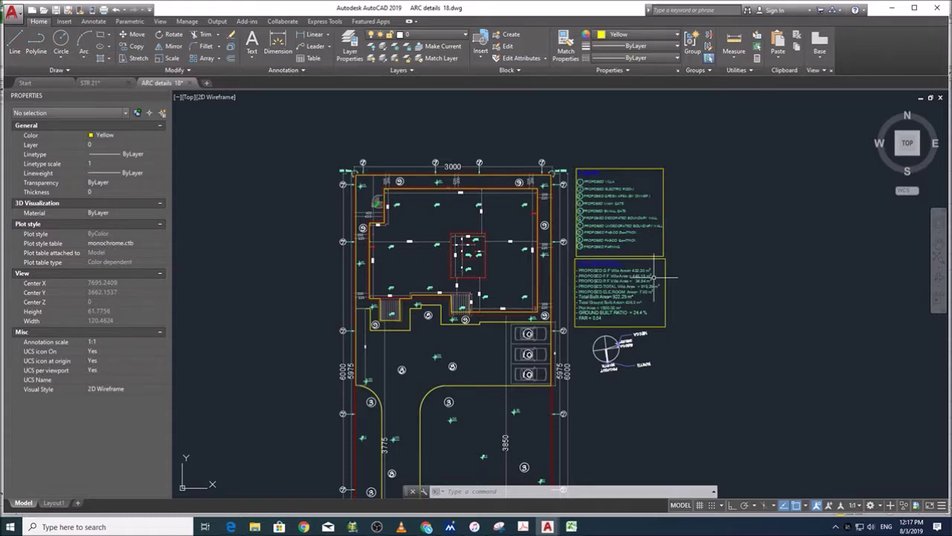
Step: Read the Area Breakdown entries for villa floors, electric room, built area and plot alongside the site plan
scroll(663, 269, "up", 4)
scroll(639, 273, "down", 2)
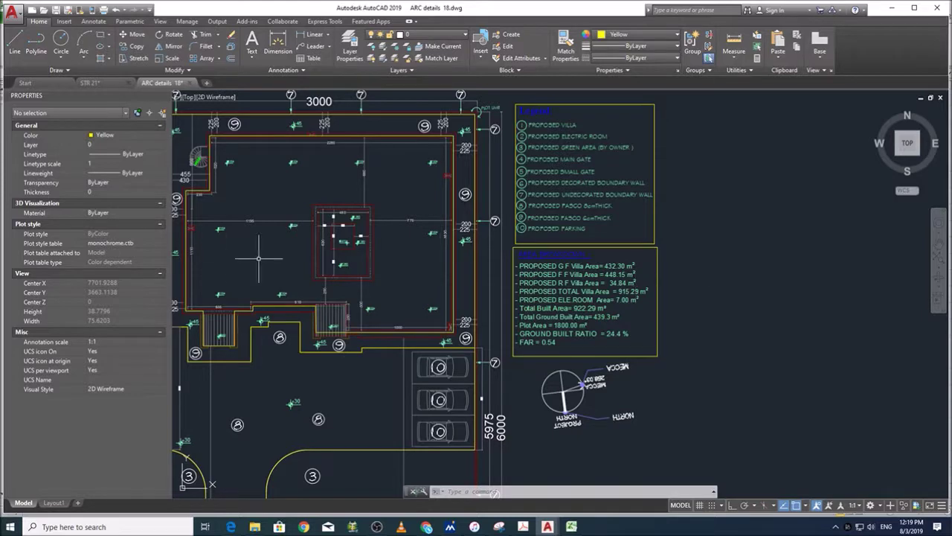
scroll(587, 296, "down", 3)
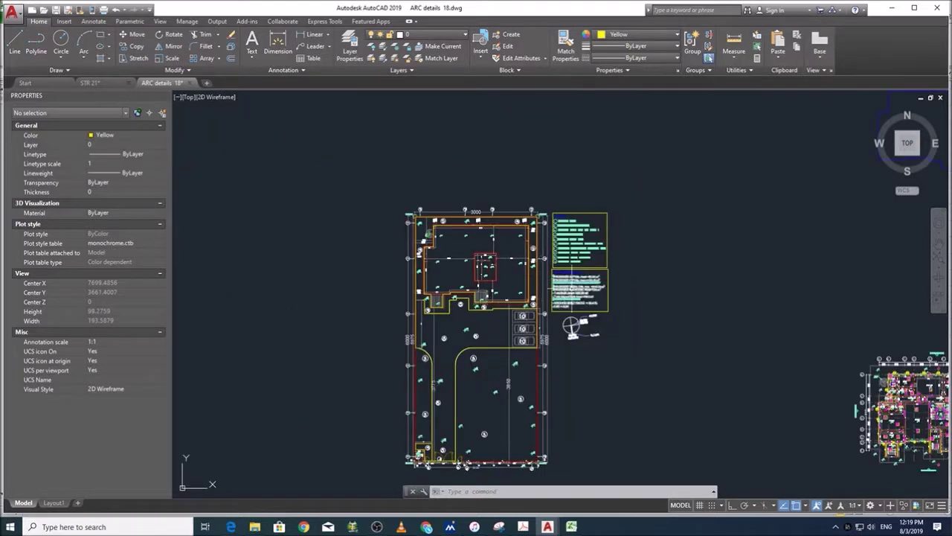
scroll(579, 269, "up", 4)
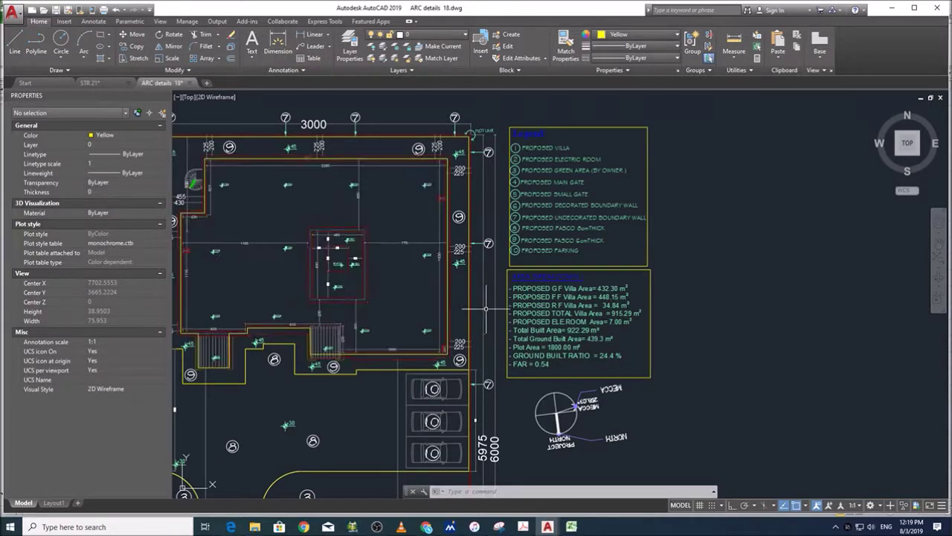
scroll(419, 300, "down", 3)
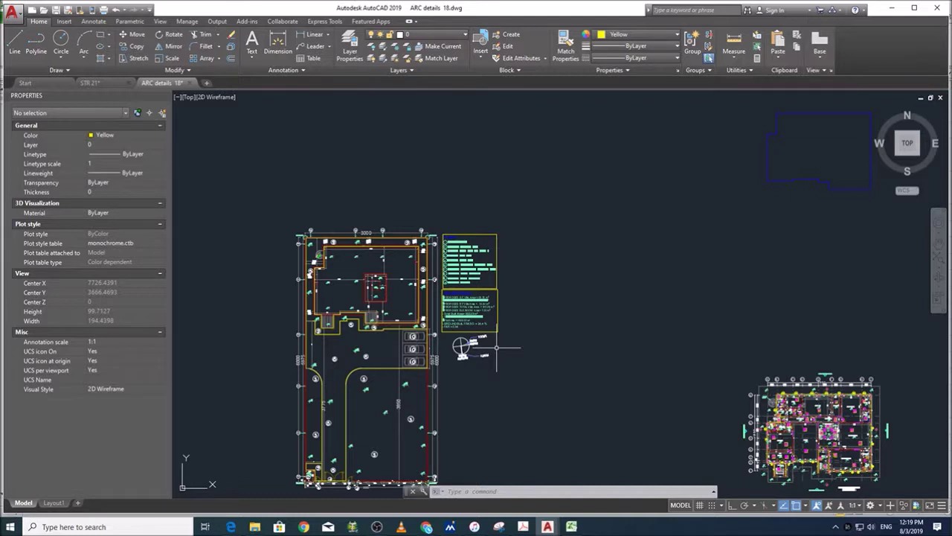
scroll(535, 223, "down", 3)
scroll(506, 261, "up", 5)
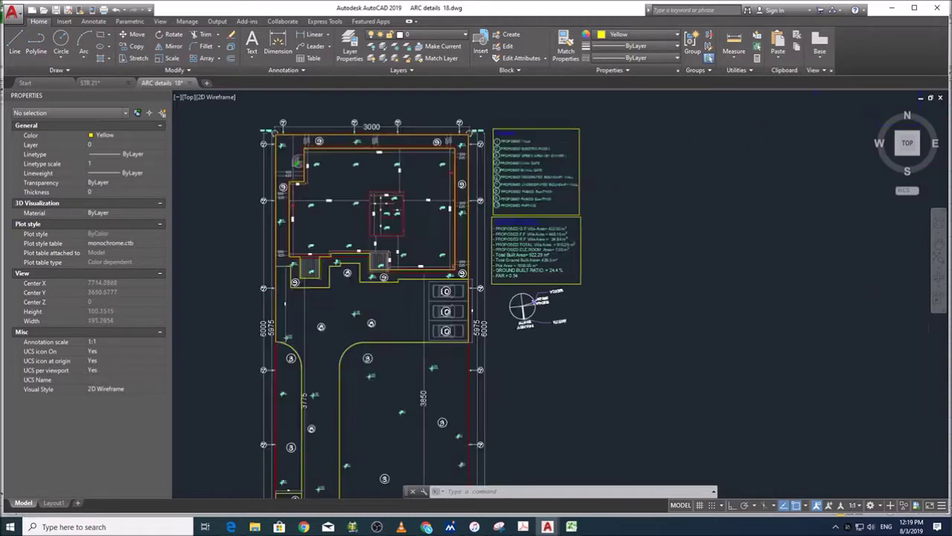
scroll(491, 236, "up", 2)
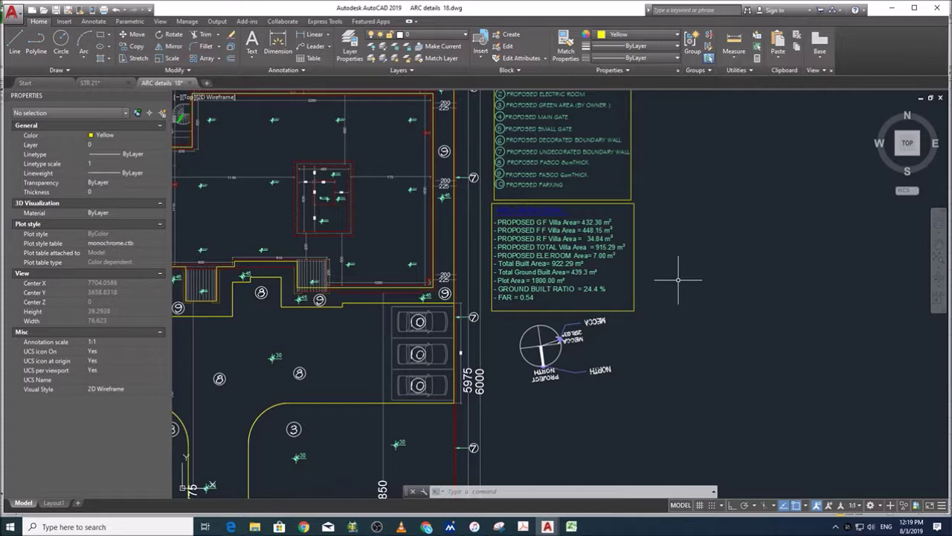
Step: Switch to the Tutorial workbook in Excel at its CONCRETE sheet
scroll(584, 244, "down", 4)
scroll(588, 240, "down", 4)
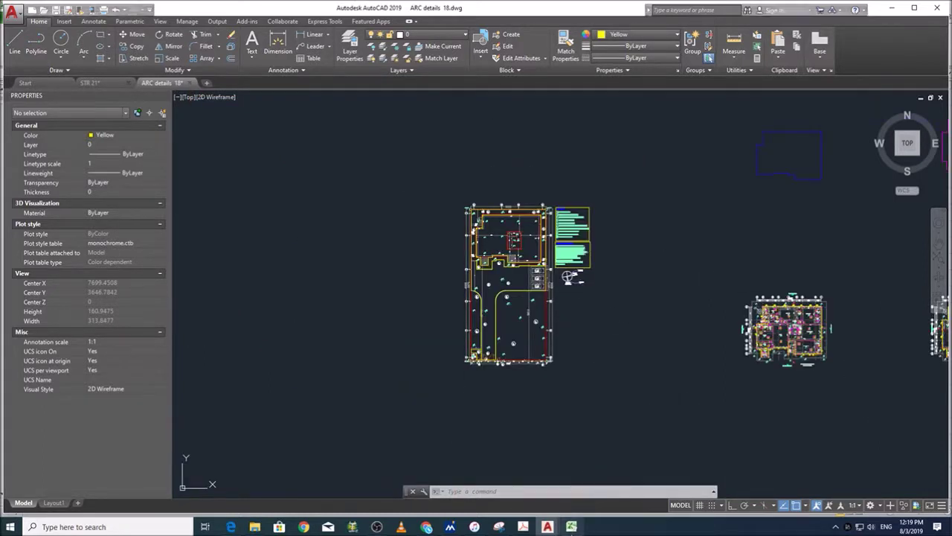
left_click(571, 527)
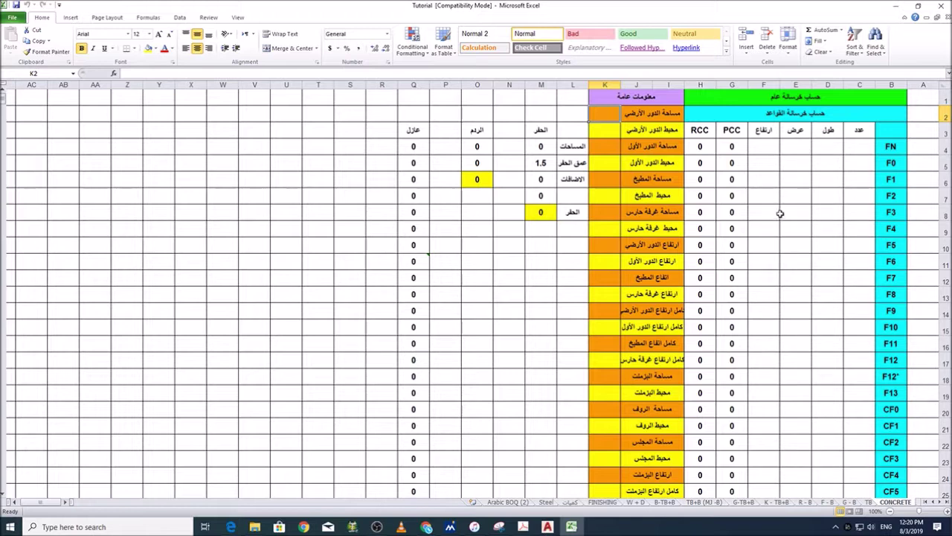
Step: Review the footing concrete table on the CONCRETE sheet and its count, length, width and height input columns
scroll(777, 346, "down", 1)
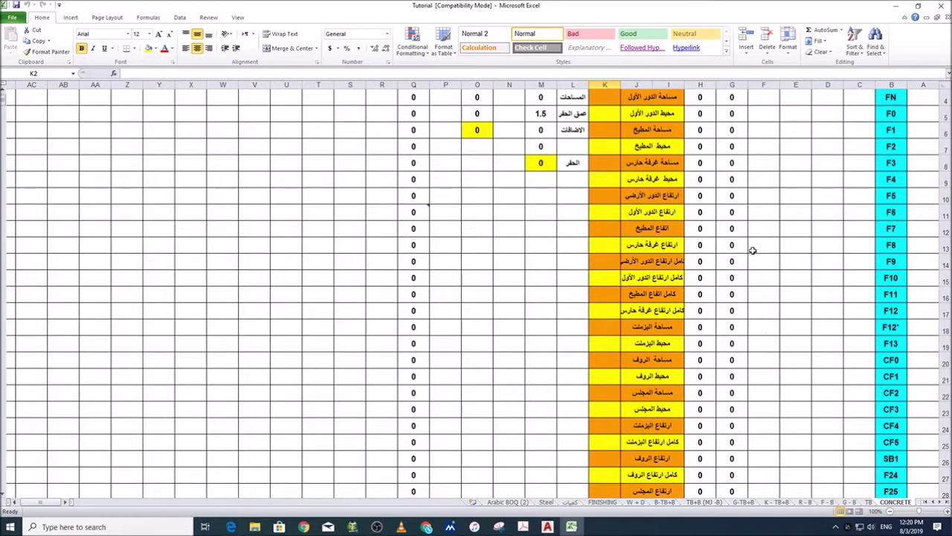
scroll(752, 246, "up", 1)
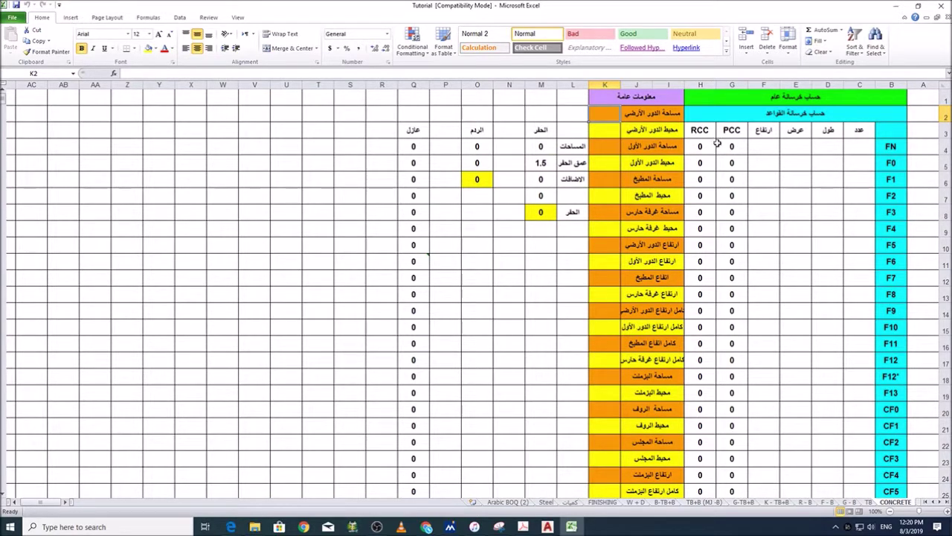
scroll(725, 208, "down", 5)
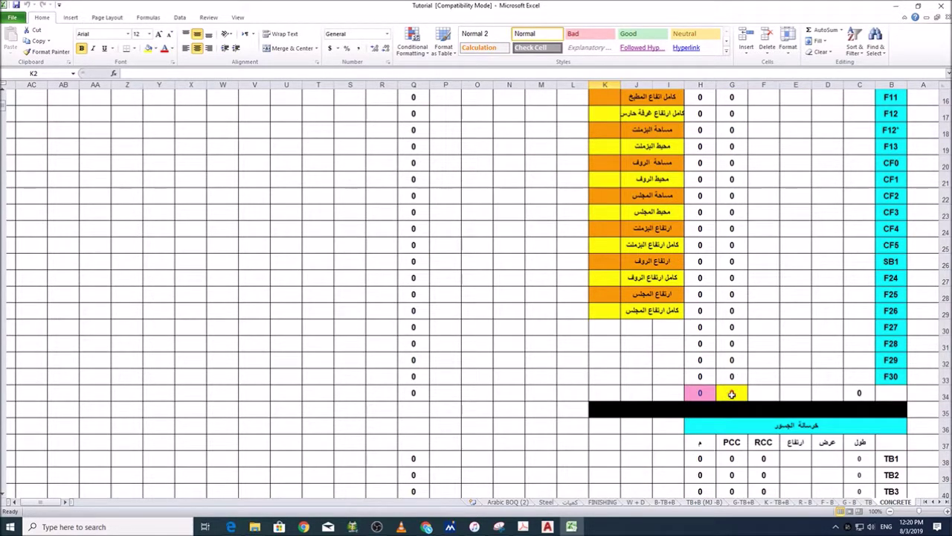
scroll(774, 218, "up", 5)
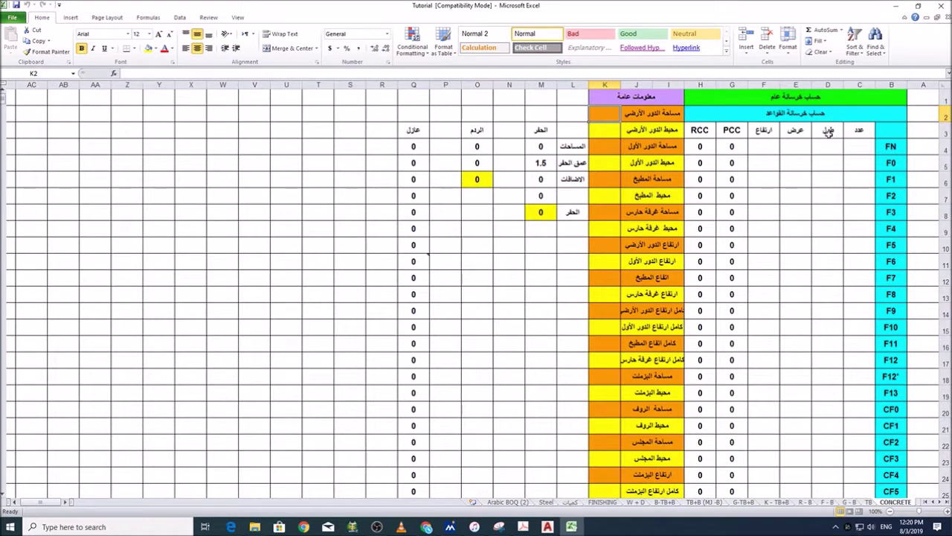
left_click(861, 129)
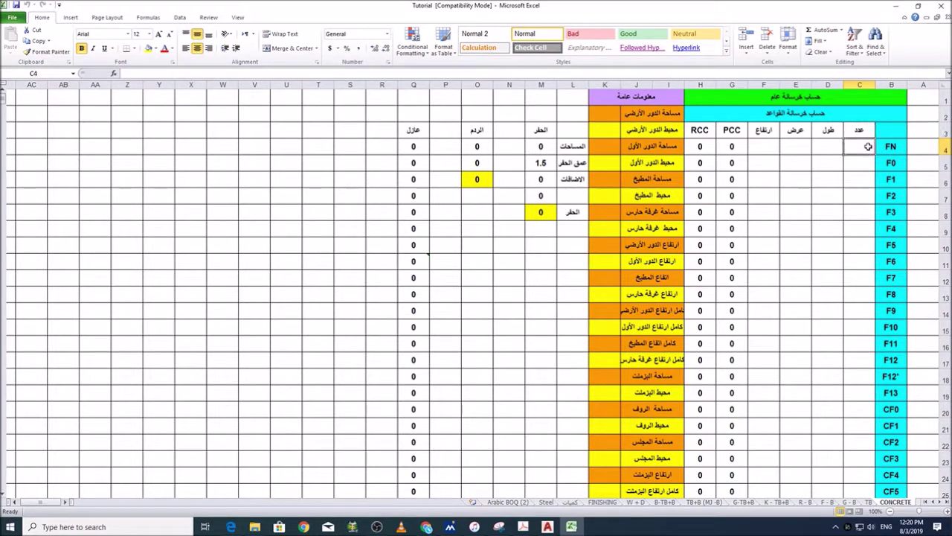
left_click(821, 147)
left_click(755, 148)
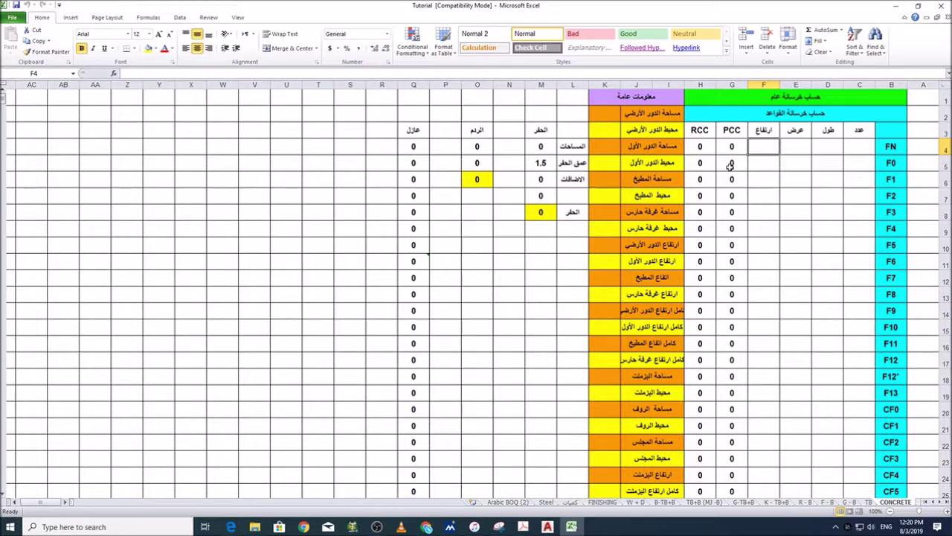
Step: Inspect the PCC formulas for footings F0 and FN, and relate FN's RCC formula to its count and dimension cells
left_click(731, 164)
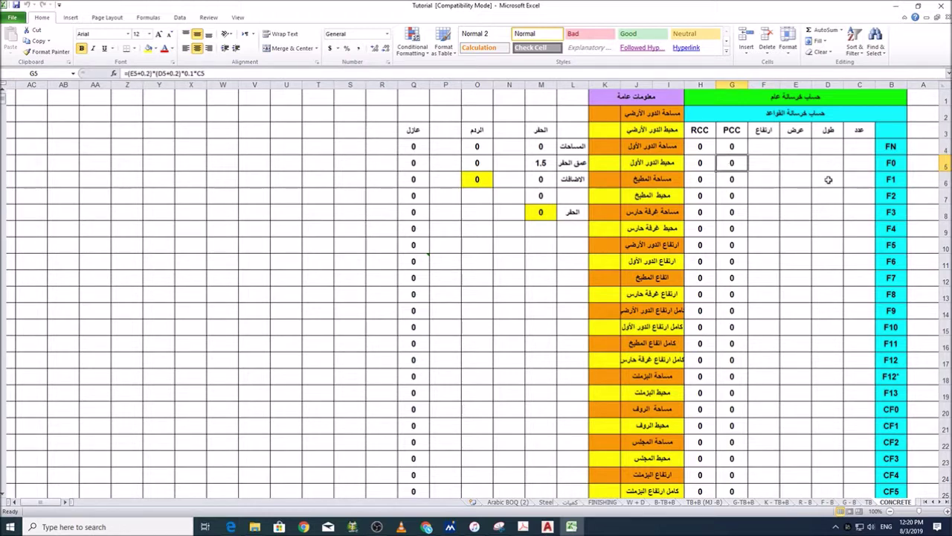
left_click(732, 147)
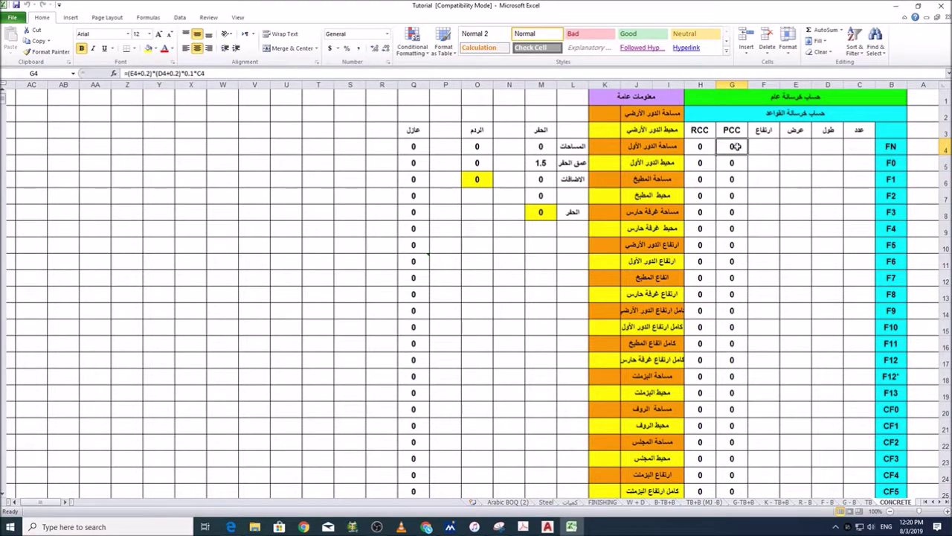
left_click(703, 146)
left_click(851, 146)
left_click(832, 147)
left_click(806, 148)
left_click(776, 149)
left_click(712, 150)
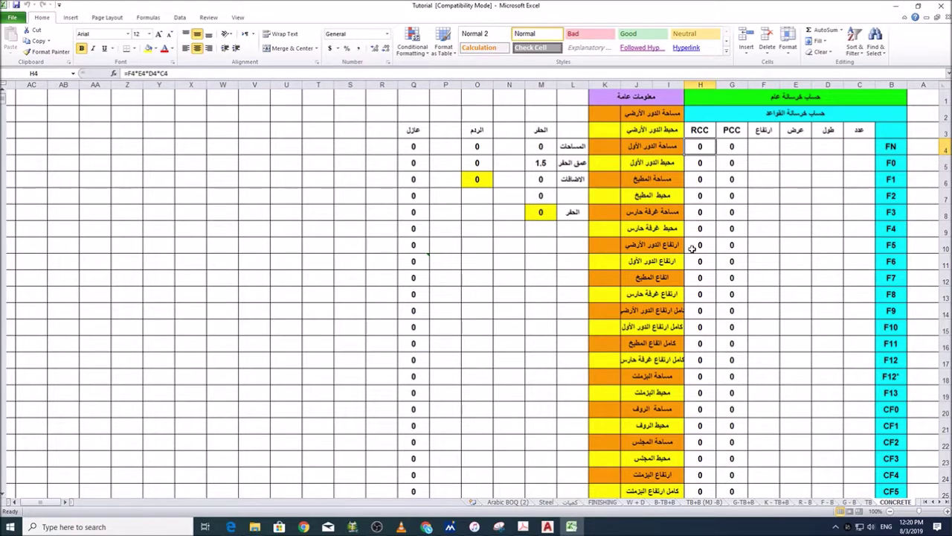
Step: Check the formula of the RCC total below the footing rows and the PCC formula of footing FN
scroll(710, 246, "down", 6)
left_click(707, 344)
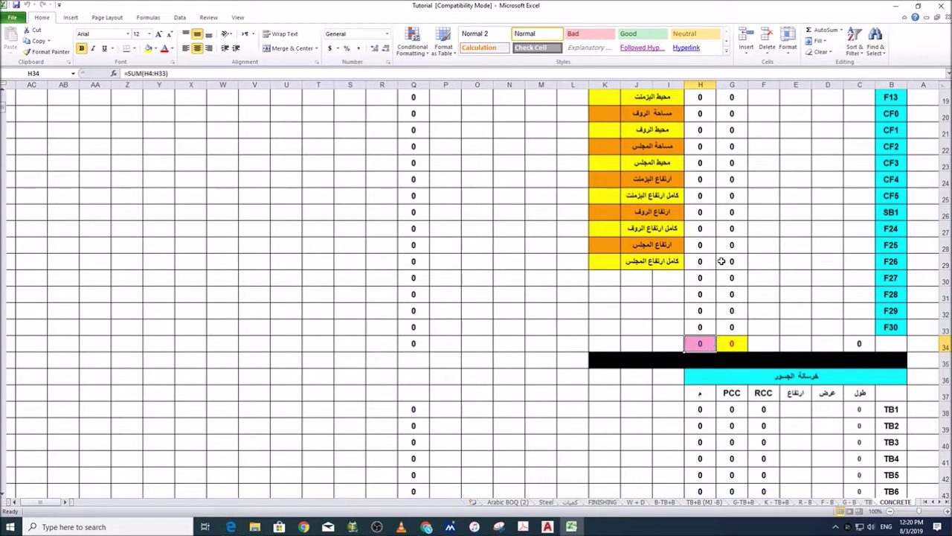
scroll(721, 261, "up", 6)
left_click(730, 147)
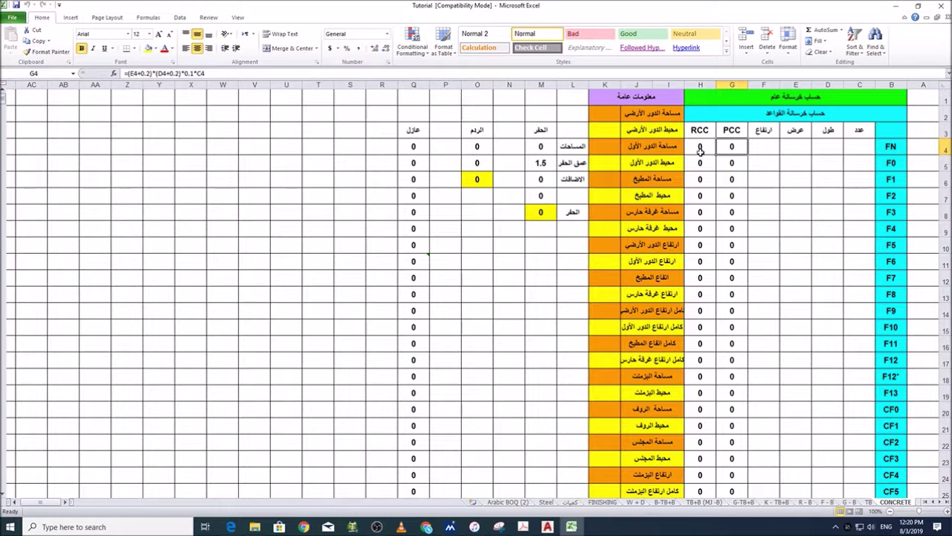
Step: Enter a trial length of 2 for footing FN, check its PCC formula, and clear the length again
left_click(824, 146)
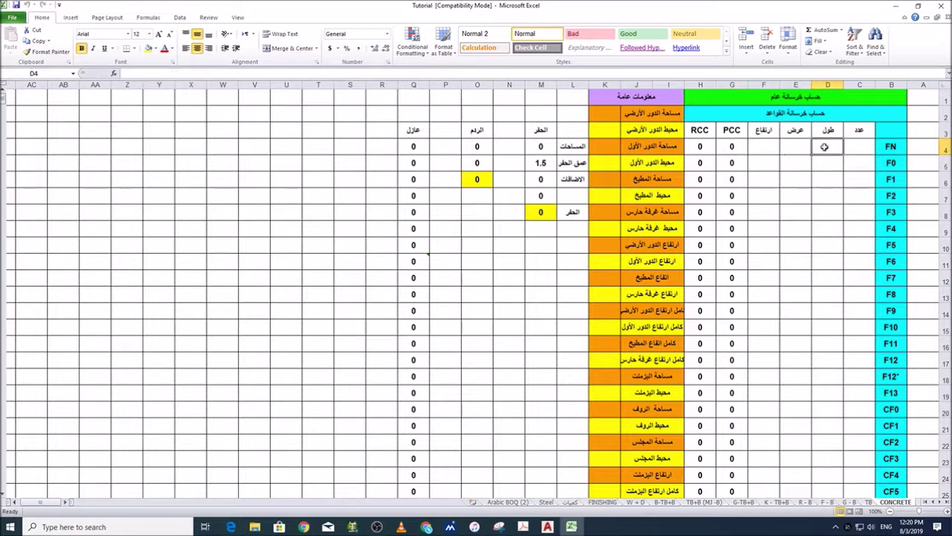
type("2")
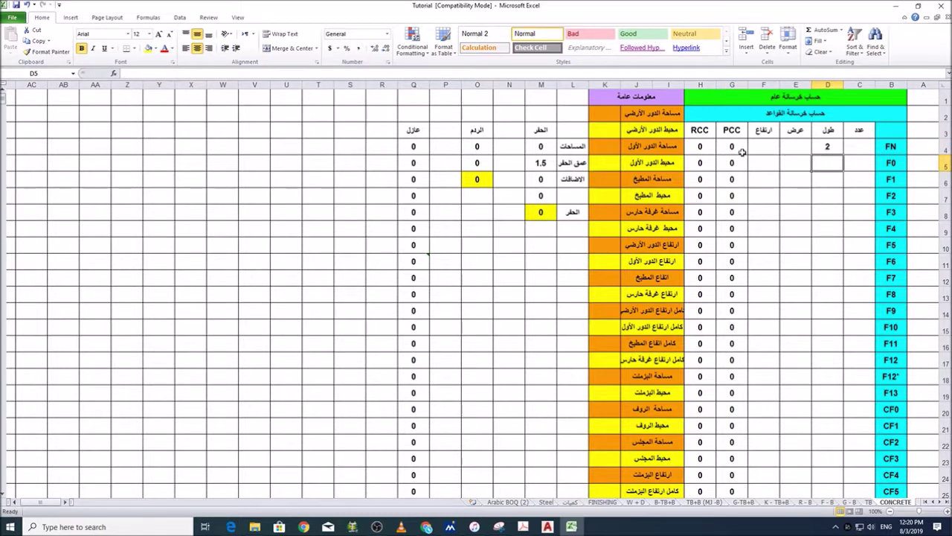
left_click(735, 149)
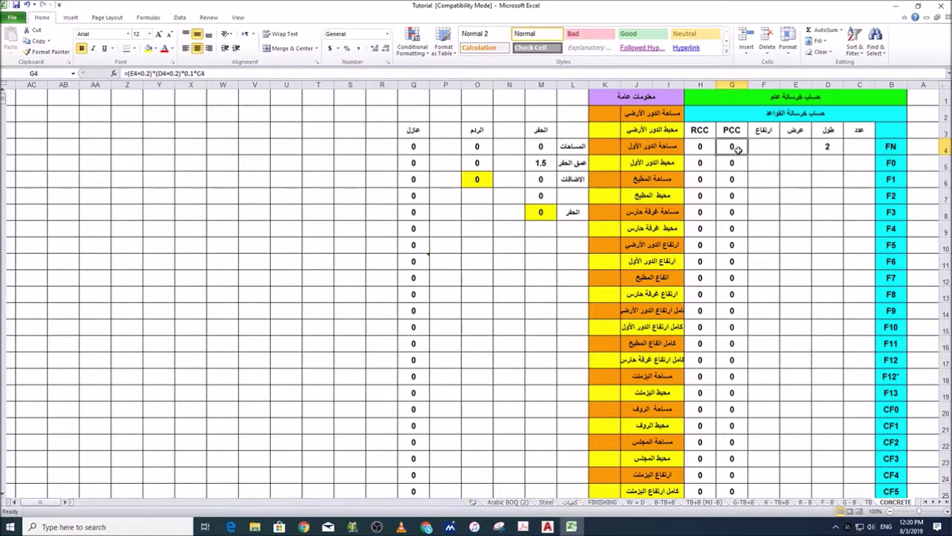
left_click(835, 148)
key("Tab")
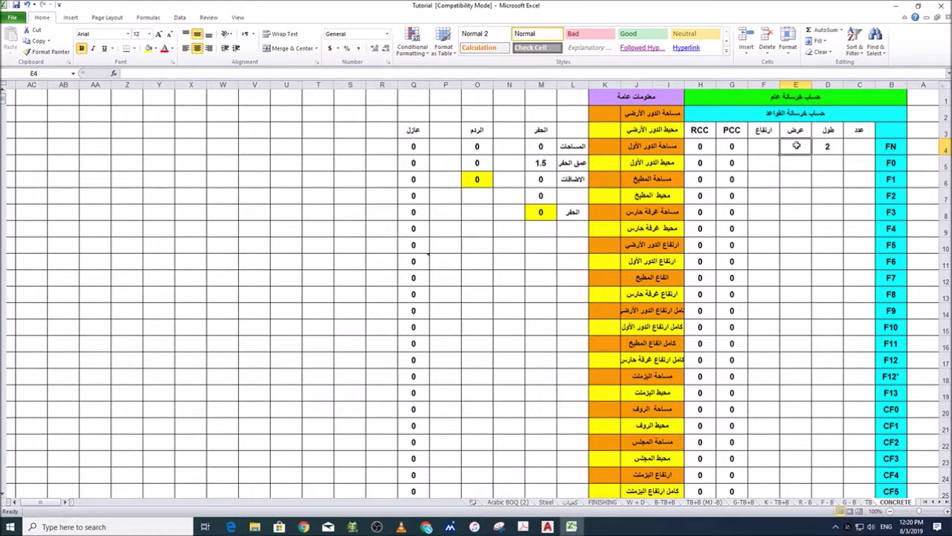
left_click(834, 152)
key("Delete")
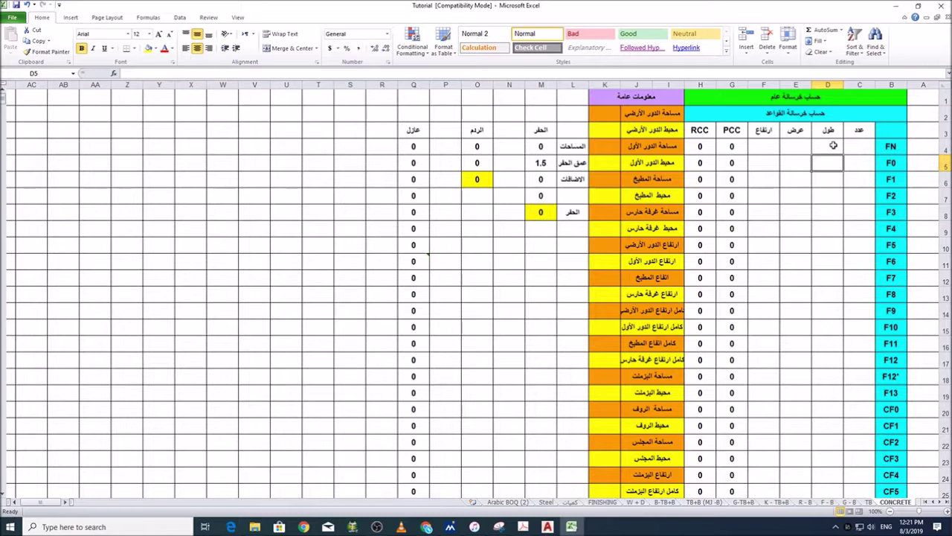
Step: Look over the empty footing rows from FN to F30 and the totals row beneath them
left_click(833, 145)
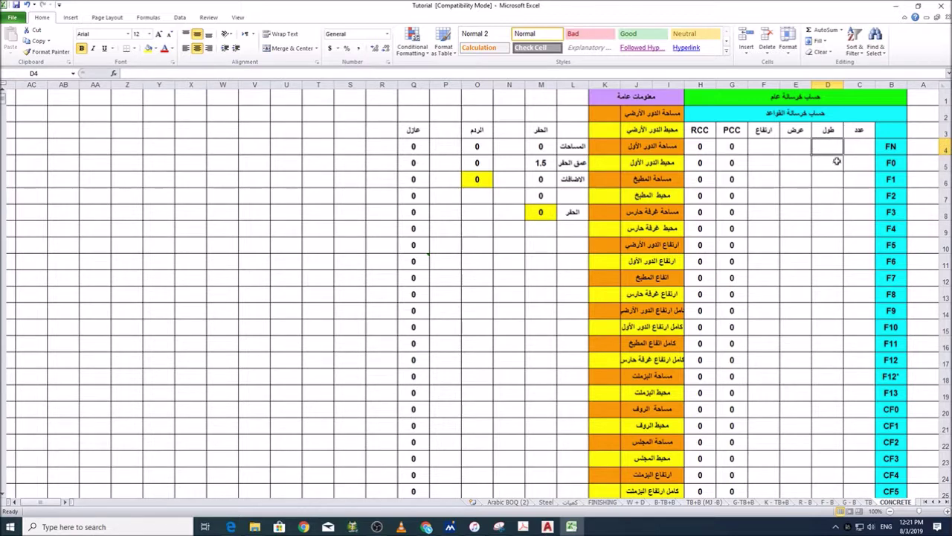
scroll(780, 334, "down", 5)
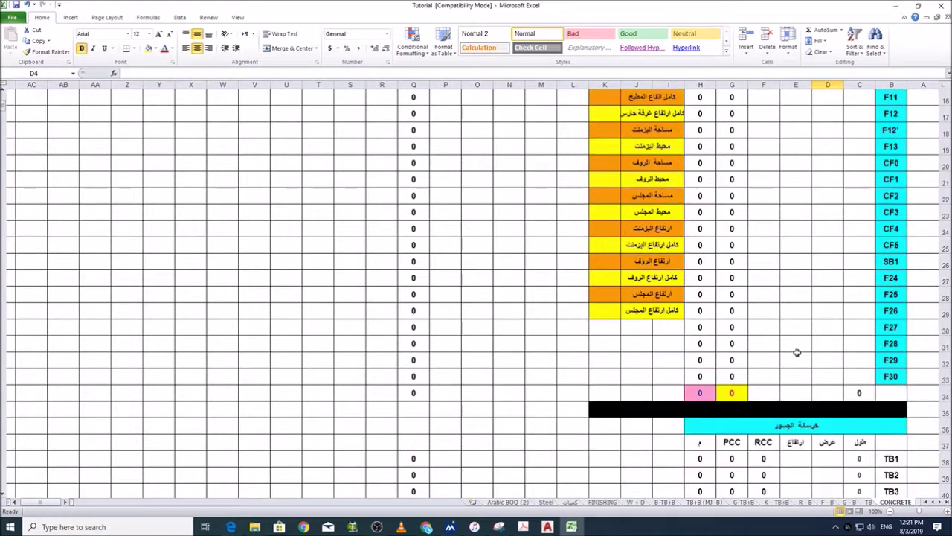
scroll(797, 352, "up", 2)
scroll(818, 221, "up", 3)
scroll(789, 340, "down", 2)
scroll(776, 209, "up", 2)
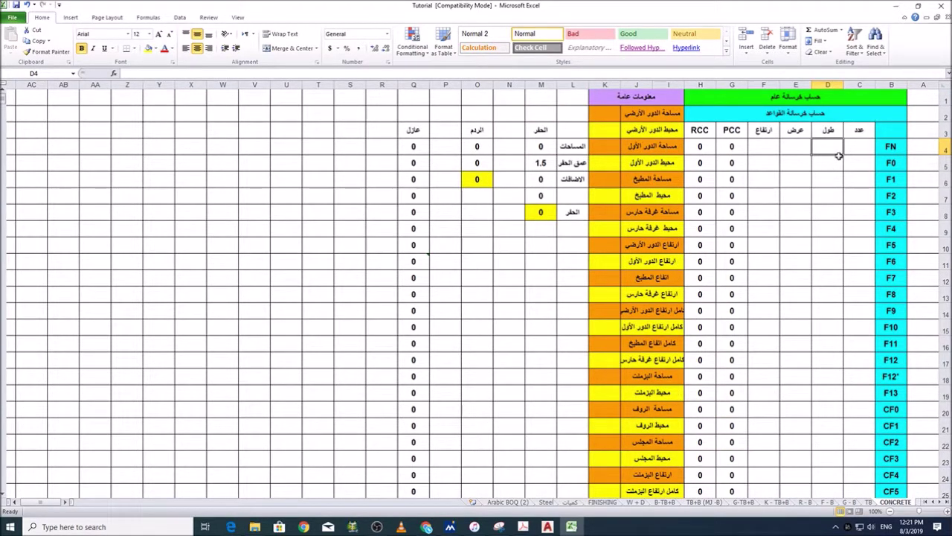
left_click(833, 178)
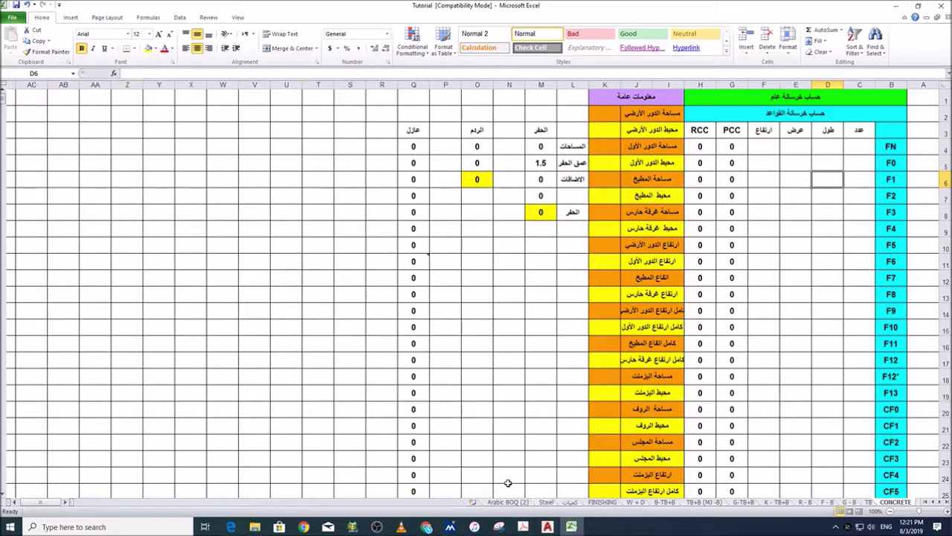
Step: Open the completed quantity calculation workbook modified 7/10/2019 from the project folder in File Explorer
left_click(256, 527)
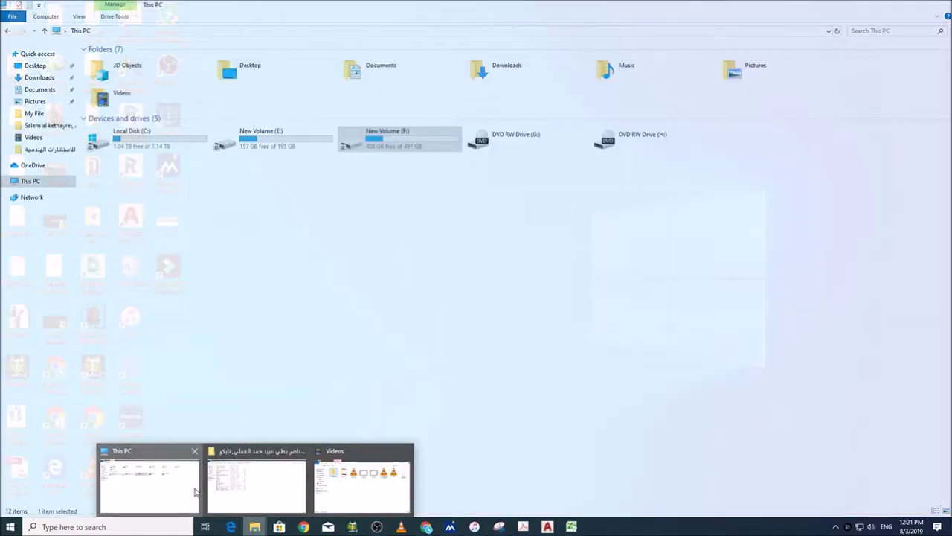
left_click(149, 484)
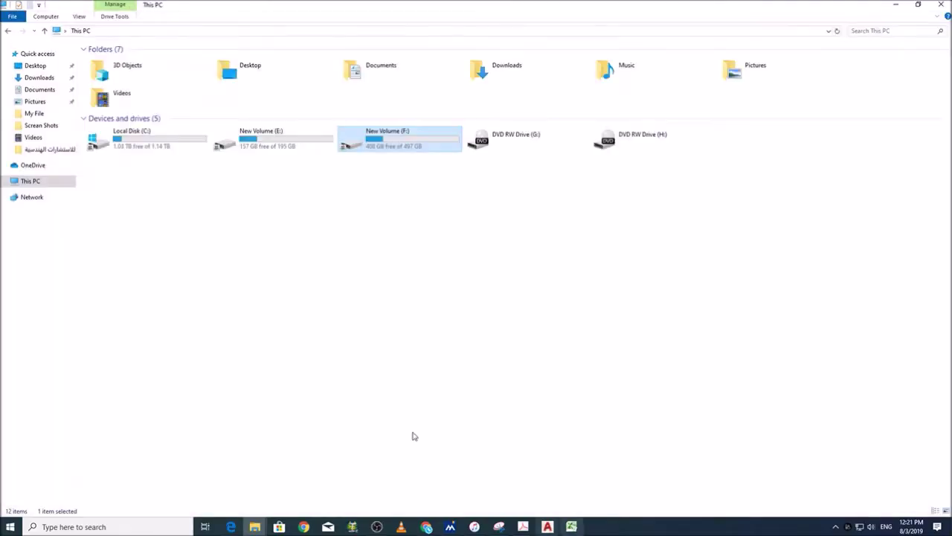
mouse_move(251, 527)
left_click(268, 466)
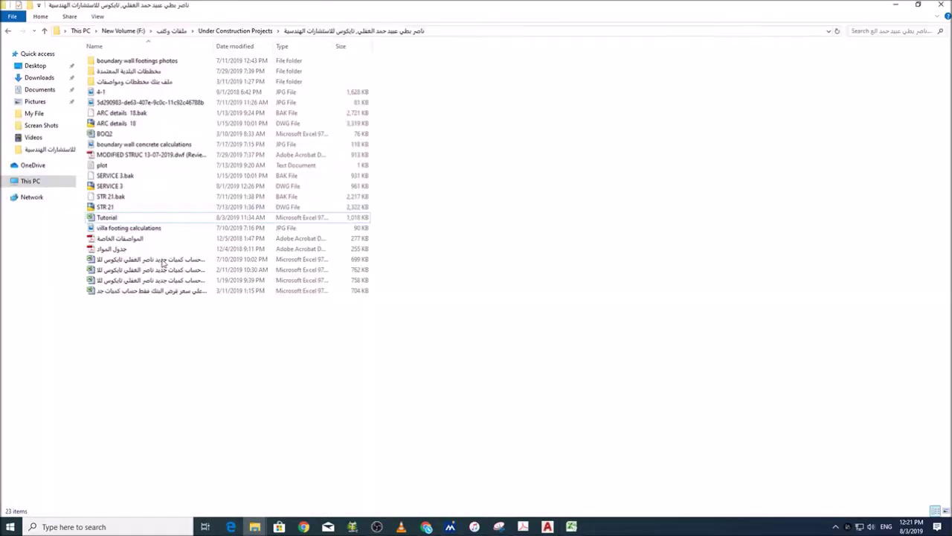
double_click(205, 261)
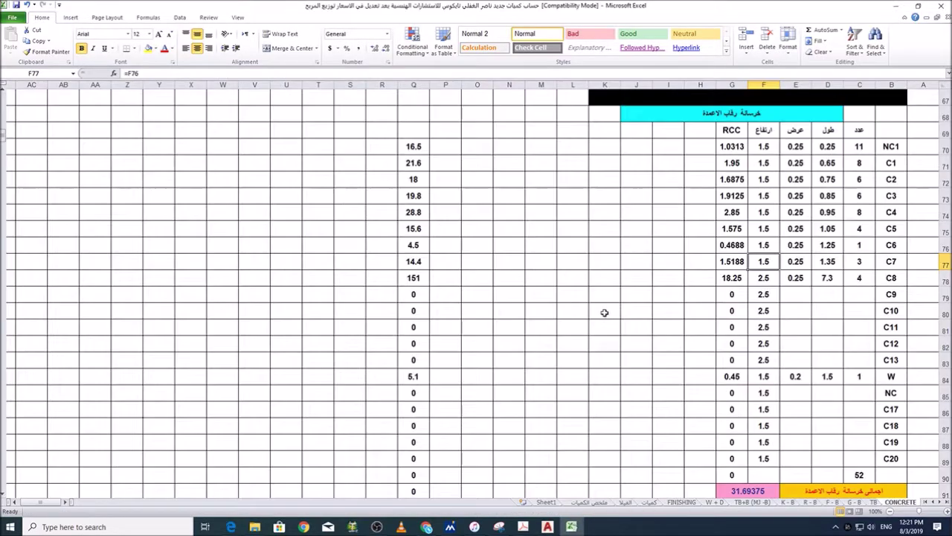
Step: Examine the completed workbook's footing table from FN to CF6 and the formulas of its PCC and RCC totals
scroll(826, 447, "up", 19)
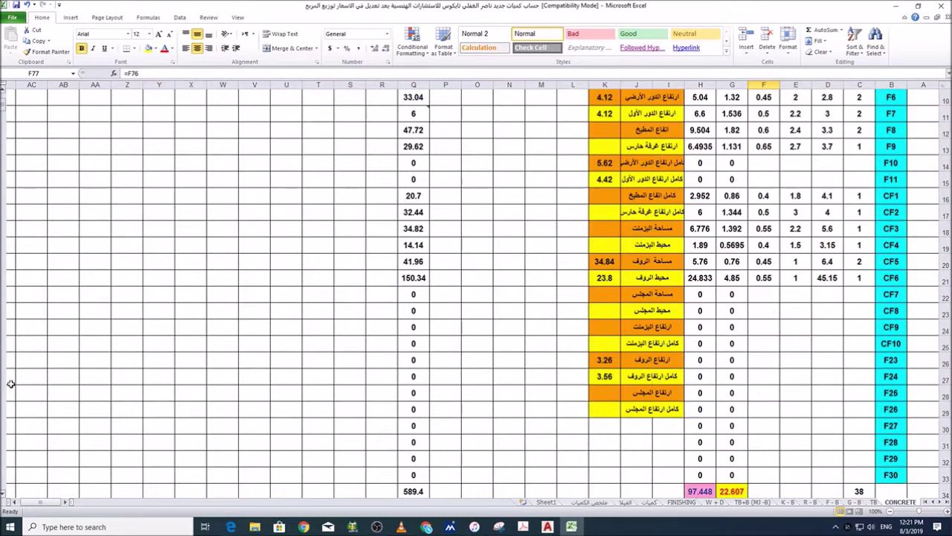
left_click_drag(2, 140, 4, 105)
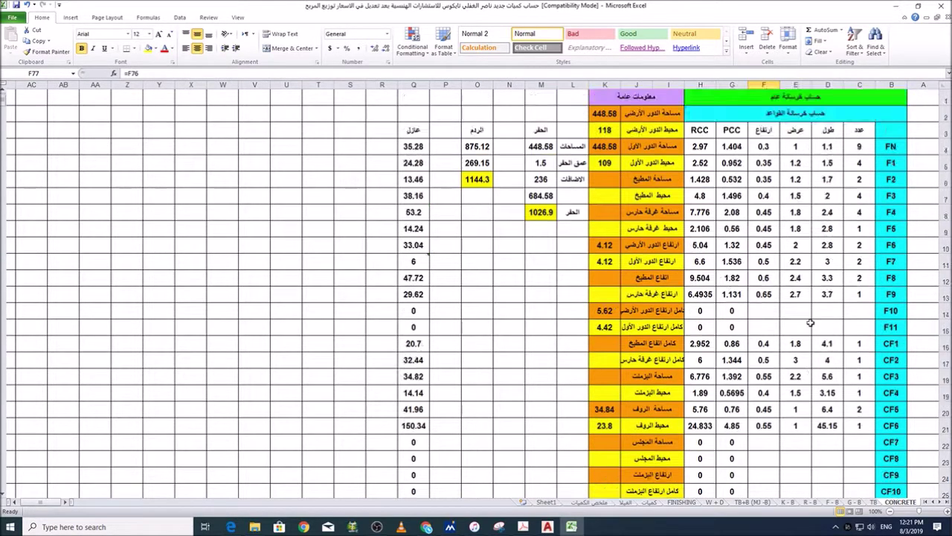
scroll(810, 322, "down", 4)
left_click(731, 447)
left_click(700, 444)
scroll(695, 344, "up", 4)
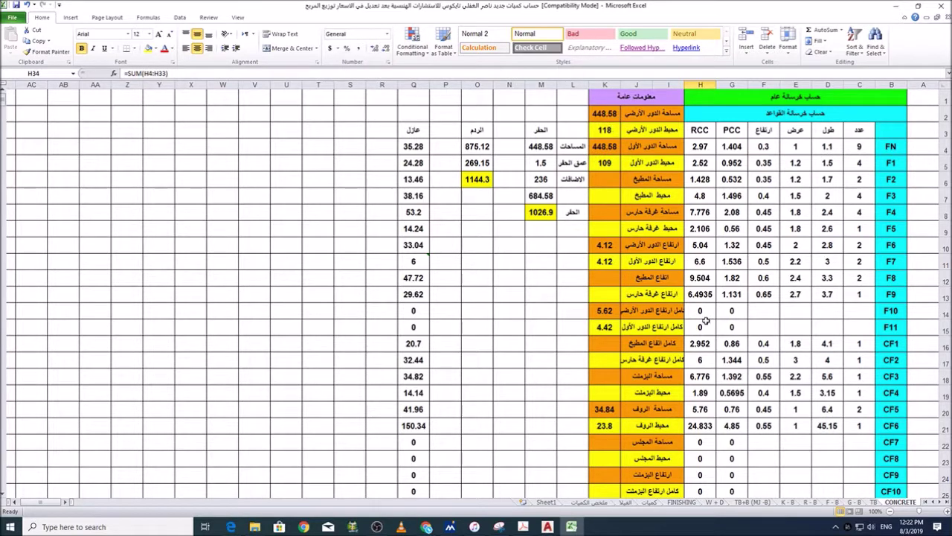
Step: Switch to ARC details 18.dwg in AutoCAD and read the Legend and Area Breakdown beside the site plan
mouse_move(549, 526)
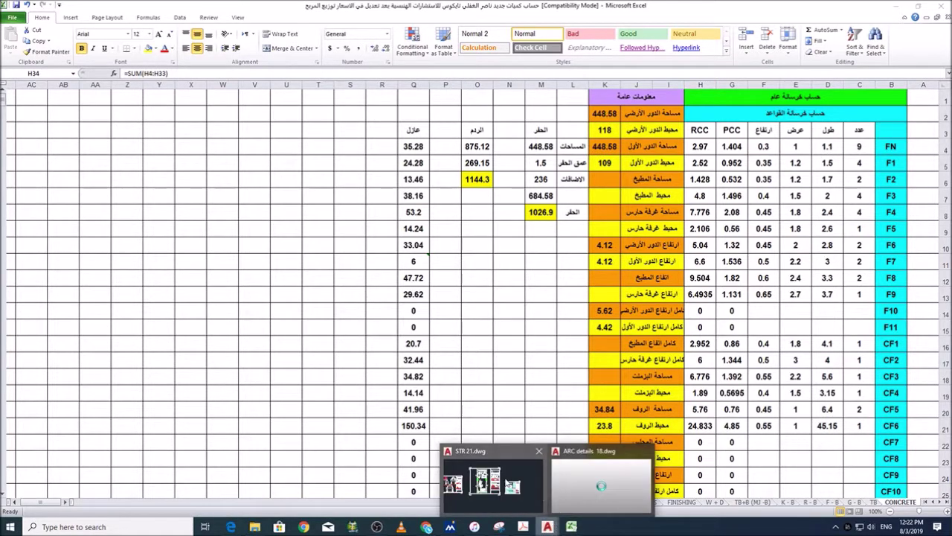
left_click(595, 482)
scroll(480, 261, "up", 4)
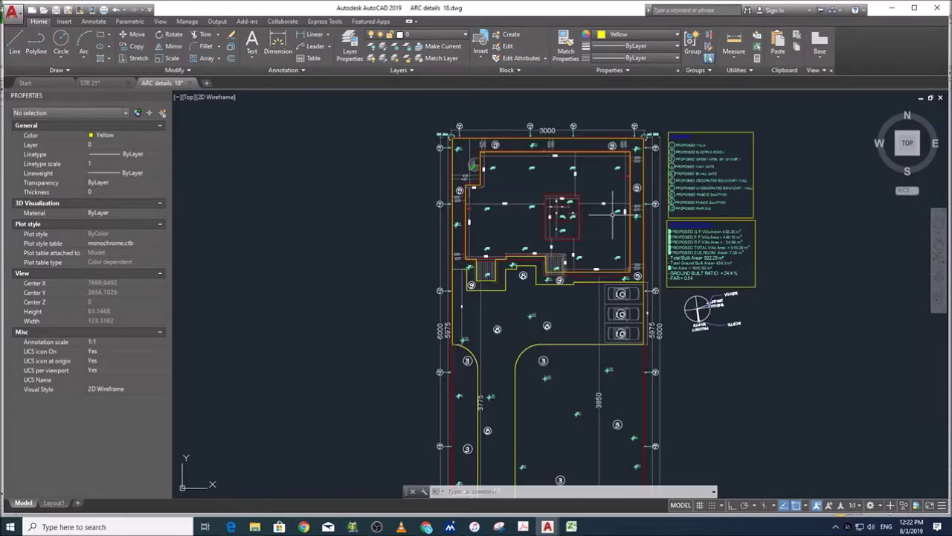
scroll(707, 156, "up", 4)
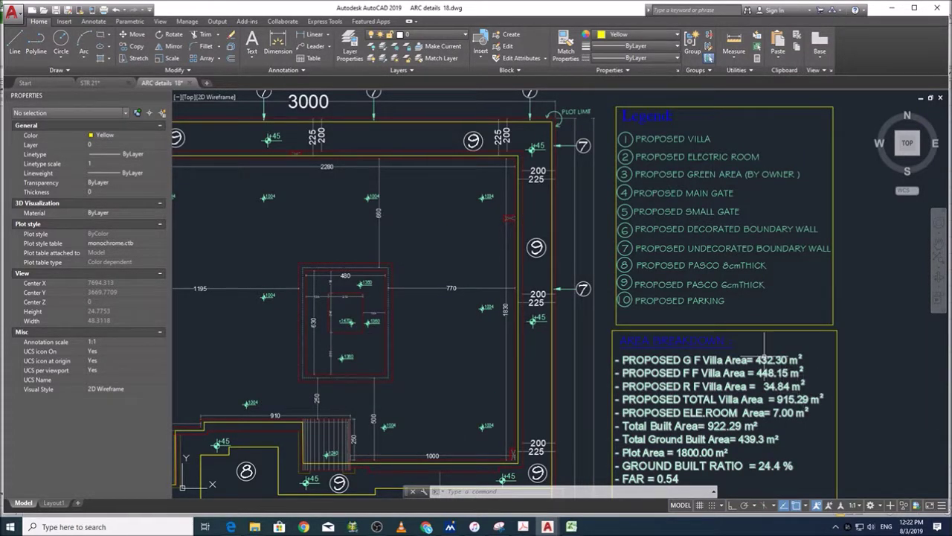
scroll(741, 319, "down", 4)
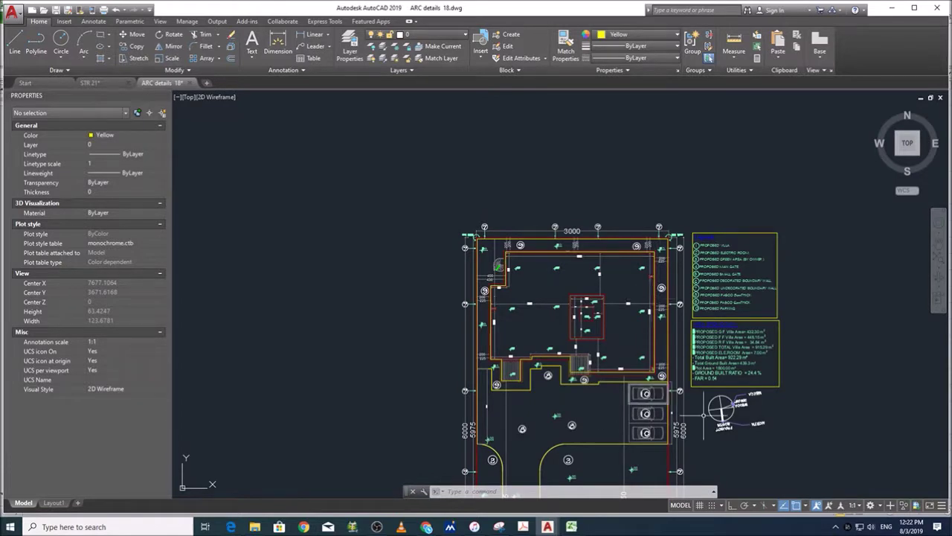
Step: Examine the electric room marked 2 and the gates marked 4 and 5 along the plot's front boundary
scroll(576, 437, "up", 5)
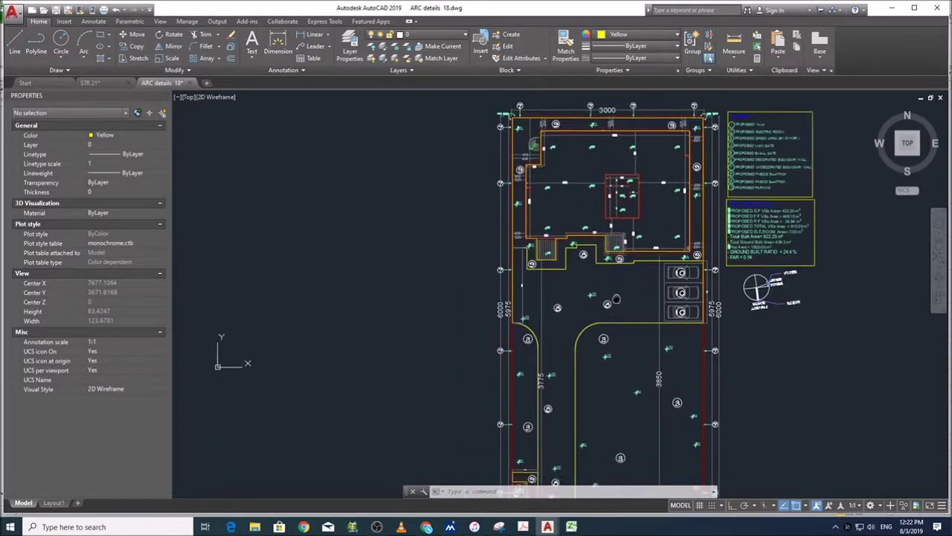
scroll(685, 308, "down", 2)
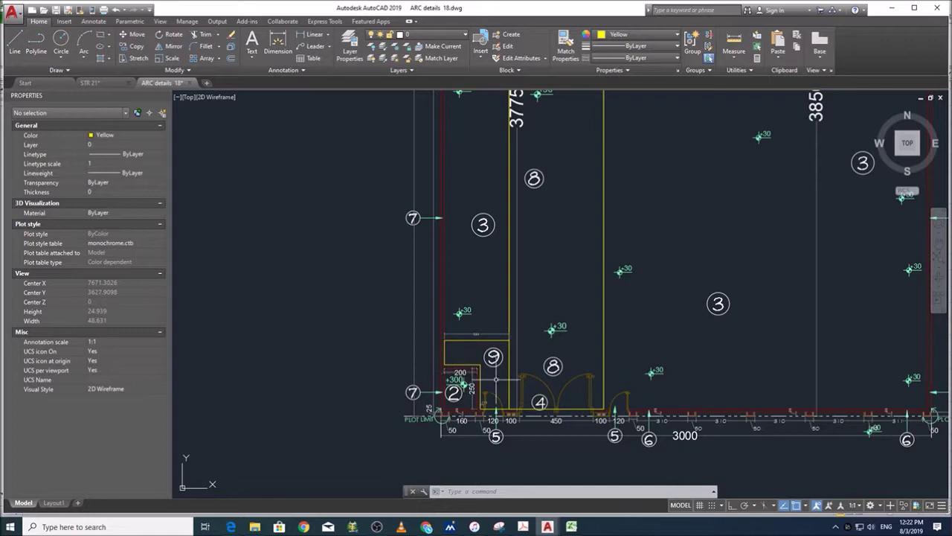
scroll(438, 381, "down", 2)
scroll(436, 398, "down", 2)
scroll(435, 405, "down", 2)
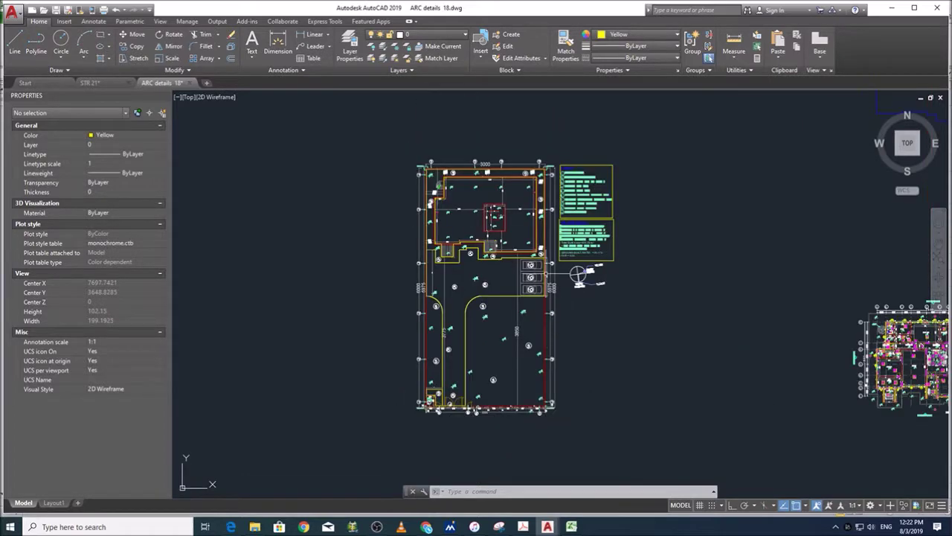
scroll(436, 401, "up", 4)
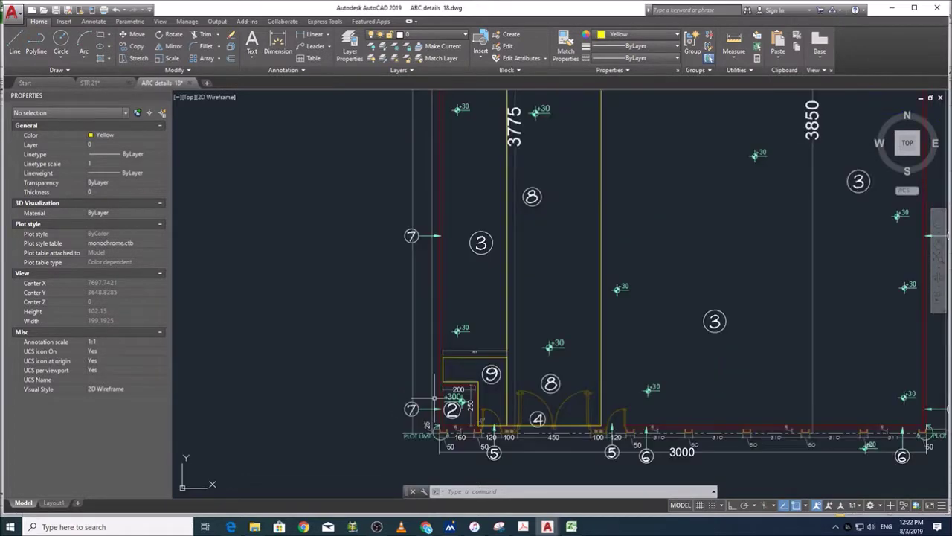
Step: Switch to the completed Excel workbook and examine the ground and first floor area and perimeter inputs in the general information table
scroll(482, 402, "down", 4)
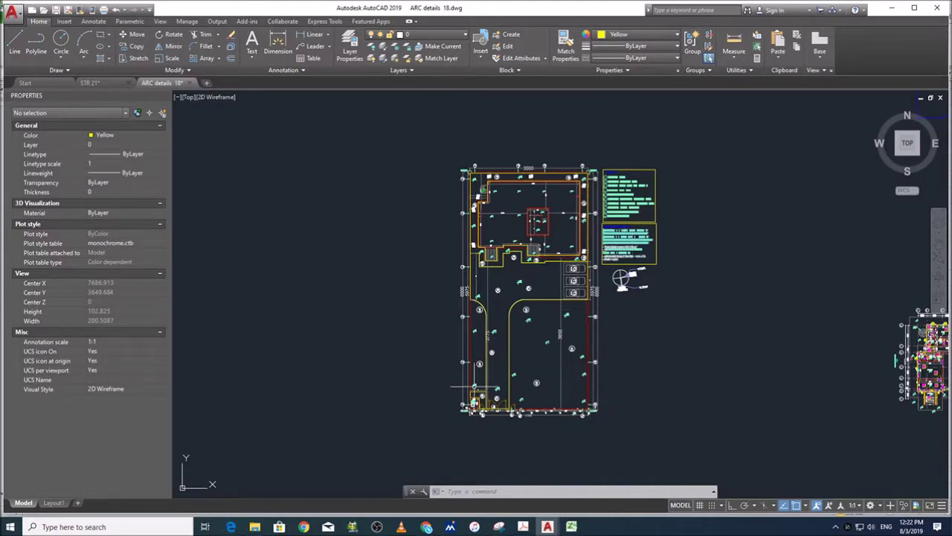
left_click(570, 527)
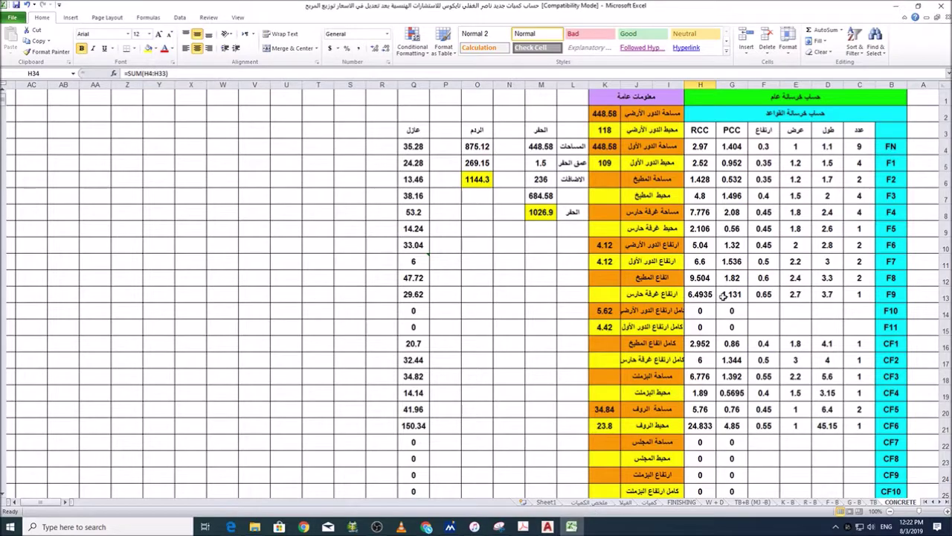
left_click(613, 113)
left_click(606, 130)
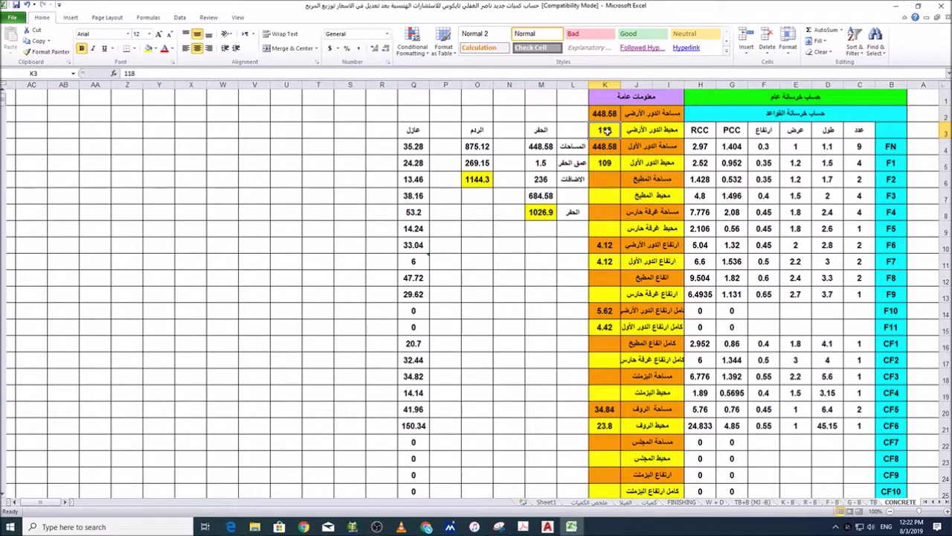
left_click(600, 153)
left_click(607, 167)
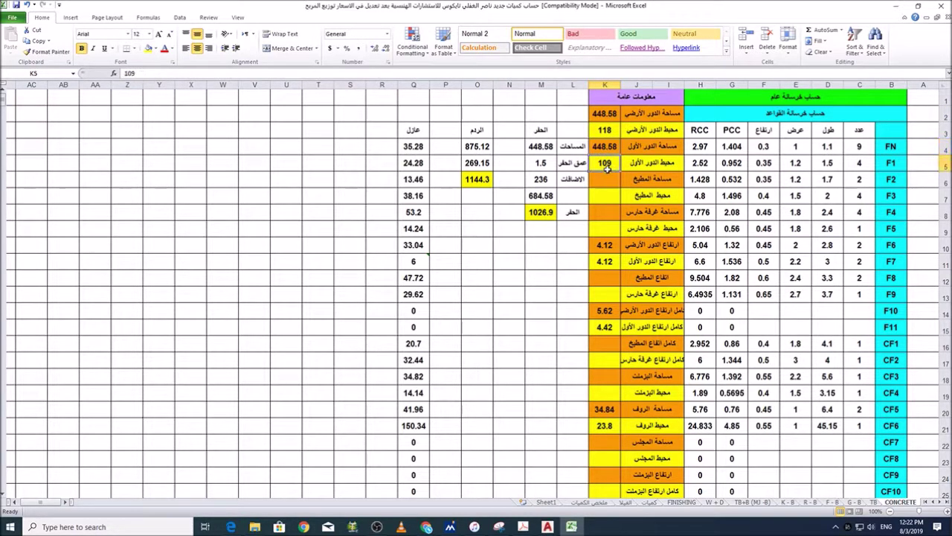
Step: Examine the floor height, full height, roof area and roof perimeter inputs in the general information table
left_click(608, 247)
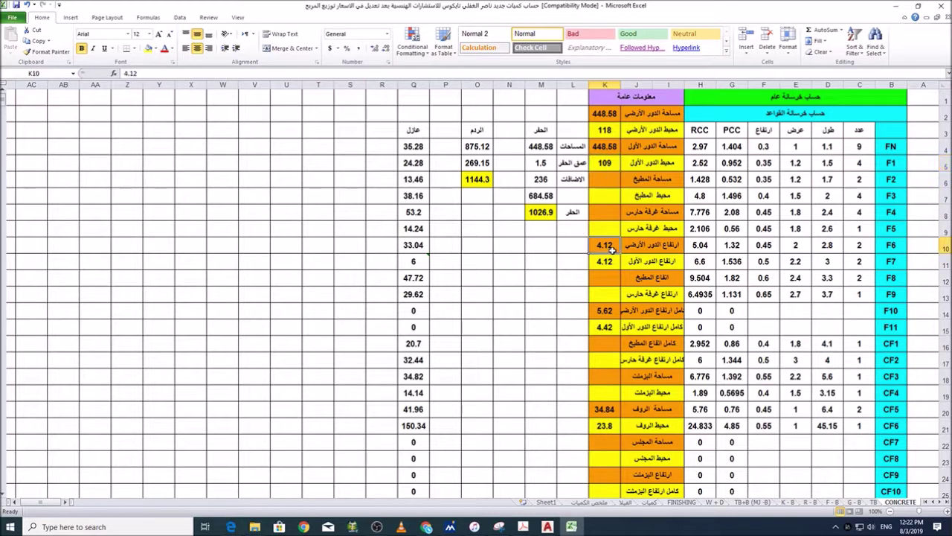
left_click(611, 262)
left_click(603, 312)
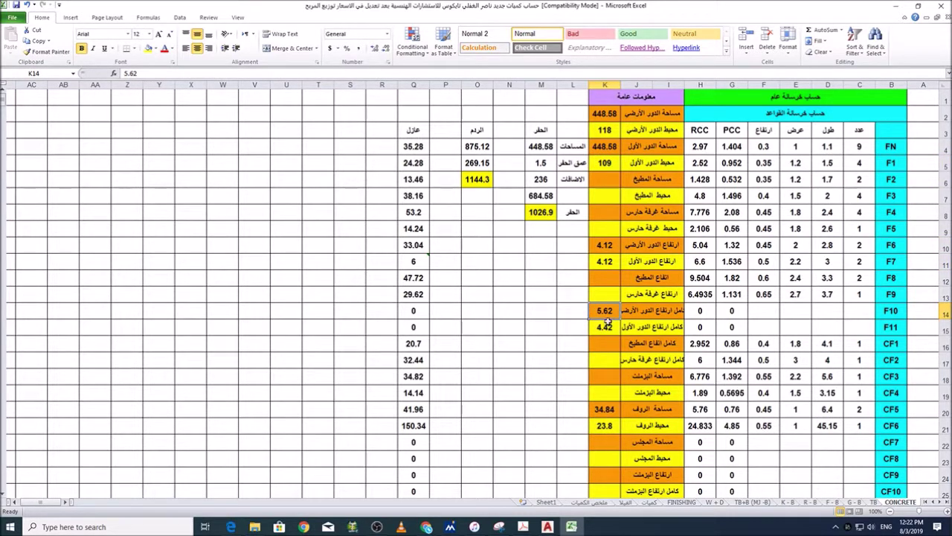
left_click(609, 328)
scroll(615, 424, "down", 3)
left_click(607, 261)
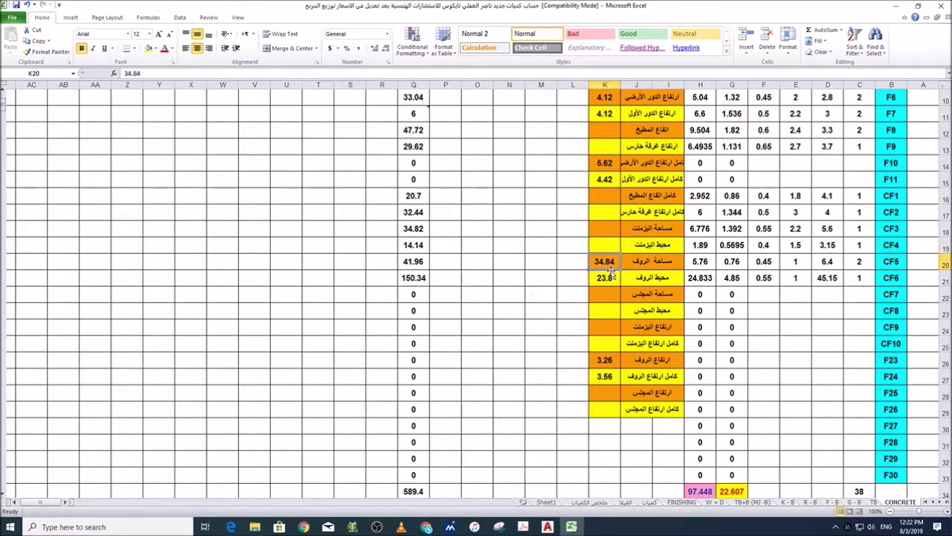
left_click(614, 277)
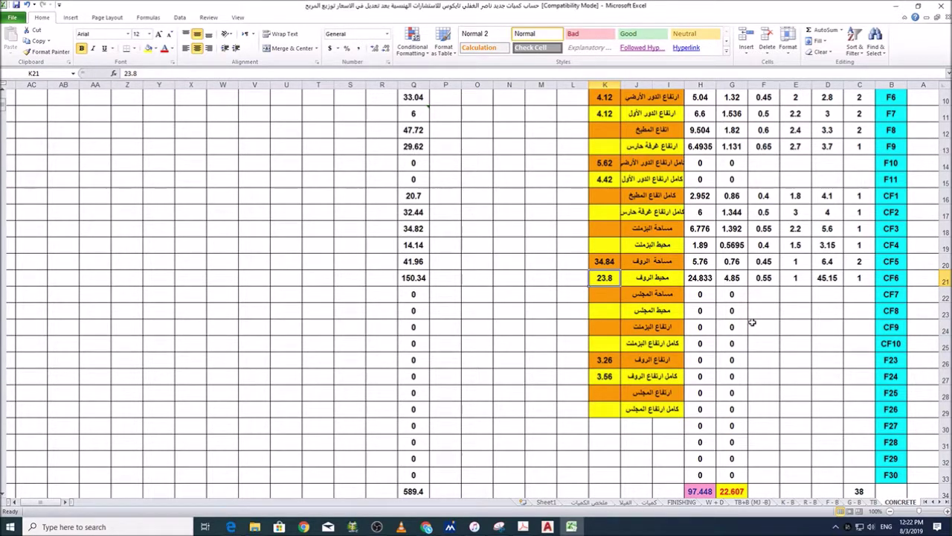
scroll(753, 285, "up", 2)
scroll(776, 226, "down", 5)
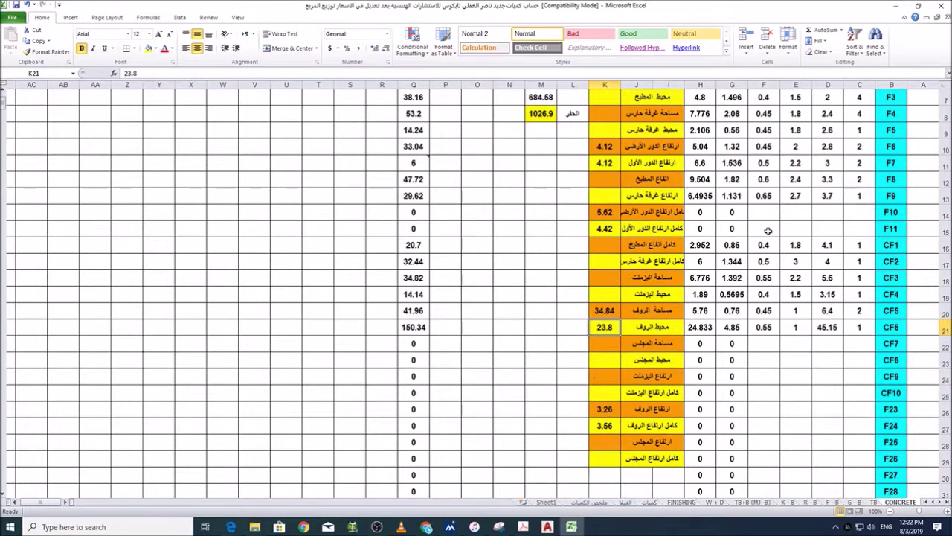
scroll(762, 299, "up", 5)
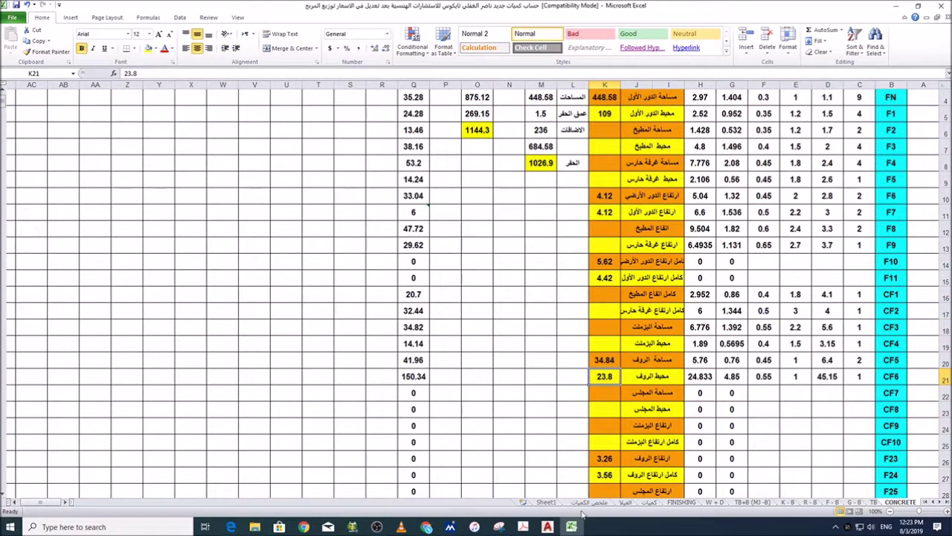
Step: Switch to STR 21.dwg in AutoCAD and examine the FN footings on the Footing Layout sheet
mouse_move(524, 526)
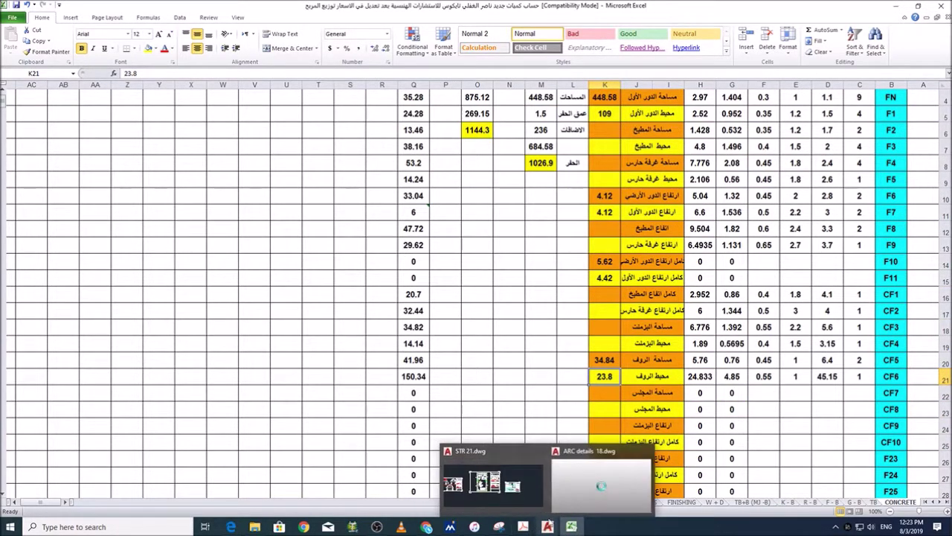
left_click(491, 484)
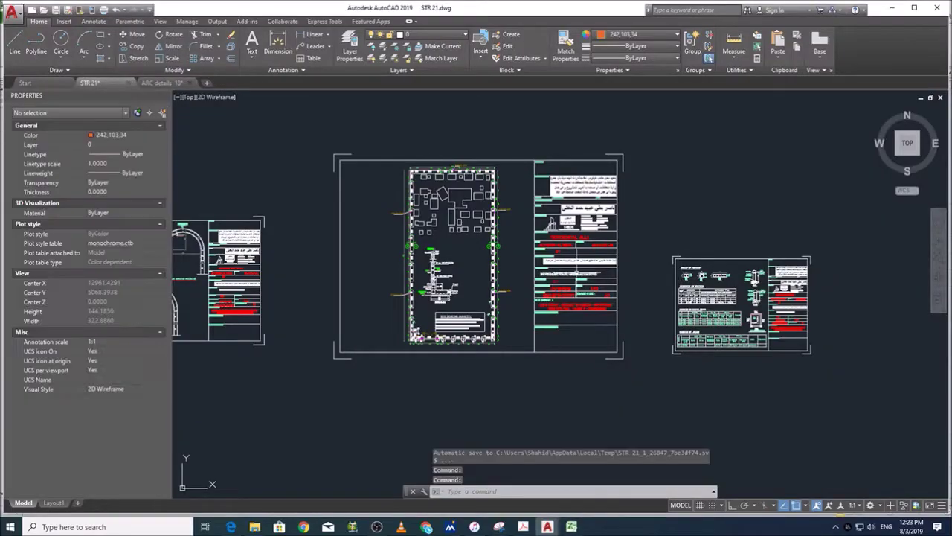
scroll(751, 279, "down", 3)
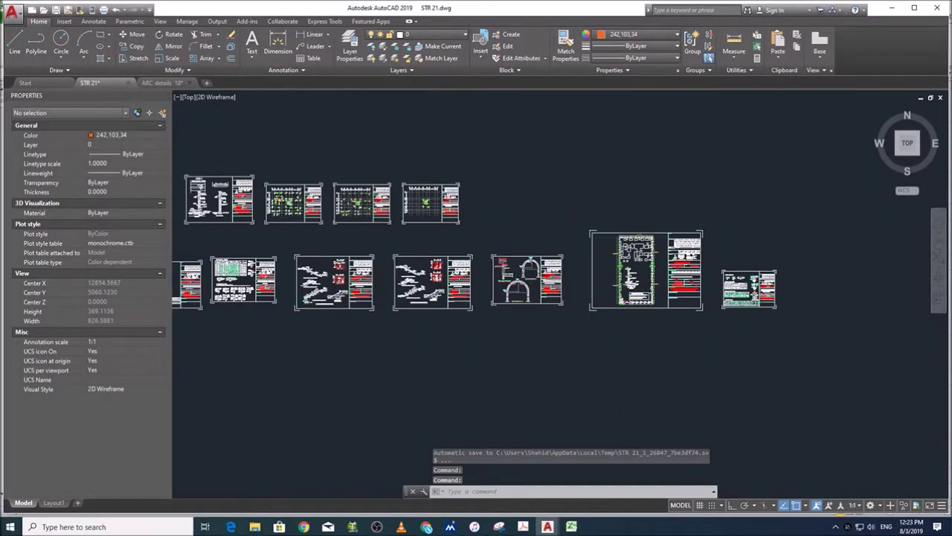
scroll(766, 280, "down", 2)
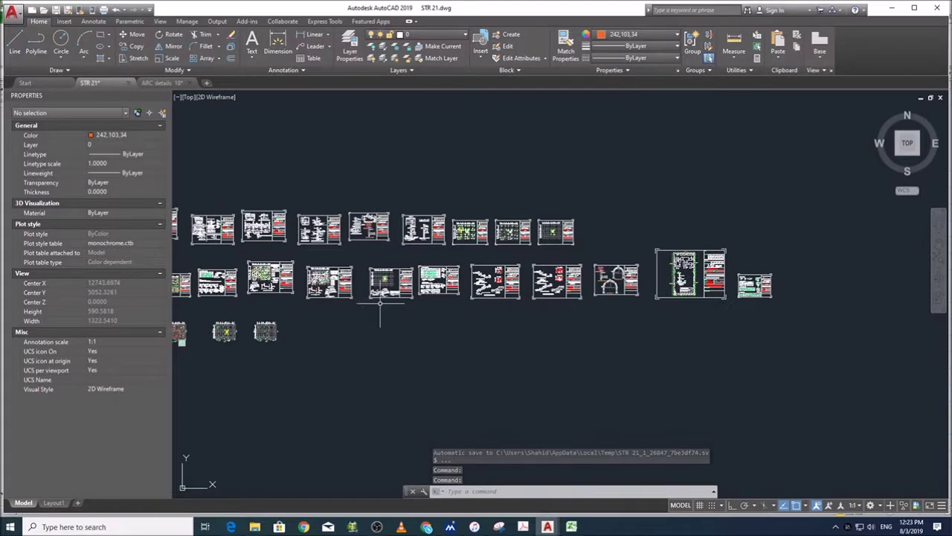
middle_click_drag(458, 298, 623, 297)
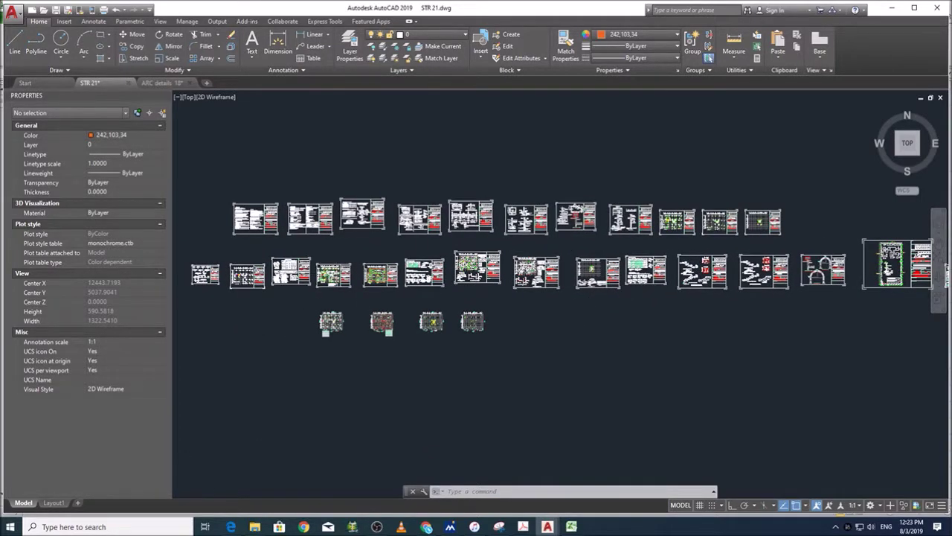
scroll(337, 273, "up", 8)
scroll(215, 350, "up", 4)
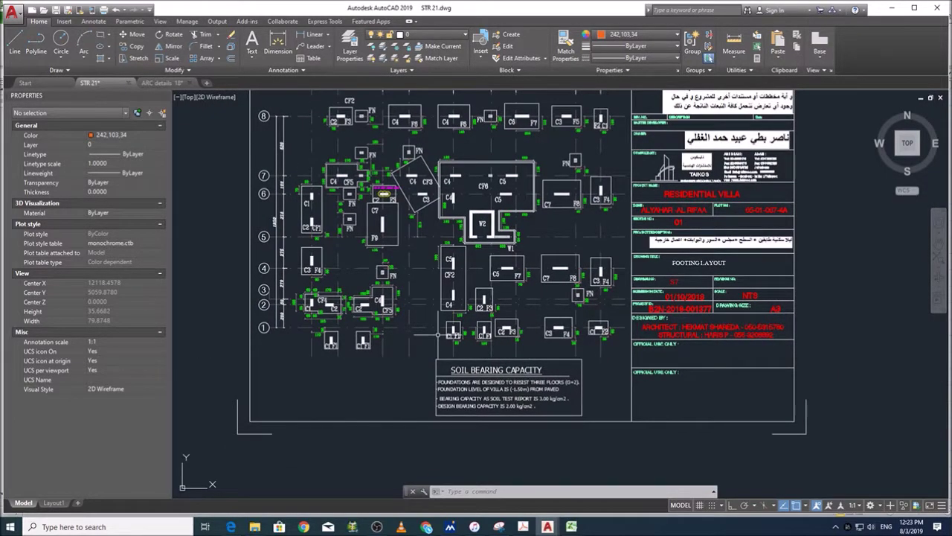
scroll(437, 334, "up", 3)
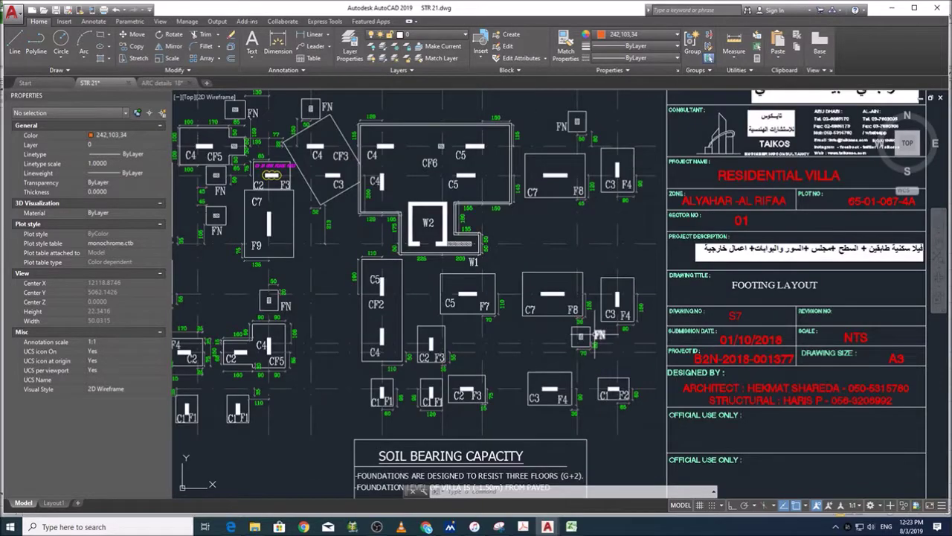
scroll(609, 327, "down", 2)
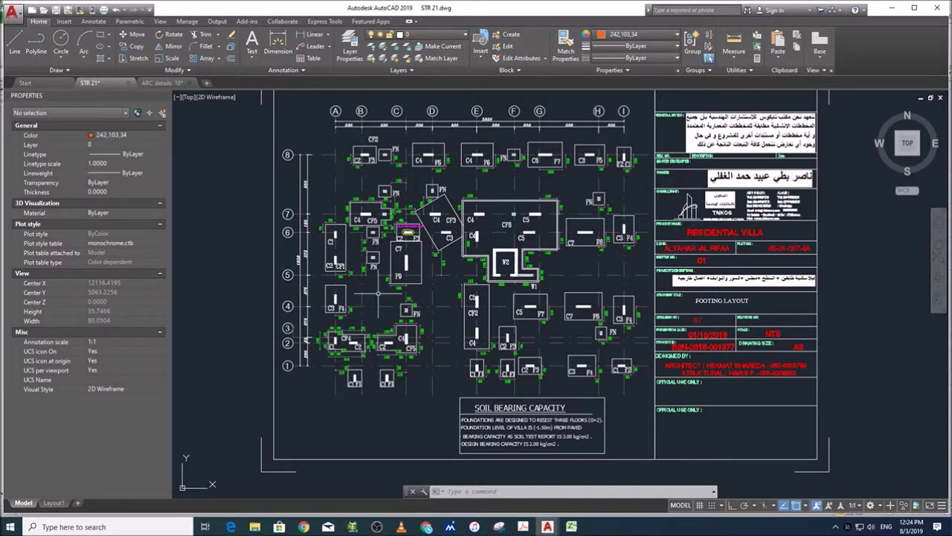
Step: Switch to the Excel workbook and check the FN footing's quantity in the count column
left_click(572, 526)
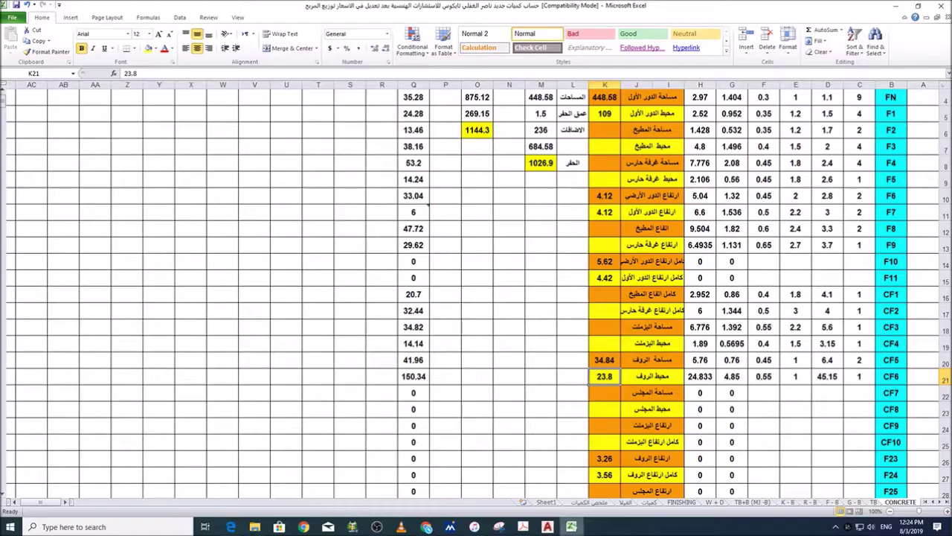
scroll(807, 171, "up", 1)
left_click(859, 147)
type("9")
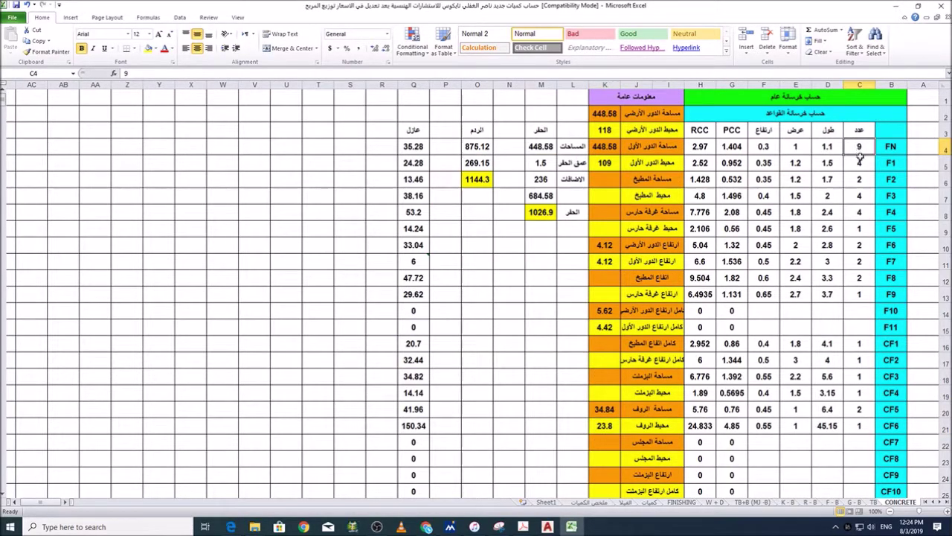
left_click(573, 526)
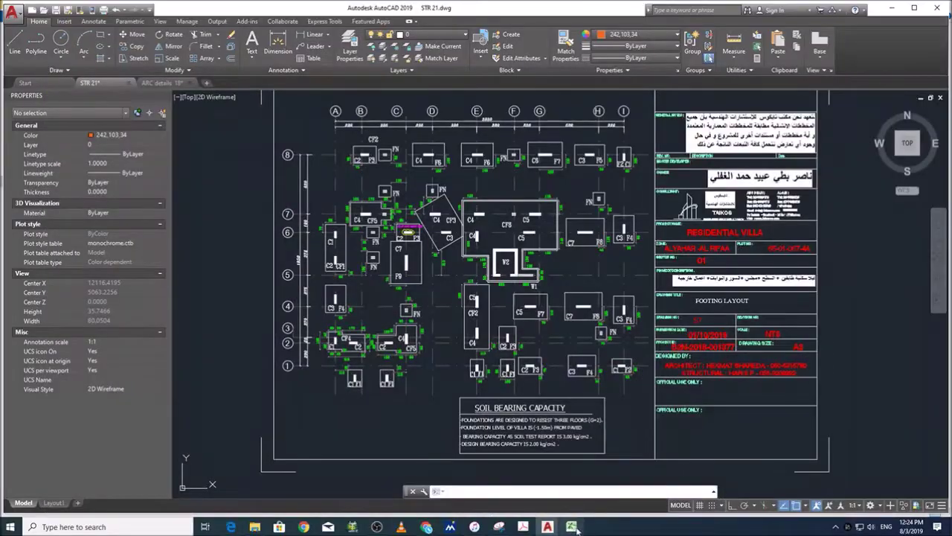
left_click(573, 526)
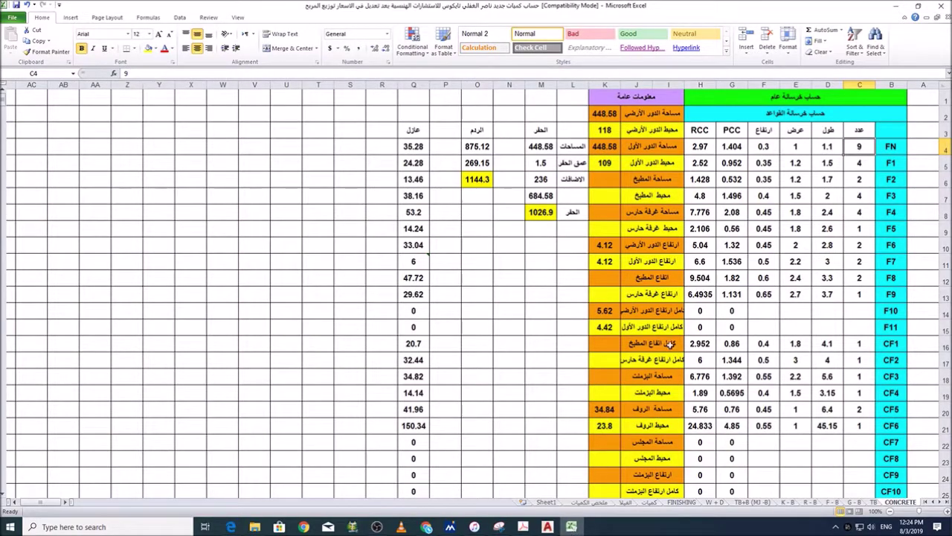
Step: Return to STR 21.dwg in AutoCAD and review the footing types marked on the Footing Layout sheet
mouse_move(569, 527)
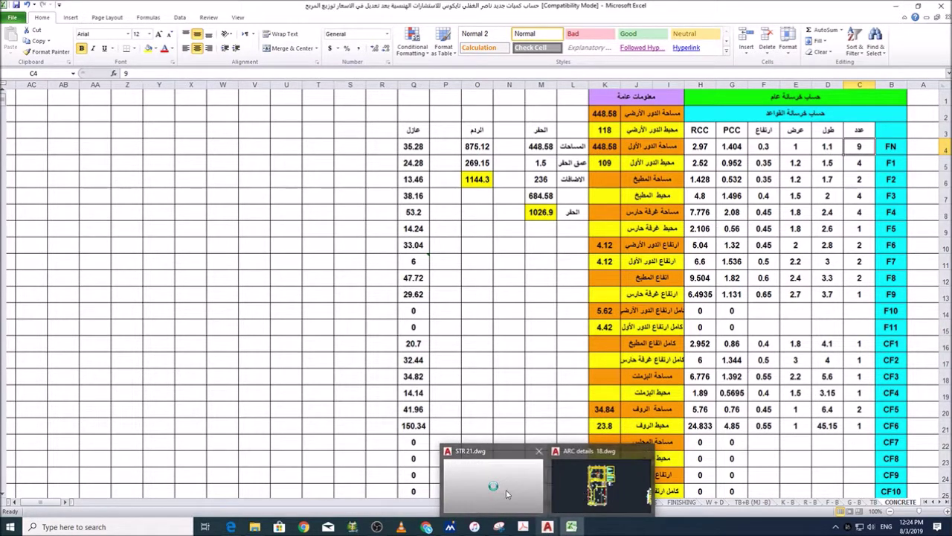
left_click(506, 493)
scroll(633, 379, "down", 5)
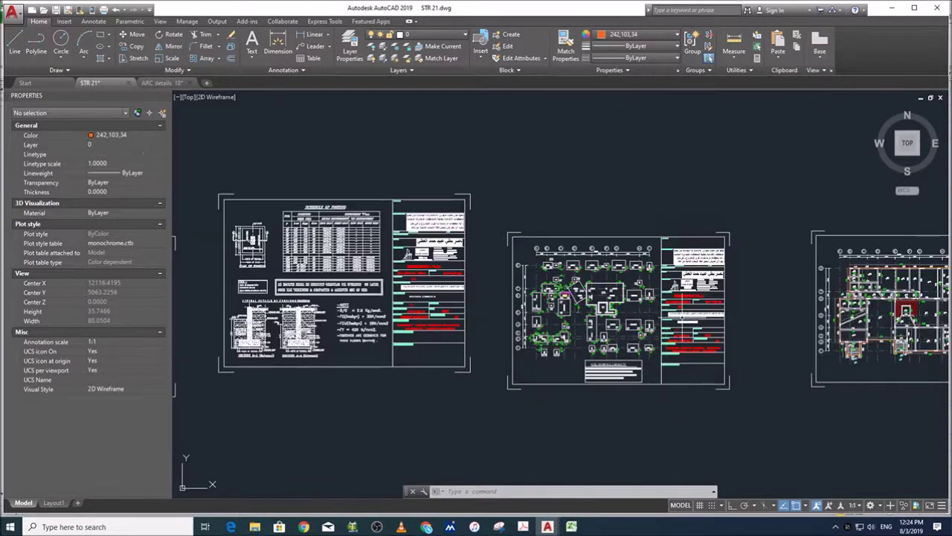
scroll(644, 321, "up", 2)
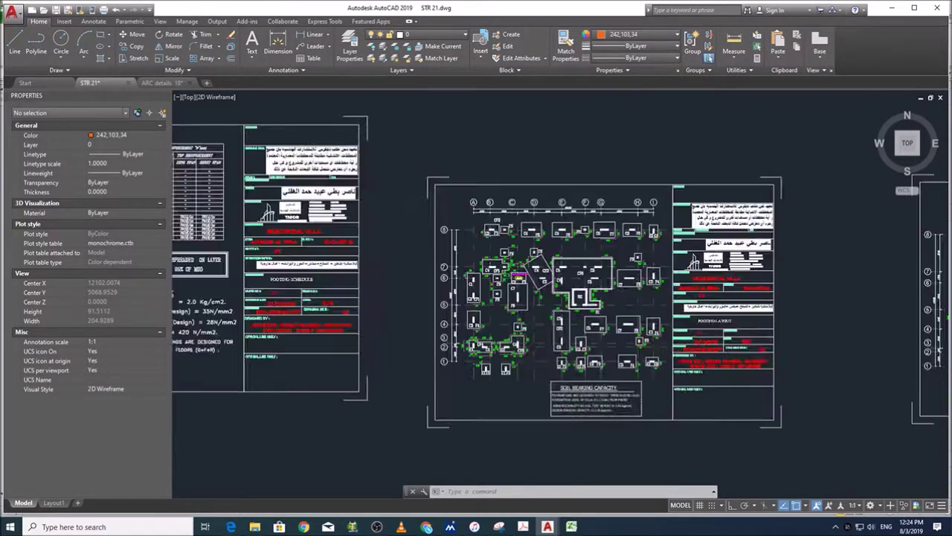
scroll(647, 312, "up", 2)
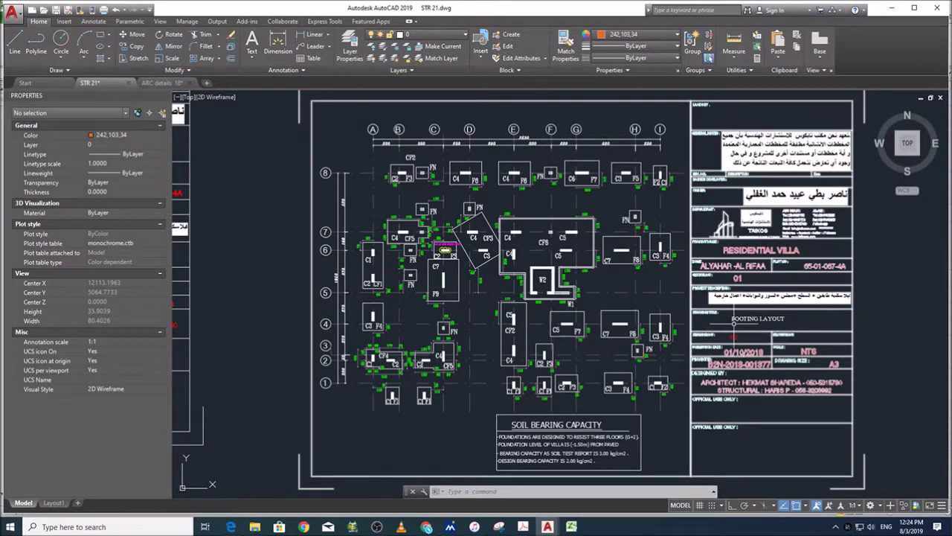
Step: Switch to the Excel workbook and review the footing counts from FN down to CF6
left_click(571, 526)
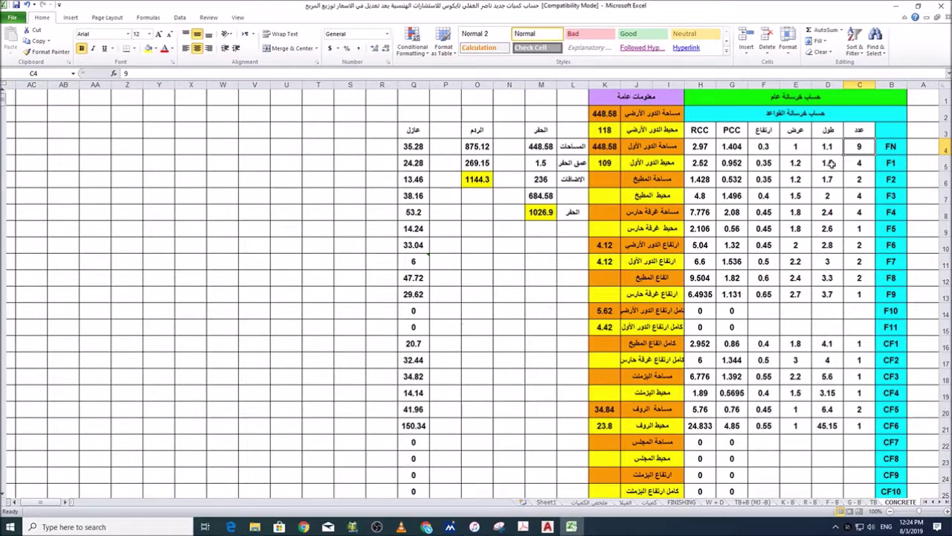
left_click(858, 168)
left_click(861, 179)
left_click(853, 199)
left_click(861, 229)
left_click_drag(868, 147, 858, 424)
left_click(860, 360)
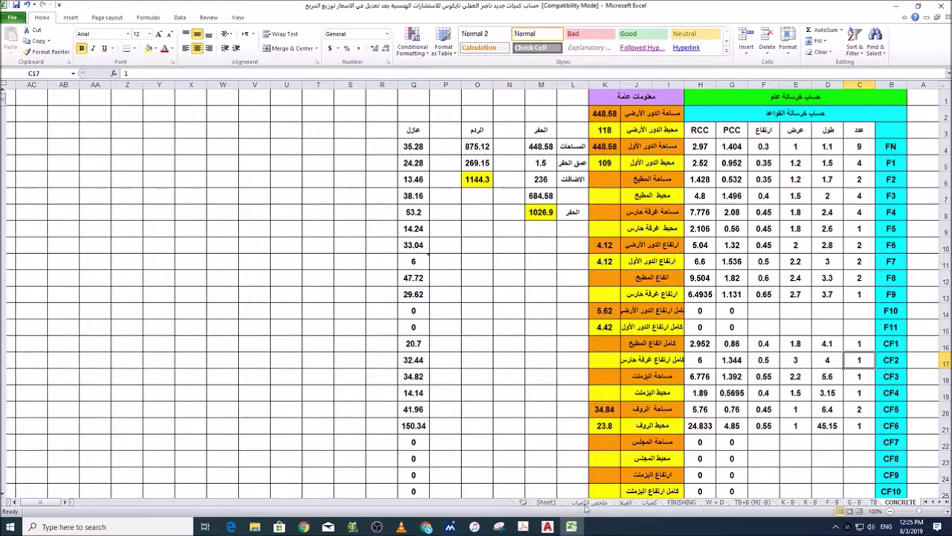
Step: Switch to STR 21.dwg in AutoCAD and read the L, B and H dimensions in the Schedule of Footing
left_click(547, 527)
scroll(573, 358, "down", 2)
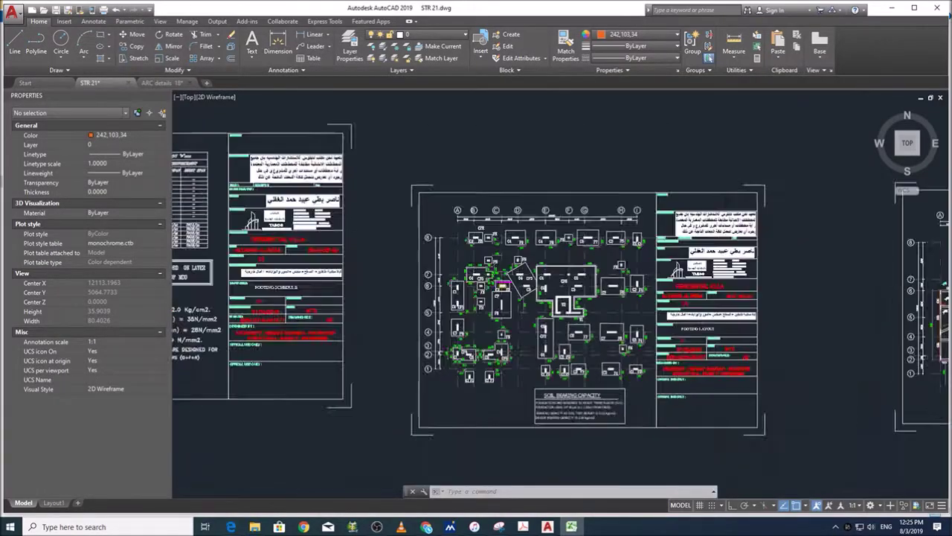
scroll(533, 247, "down", 2)
scroll(253, 233, "up", 4)
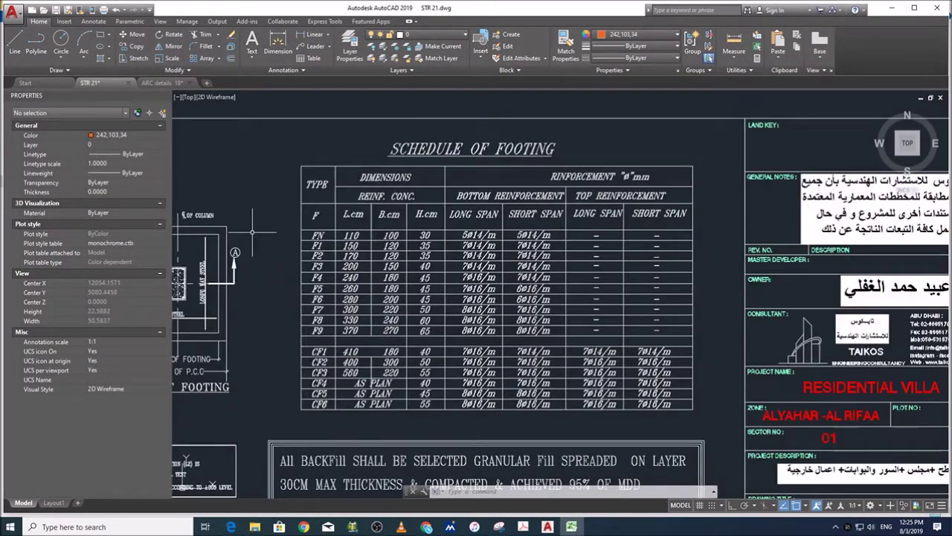
scroll(320, 237, "up", 2)
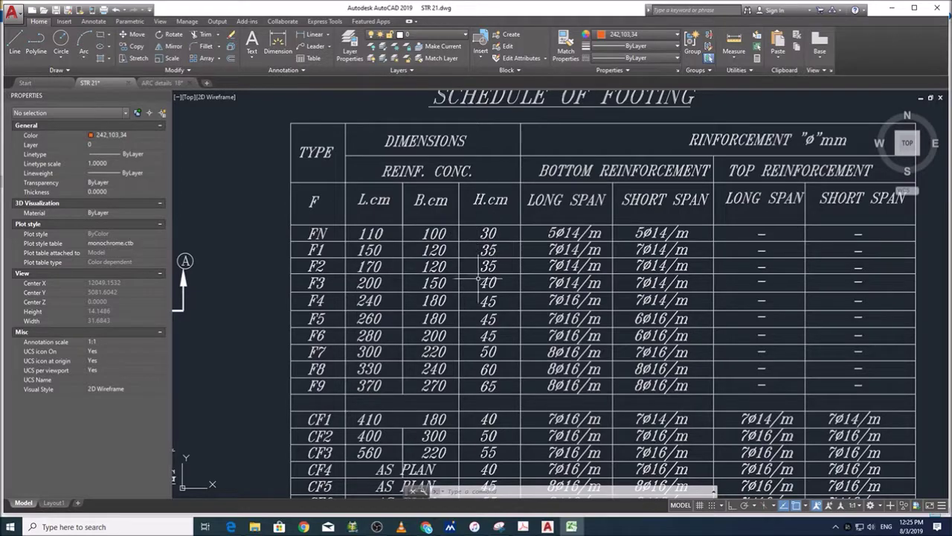
Step: Switch to the Excel workbook and compare the FN row's length, width and height with the footing schedule
left_click(571, 526)
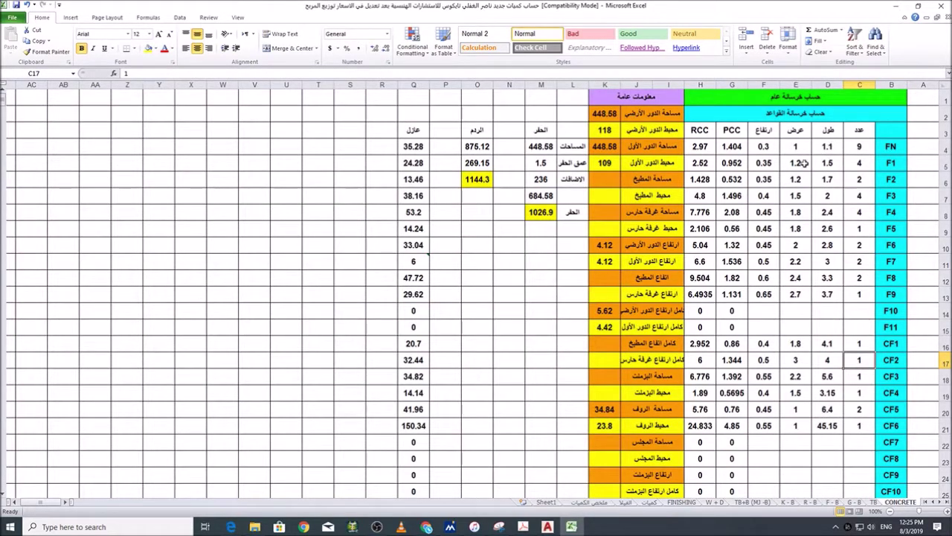
left_click(802, 149)
left_click(763, 148)
left_click(824, 147)
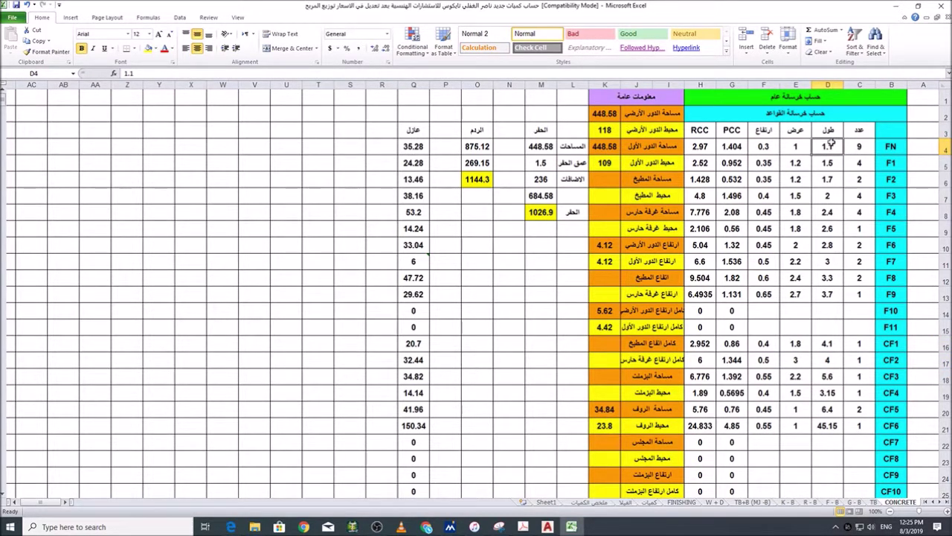
left_click(804, 147)
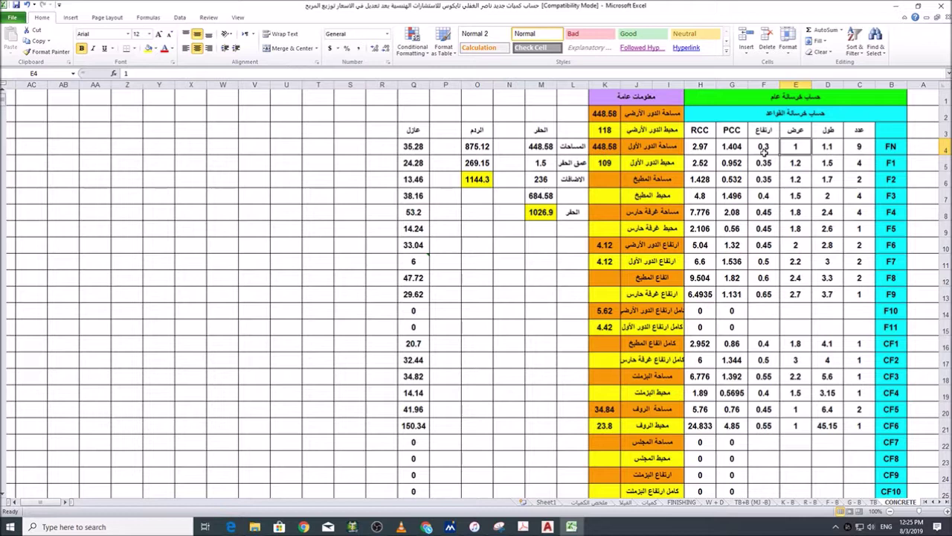
left_click(833, 144)
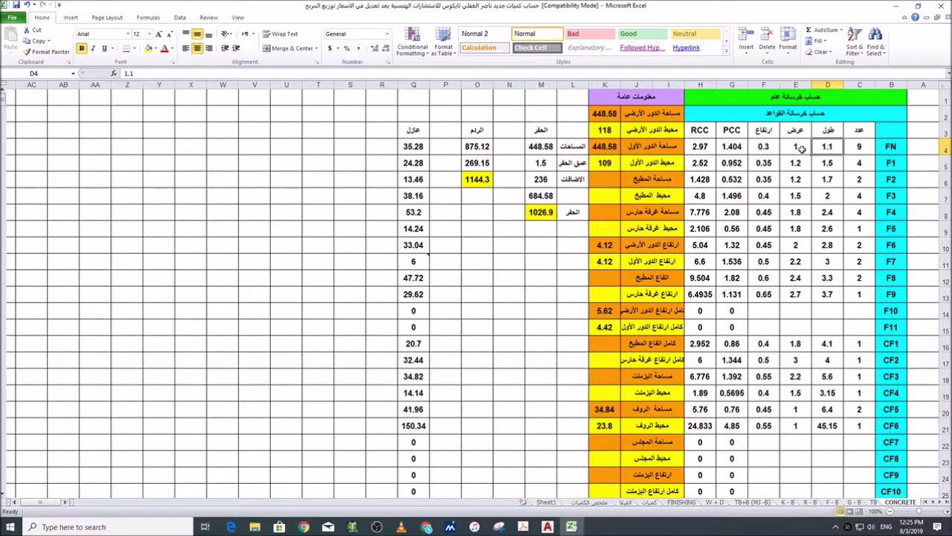
Step: Review the FN row's width and height and the sum formula of the RCC total below the footing table
left_click(799, 148)
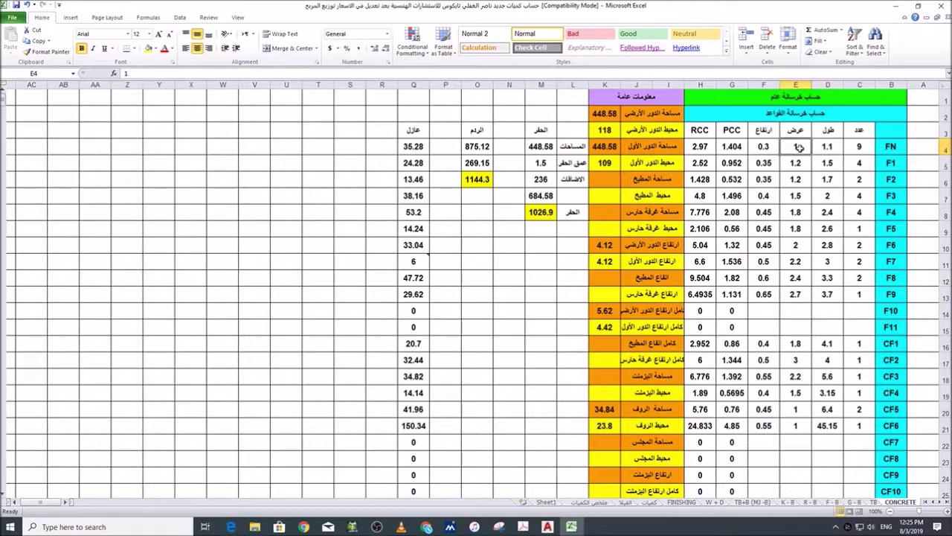
left_click(776, 147)
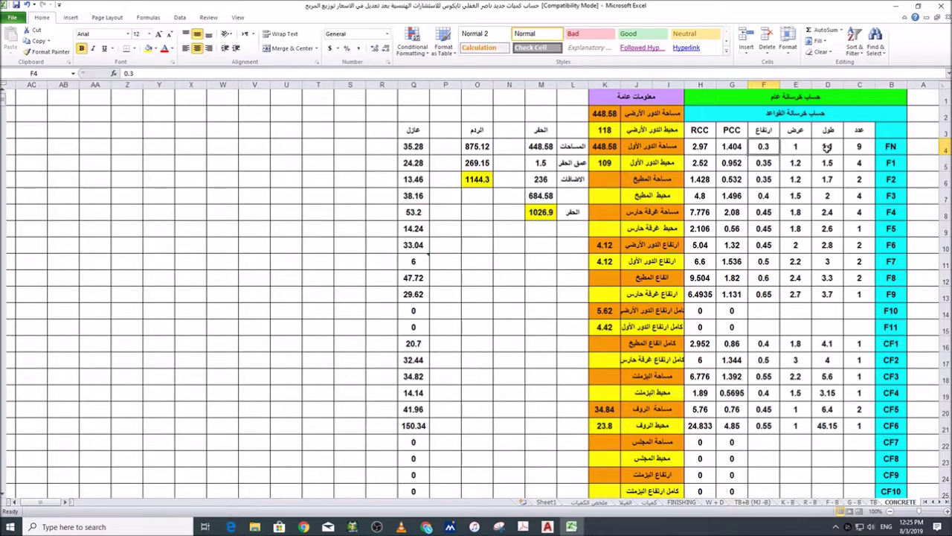
scroll(758, 166, "down", 7)
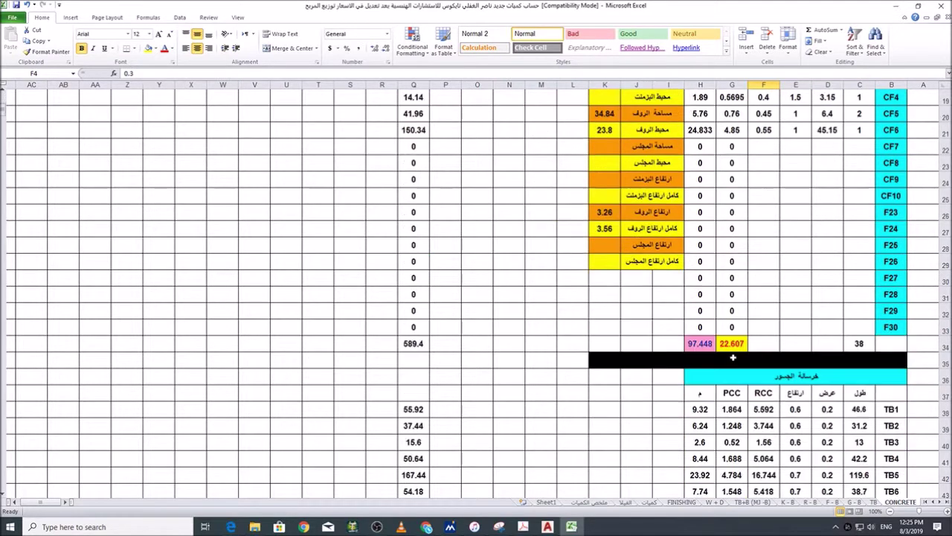
left_click(704, 292)
scroll(714, 474, "down", 2)
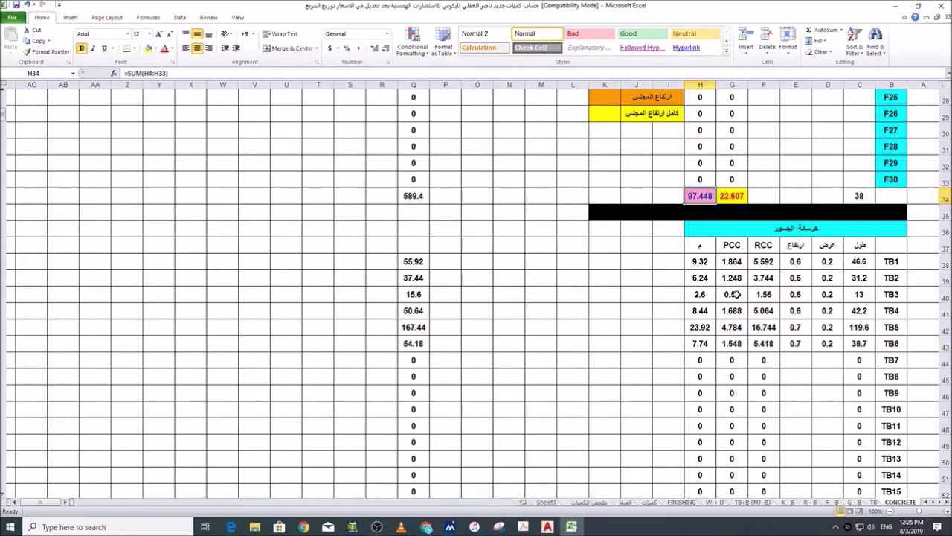
Step: Trace the FN row's RCC formula back to its count, length, width and height cells
scroll(730, 375, "up", 9)
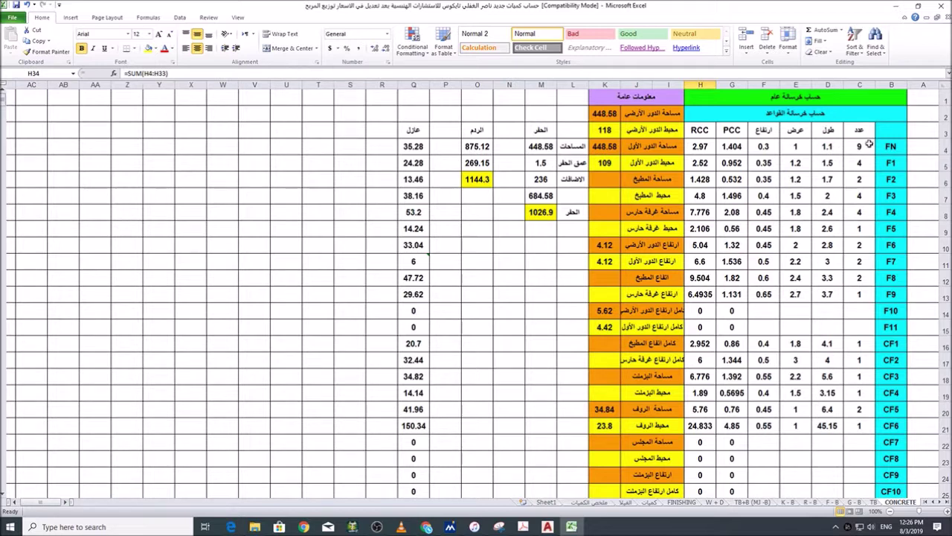
left_click(828, 148)
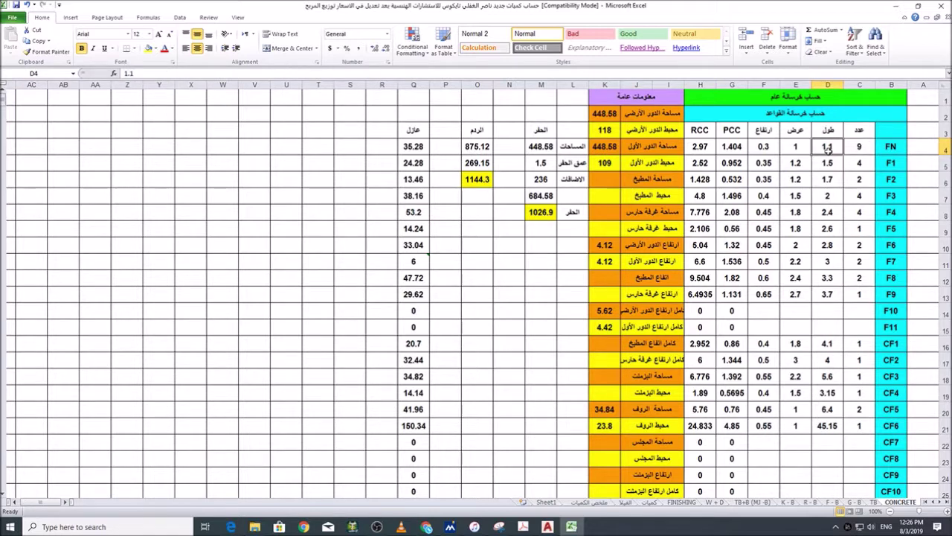
left_click(764, 147)
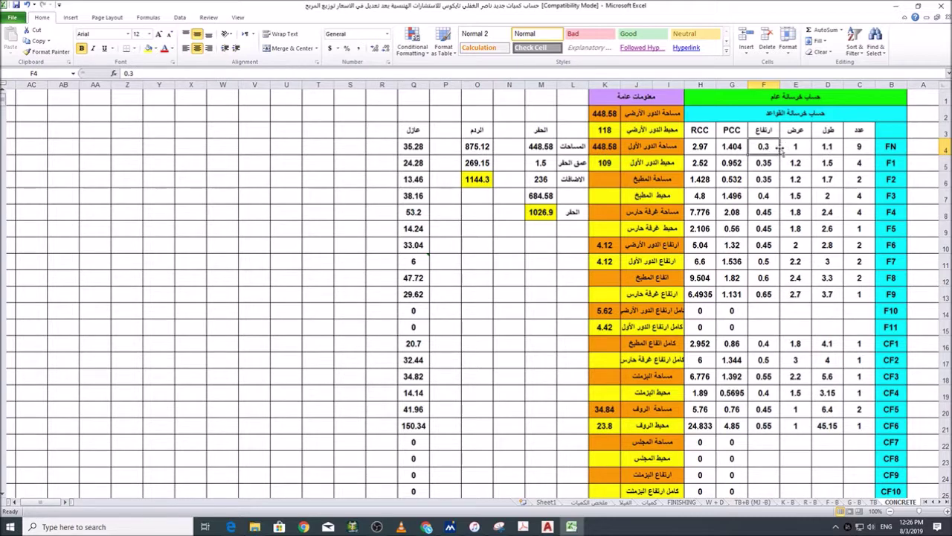
left_click(854, 147)
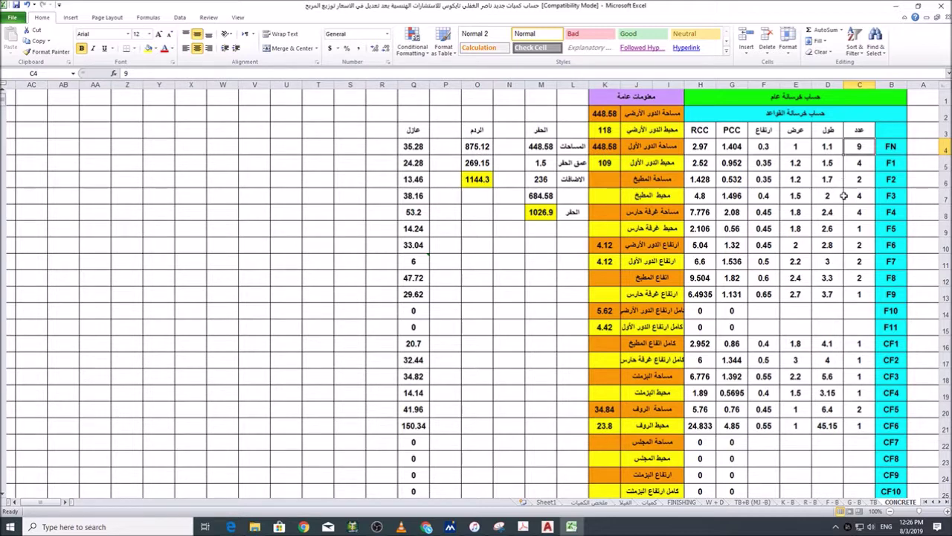
left_click(832, 149)
left_click(795, 151)
left_click(764, 148)
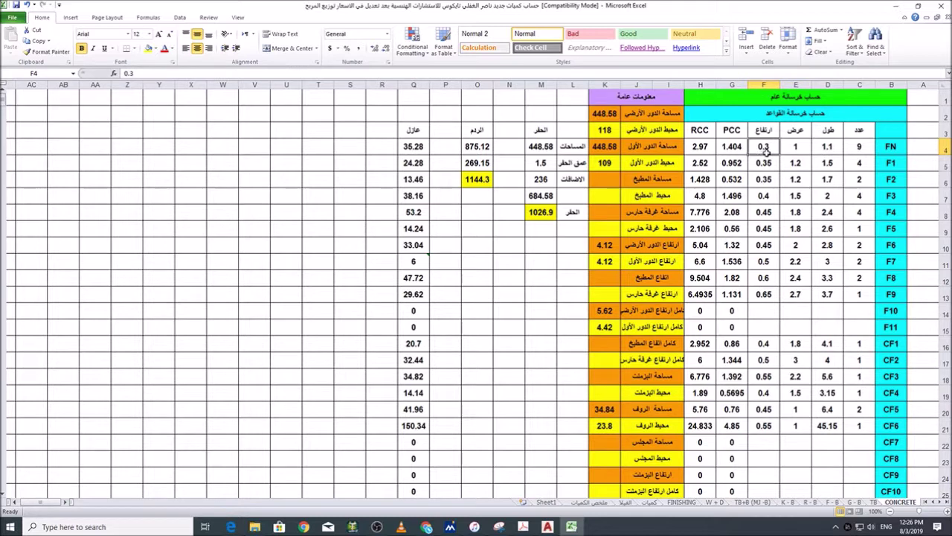
left_click_drag(764, 146, 821, 145)
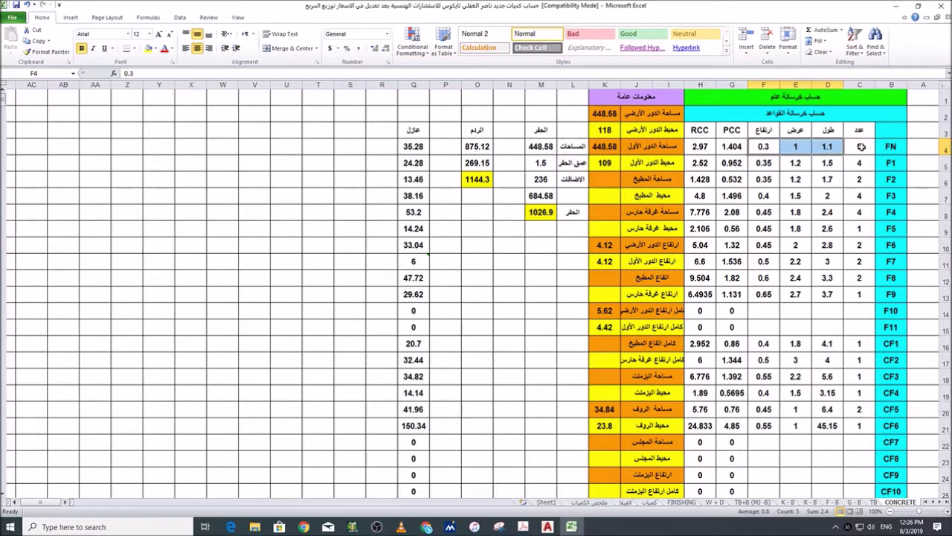
left_click(860, 146)
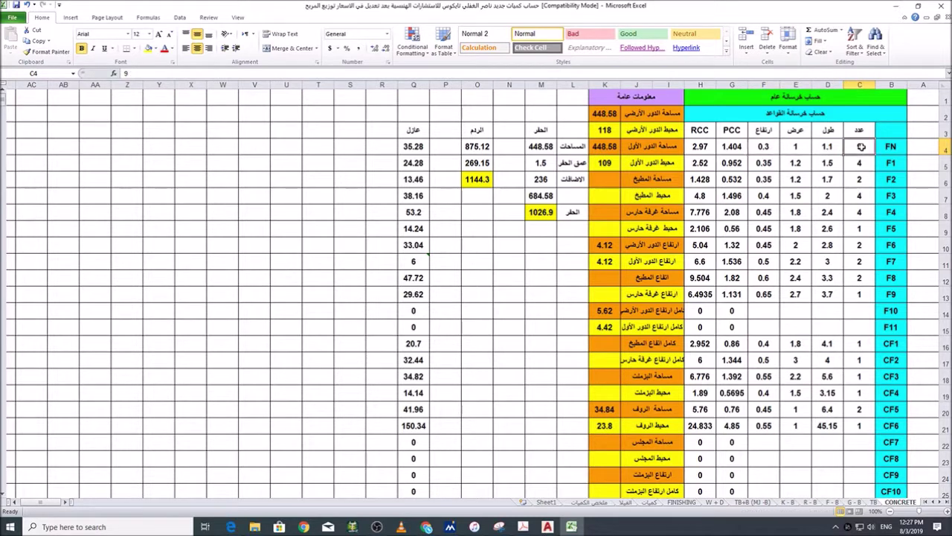
left_click(708, 152)
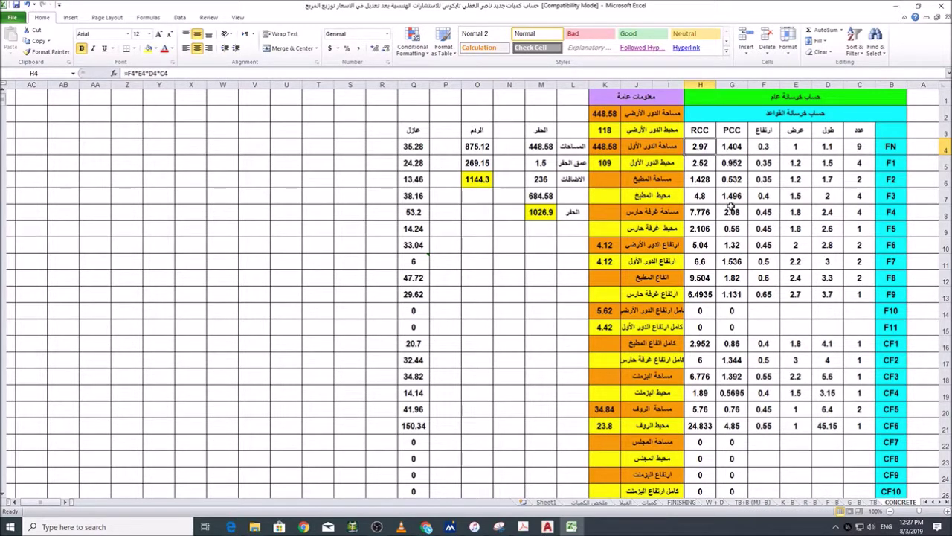
Step: Inspect the PCC total's sum formula below the footing rows and view the beam concrete table under it
scroll(763, 339, "down", 7)
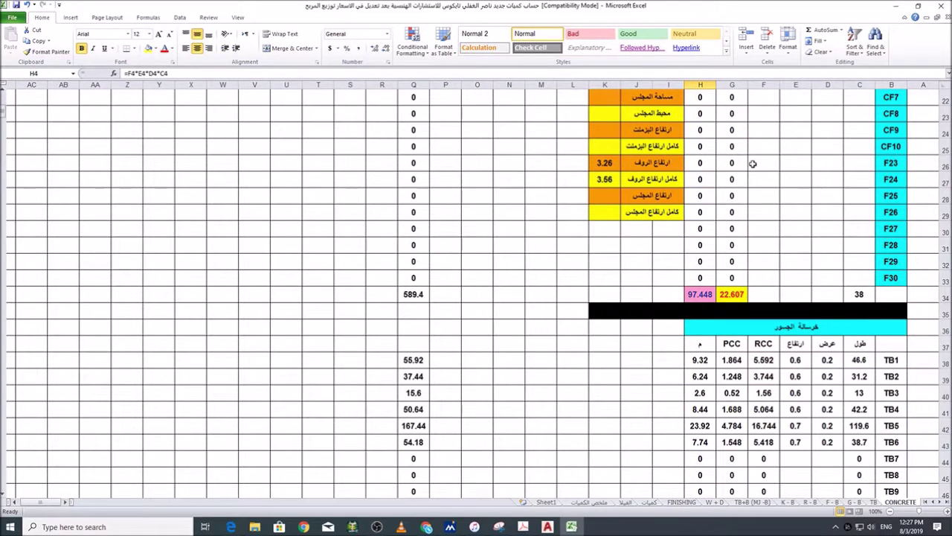
scroll(754, 216, "up", 7)
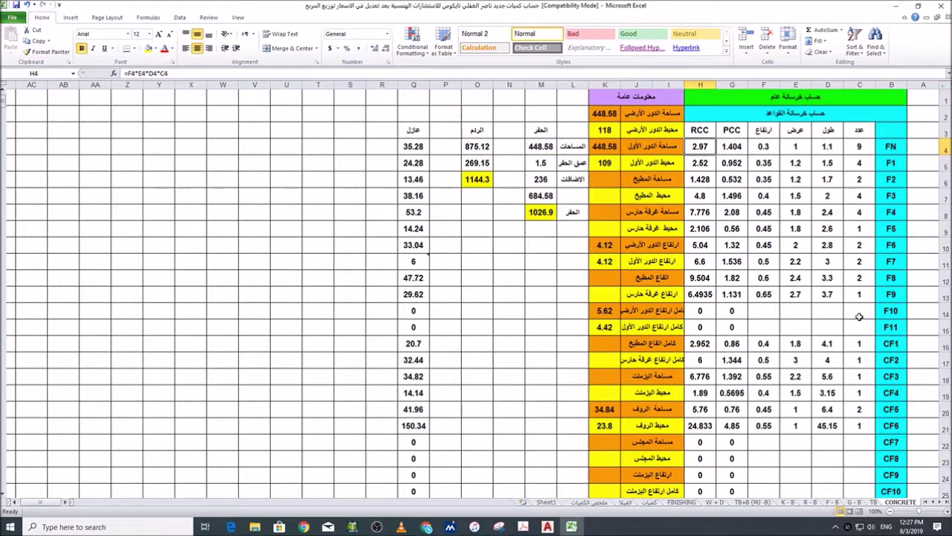
scroll(860, 200, "down", 4)
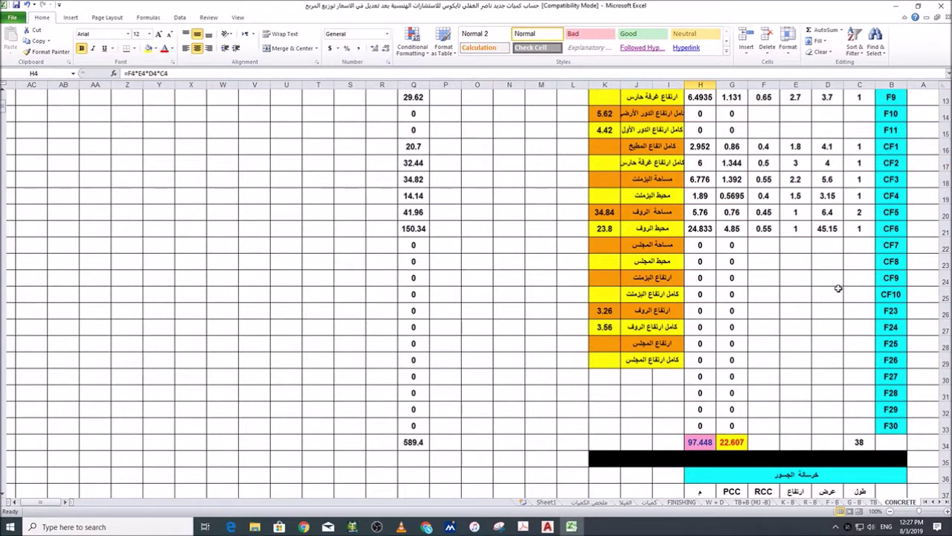
scroll(840, 279, "down", 2)
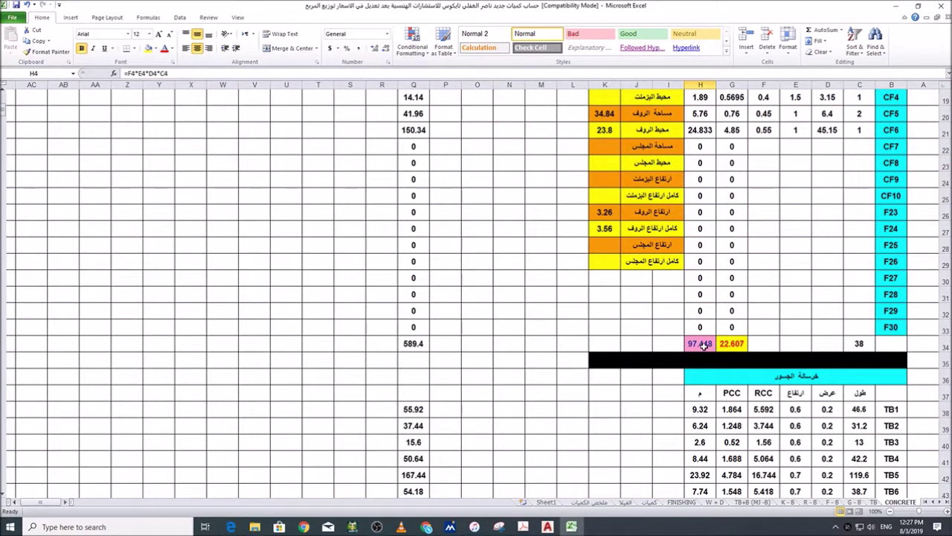
left_click(732, 343)
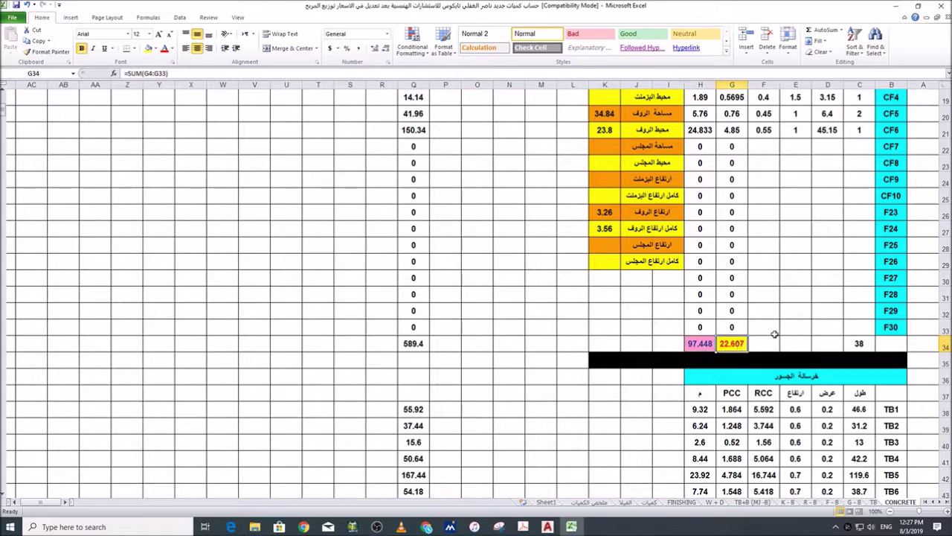
scroll(818, 325, "down", 1)
scroll(818, 325, "down", 2)
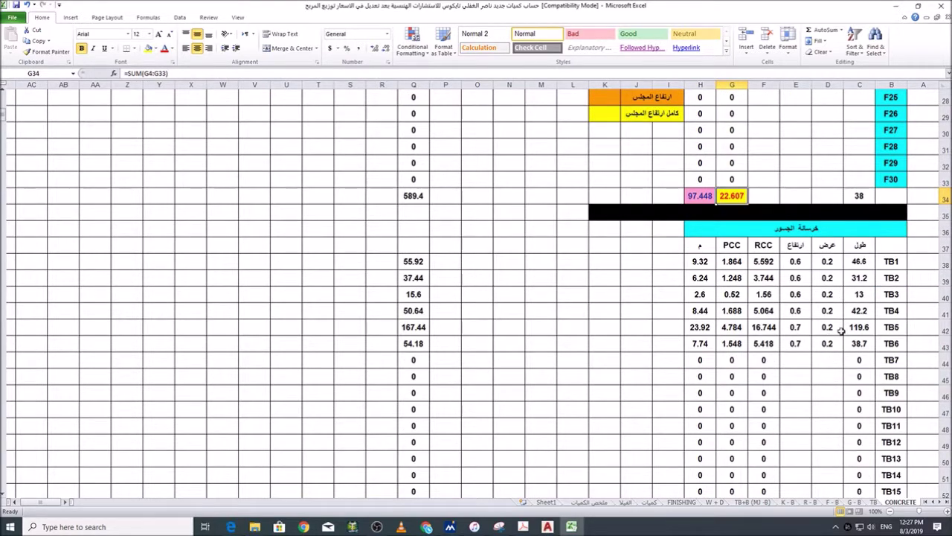
scroll(811, 298, "down", 1)
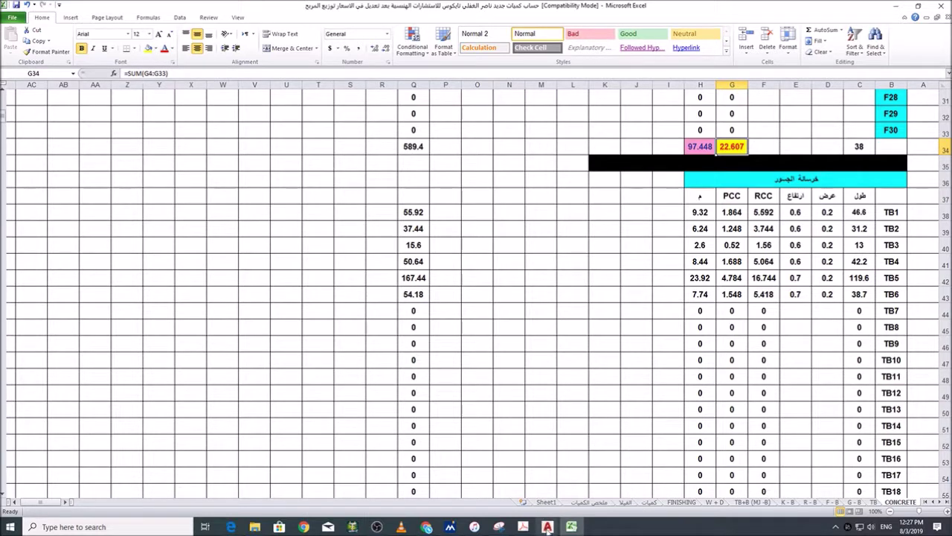
Step: Switch to STR 21.dwg in AutoCAD and examine the GB beam types and lengths marked on ground beam sheet S8
mouse_move(549, 529)
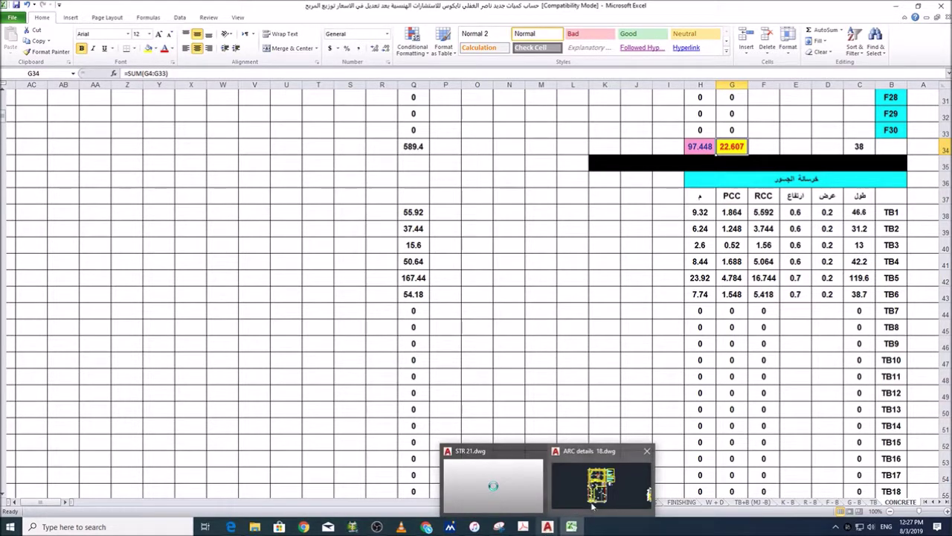
left_click(531, 503)
scroll(702, 264, "down", 3)
scroll(550, 271, "down", 3)
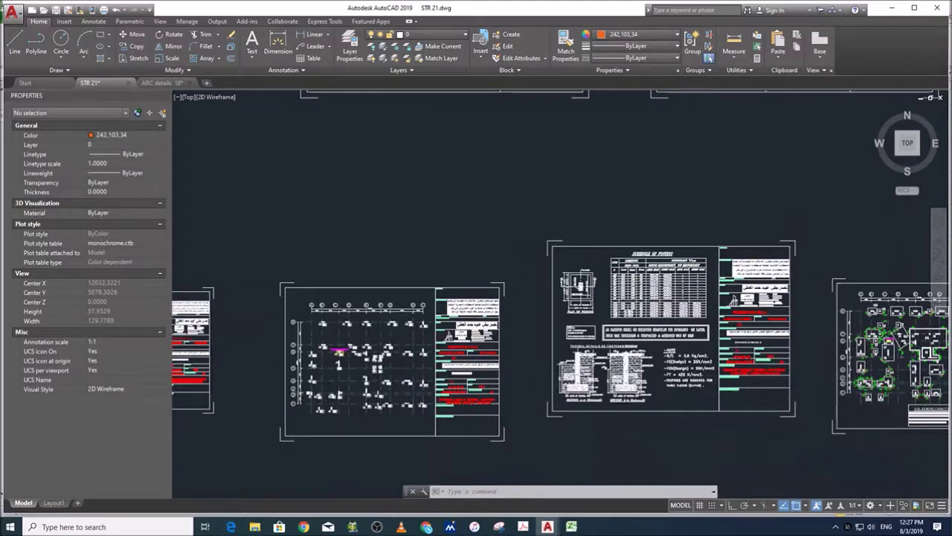
scroll(774, 283, "down", 1)
scroll(825, 327, "down", 2)
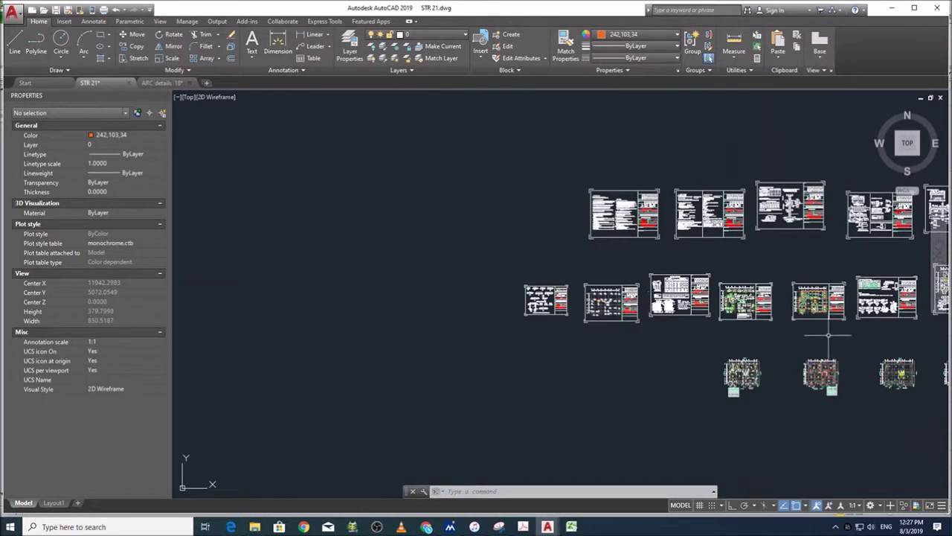
scroll(614, 348, "up", 5)
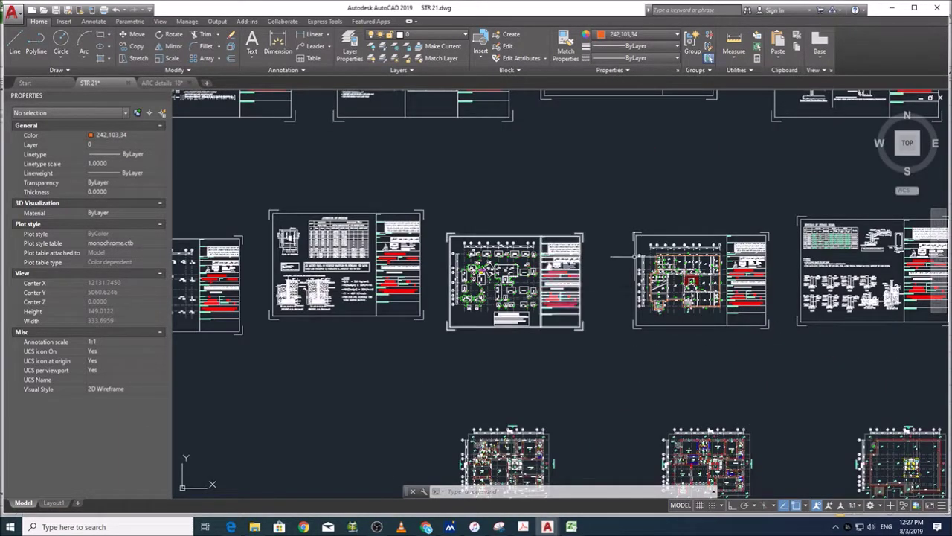
scroll(696, 268, "up", 6)
scroll(773, 312, "up", 2)
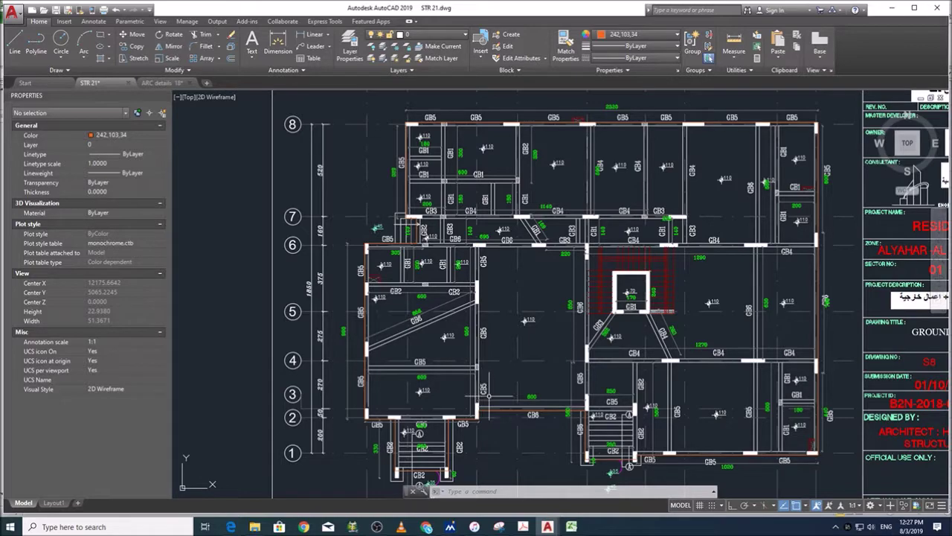
Step: Switch to the Excel workbook and check the TB sheet references behind the lengths of beams TB1 to TB6
left_click(571, 527)
left_click(859, 213)
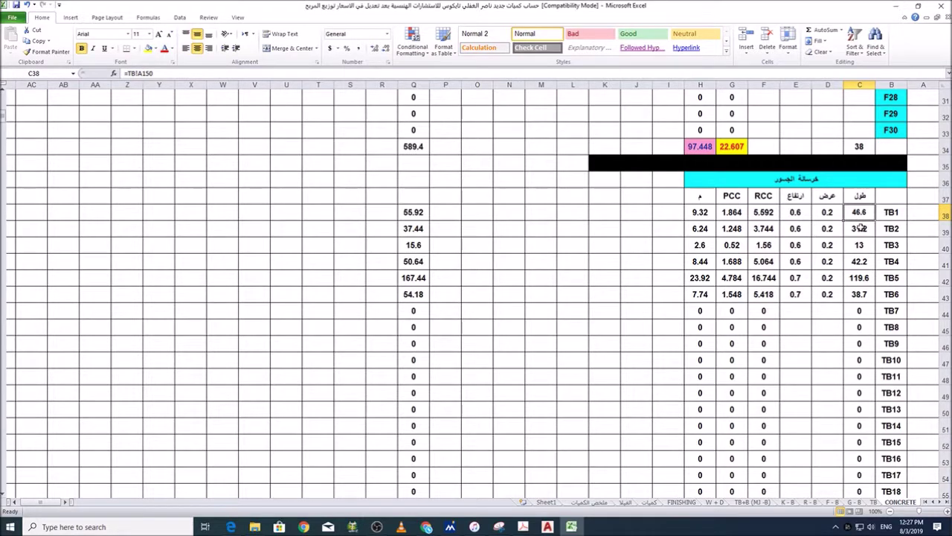
left_click(861, 229)
left_click(859, 247)
left_click(863, 263)
left_click(866, 277)
left_click(861, 293)
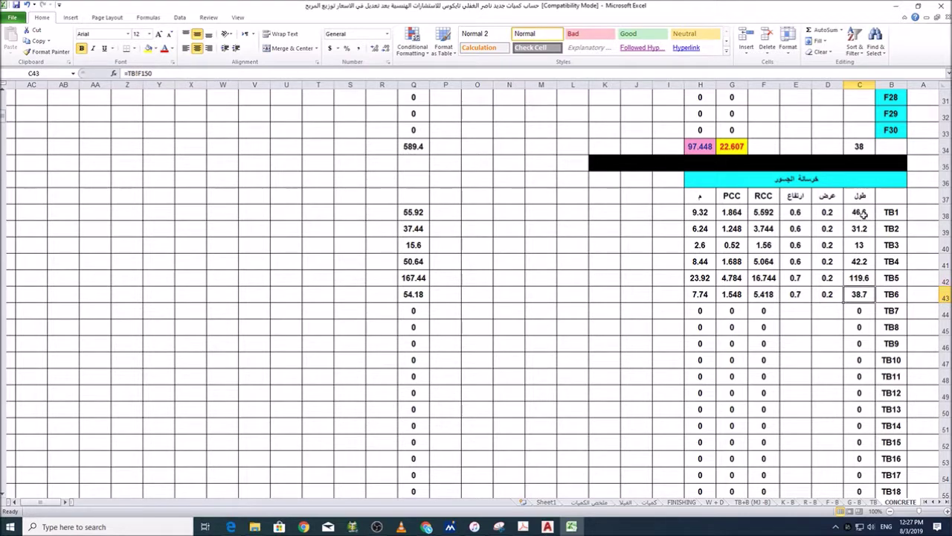
Step: Check TB1's width and height in the beam concrete table, and switch to the STR 21.dwg drawing in AutoCAD
left_click(835, 213)
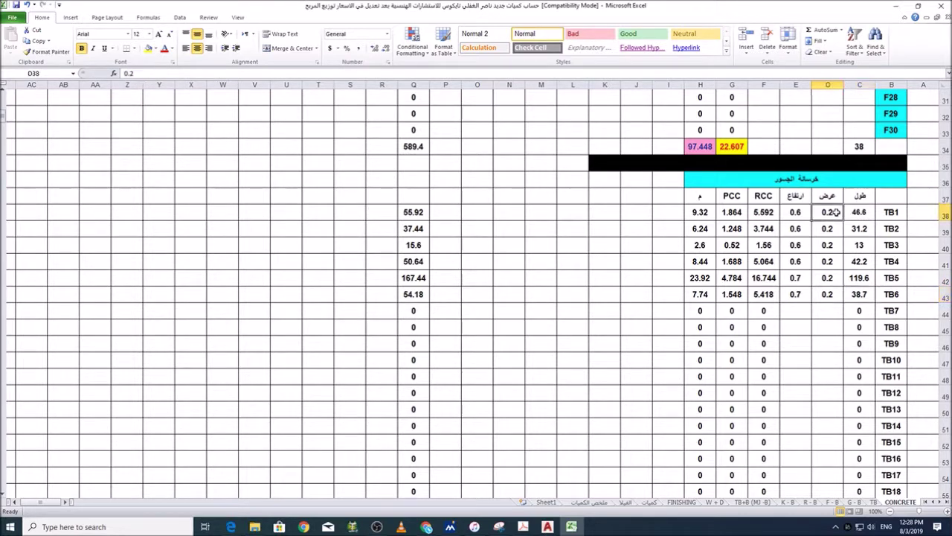
left_click(792, 215)
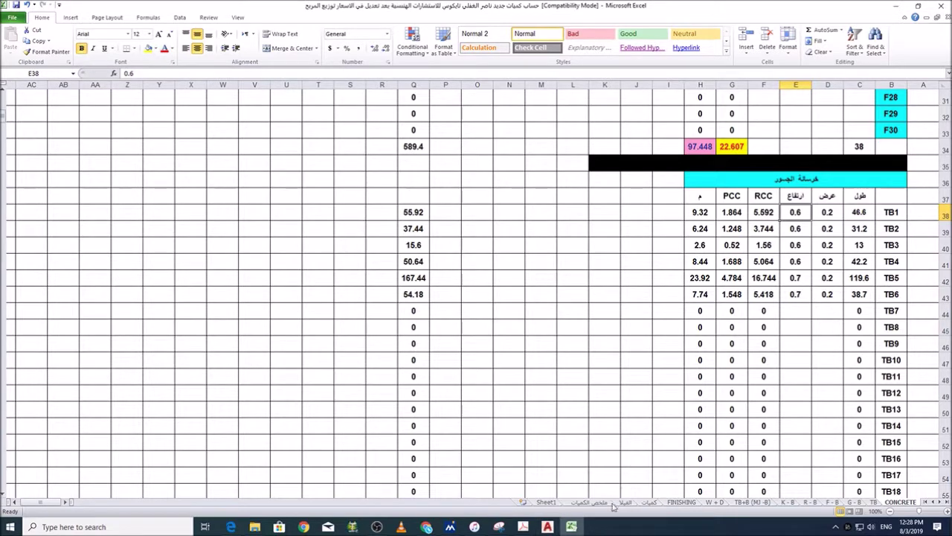
left_click(550, 527)
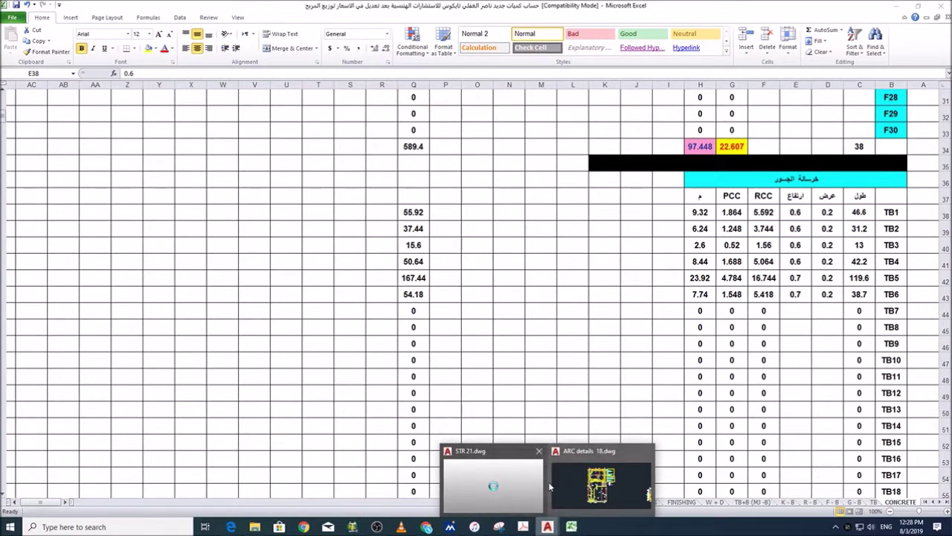
left_click(495, 485)
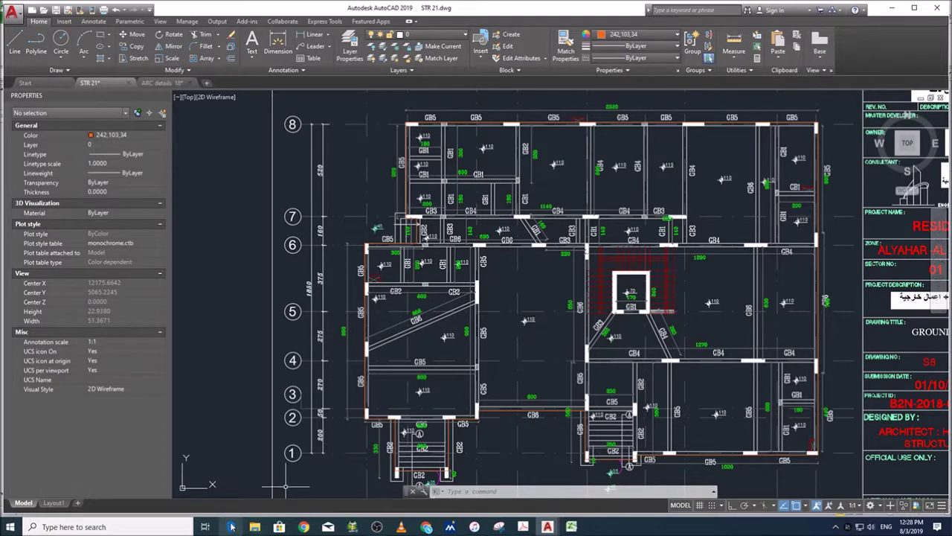
Step: Open the Windows Calculator and place it clear of the main part of the ground beam plan
left_click(102, 530)
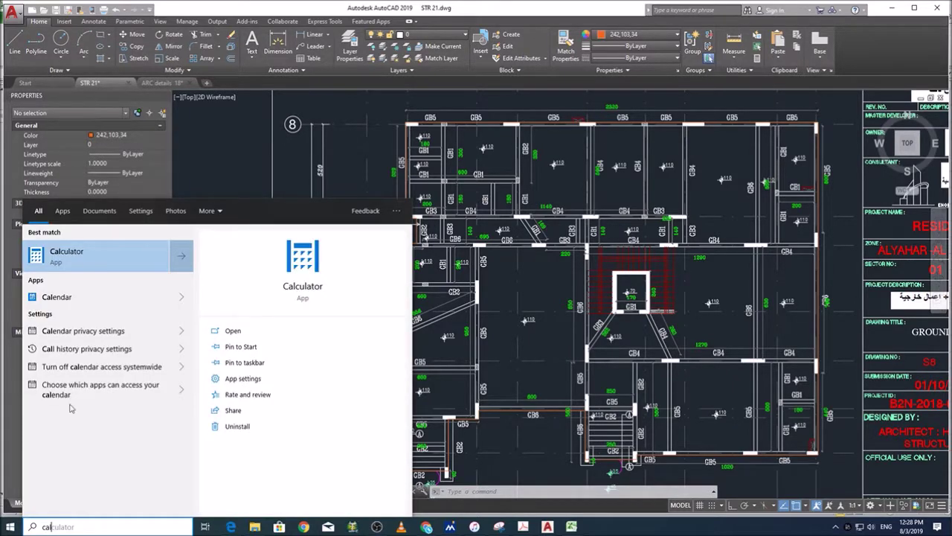
left_click(108, 256)
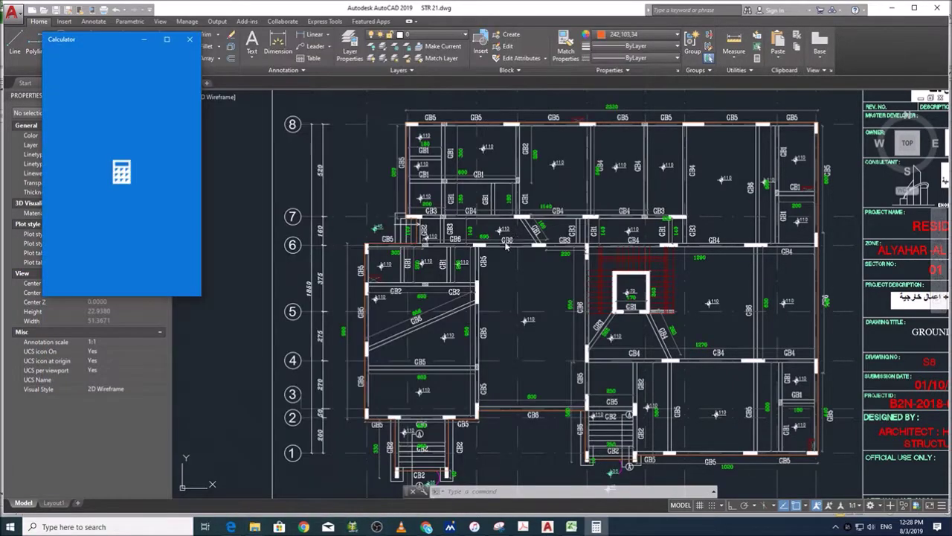
left_click_drag(127, 44, 291, 55)
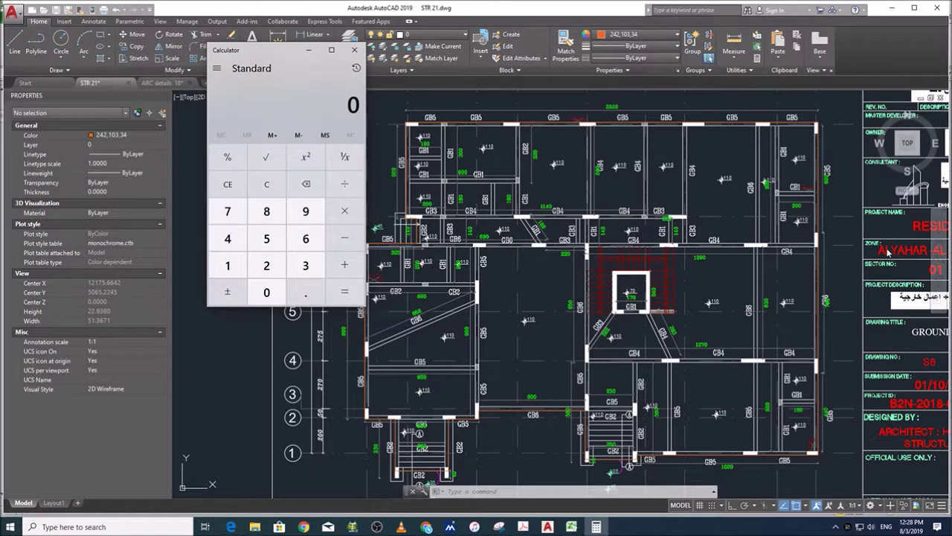
Step: Start summing the GB1 beam lengths between axes 6 and 8 in Calculator by entering 2 + 6.6
left_click(266, 265)
scroll(772, 192, "up", 5)
left_click(345, 265)
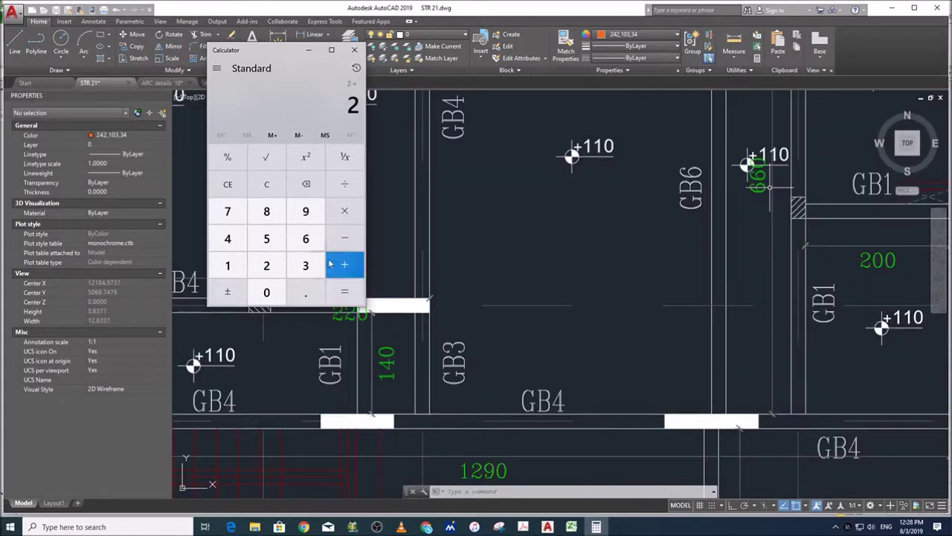
left_click(305, 238)
left_click(308, 296)
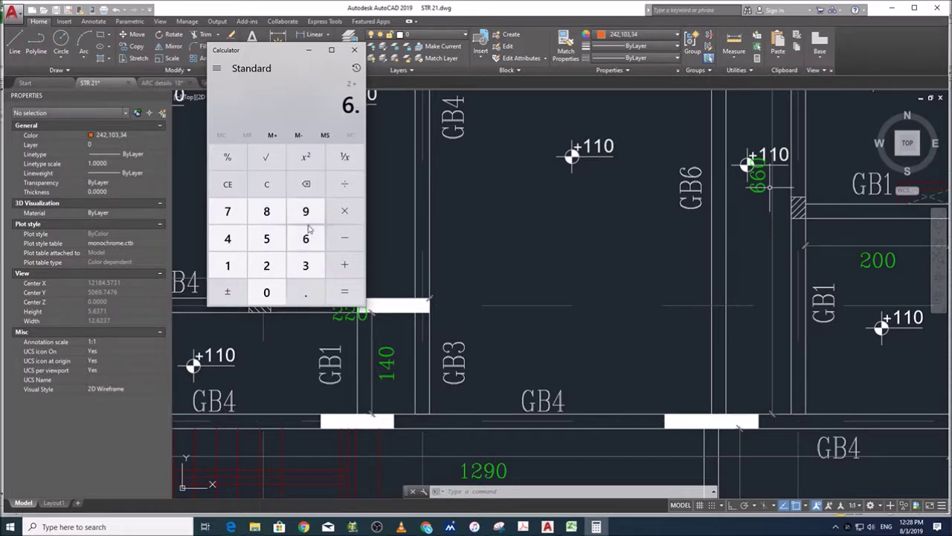
left_click(305, 238)
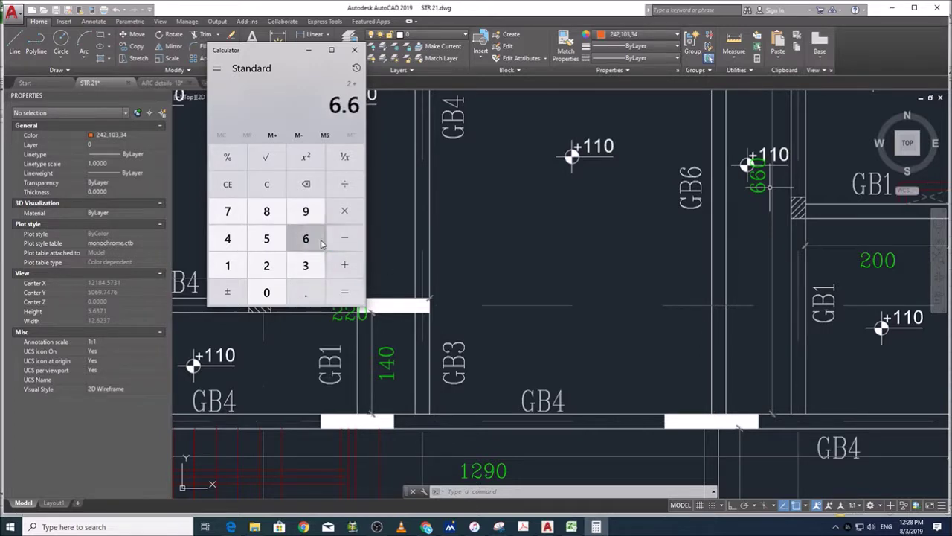
left_click(347, 266)
Step: Add the 1.4 m length of the short GB1 beam between axes 6 and 7 to the running sum
scroll(673, 272, "down", 6)
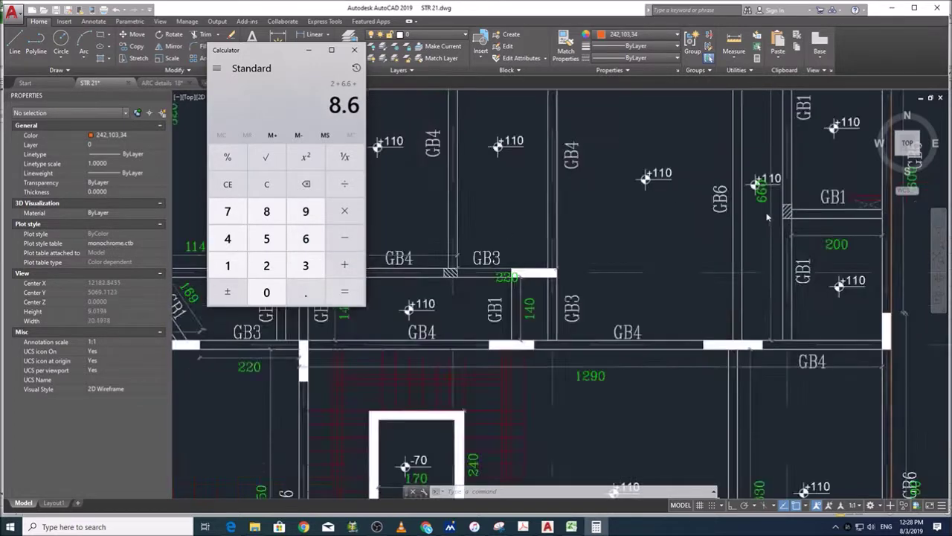
scroll(647, 272, "up", 4)
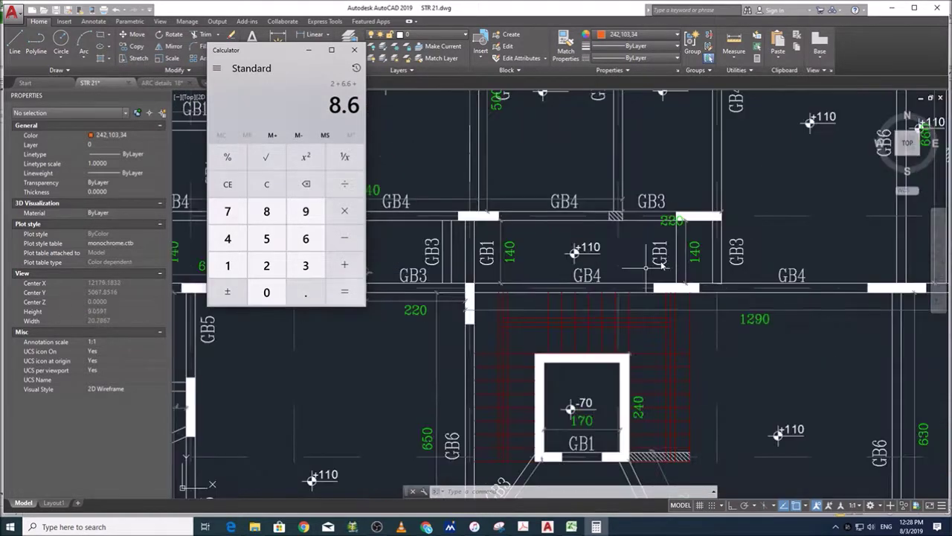
left_click(228, 265)
left_click(305, 292)
left_click(227, 238)
left_click(344, 265)
scroll(689, 260, "down", 2)
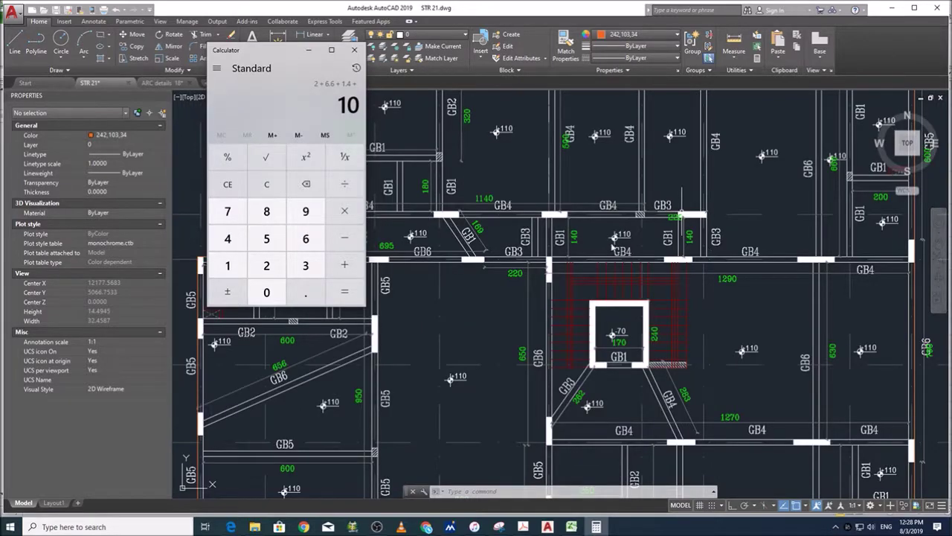
scroll(600, 253, "down", 3)
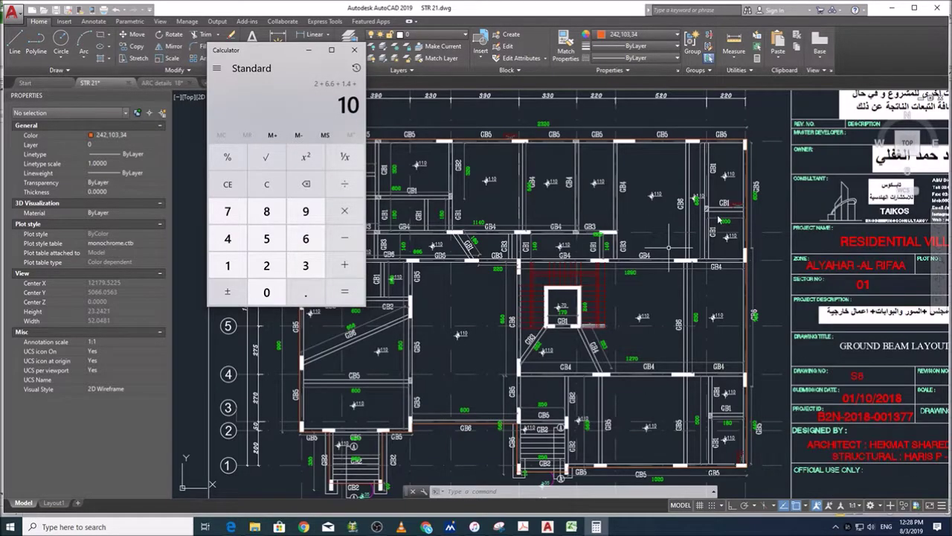
scroll(719, 219, "up", 2)
scroll(674, 246, "down", 2)
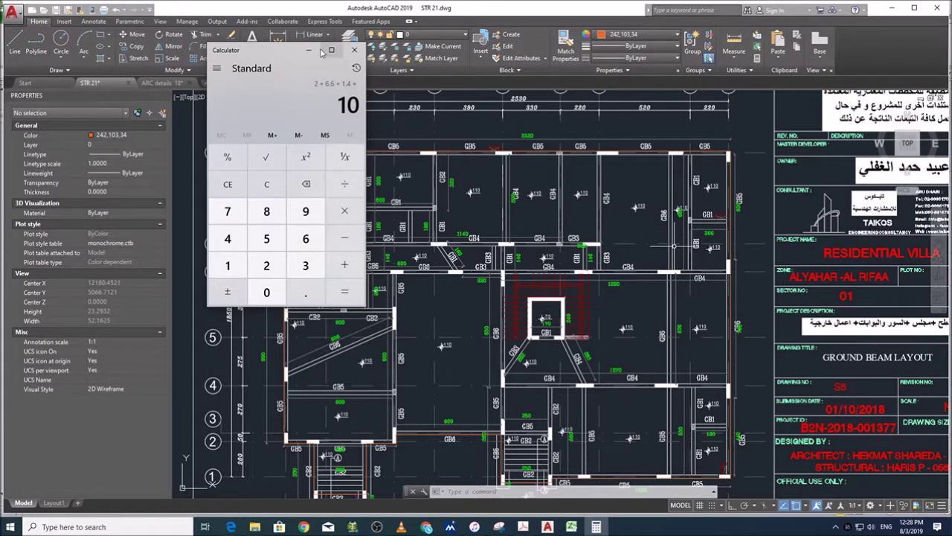
Step: Draw a short slanted line across the horizontal 200 cm GB1 beam between axes 7 and 8 to mark it as counted
left_click(17, 44)
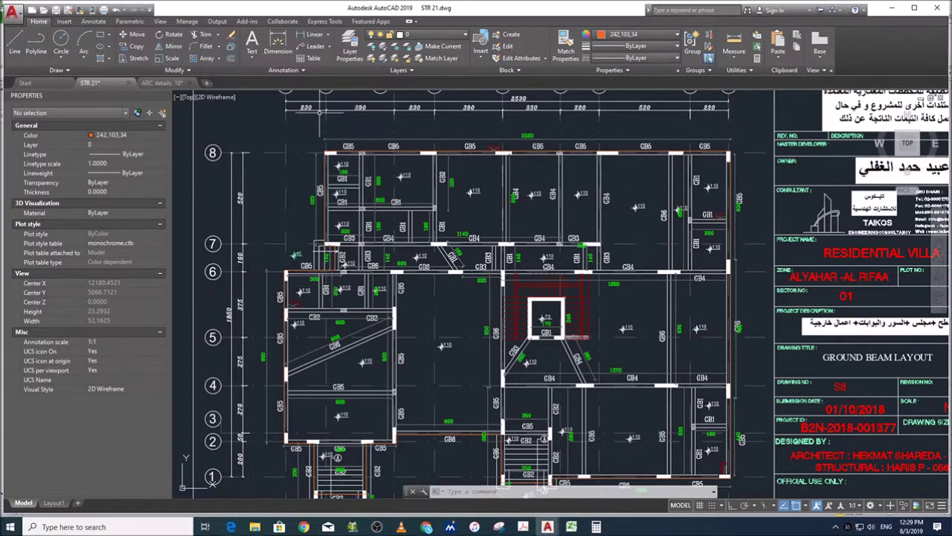
left_click(708, 231)
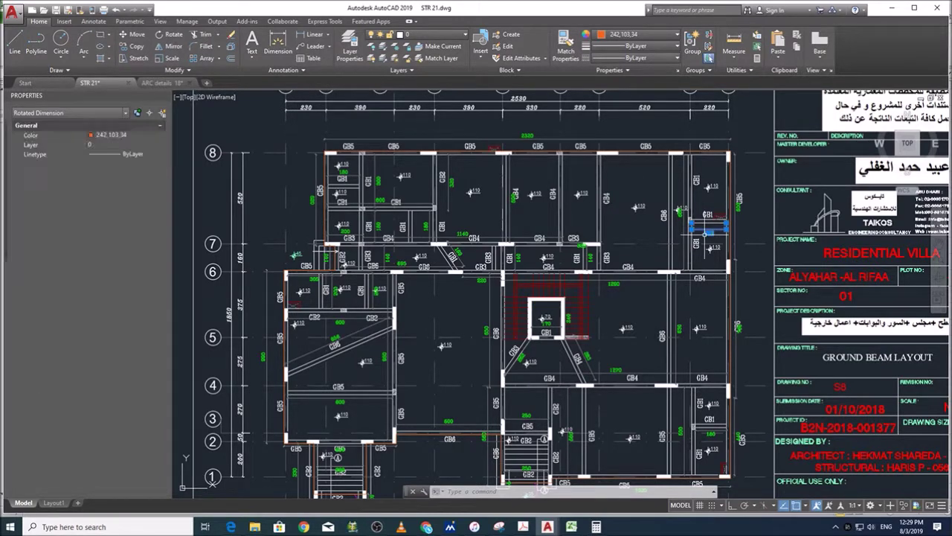
key("Escape")
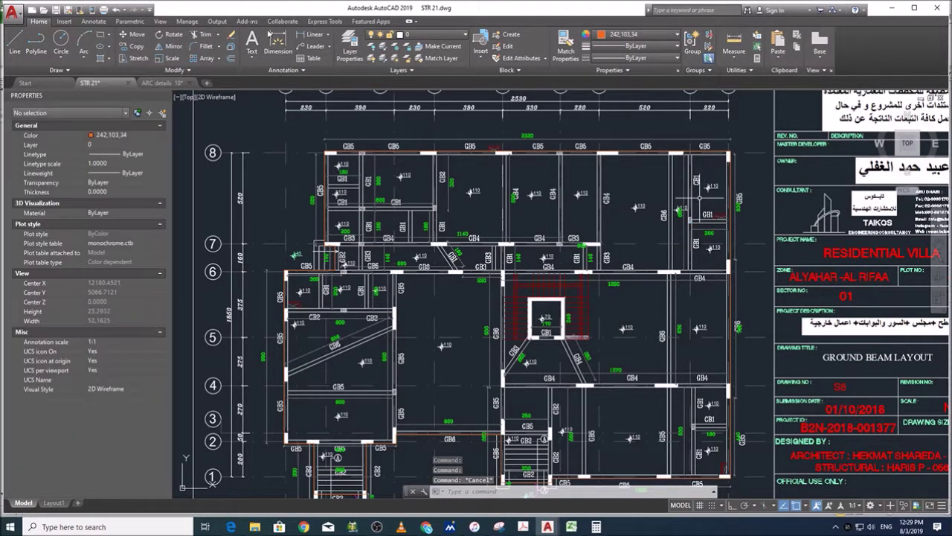
left_click(16, 44)
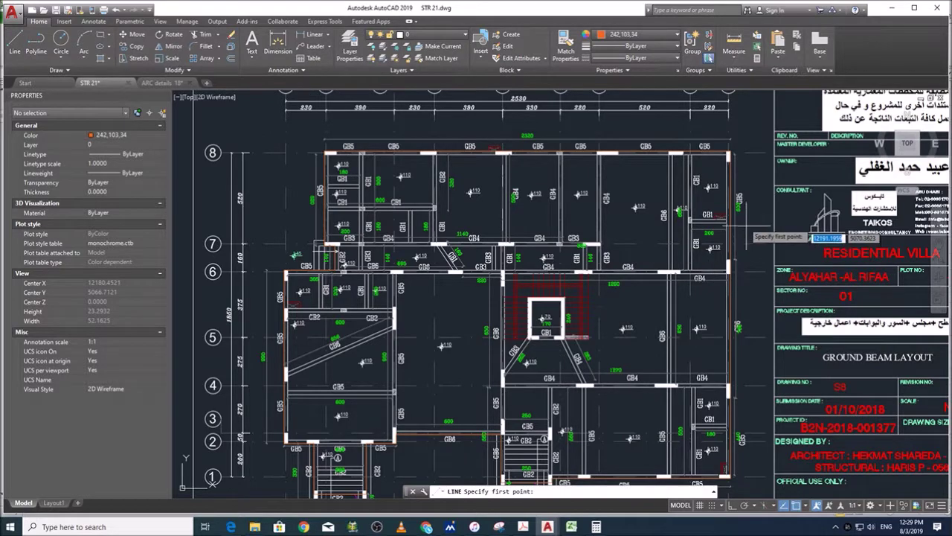
left_click(705, 202)
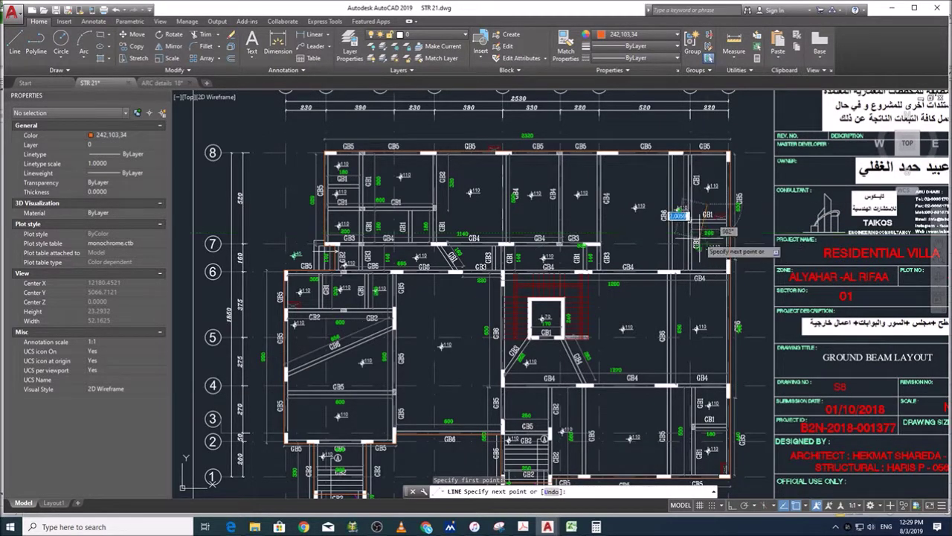
key("Escape")
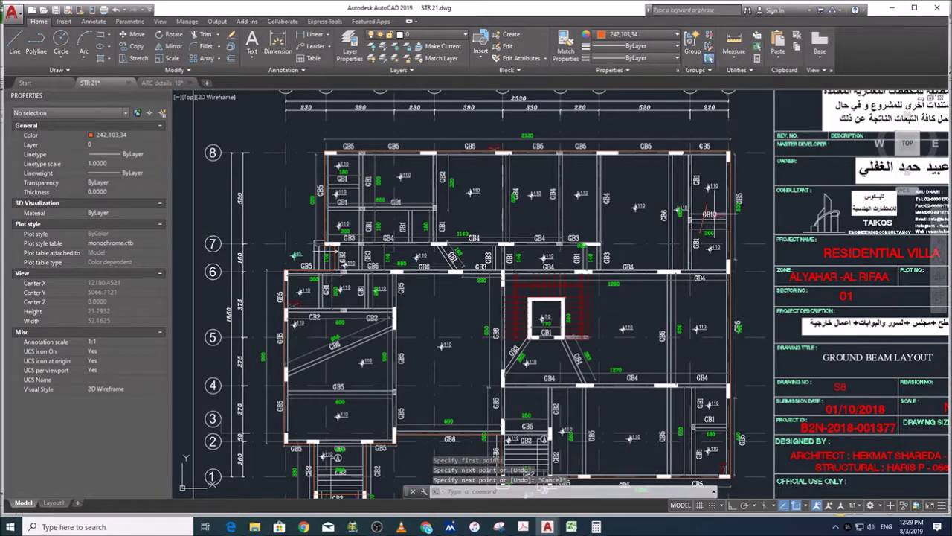
Step: Draw a short slanted line across the vertical GB1 beam just above the 200 cm GB1 beam to mark it
scroll(703, 232, "up", 4)
scroll(706, 240, "down", 2)
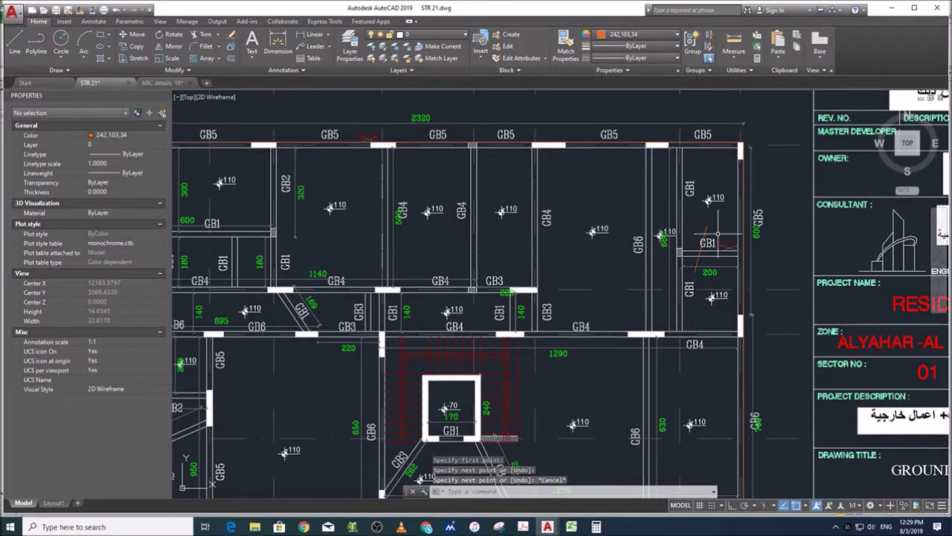
key("Return")
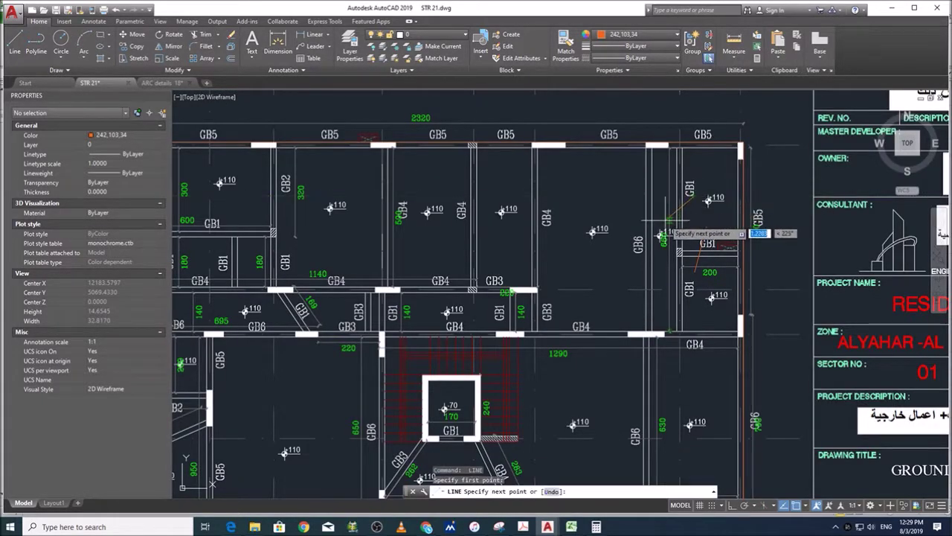
left_click(706, 226)
key("Escape")
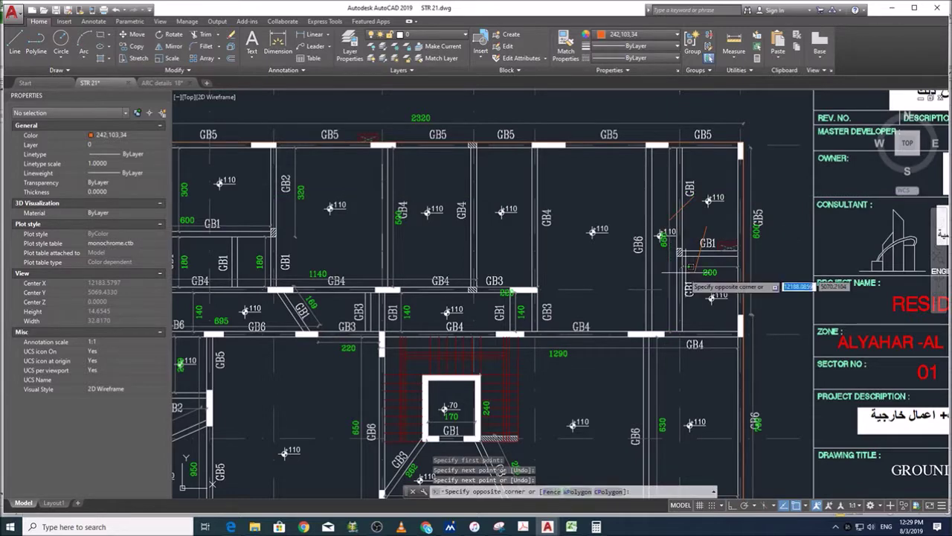
Step: Draw a short slanted line across the vertical GB1 beam below the 200 cm GB1 beam to mark it
double_click(691, 273)
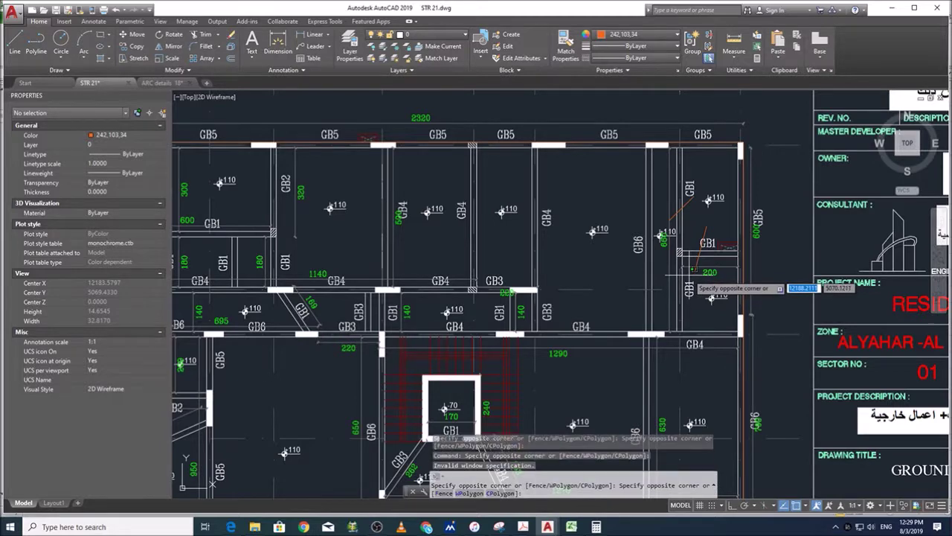
key("Escape")
type("l")
key("Return")
left_click(680, 284)
key("Escape")
key("Return")
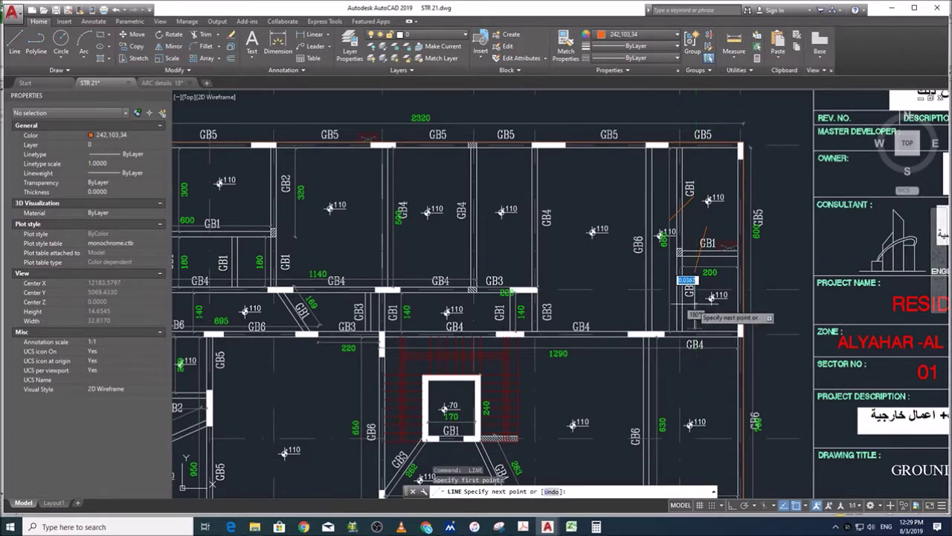
left_click(658, 316)
key("Escape")
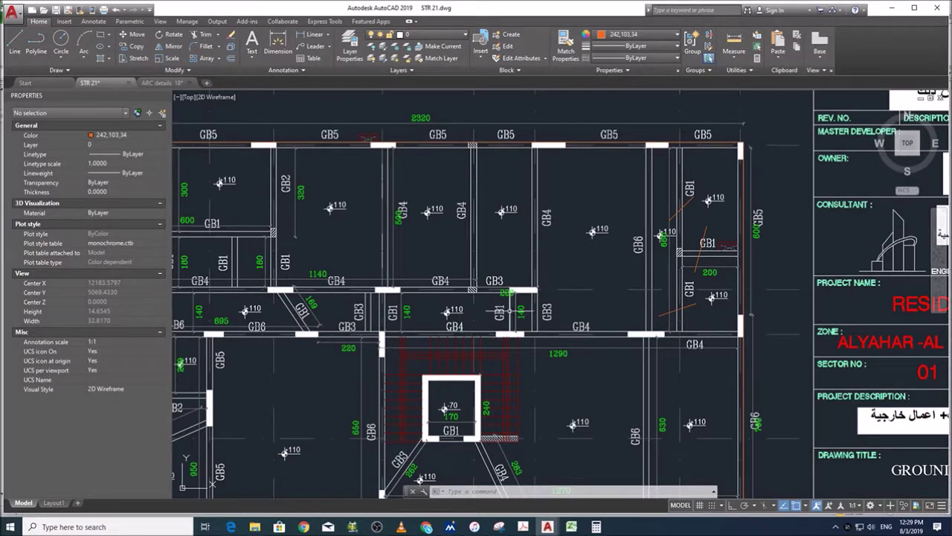
Step: Bring back the running sum in Calculator and review the GB1 beams across the ground beam layout
left_click(602, 528)
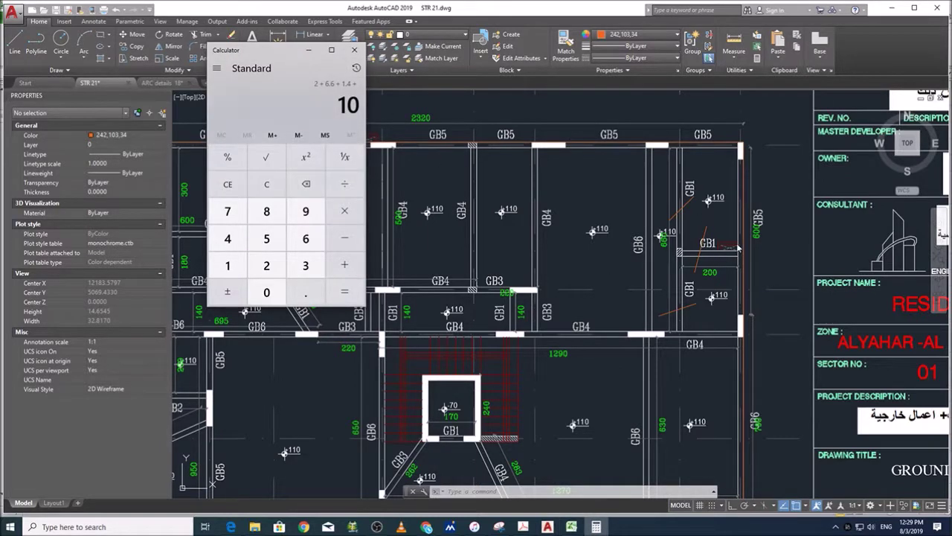
scroll(703, 247, "down", 6)
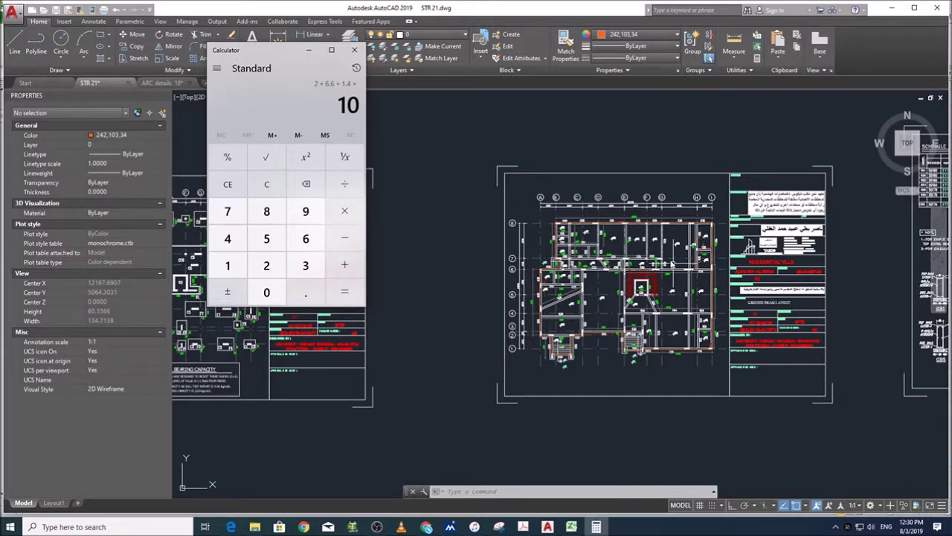
scroll(648, 271, "up", 6)
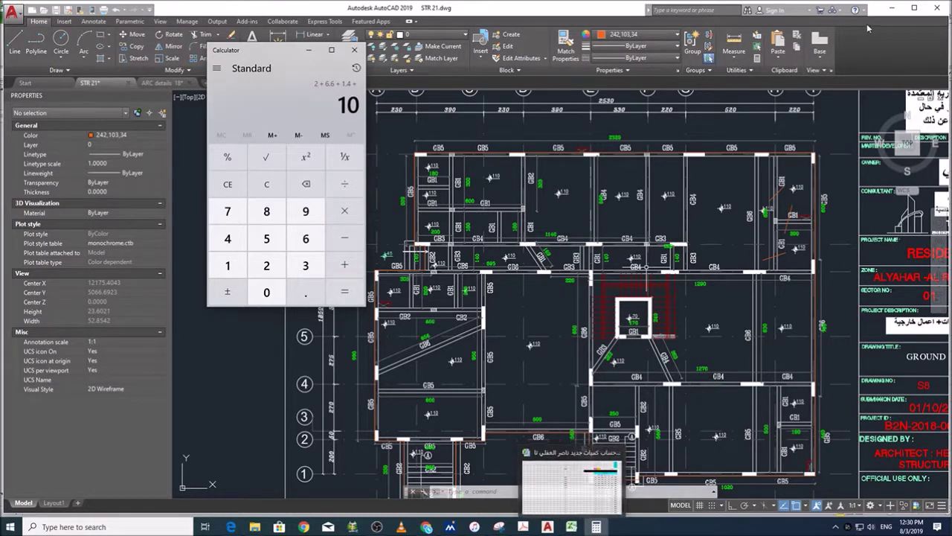
Step: Take the AutoCAD window out of full screen and narrow it so the Excel beam table shows beside the plan
left_click(916, 9)
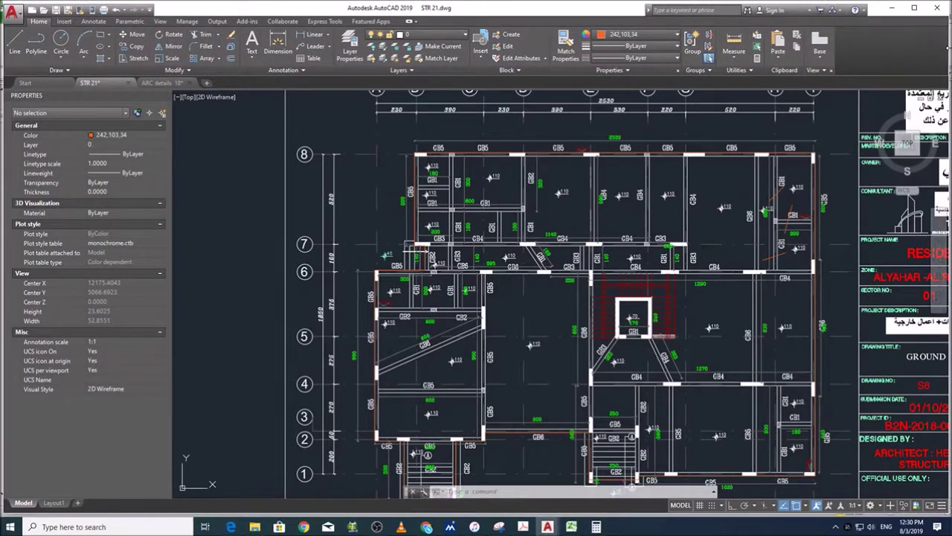
left_click(914, 7)
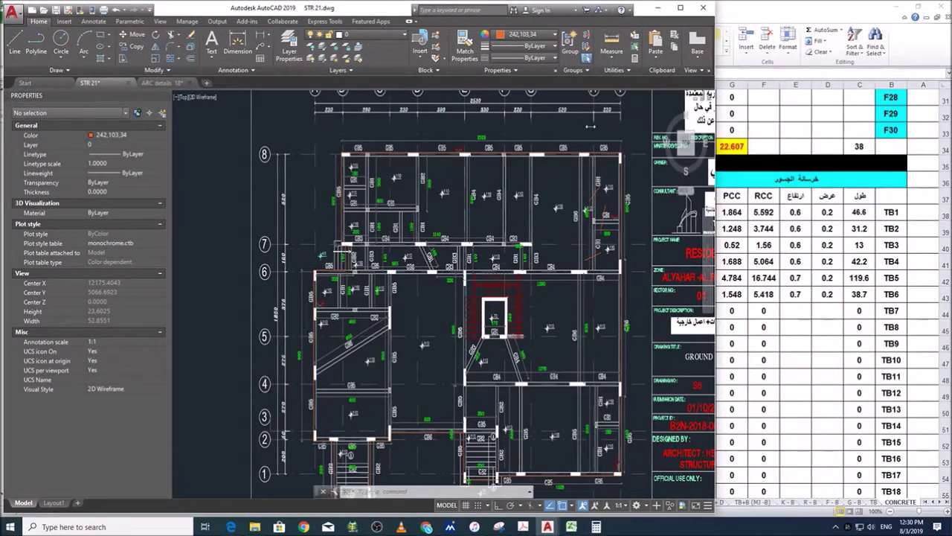
left_click_drag(590, 127, 585, 140)
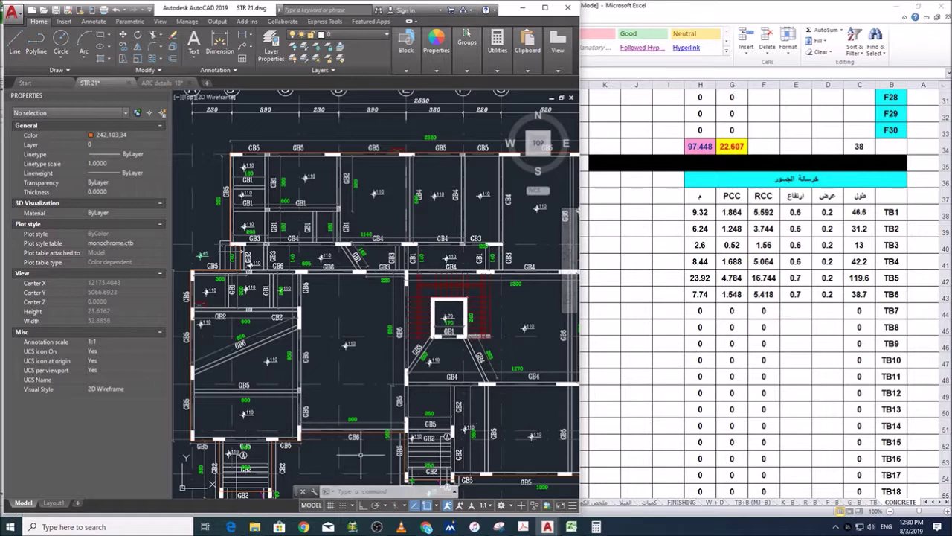
Step: Take the Excel workbook out of full screen and arrange it beside a slightly widened AutoCAD window
left_click(918, 7)
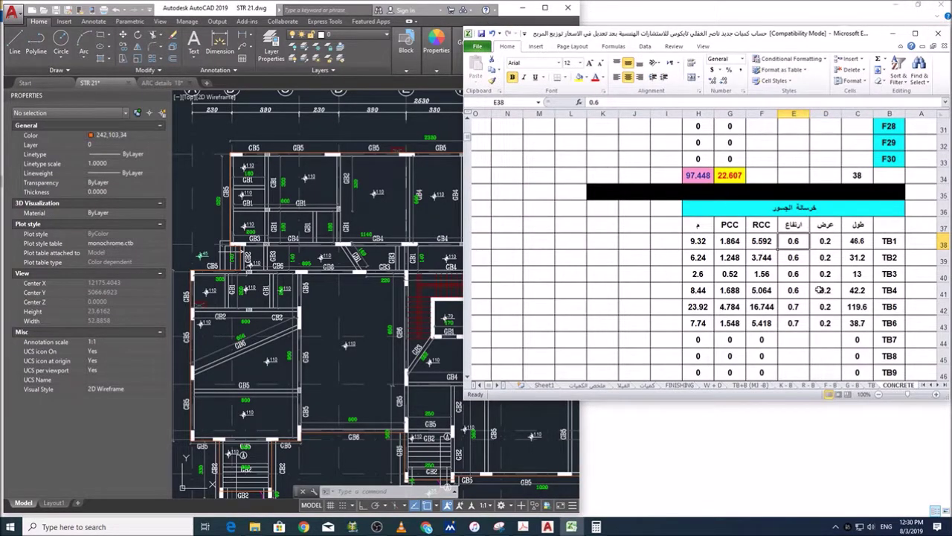
mouse_move(585, 34)
left_mouse_down()
mouse_move(722, 90)
mouse_move(732, 76)
left_mouse_up()
left_click_drag(583, 140, 627, 147)
left_click_drag(746, 78, 667, 76)
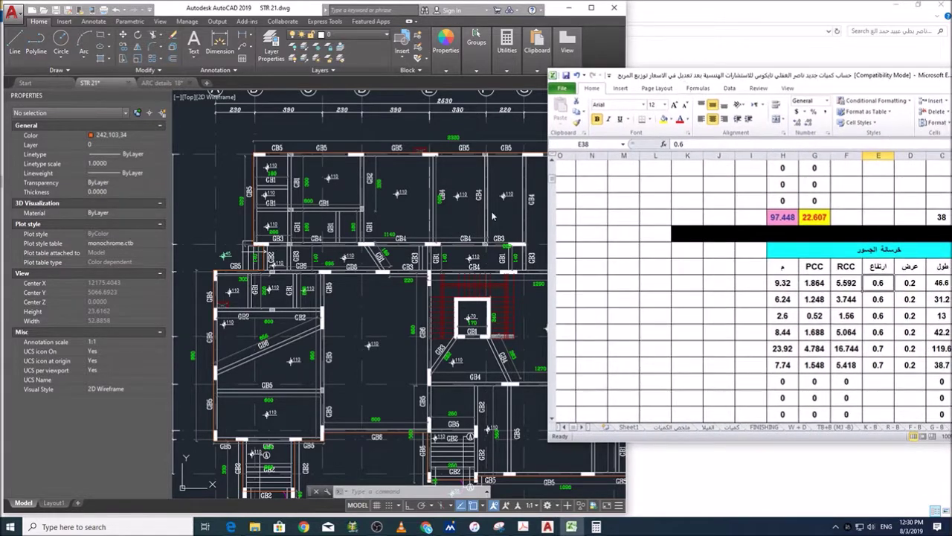
Step: Show the eastern part of the ground beam plan and shift the Excel window until the beam names TB1 to TB9 show
left_click(465, 313)
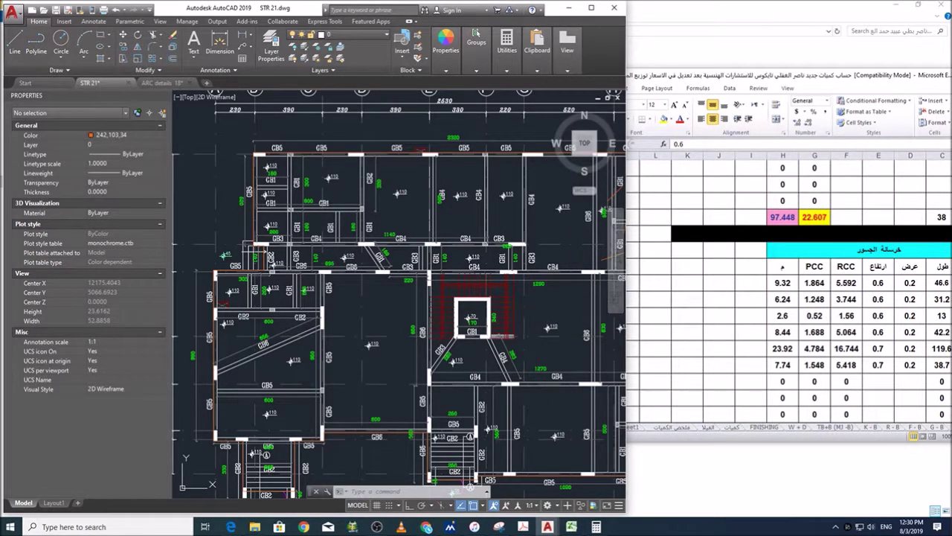
mouse_move(427, 339)
middle_mouse_down()
mouse_move(432, 330)
mouse_move(210, 373)
mouse_move(273, 319)
mouse_move(282, 325)
middle_mouse_up()
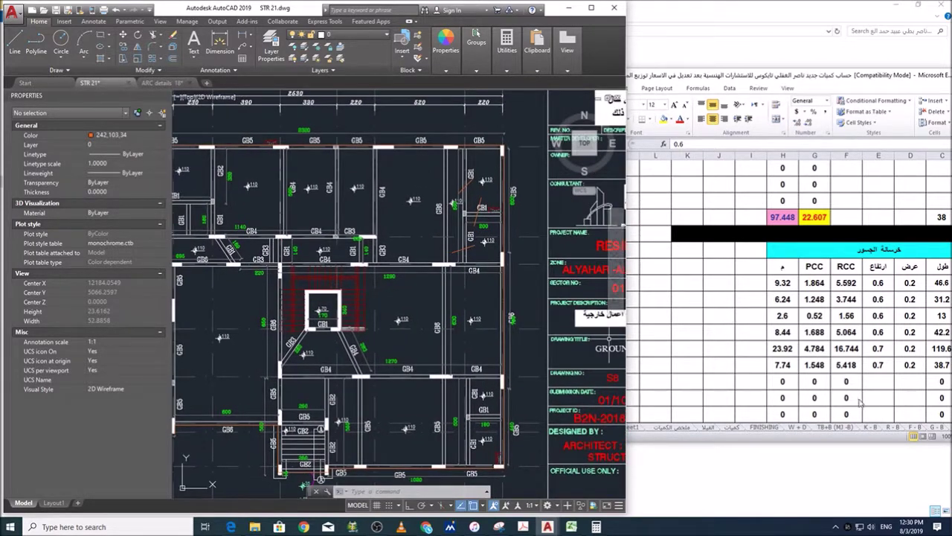
left_click(886, 80)
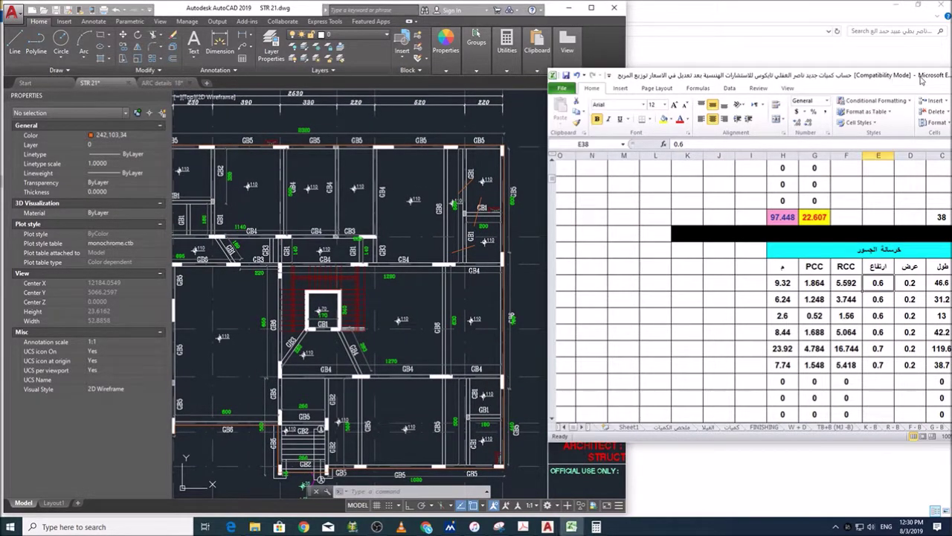
left_click_drag(922, 81, 847, 89)
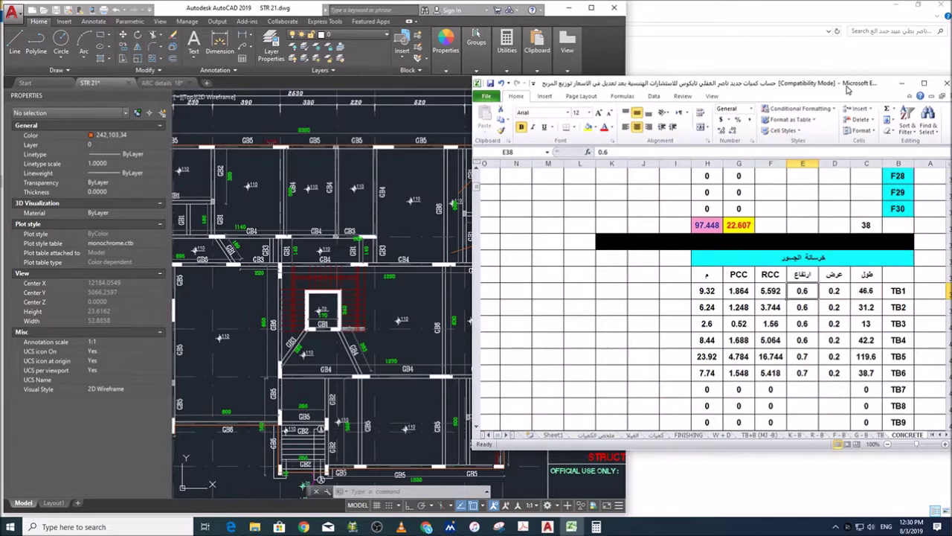
left_click(924, 82)
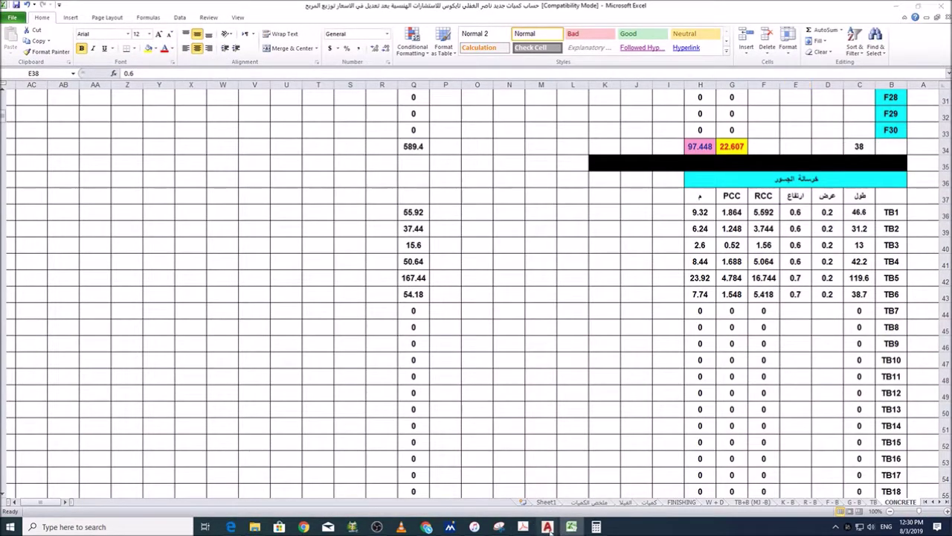
mouse_move(551, 526)
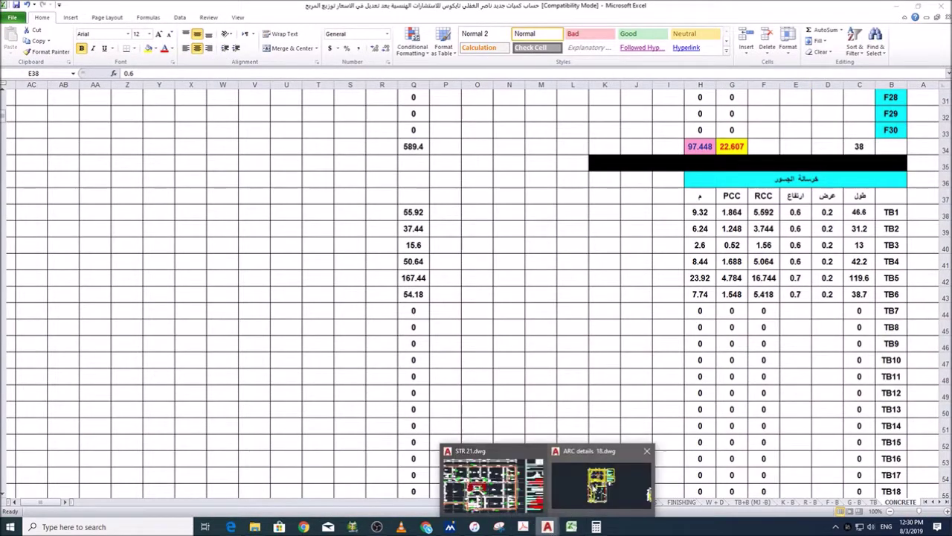
left_click(925, 7)
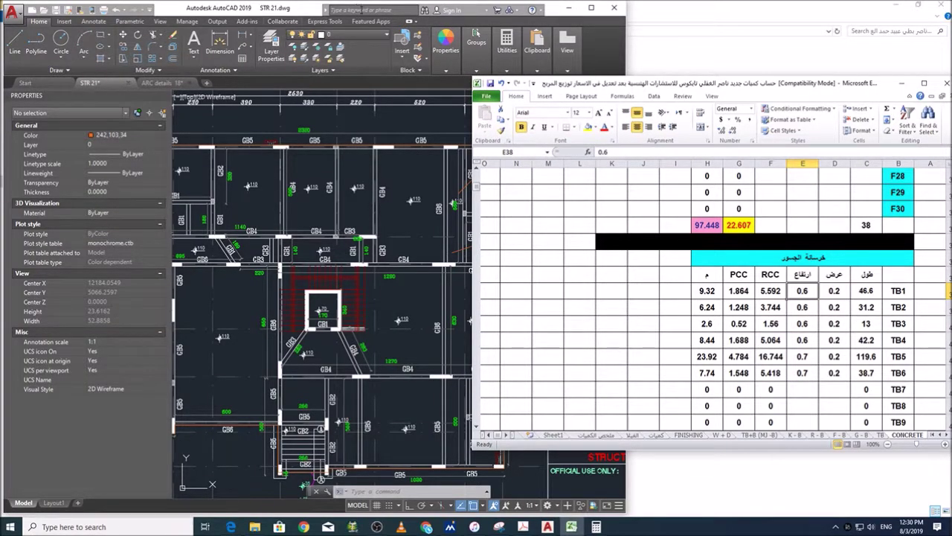
Step: Place the AutoCAD and Excel windows side by side, and extend the Excel window's height to show more beam rows
left_click(554, 15)
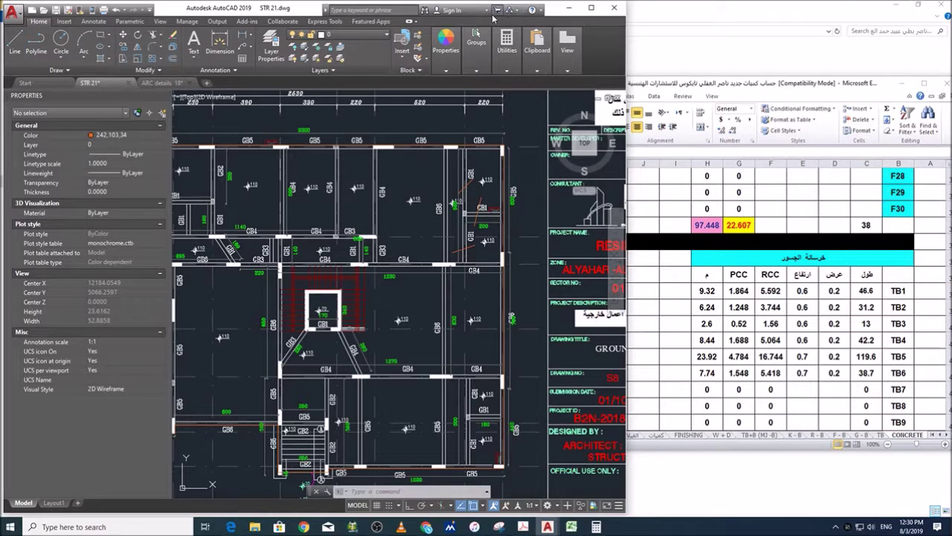
left_click_drag(554, 13, 377, 10)
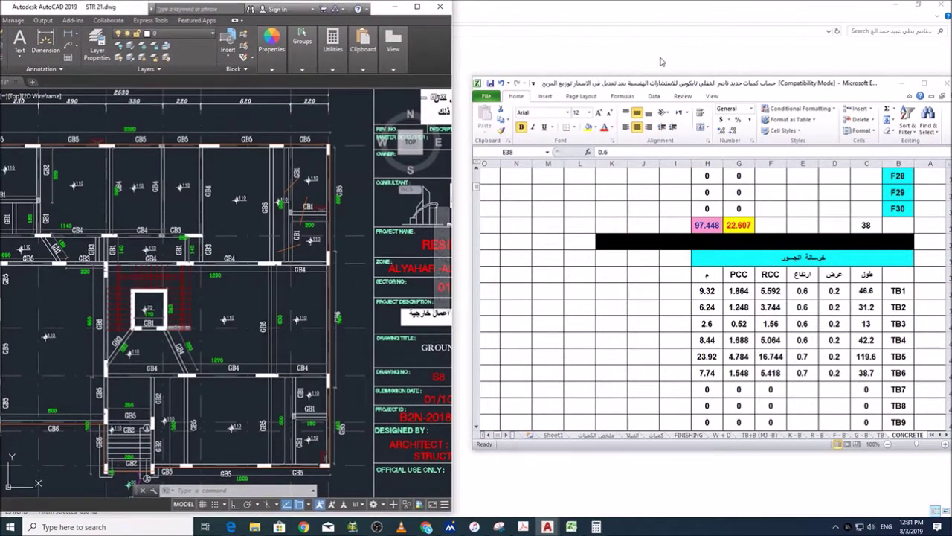
left_click_drag(704, 87, 668, 45)
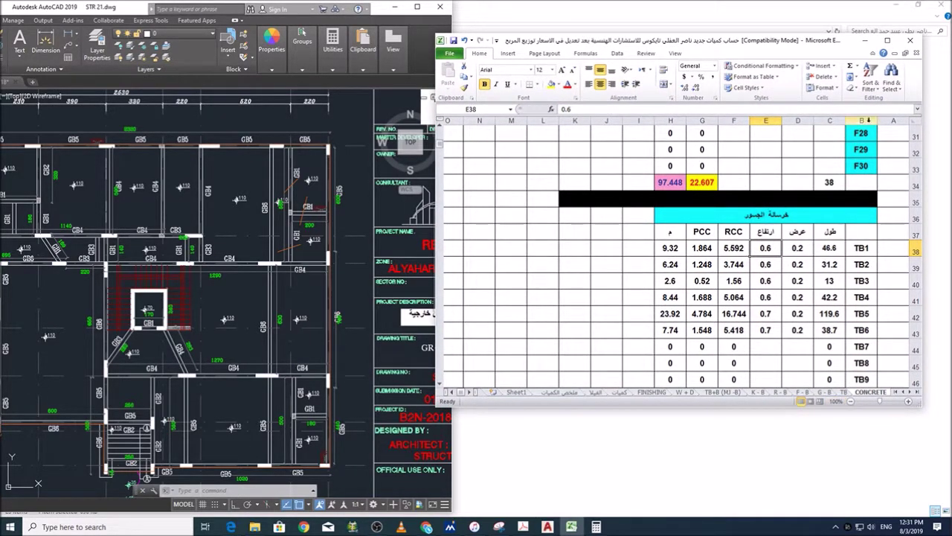
left_click_drag(781, 407, 793, 467)
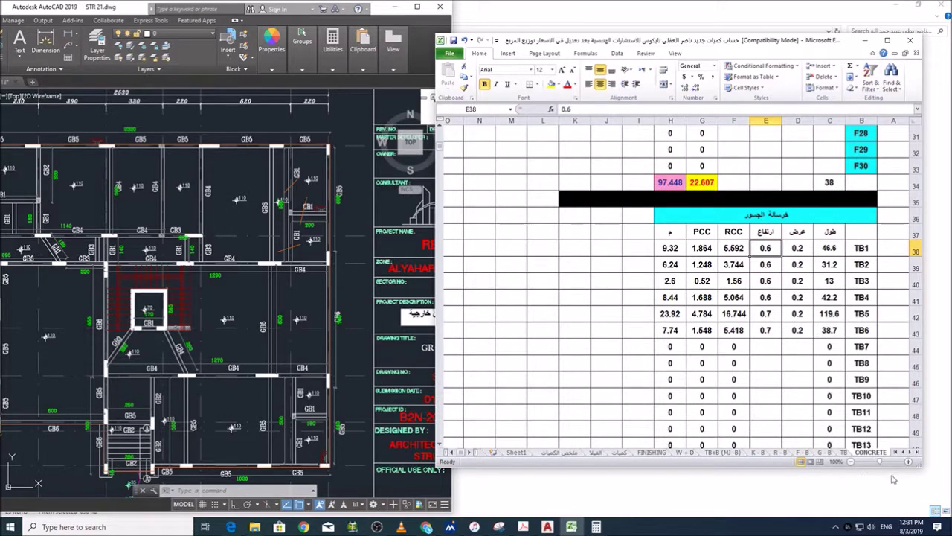
Step: Switch to the TB sheet and go through the individual beam lengths listed under TB1
left_click(843, 451)
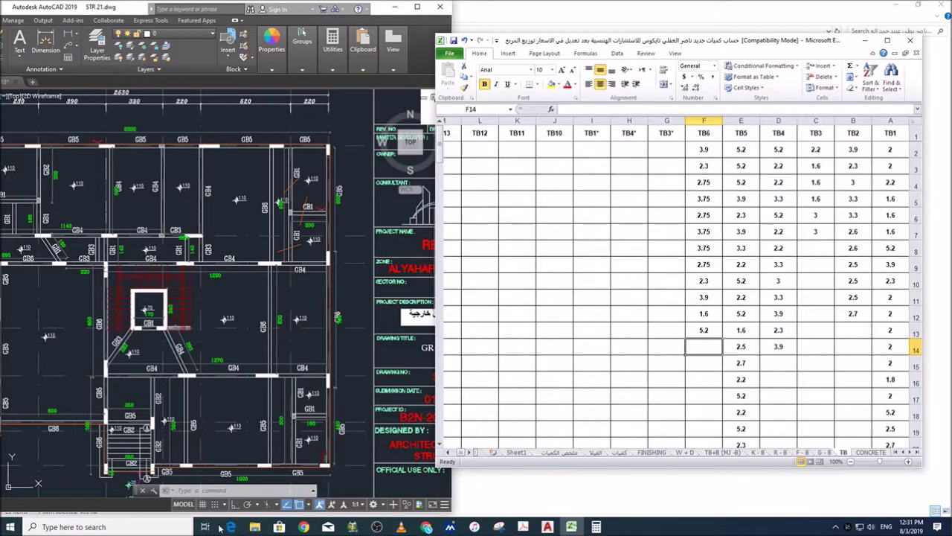
left_click(902, 148)
left_click(900, 166)
left_click(898, 198)
left_click(895, 230)
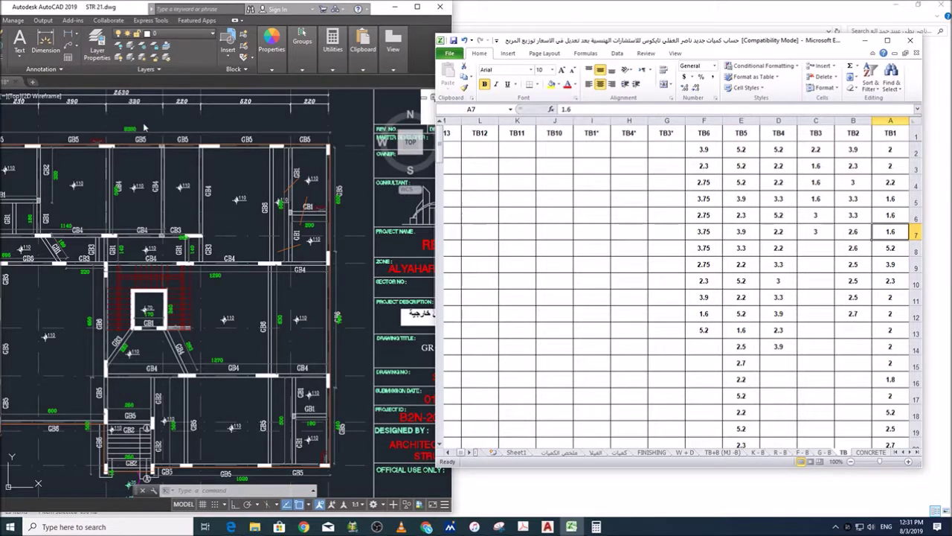
Step: Return to the AutoCAD plan, check the running GB1 sum in Calculator and put Calculator away again
left_click(311, 215)
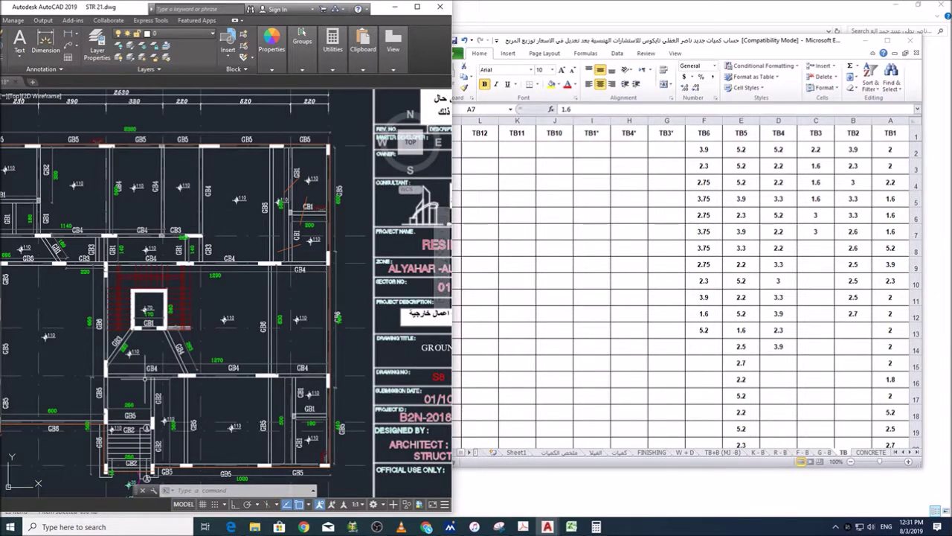
left_click(596, 527)
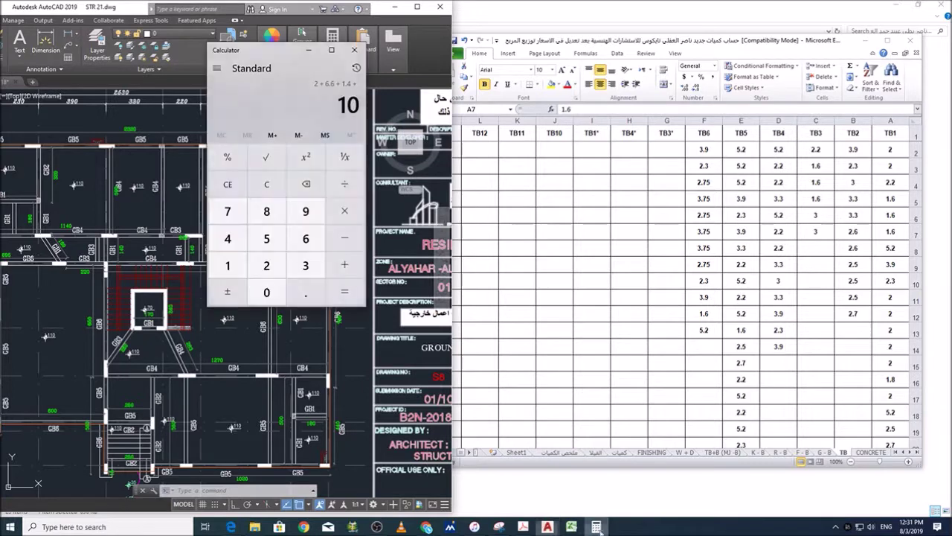
left_click(309, 51)
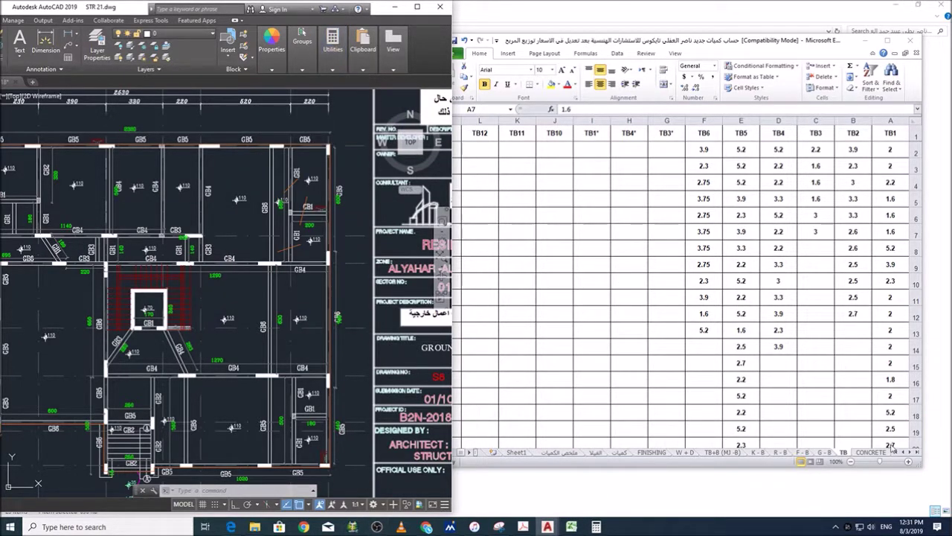
Step: Examine how the TB1 length in C38 of the CONCRETE sheet draws on the TB1 column of the TB sheet
left_click(881, 459)
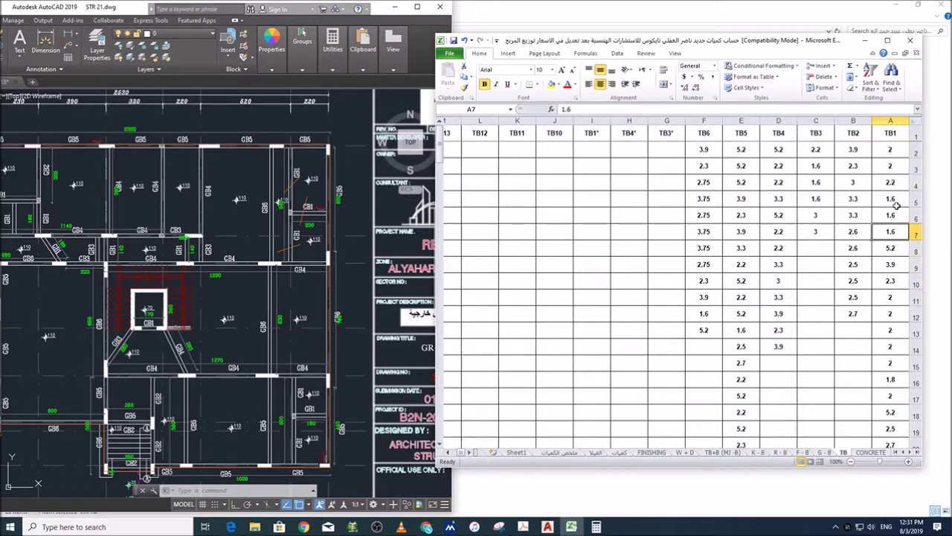
left_click(871, 452)
left_click(830, 251)
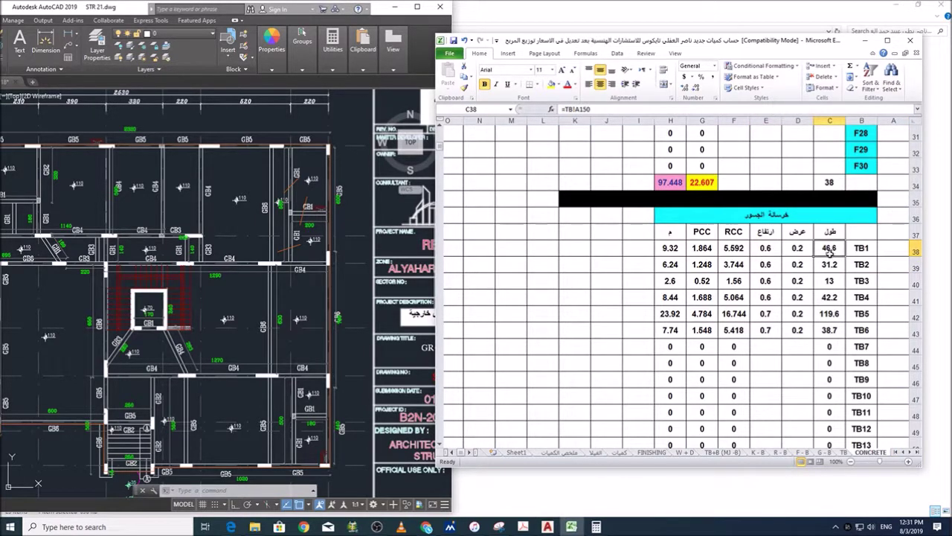
left_click(846, 452)
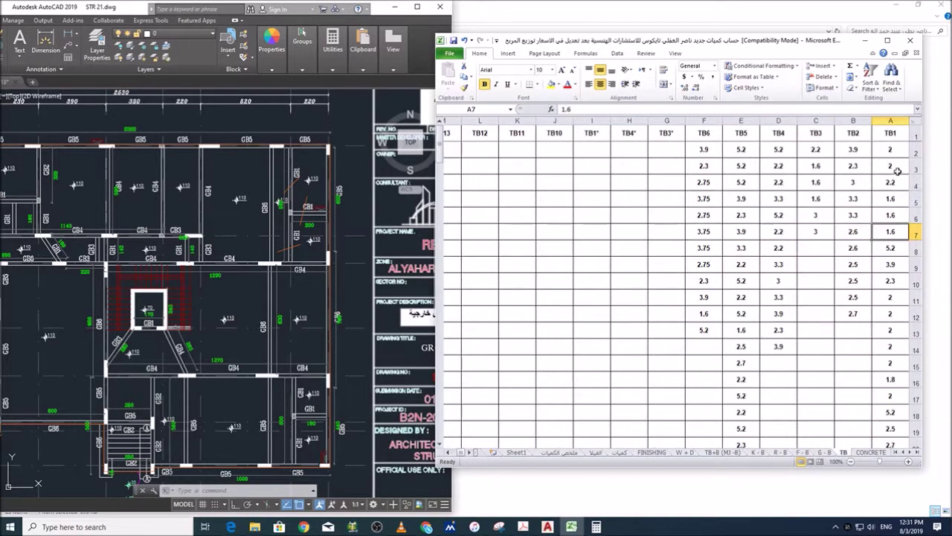
left_click(867, 444)
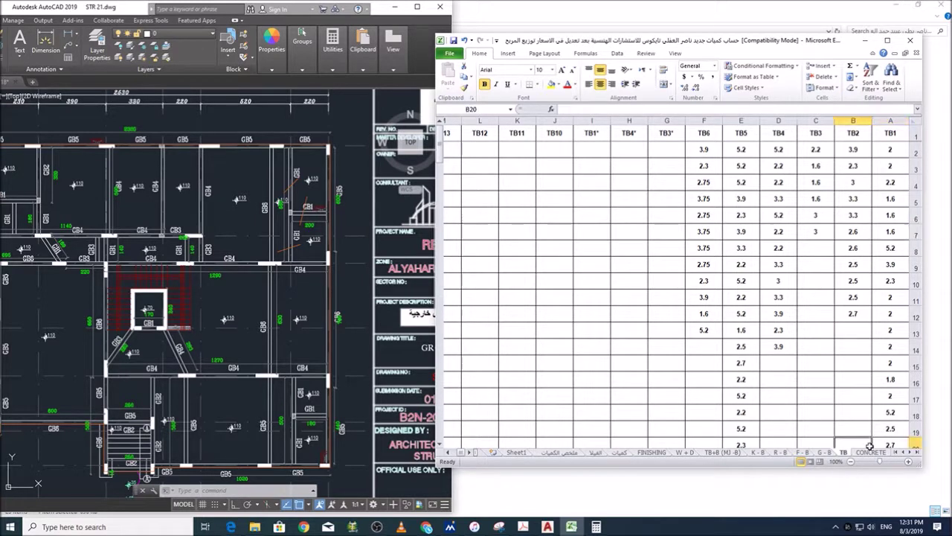
left_click(871, 451)
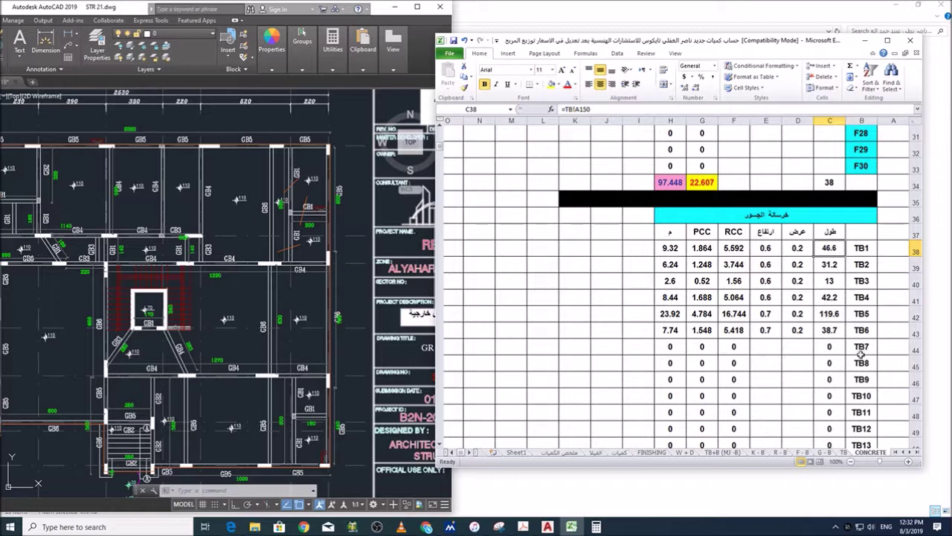
Step: On the TB sheet, fill the TB6 header into cell G1 so that column is headed TB7
left_click(843, 452)
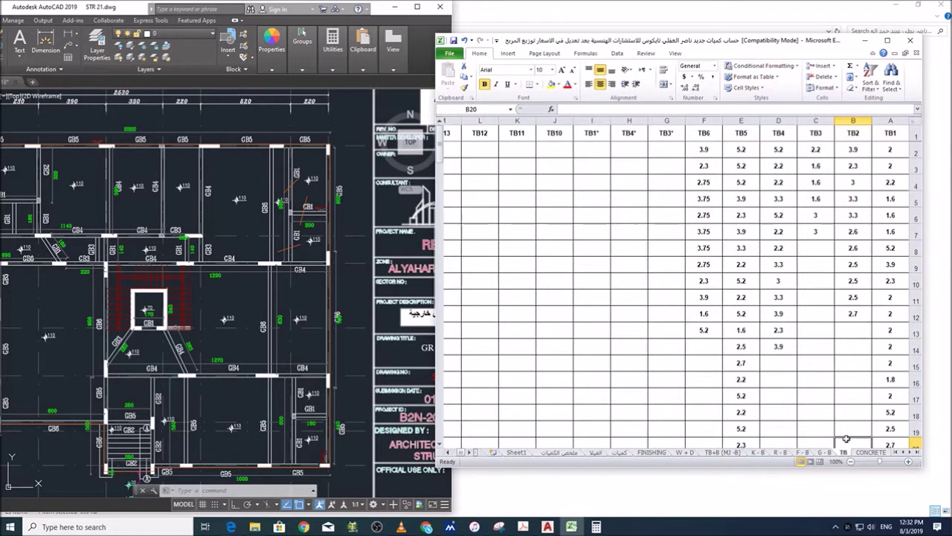
left_click(686, 134)
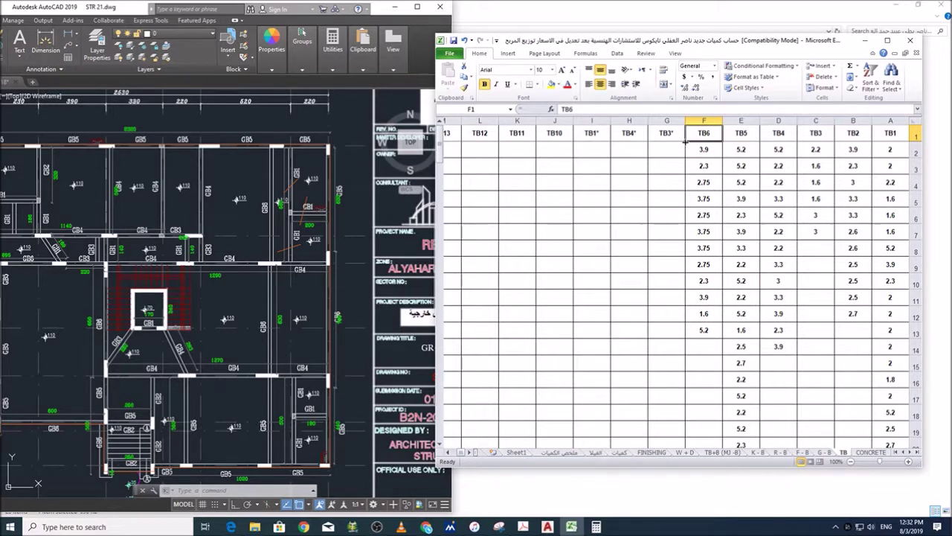
left_click_drag(685, 142, 666, 151)
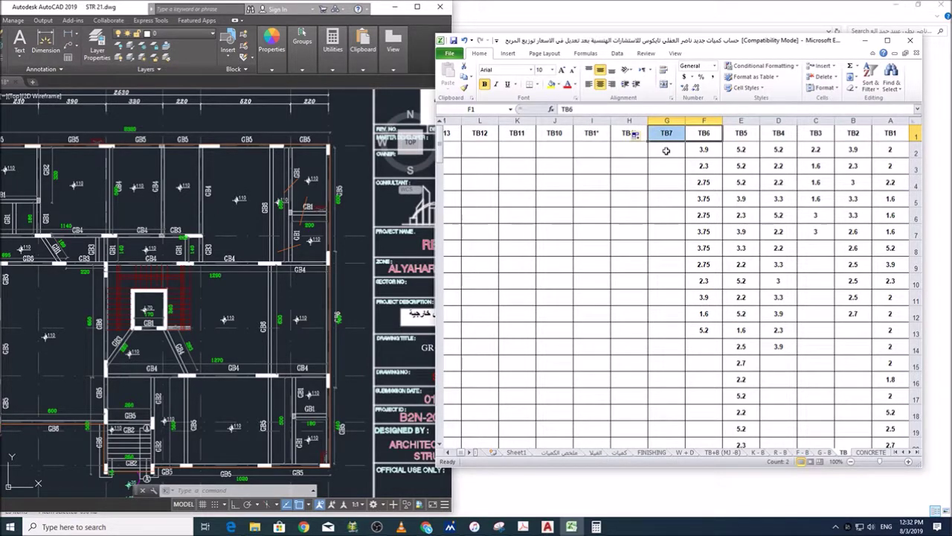
Step: Enter trial TB7 lengths of 10 in G2 and 5 in G3, checking the TB7 row on the CONCRETE sheet after each
left_click(667, 151)
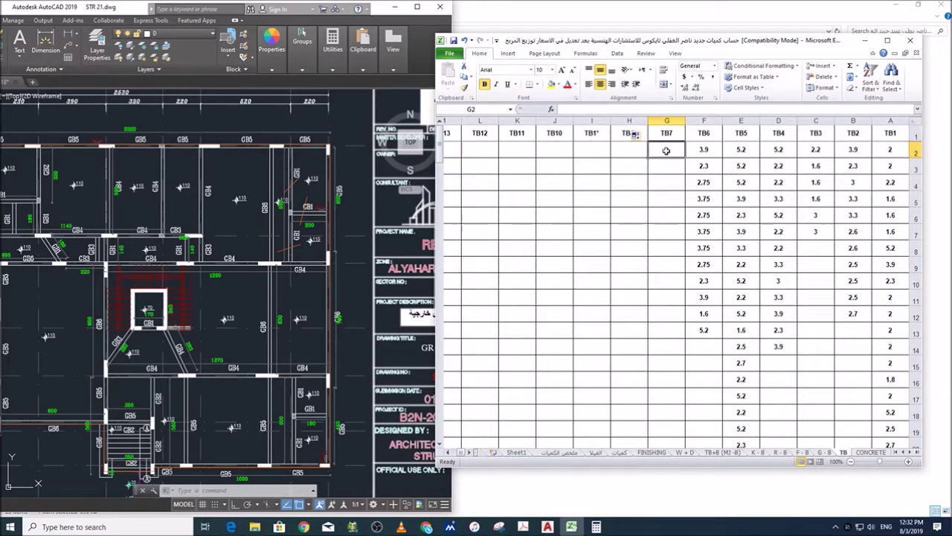
type("10")
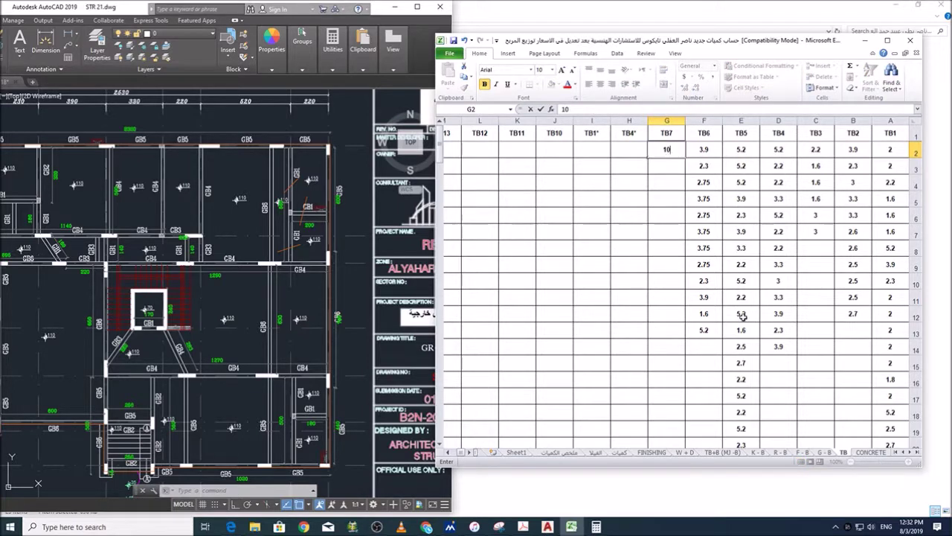
left_click(870, 453)
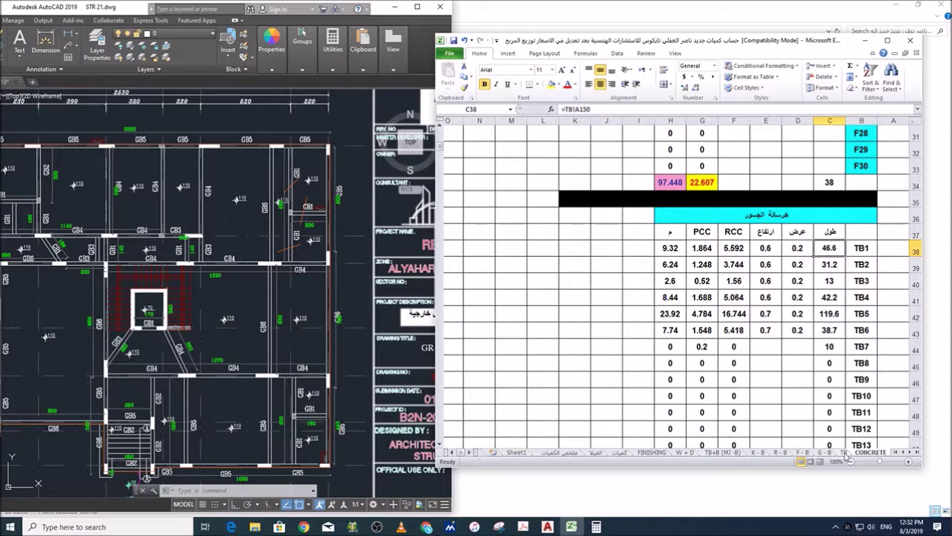
left_click(844, 452)
left_click(666, 168)
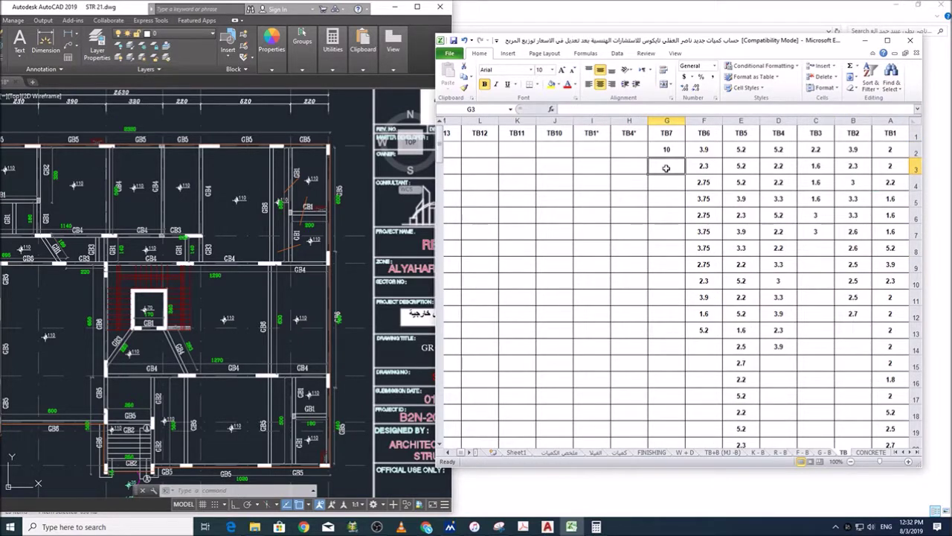
type("5")
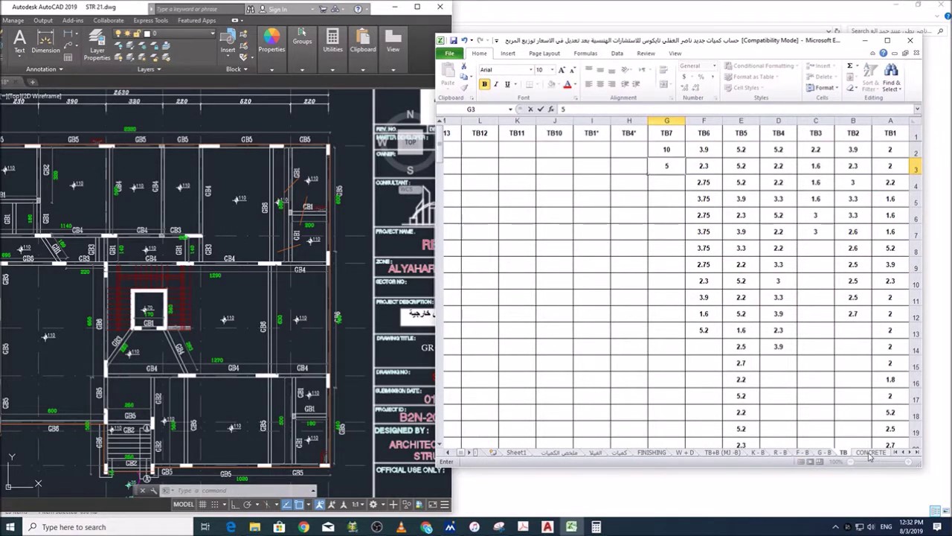
left_click(871, 453)
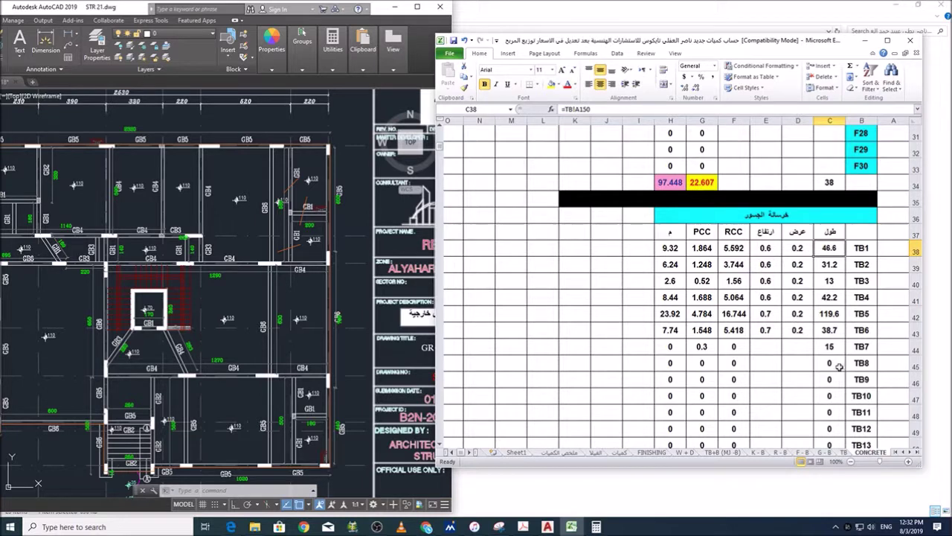
Step: Add a third trial TB7 length of 3 in G4 of the TB sheet and check the TB7 row on the CONCRETE sheet
left_click(843, 452)
left_click(669, 183)
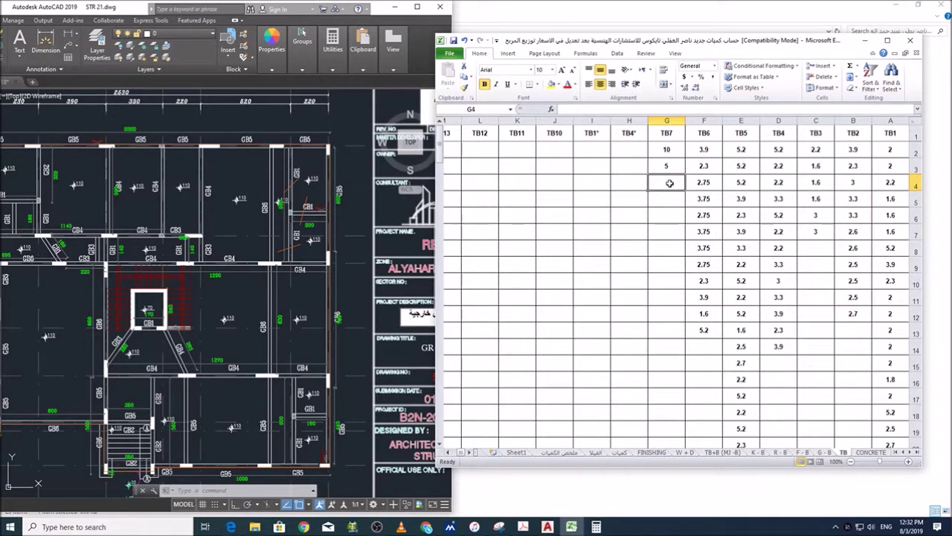
type("3")
left_click(863, 453)
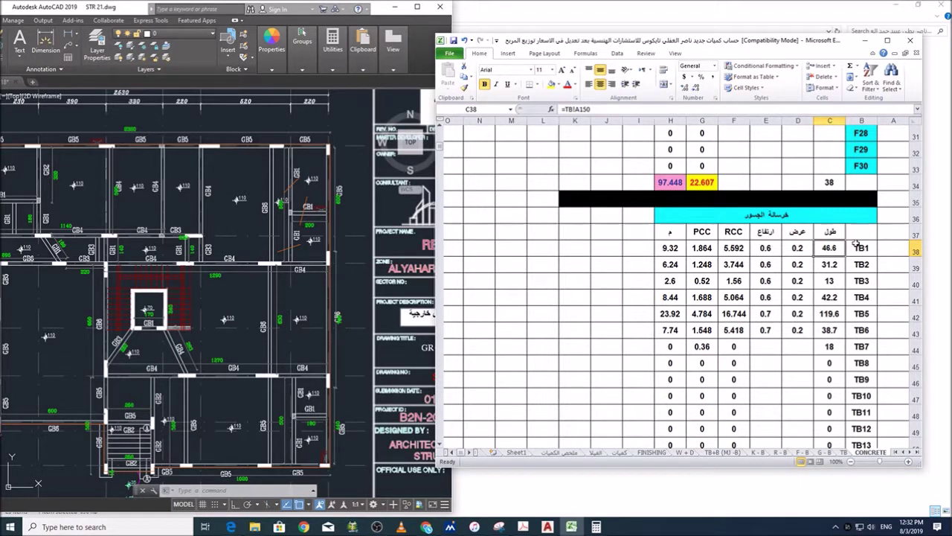
Step: Clear the trial TB7 lengths from G2:G5 on the TB sheet
left_click(842, 452)
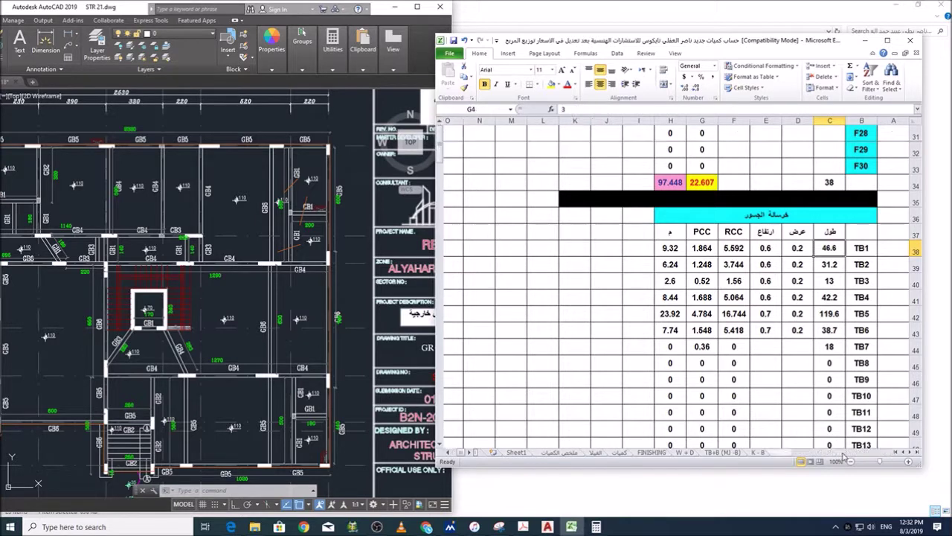
left_click(667, 150)
left_click_drag(667, 150, 671, 209)
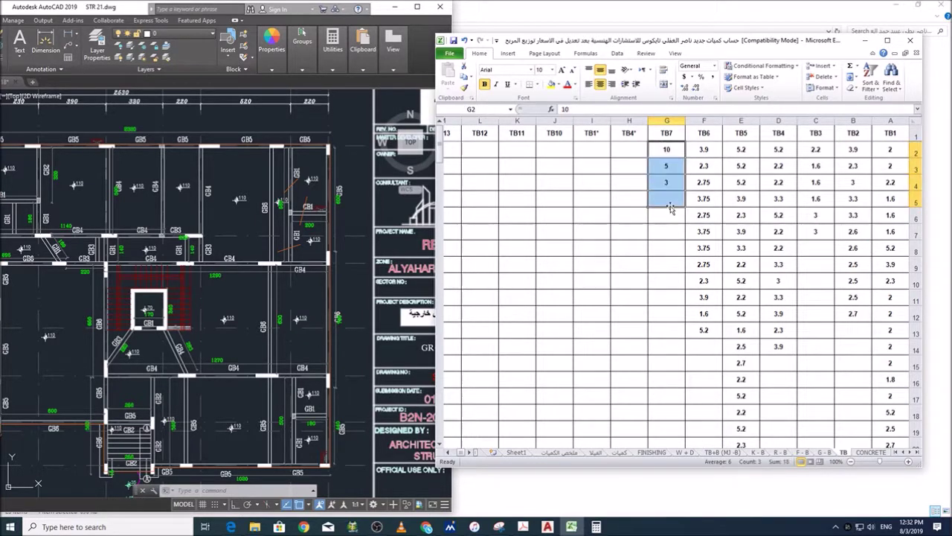
key("Delete")
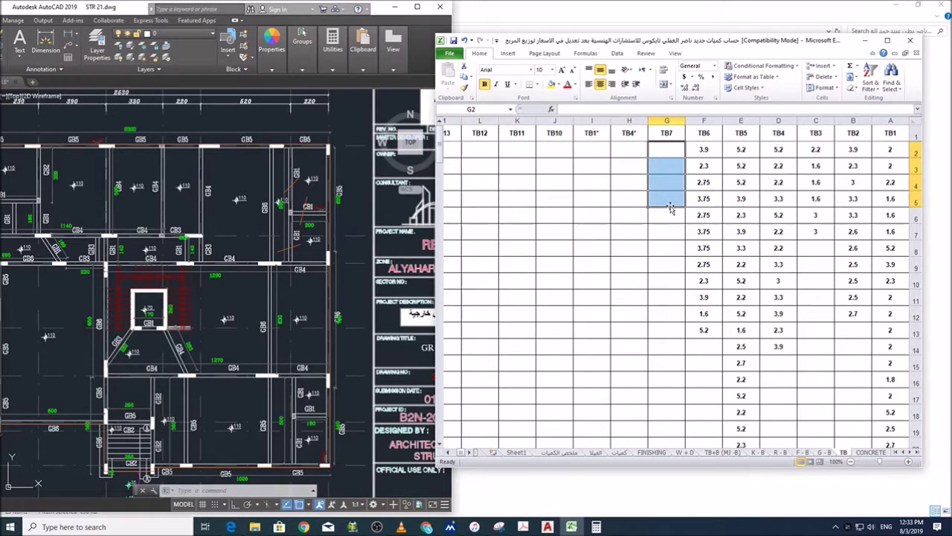
Step: From the CONCRETE sheet, switch to the AutoCAD drawing and read the GB1 to GB6 dimensions in the schedule of ground beams
left_click(871, 453)
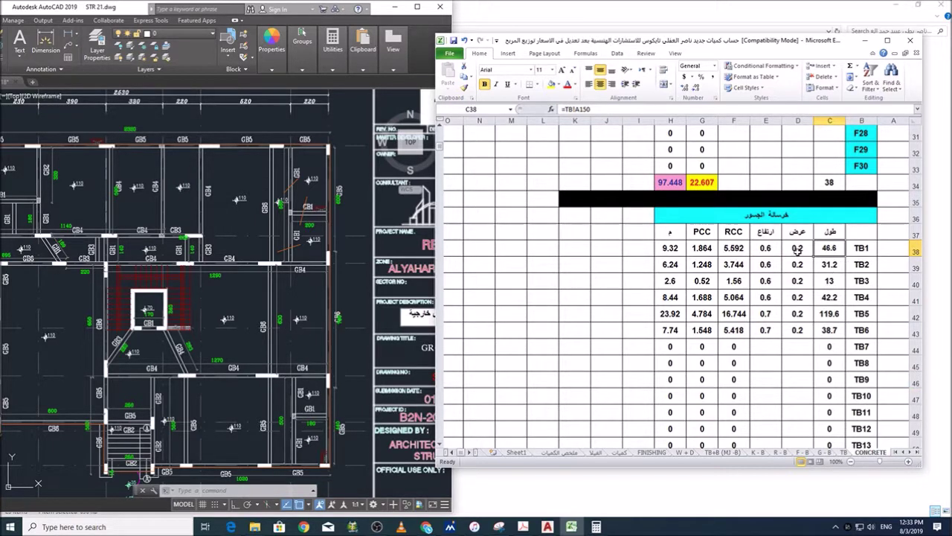
left_click(360, 244)
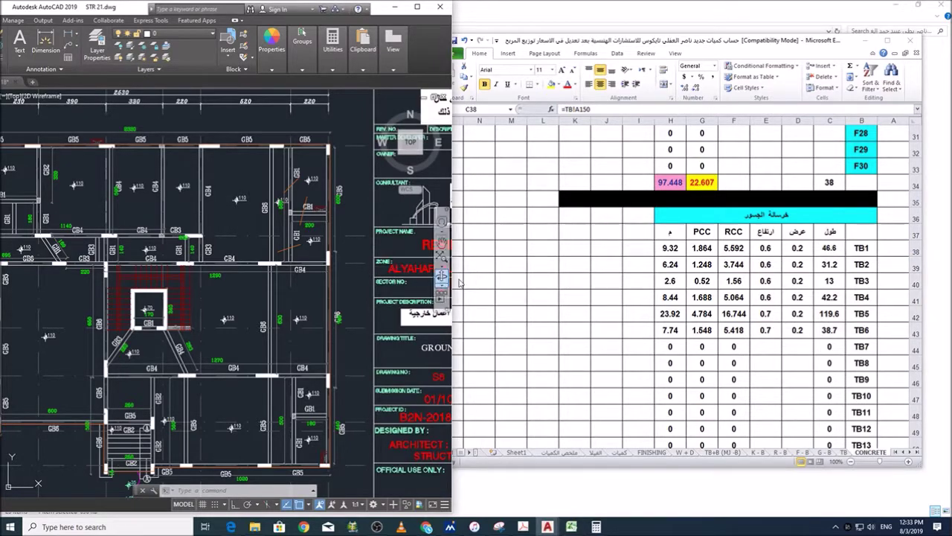
left_click(418, 9)
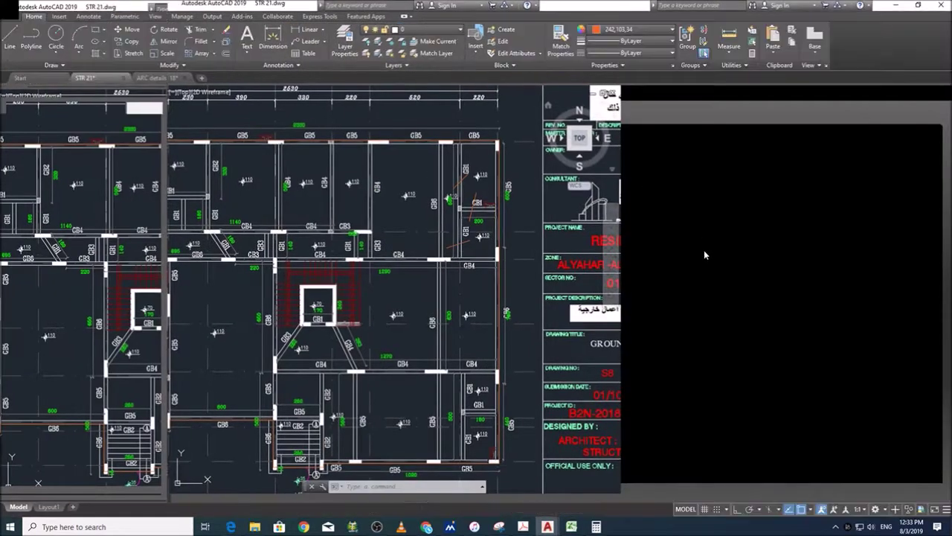
scroll(704, 256, "down", 3)
scroll(674, 236, "down", 4)
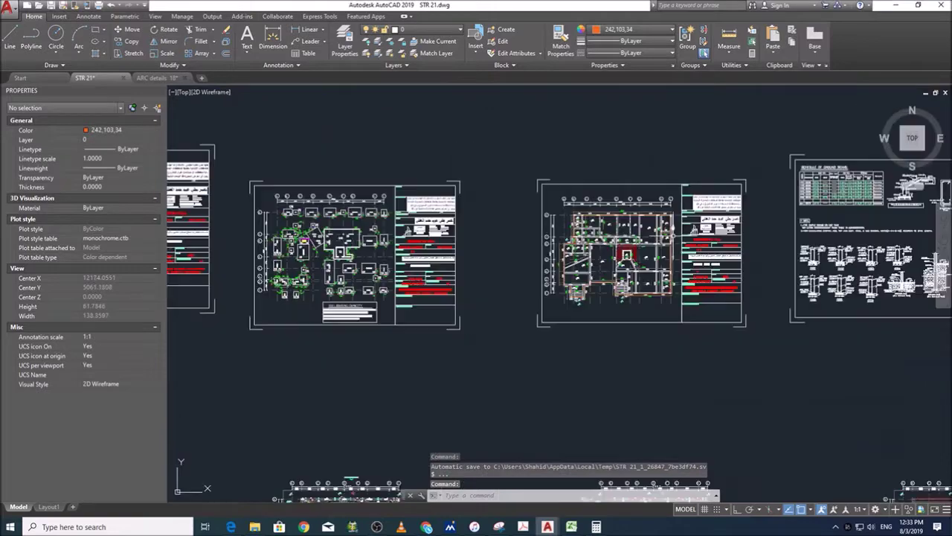
scroll(832, 268, "up", 4)
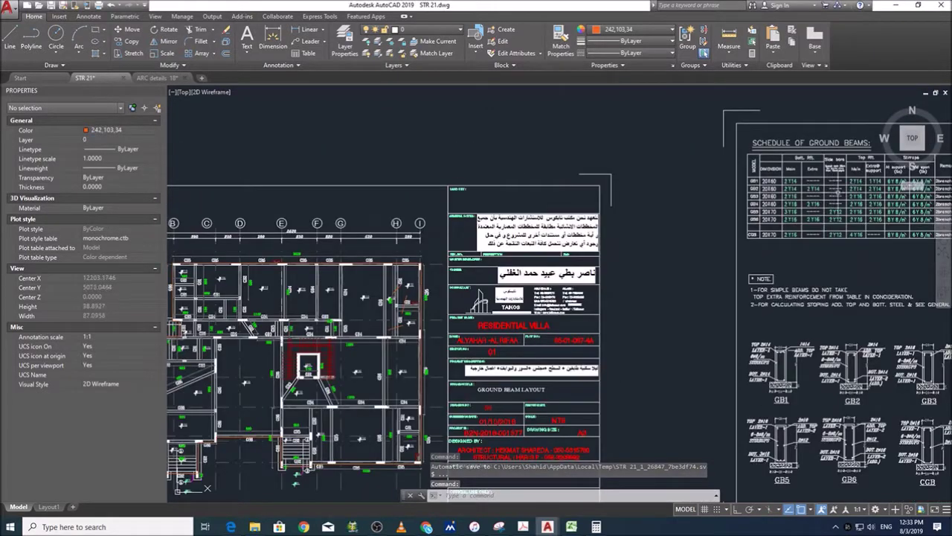
middle_click_drag(837, 269, 632, 316)
scroll(560, 225, "up", 4)
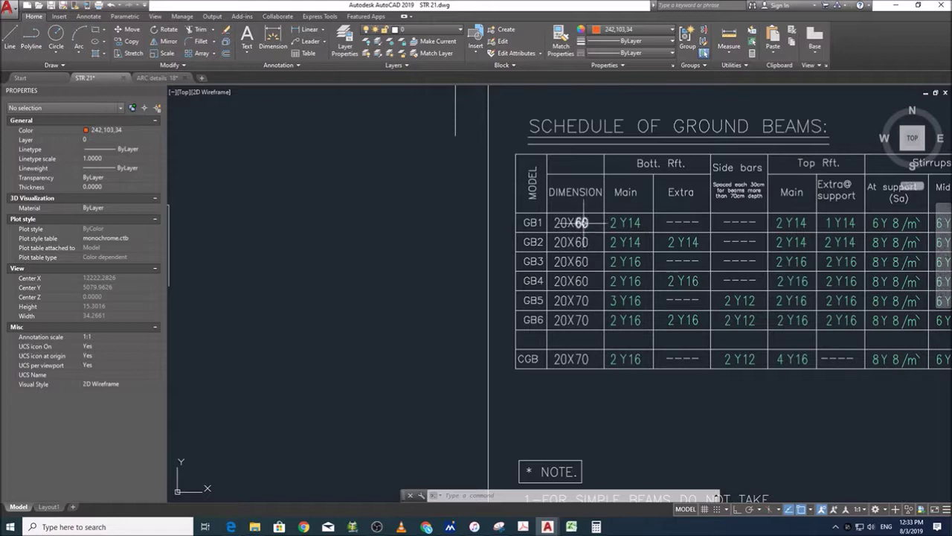
scroll(537, 248, "up", 2)
scroll(560, 226, "down", 5)
scroll(551, 238, "up", 5)
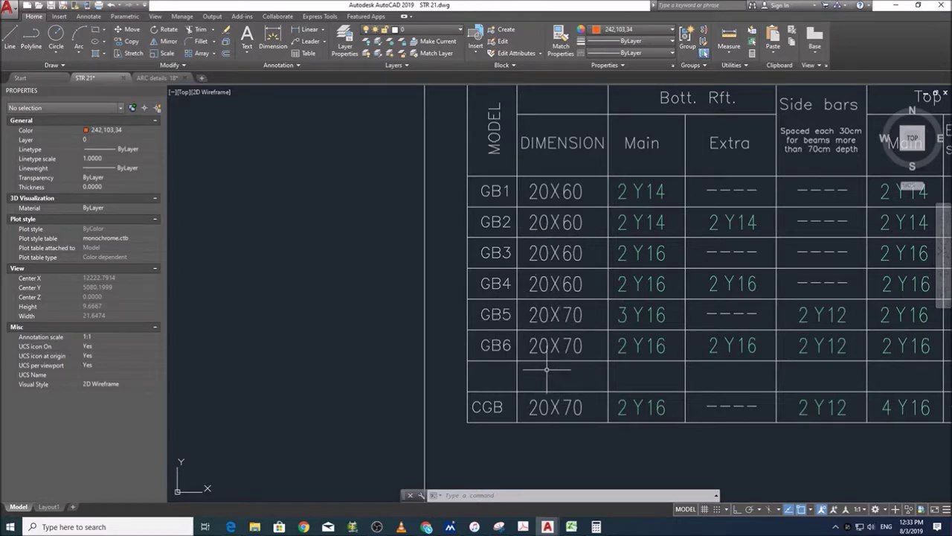
Step: Back in Excel, check the RCC and PCC formulas of the TB1 row on CONCRETE and view the column neck table further down
left_click(571, 527)
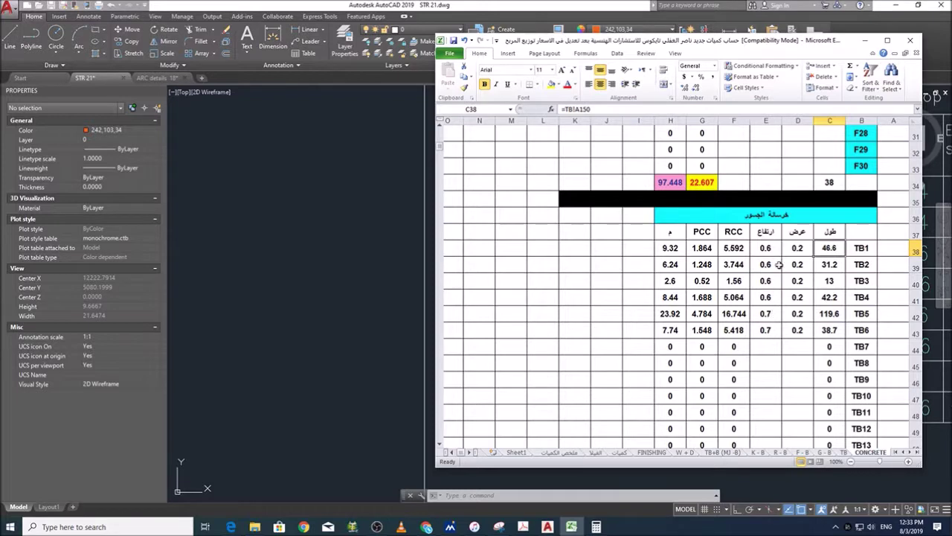
left_click(738, 249)
left_click(705, 253)
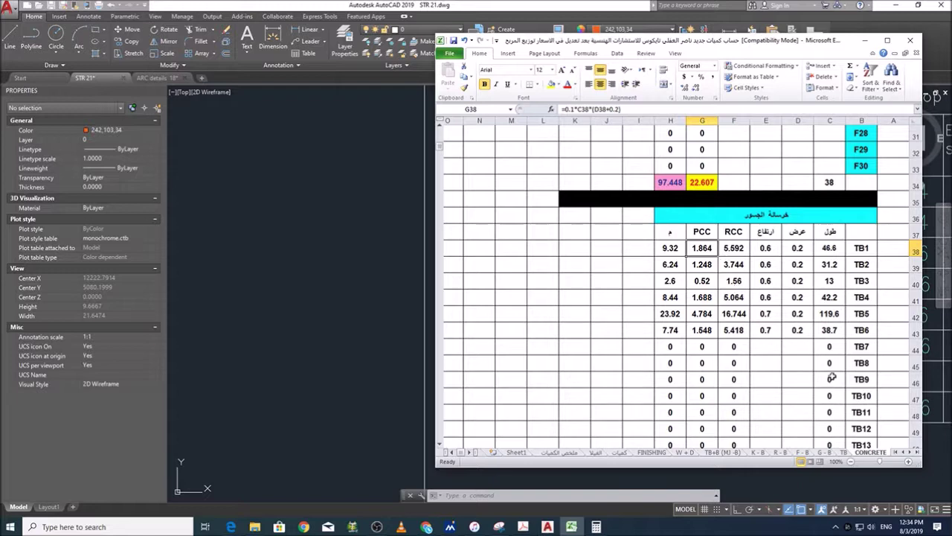
scroll(831, 316, "down", 3)
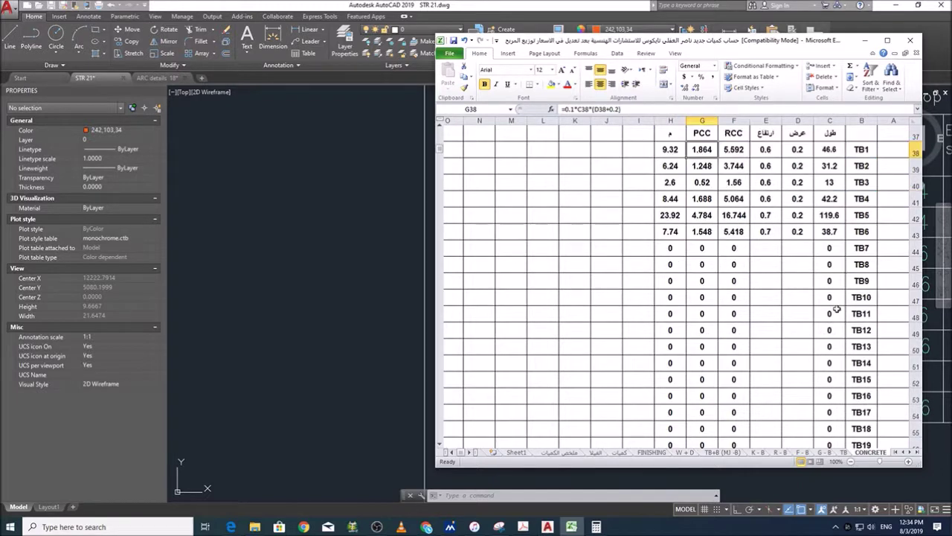
scroll(777, 325, "down", 8)
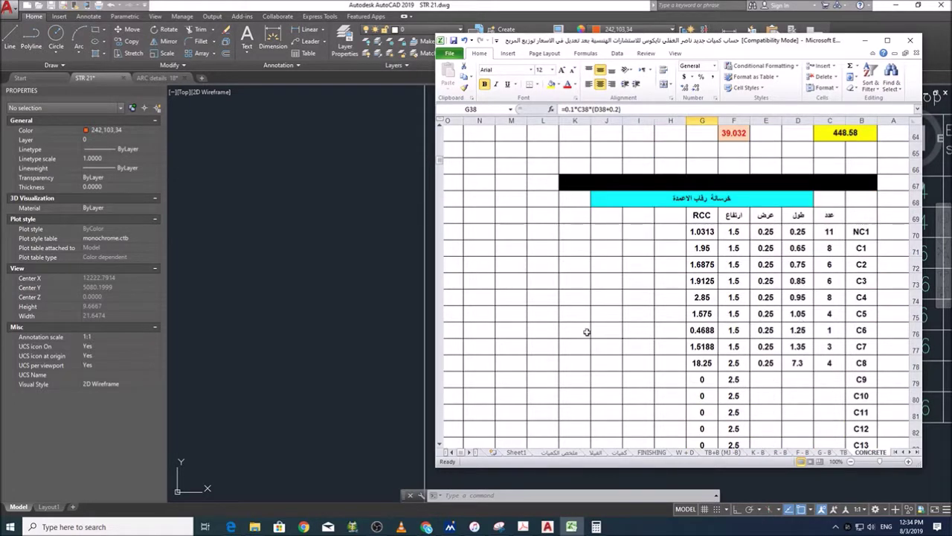
Step: Return to AutoCAD and find the G.F column layout among the structural sheets of STR 21
left_click(366, 338)
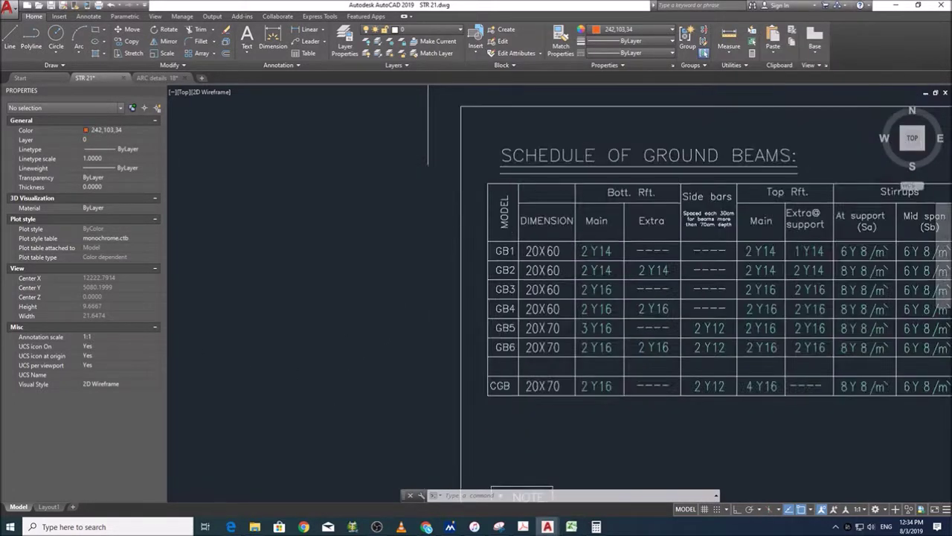
scroll(528, 342, "down", 8)
scroll(621, 256, "down", 2)
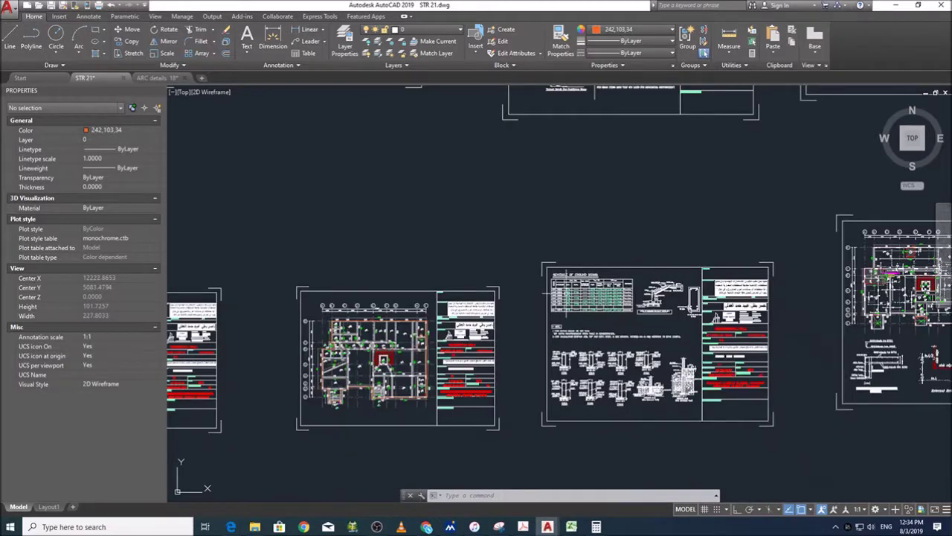
scroll(595, 275, "down", 2)
scroll(819, 321, "down", 4)
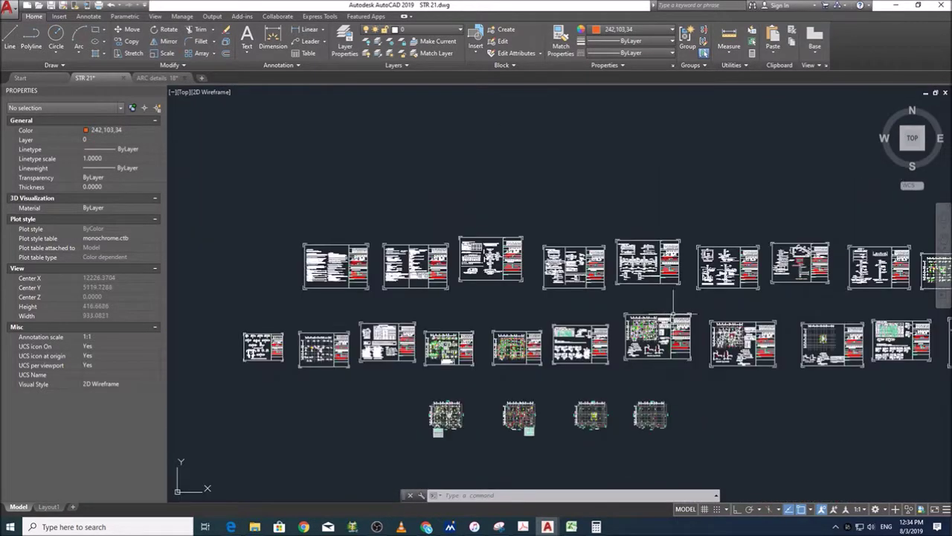
mouse_move(819, 313)
middle_mouse_down()
mouse_move(566, 322)
mouse_move(485, 337)
middle_mouse_up()
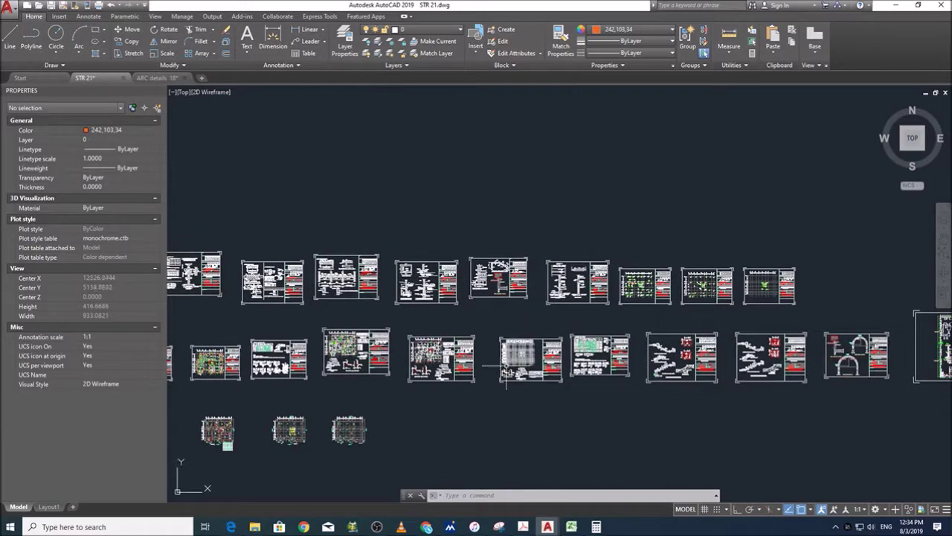
scroll(644, 285, "up", 10)
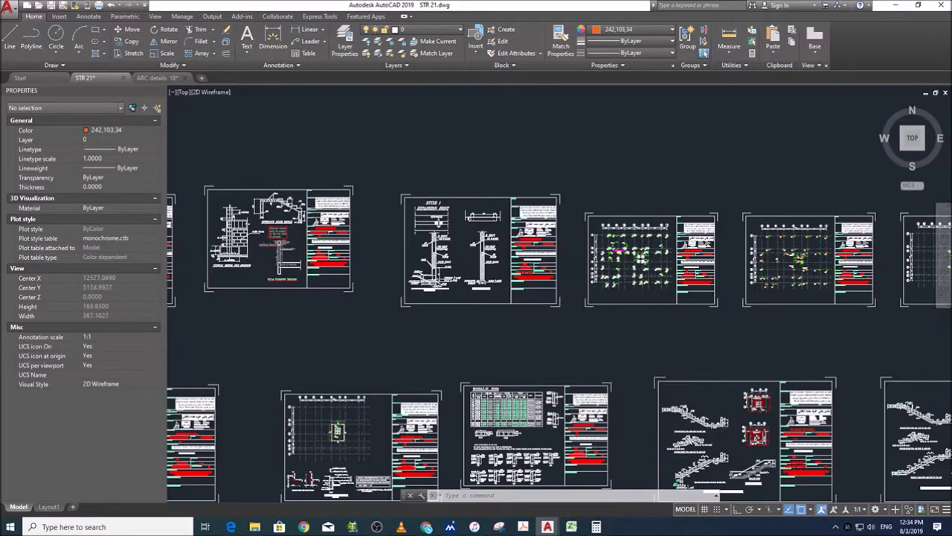
scroll(649, 224, "up", 2)
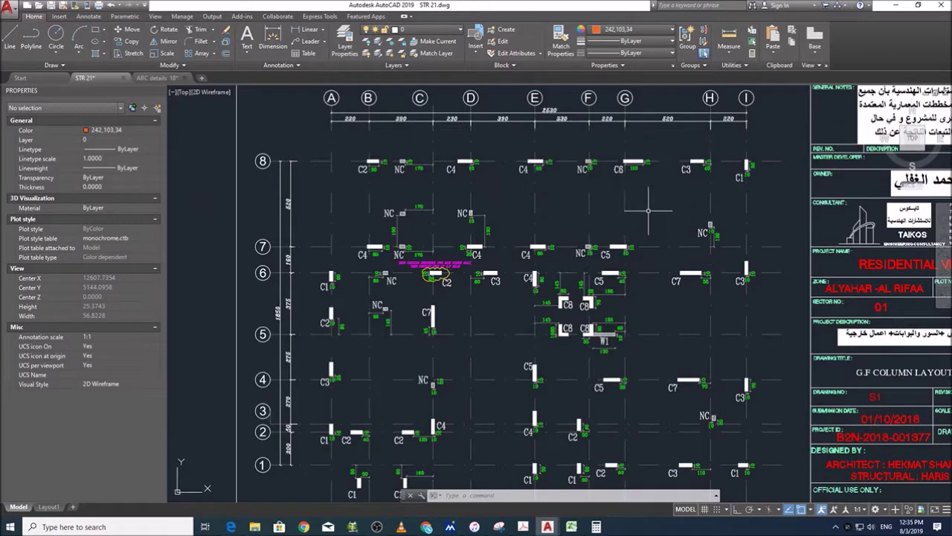
Step: Examine the column types and the NC neck columns across the grid of the G.F column layout
scroll(653, 194, "down", 2)
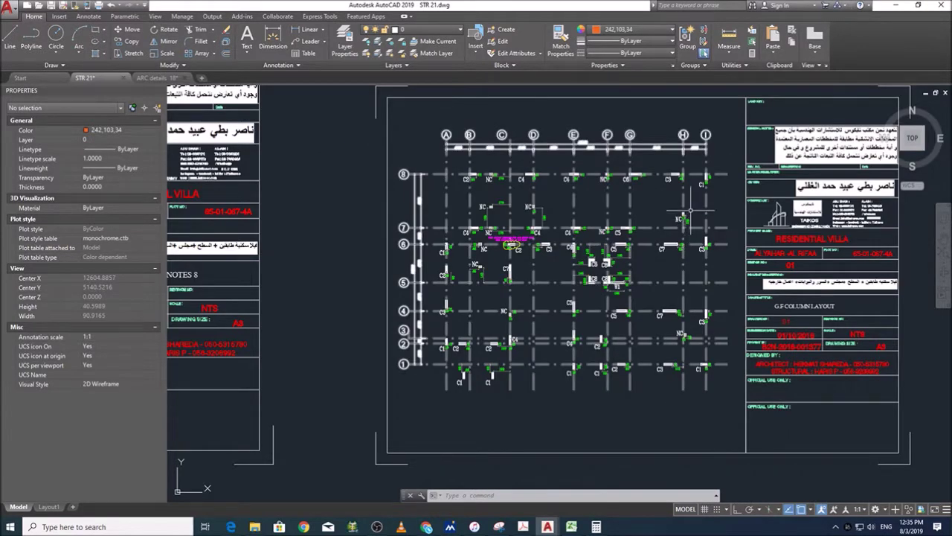
scroll(679, 221, "up", 2)
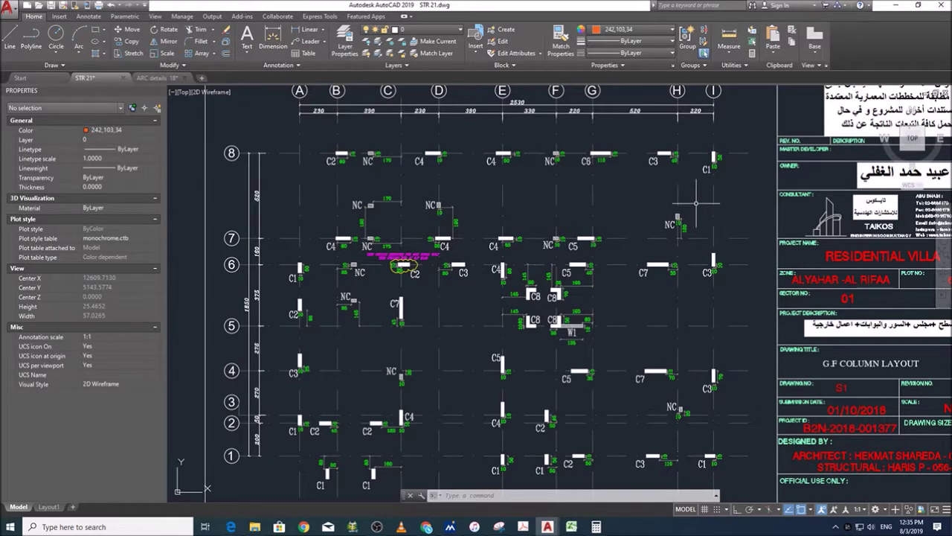
mouse_move(677, 200)
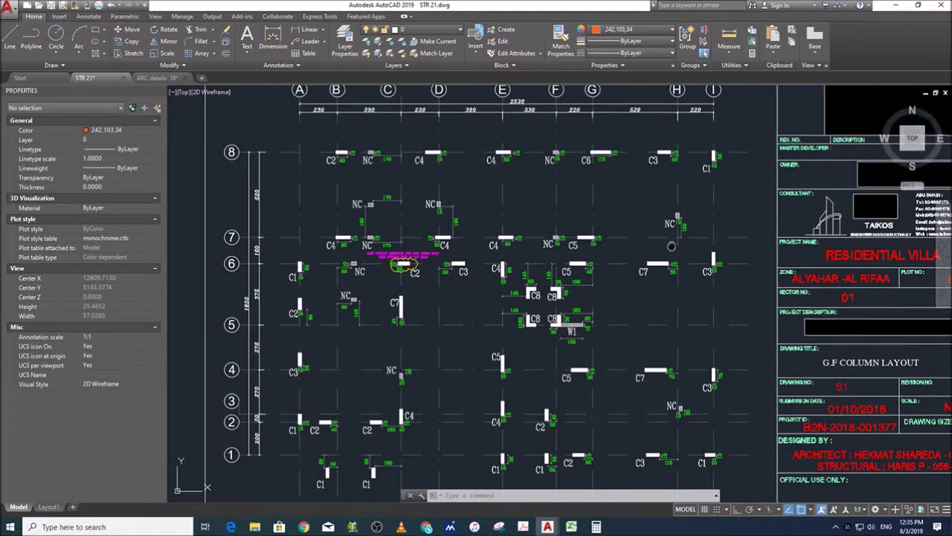
scroll(672, 245, "down", 2)
scroll(702, 257, "up", 2)
middle_click_drag(702, 257, 736, 364)
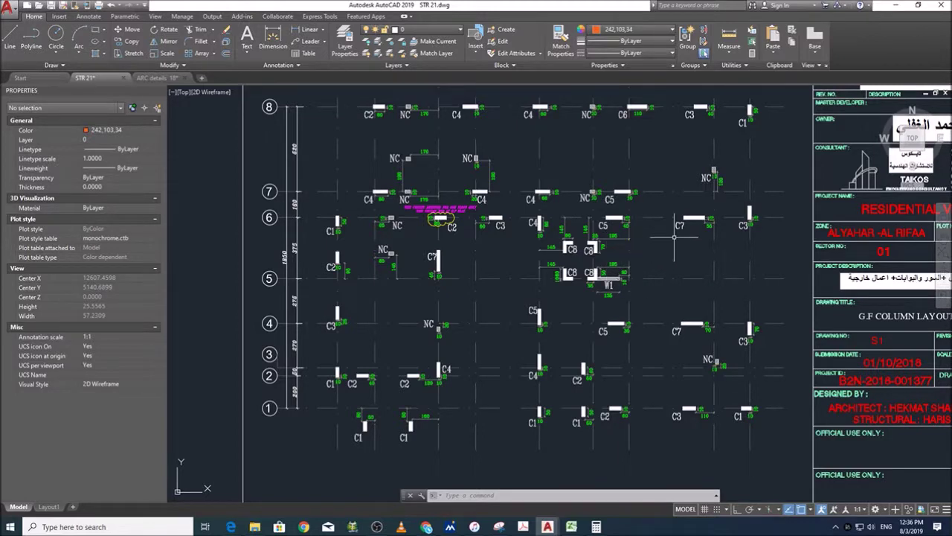
Step: Look through the rows of structural sheets in STR 21 for the footing layout
scroll(667, 256, "down", 4)
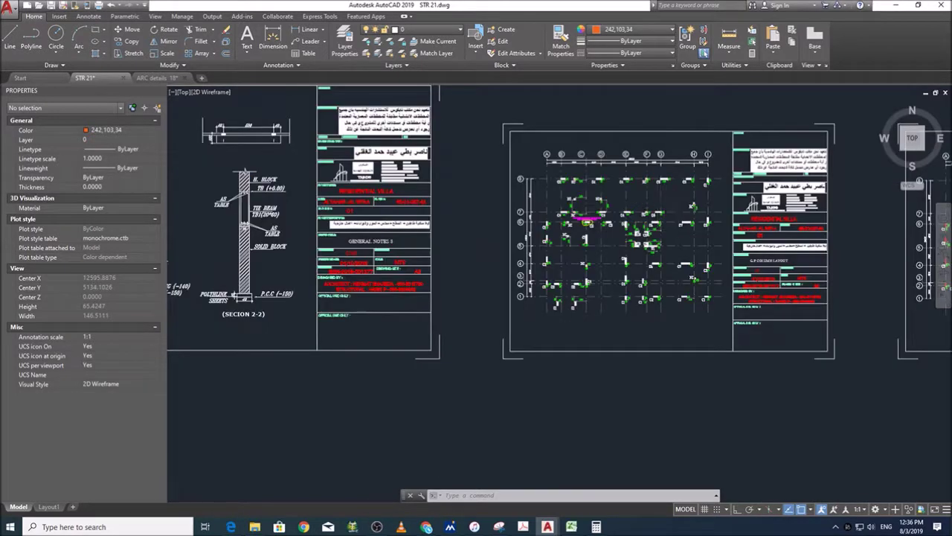
scroll(656, 201, "up", 1)
scroll(654, 227, "down", 2)
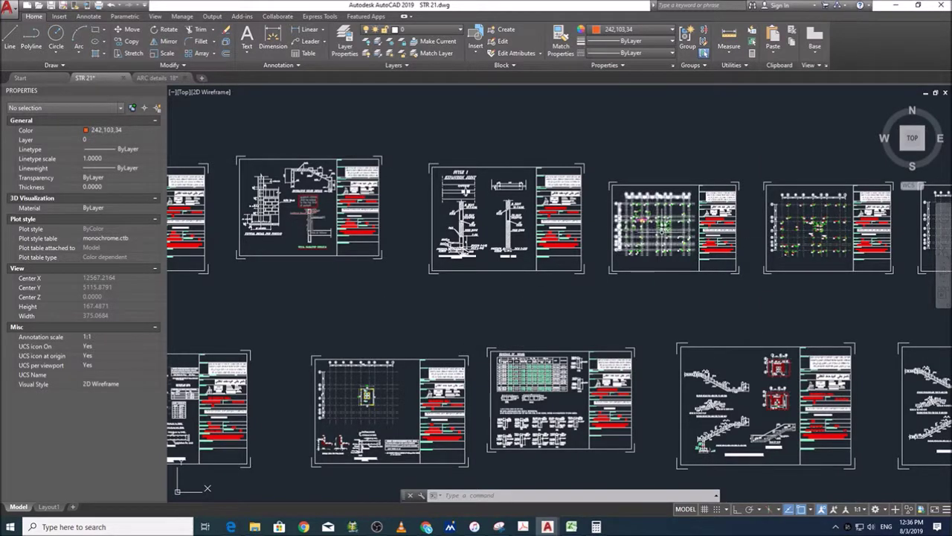
middle_click_drag(290, 259, 503, 223)
scroll(457, 271, "down", 1)
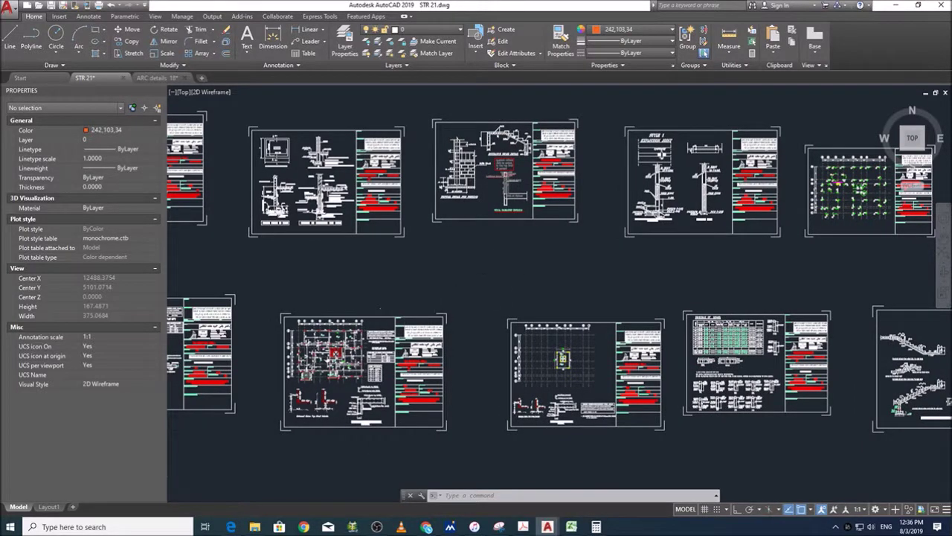
scroll(458, 271, "down", 2)
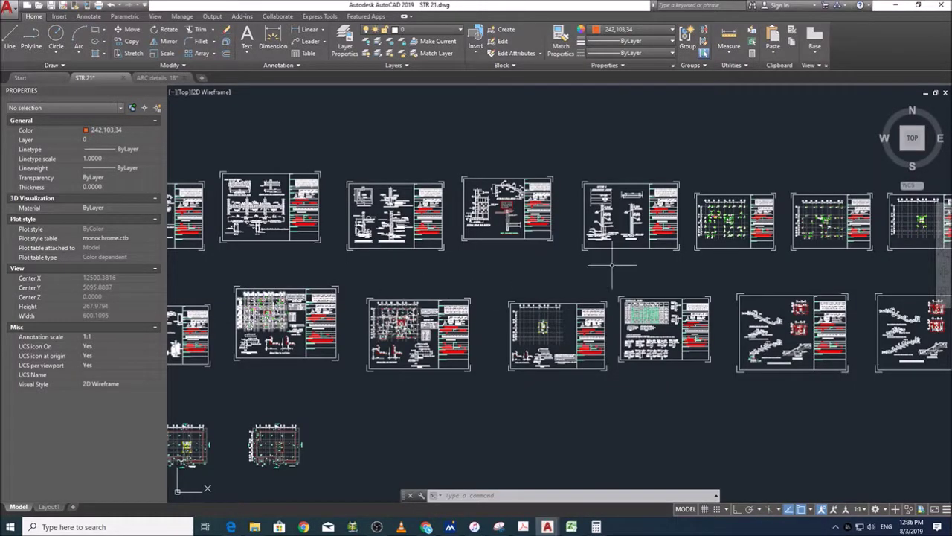
scroll(571, 280, "down", 2)
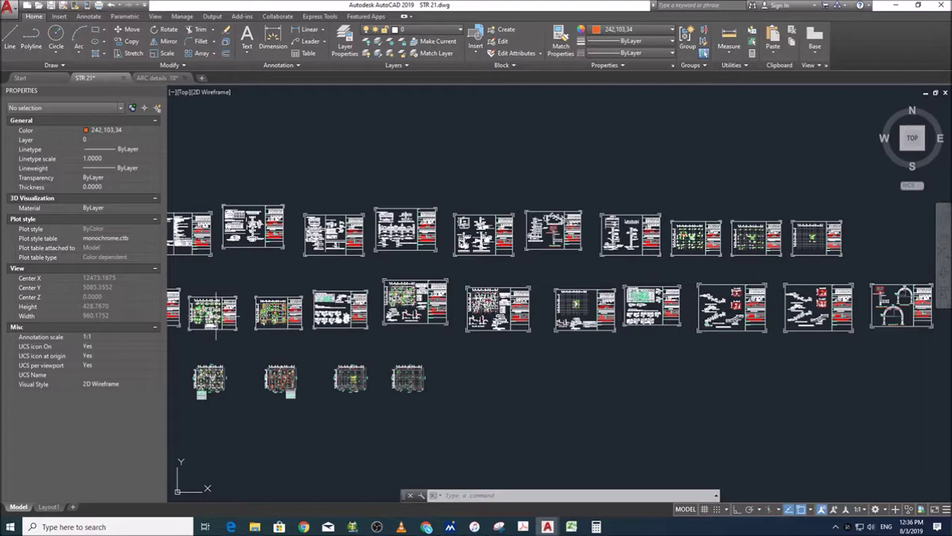
scroll(216, 327, "up", 3)
scroll(216, 327, "up", 2)
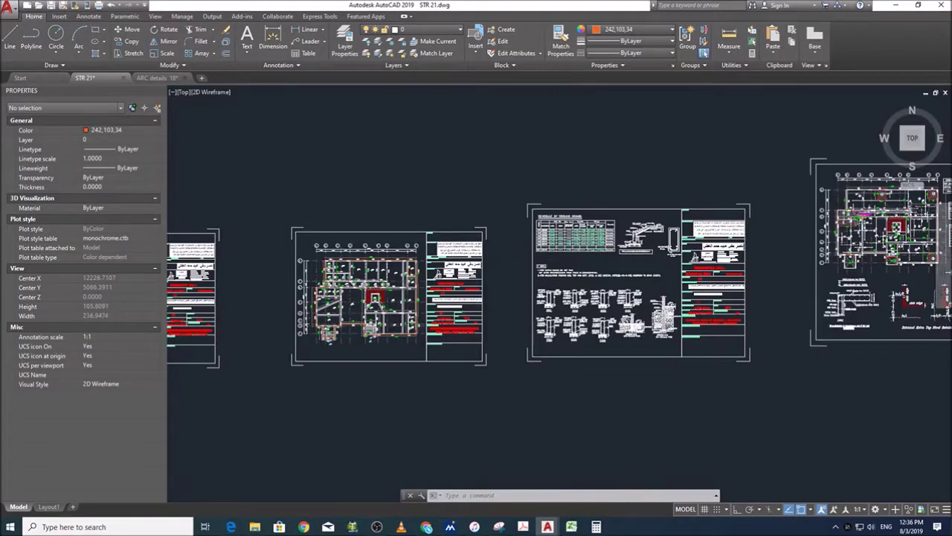
scroll(216, 327, "down", 2)
scroll(751, 223, "down", 2)
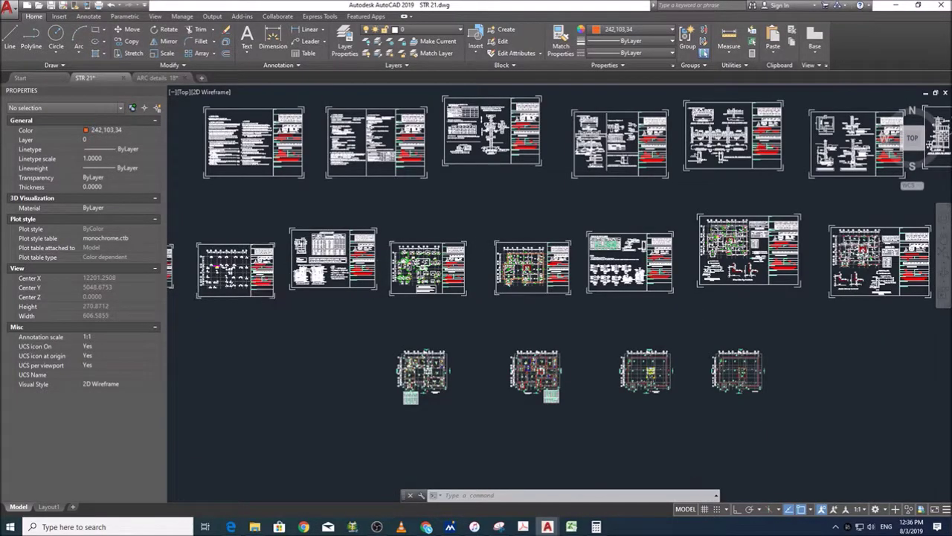
Step: Examine the C columns, the FN footings and walls W1 and W2 on the footing layout
scroll(436, 232, "up", 2)
scroll(435, 274, "up", 10)
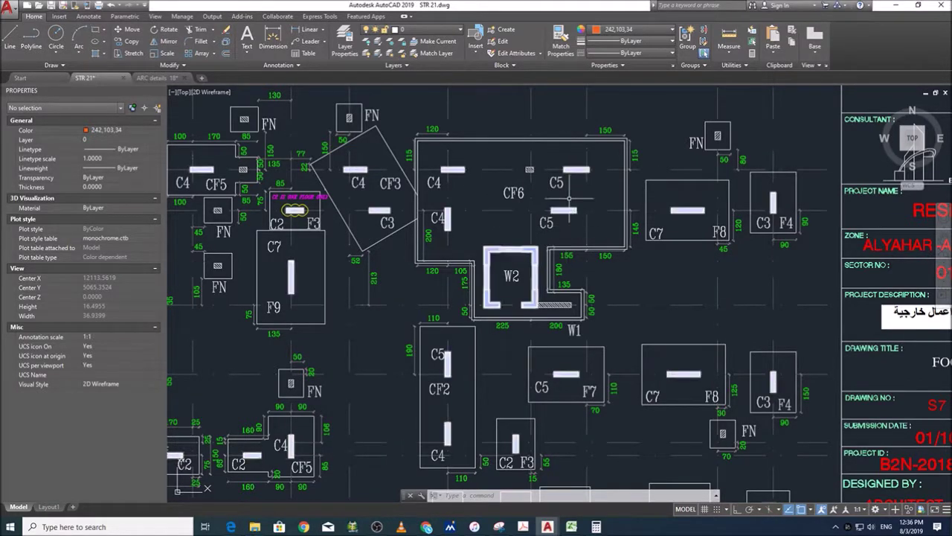
scroll(513, 198, "down", 2)
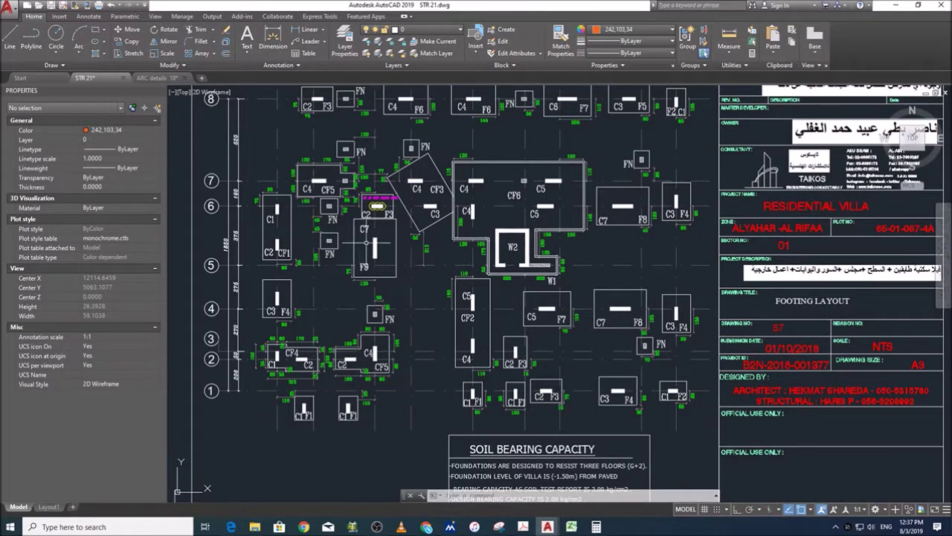
scroll(334, 180, "up", 2)
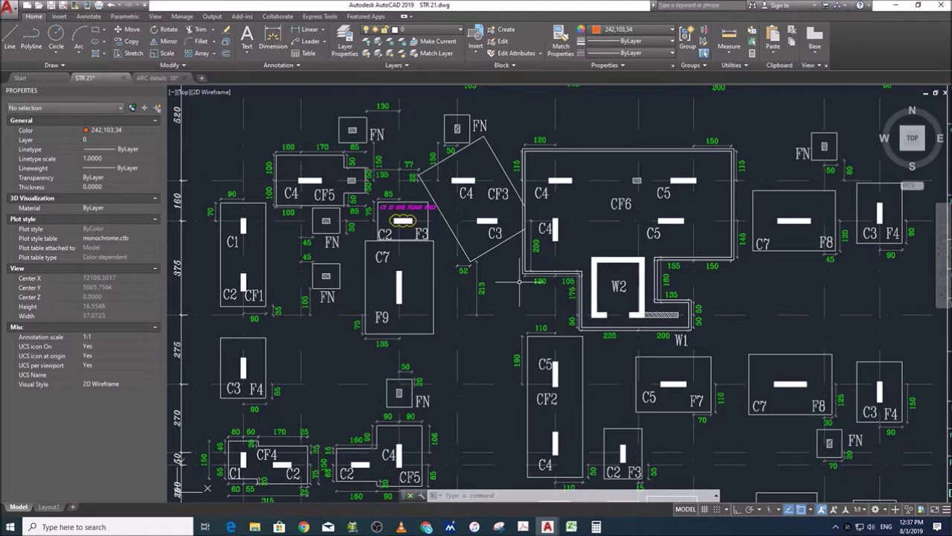
scroll(417, 318, "down", 2)
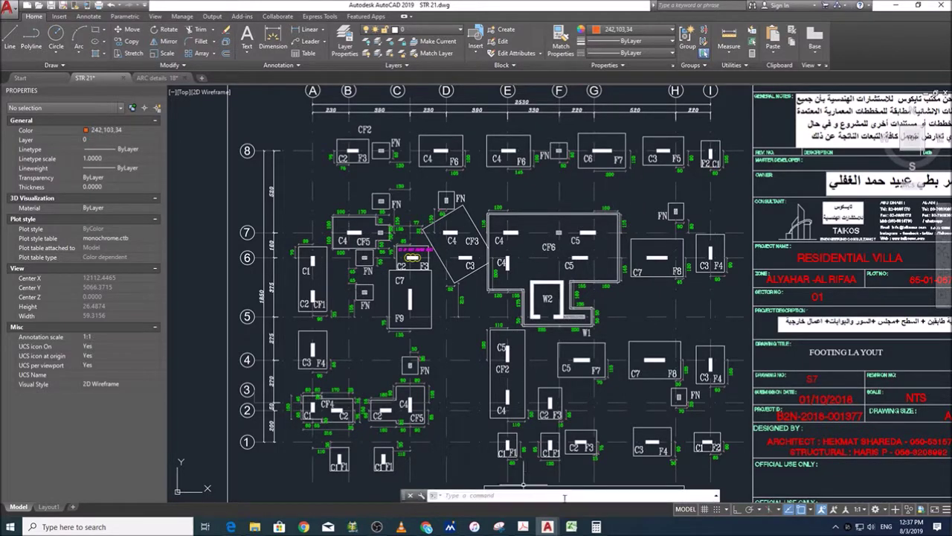
Step: Switch to Excel and review the NC1 count in C70 and the C1 to C7 column counts in C71:C77 on CONCRETE
left_click(573, 526)
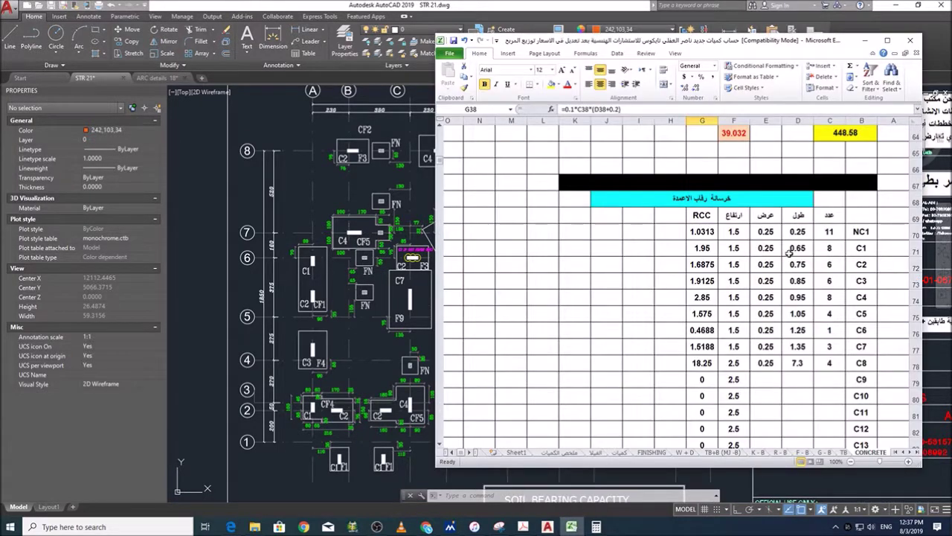
left_click(832, 232)
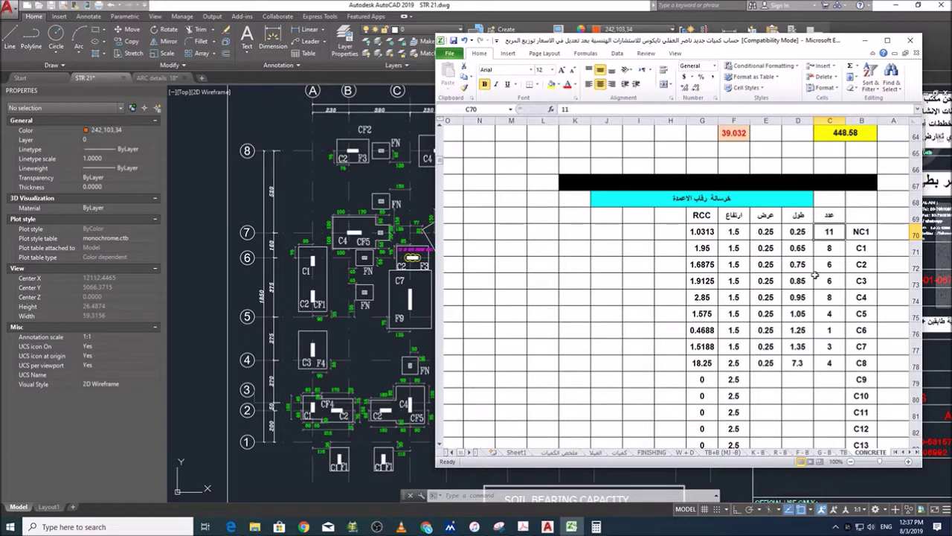
left_click_drag(825, 248, 826, 346)
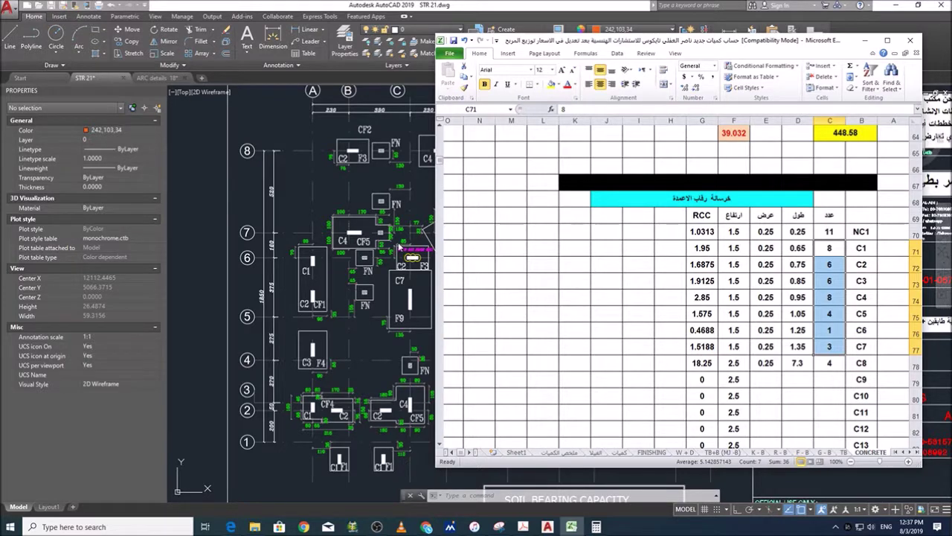
Step: Review the column neck counts in C70:C78 and the C1 neck length in D71 on CONCRETE
left_click(511, 215)
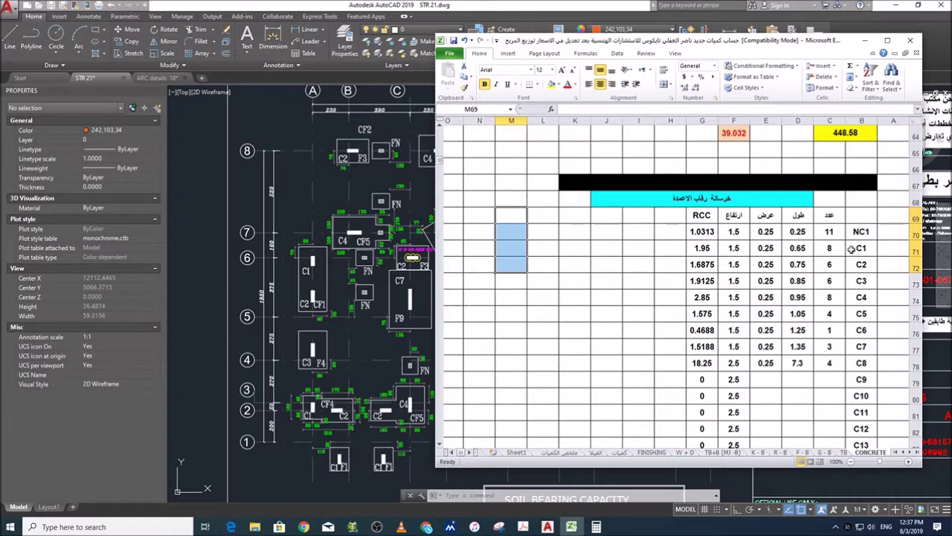
left_click_drag(839, 232, 827, 362)
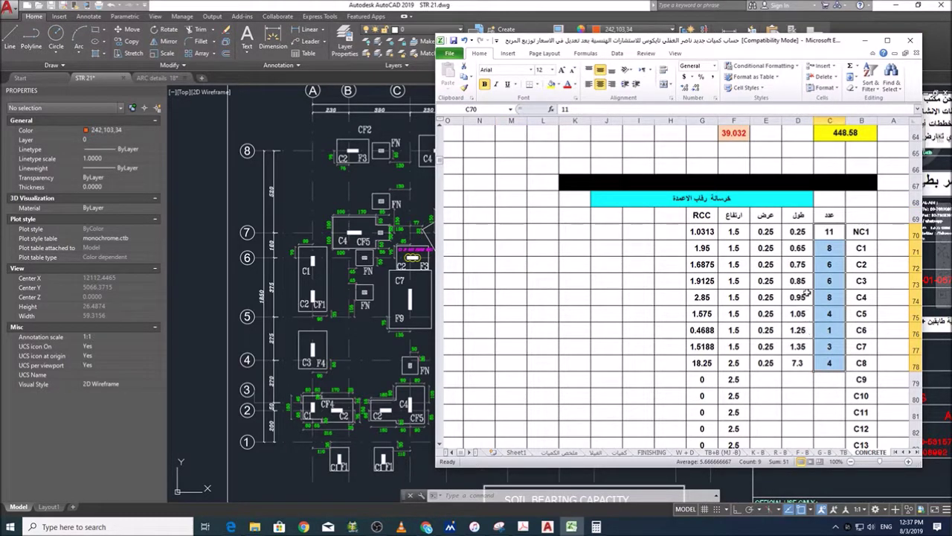
left_click(797, 250)
scroll(497, 279, "down", 3)
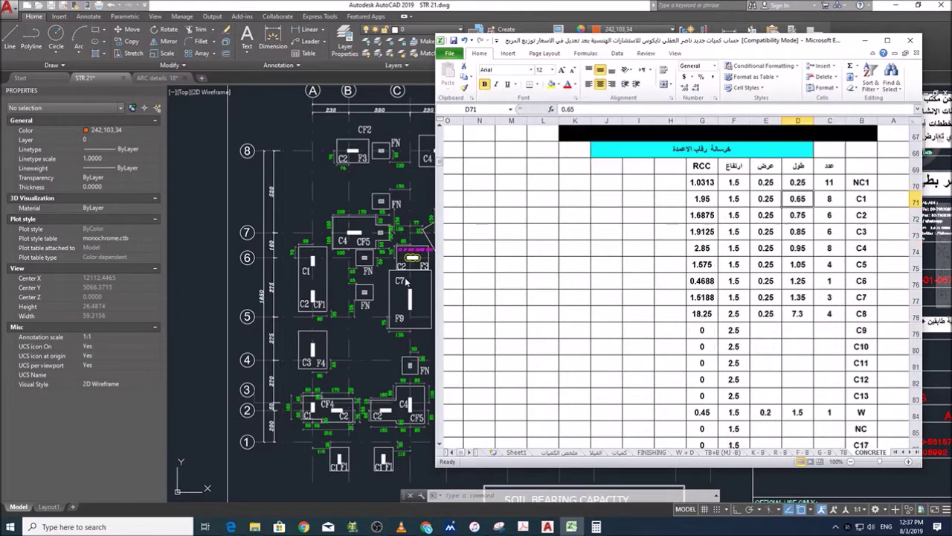
scroll(497, 279, "up", 3)
Step: Switch to AutoCAD and find the COLUMN MODELS sheet in STR 21 to read the NC and C column sections
left_click(419, 273)
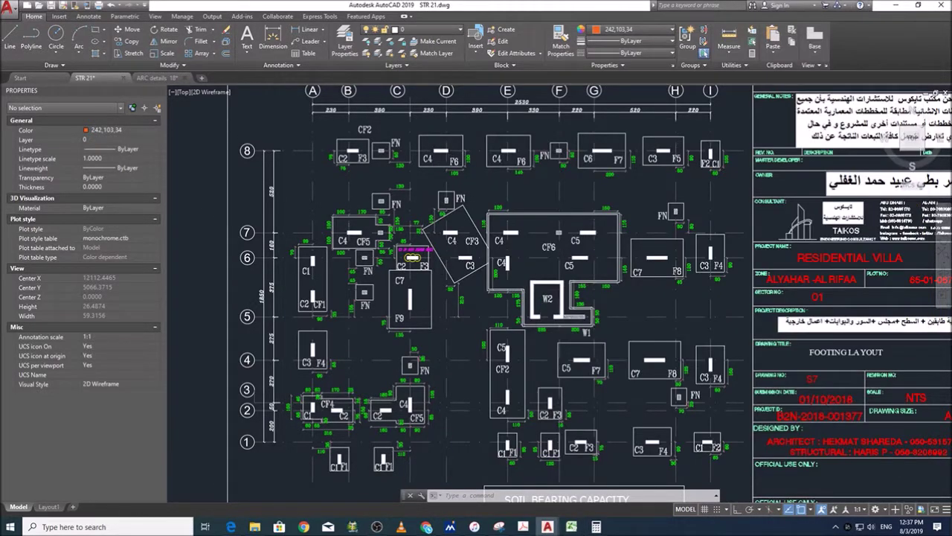
scroll(540, 288, "down", 8)
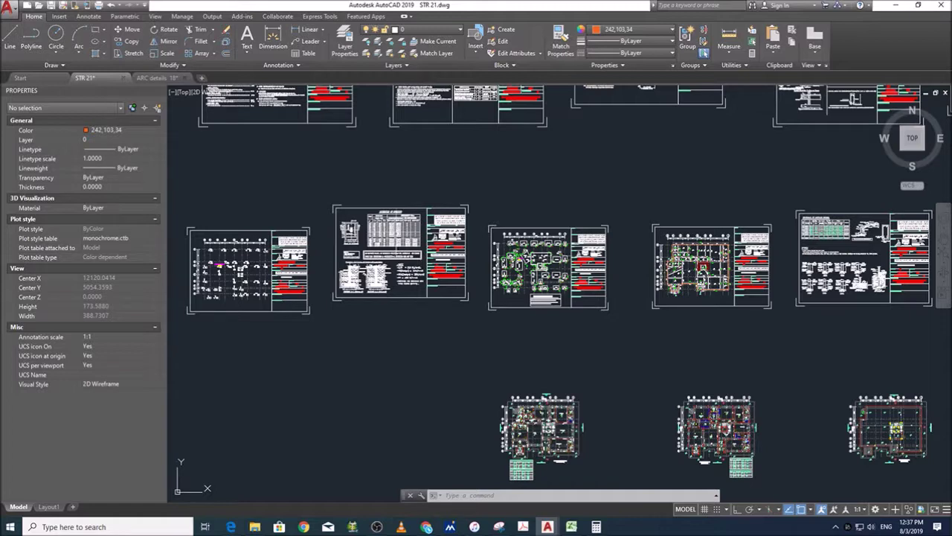
scroll(413, 282, "down", 6)
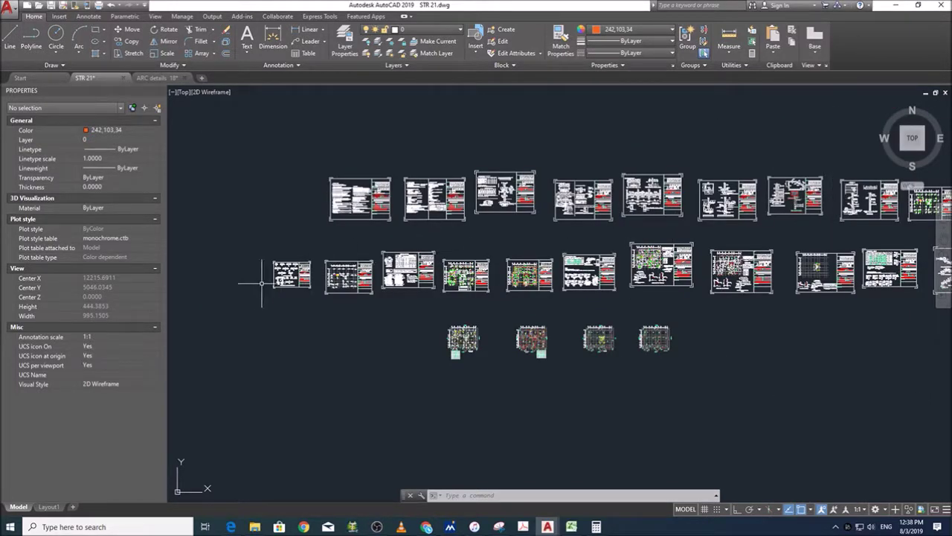
scroll(262, 283, "up", 10)
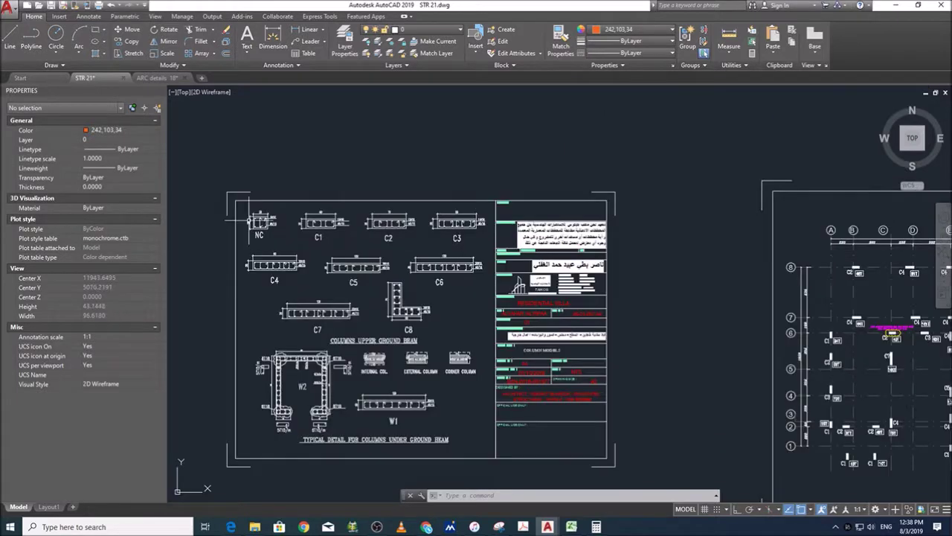
scroll(224, 215, "up", 4)
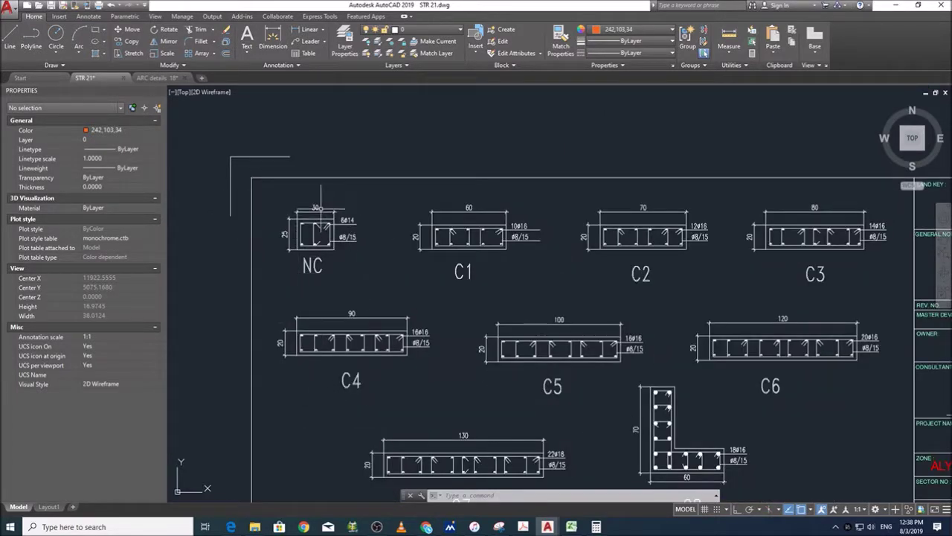
Step: Compare the column neck rows in Excel with the NC and C1 to C8 sections on the COLUMN MODELS sheet
left_click(571, 527)
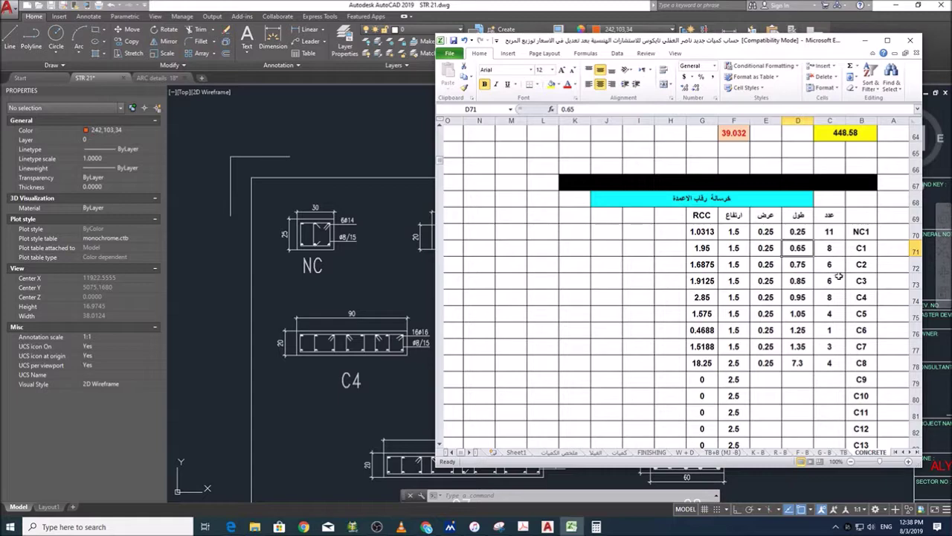
left_click(400, 272)
scroll(466, 267, "down", 5)
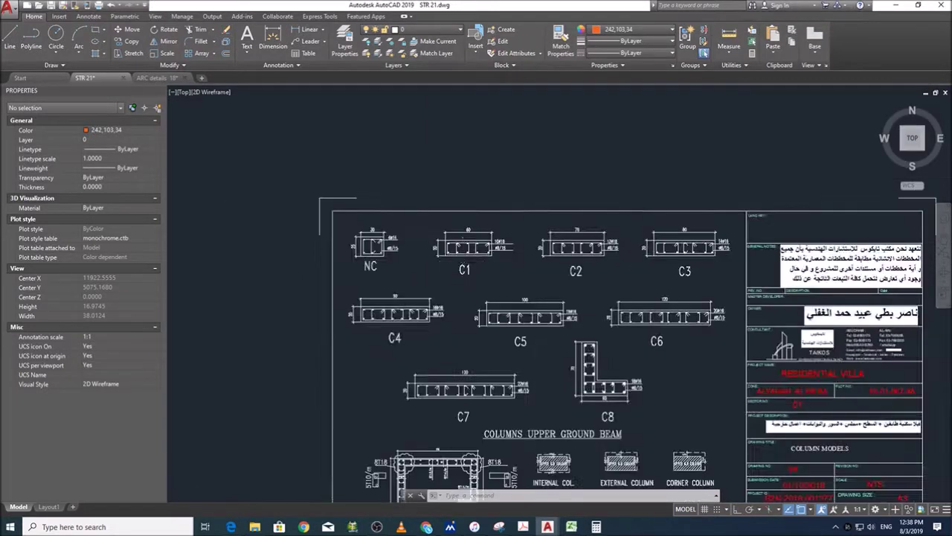
scroll(519, 435, "up", 2)
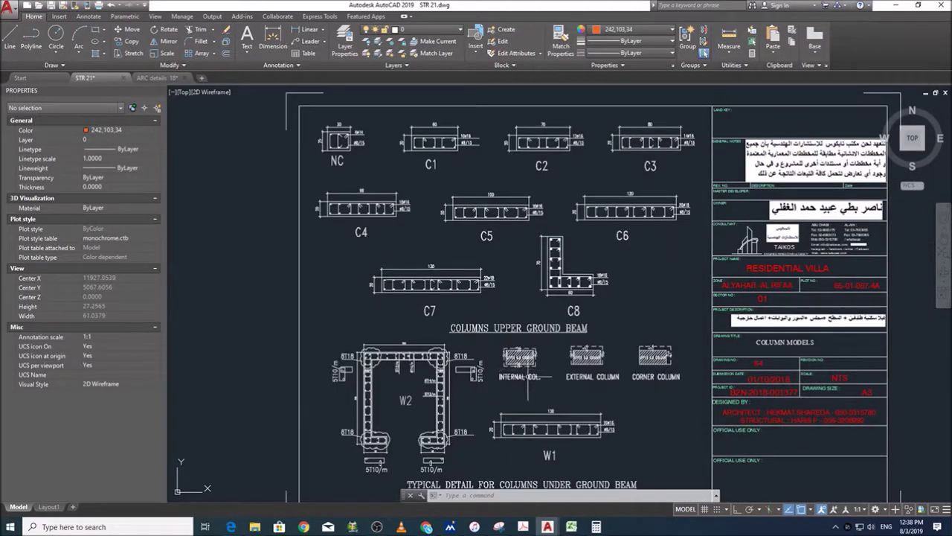
left_click(570, 526)
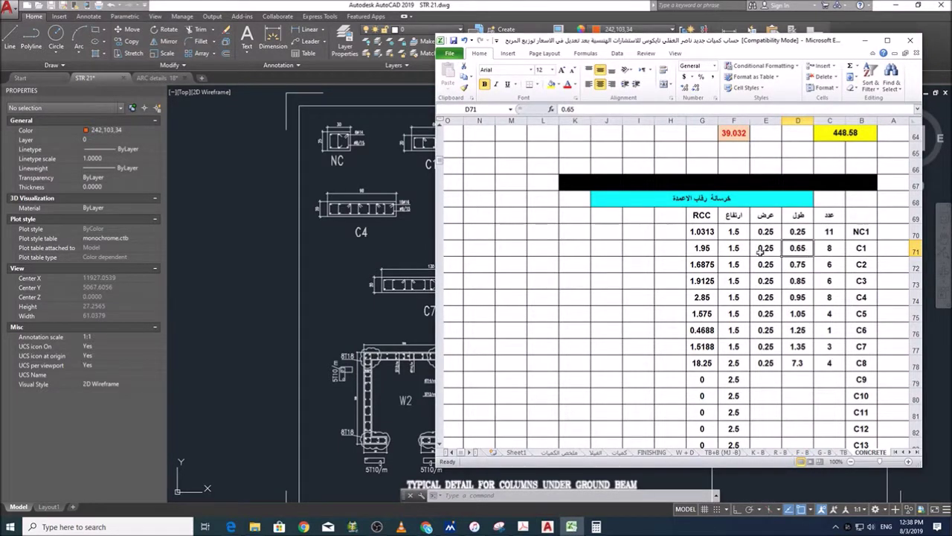
left_click(362, 189)
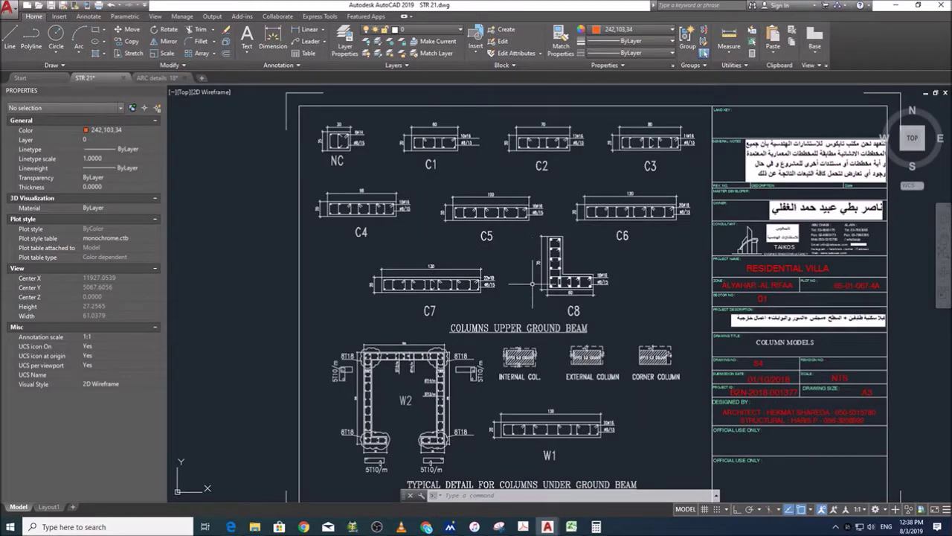
scroll(442, 117, "up", 2)
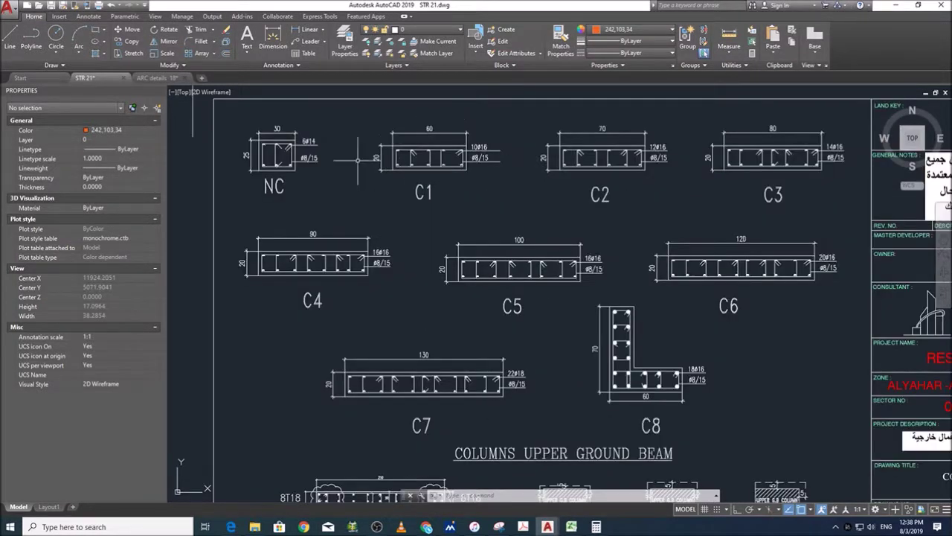
Step: Move the Excel window below the upper column sections and examine the C1 section's dimensions closely in AutoCAD
left_click(571, 526)
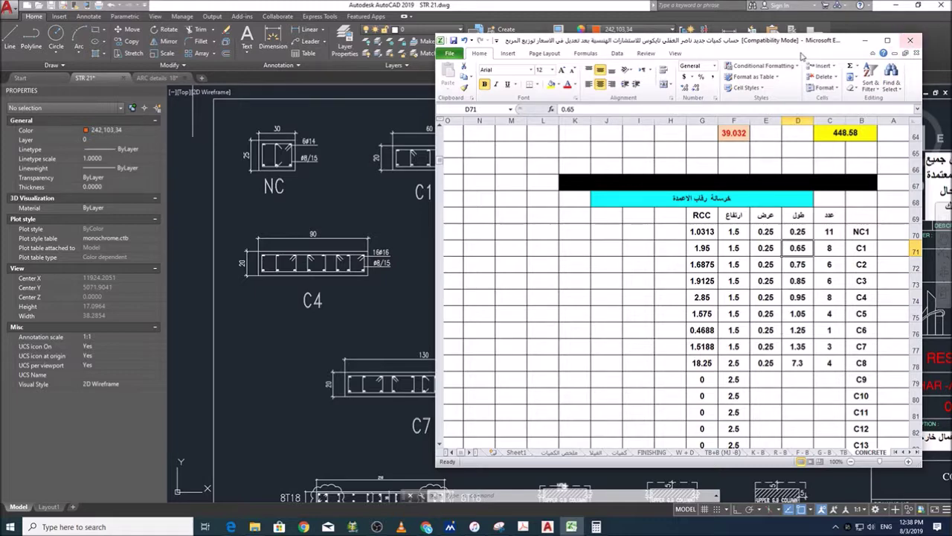
mouse_move(768, 52)
left_mouse_down()
mouse_move(753, 225)
mouse_move(764, 250)
mouse_move(747, 204)
mouse_move(722, 228)
left_mouse_up()
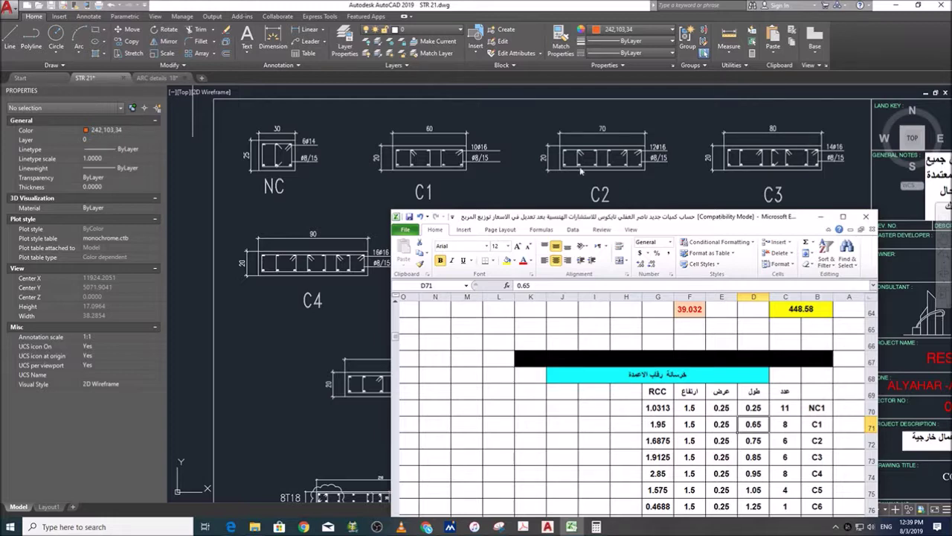
left_click(431, 155)
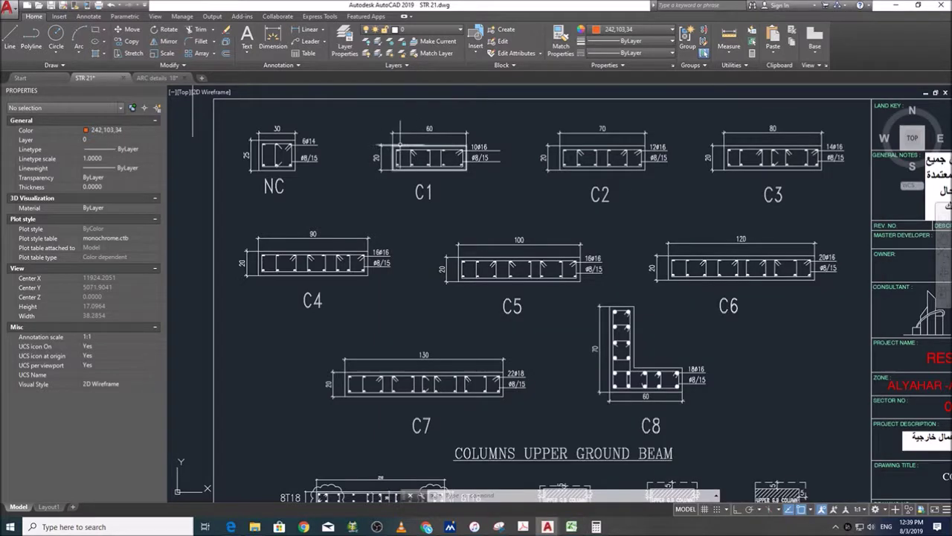
scroll(435, 123, "up", 2)
scroll(436, 121, "up", 2)
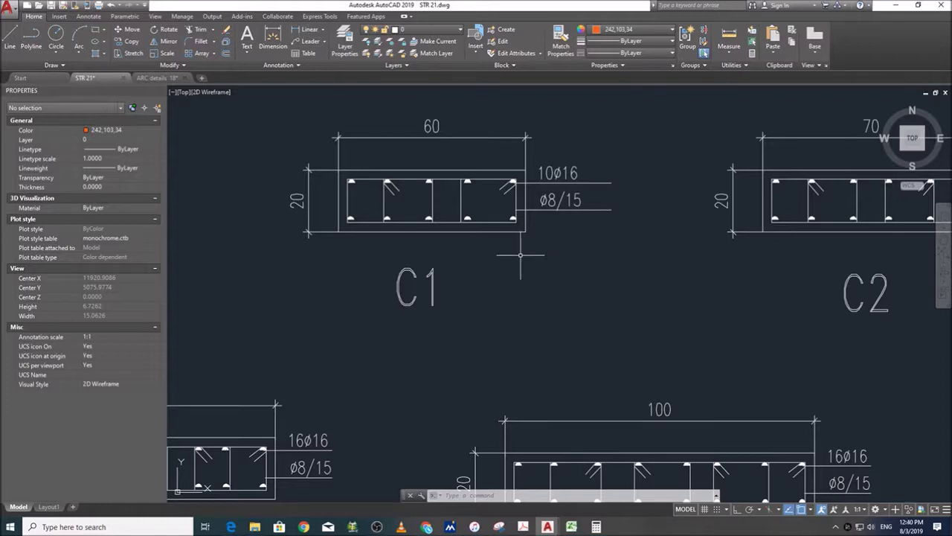
scroll(359, 292, "down", 2)
scroll(502, 234, "down", 2)
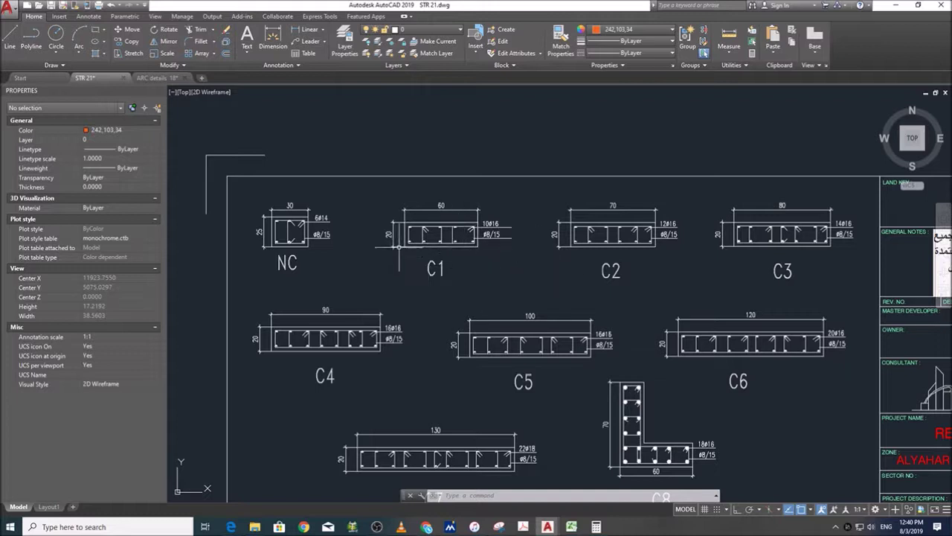
scroll(502, 238, "down", 2)
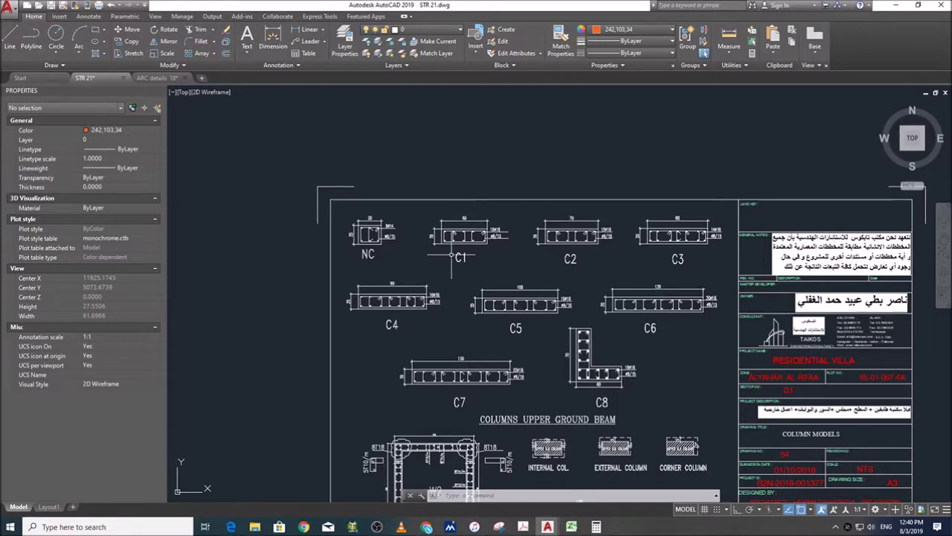
scroll(450, 252, "down", 4)
Step: Switch to Excel, maximize its window and review the neck heights of NC1 to C8 in F70:F78
left_click(571, 526)
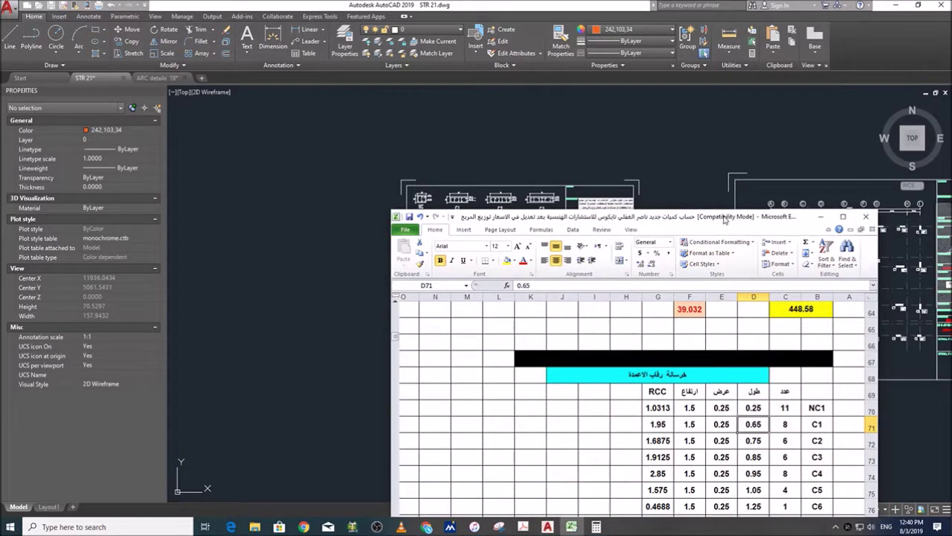
double_click(725, 220)
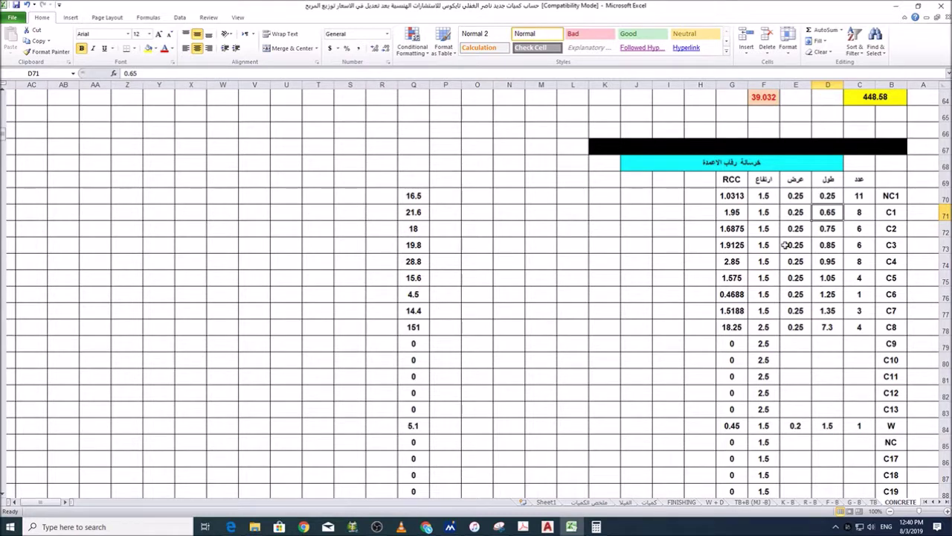
left_click(764, 195)
left_click(765, 212)
left_click(765, 229)
left_click(769, 261)
left_click(773, 280)
left_click(768, 212)
left_click(770, 195)
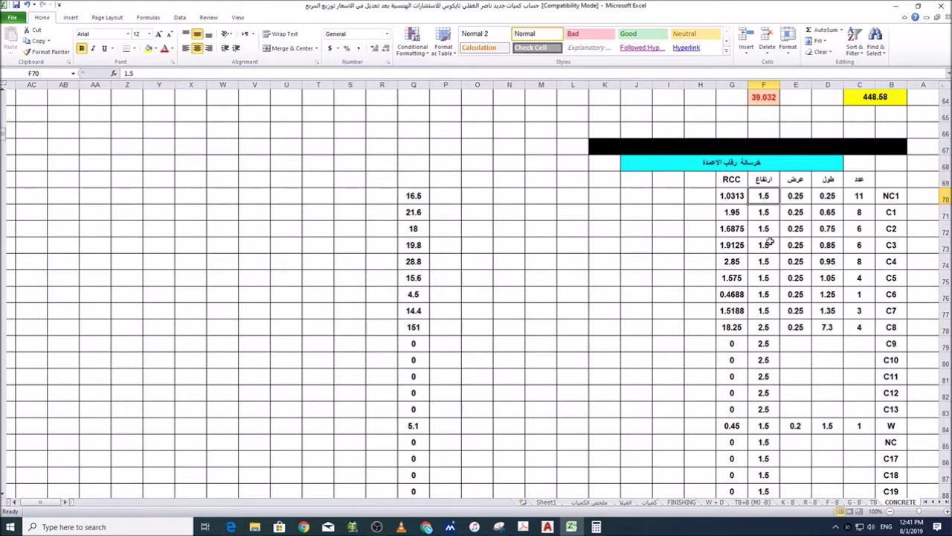
left_click_drag(773, 196, 768, 332)
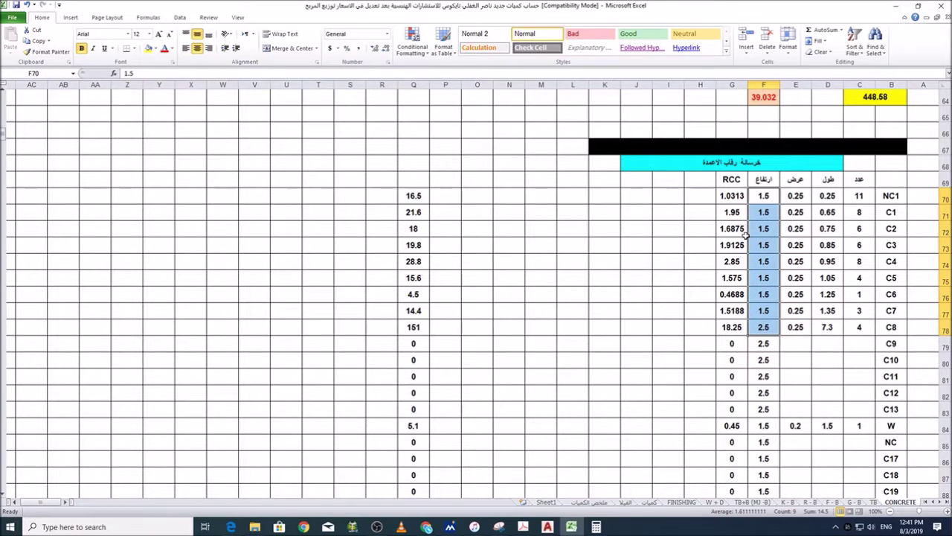
left_click(771, 195)
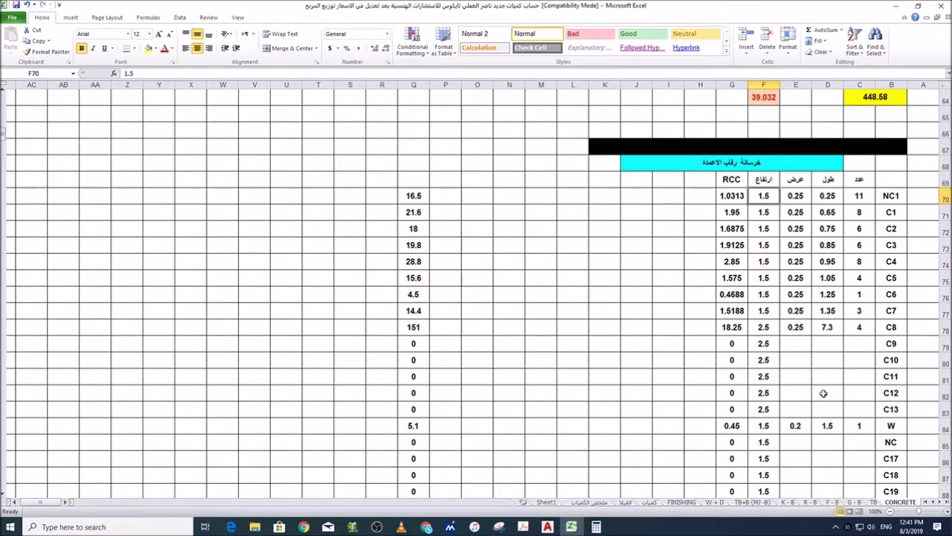
Step: Look over the column neck table down to its concrete total in row 91 and the ground-floor column table below
scroll(803, 267, "down", 3)
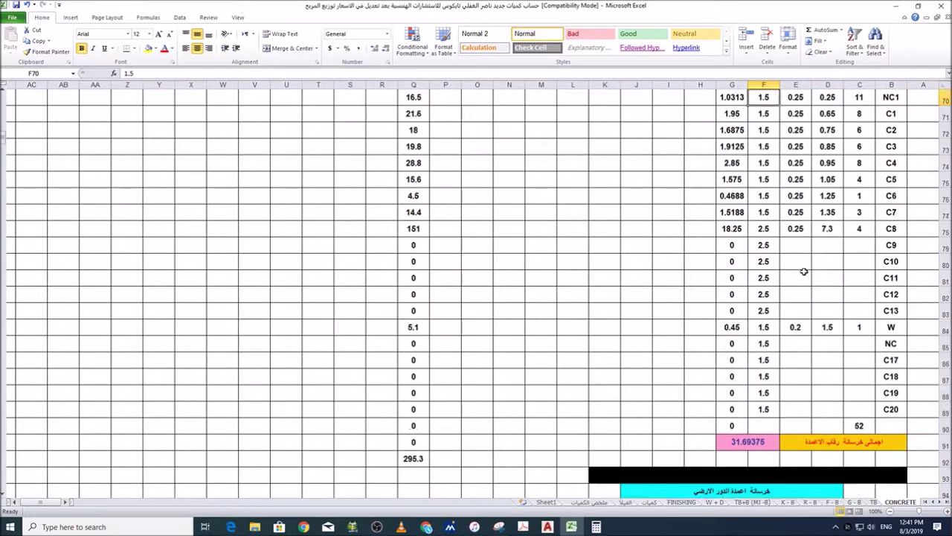
scroll(848, 313, "up", 2)
scroll(827, 237, "down", 4)
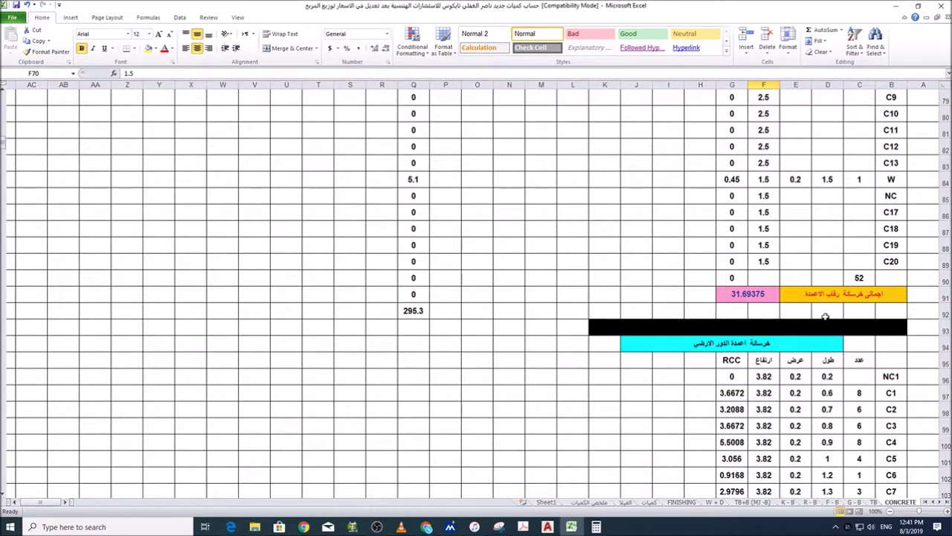
scroll(825, 312, "up", 4)
scroll(803, 264, "down", 6)
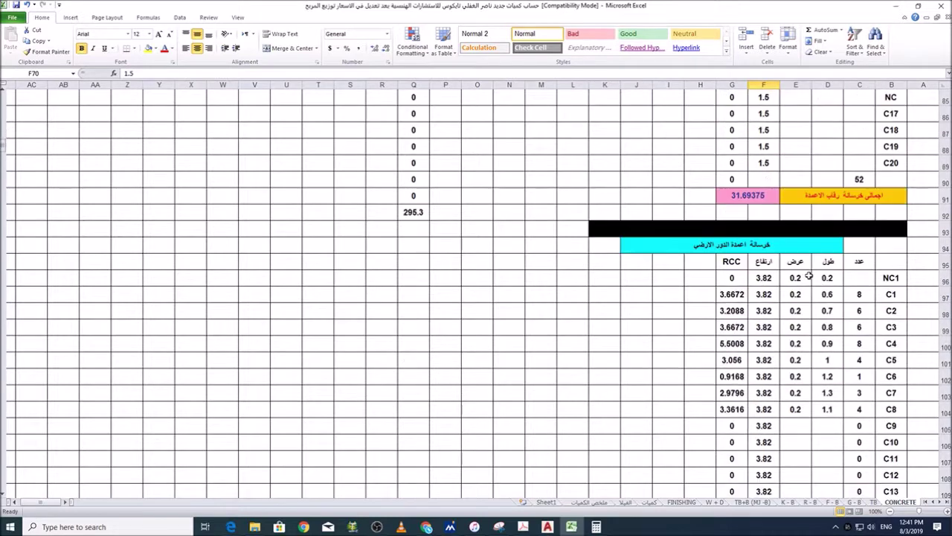
Step: Check the ground-floor column length formulas in D96:D98 against the neck lengths in column D
left_click(828, 310)
scroll(825, 274, "up", 7)
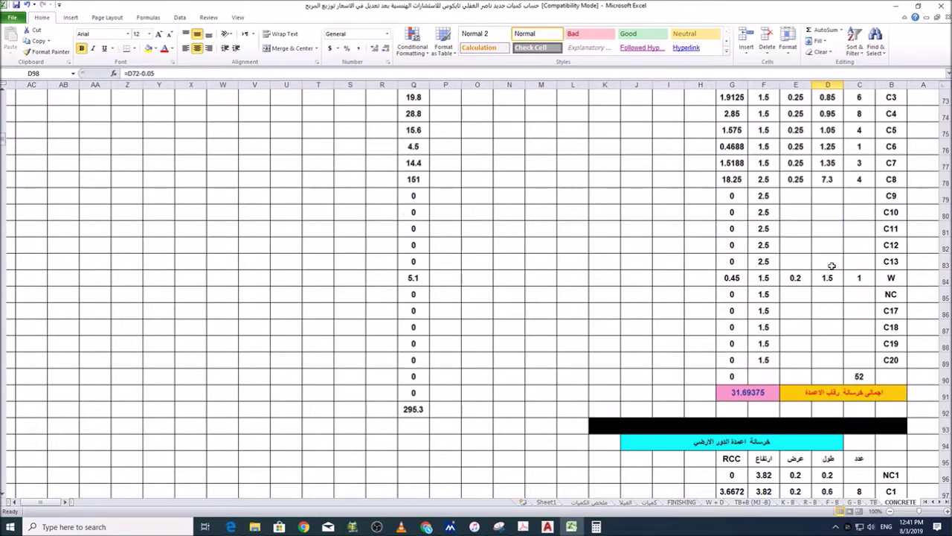
scroll(837, 334, "down", 4)
scroll(838, 334, "down", 4)
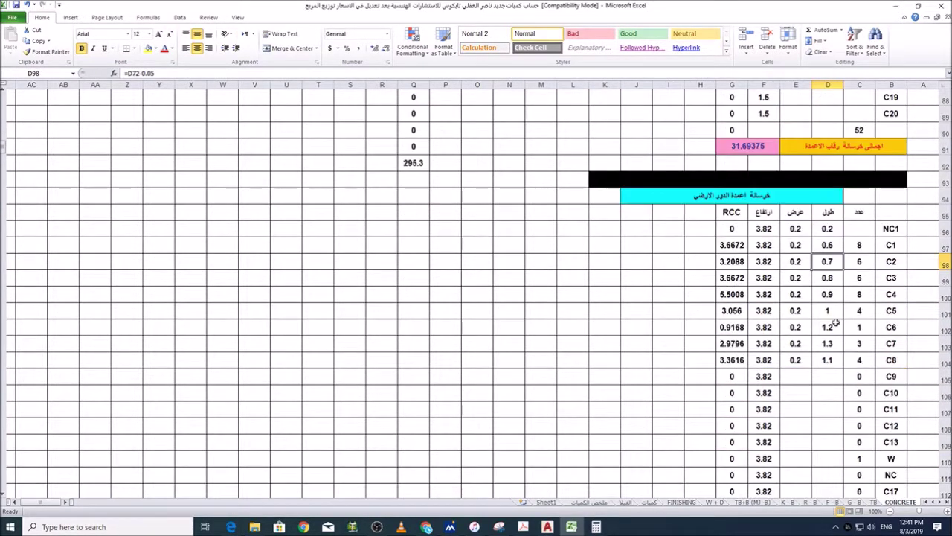
left_click(828, 244)
left_click(828, 230)
left_click(871, 227)
left_click(883, 227)
left_click(828, 246)
scroll(833, 223, "up", 9)
scroll(833, 245, "down", 1)
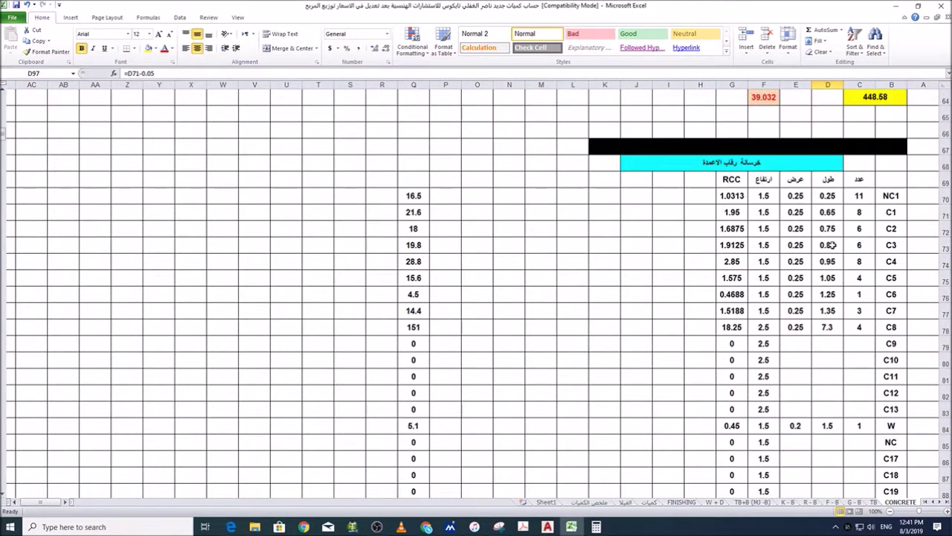
scroll(822, 236, "down", 9)
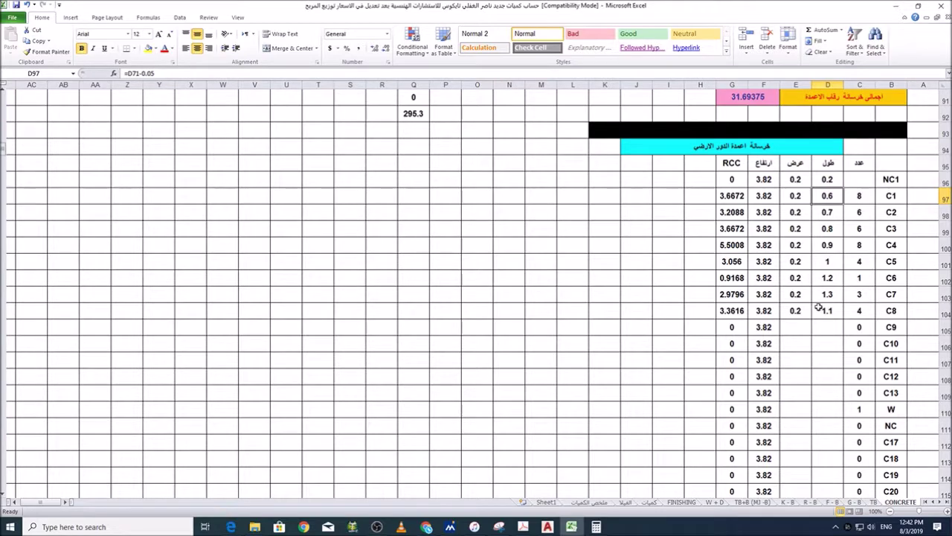
Step: Look through the ground-floor column rows to their concrete total in row 117 and the ground-floor B beam table
scroll(828, 349, "down", 5)
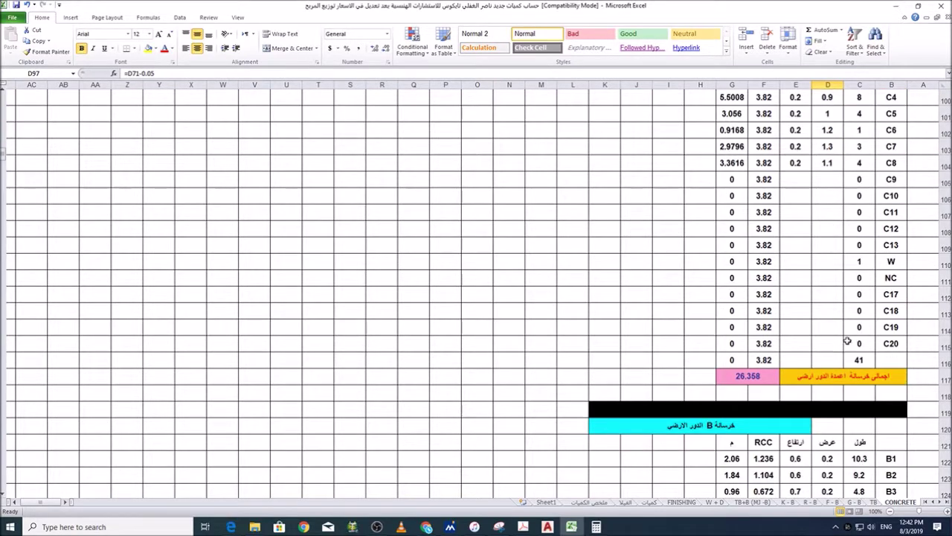
scroll(828, 356, "down", 1)
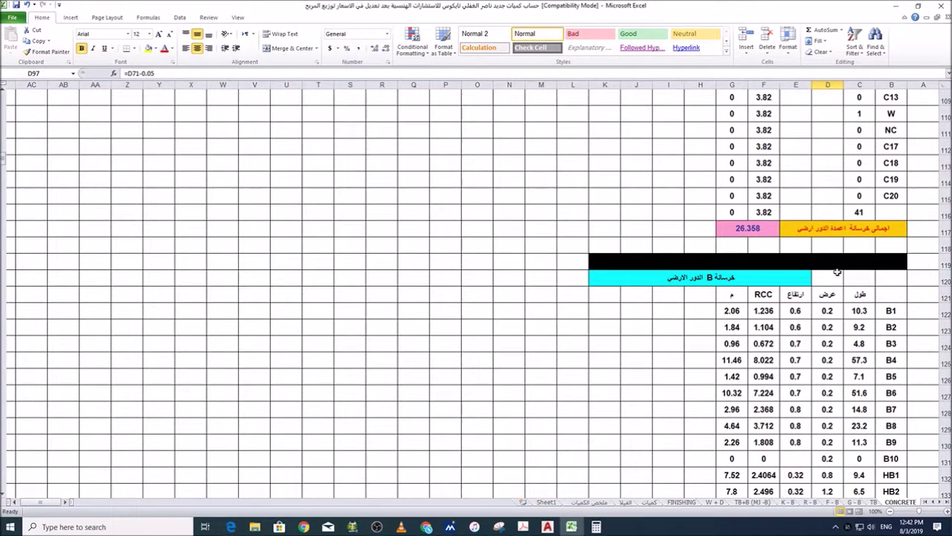
scroll(833, 269, "up", 5)
scroll(833, 269, "up", 1)
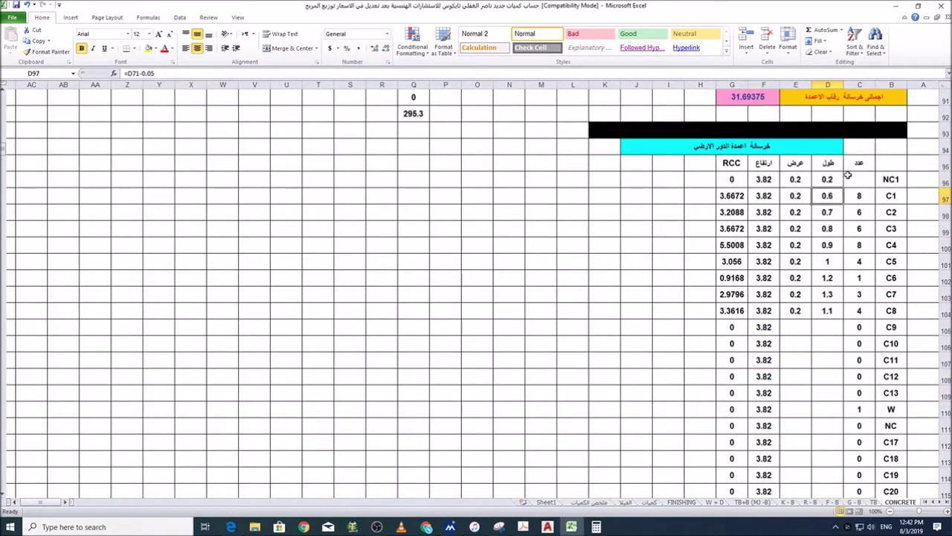
Step: Compare the column neck table from row 70 to 91 with the ground-floor column table in rows 96 to 117
scroll(856, 255, "up", 5)
scroll(856, 223, "up", 5)
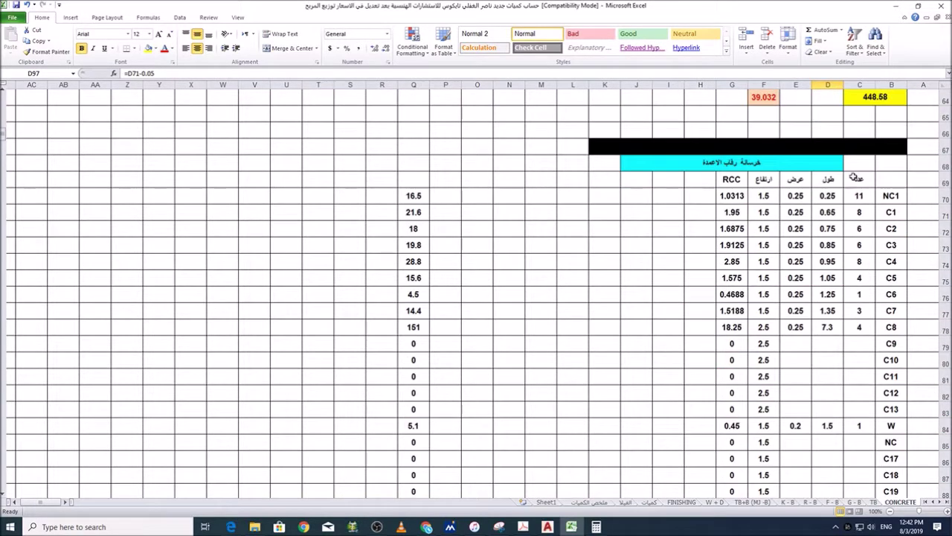
scroll(856, 412, "down", 10)
scroll(863, 313, "down", 2)
scroll(840, 308, "up", 5)
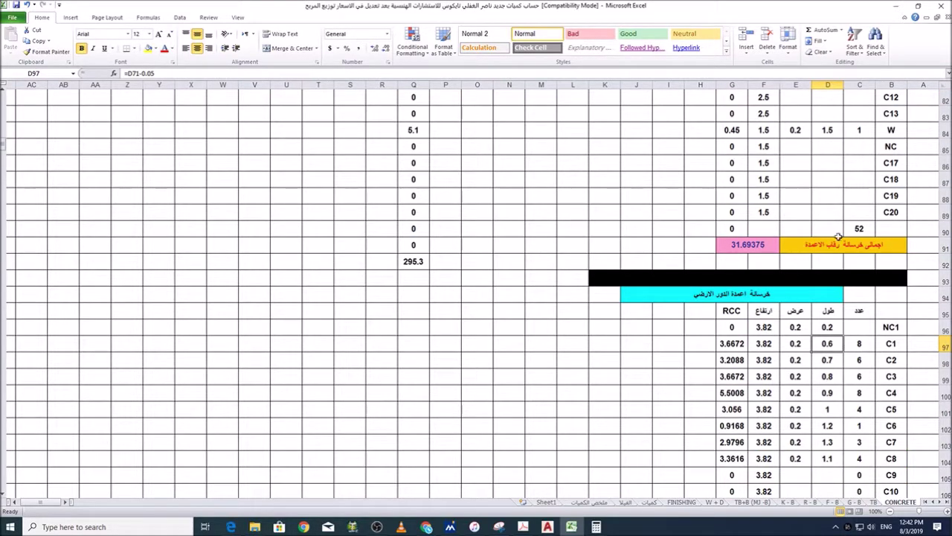
scroll(832, 321, "down", 3)
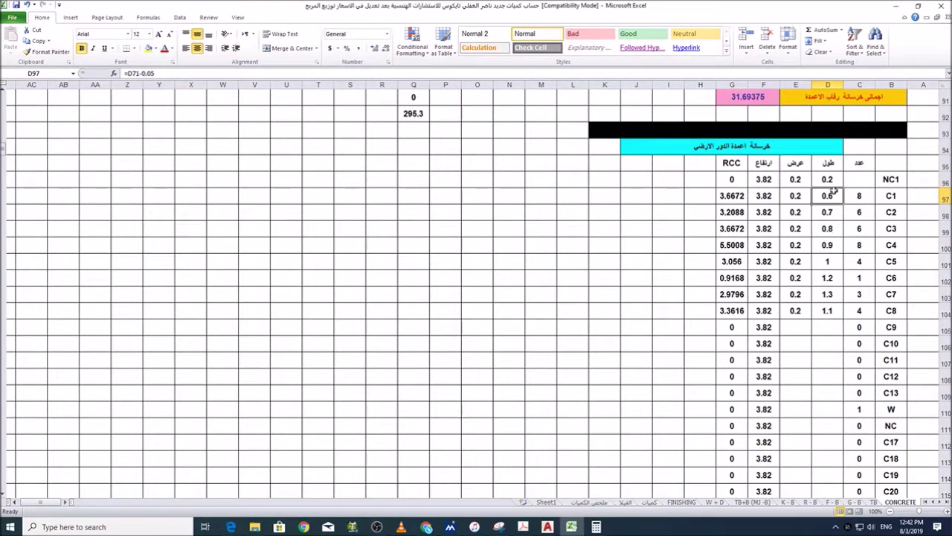
scroll(830, 195, "up", 8)
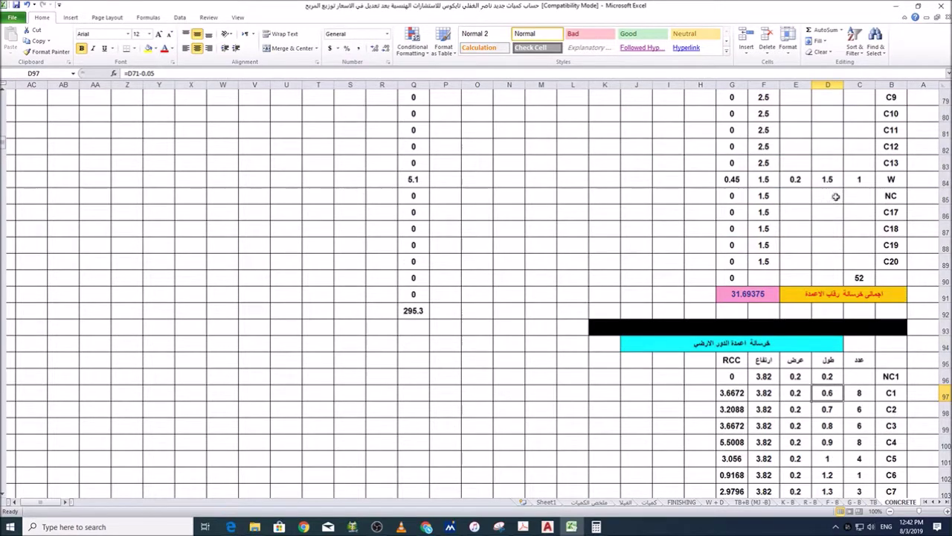
scroll(802, 342, "down", 8)
scroll(801, 342, "down", 1)
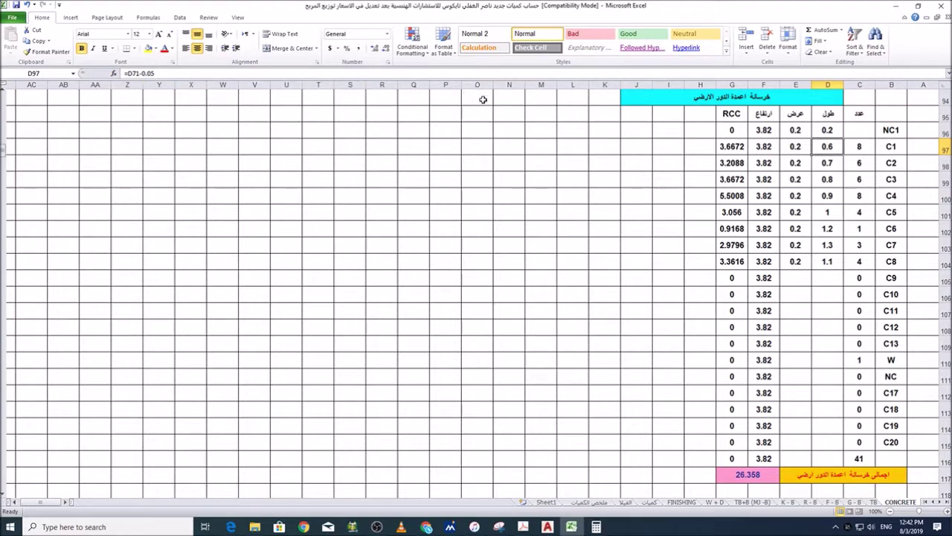
Step: Check the ground-floor column lengths and widths in D97:E104 against the C1 to C8 sections in STR 21.dwg in AutoCAD
left_click_drag(826, 147, 794, 266)
left_click(808, 224)
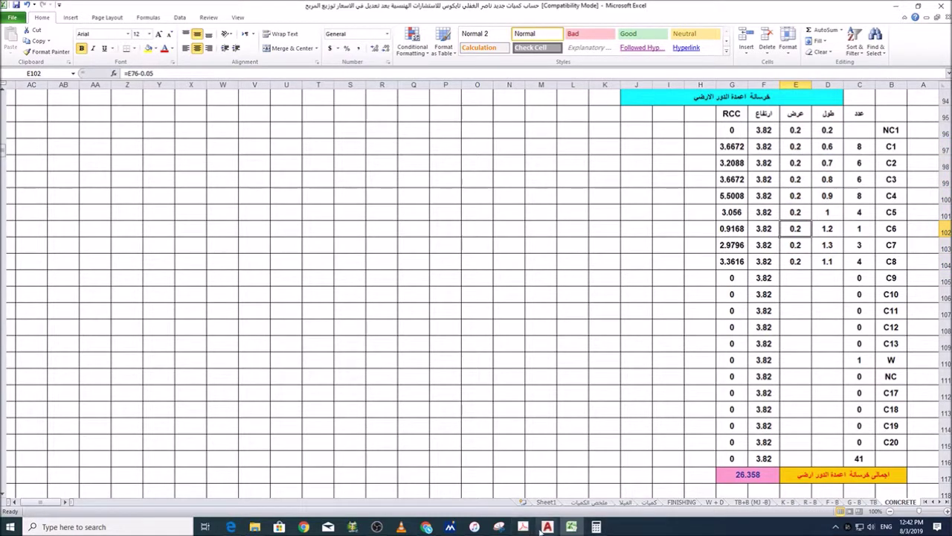
mouse_move(545, 527)
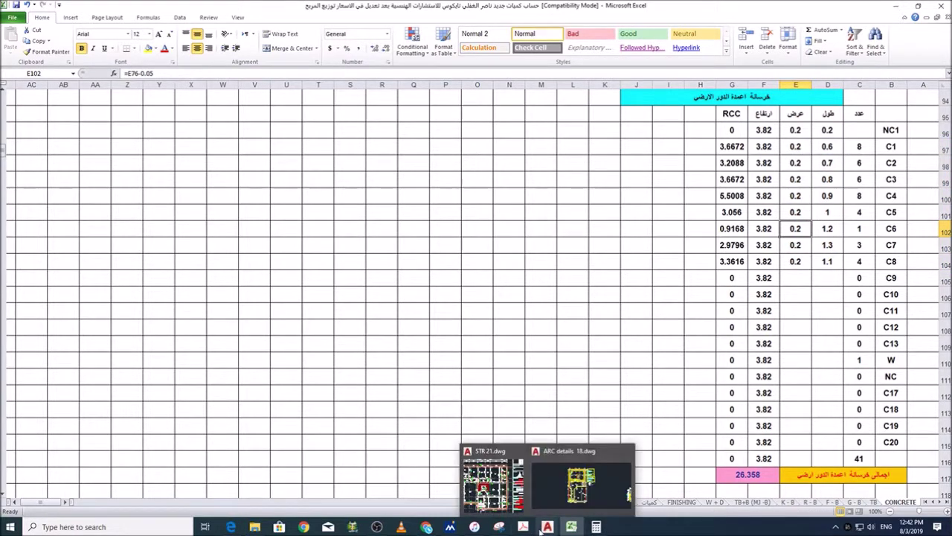
left_click(506, 491)
scroll(514, 212, "up", 4)
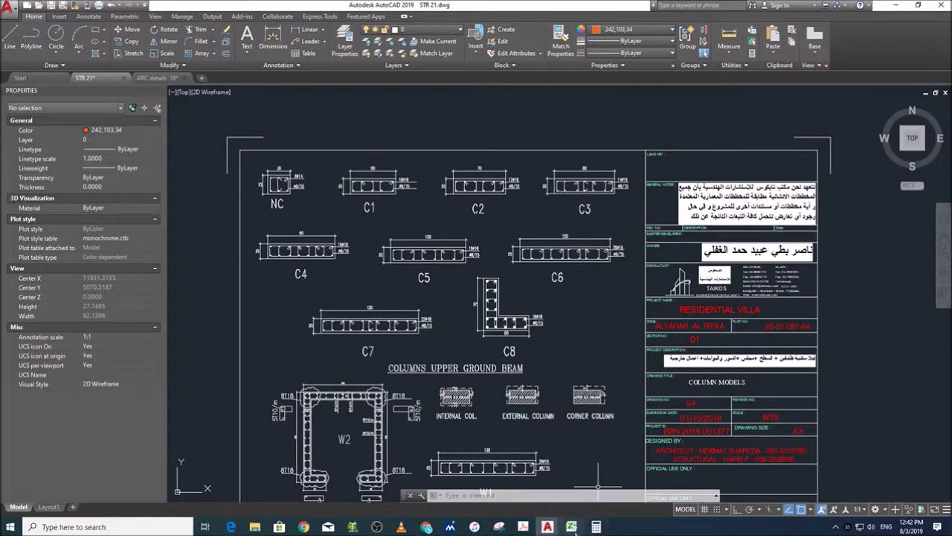
mouse_move(575, 531)
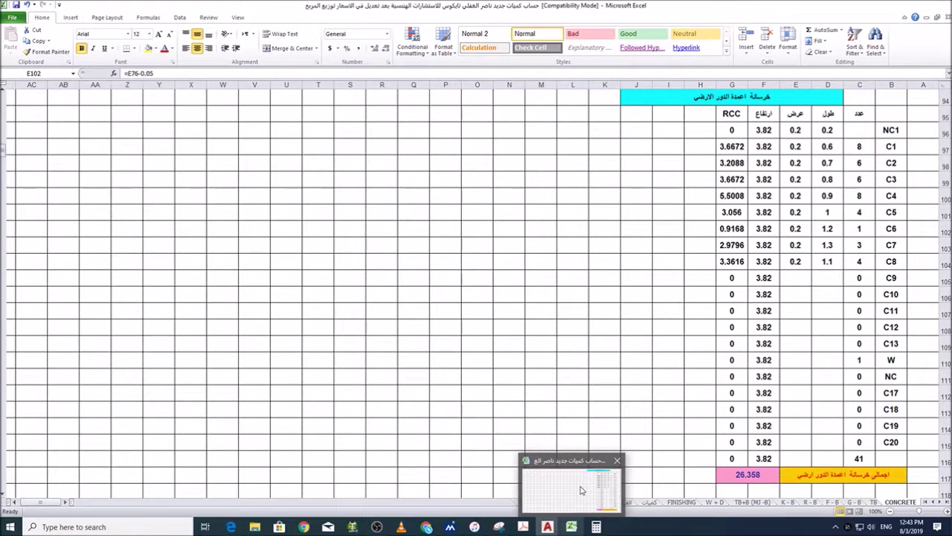
left_click(547, 525)
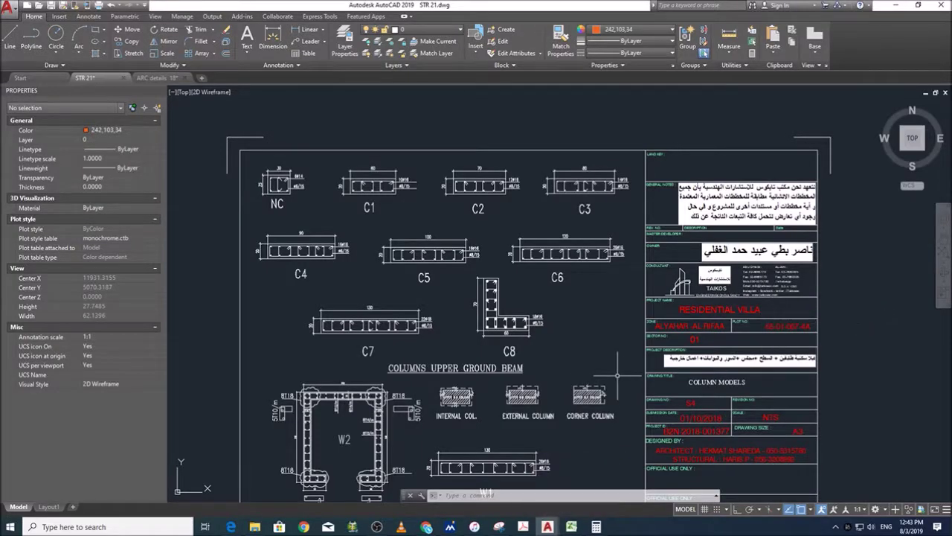
Step: Return to the Excel CONCRETE sheet and look over the ground-floor B beam table starting at row 120
left_click(571, 526)
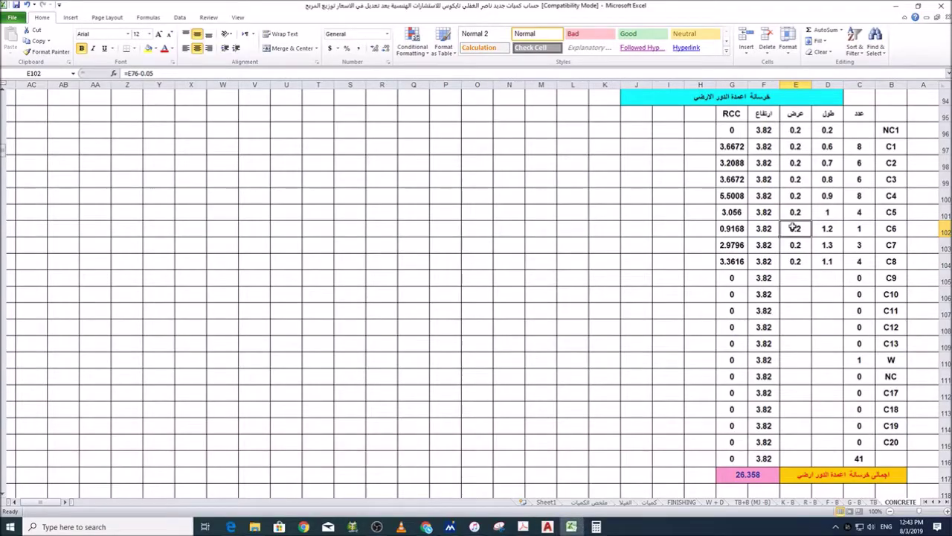
scroll(788, 223, "down", 5)
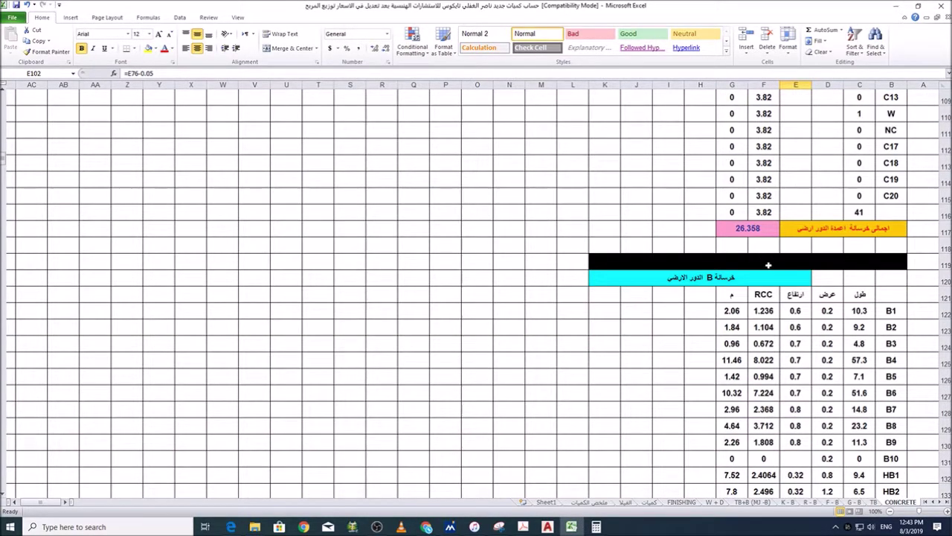
scroll(766, 262, "down", 1)
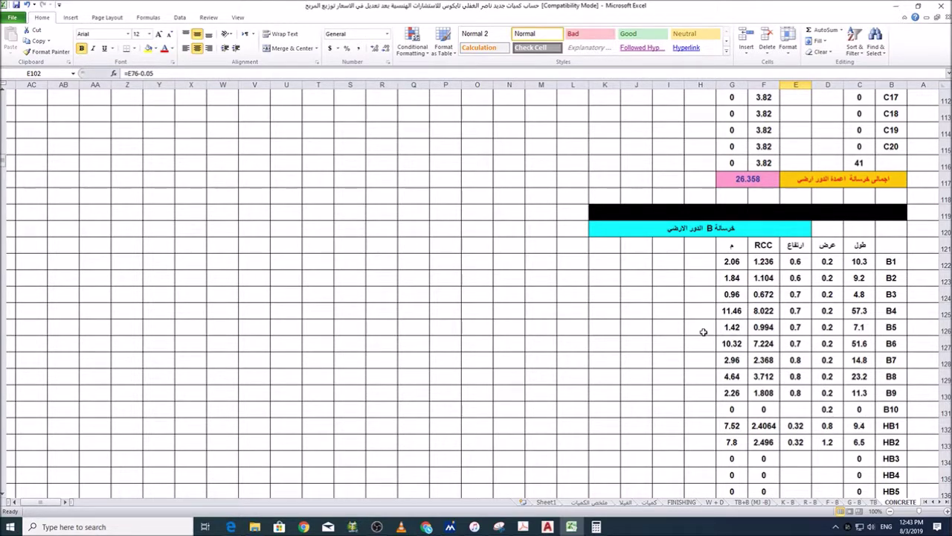
Step: Switch to STR 21.dwg in AutoCAD and locate the Ground Floor Slab sheet among the structural drawings
mouse_move(547, 527)
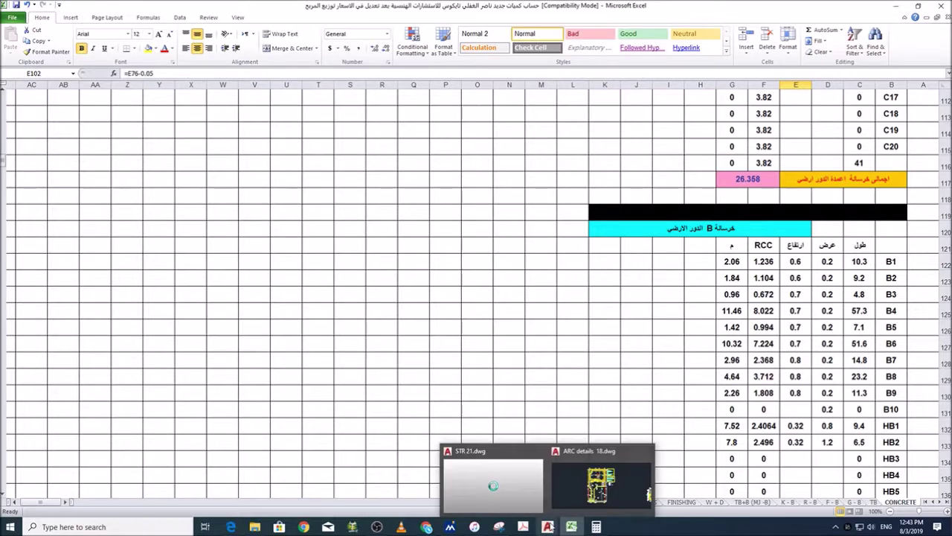
left_click(495, 485)
scroll(701, 238, "down", 4)
scroll(827, 252, "down", 4)
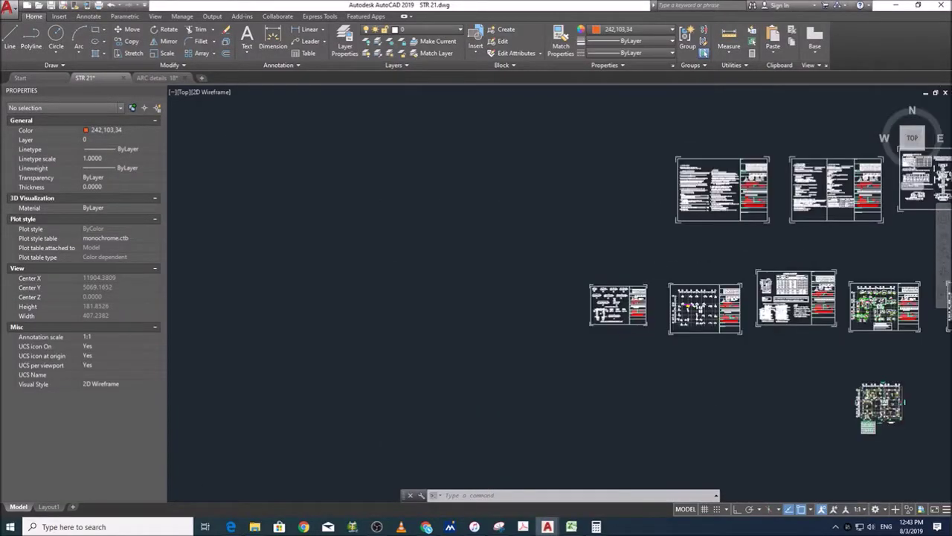
scroll(855, 320, "up", 4)
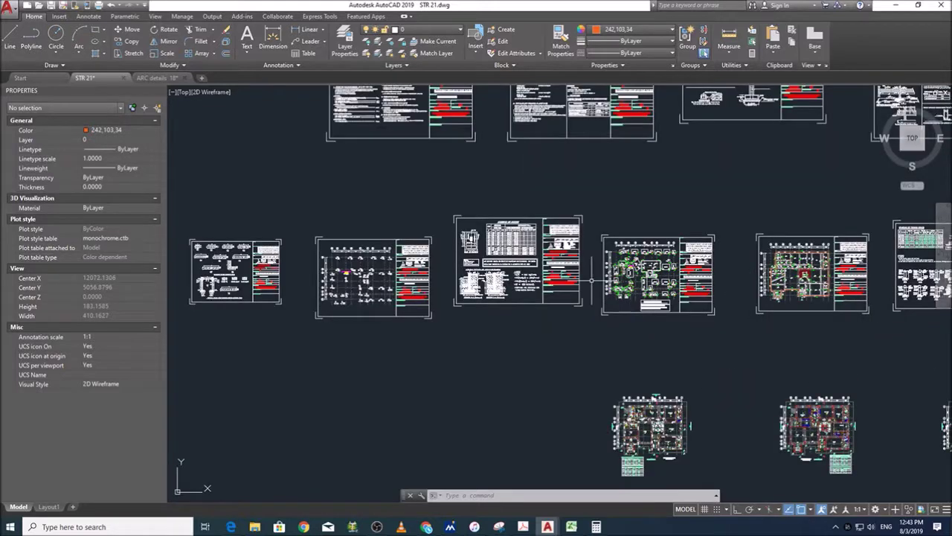
scroll(878, 253, "down", 6)
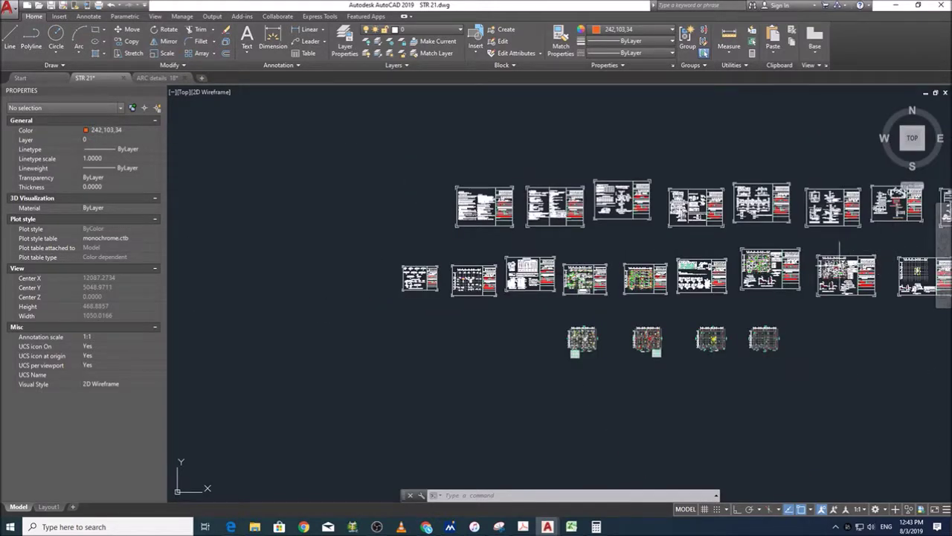
scroll(796, 260, "up", 3)
scroll(720, 267, "up", 6)
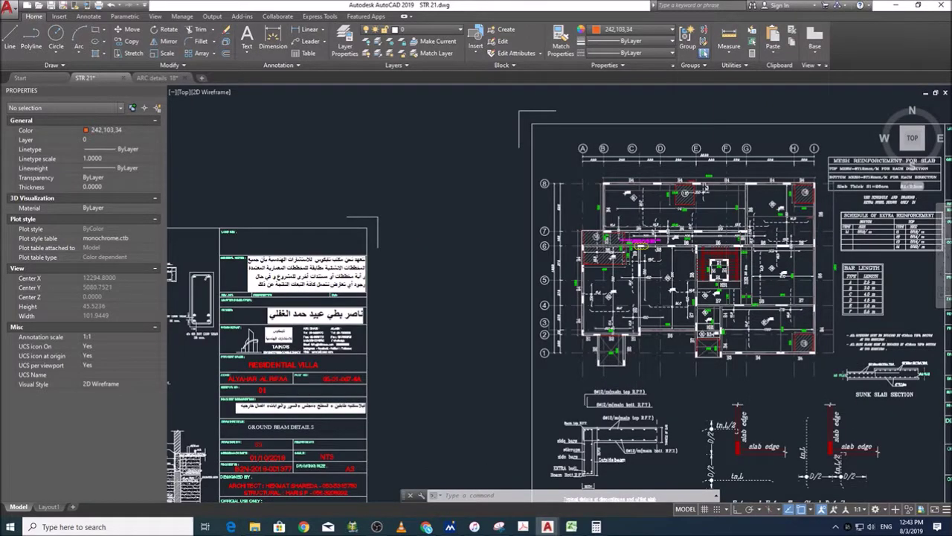
scroll(711, 312, "down", 2)
scroll(908, 338, "up", 5)
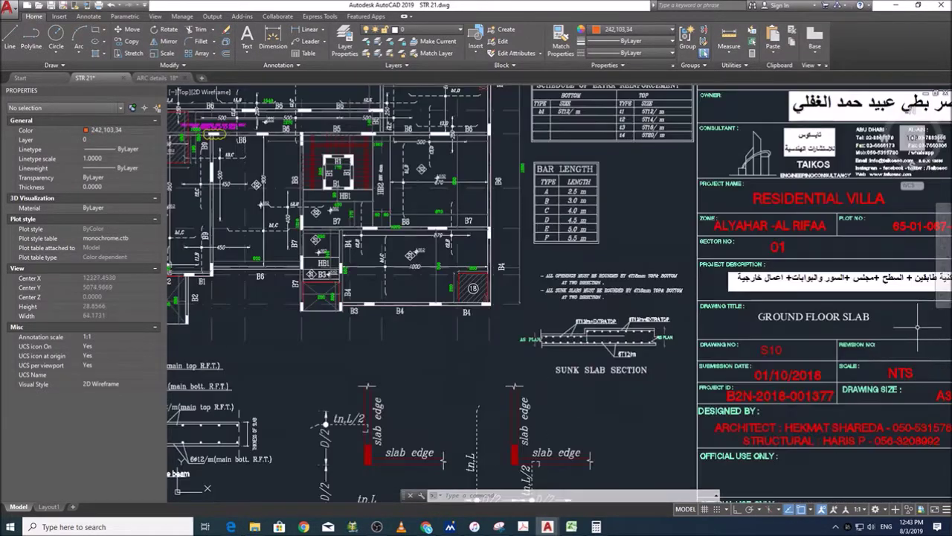
scroll(720, 372, "down", 5)
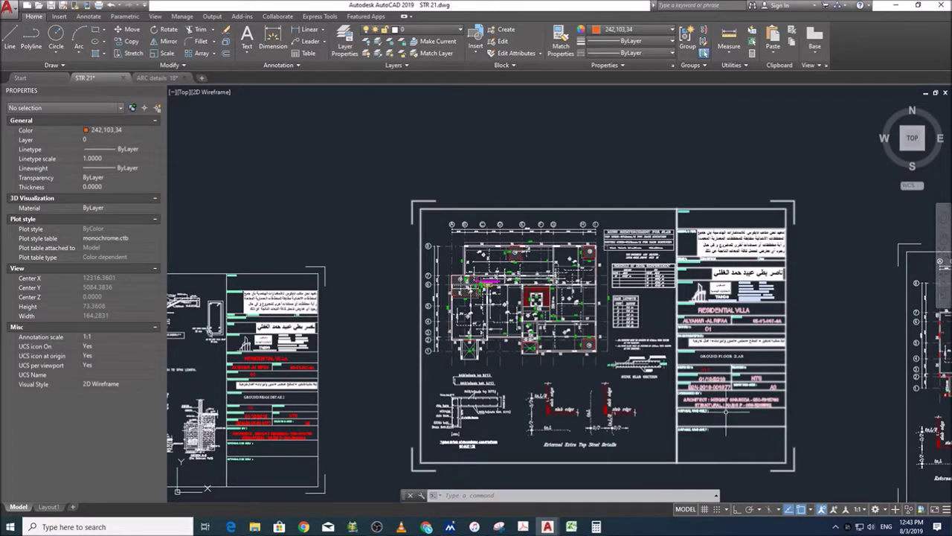
Step: Look over the whole Ground Floor Slab sheet, including the beam plan, reinforcement schedules and slab edge details
middle_click_drag(728, 439, 619, 388)
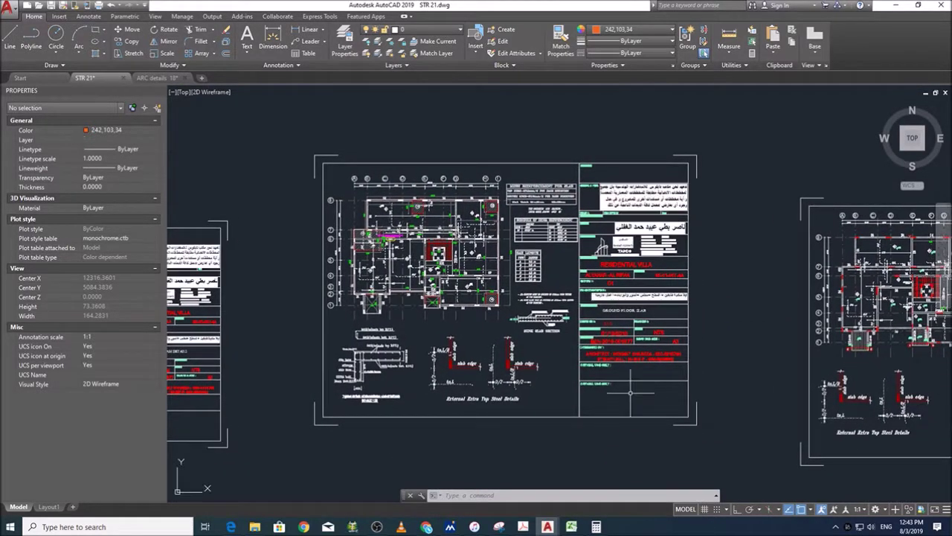
scroll(618, 389, "up", 2)
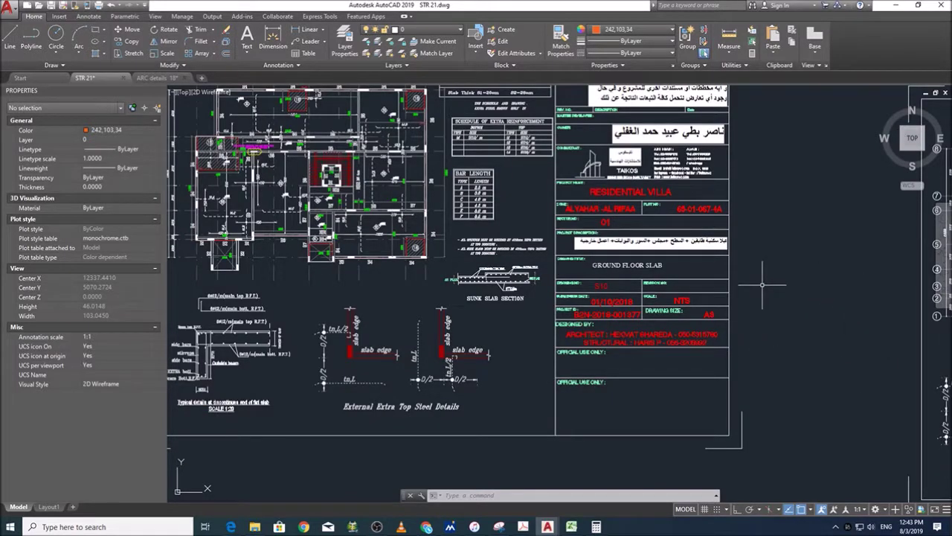
middle_click_drag(762, 284, 766, 330)
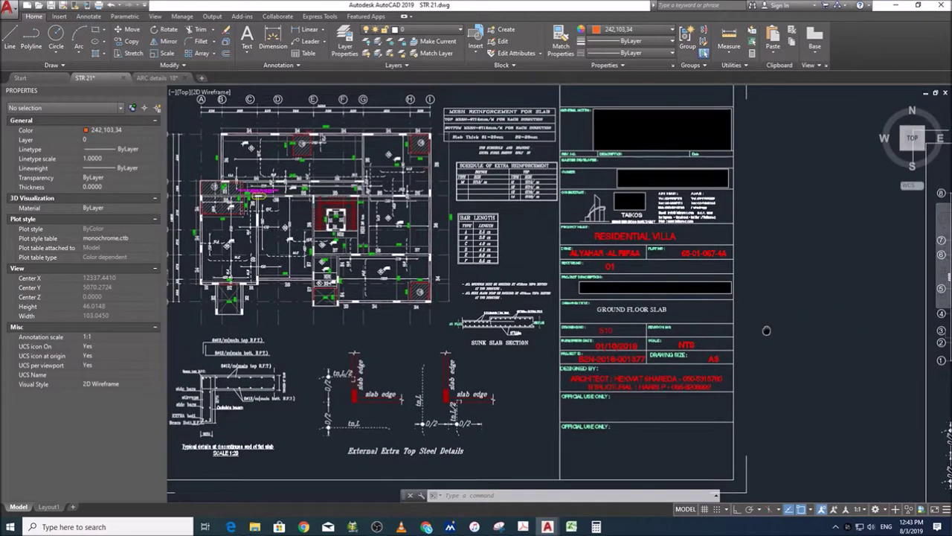
scroll(766, 331, "down", 3)
scroll(766, 331, "up", 2)
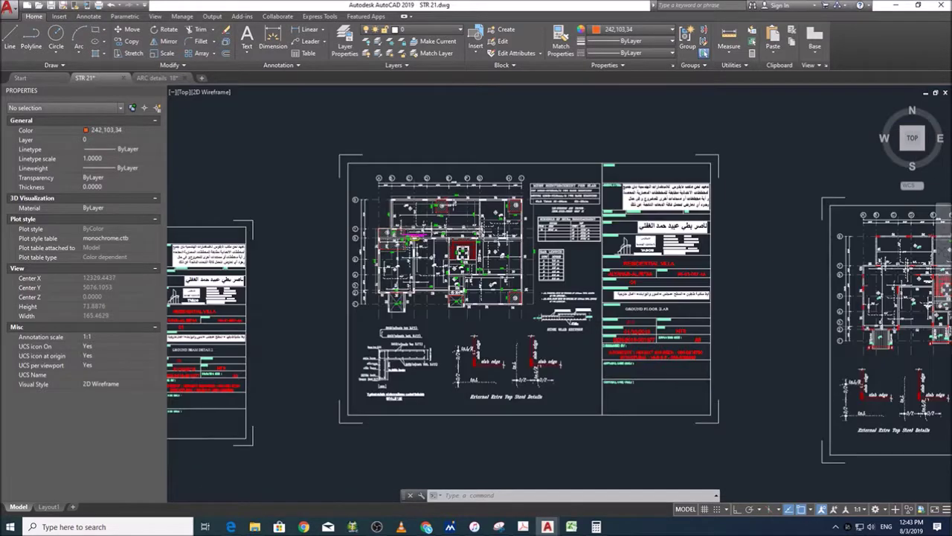
scroll(647, 366, "up", 2)
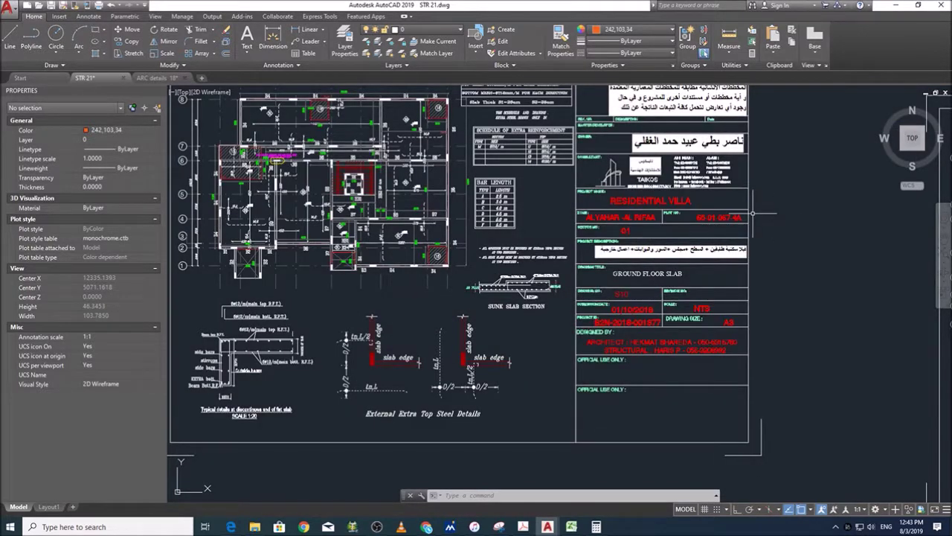
middle_click_drag(711, 201, 704, 279)
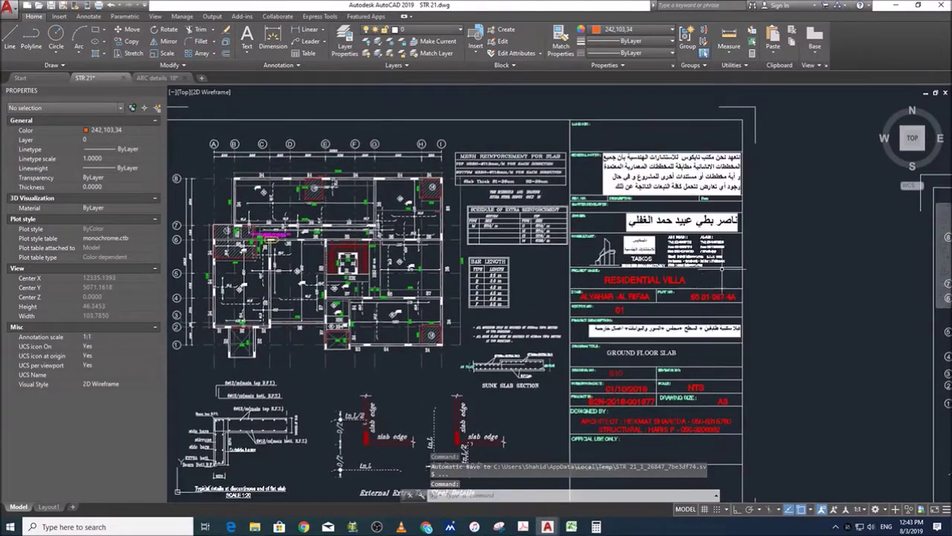
Step: Read the Ground Floor Slab title block from the general notes, owner and consultant down to the project description, drawing title and drawing number
scroll(584, 152, "up", 4)
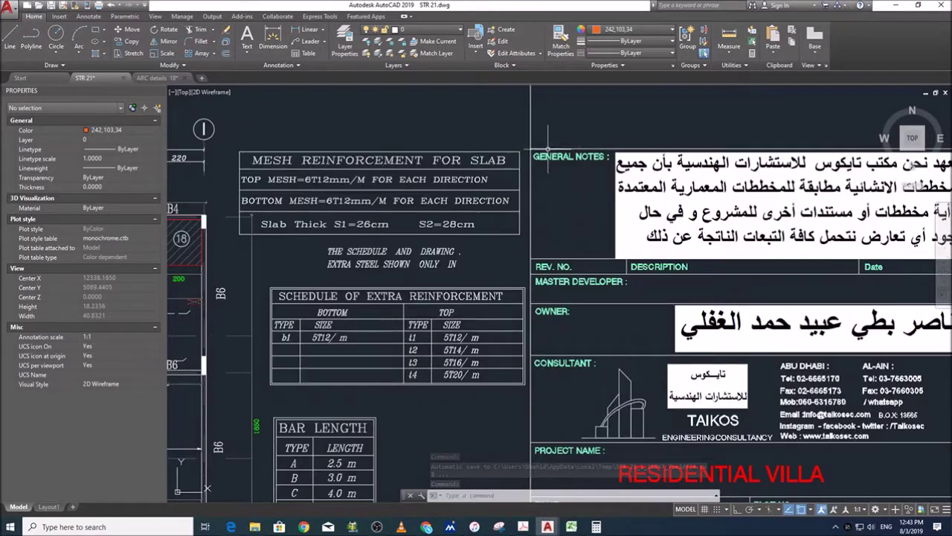
scroll(570, 186, "down", 2)
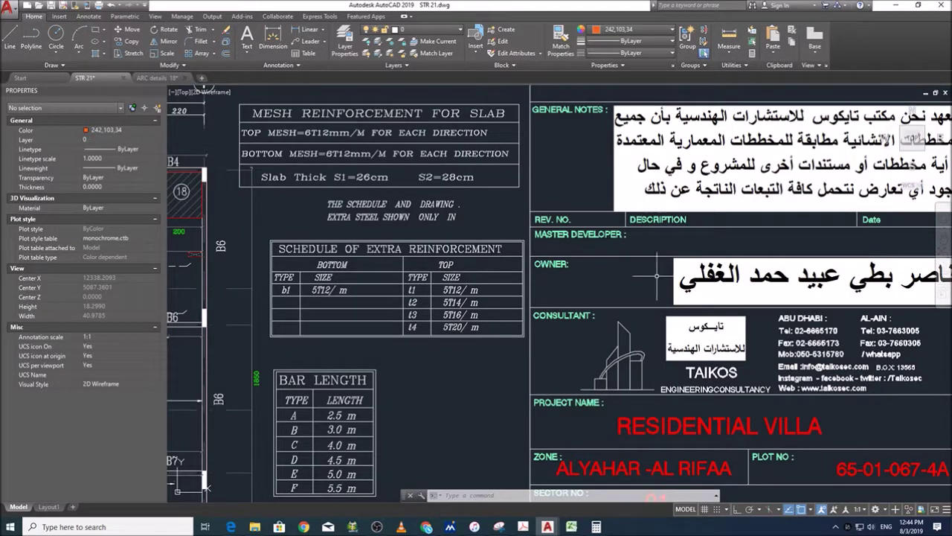
mouse_move(599, 346)
middle_mouse_down()
mouse_move(558, 321)
mouse_move(545, 289)
middle_mouse_up()
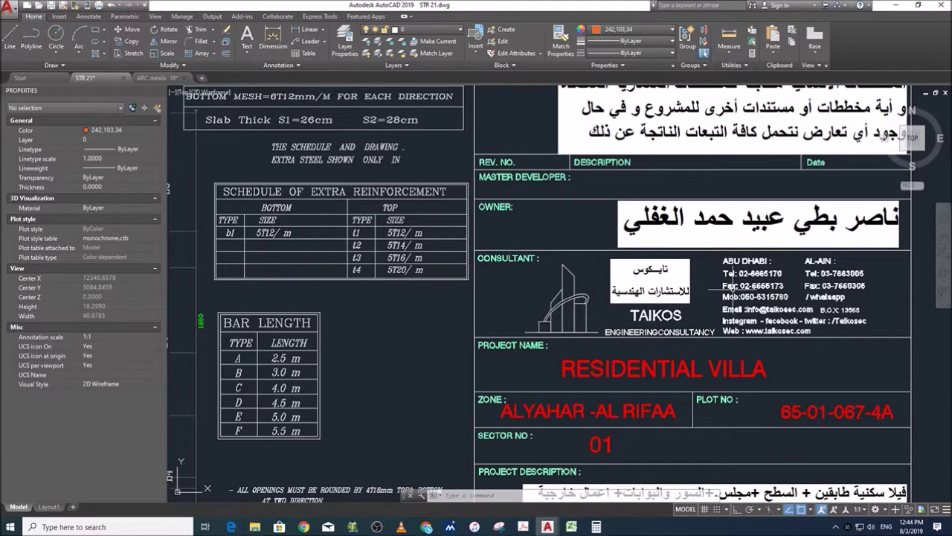
middle_click_drag(542, 373, 556, 300)
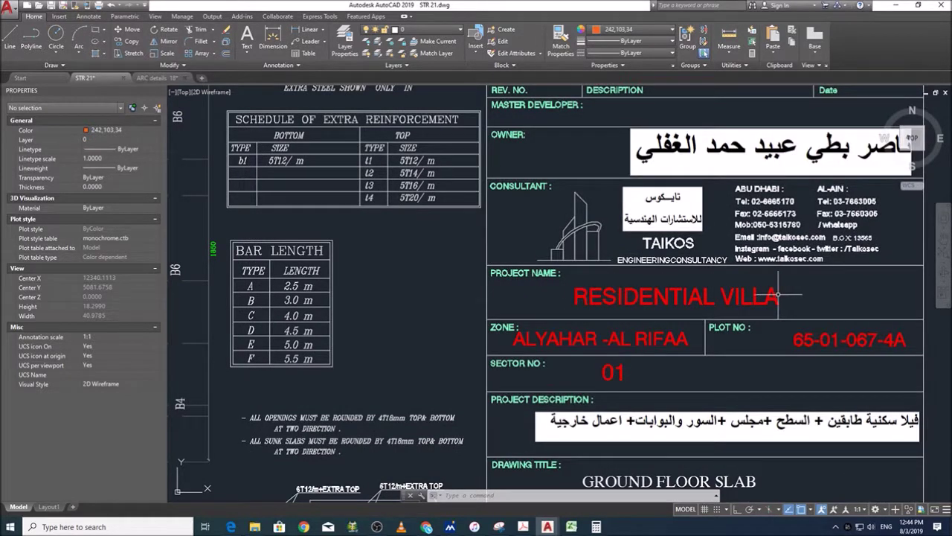
middle_click_drag(696, 365, 717, 284)
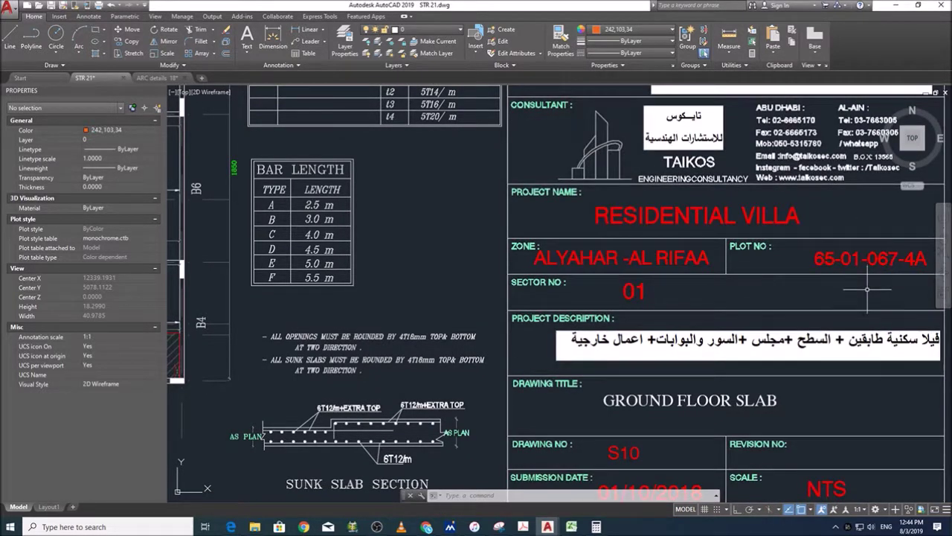
middle_click_drag(867, 288, 795, 285)
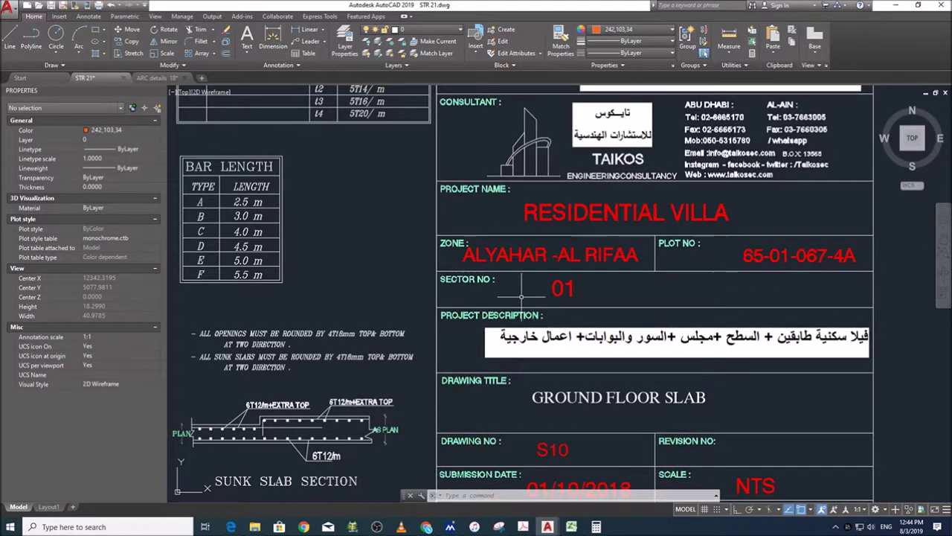
middle_click_drag(600, 295, 613, 241)
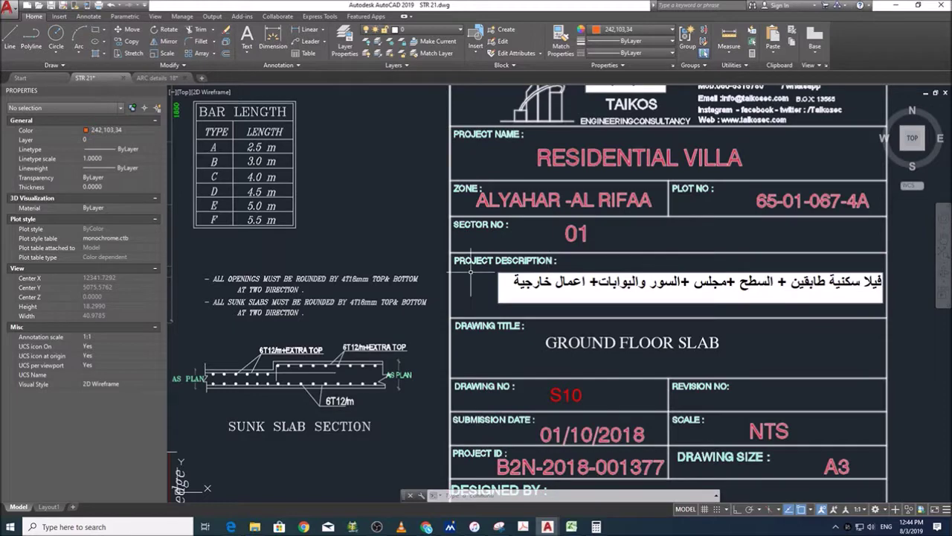
scroll(384, 217, "down", 2)
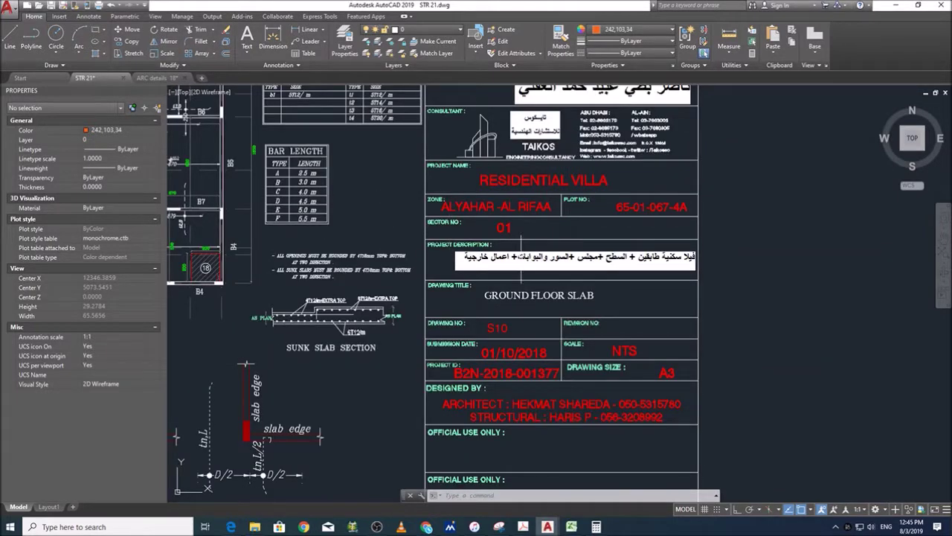
scroll(521, 261, "up", 2)
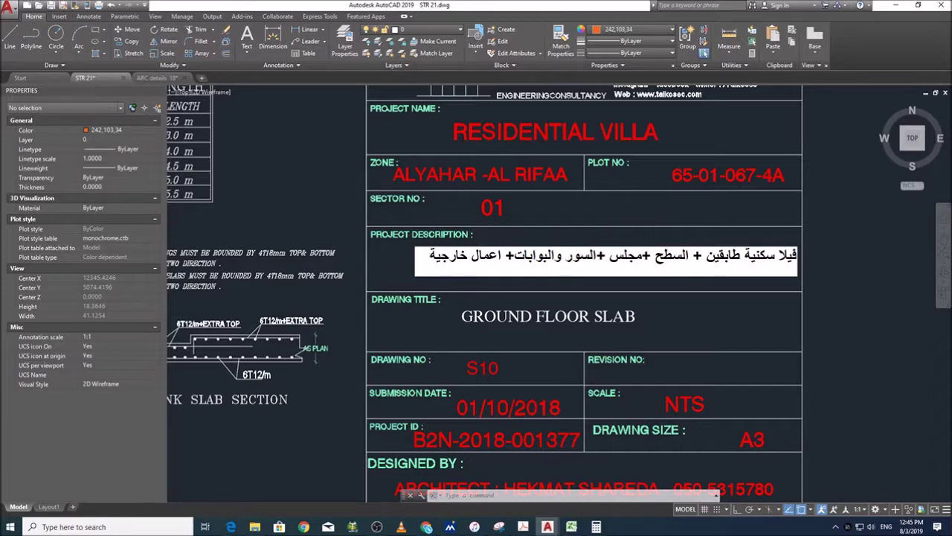
Step: Compare the Ground Floor Slab sheet with the neighbouring slab sheet and examine the drawing number and submission date in its title block
scroll(635, 209, "down", 4)
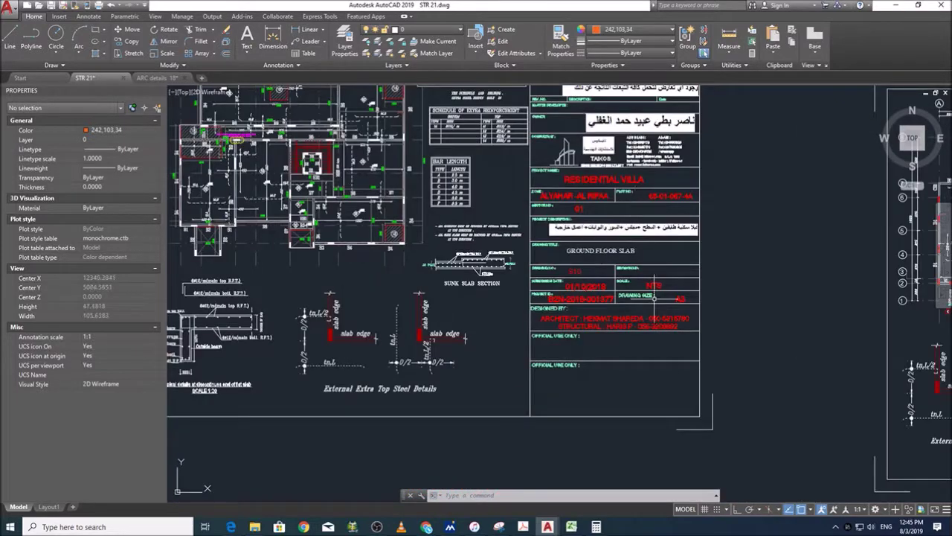
scroll(607, 258, "up", 4)
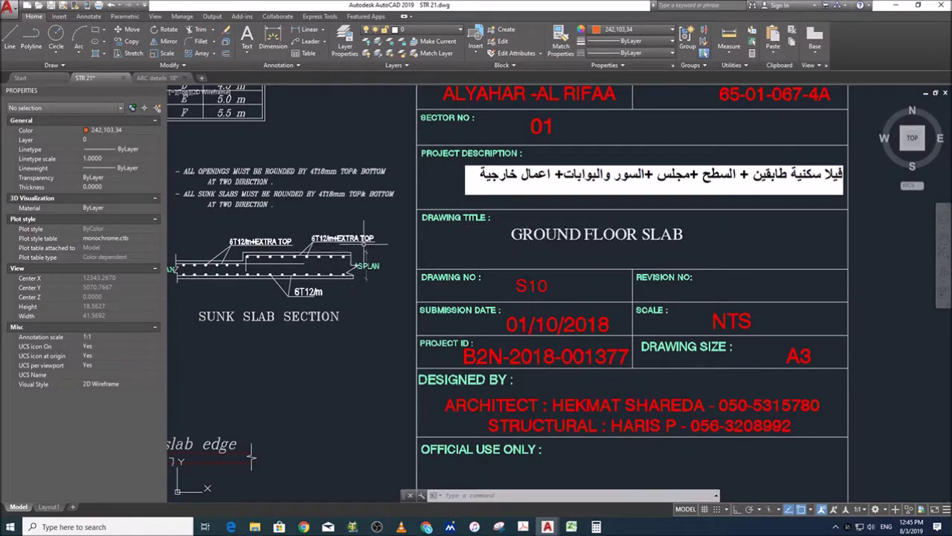
scroll(433, 250, "down", 8)
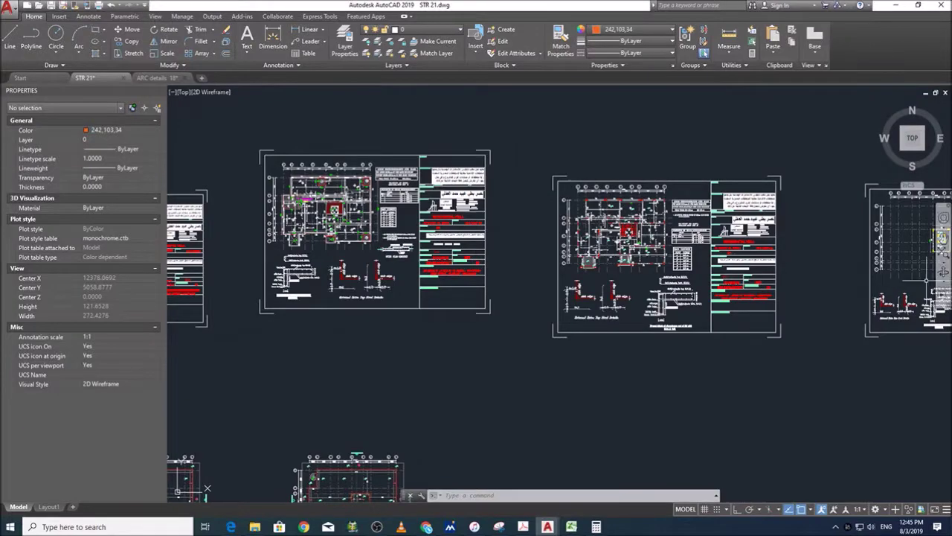
scroll(448, 203, "up", 3)
scroll(618, 265, "up", 5)
scroll(632, 261, "down", 1)
scroll(797, 221, "down", 8)
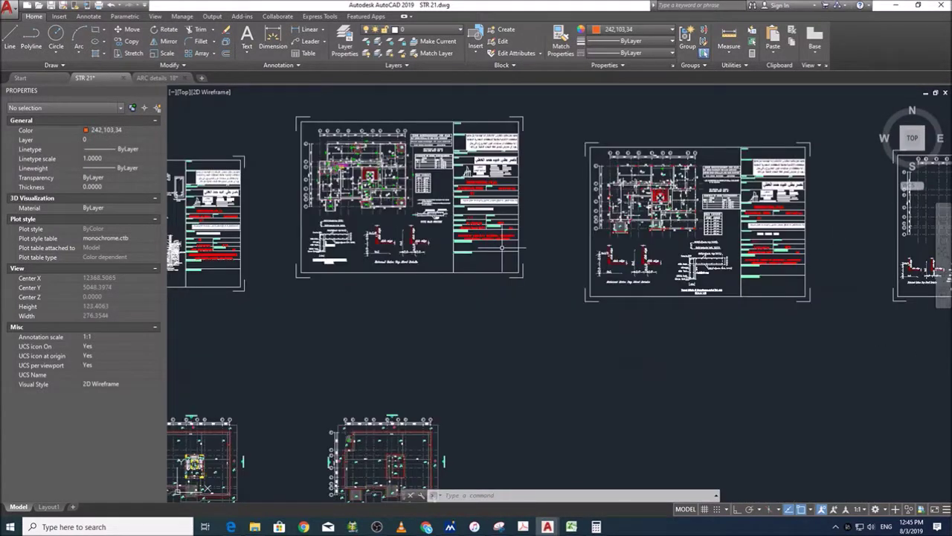
scroll(487, 205, "up", 6)
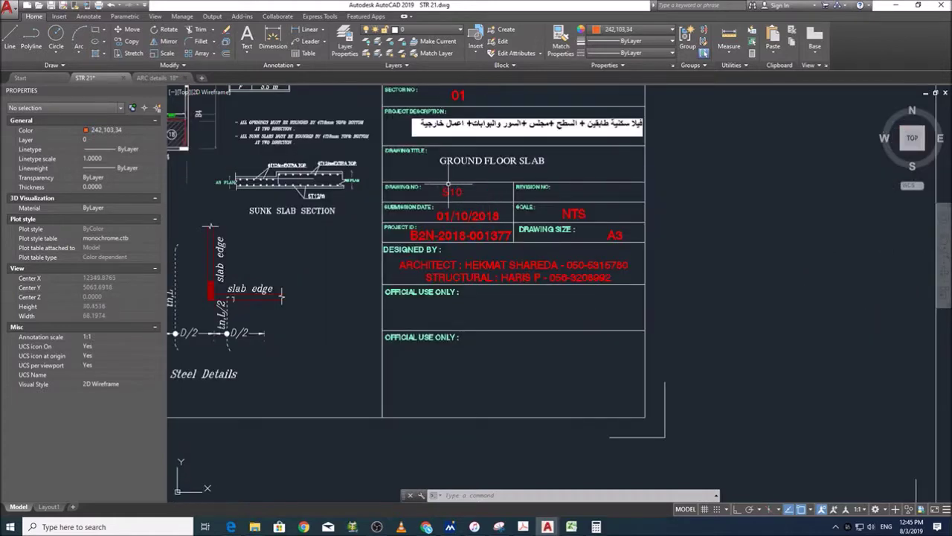
scroll(449, 183, "up", 2)
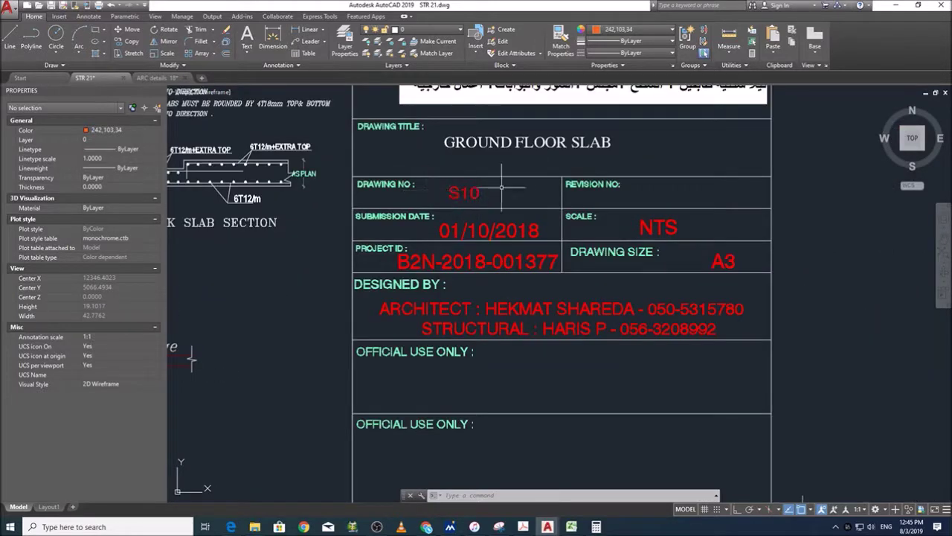
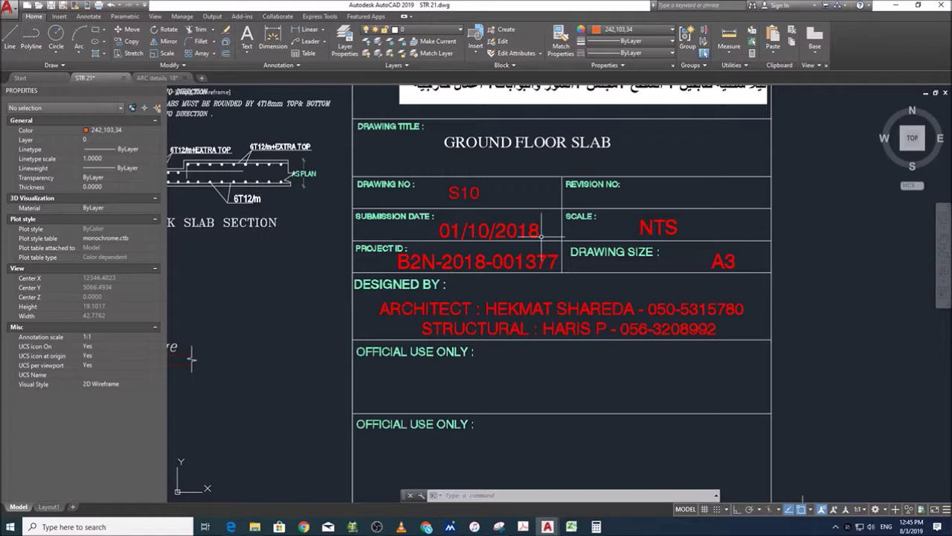
Step: Examine the B3 and B4 beams and the hatched area 18 along axis 1 of the ground-floor slab plan
scroll(837, 223, "down", 4)
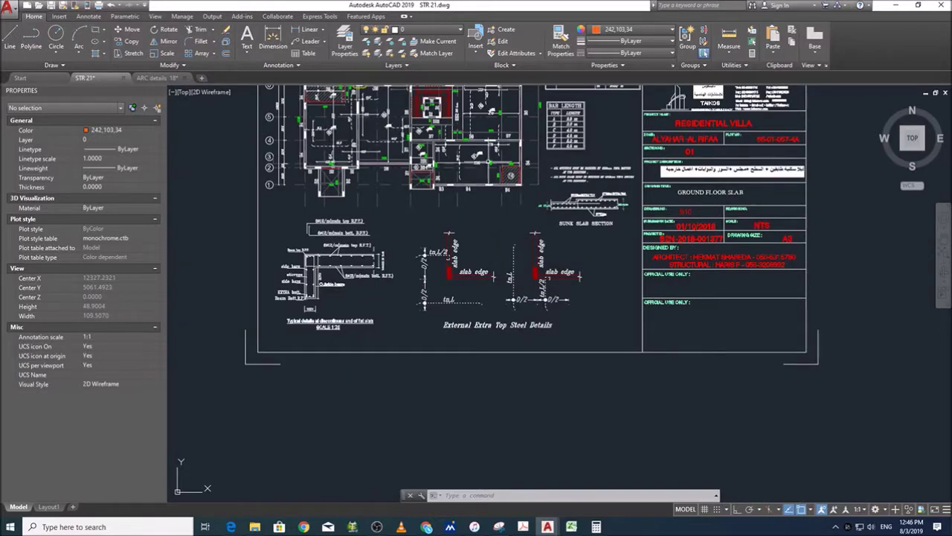
scroll(447, 156, "up", 5)
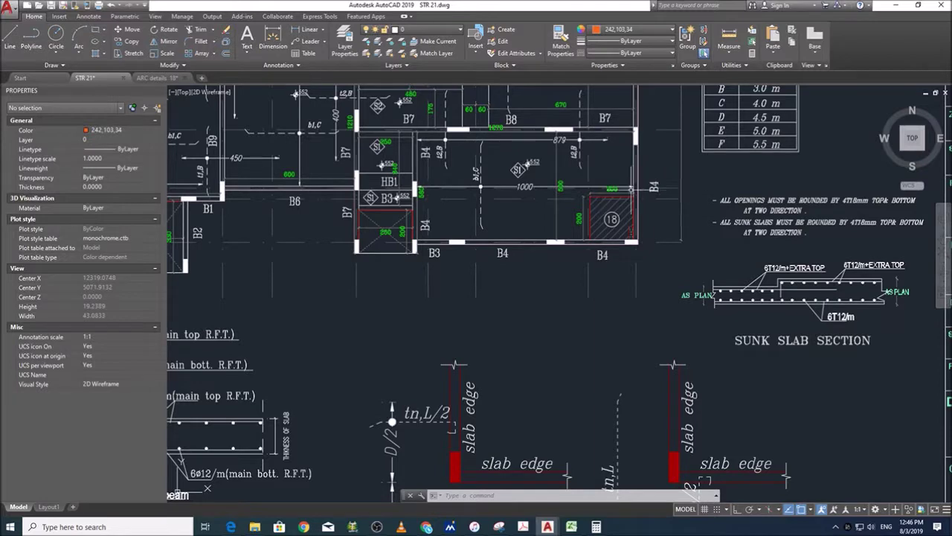
scroll(576, 220, "up", 2)
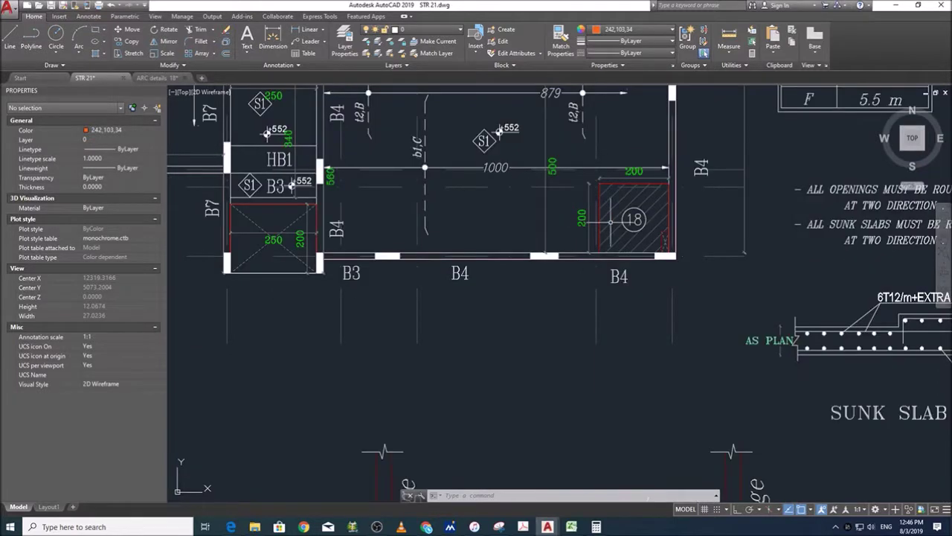
scroll(402, 252, "down", 4)
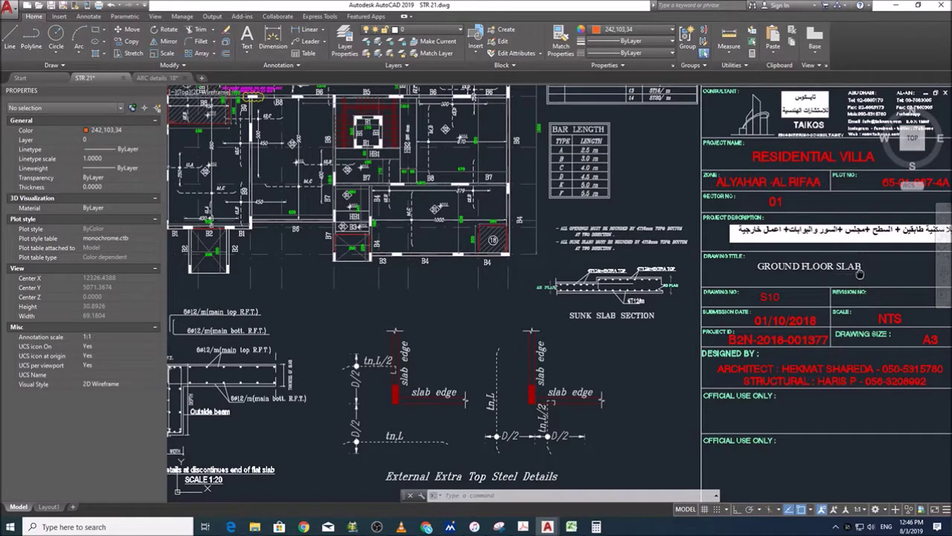
Step: Read the rest of the Ground Floor Slab title block, from project description through scale, project ID, drawing size and designers to the official-use boxes
middle_click_drag(859, 274, 616, 274)
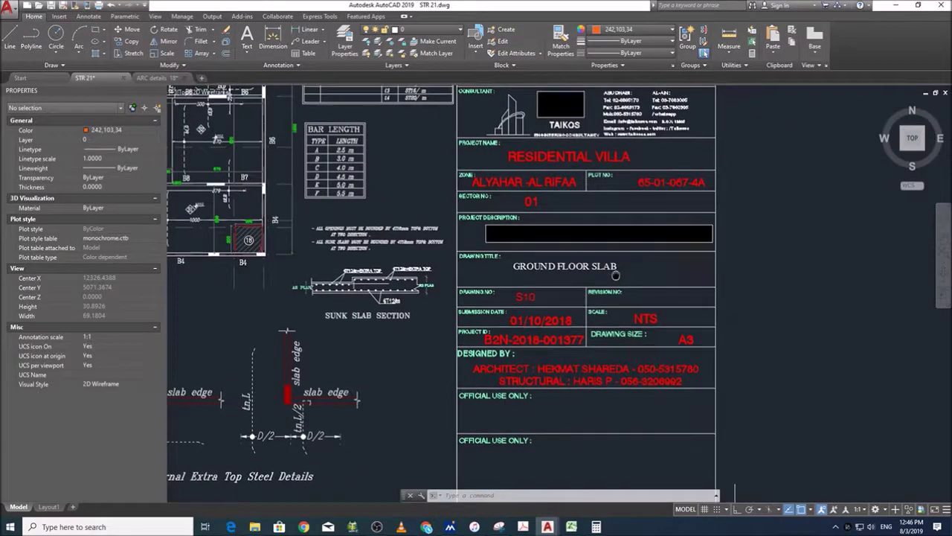
scroll(530, 201, "up", 2)
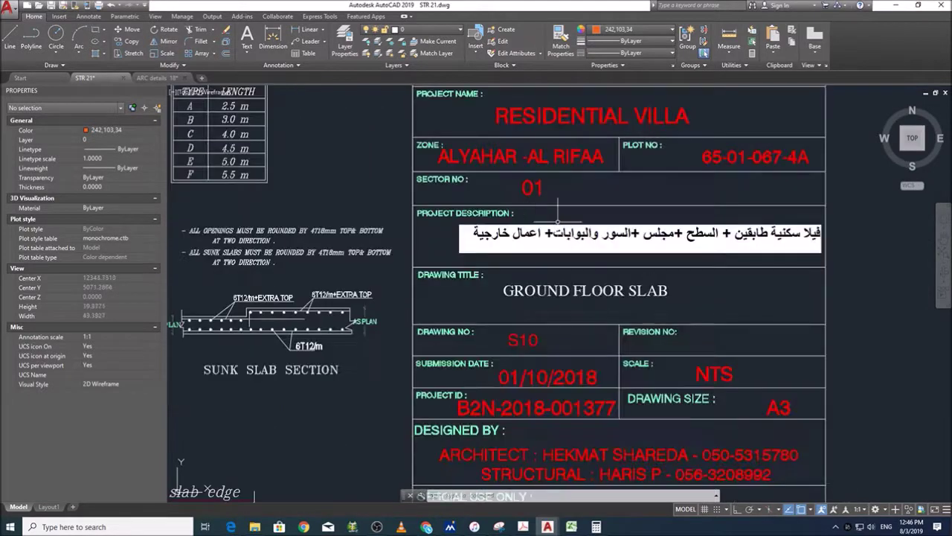
middle_click_drag(649, 402, 642, 295)
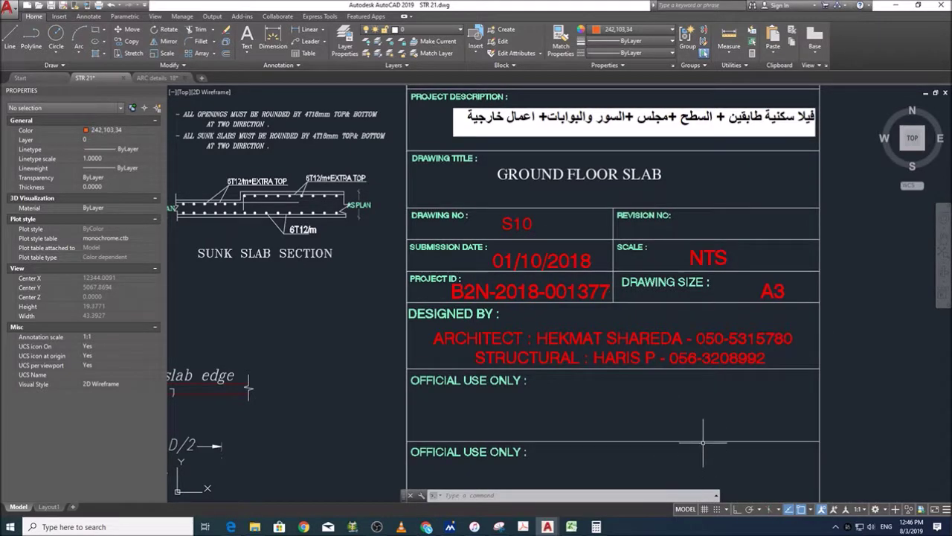
middle_click_drag(703, 419, 708, 354)
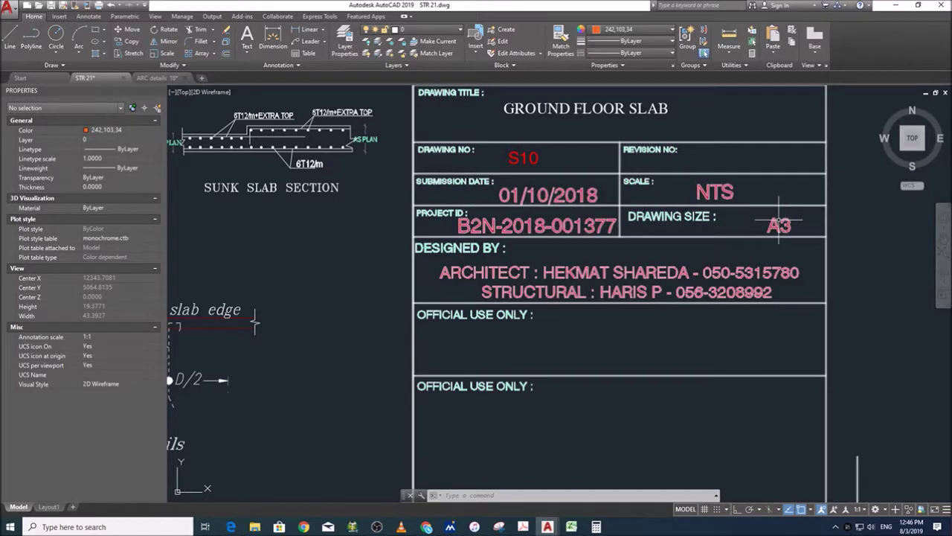
scroll(774, 227, "down", 2)
scroll(784, 416, "down", 2)
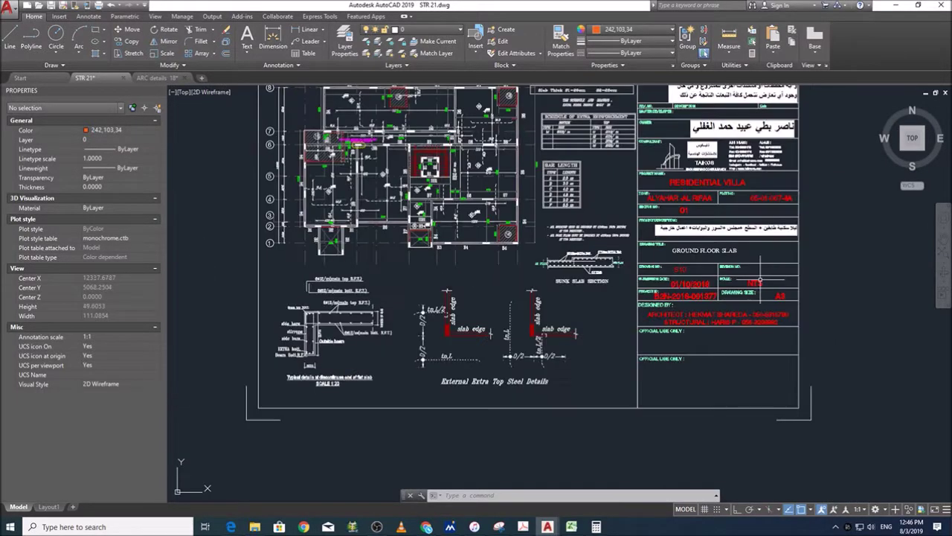
scroll(773, 283, "up", 2)
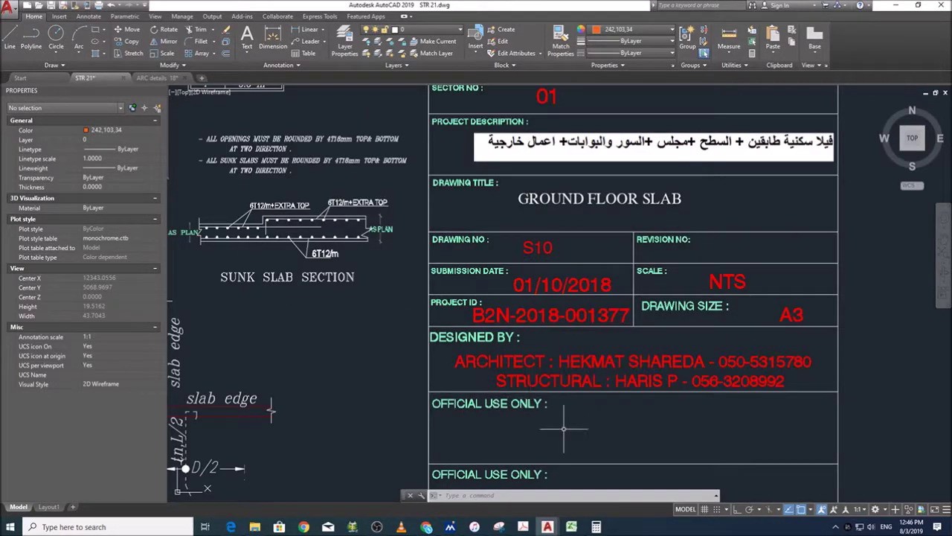
mouse_move(566, 424)
middle_mouse_down()
mouse_move(569, 338)
mouse_move(554, 331)
middle_mouse_up()
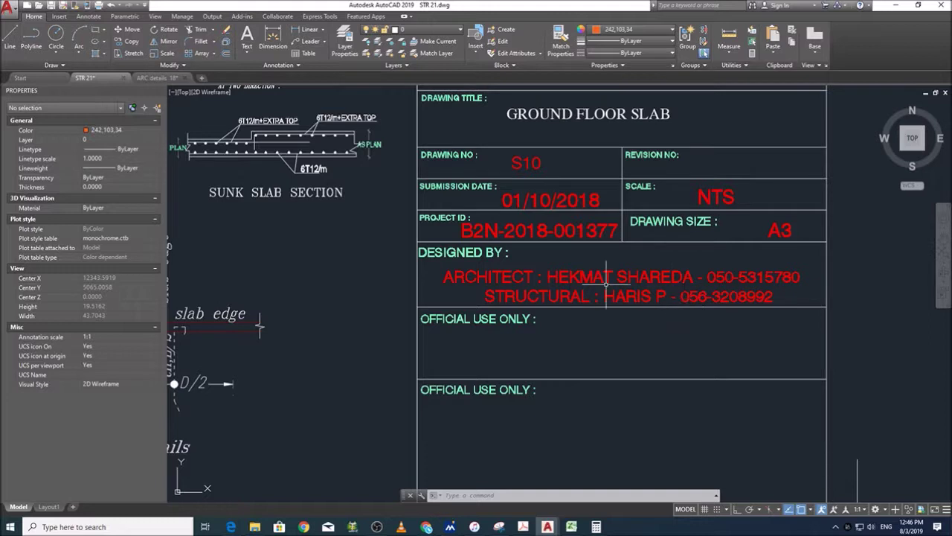
middle_click_drag(584, 454, 608, 323)
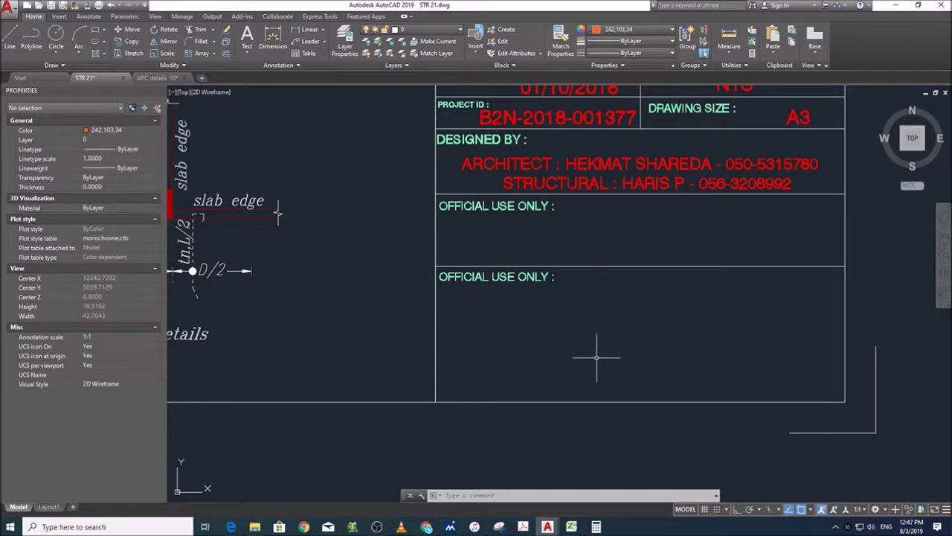
Step: Switch to the Architectural Drawings PDF in Acrobat and view the municipal approval stamp in the Ground Floor Plan's official-use box
mouse_move(524, 526)
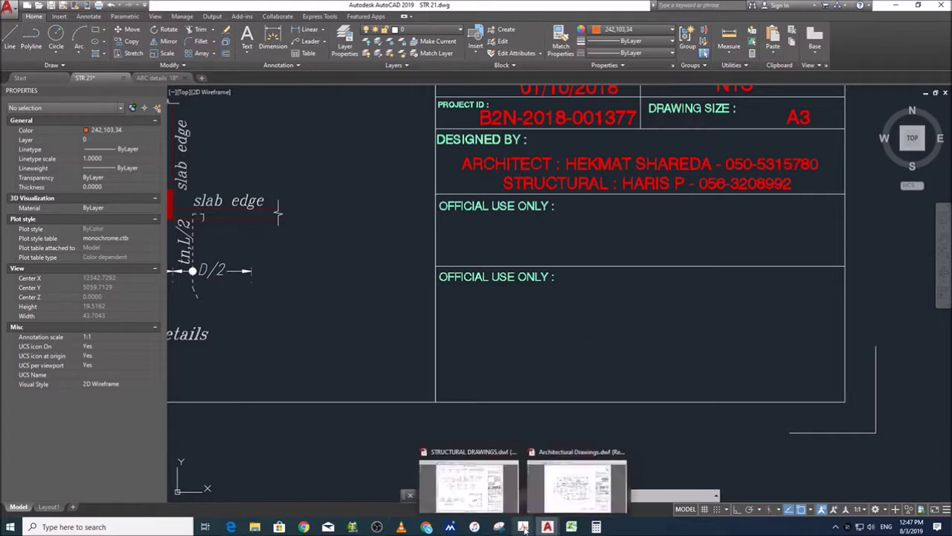
mouse_move(554, 487)
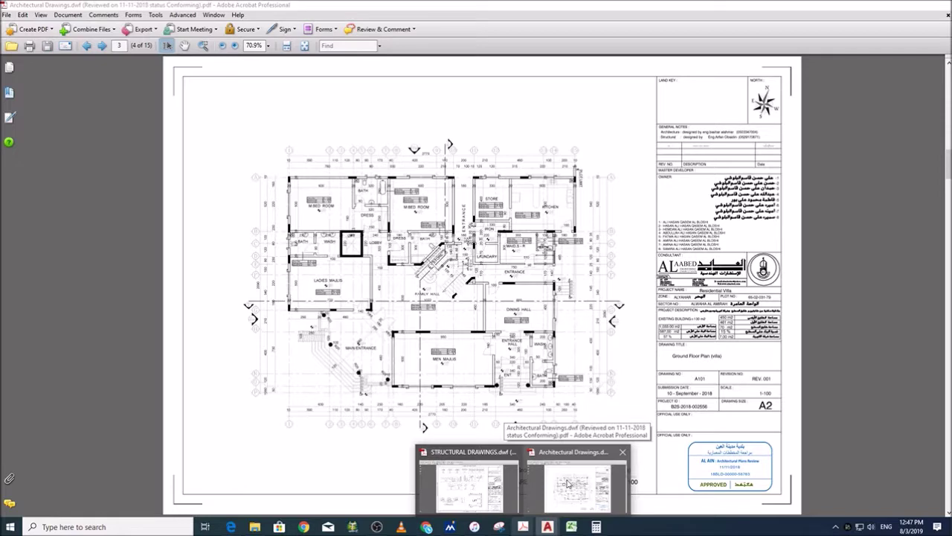
left_click(567, 484)
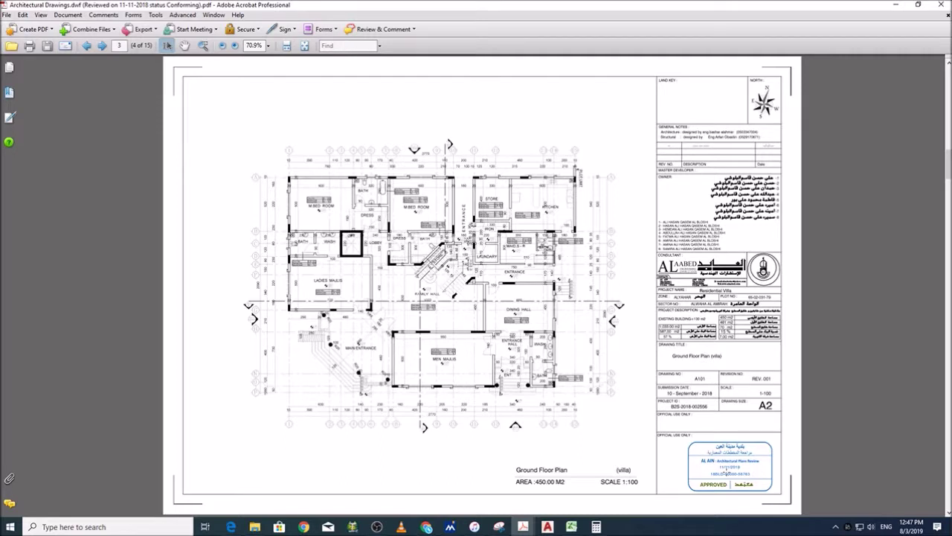
Step: Return to STR 21.dwg in AutoCAD and look over the ground-floor slab beam plan with its axes and reinforcement schedules
left_click(571, 526)
left_click(571, 527)
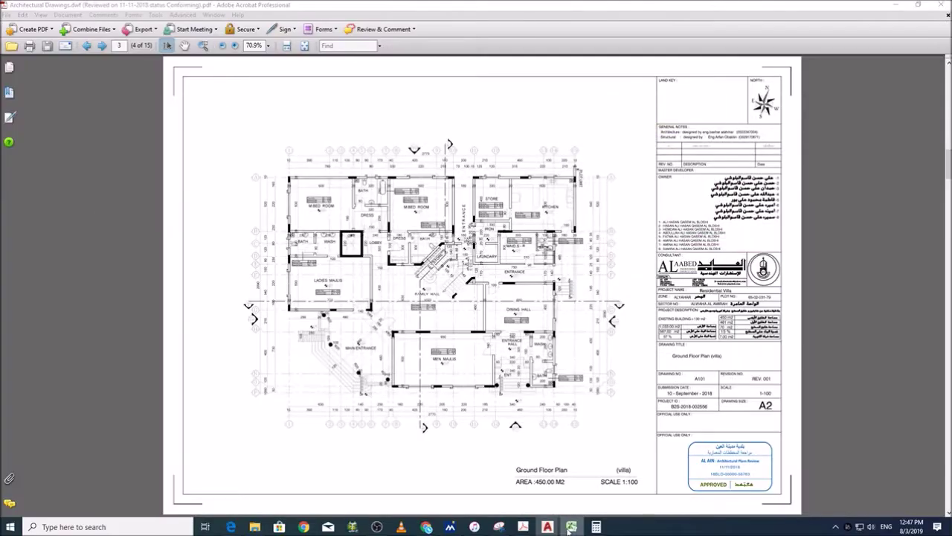
mouse_move(547, 526)
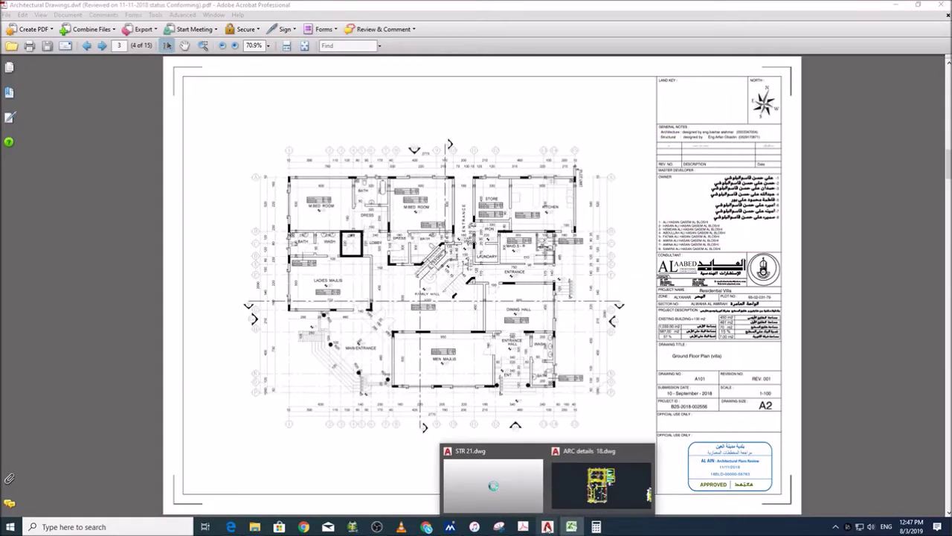
left_click(502, 494)
scroll(733, 401, "down", 5)
scroll(804, 372, "down", 2)
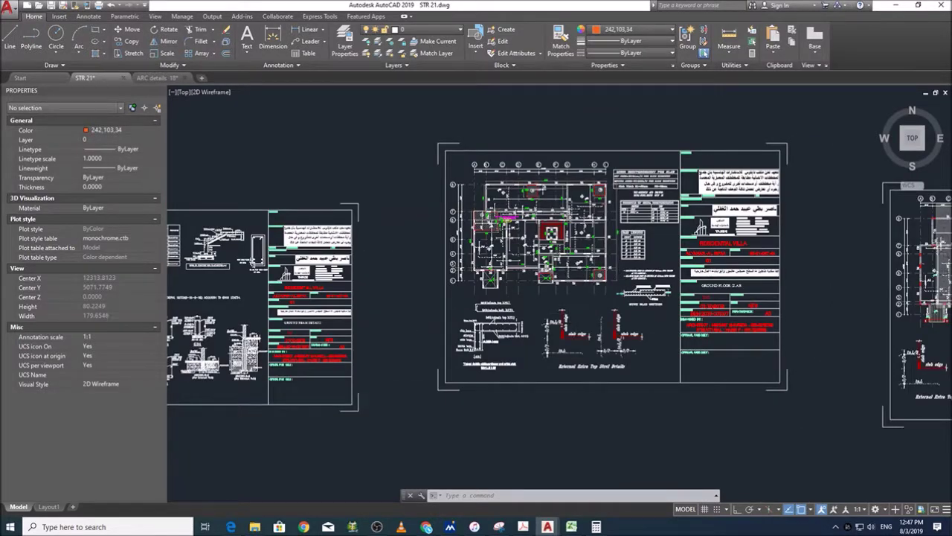
scroll(591, 316, "up", 2)
scroll(542, 251, "up", 4)
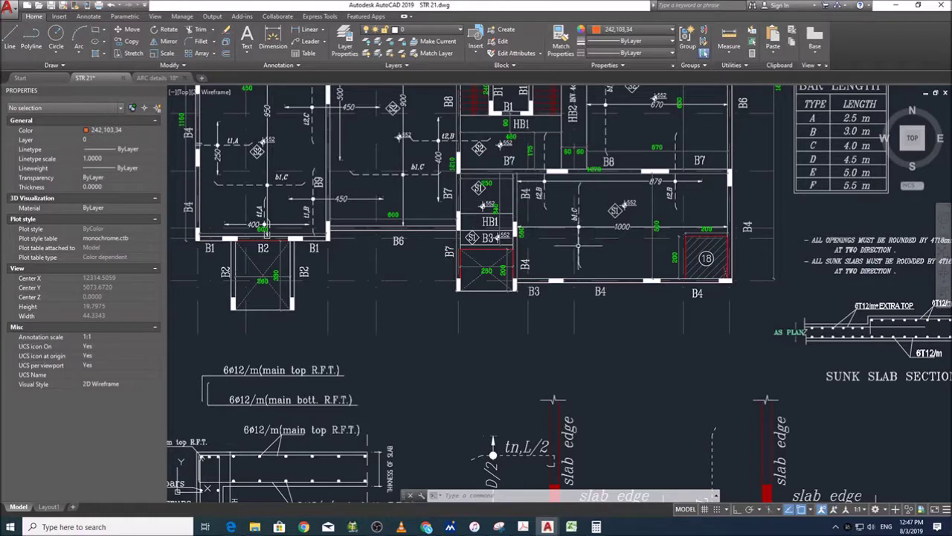
middle_click_drag(517, 289, 497, 415)
scroll(496, 415, "down", 4)
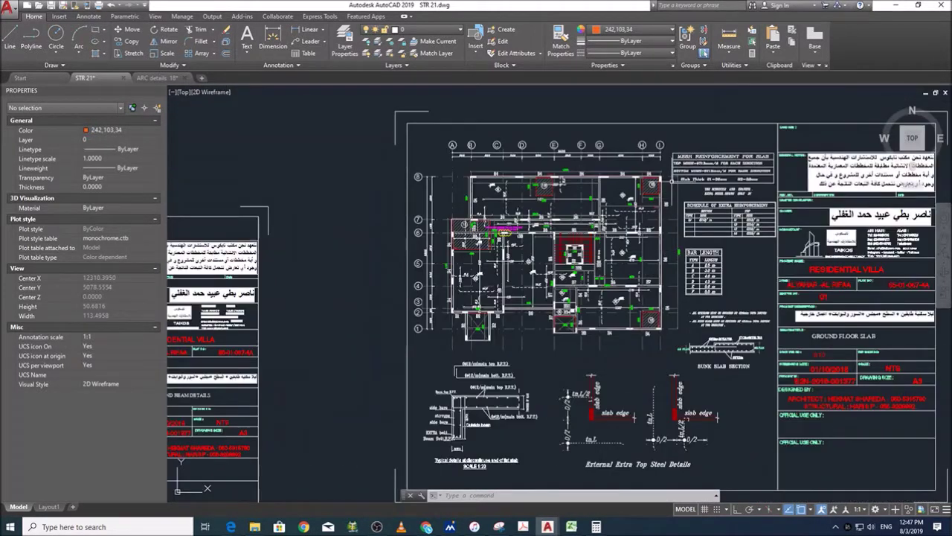
scroll(550, 439, "up", 2)
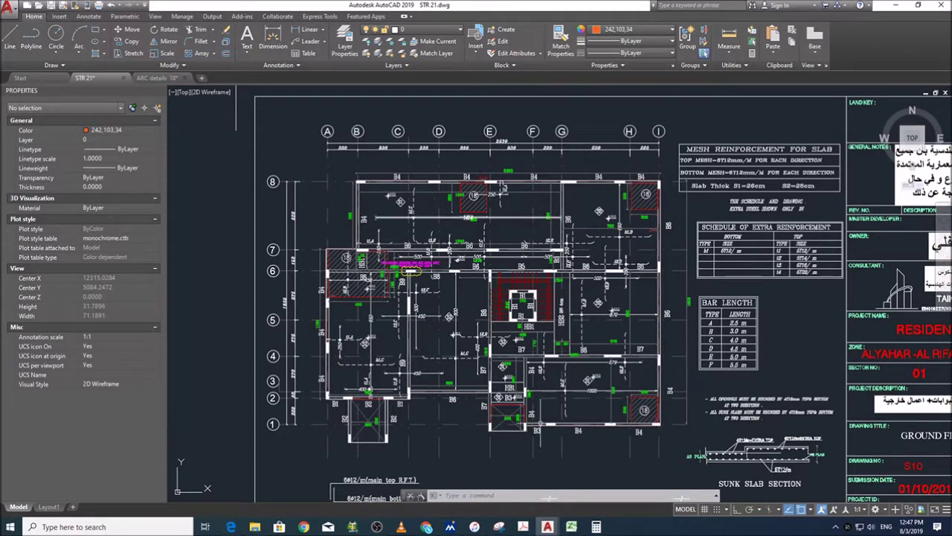
Step: Switch to the Excel workbook and open the G - B sheet to review the ground-floor beam lengths by type
left_click(572, 527)
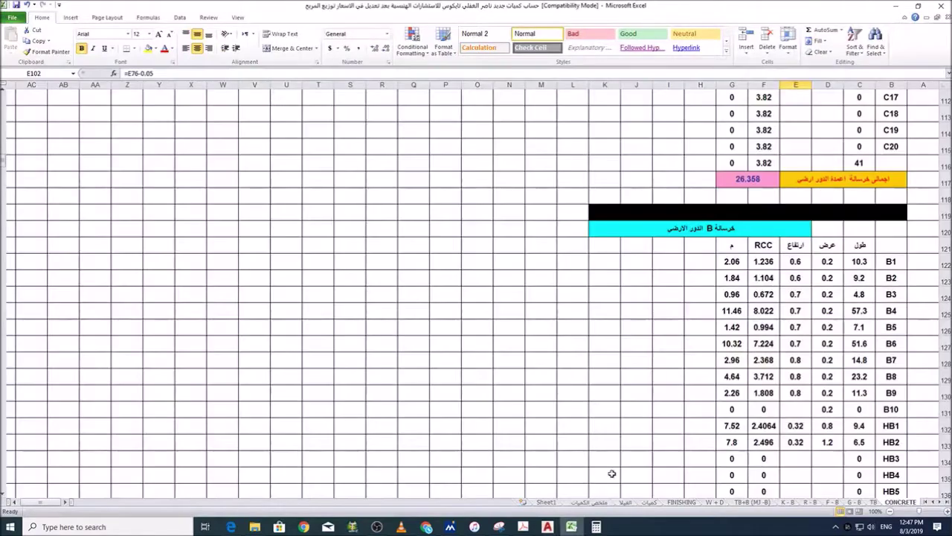
left_click(857, 504)
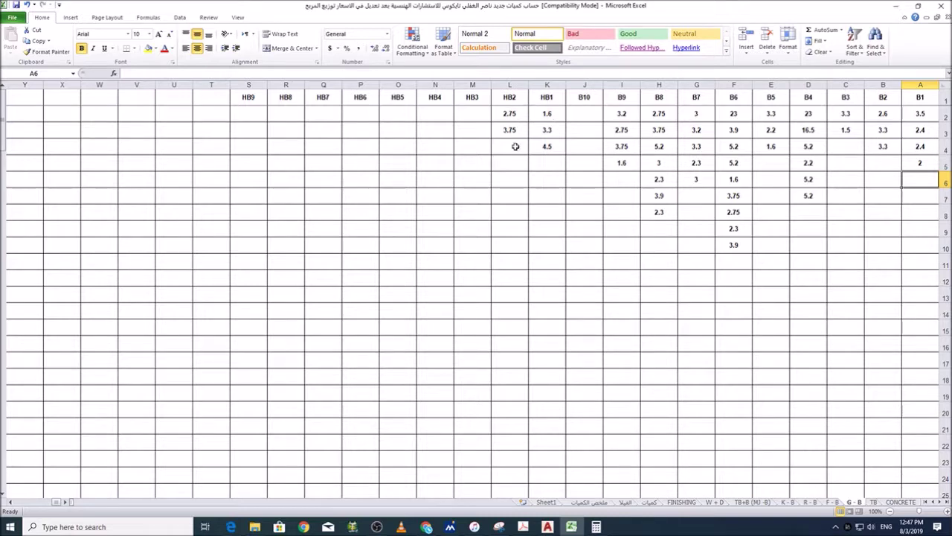
Step: Return to STR 21.dwg in AutoCAD and examine the B and HB beam labels across the ground-floor slab plan
left_click(547, 527)
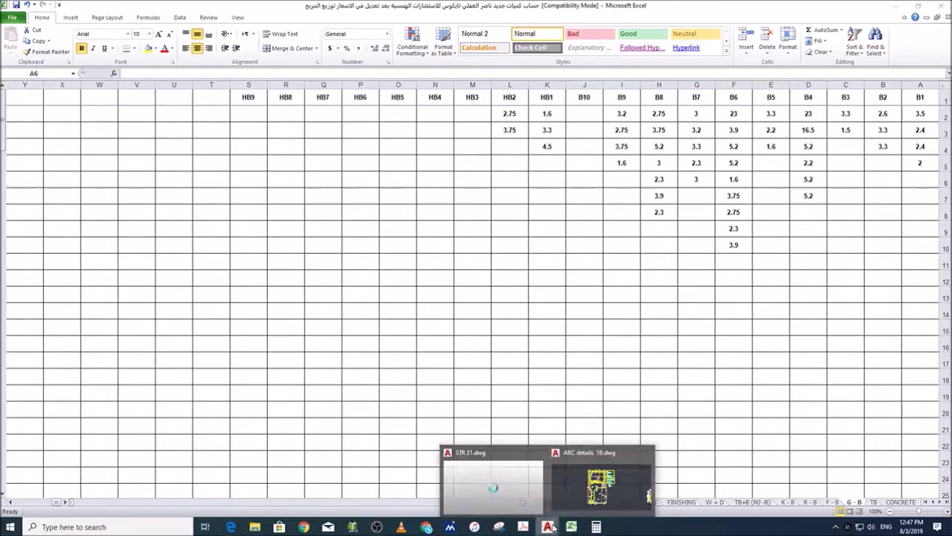
left_click(500, 487)
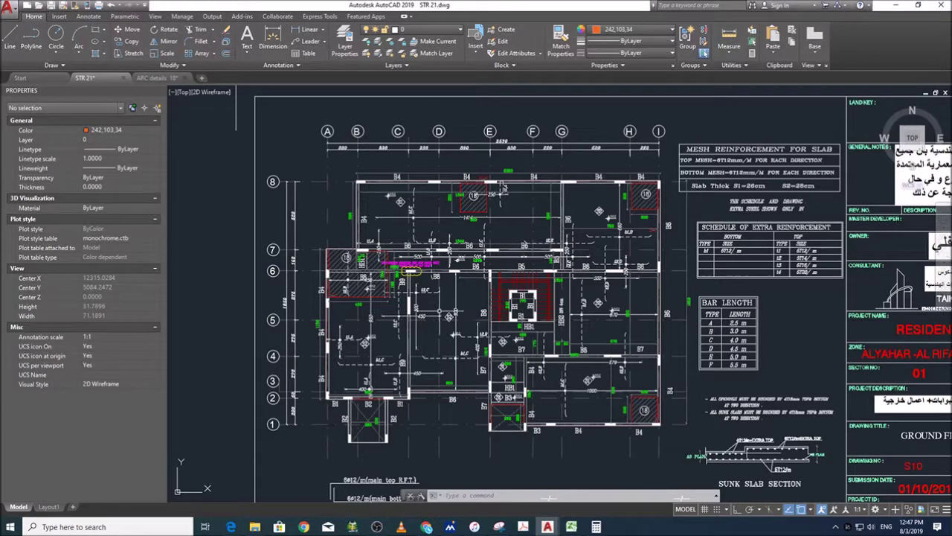
scroll(502, 383, "up", 4)
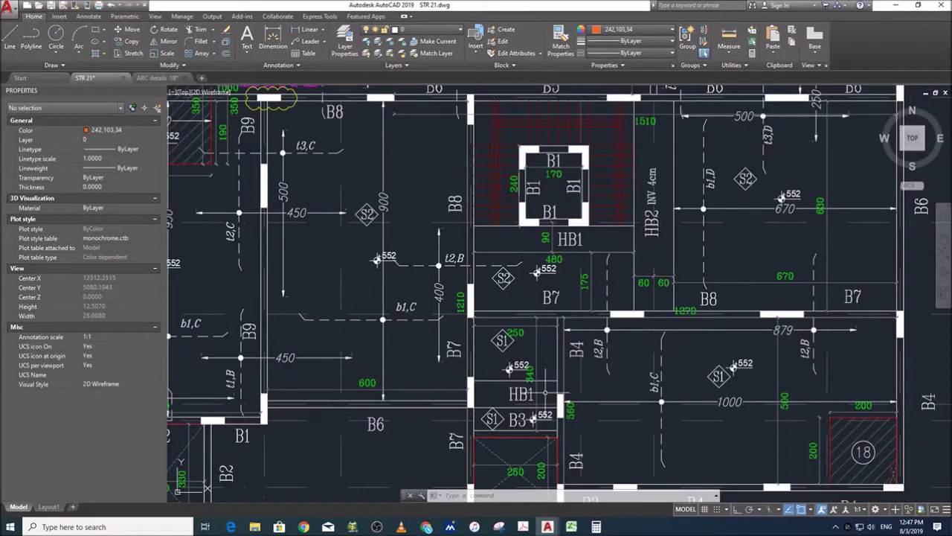
scroll(532, 333, "down", 5)
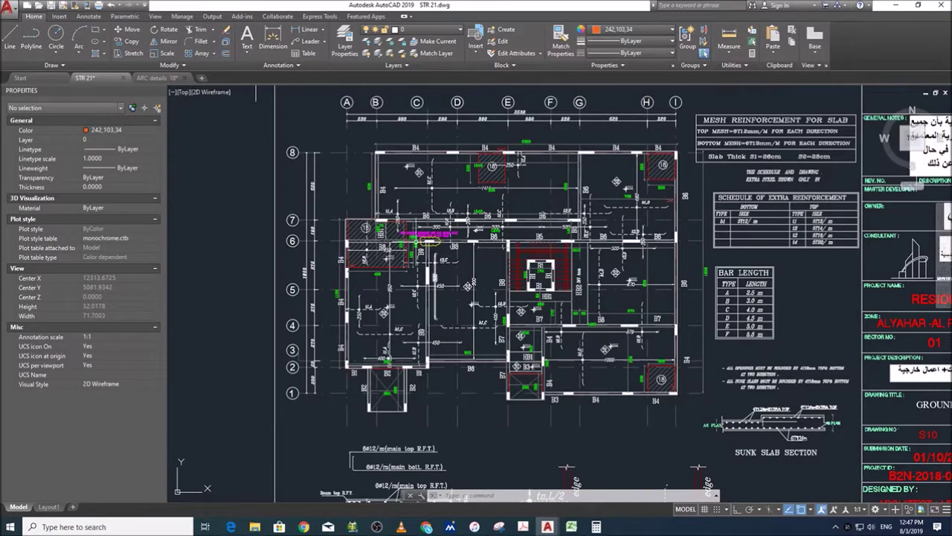
scroll(435, 249, "up", 3)
scroll(376, 249, "up", 2)
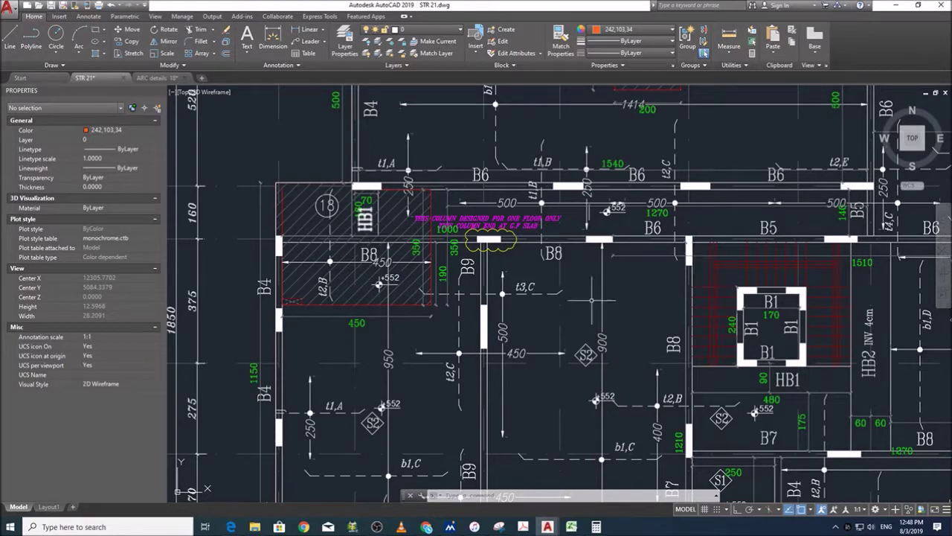
Step: Look over the HB2, B7 and B8 beams around the stairwell in the ground-floor slab plan
scroll(599, 298, "down", 3)
scroll(641, 298, "up", 5)
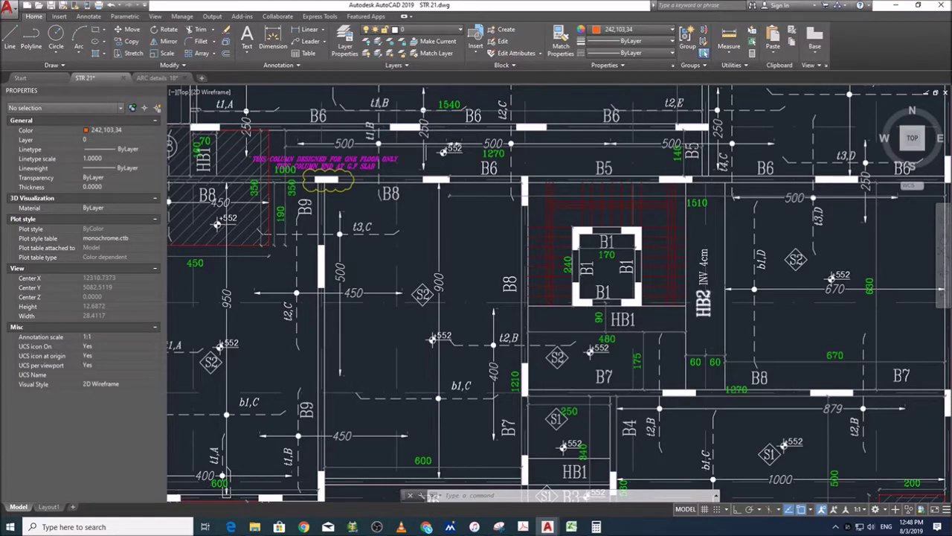
middle_click_drag(704, 304, 662, 327)
Step: Switch to the Excel workbook, view the R - B and F - B beam sheets, and open the ground-floor beam table in CONCRETE
left_click(571, 526)
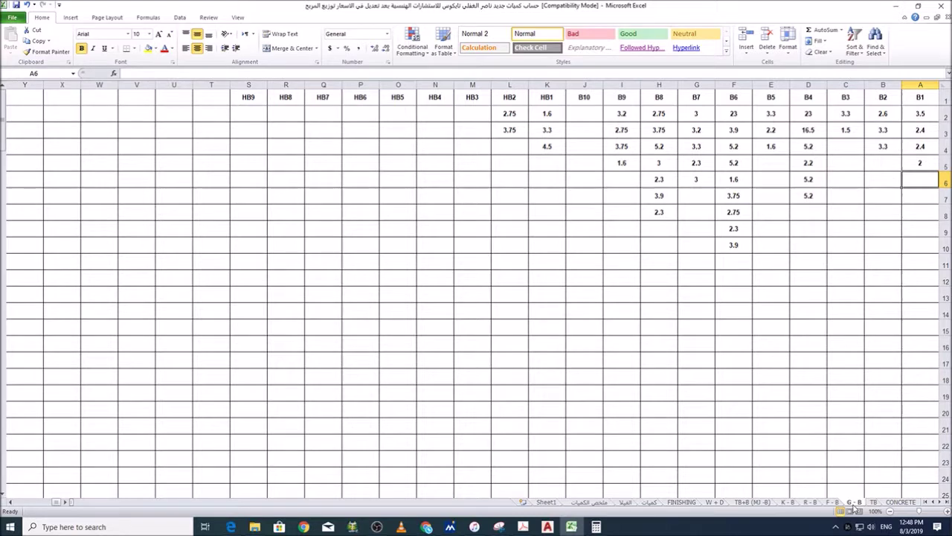
left_click(810, 503)
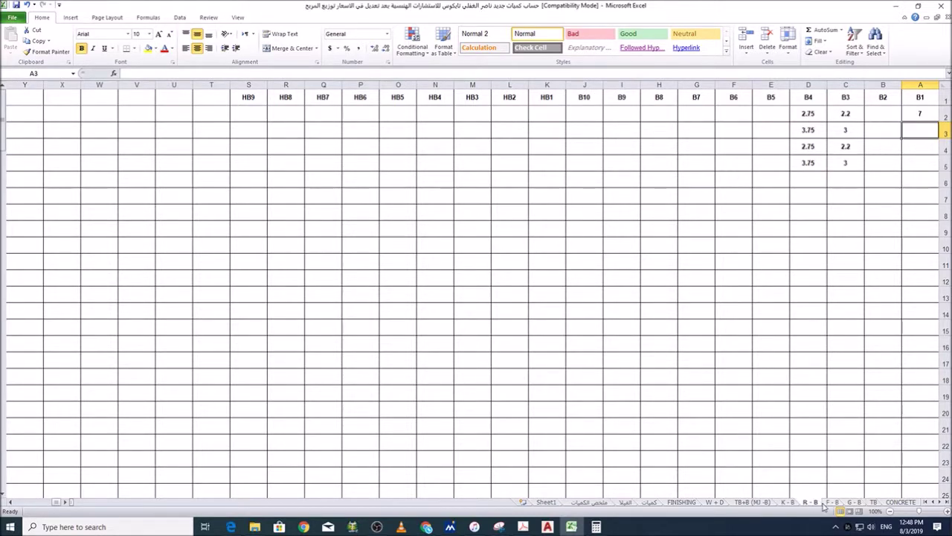
left_click(833, 503)
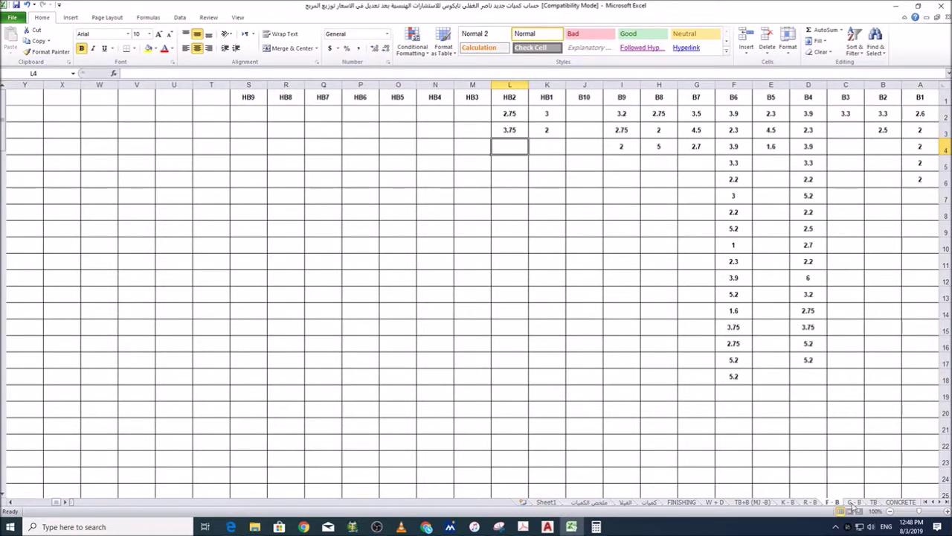
left_click(812, 504)
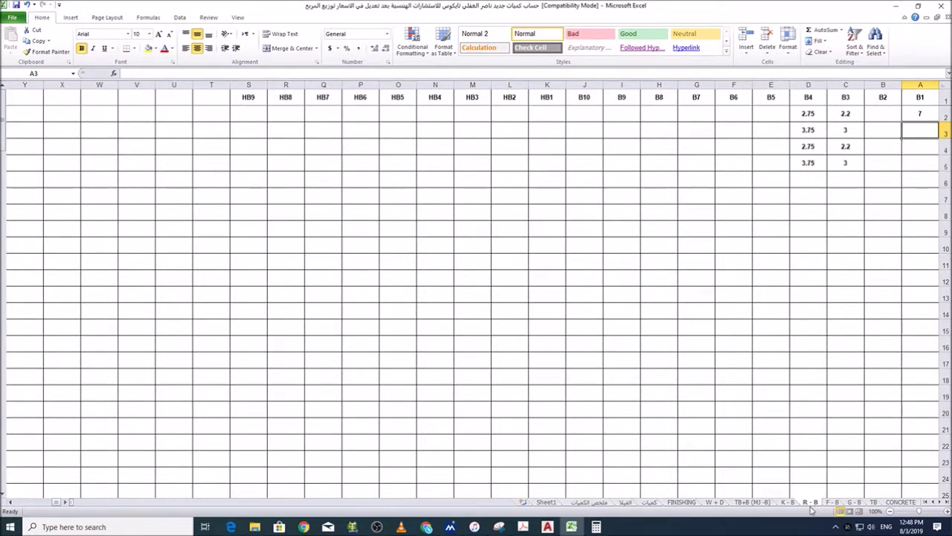
left_click(898, 502)
scroll(867, 290, "down", 2)
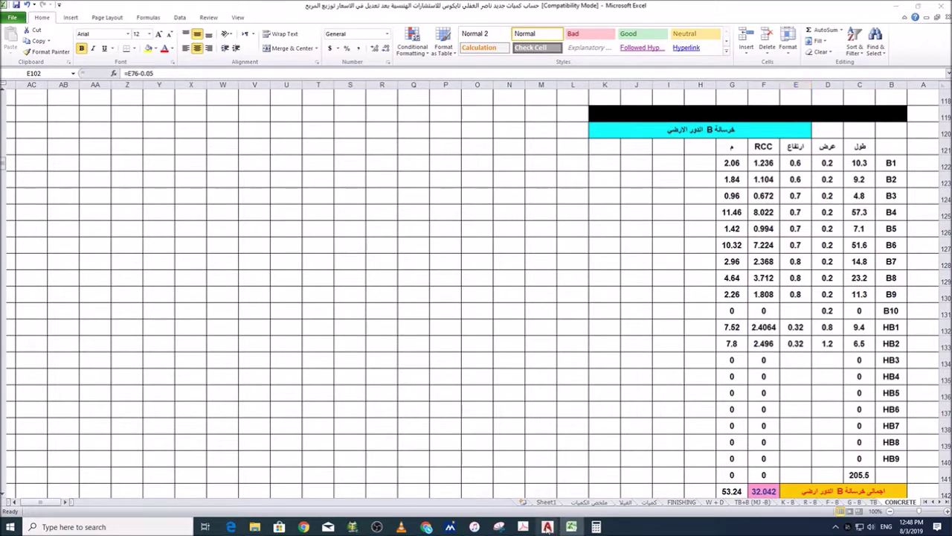
Step: Return to STR 21.dwg in AutoCAD and locate the Schedule of Beams with the B1 to B9 dimensions
mouse_move(547, 526)
left_click(494, 485)
scroll(521, 283, "down", 8)
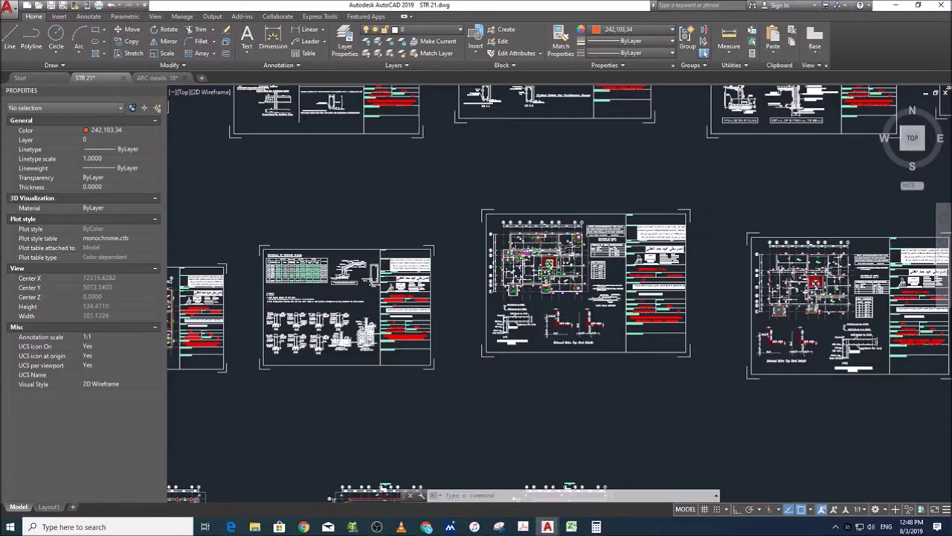
scroll(791, 323, "down", 2)
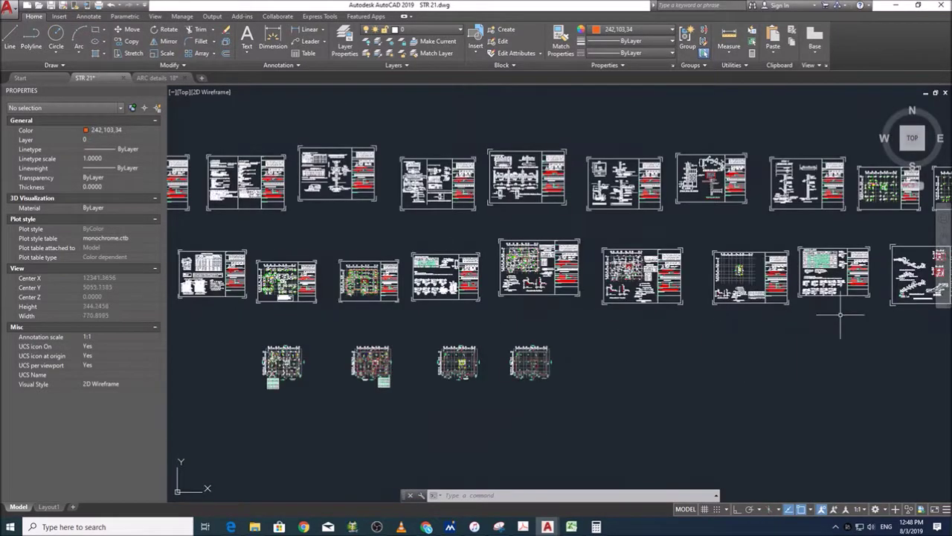
middle_click_drag(841, 314, 674, 347)
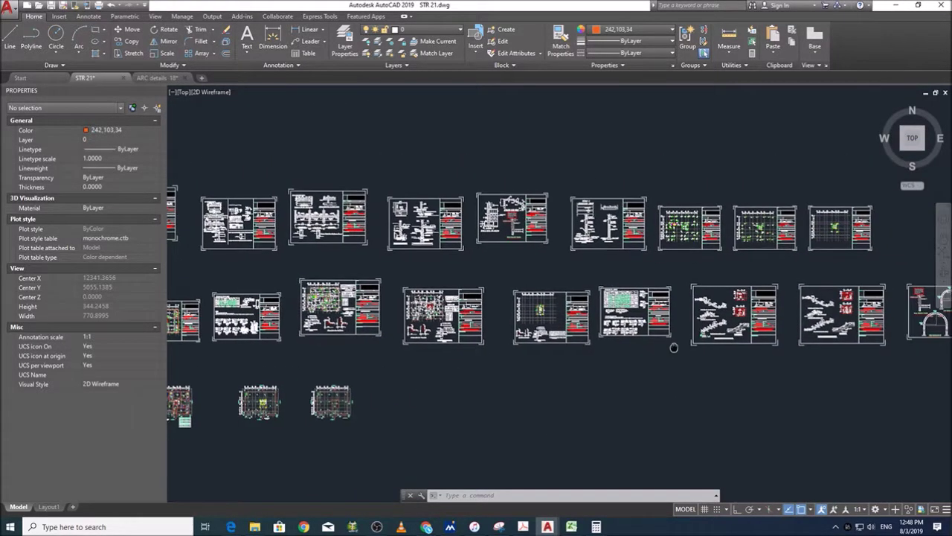
scroll(632, 298, "up", 6)
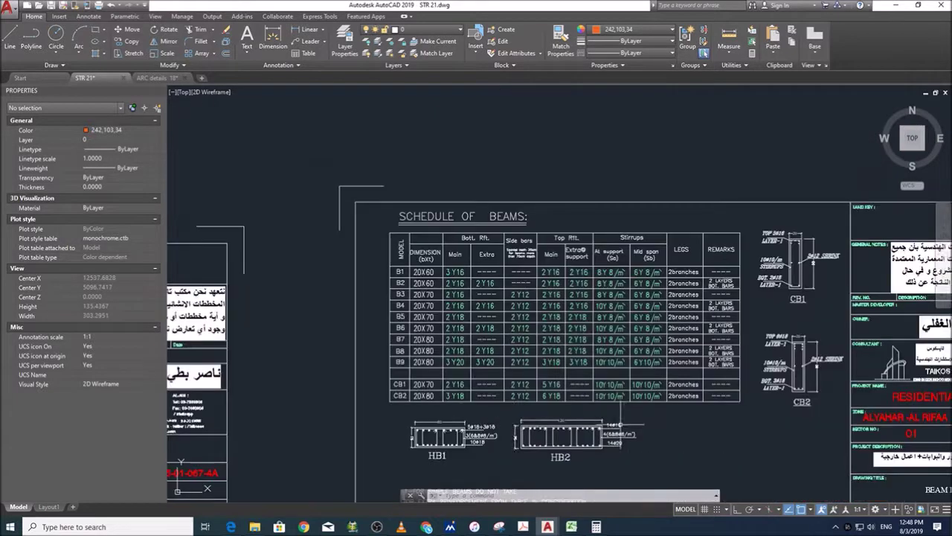
scroll(403, 273, "up", 2)
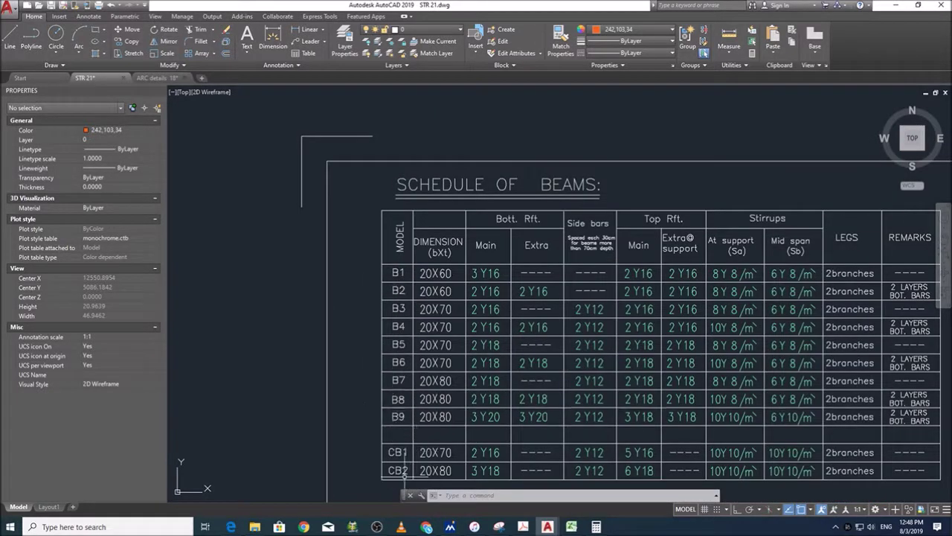
Step: Examine the HB1 and HB2 cross-section dimensions below the Schedule of Beams, along with the table's beam sizes
scroll(441, 244, "down", 4)
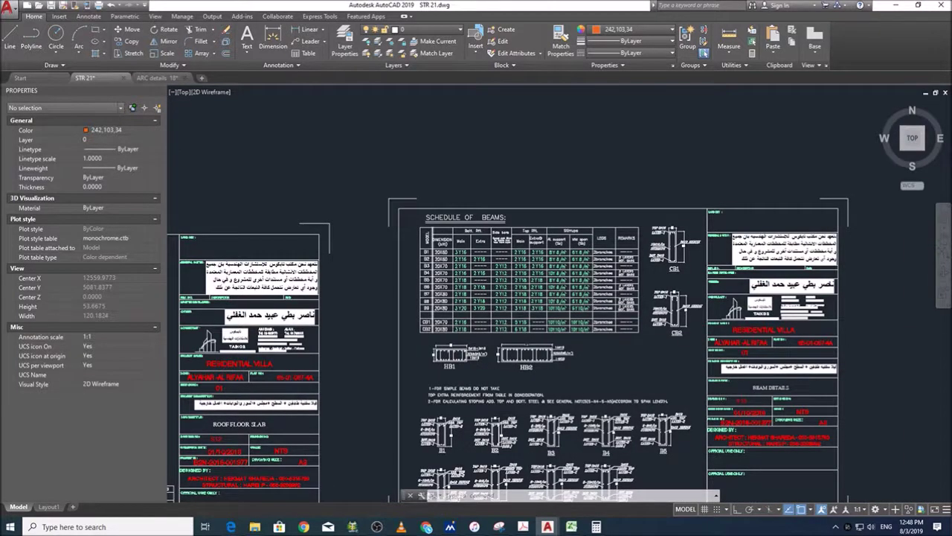
scroll(466, 331, "up", 4)
scroll(460, 300, "down", 4)
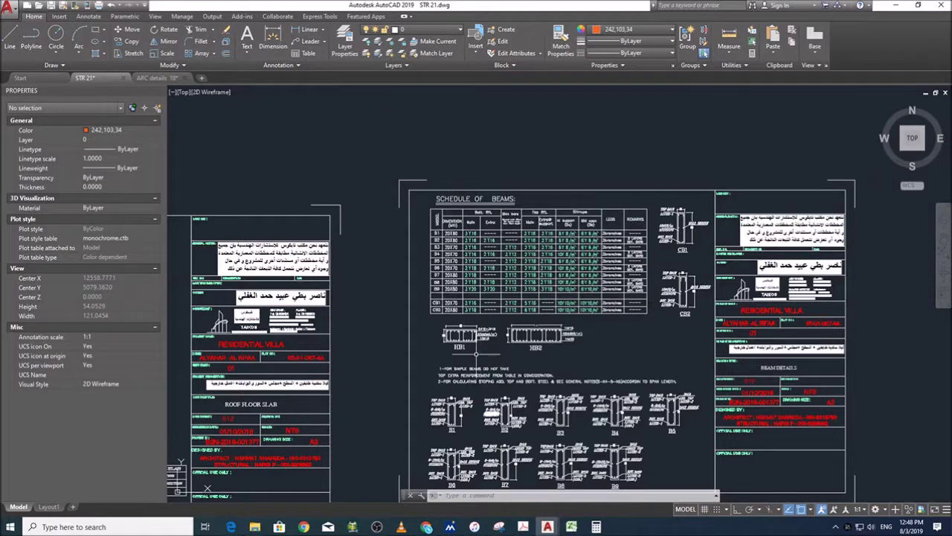
scroll(462, 334, "up", 4)
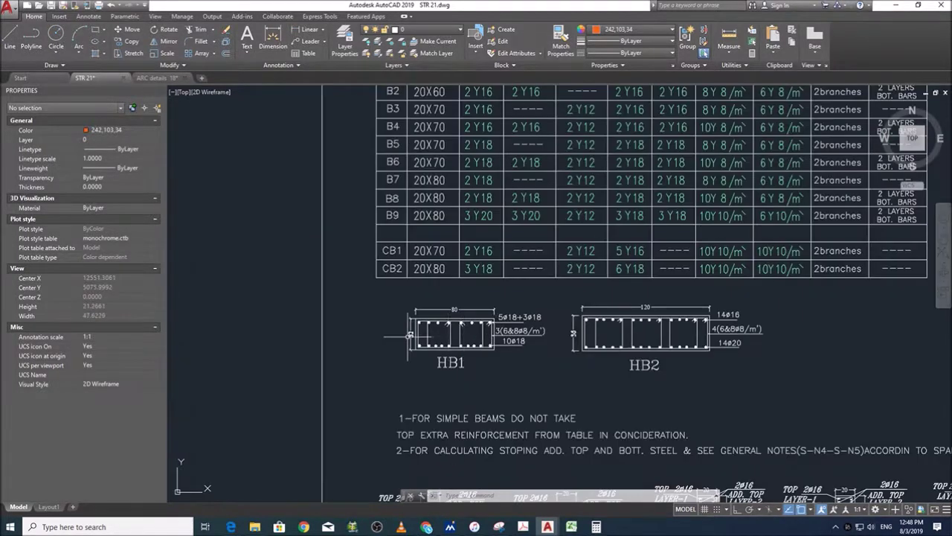
scroll(390, 343, "up", 2)
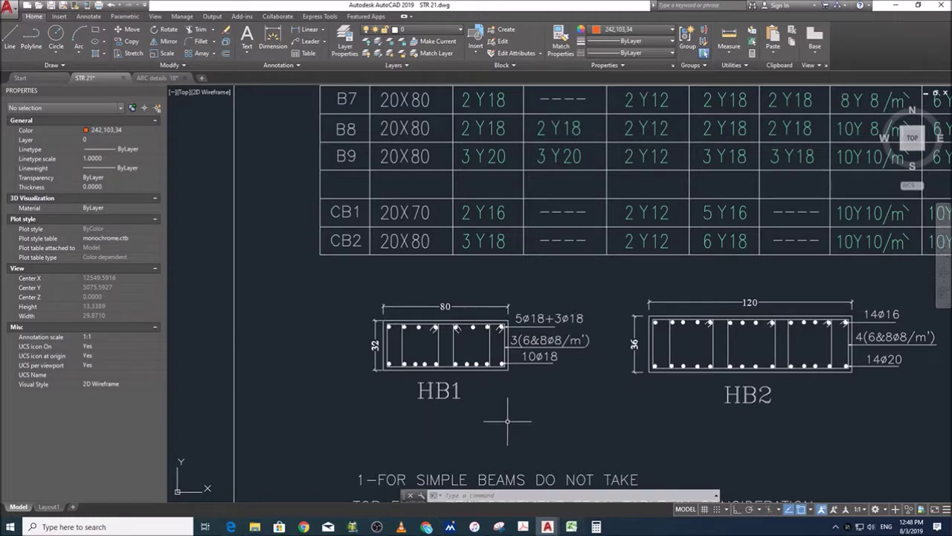
scroll(501, 389, "down", 2)
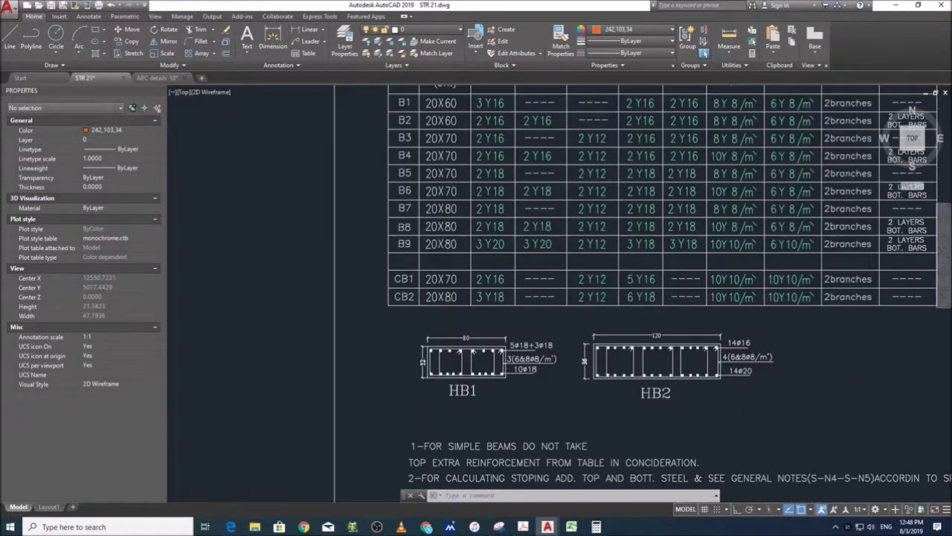
scroll(521, 390, "down", 2)
scroll(479, 221, "up", 2)
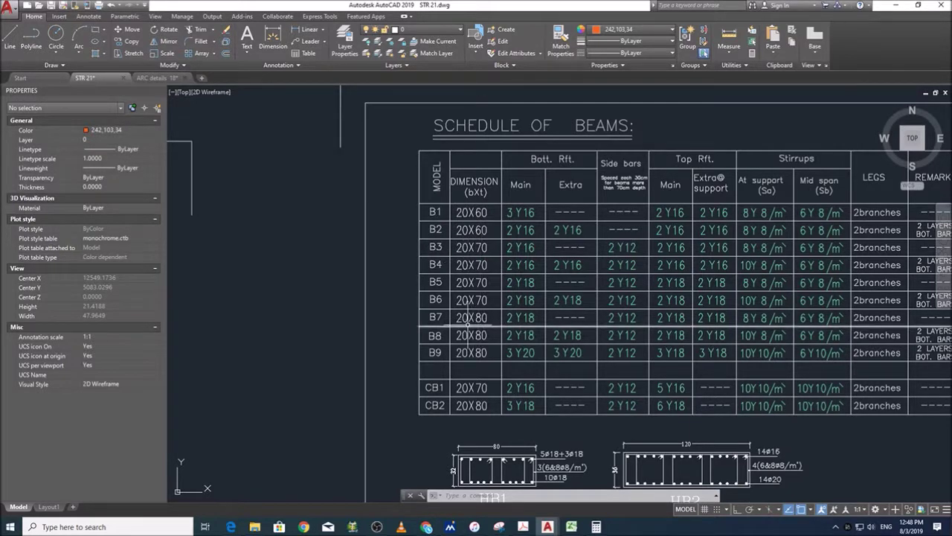
Step: Switch to the Excel workbook and review the ground-floor beam concrete table in CONCRETE, including the RCC total formula in F142
left_click(571, 527)
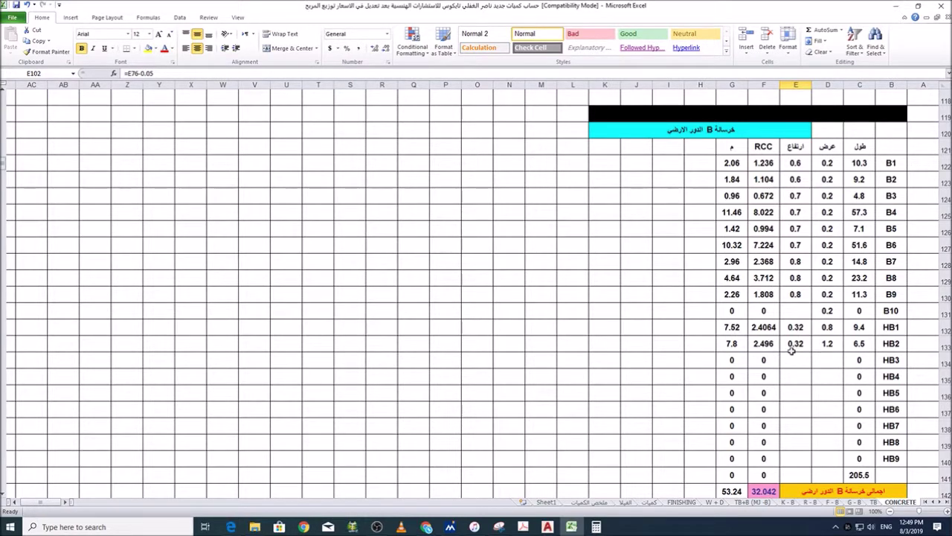
scroll(811, 271, "down", 3)
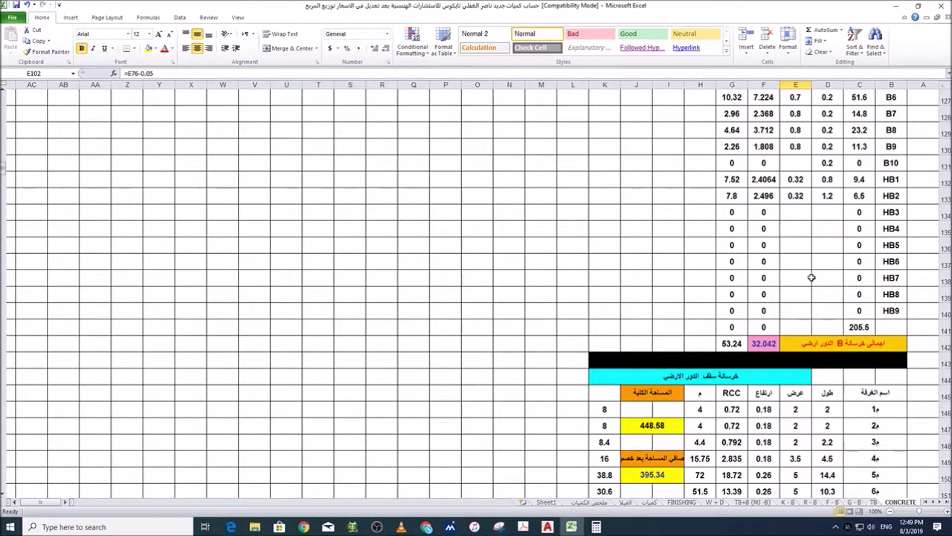
left_click(772, 342)
scroll(771, 225, "down", 4)
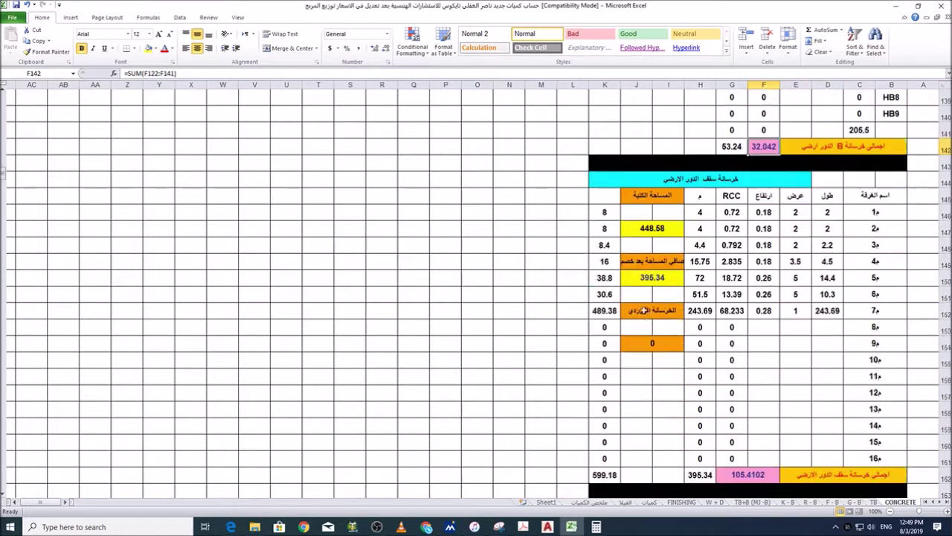
scroll(818, 183, "up", 1)
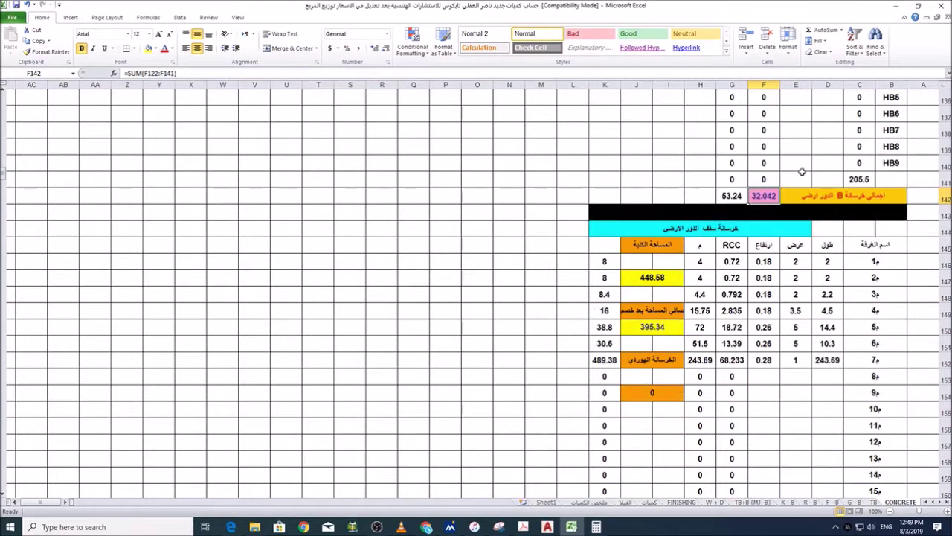
scroll(808, 195, "up", 1)
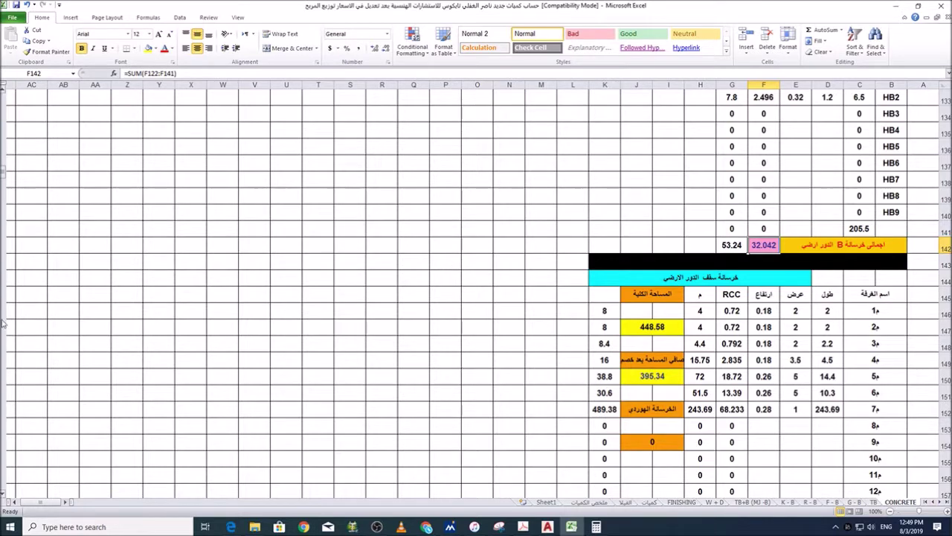
Step: Trace the ground-floor slab's total area in I147 back to the ground-floor area in K2
left_click_drag(2, 176, 3, 93)
left_click(610, 111)
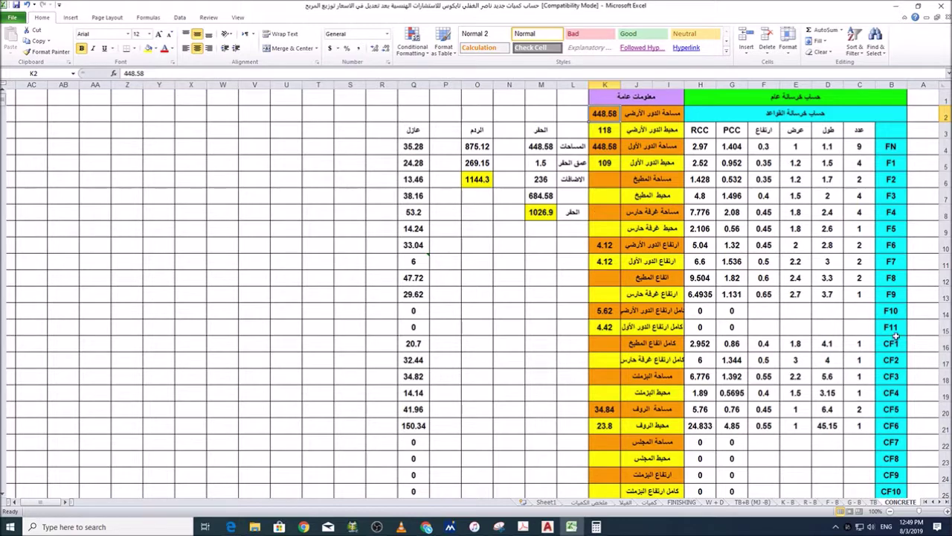
scroll(796, 436, "down", 20)
scroll(739, 336, "down", 20)
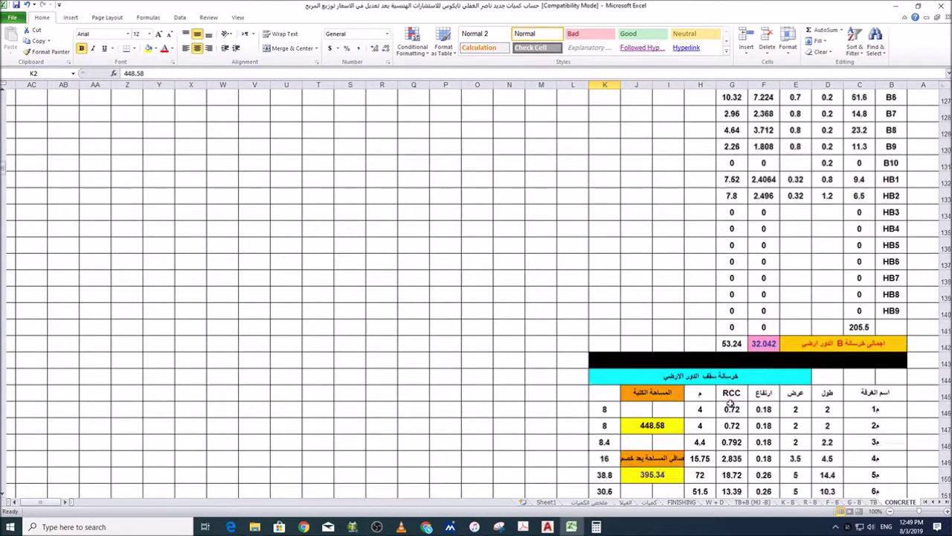
scroll(731, 403, "down", 2)
left_click(668, 324)
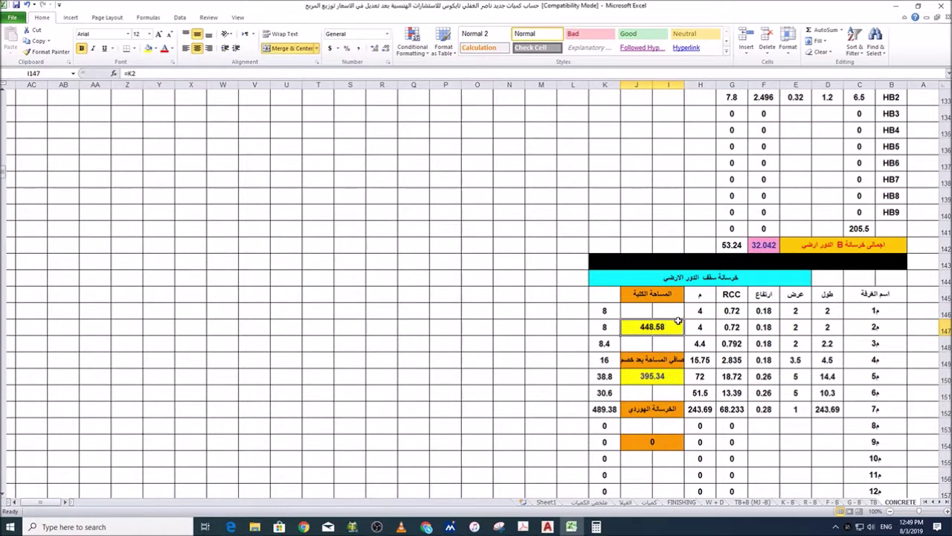
Step: Check how the beam areas in column G and their total in G142 are deducted in the net slab area formula in I150
left_click(766, 245)
scroll(818, 201, "up", 5)
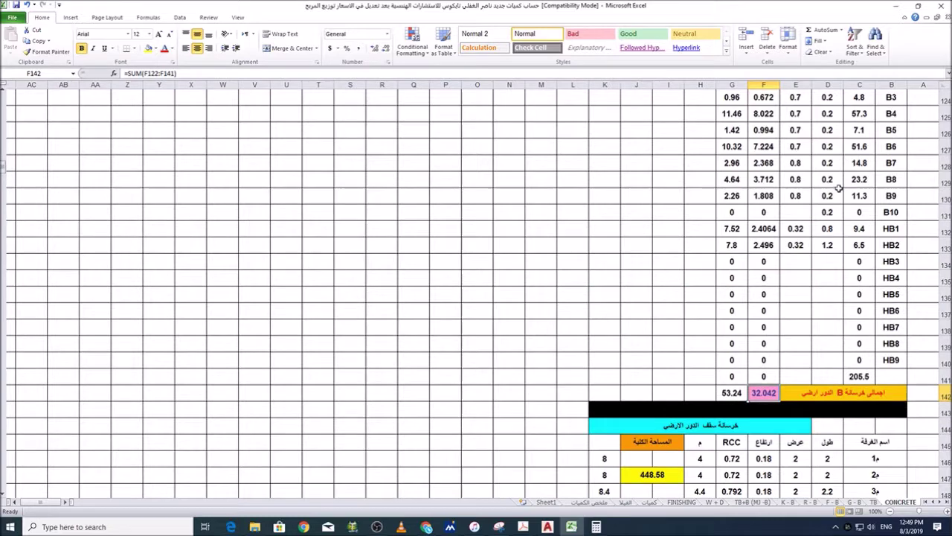
scroll(743, 197, "down", 2)
scroll(744, 197, "up", 3)
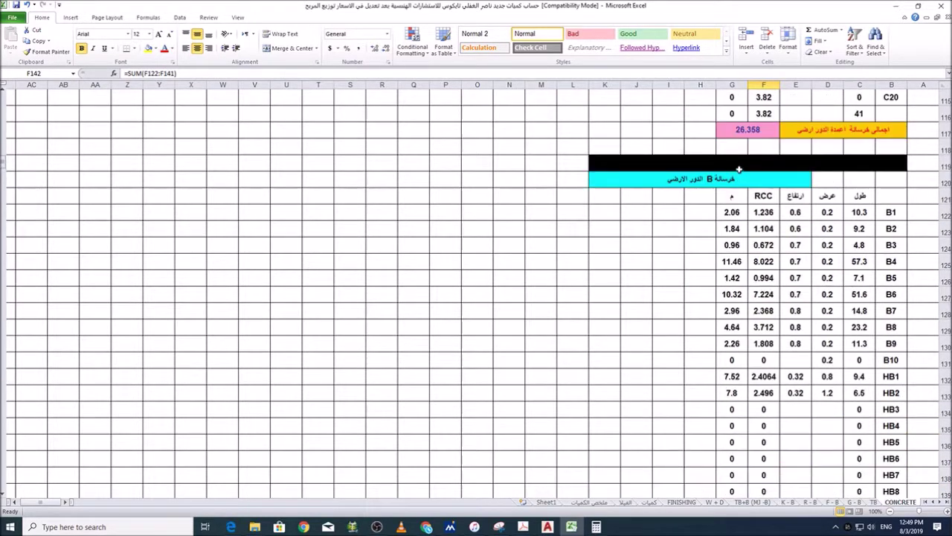
left_click_drag(733, 213, 732, 327)
scroll(742, 335, "down", 5)
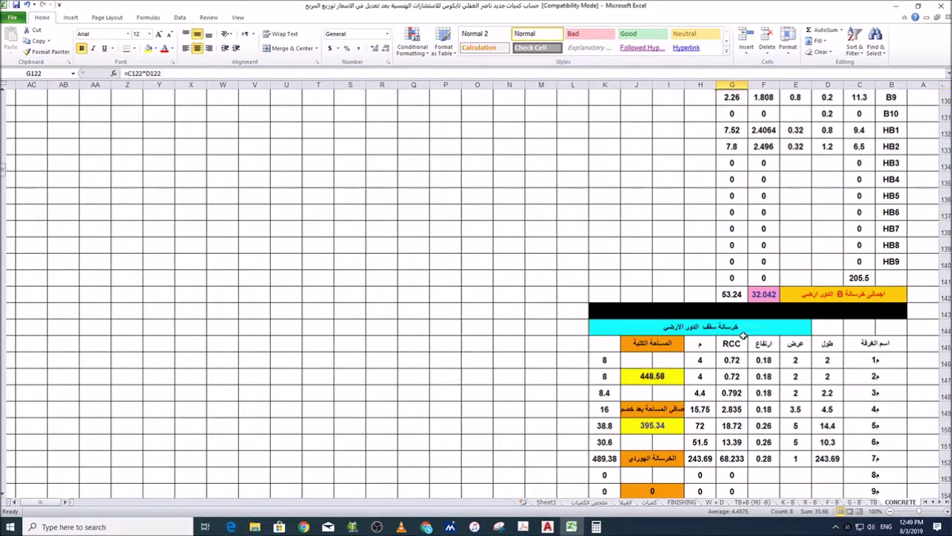
left_click(732, 295)
scroll(672, 294, "down", 3)
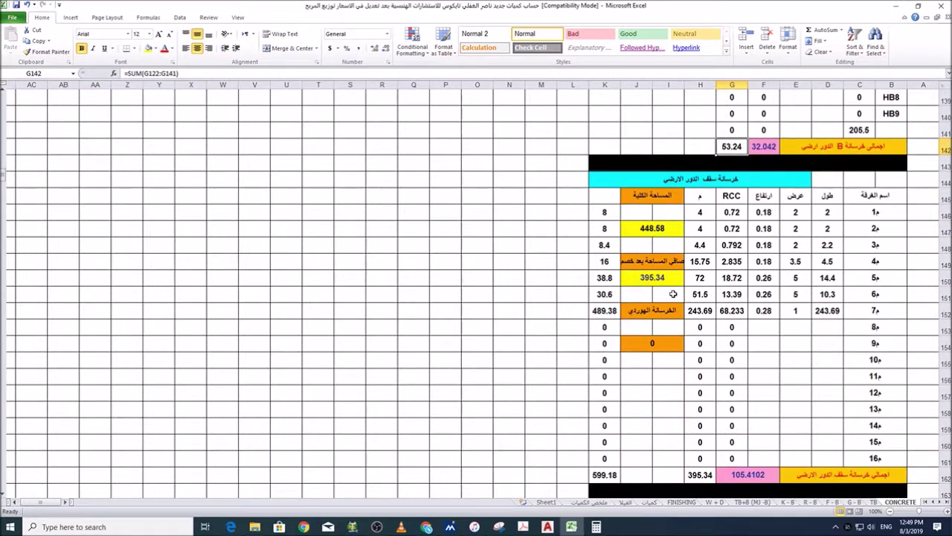
left_click(663, 277)
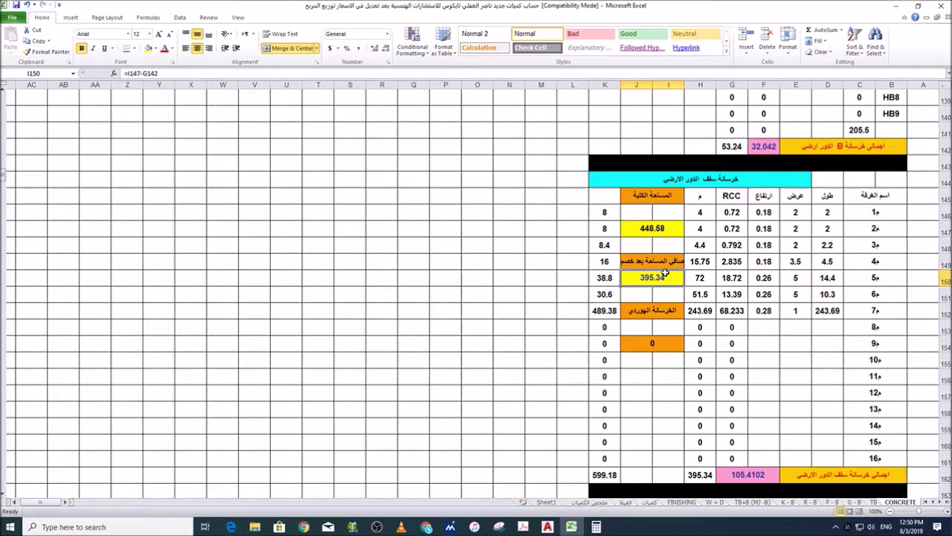
Step: Return to STR 21.dwg in AutoCAD and examine the ground-floor slab plan's S1 and S2 panels and the sunk slab section
mouse_move(548, 527)
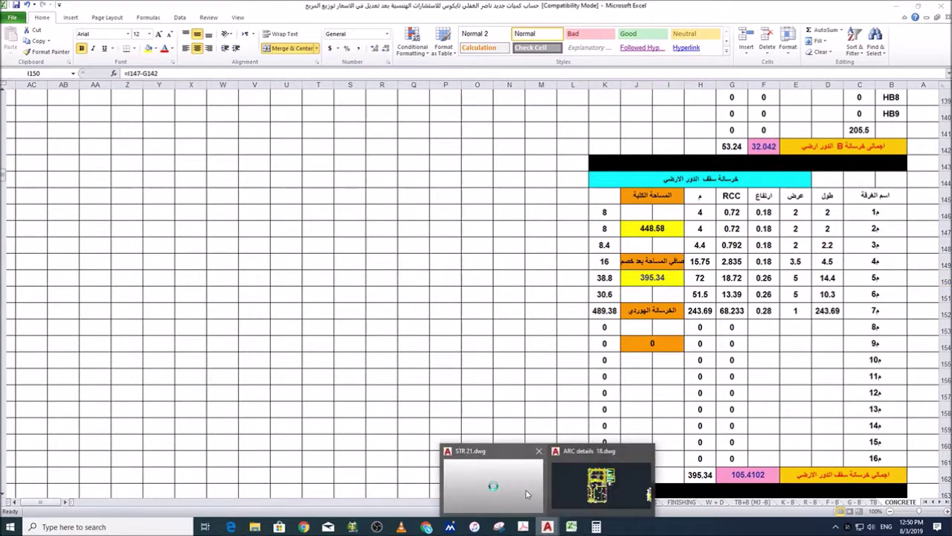
left_click(526, 489)
scroll(679, 230, "down", 10)
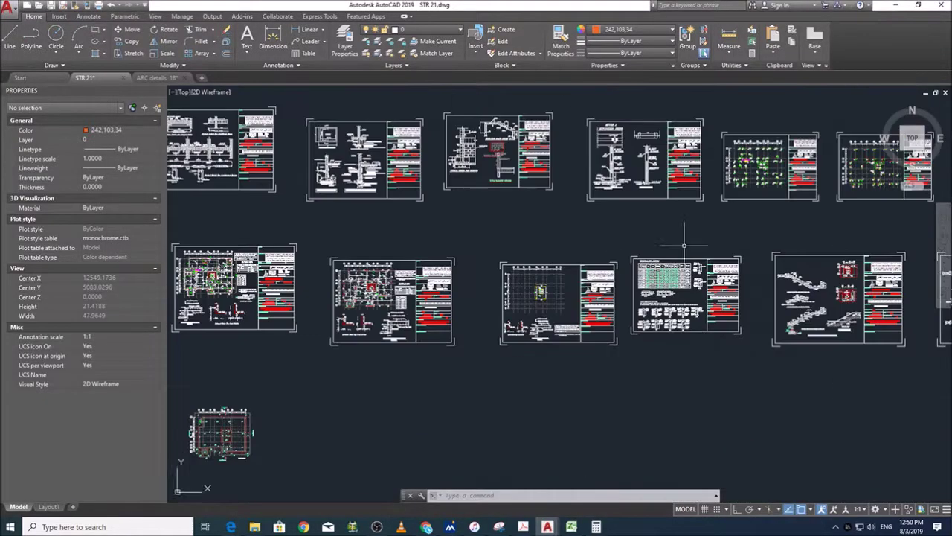
scroll(722, 319, "down", 3)
scroll(446, 290, "up", 6)
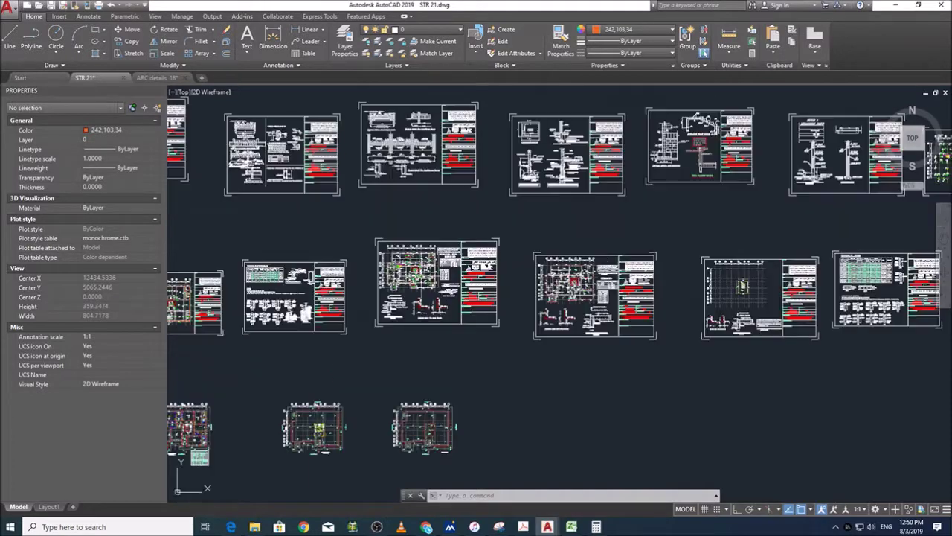
scroll(439, 279, "up", 4)
scroll(446, 277, "up", 2)
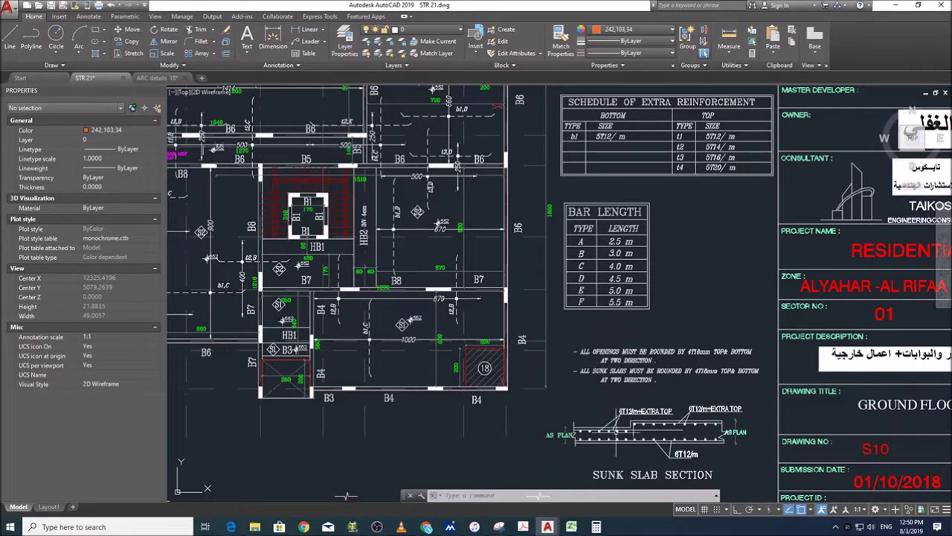
Step: Switch to the Excel workbook and check the remaining hordi slab area formula in I154 of CONCRETE
left_click(571, 526)
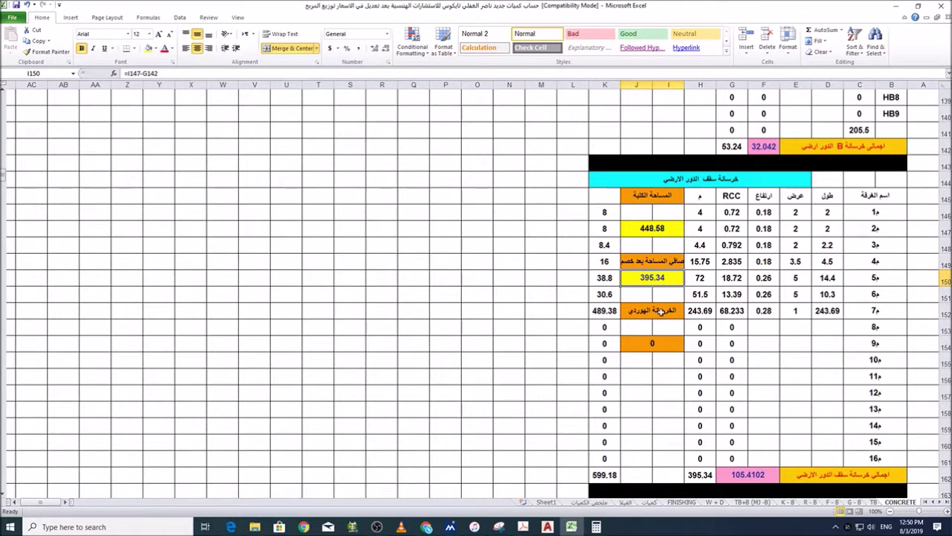
left_click(664, 347)
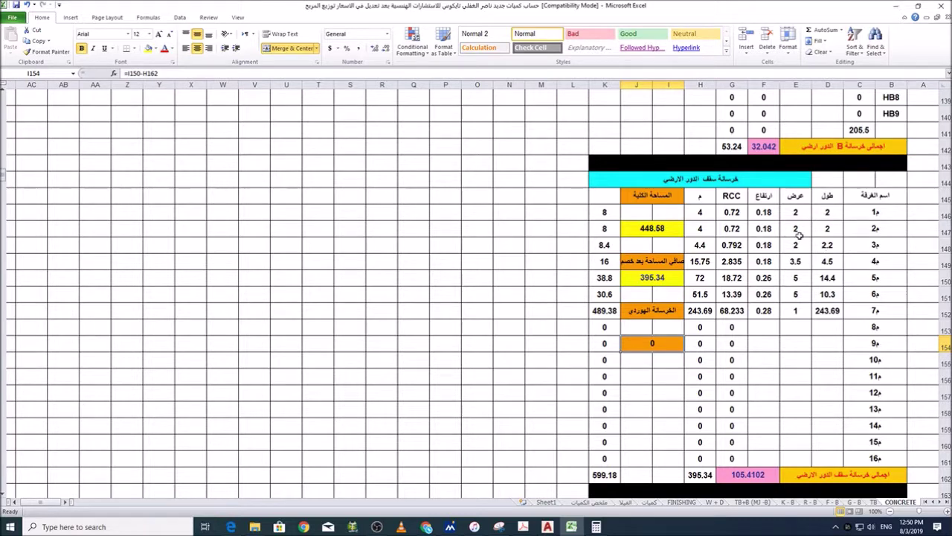
left_click_drag(771, 213, 765, 345)
key("Delete")
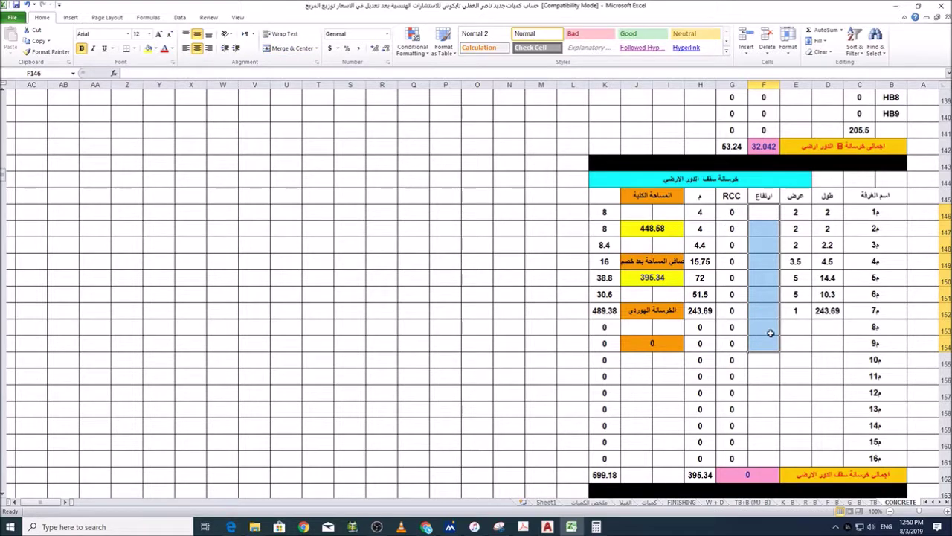
left_click(769, 320)
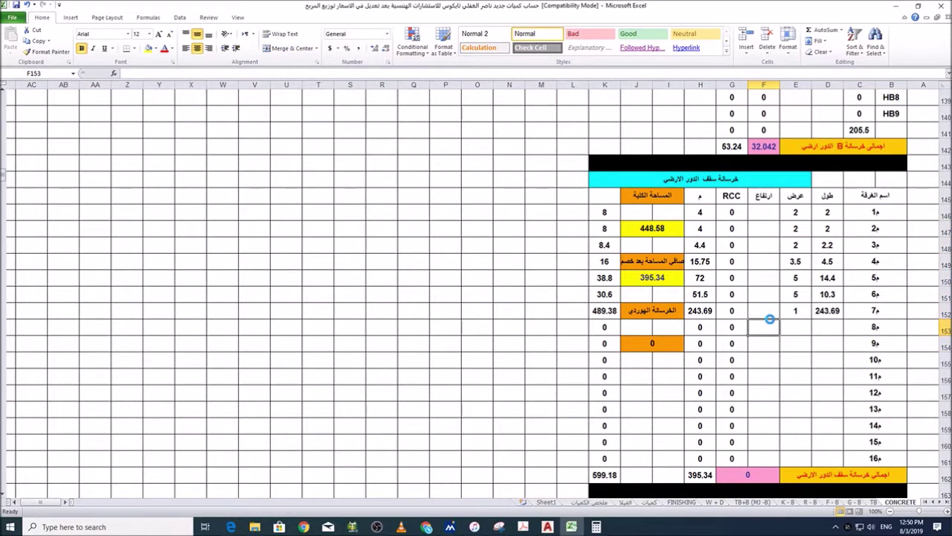
key("ctrl+z")
Step: Clear the ground-floor slab widths in E146:E152 and check the remaining area formula in I154
left_click_drag(794, 214, 795, 311)
key("ctrl+c")
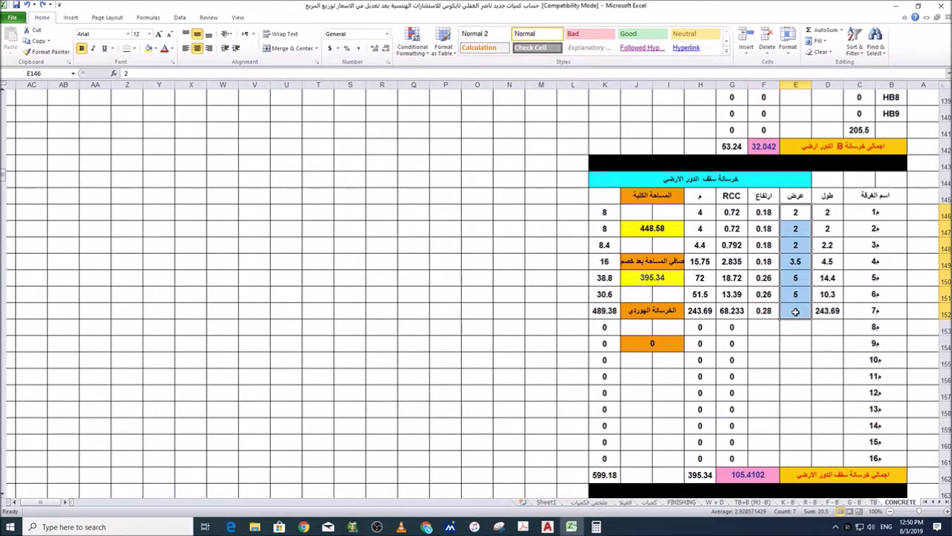
key("Delete")
left_click(795, 361)
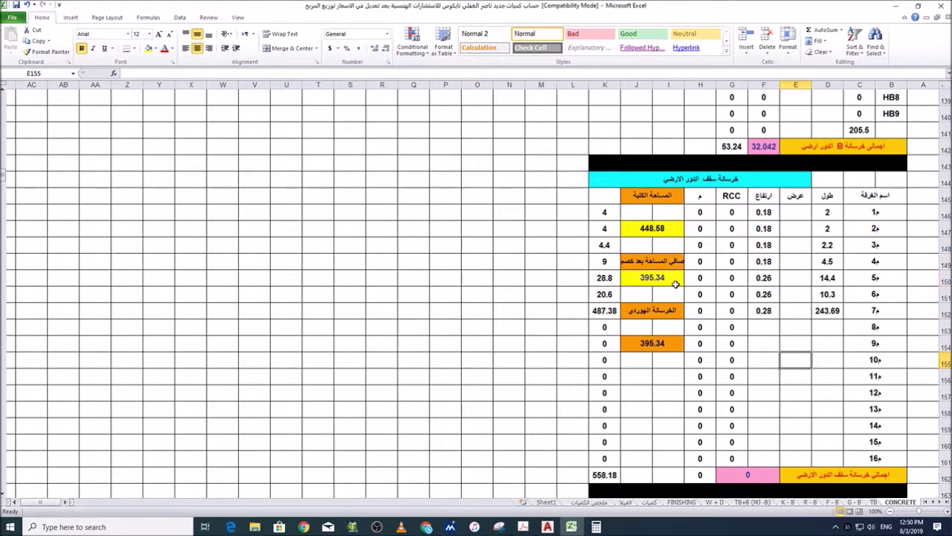
left_click(673, 346)
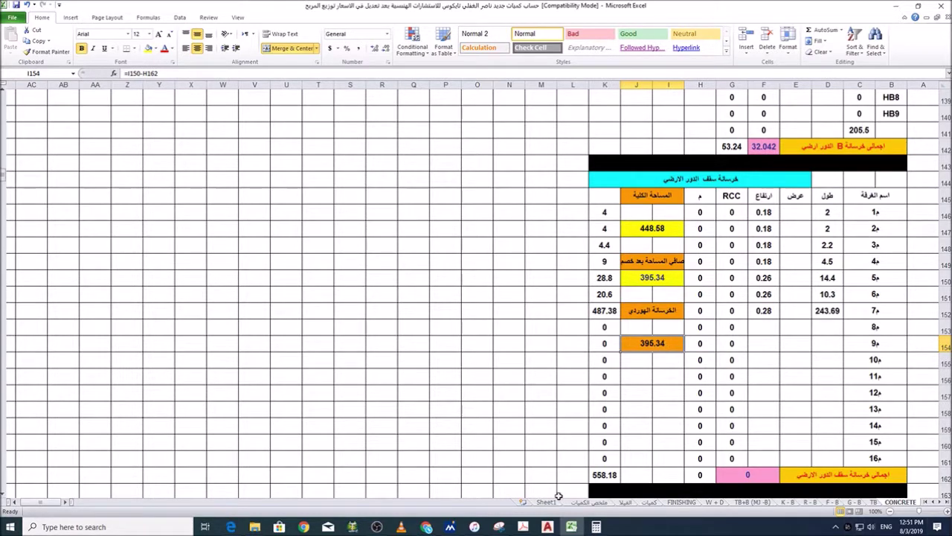
Step: Switch to STR 21.dwg in AutoCAD and examine the ground-floor slab's S1 and S2 thickness notes and the hatched 18 cm panels
mouse_move(547, 527)
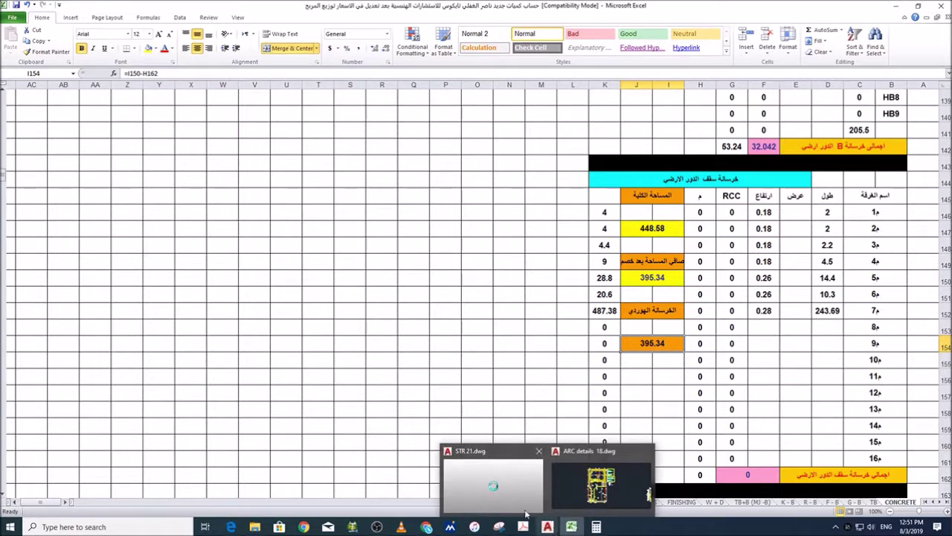
left_click(493, 487)
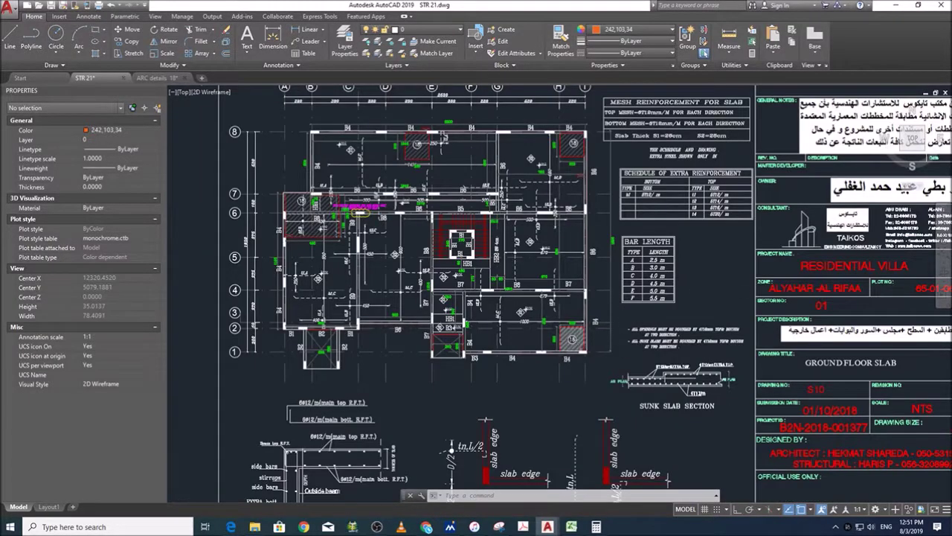
scroll(582, 332, "up", 3)
scroll(630, 328, "down", 3)
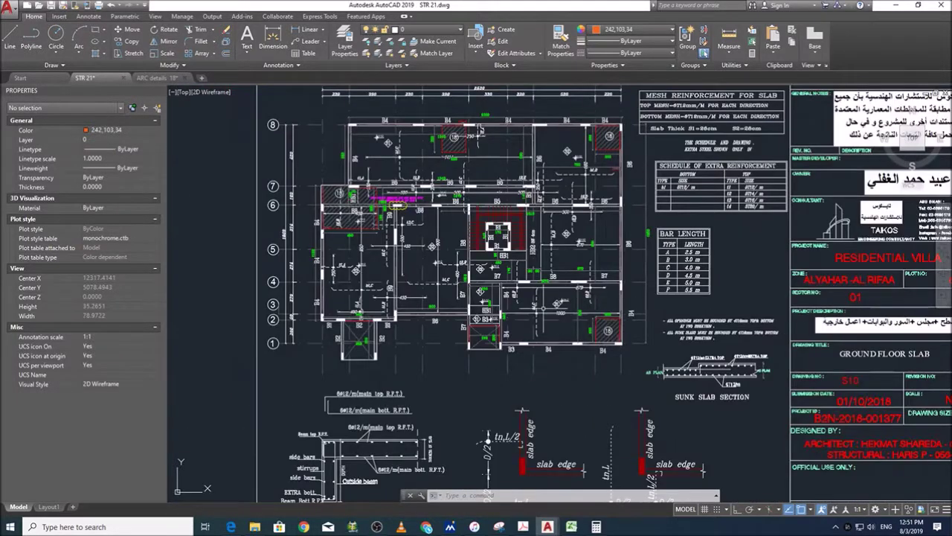
scroll(633, 327, "up", 4)
scroll(633, 325, "down", 2)
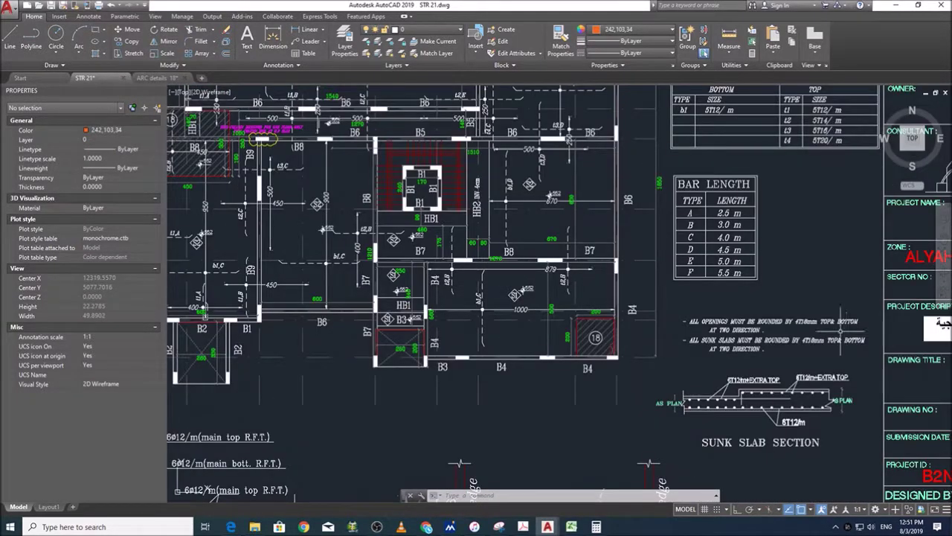
scroll(840, 331, "down", 5)
scroll(804, 200, "up", 3)
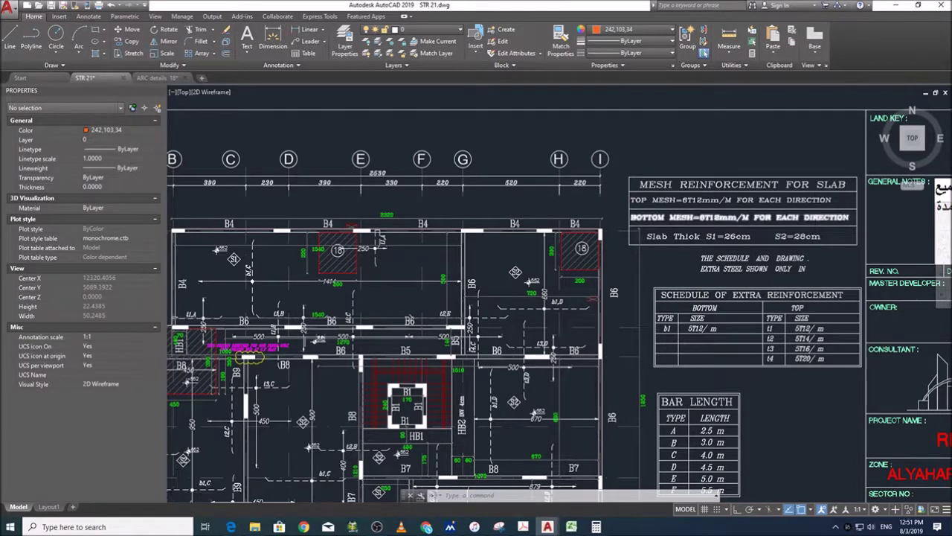
scroll(814, 223, "down", 2)
scroll(624, 276, "up", 5)
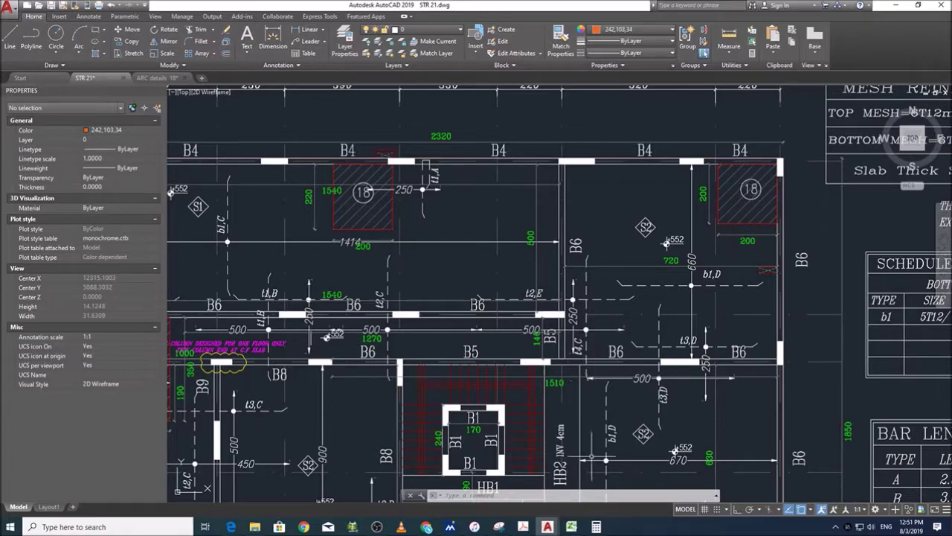
Step: Return to the Excel workbook, restore the cleared slab widths and clear the lengths and widths in D147:E152
left_click(571, 526)
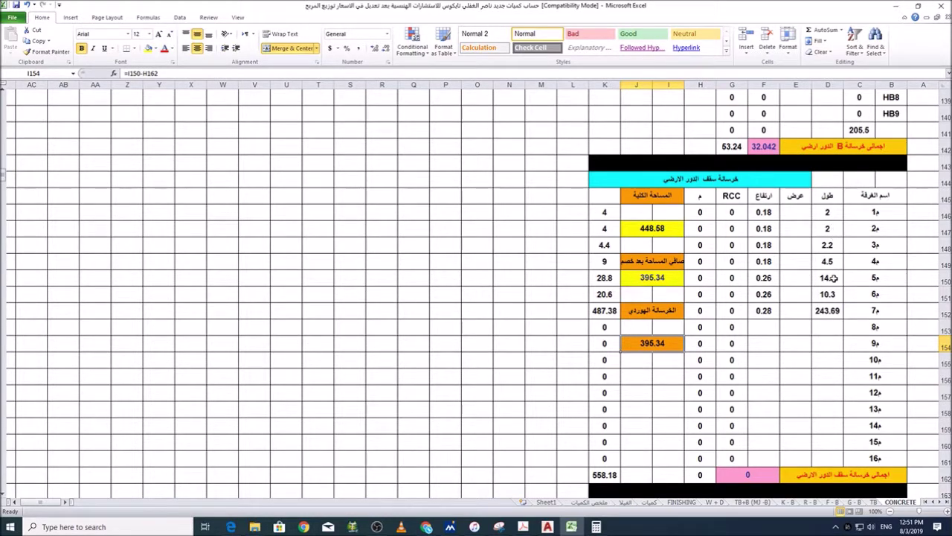
key("ctrl+v")
left_click_drag(830, 228, 794, 311)
key("ctrl+c")
key("Delete")
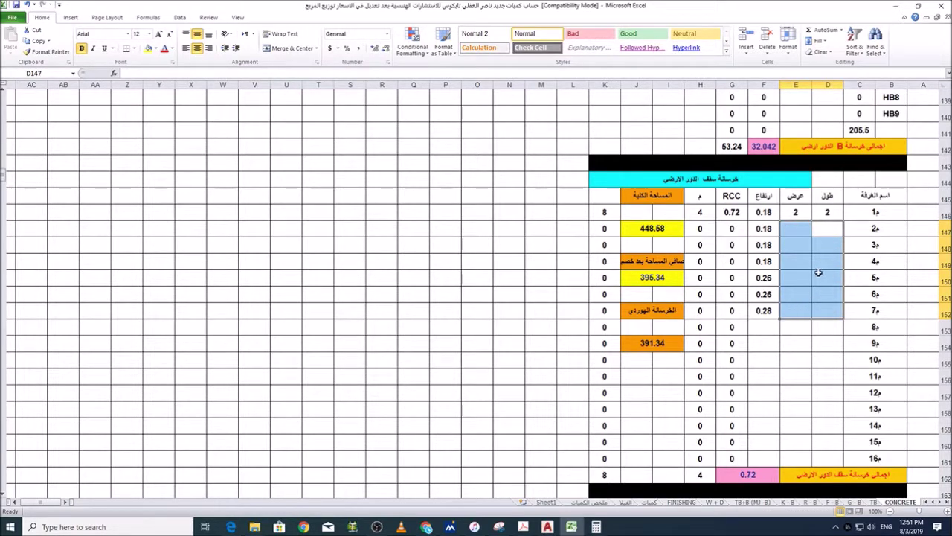
Step: Check the first slab panel's length, width, height and RCC formula in row 146 and its deduction in I154
left_click(823, 212)
left_click(795, 213)
left_click(768, 213)
left_click(735, 213)
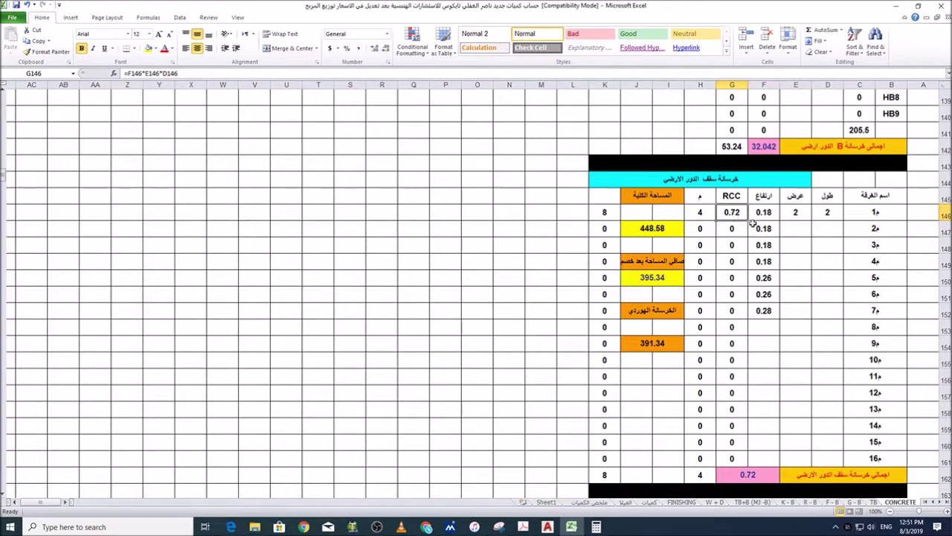
left_click(664, 346)
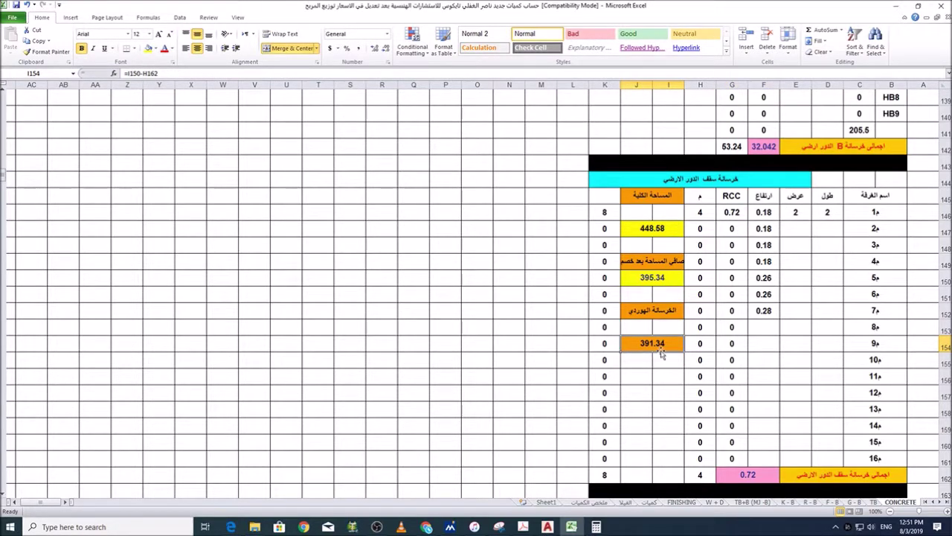
Step: Restore the second slab panel's dimensions in row 147, keeping the lengths and widths in D148:E152 cleared
left_click(827, 229)
key("ctrl+v")
left_click_drag(827, 245, 790, 311)
key("Delete")
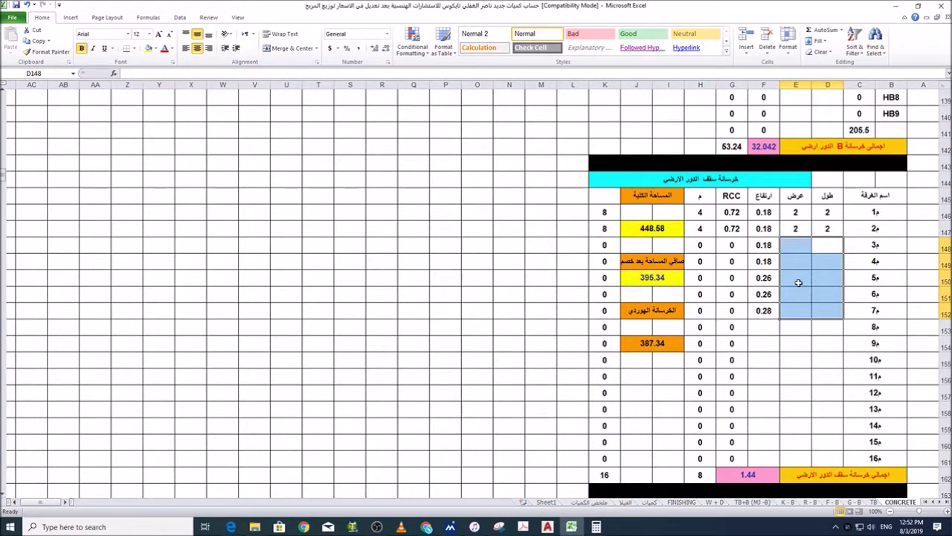
Step: Restore the third slab panel's dimensions in row 148, with D149:E152 cleared, and check the remaining area in I154
key("ctrl+z")
key("ctrl+c")
left_click_drag(827, 262, 793, 311)
key("Return")
scroll(793, 311, "down", 8)
scroll(796, 327, "up", 3)
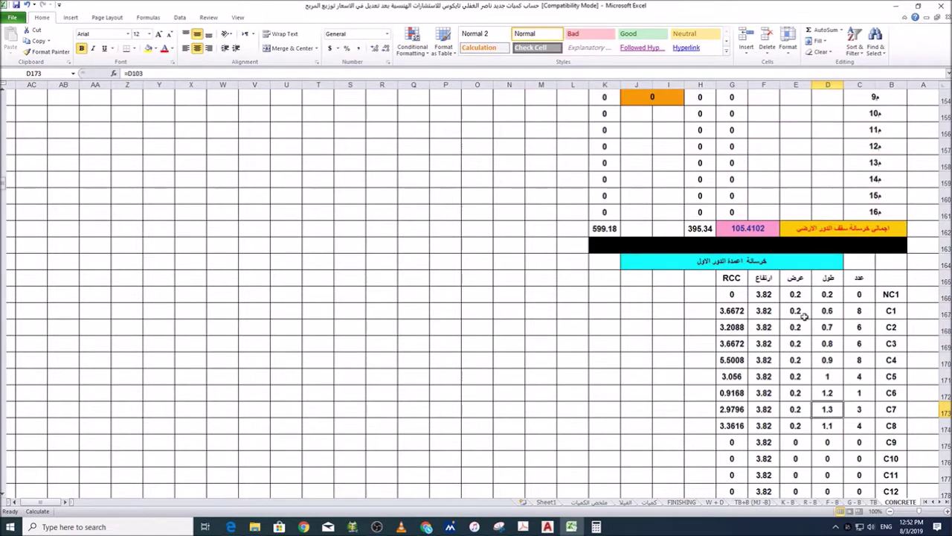
scroll(796, 328, "up", 5)
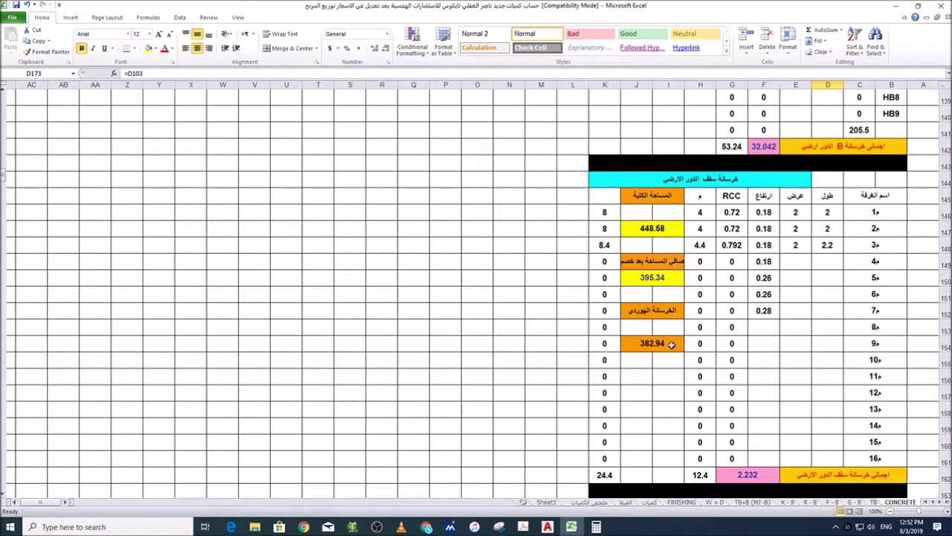
Step: Restore the slab dimensions in rows 149 to 151 and clear only the seventh panel's length and width in D152:E152
left_click(827, 261)
key("ctrl+v")
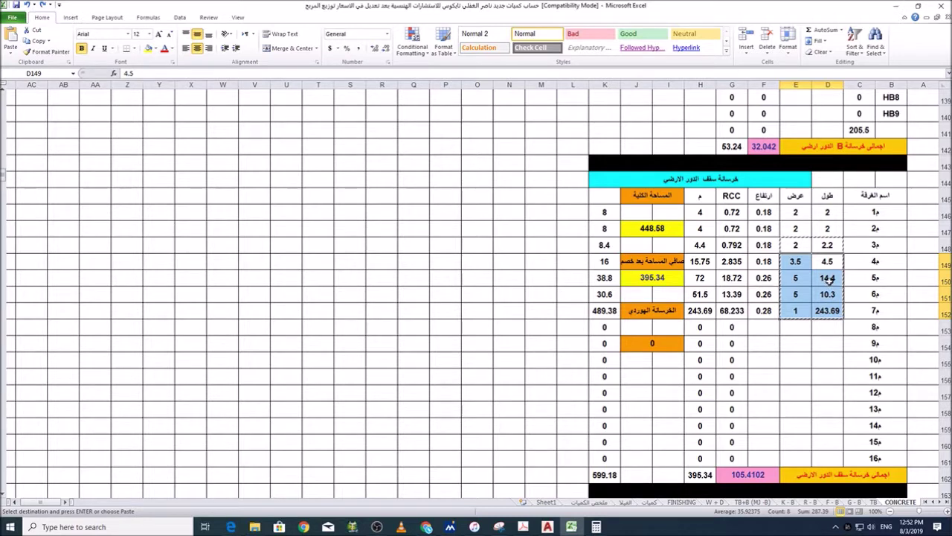
left_click(829, 278)
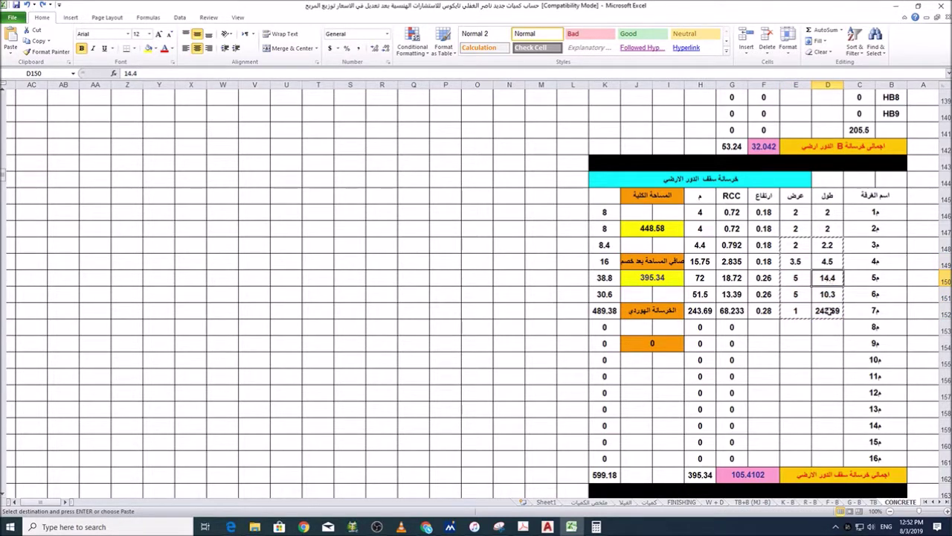
left_click_drag(827, 311, 784, 313)
key("Delete")
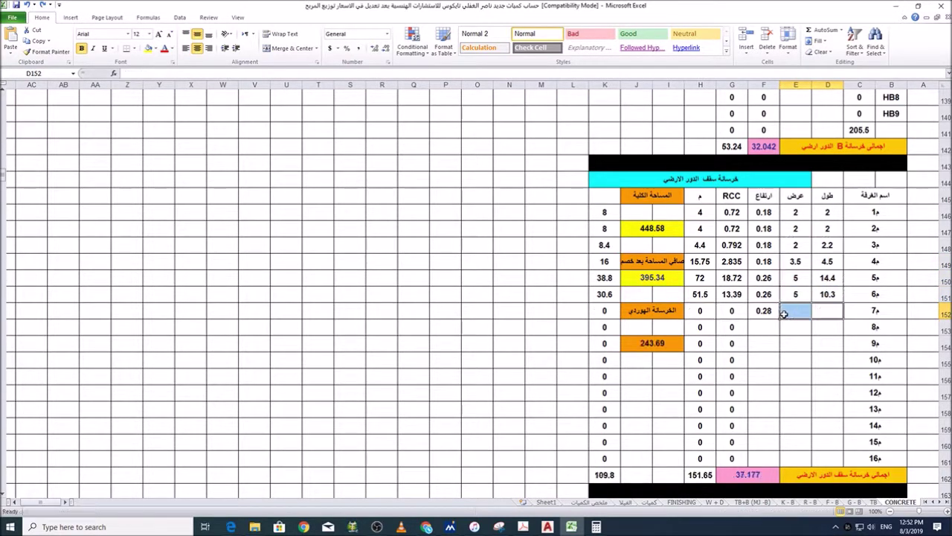
left_click(776, 342)
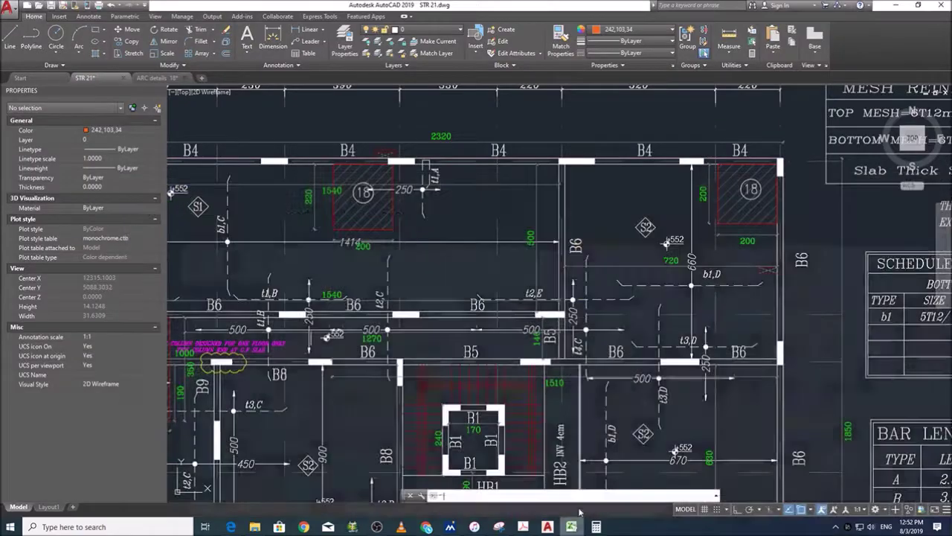
Step: Switch to STR 21.dwg in AutoCAD and examine the S1 and S2 panels around the ground-floor staircase
left_click(547, 527)
scroll(591, 239, "down", 4)
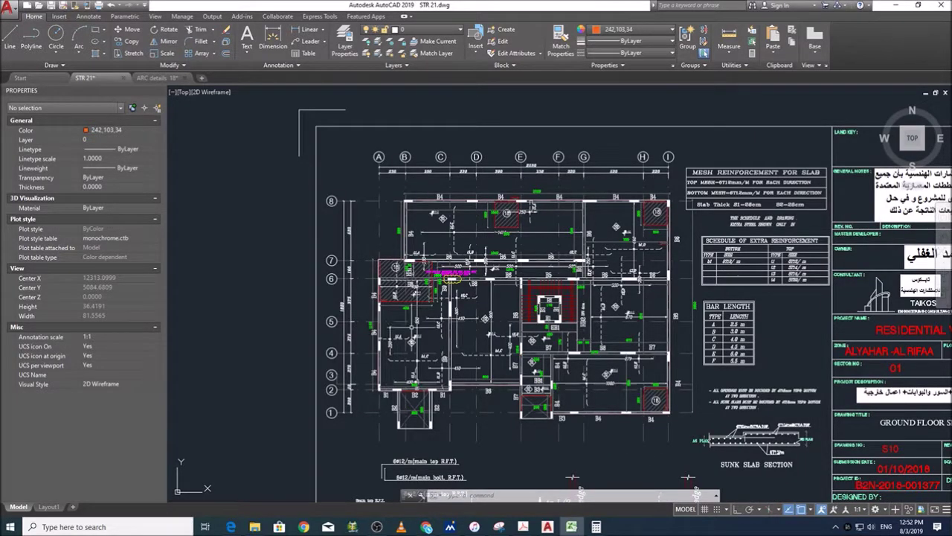
scroll(617, 373, "up", 2)
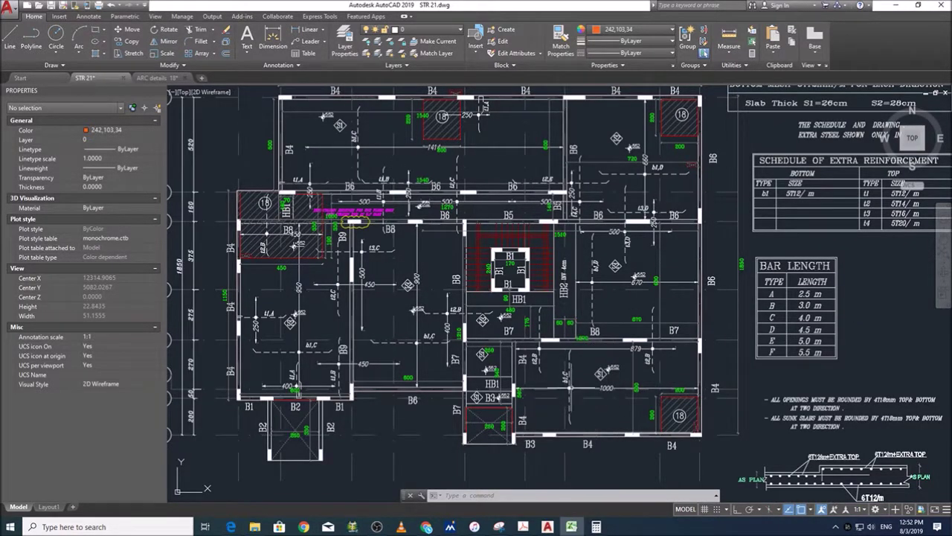
scroll(680, 387, "up", 2)
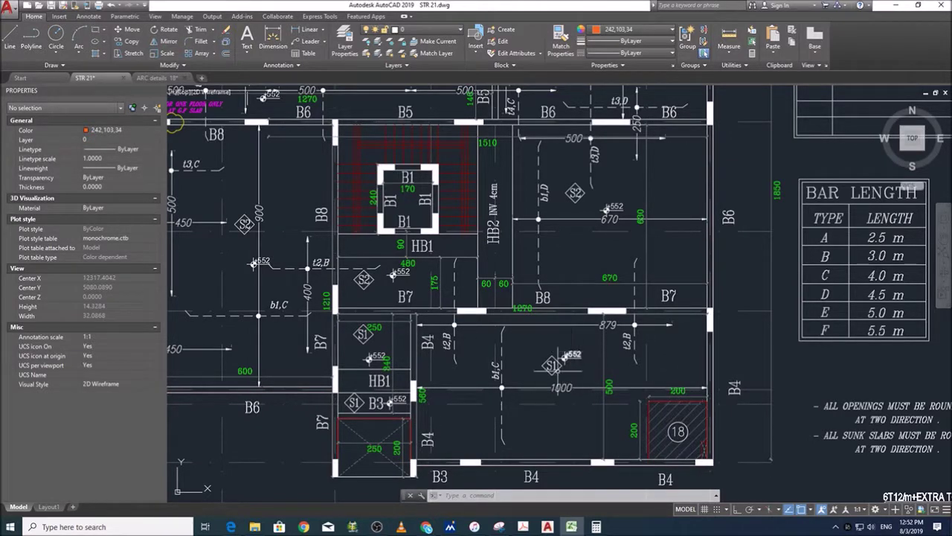
Step: Switch to the Excel quantities workbook and check the height in F152 and the remaining-area formula in I154
scroll(613, 331, "down", 4)
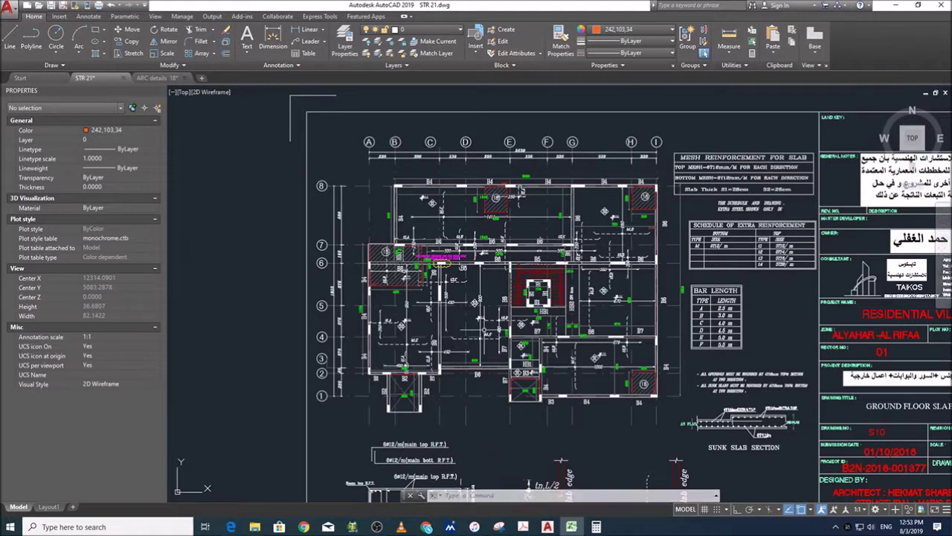
scroll(488, 299, "up", 2)
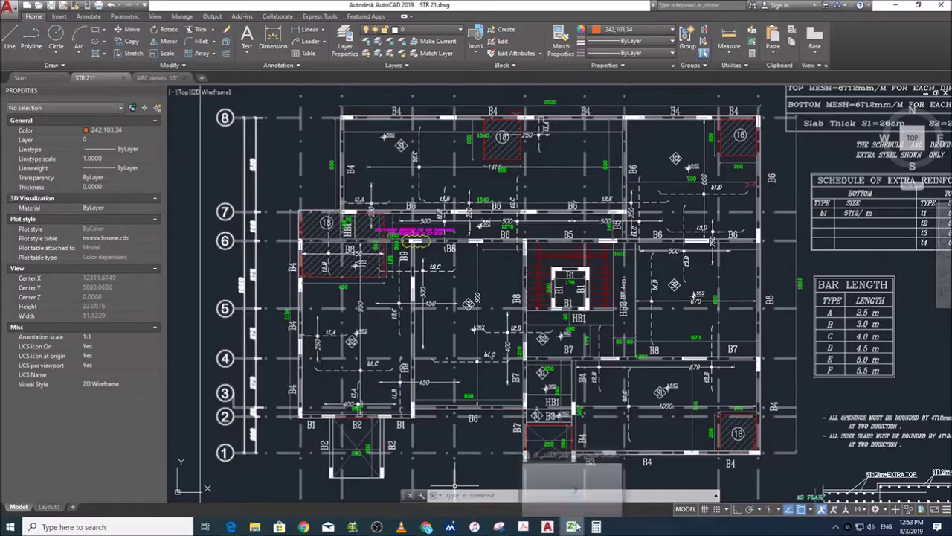
left_click(574, 526)
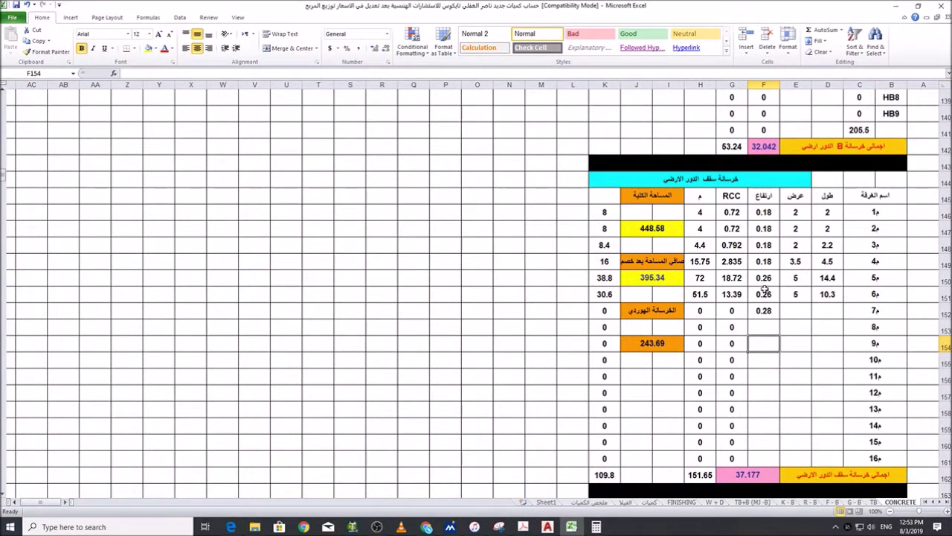
left_click(766, 308)
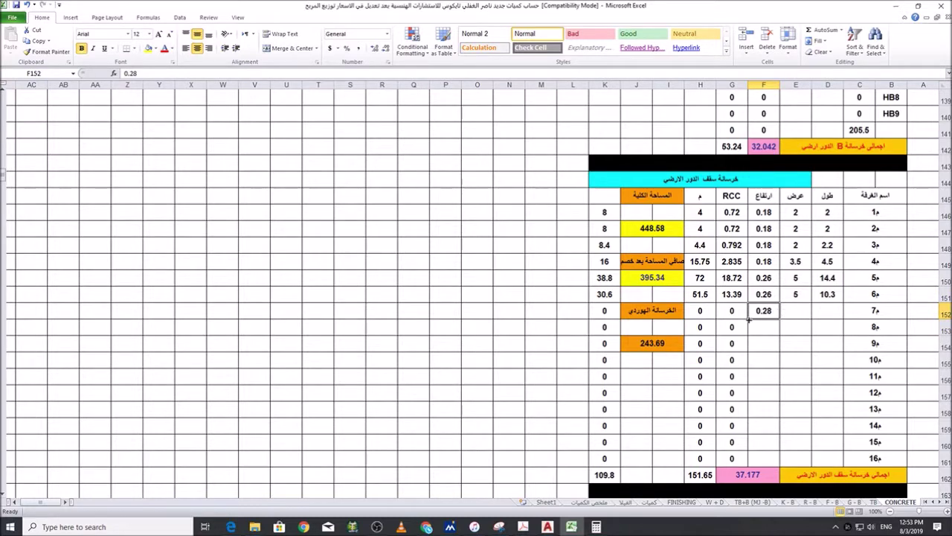
left_click(663, 340)
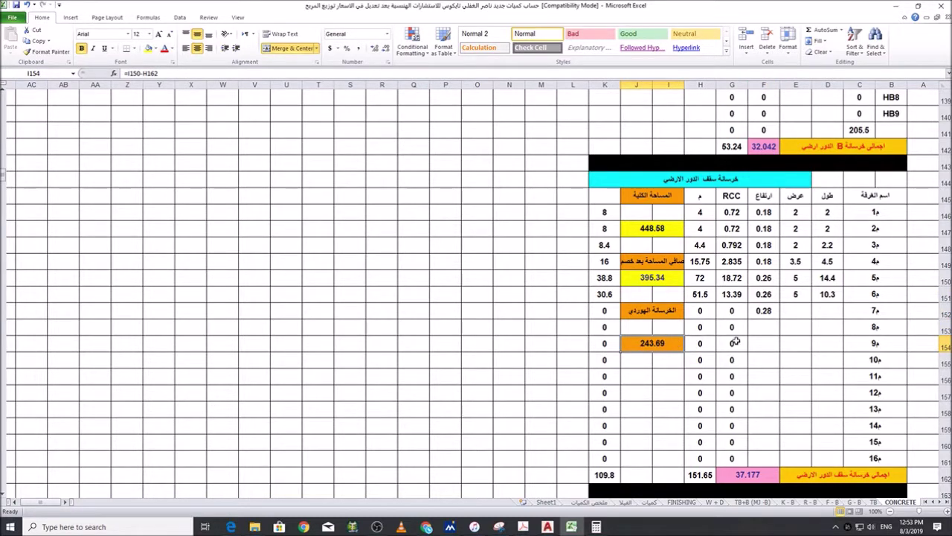
Step: Enter a length of 243.69 and a width of 1 in row 152 of the ground floor slab concrete table
left_click(828, 310)
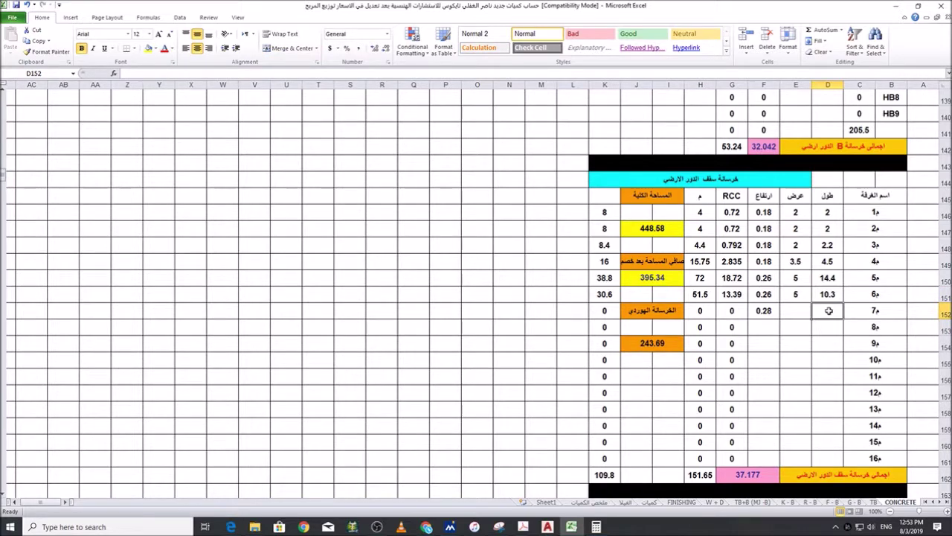
type("243.69")
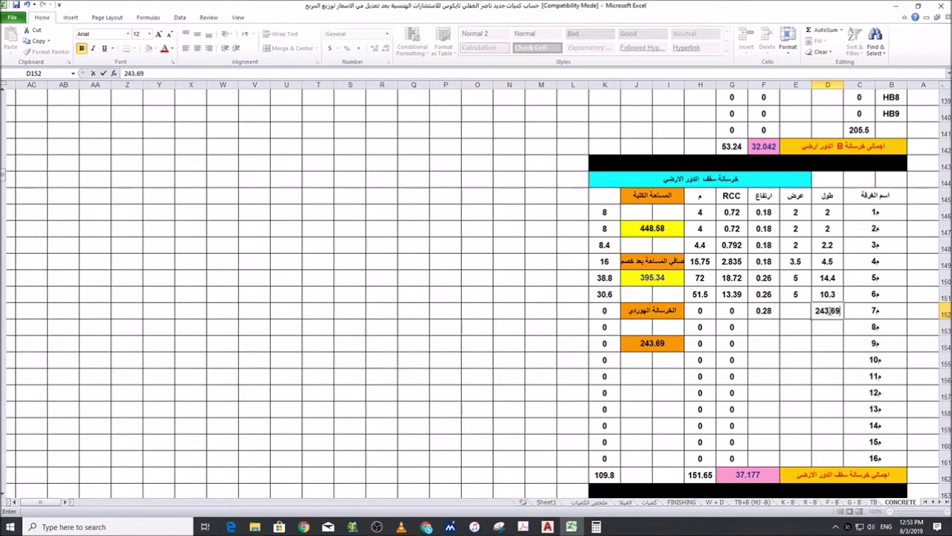
key("Return")
left_click(807, 312)
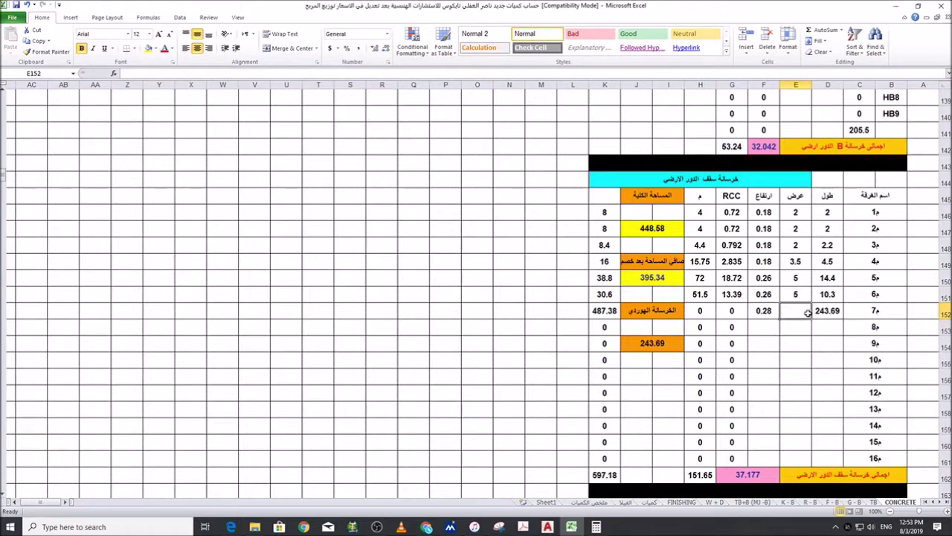
type("1")
key("Return")
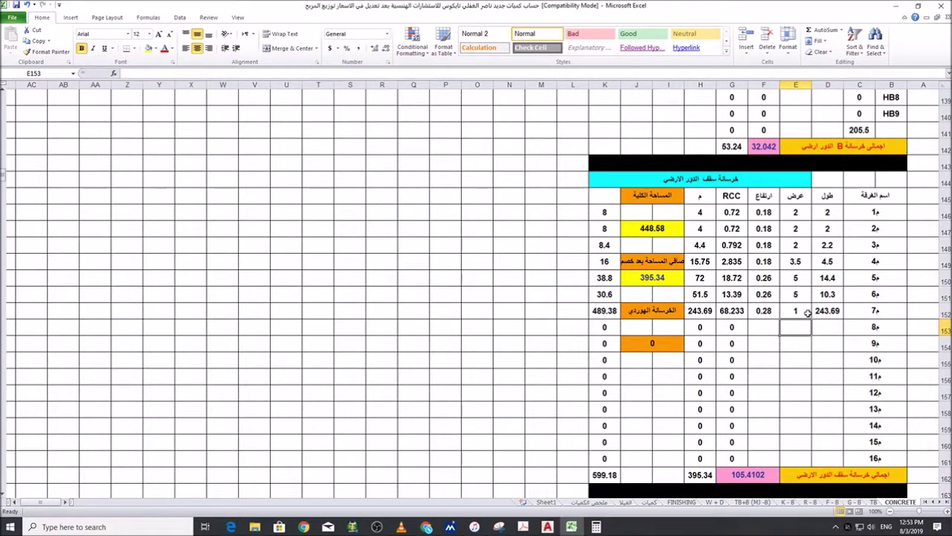
Step: Examine the ground floor slab concrete total in F162 against the table rows and the beam total above
left_click(839, 312)
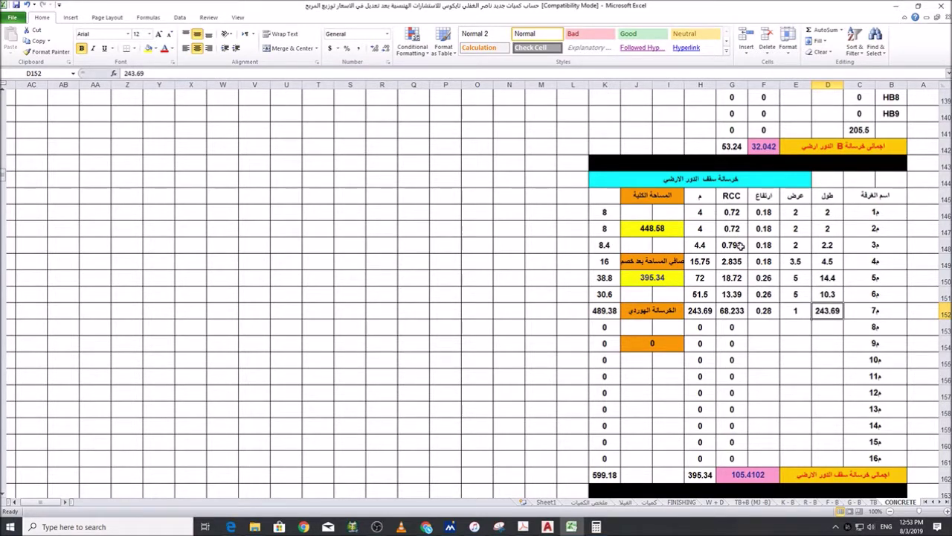
scroll(744, 428, "down", 2)
left_click(755, 378)
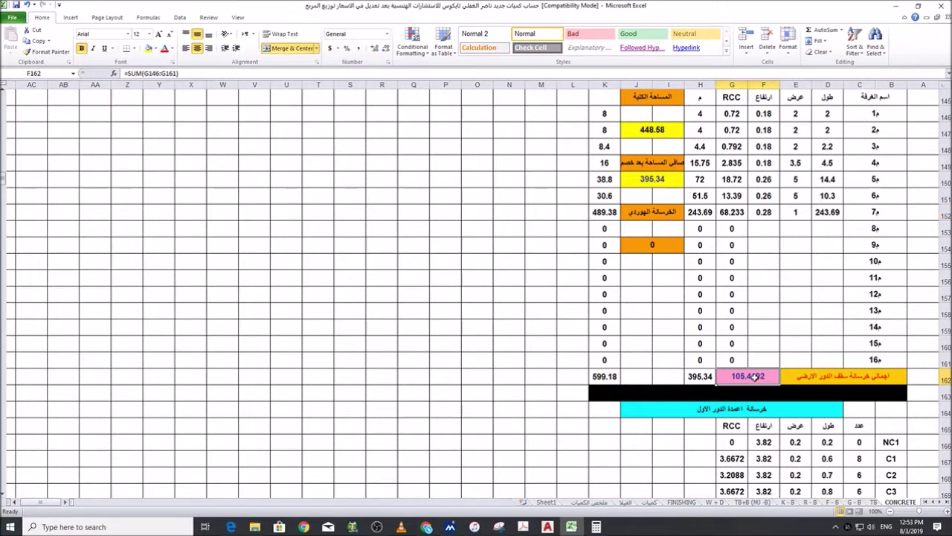
scroll(760, 394, "up", 2)
scroll(763, 416, "up", 5)
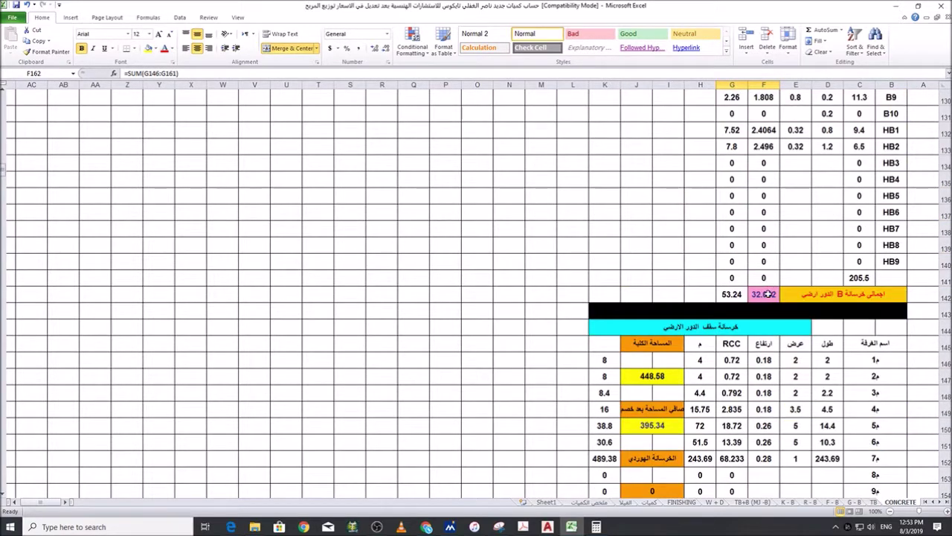
left_click(763, 393)
scroll(784, 411, "down", 6)
left_click(733, 427)
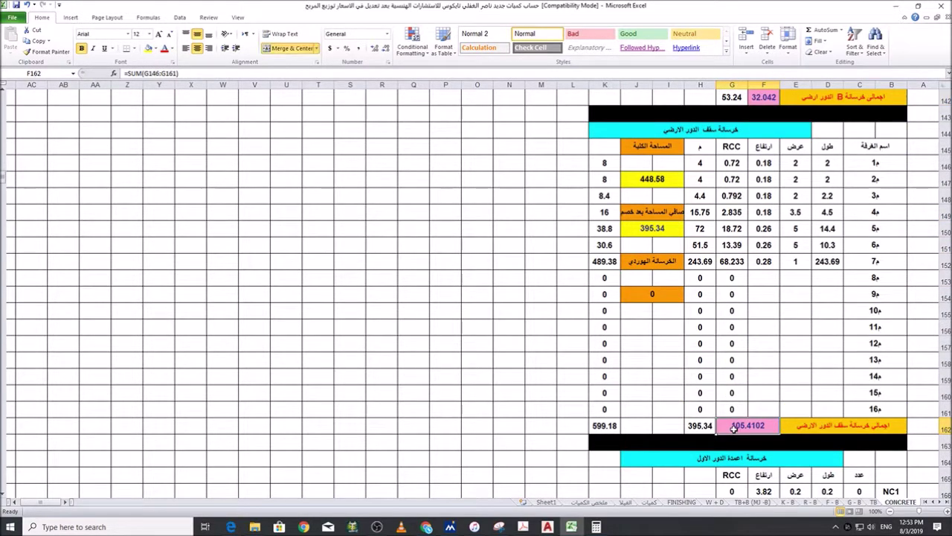
scroll(734, 427, "up", 1)
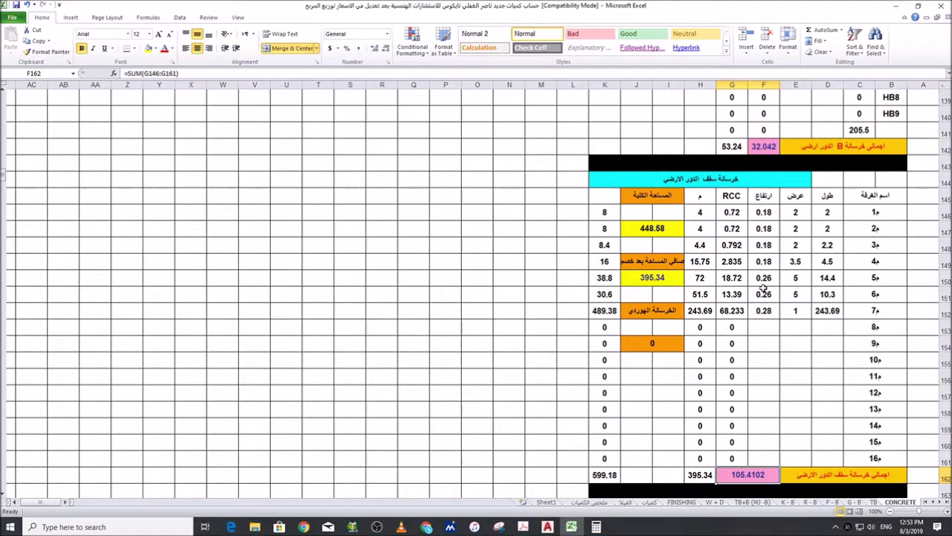
scroll(760, 305, "down", 2)
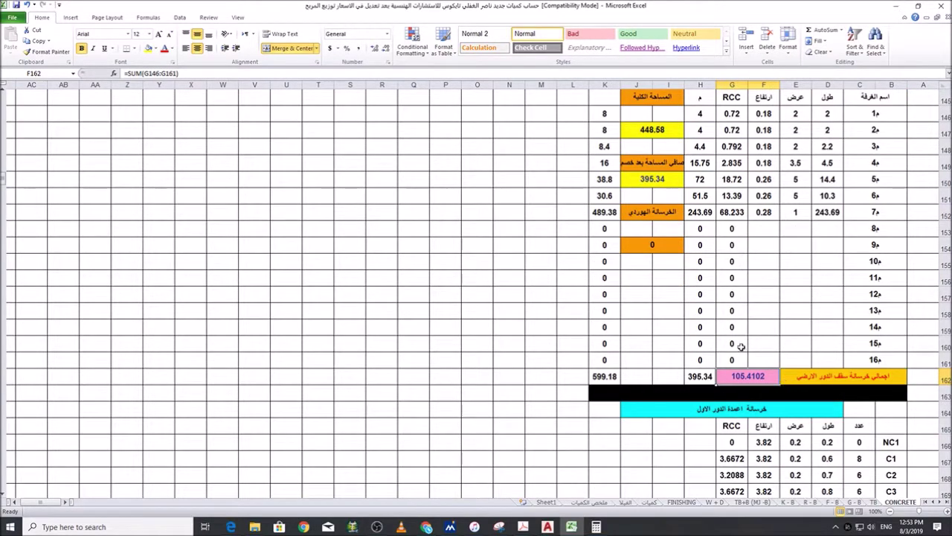
scroll(741, 346, "up", 4)
scroll(763, 305, "down", 3)
scroll(762, 312, "down", 3)
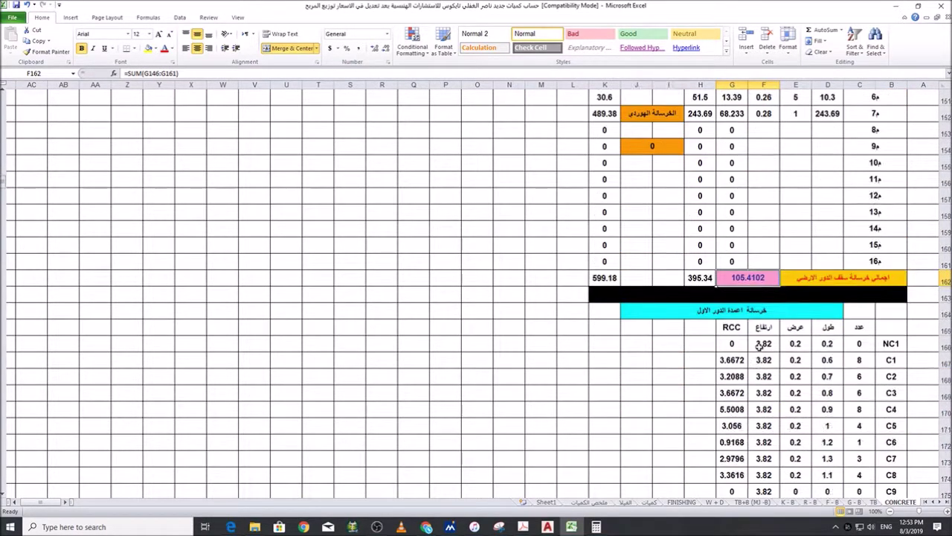
scroll(752, 265, "up", 5)
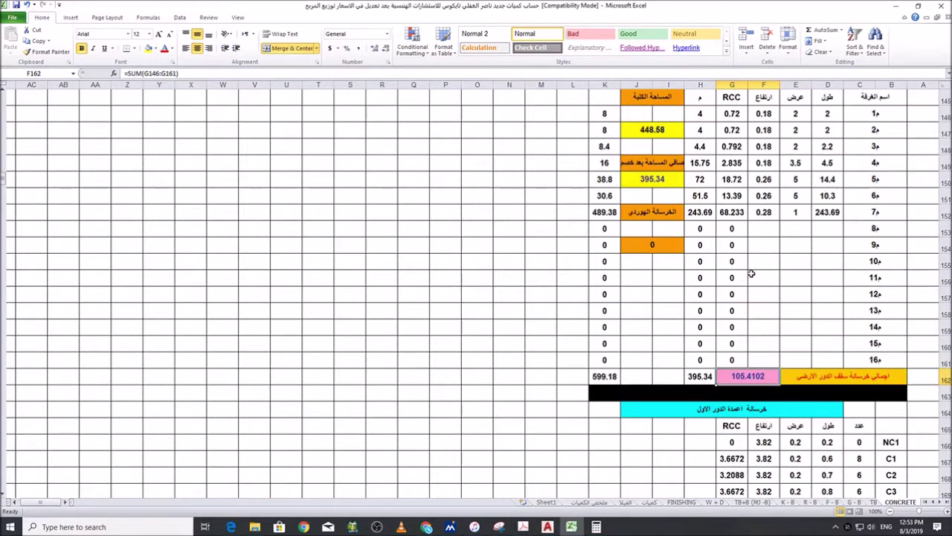
scroll(783, 290, "down", 2)
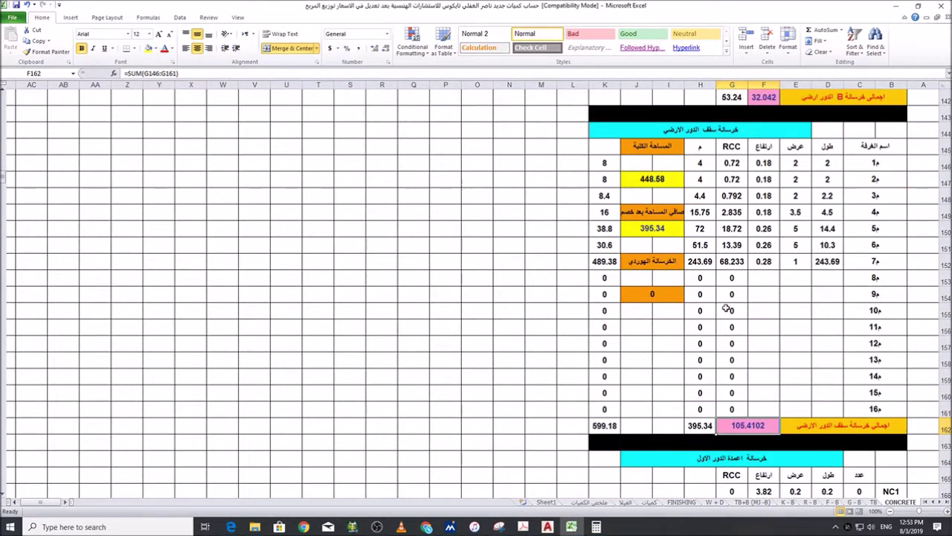
Step: Clear the length in D152, check the remaining-area formula in I154, and restore 243.69 in D152
left_click(824, 262)
key("Delete")
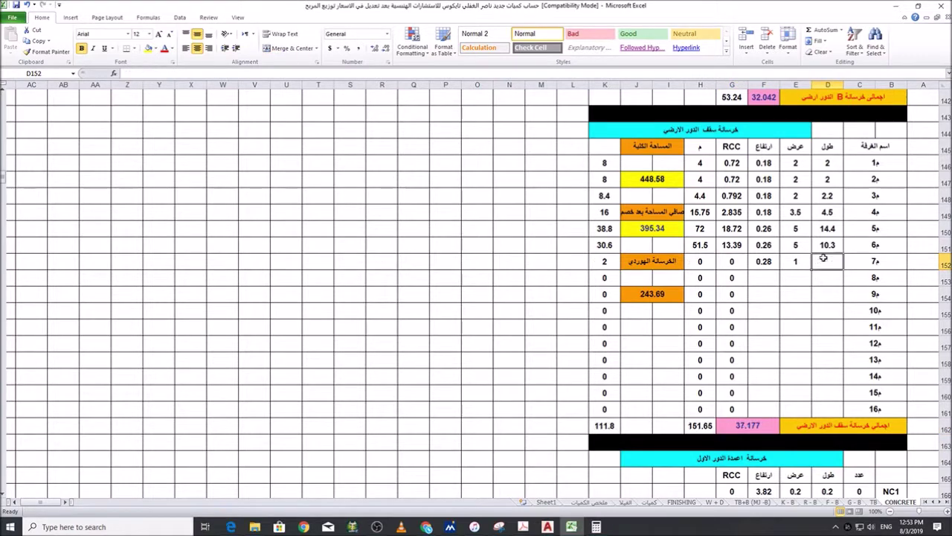
left_click(681, 293)
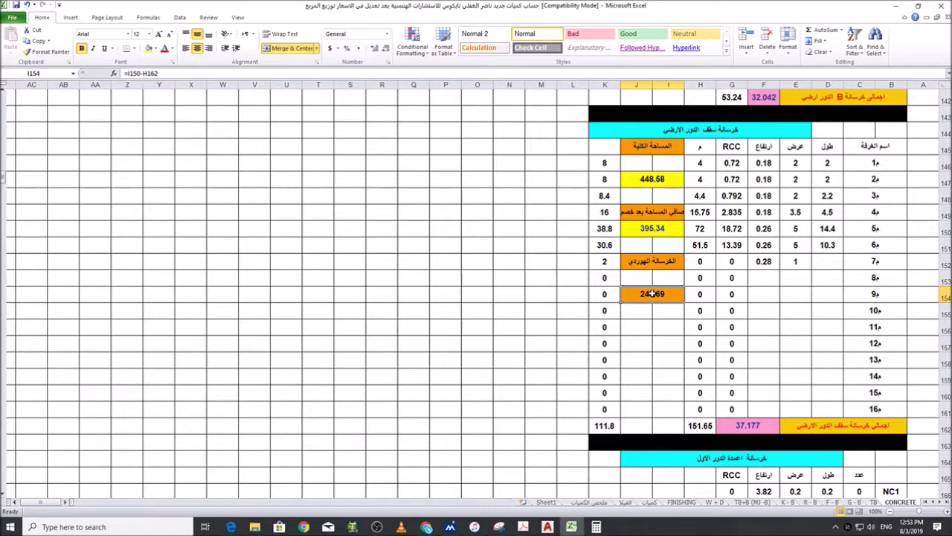
left_click(827, 264)
type("243.69")
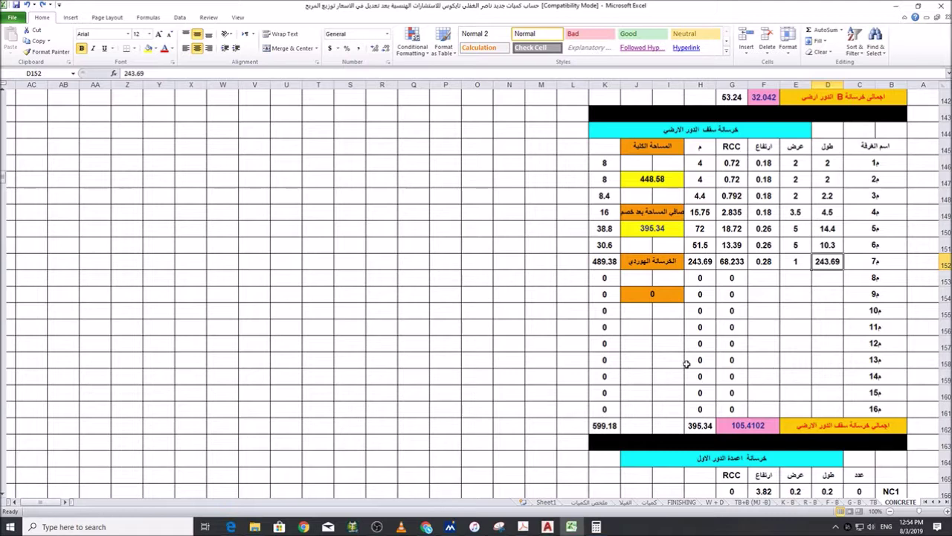
left_click(255, 526)
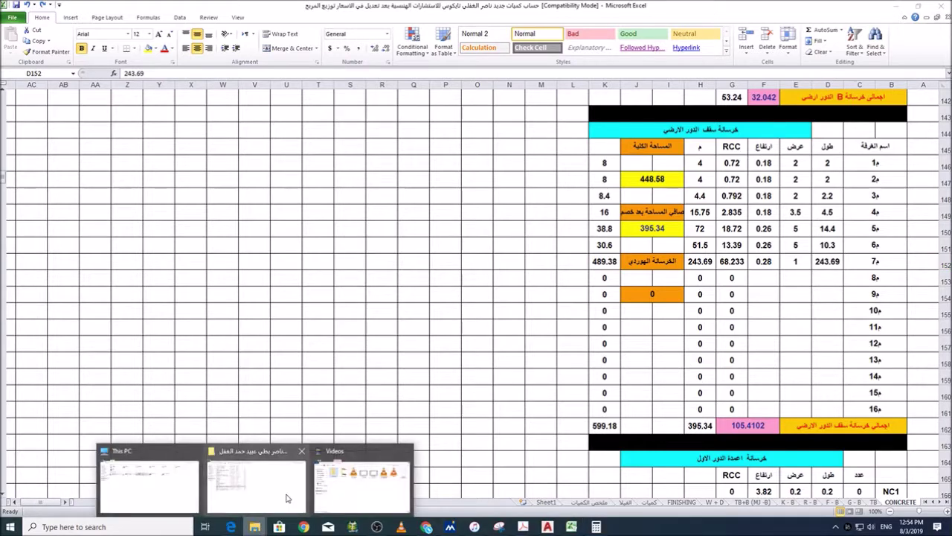
left_click(238, 482)
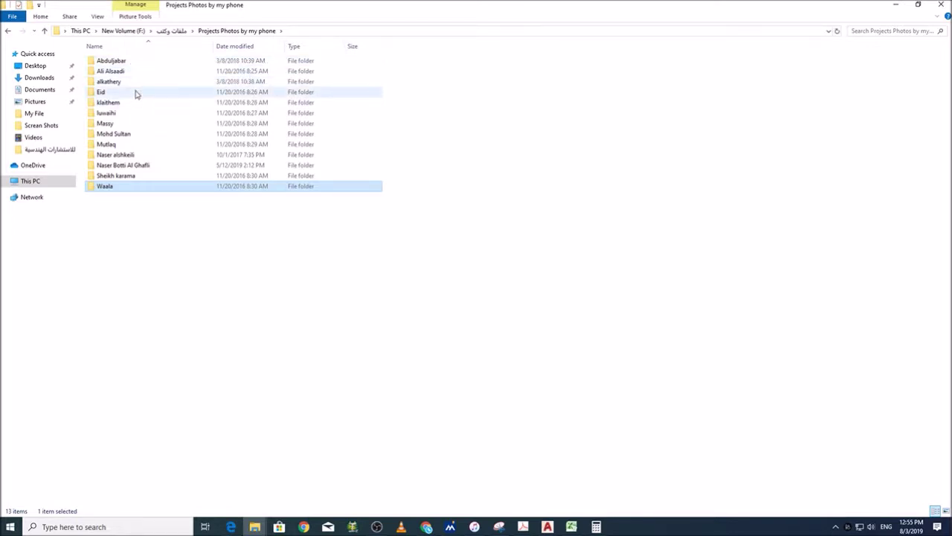
double_click(137, 92)
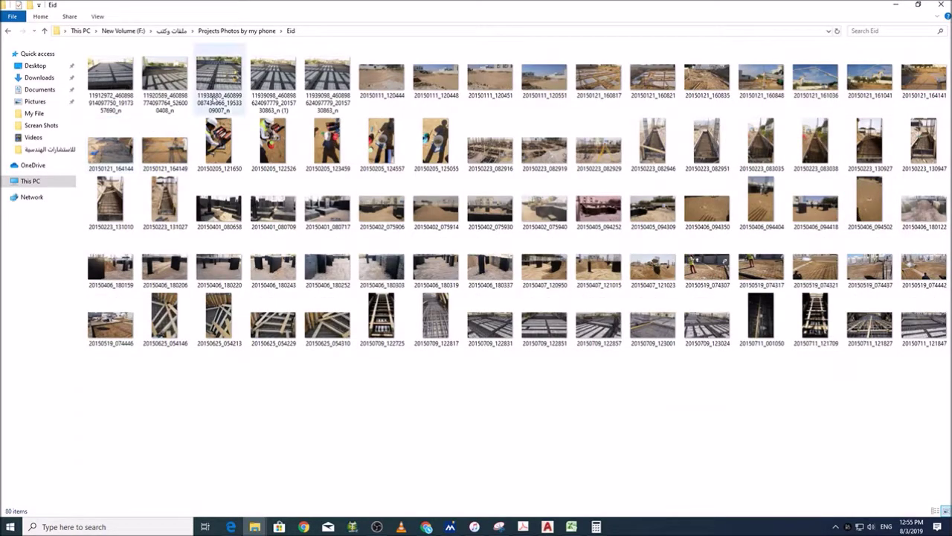
double_click(320, 76)
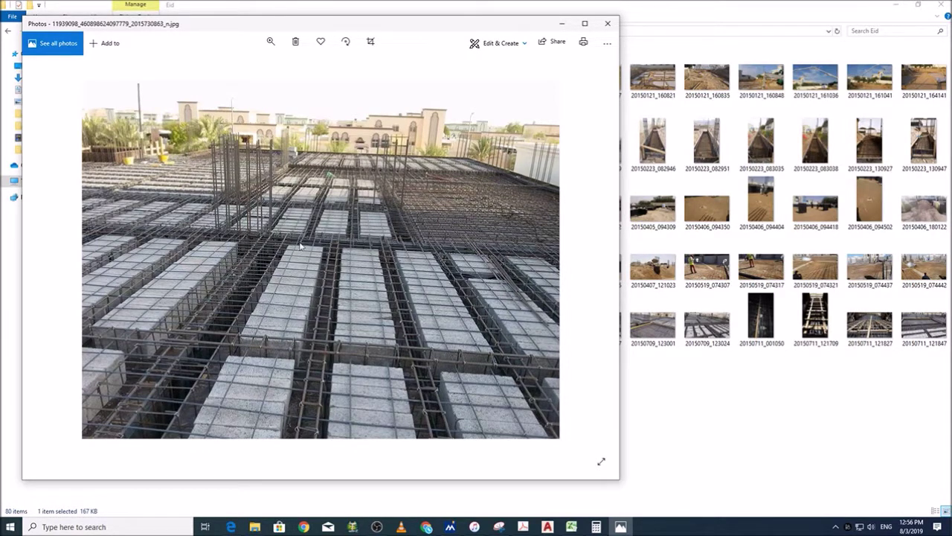
left_click(561, 24)
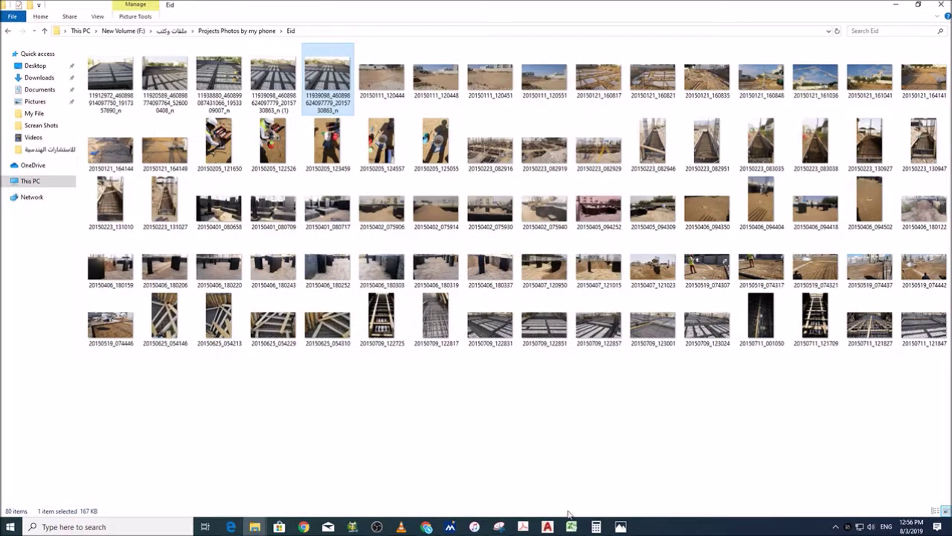
Step: Switch back to Excel, clear the length in D152 and inspect the remaining-area formula in I154
left_click(572, 527)
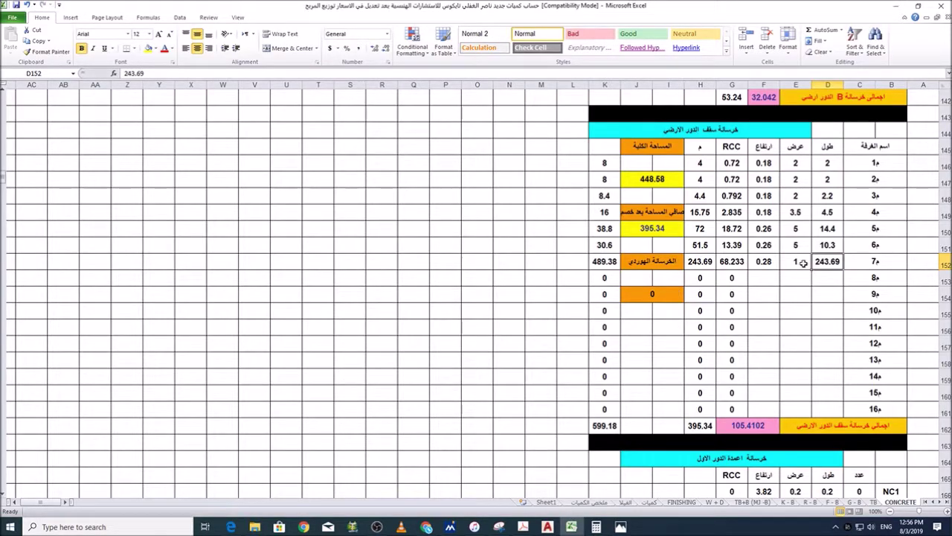
key("Delete")
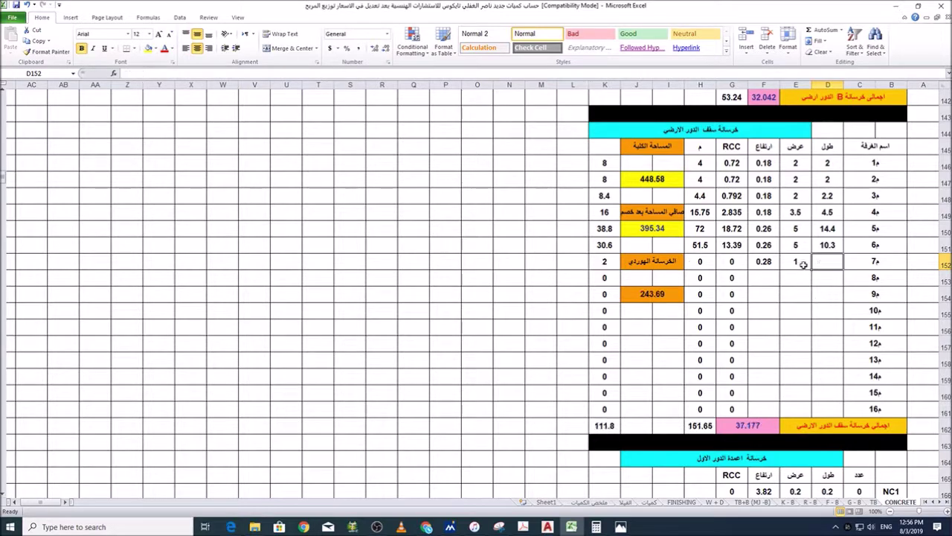
left_click(662, 296)
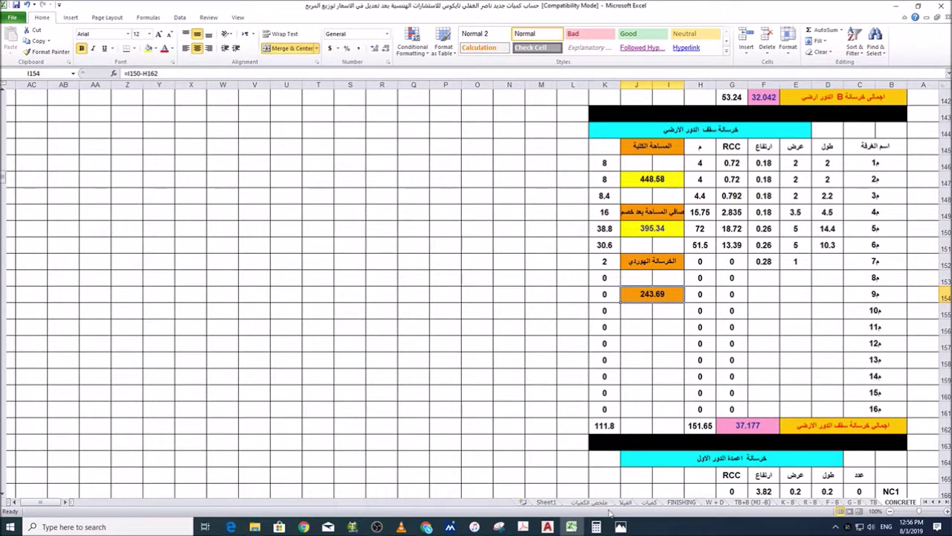
Step: Inspect the quantity formula for خرسانة مسلحة هوردي in C10 of the كميات sheet
left_click(649, 502)
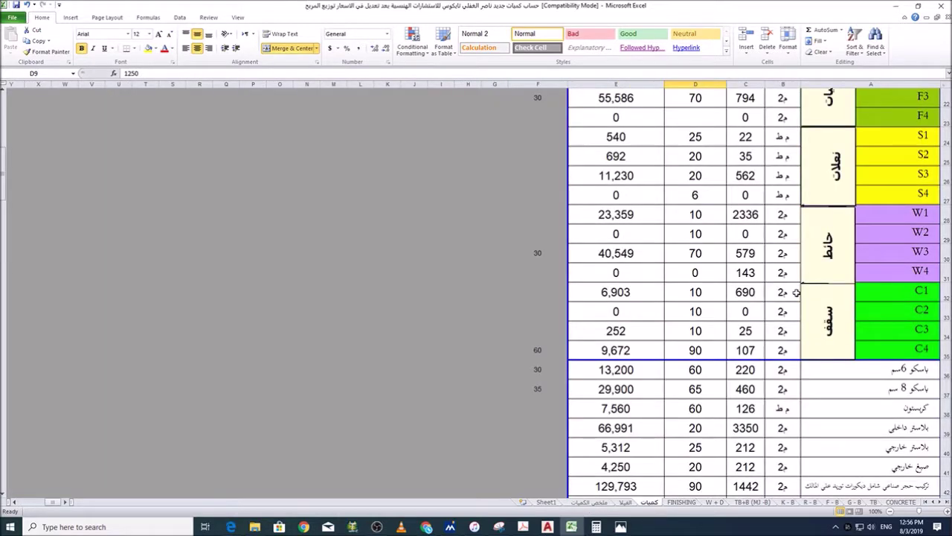
scroll(877, 243, "up", 10)
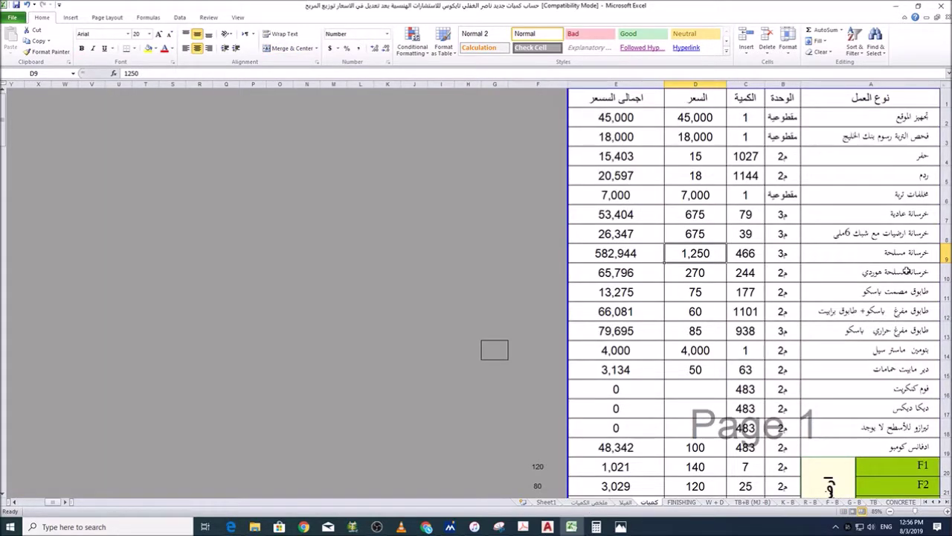
left_click(737, 273)
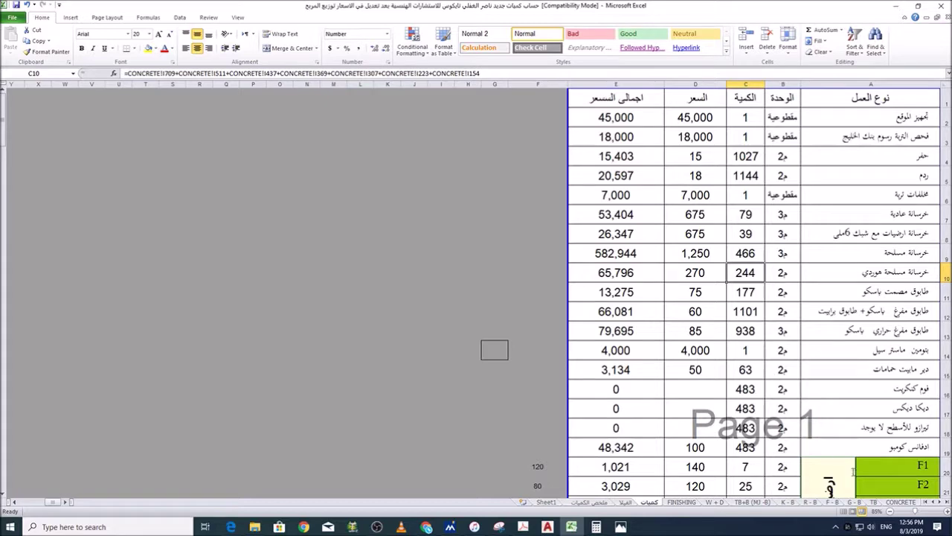
Step: Restore 243.69 as the length in D152 of the CONCRETE sheet and recheck the خرسانة مسلحة هوردي quantity on the كميات sheet
left_click(902, 503)
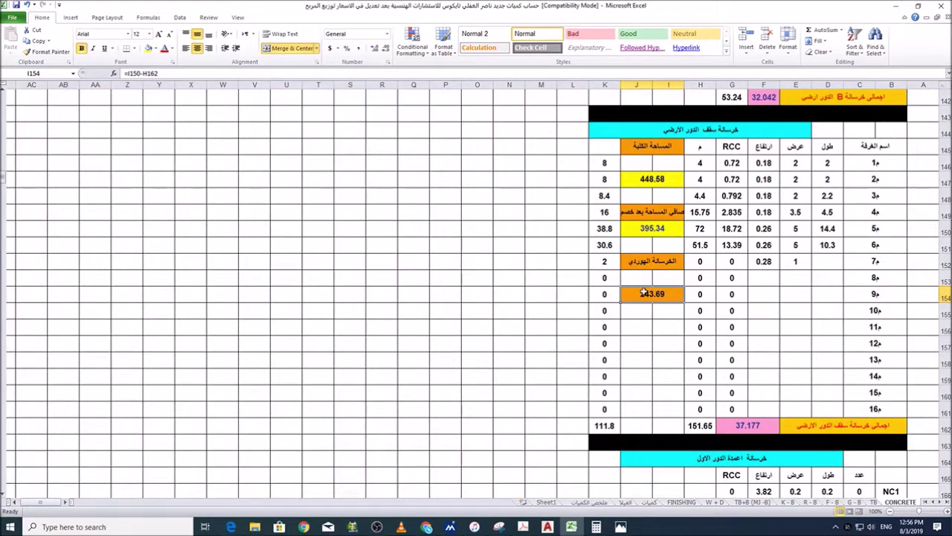
left_click(829, 263)
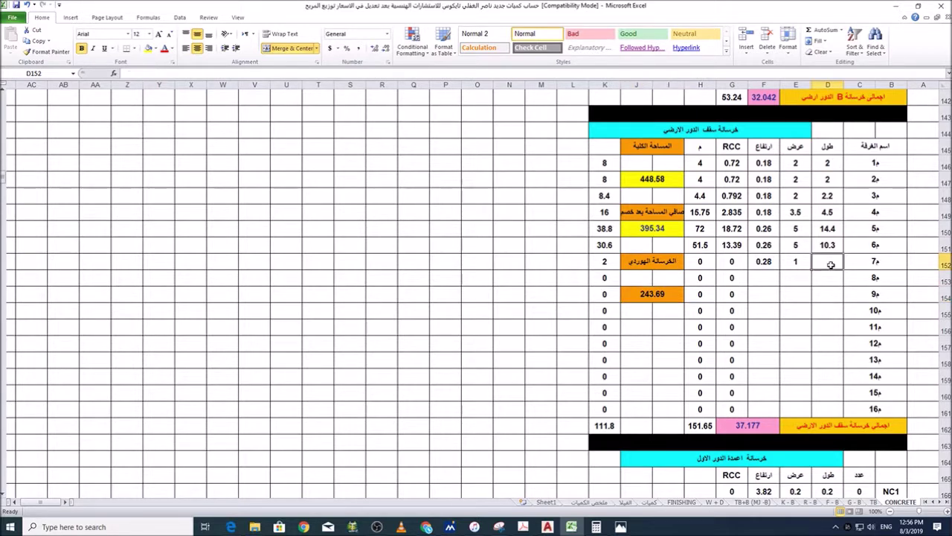
type("243.69")
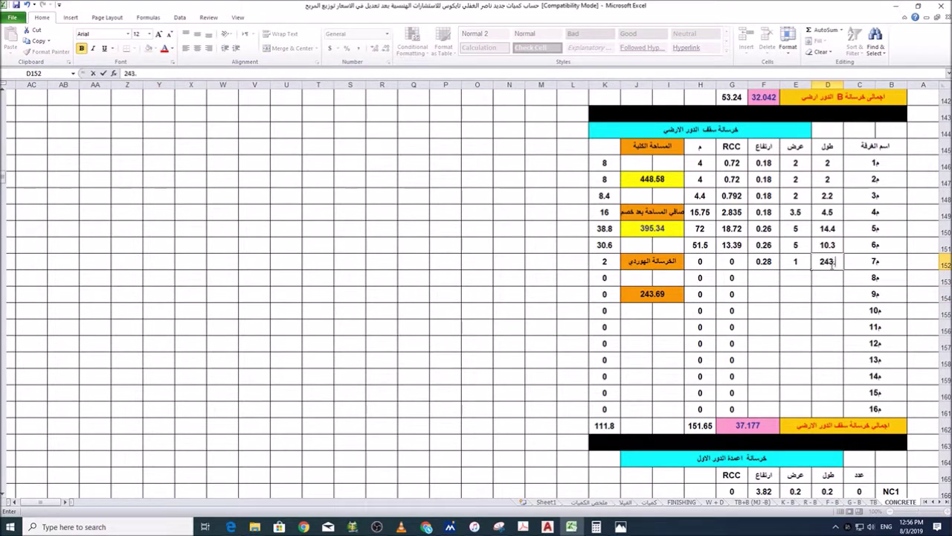
key("Return")
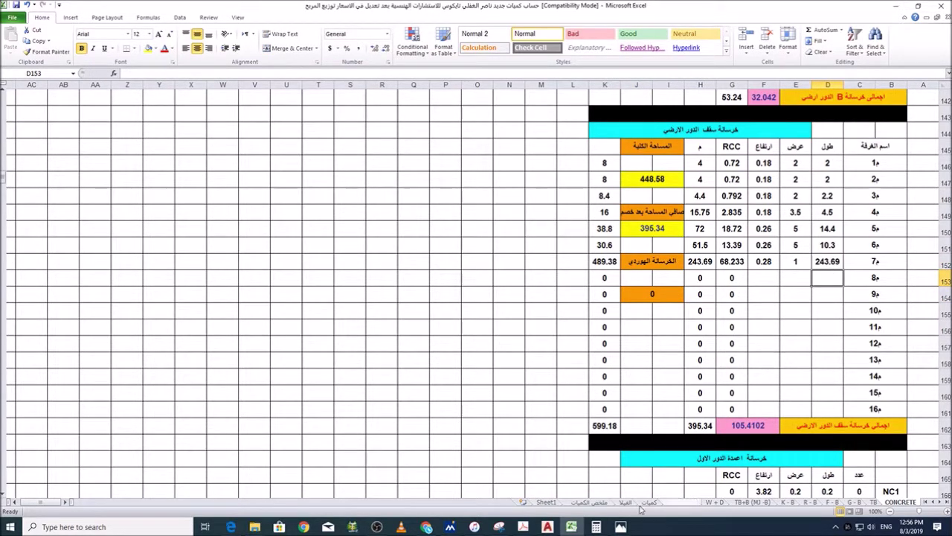
left_click(644, 503)
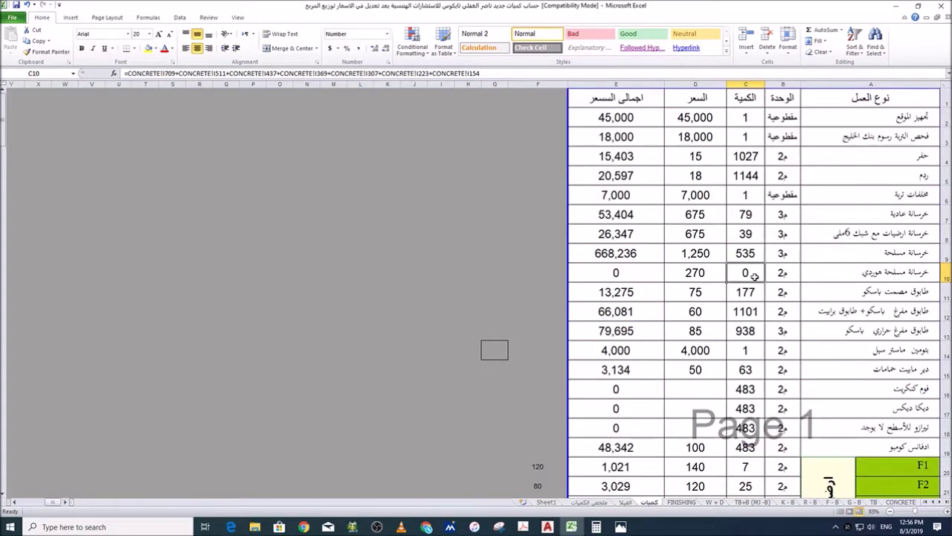
Step: Return to the CONCRETE sheet and inspect the perimeter formulas for rows F and R in the parapet concrete table
left_click(899, 503)
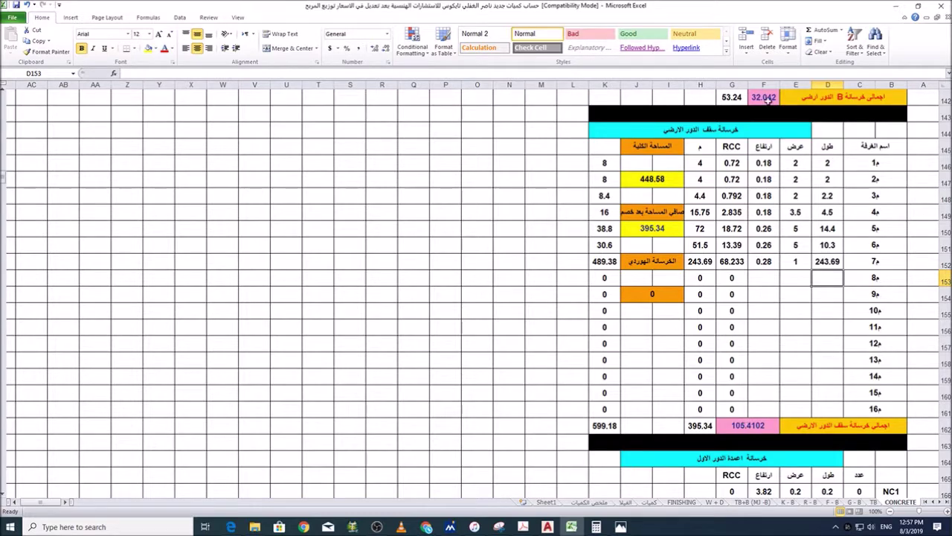
scroll(750, 256, "down", 11)
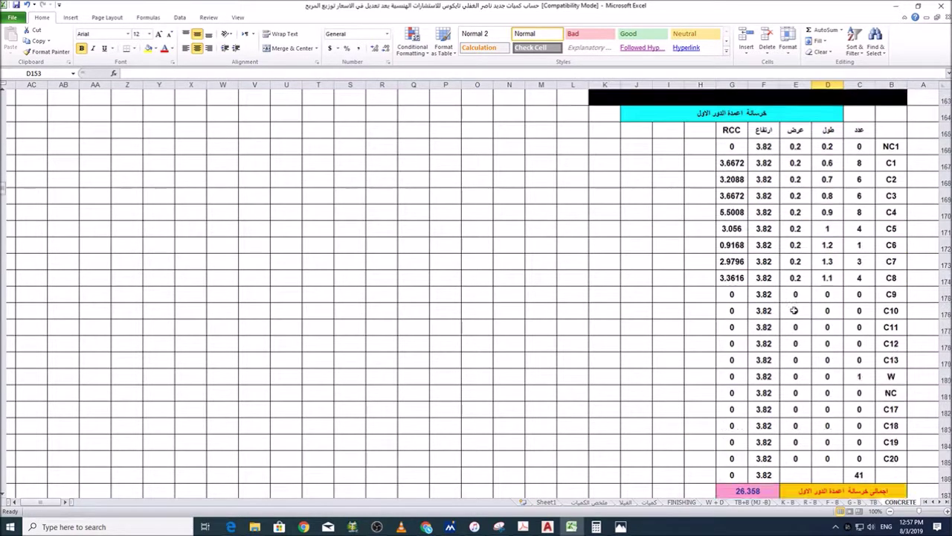
scroll(802, 227, "up", 4)
scroll(789, 219, "up", 1)
scroll(826, 312, "down", 3)
scroll(830, 321, "down", 12)
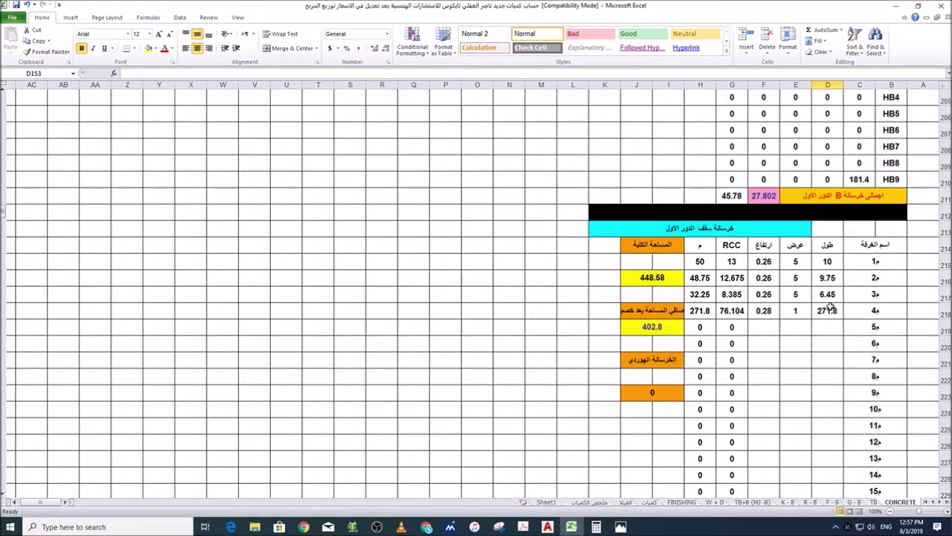
scroll(712, 316, "down", 8)
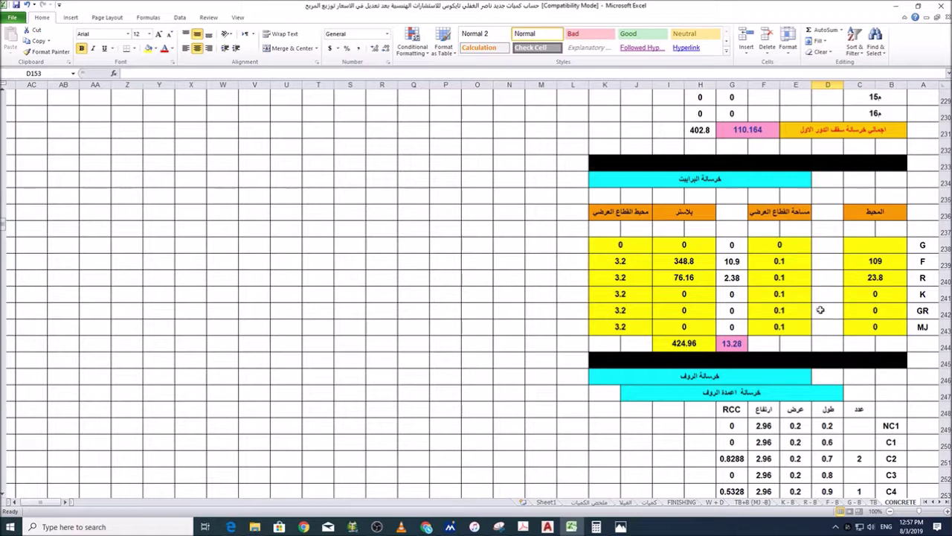
left_click(877, 261)
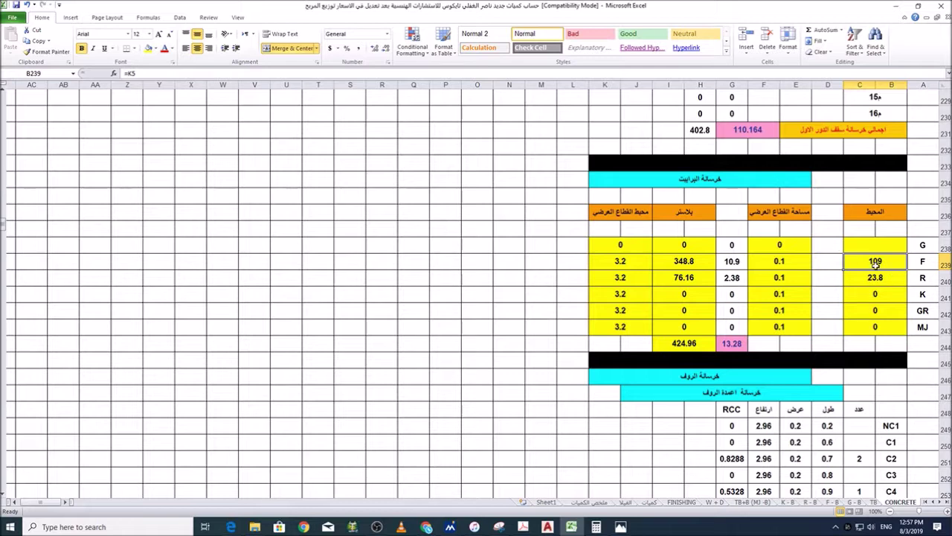
left_click(877, 276)
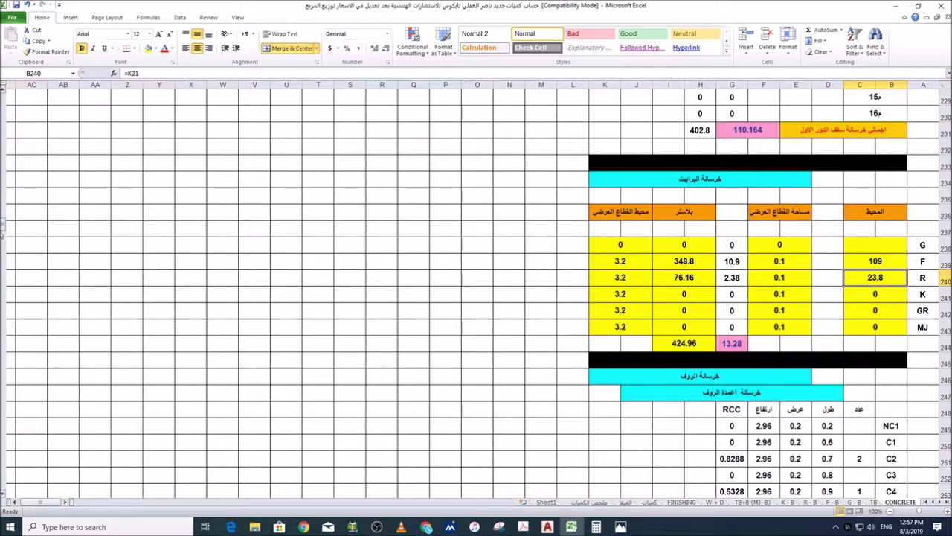
Step: Check the source perimeters of the first floor in K5 and the roof in K21 of the general information table
left_click_drag(4, 222, 4, 95)
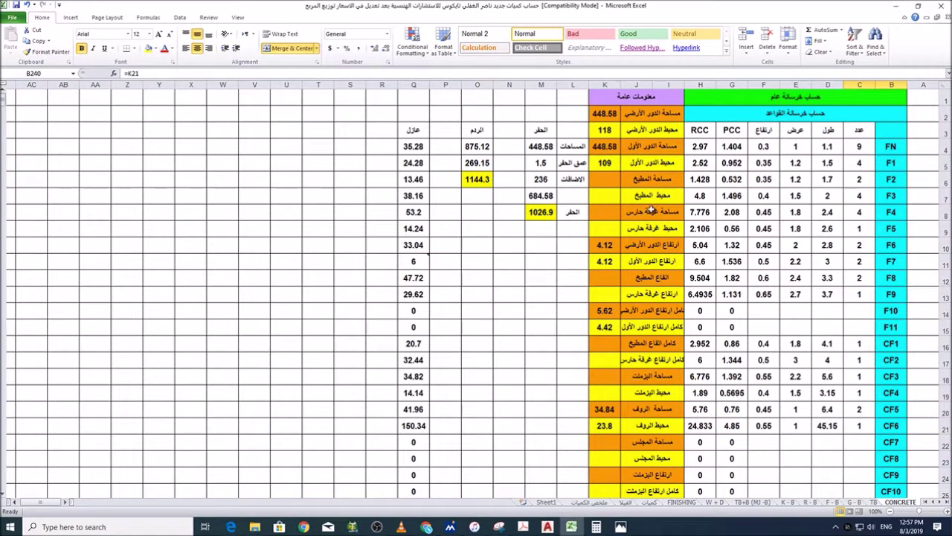
left_click(610, 163)
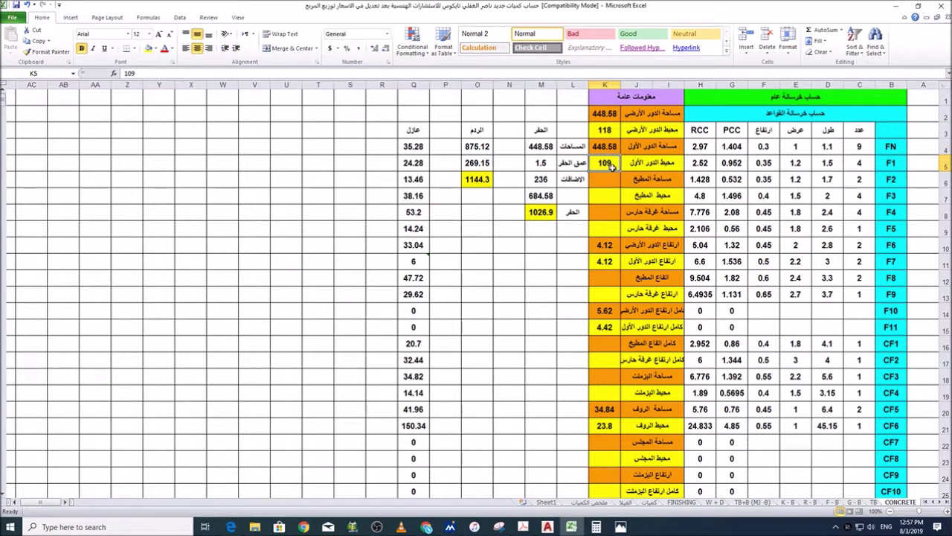
scroll(647, 435, "down", 3)
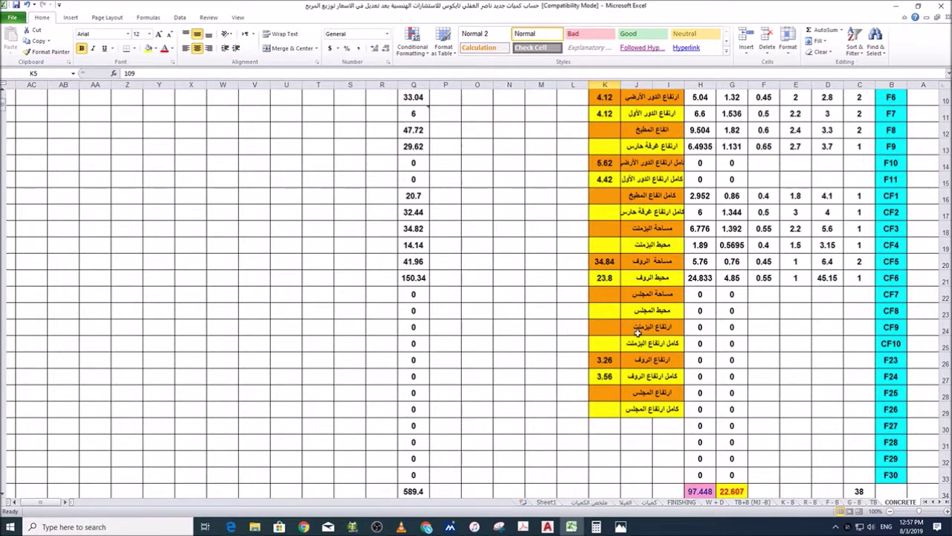
left_click(608, 278)
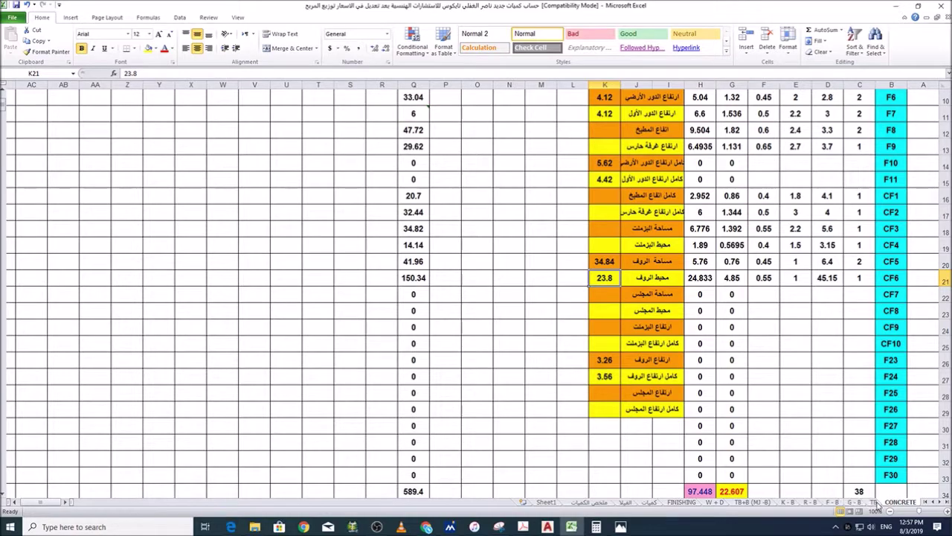
Step: Go back to the parapet concrete table and inspect the perimeters in B239 and B240 and the cross-section area in E239
scroll(684, 389, "down", 12)
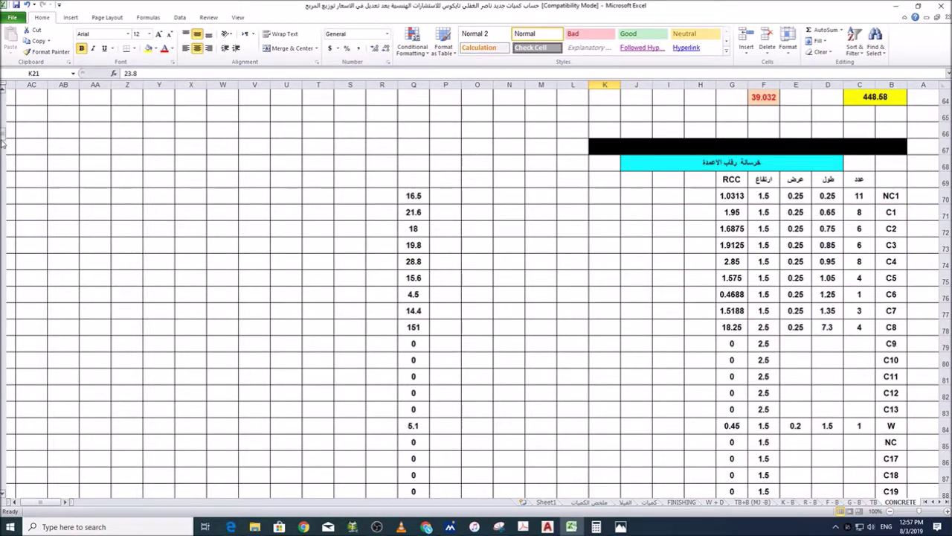
left_click_drag(4, 143, 15, 232)
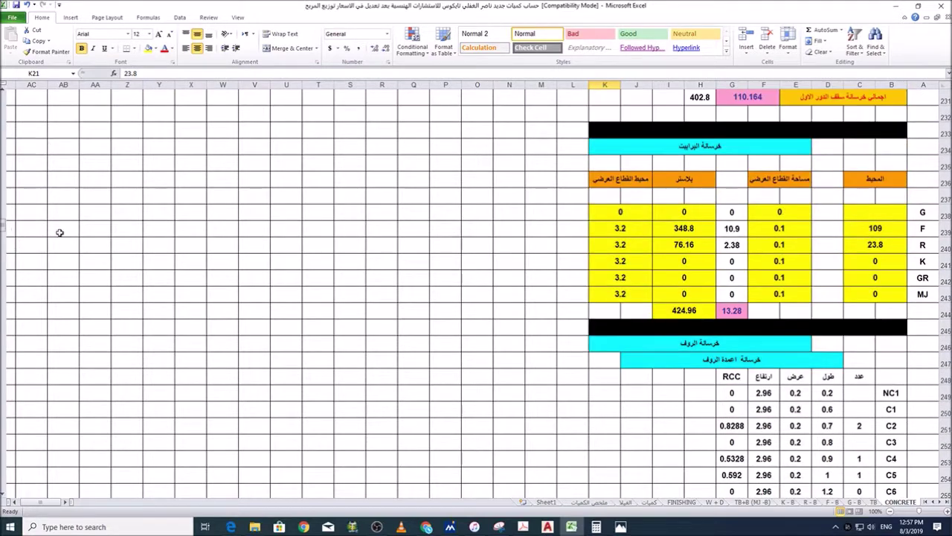
left_click(883, 230)
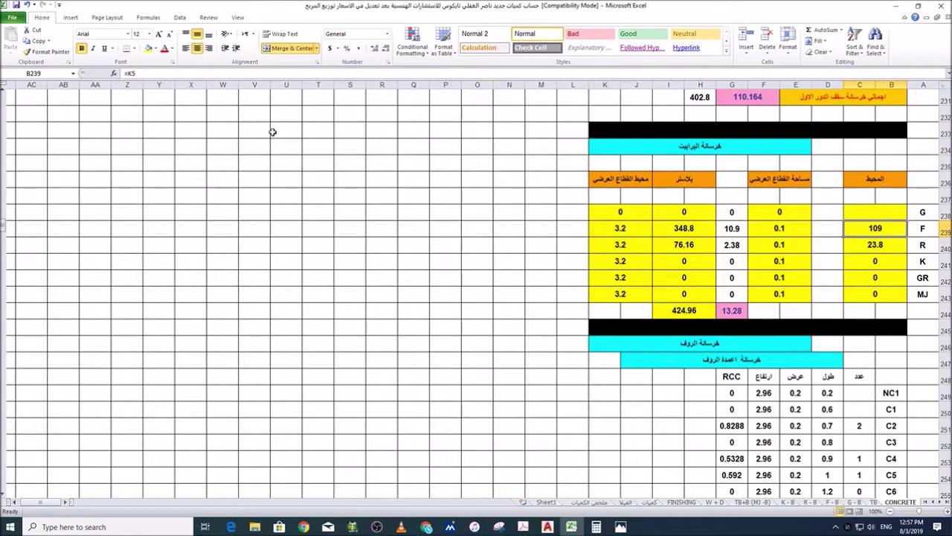
left_click(895, 247)
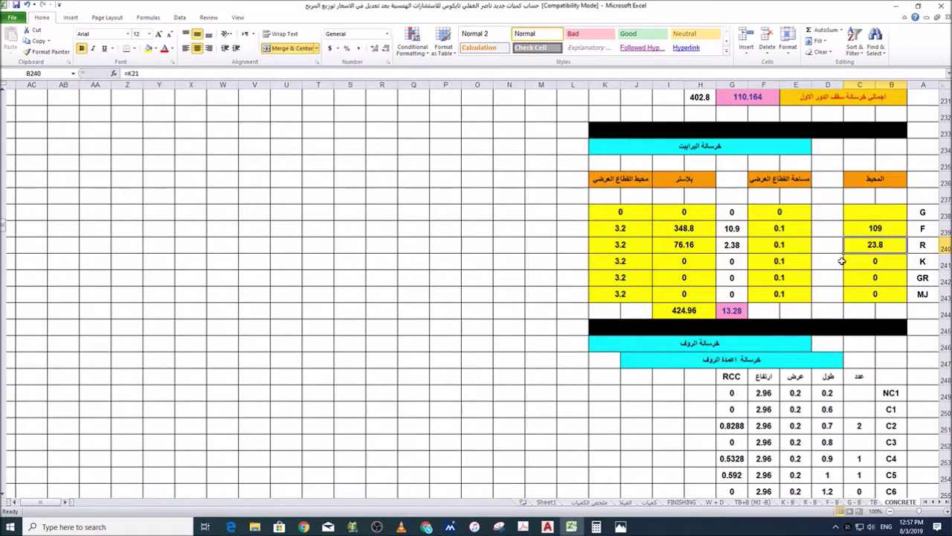
left_click(795, 231)
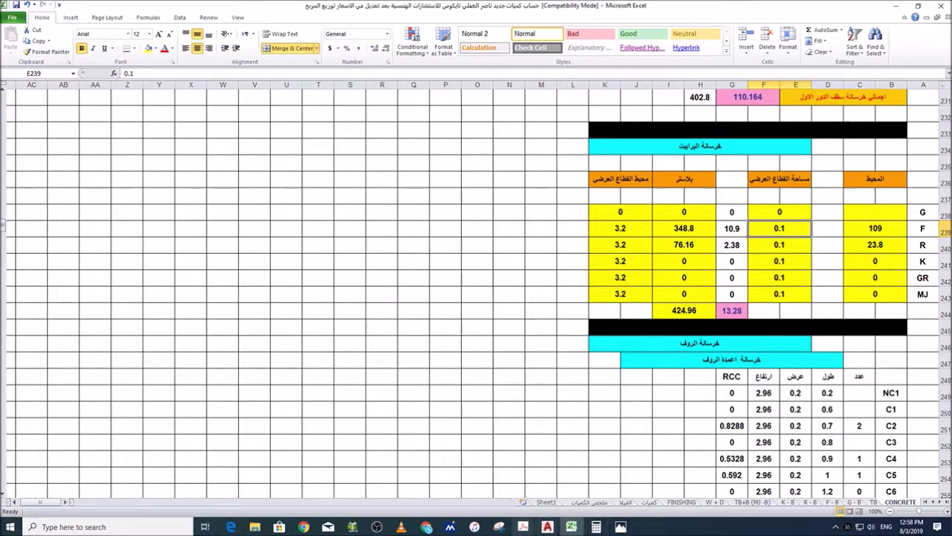
Step: Switch to STR 21.dwg in AutoCAD and locate the top beam in the villa parapet detail
mouse_move(547, 526)
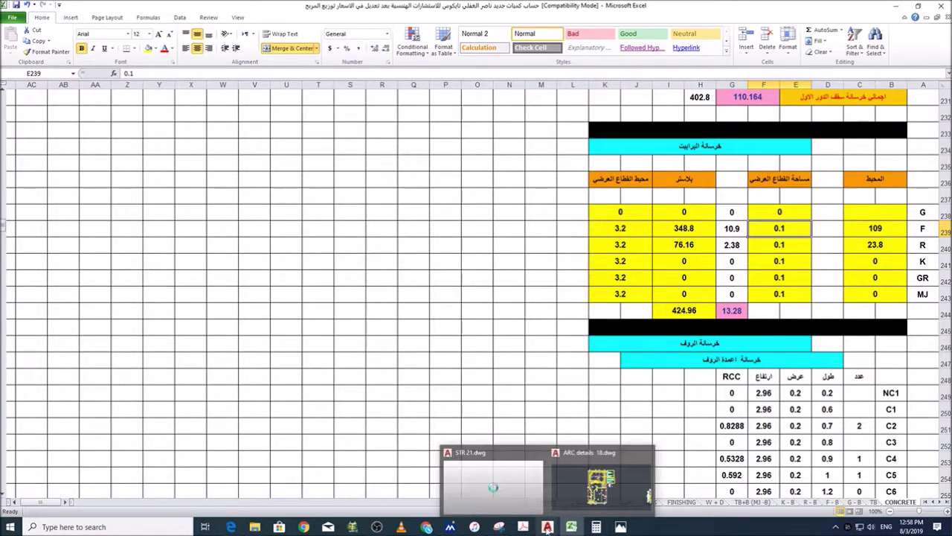
left_click(489, 487)
scroll(692, 245, "down", 8)
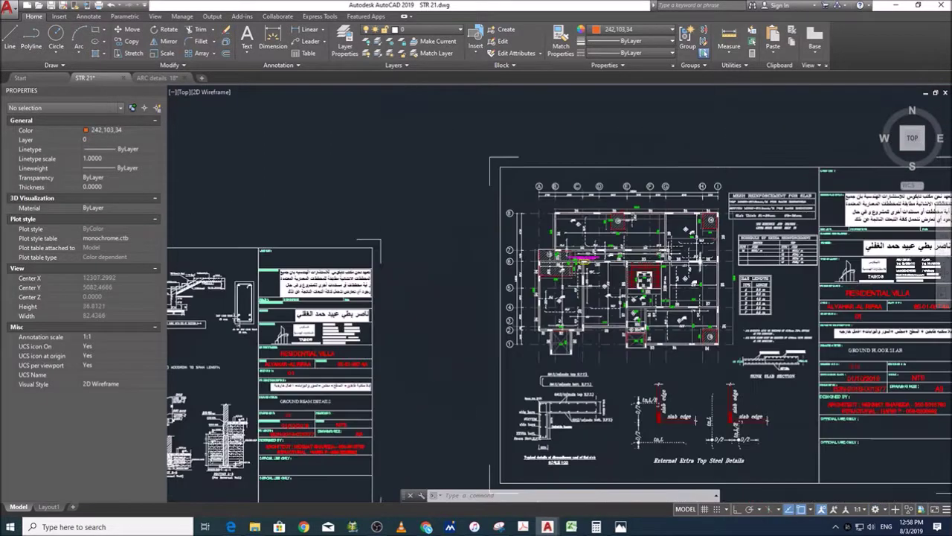
scroll(732, 313, "down", 5)
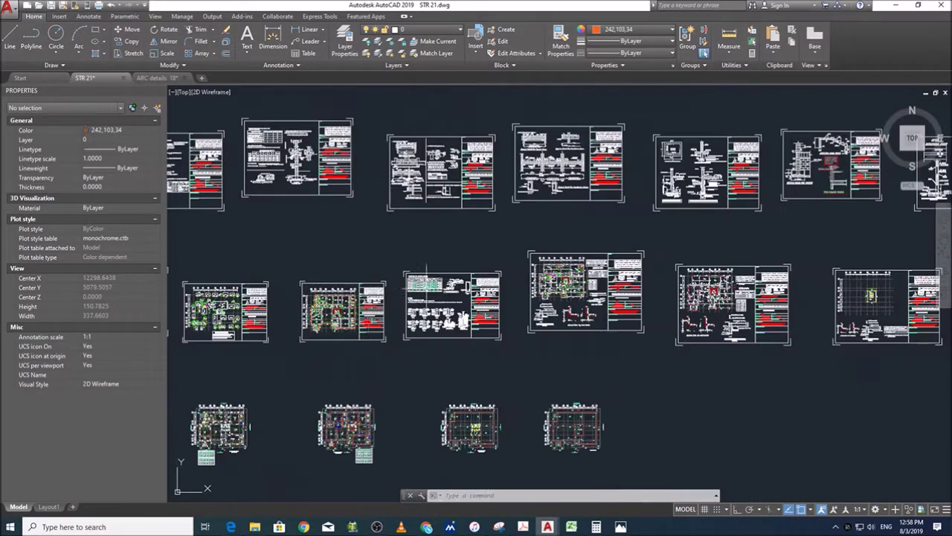
scroll(655, 320, "down", 3)
scroll(642, 307, "up", 3)
scroll(647, 301, "down", 3)
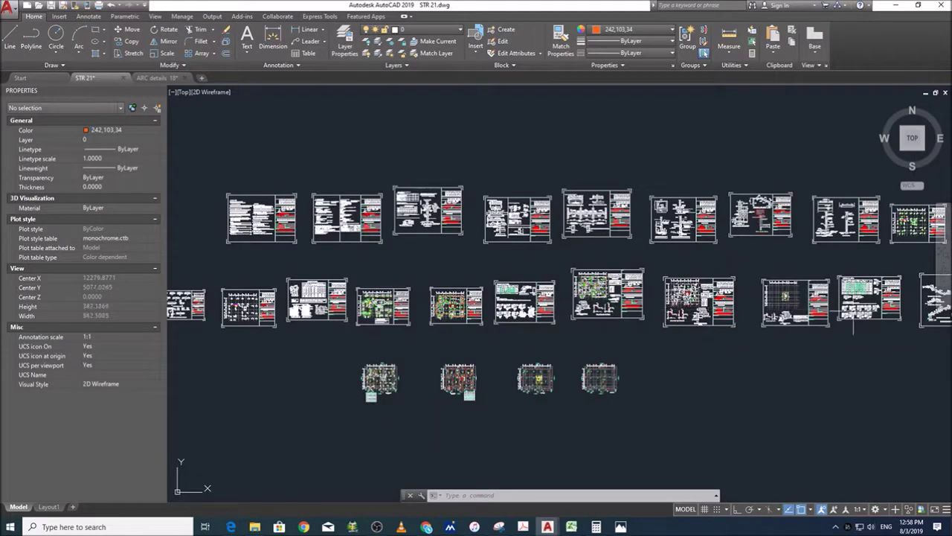
middle_click_drag(778, 346, 453, 334)
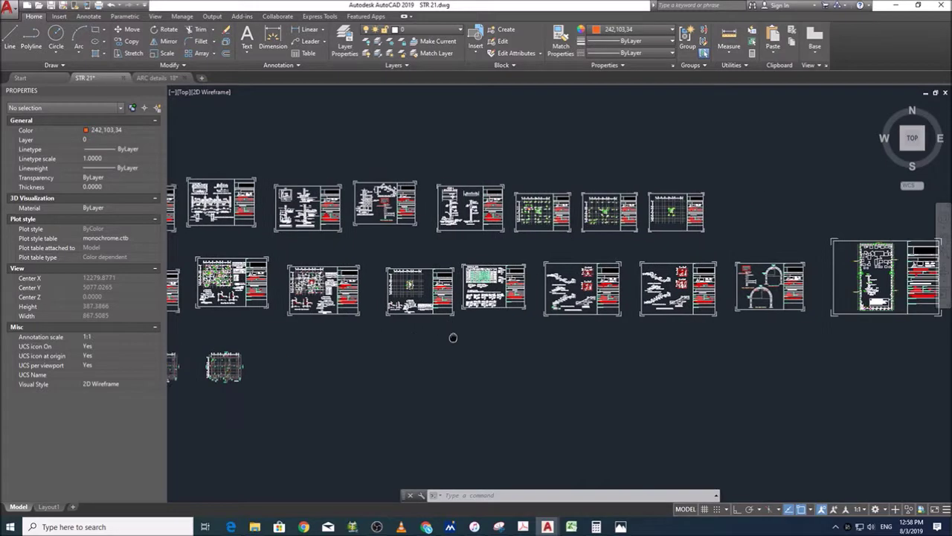
scroll(746, 279, "up", 10)
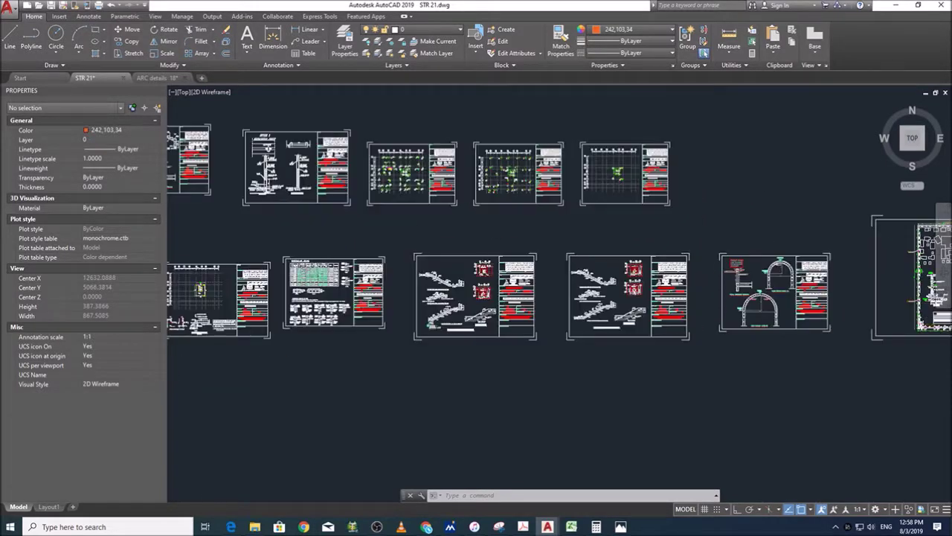
scroll(697, 279, "up", 4)
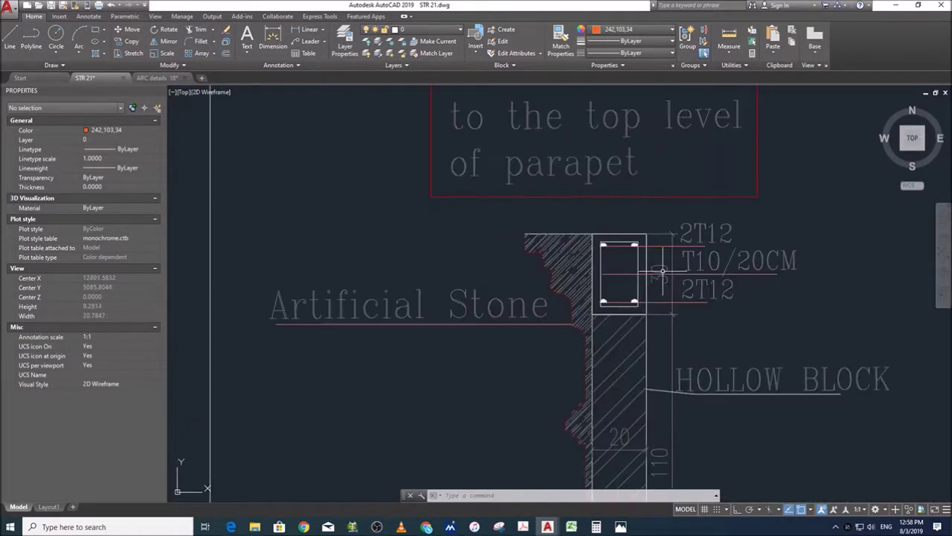
Step: Examine the parapet section's beam and hollow block dimensions and its placement above the slab
scroll(624, 227, "down", 6)
scroll(631, 275, "up", 3)
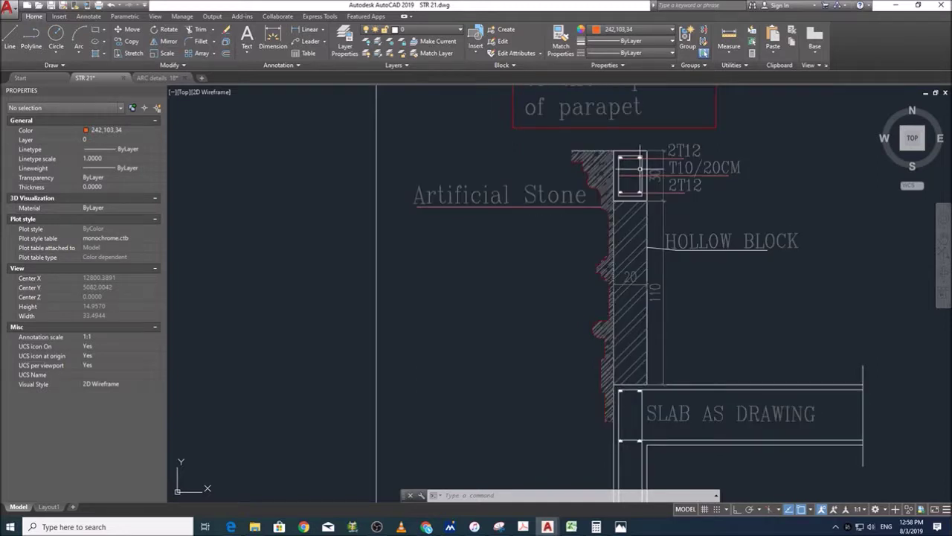
scroll(637, 218, "down", 3)
scroll(637, 218, "down", 8)
scroll(628, 212, "up", 5)
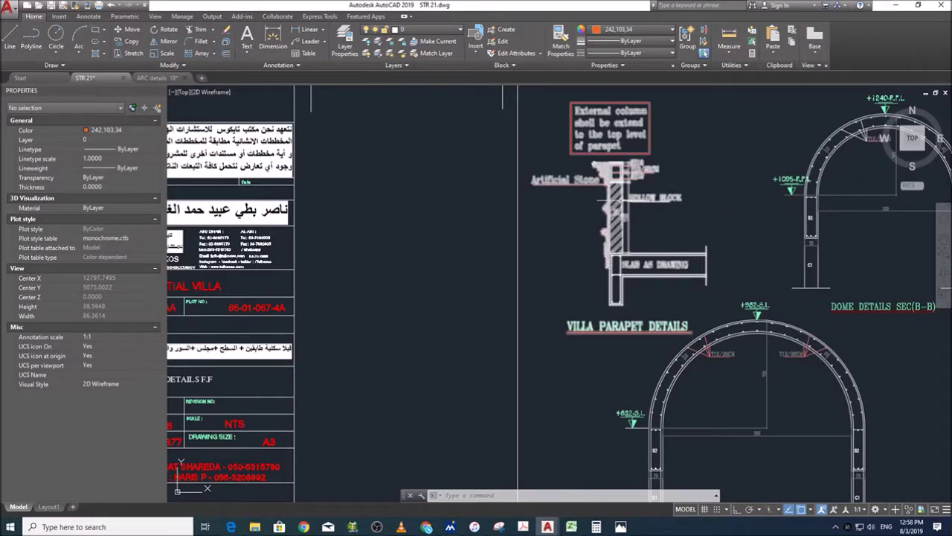
Step: Find the ground floor slab sheet S10 among the structural drawings and examine its slab plan and title block
scroll(696, 216, "down", 10)
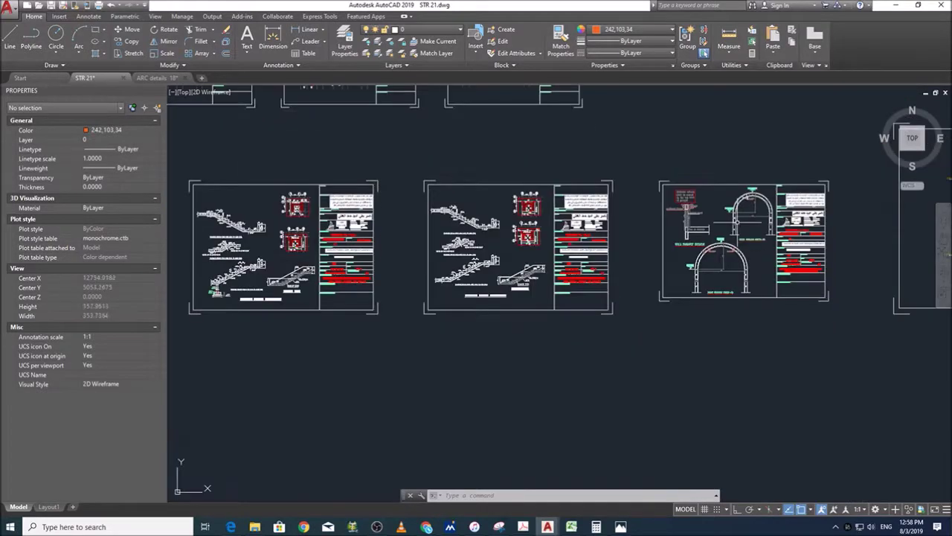
scroll(666, 221, "down", 6)
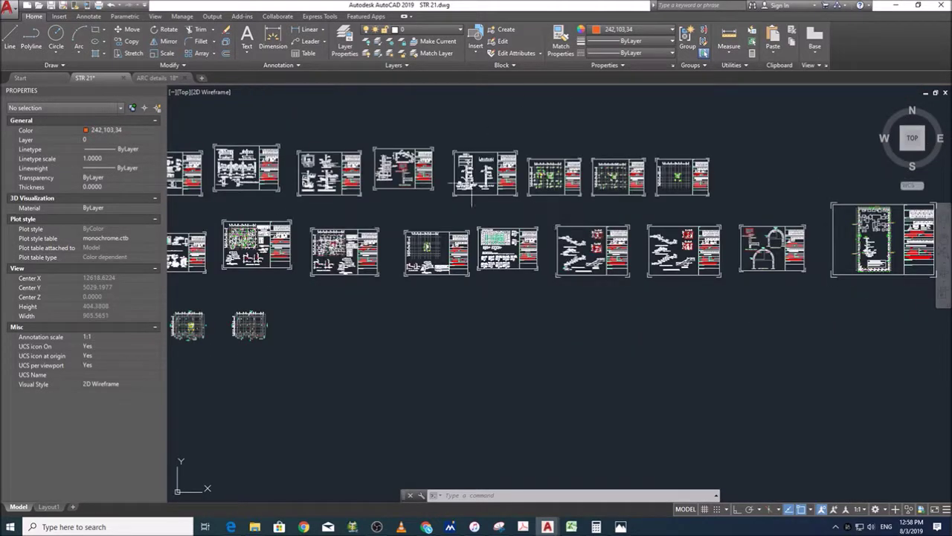
scroll(232, 238, "up", 4)
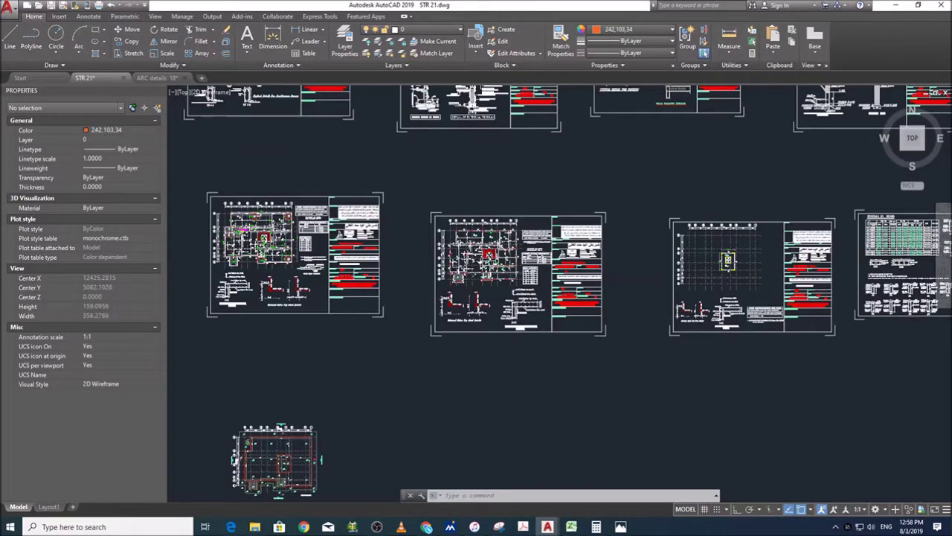
scroll(269, 237, "up", 4)
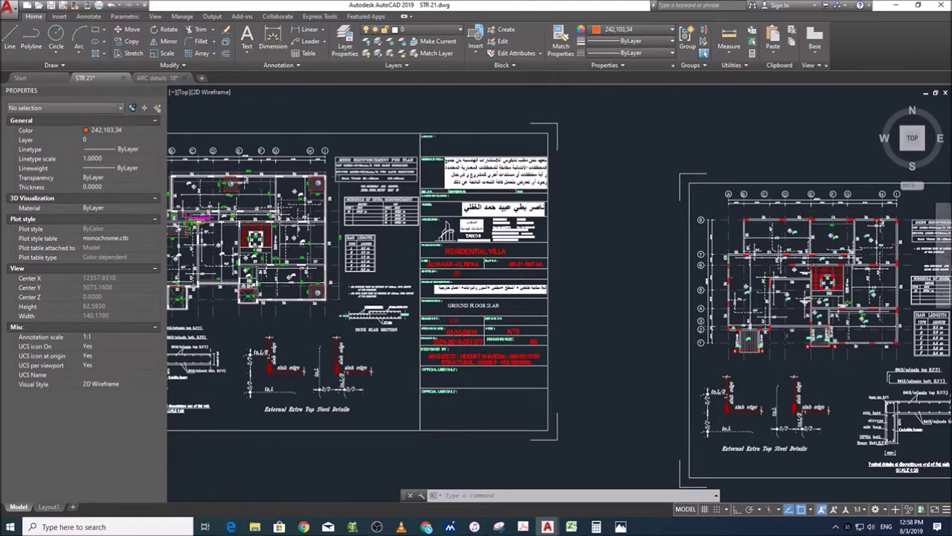
scroll(328, 293, "up", 4)
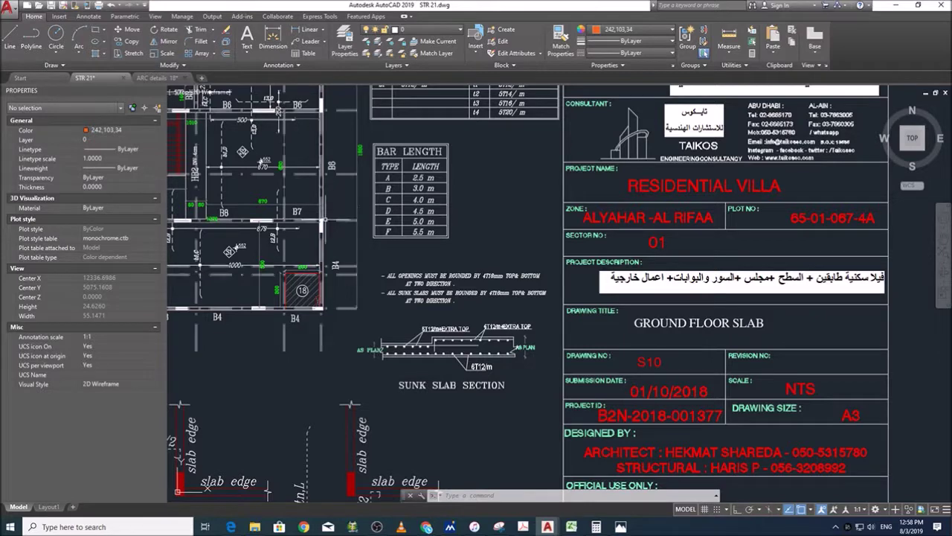
middle_click_drag(363, 238, 364, 239)
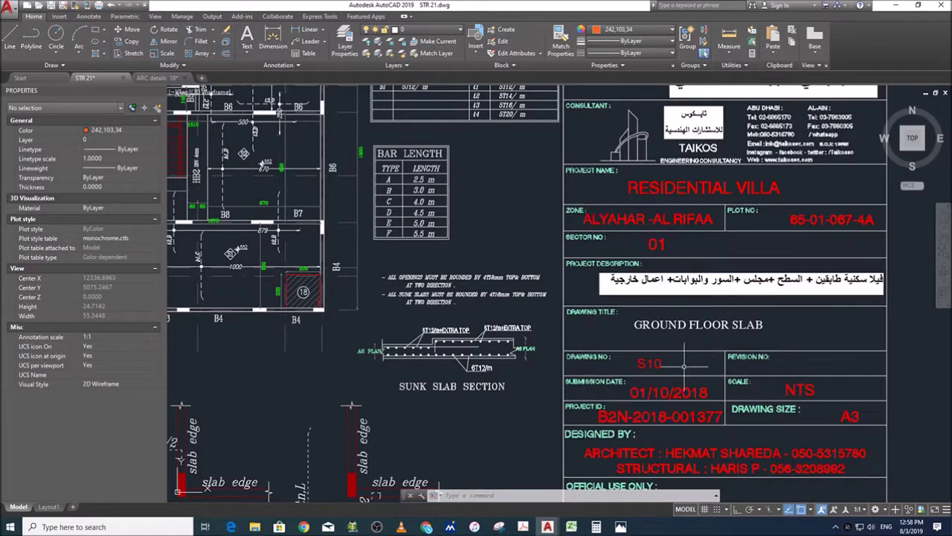
Step: Return to the parapet concrete table in the Excel takeoff and bring up the Calculator over it
scroll(459, 348, "down", 4)
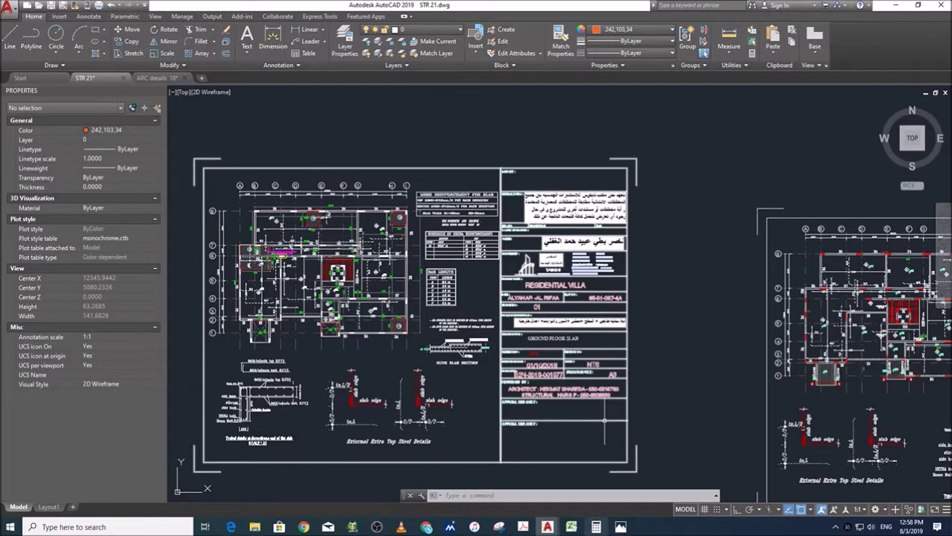
left_click(596, 525)
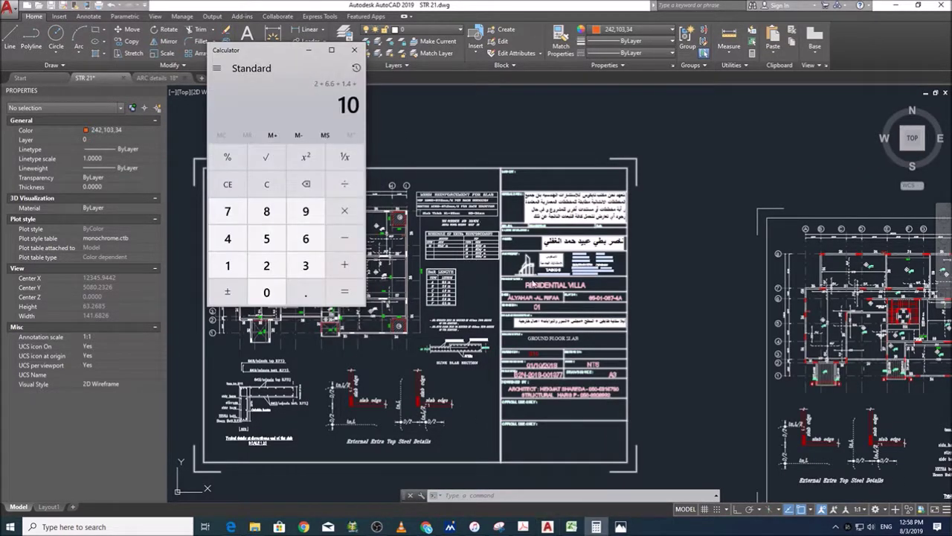
left_click(571, 526)
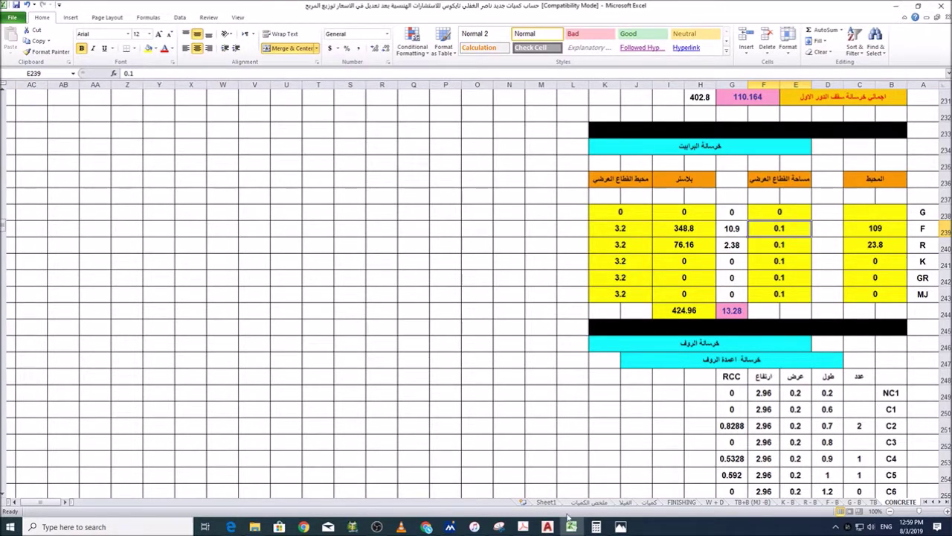
left_click(595, 527)
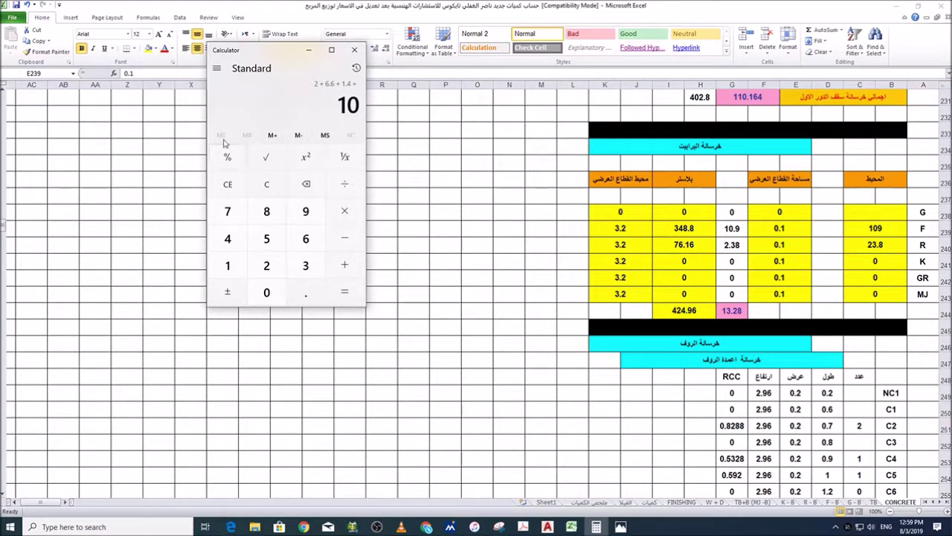
left_click(328, 135)
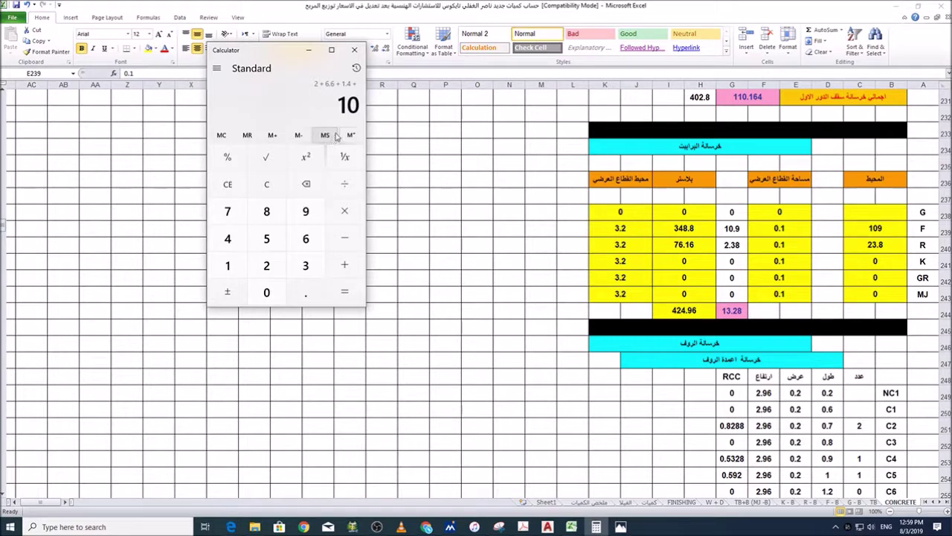
left_click(226, 135)
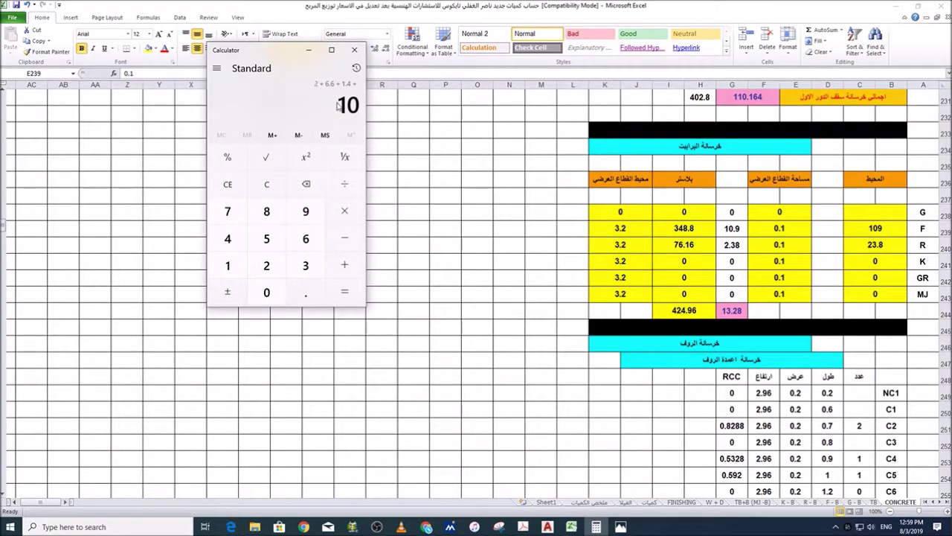
left_click(356, 67)
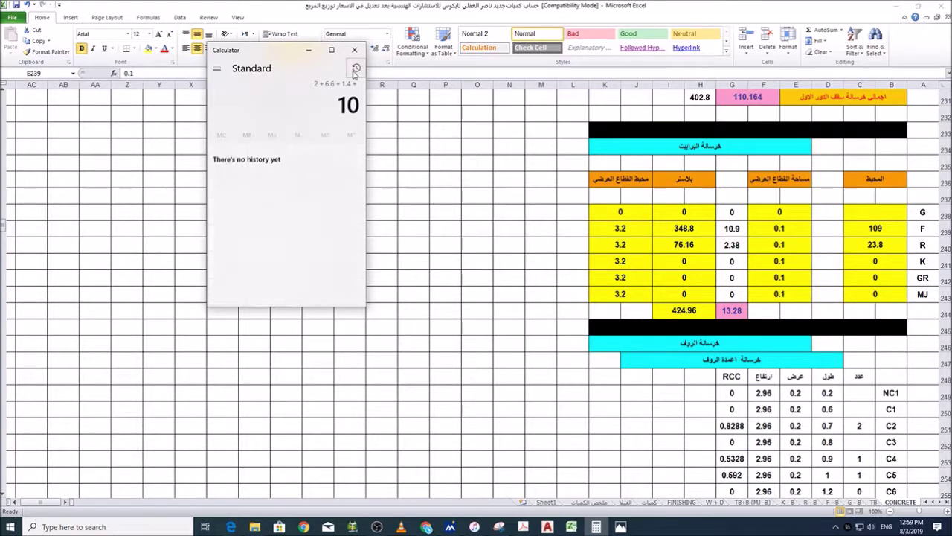
left_click(356, 68)
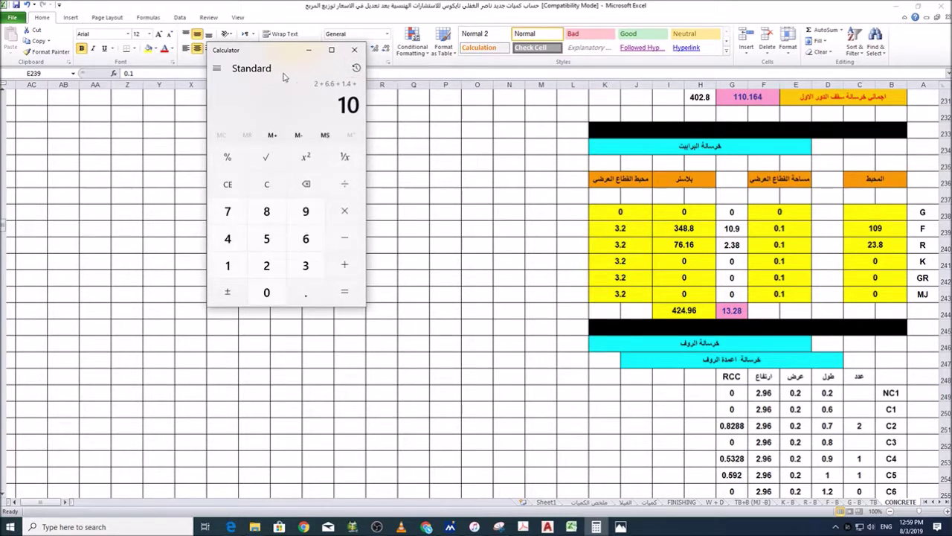
left_click(217, 68)
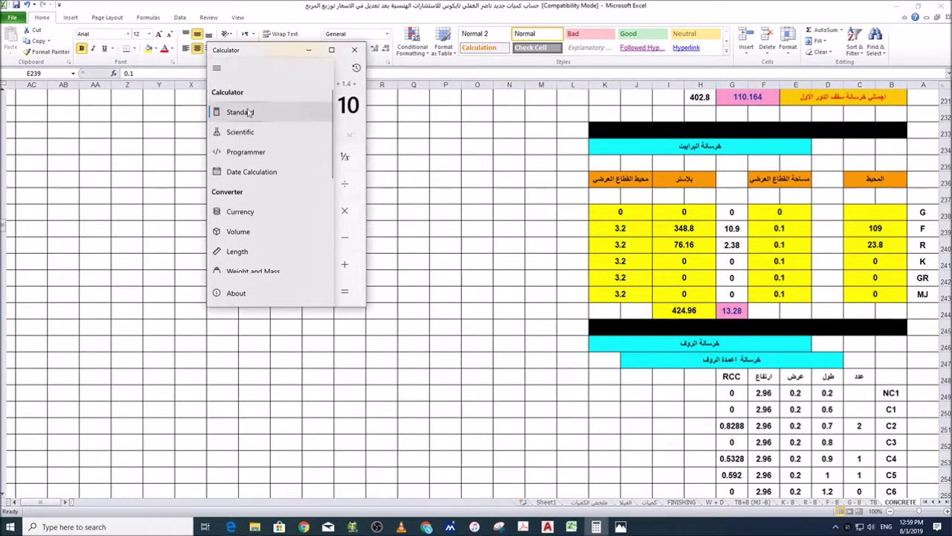
left_click(249, 113)
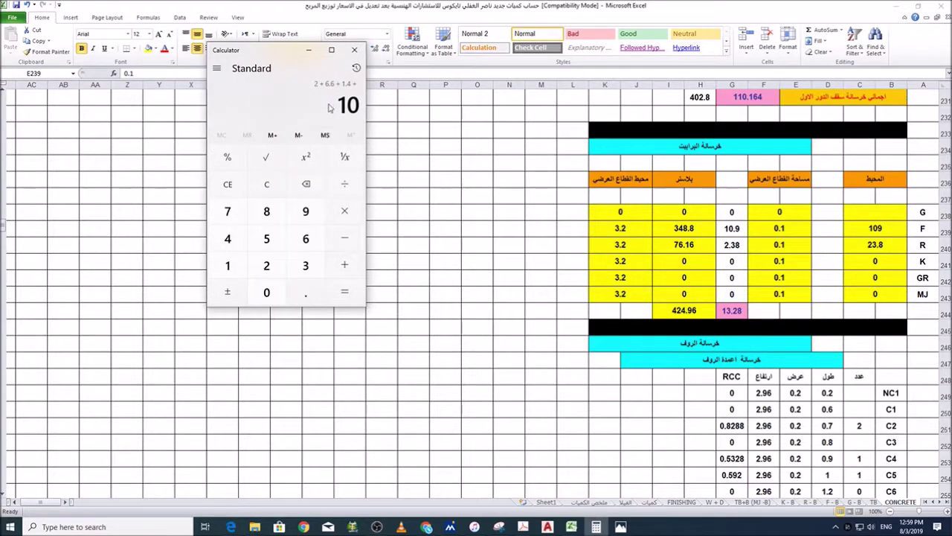
left_click(350, 106)
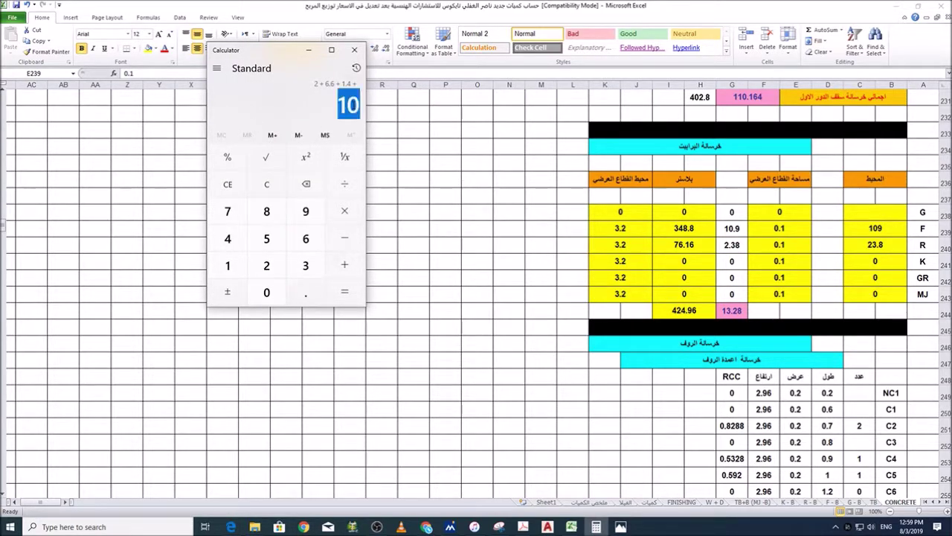
Step: Clear the previous calculation and multiply 0.2 by 0.3 to get the parapet beam's cross-section area
left_click(228, 184)
left_click(266, 184)
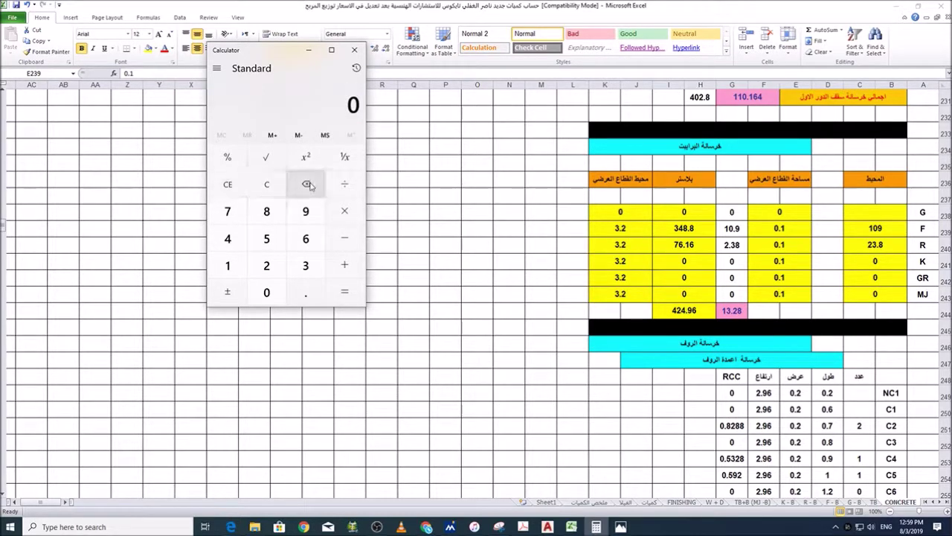
left_click(305, 291)
left_click(266, 266)
left_click(344, 210)
left_click(305, 291)
left_click(305, 266)
left_click(344, 292)
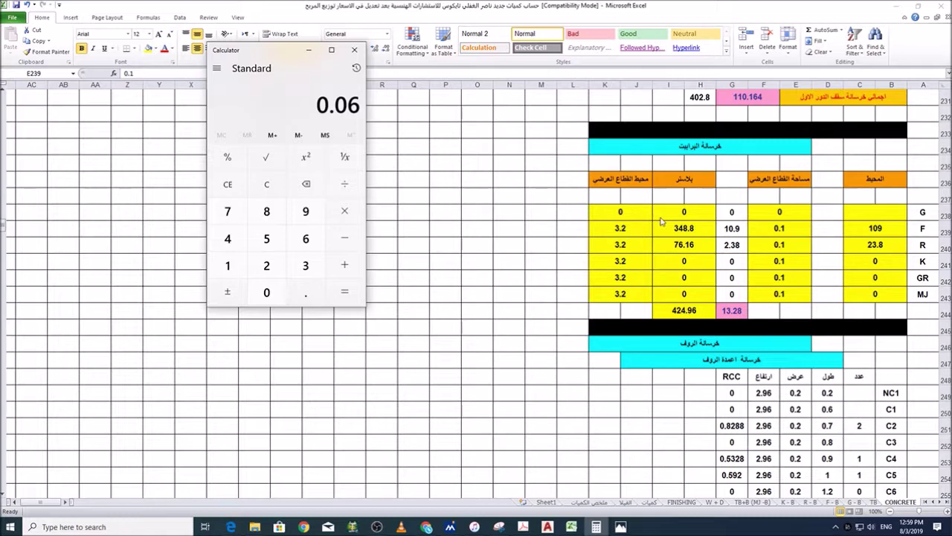
Step: Try a cross-section area of 0.06 in E239 of the parapet table, and undo the change
left_click(772, 232)
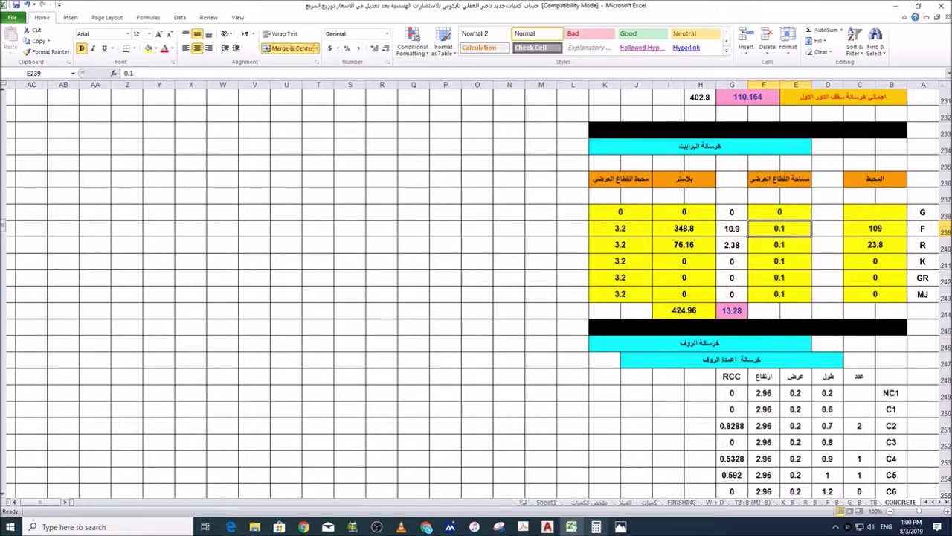
left_click(598, 527)
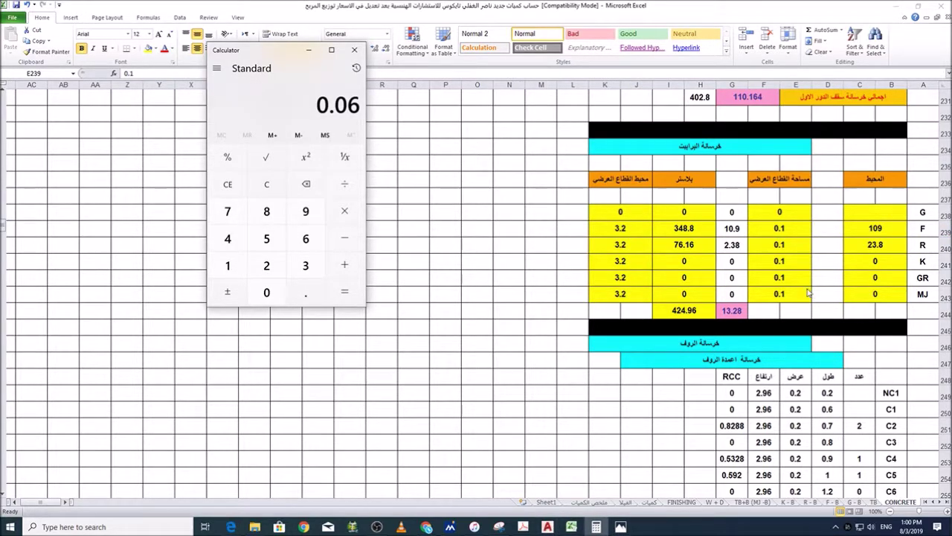
left_click(790, 229)
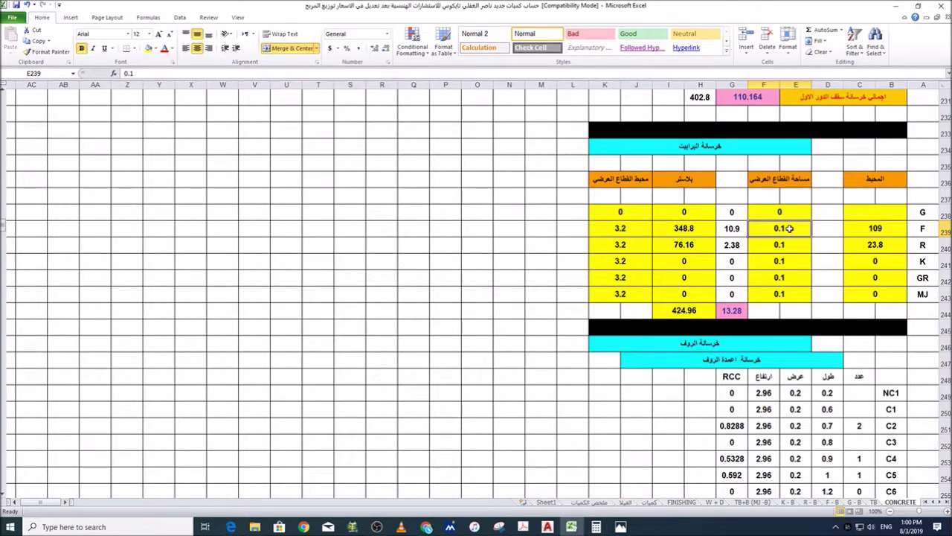
type(".06")
key("Return")
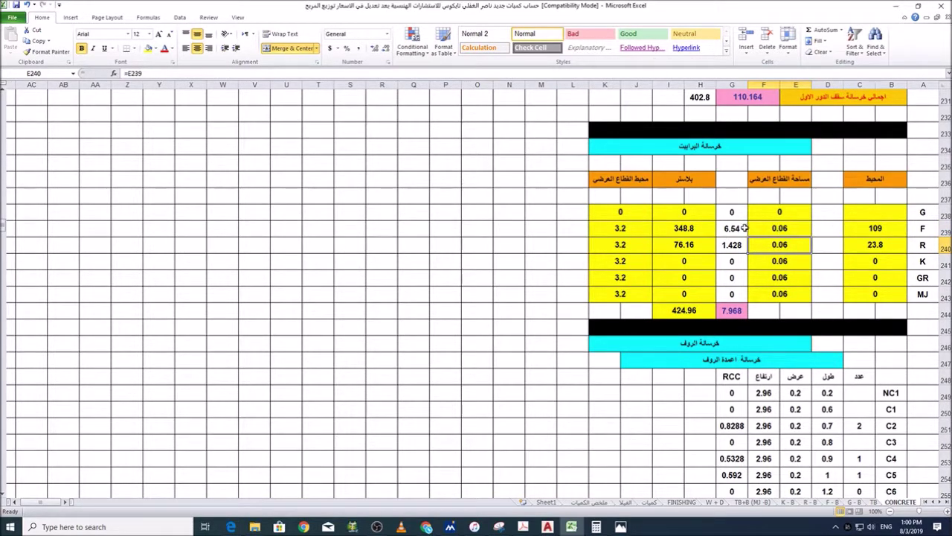
key("ctrl+z")
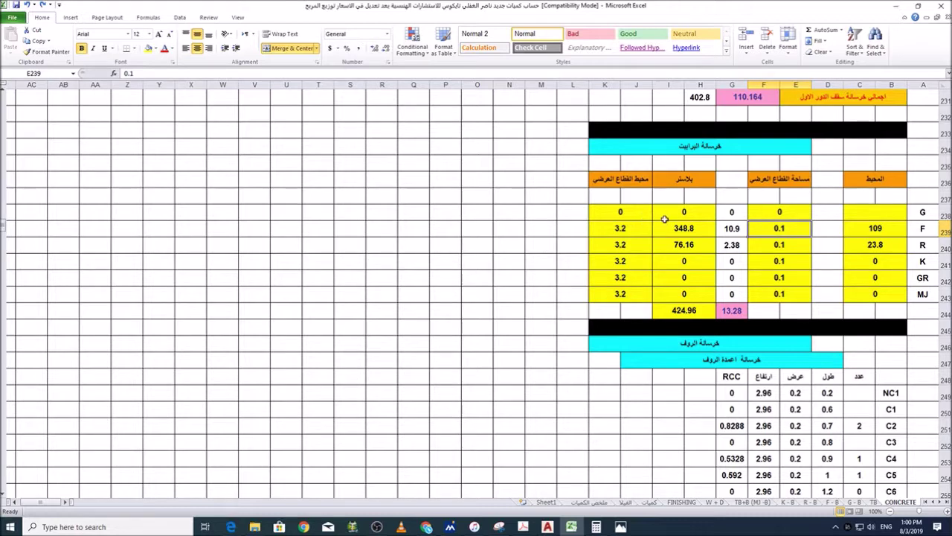
Step: Review the roof floor column, beam and slab concrete tables, plus the slope concrete and solid block sections down to the kitchen
scroll(719, 289, "down", 2)
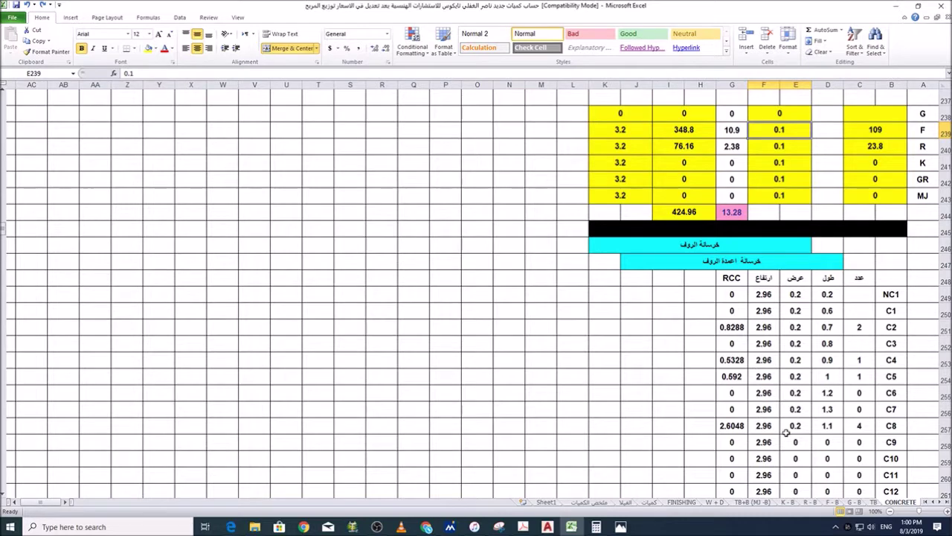
scroll(794, 389, "down", 3)
scroll(791, 381, "up", 1)
scroll(792, 380, "up", 2)
scroll(720, 283, "down", 4)
scroll(811, 308, "up", 1)
scroll(841, 328, "down", 8)
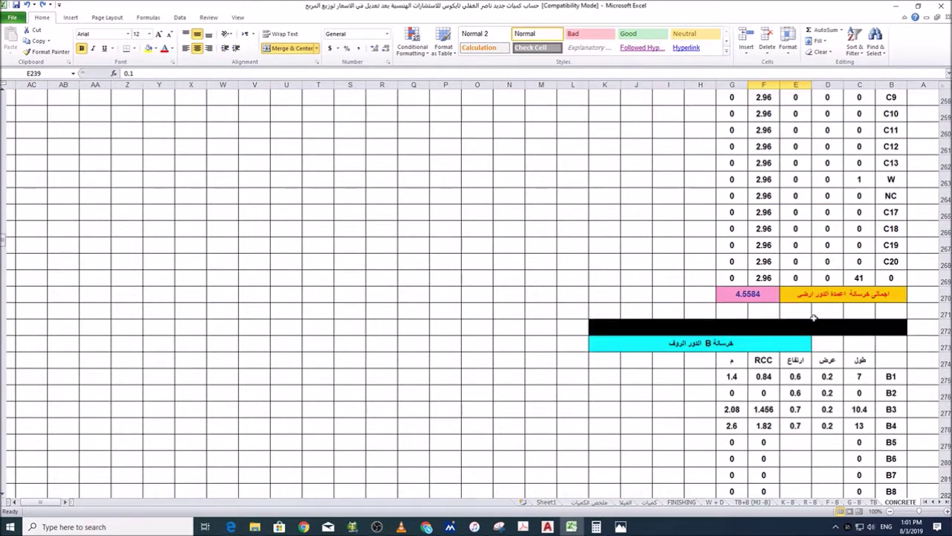
scroll(796, 253, "down", 8)
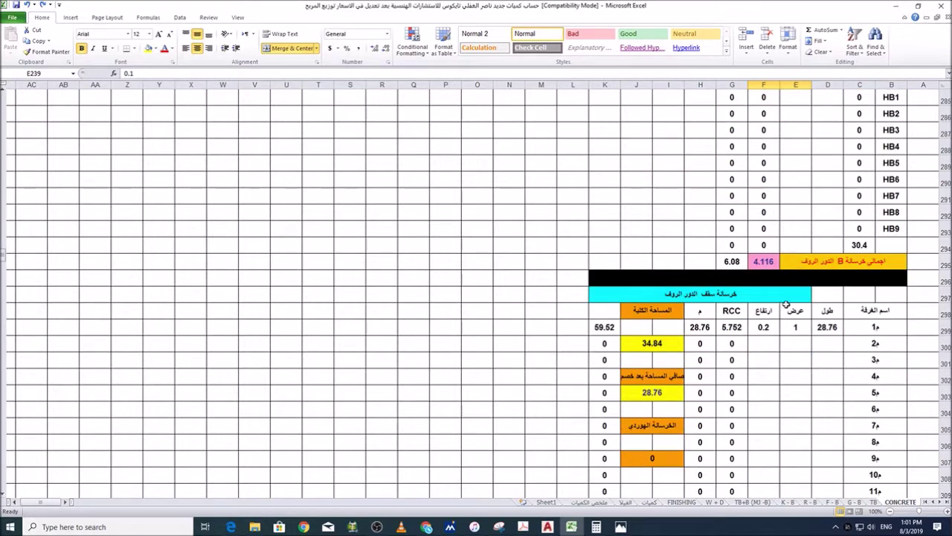
scroll(743, 313, "down", 7)
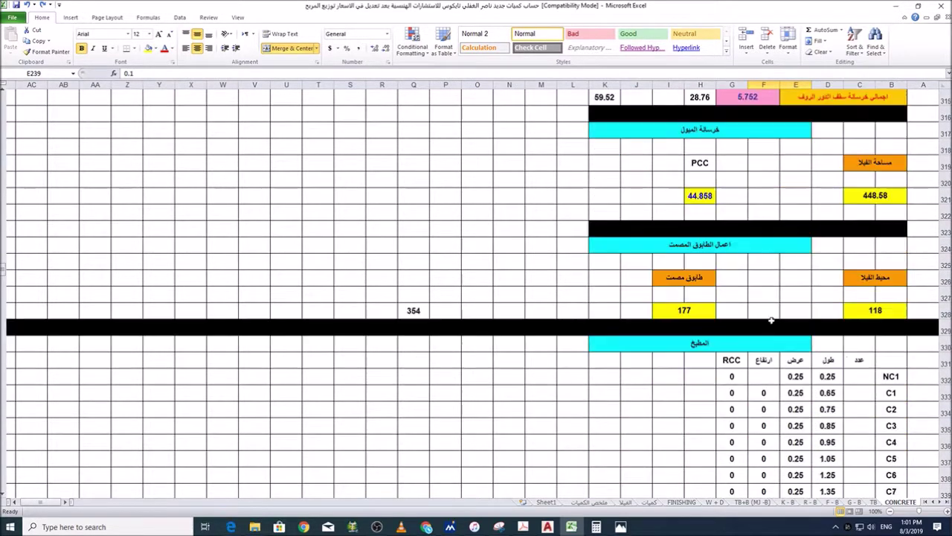
scroll(270, 338, "down", 3)
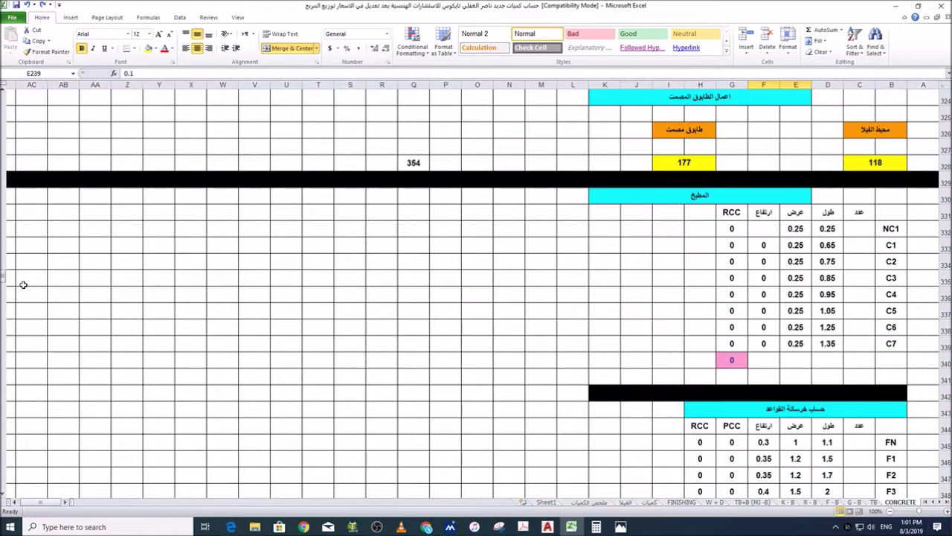
Step: Go to the boundary wall section starting at row 543 of the CONCRETE sheet and look over its column and footing tables
left_click_drag(3, 279, 10, 392)
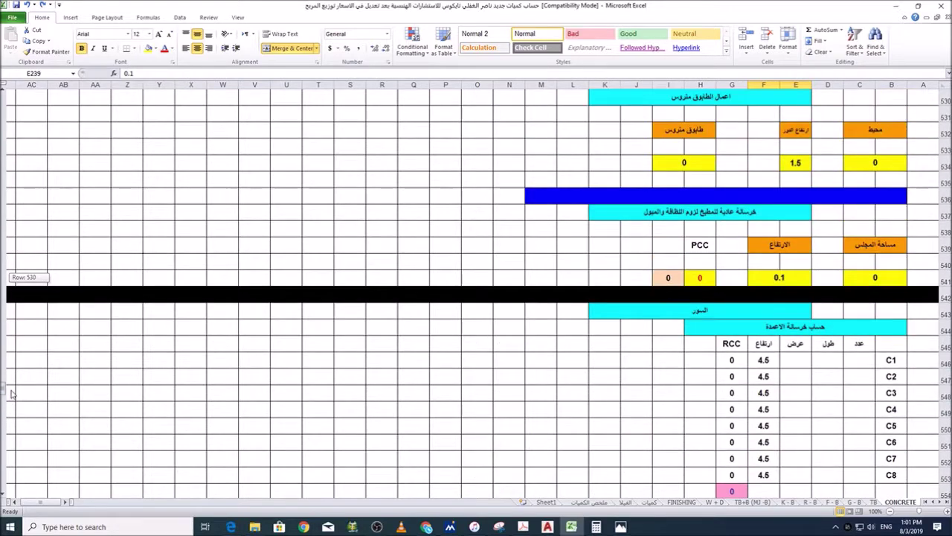
scroll(825, 318, "down", 3)
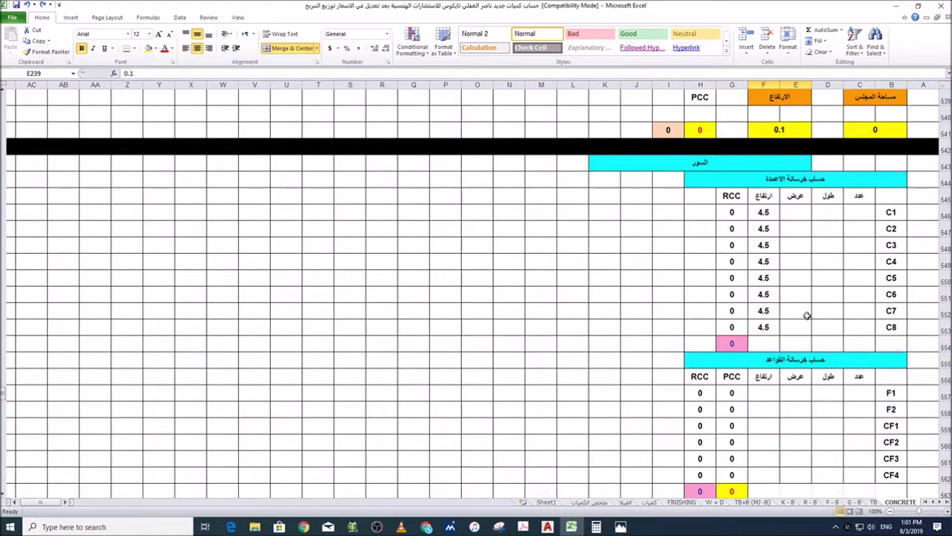
scroll(763, 393, "down", 1)
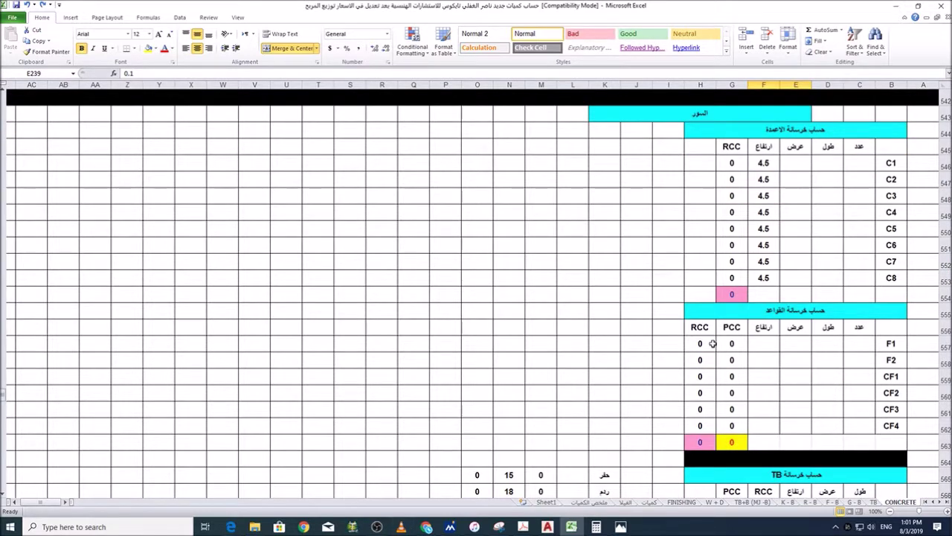
scroll(775, 305, "up", 2)
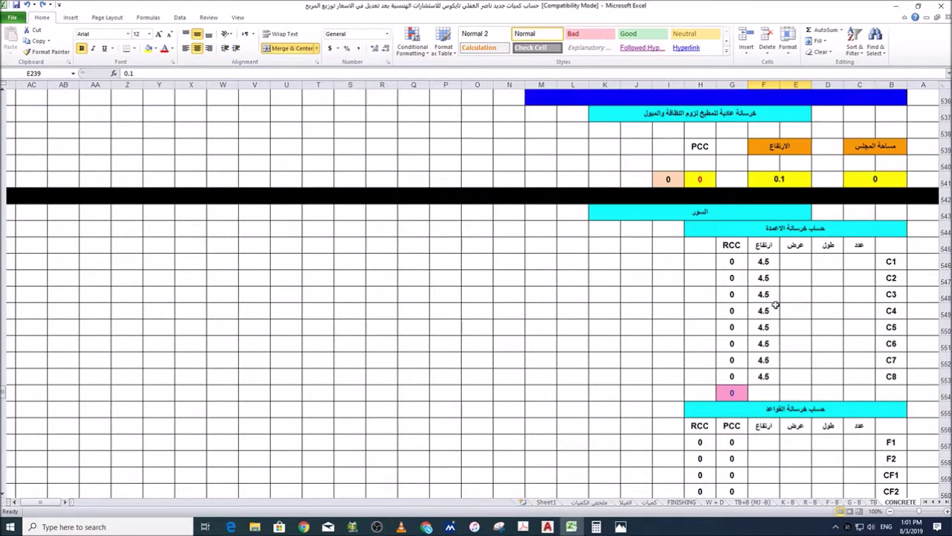
Step: Inspect the boundary wall column table's count, length and height cells for C1 and the RCC total formula in G554
left_click(824, 283)
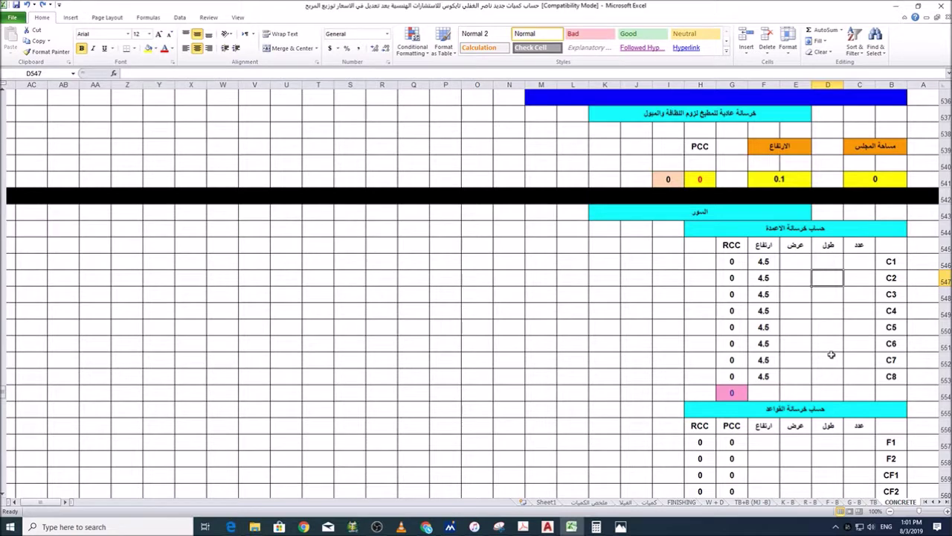
left_click(870, 259)
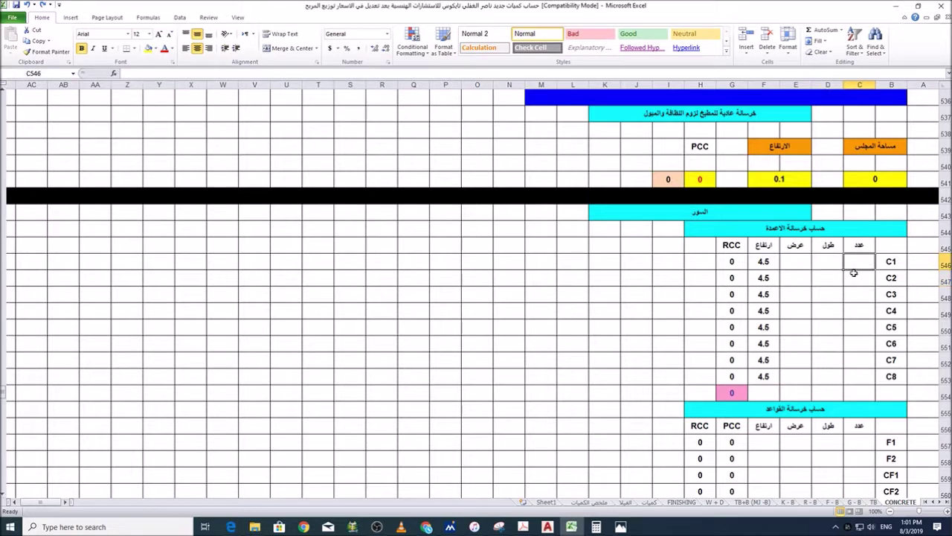
left_click(835, 261)
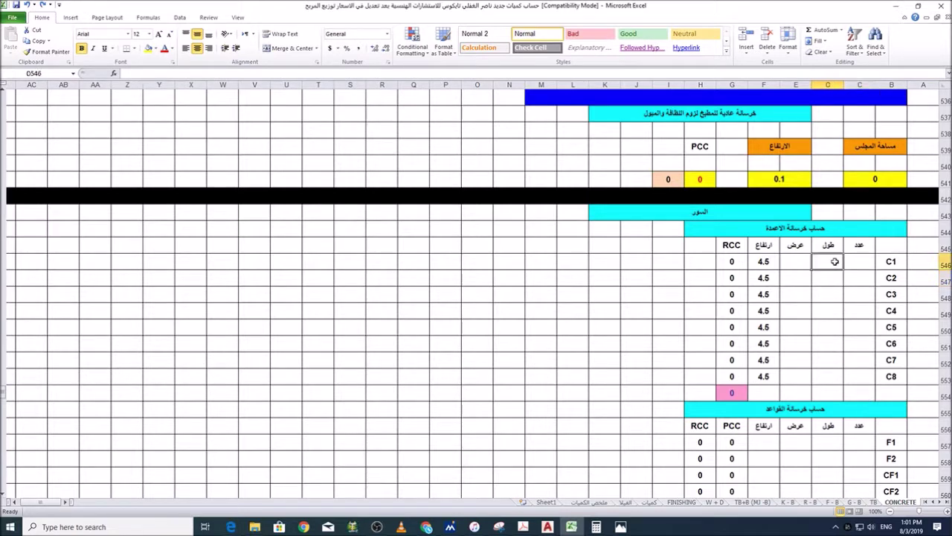
left_click(767, 260)
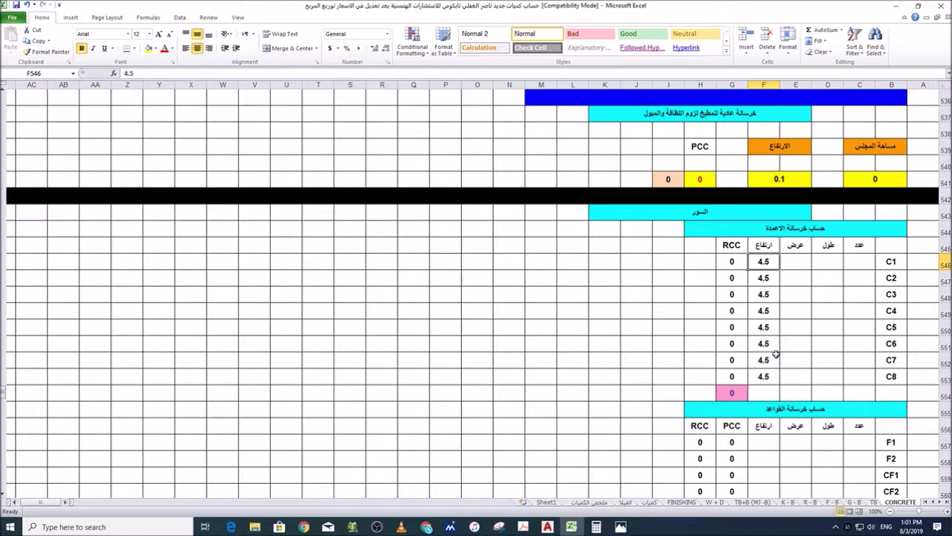
left_click(853, 260)
left_click(770, 265)
left_click(845, 264)
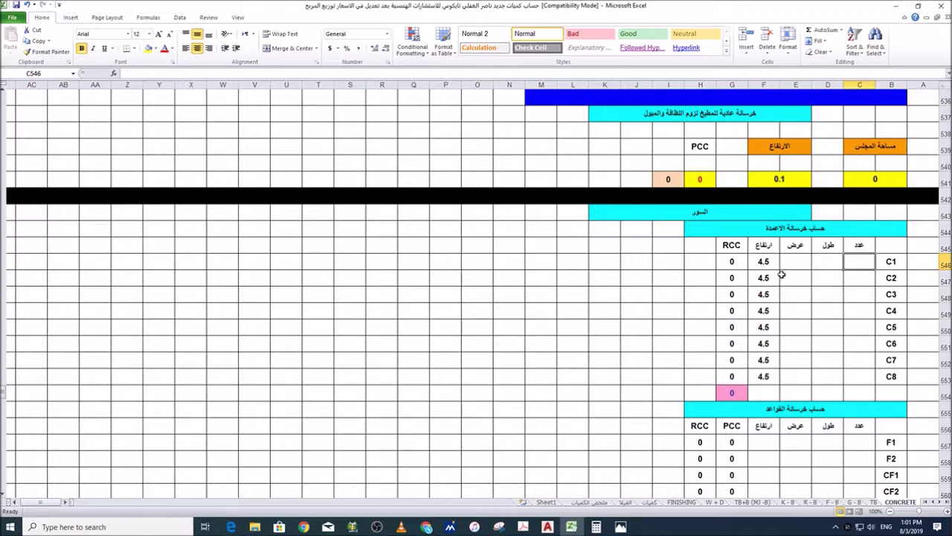
left_click(732, 392)
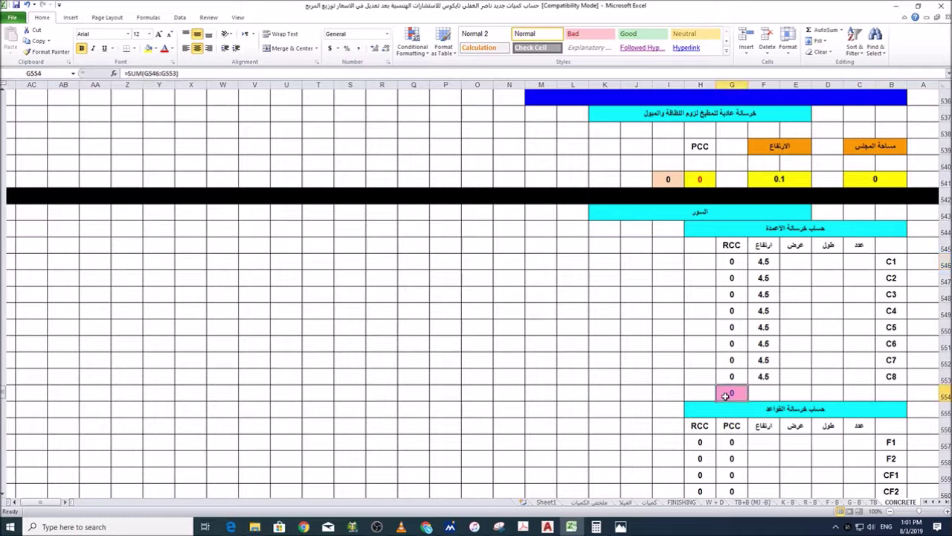
Step: Look over the boundary wall footing table from F1 to CF4, including the count cell for F2
scroll(751, 353, "down", 2)
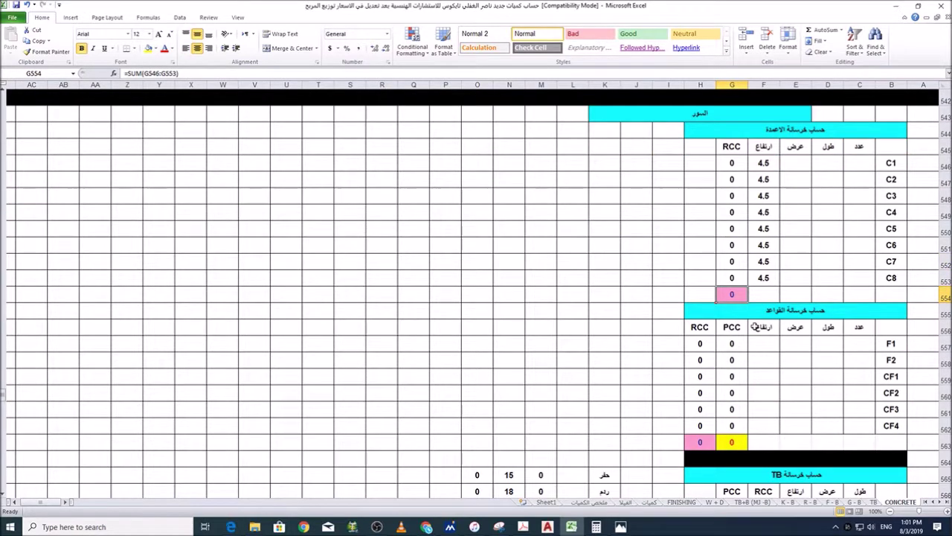
scroll(847, 361, "down", 1)
scroll(848, 297, "down", 1)
left_click(865, 259)
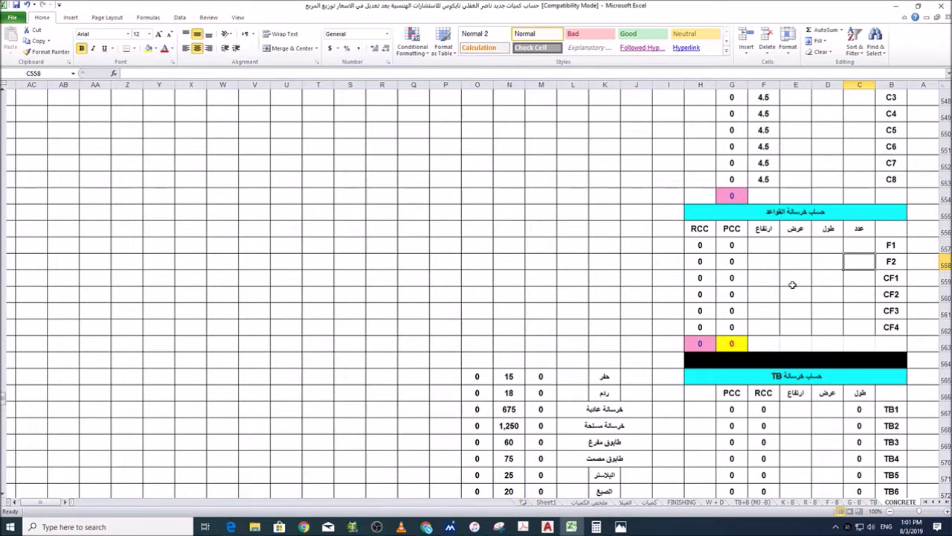
scroll(793, 284, "down", 1)
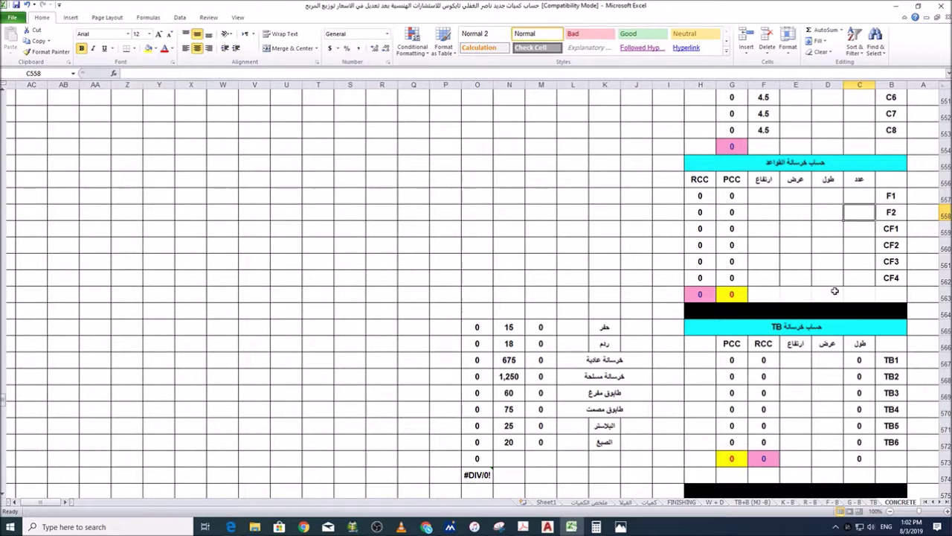
Step: Inspect the length cells for TB1, TB2 and TB4 in the boundary wall TB concrete table
scroll(834, 291, "down", 2)
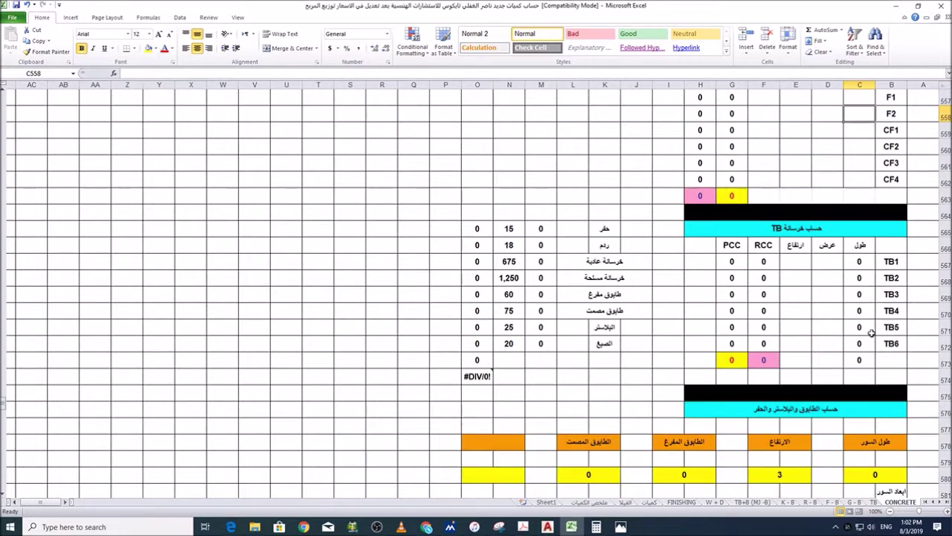
left_click(861, 260)
left_click(857, 277)
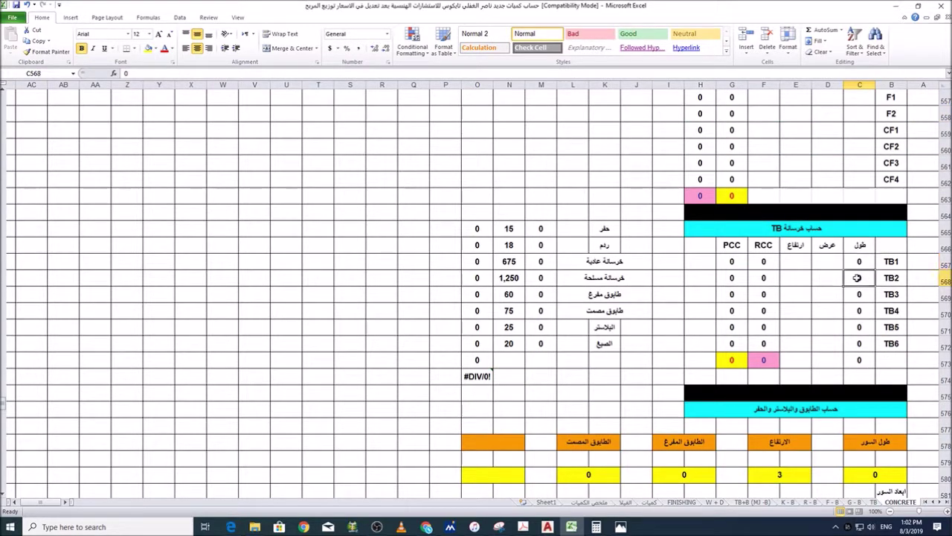
left_click(859, 308)
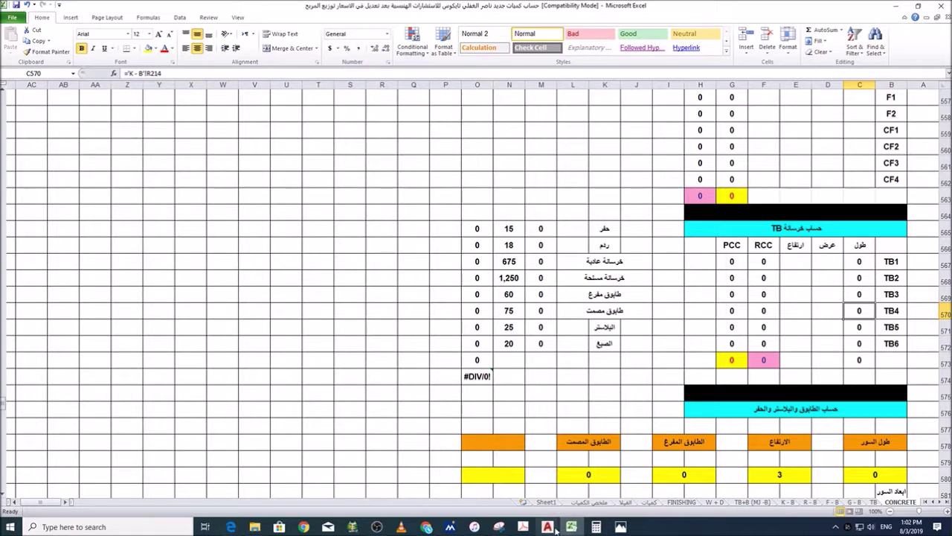
Step: Switch to the STR 21 drawing in AutoCAD and find the Boundary Wall General Layout sheet
mouse_move(550, 527)
left_click(572, 485)
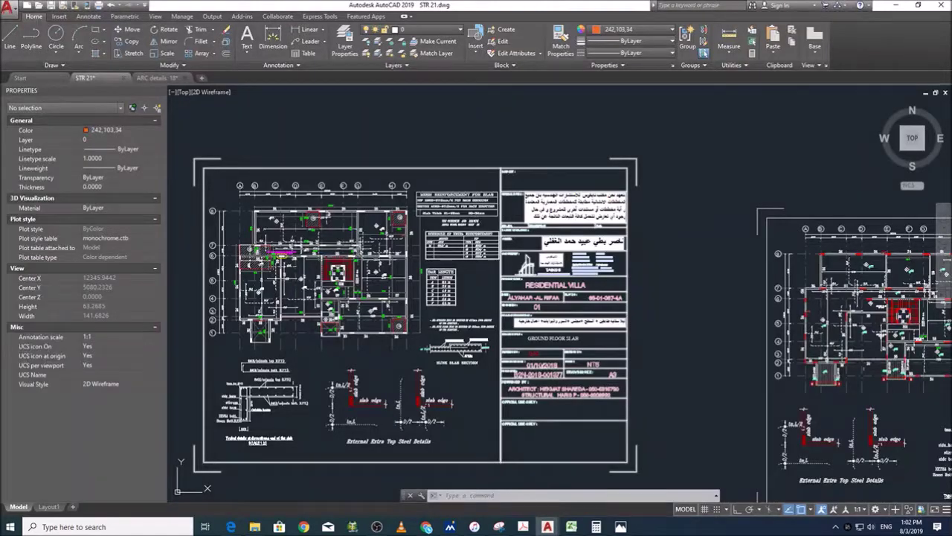
scroll(709, 263, "down", 5)
scroll(647, 235, "down", 4)
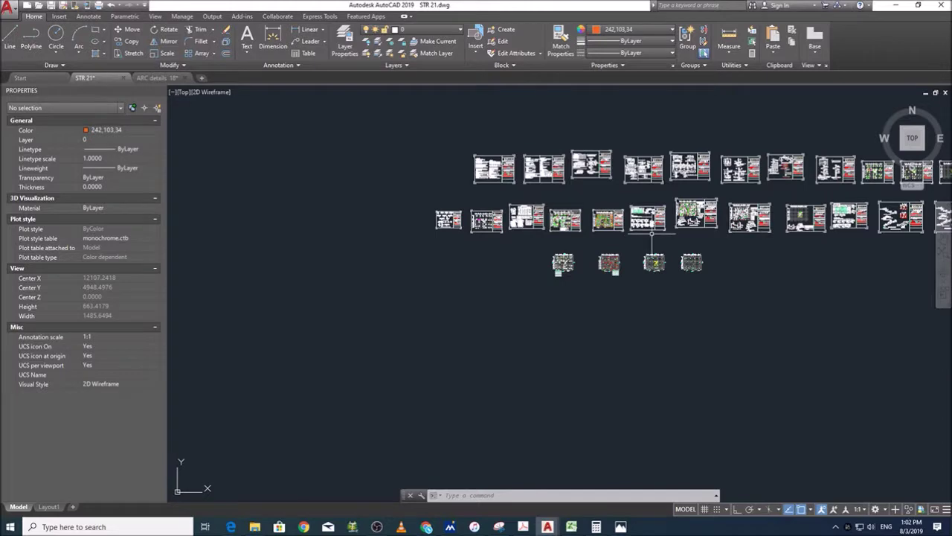
scroll(826, 301, "down", 1)
scroll(826, 301, "up", 1)
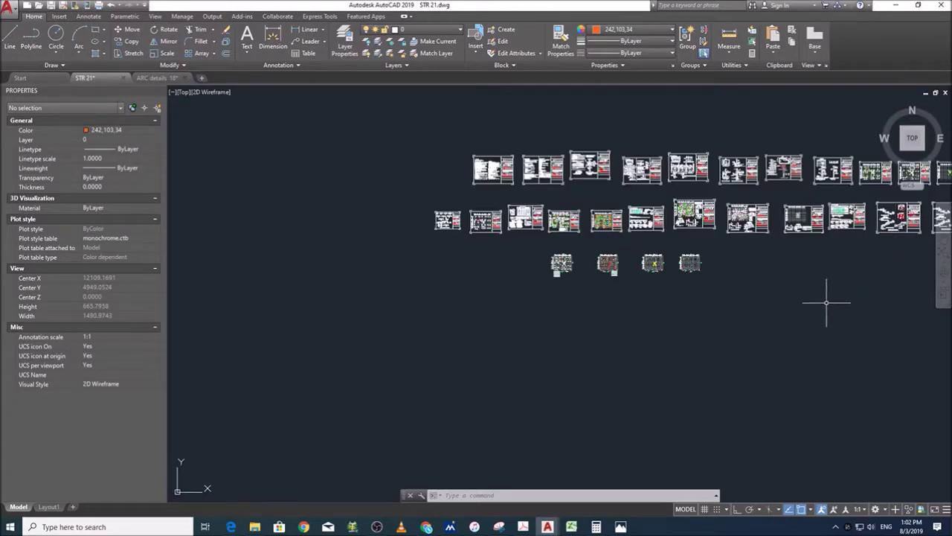
middle_click_drag(687, 317, 474, 324)
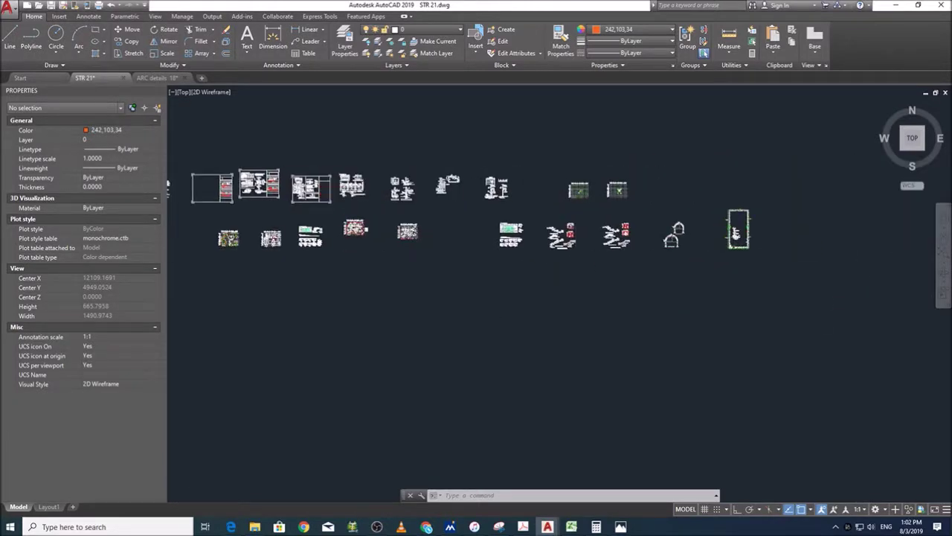
scroll(513, 216, "up", 2)
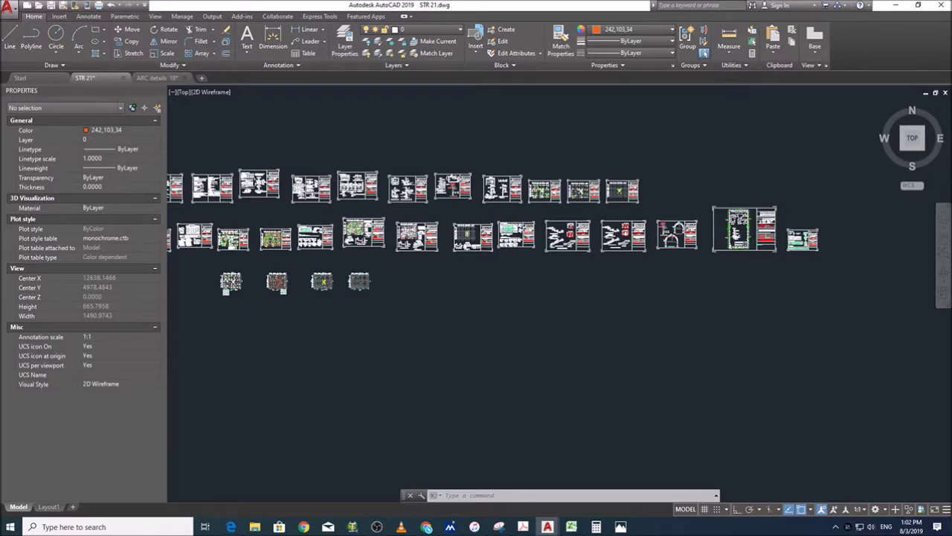
scroll(513, 216, "up", 1)
scroll(744, 240, "up", 4)
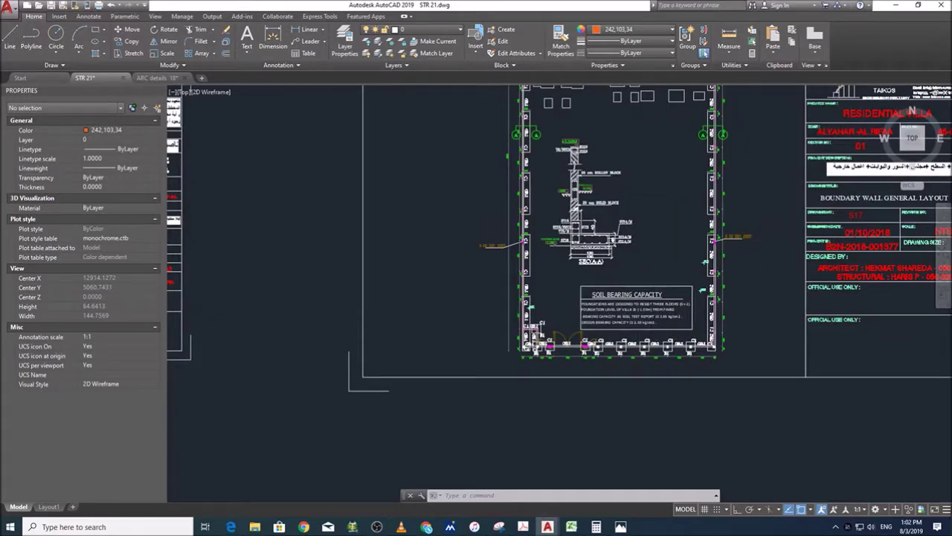
Step: Examine section A-A, the soil bearing capacity note and the gate-side footings on the boundary wall layout
middle_click_drag(615, 377, 642, 344)
scroll(644, 344, "up", 4)
scroll(670, 368, "down", 3)
scroll(759, 312, "up", 1)
scroll(564, 408, "down", 2)
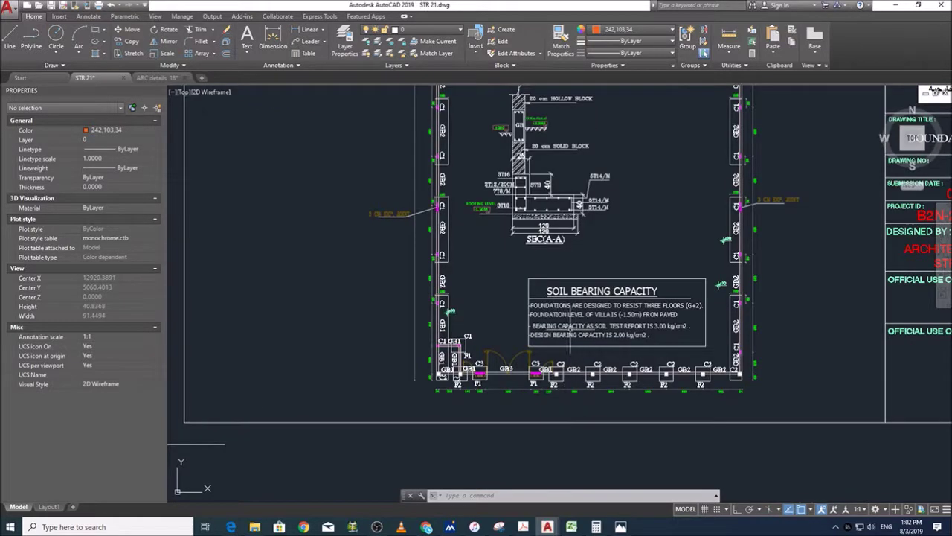
scroll(569, 399, "up", 4)
scroll(561, 397, "down", 7)
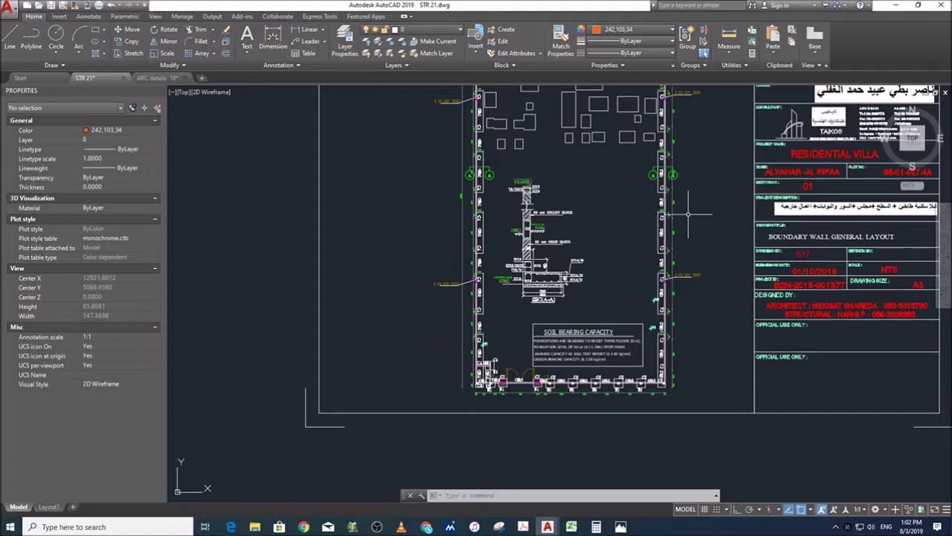
Step: Check the overall length dimension along the rear side of the boundary wall, near the expansion joint
scroll(684, 219, "up", 3)
scroll(686, 218, "up", 1)
scroll(684, 219, "down", 3)
scroll(684, 219, "down", 3)
scroll(644, 173, "up", 6)
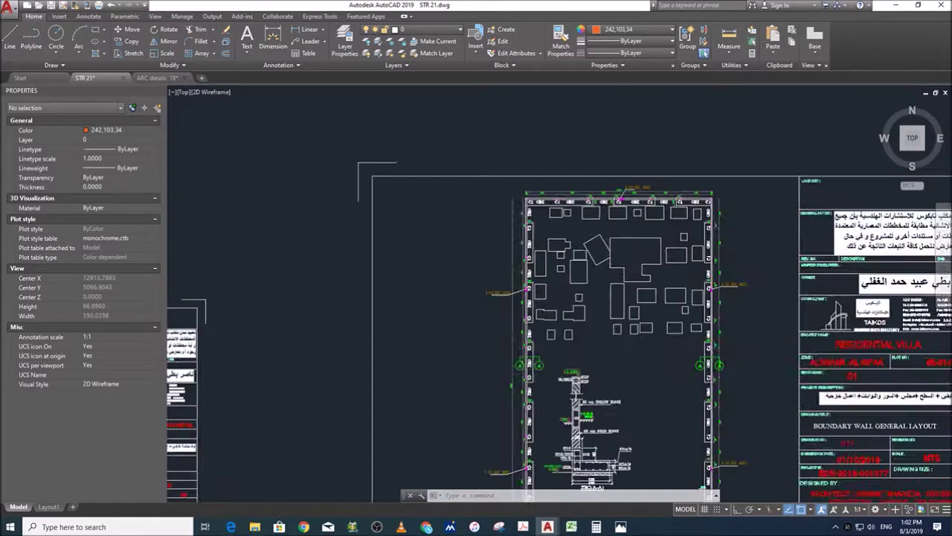
scroll(602, 216, "up", 2)
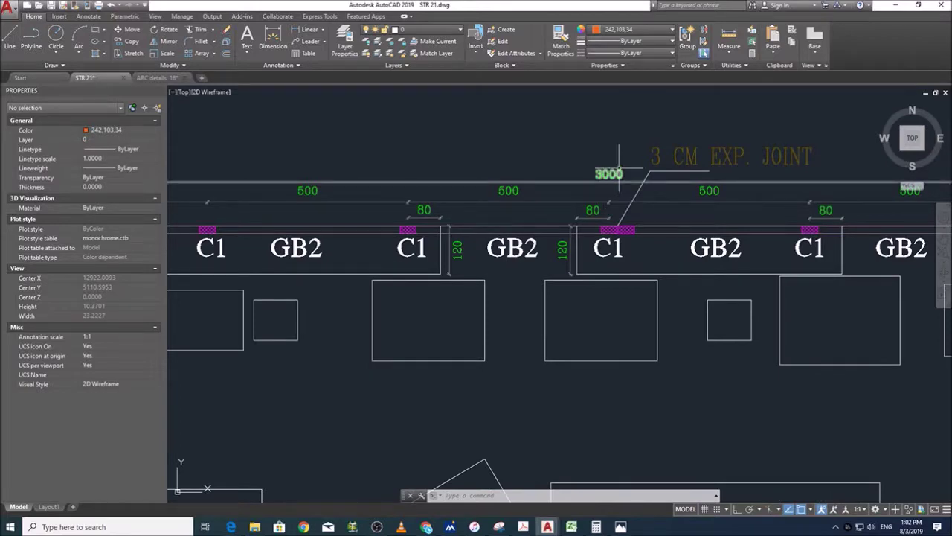
scroll(601, 216, "down", 6)
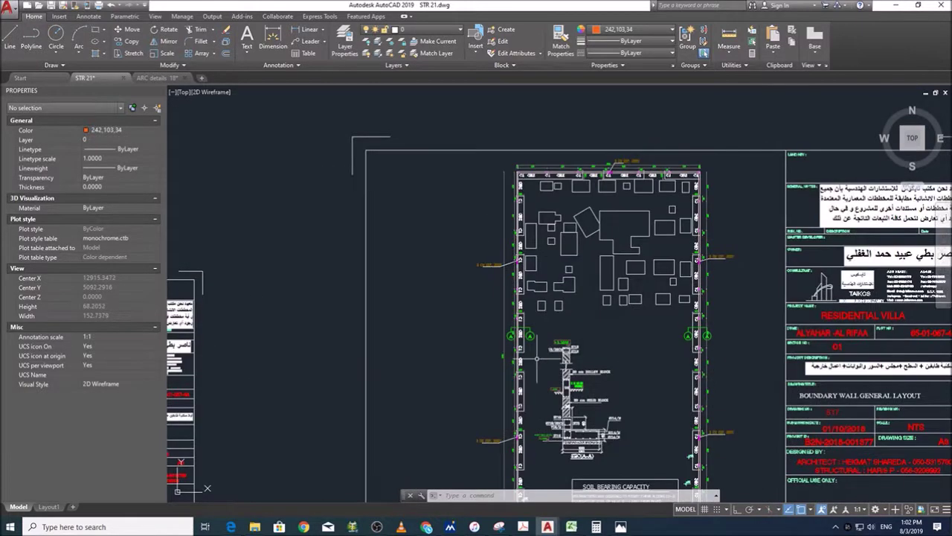
Step: Examine the boundary wall's long side and gate corner for the C1–C3 columns, F1–F2 footings and GB1–GB3 ground beams
scroll(503, 359, "up", 5)
scroll(502, 359, "down", 7)
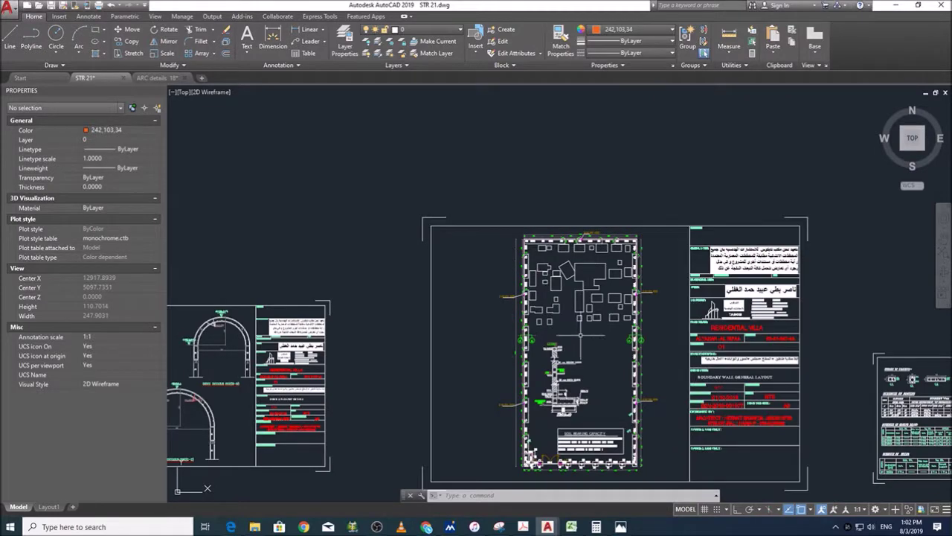
scroll(545, 461, "up", 4)
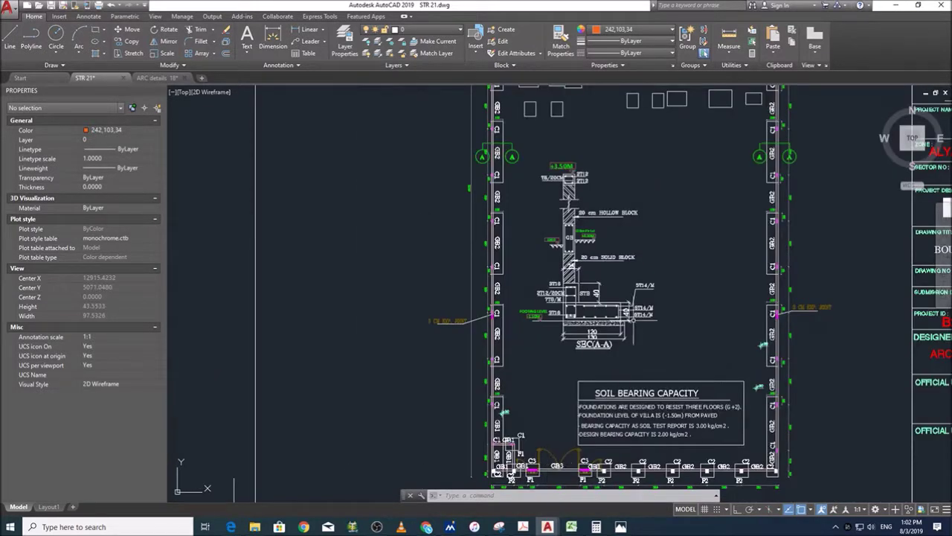
scroll(522, 446, "up", 7)
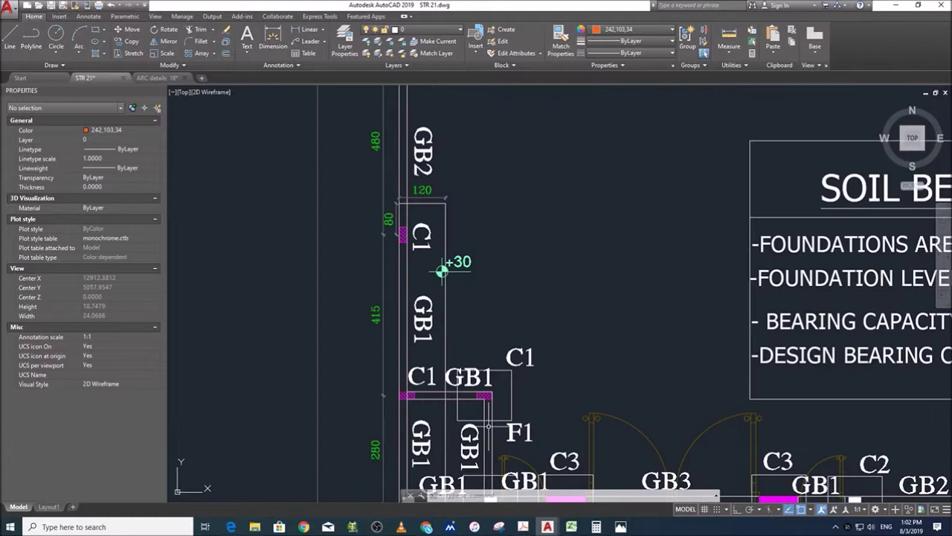
scroll(553, 304, "down", 2)
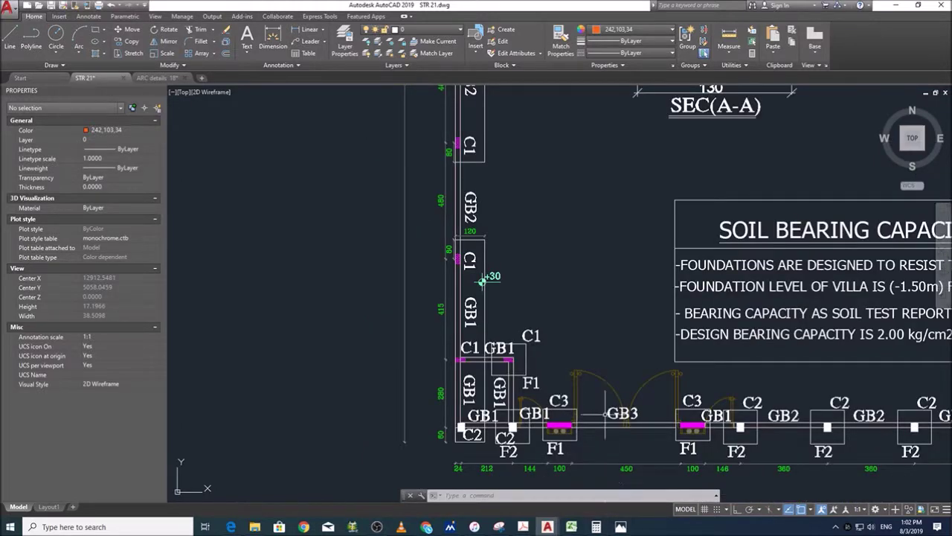
middle_click_drag(620, 377, 630, 304)
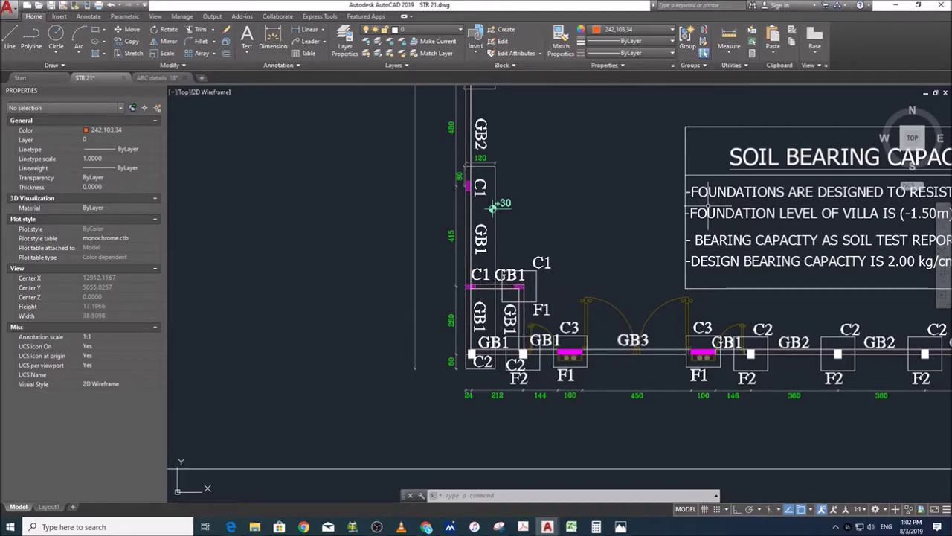
scroll(480, 334, "down", 2)
scroll(480, 334, "down", 5)
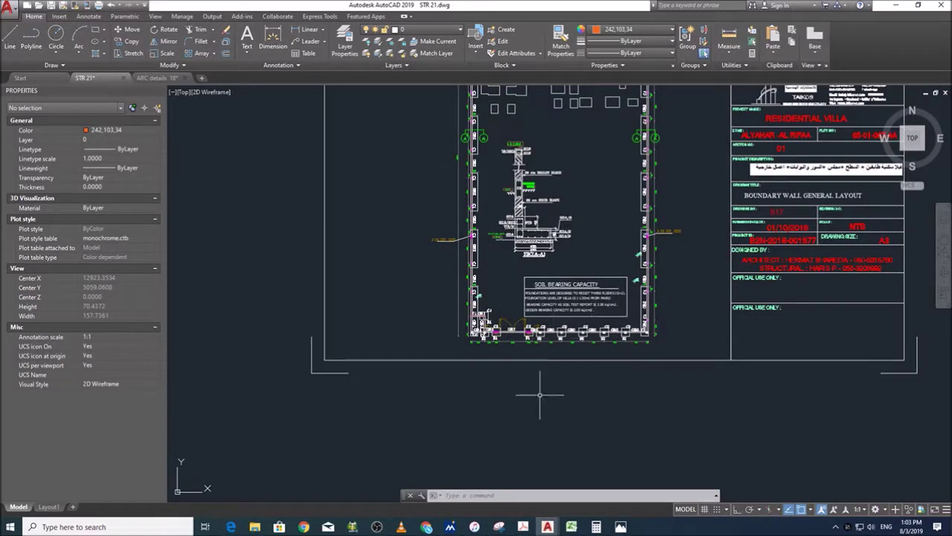
Step: Return to the Excel takeoff and inspect the TB1 length cell C567 in the boundary wall TB table
left_click(571, 527)
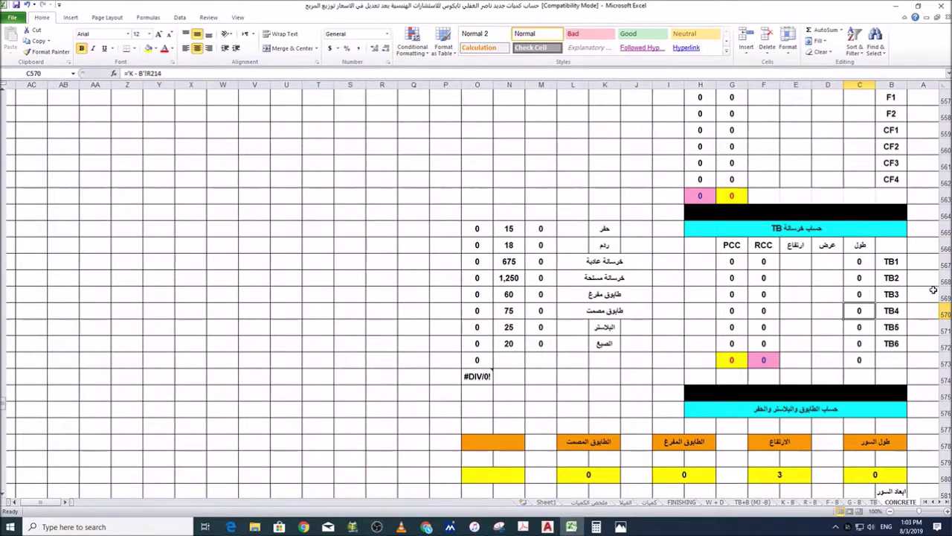
left_click(868, 263)
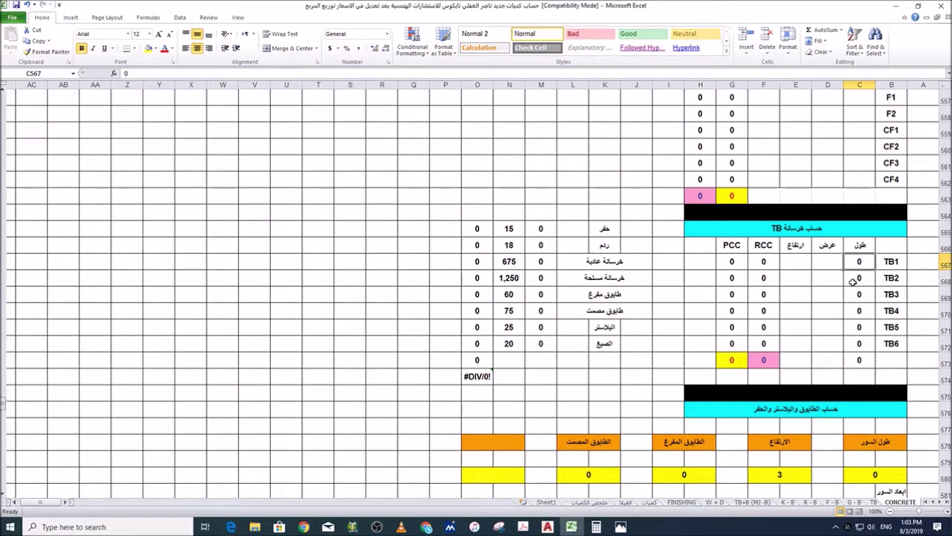
scroll(725, 298, "down", 2)
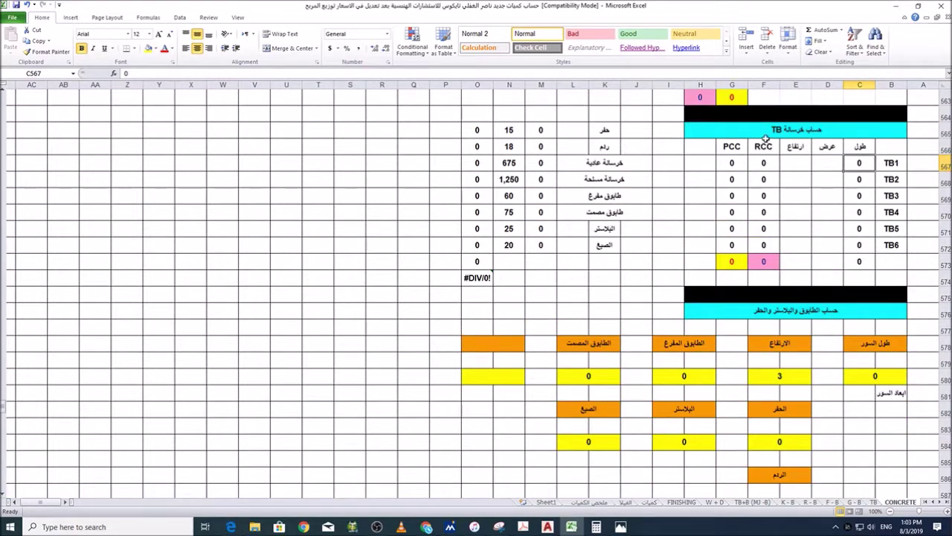
Step: Enter the boundary wall dimensions 30 in B582 and 60.35 in B583
scroll(881, 396, "down", 1)
left_click(890, 364)
left_click(859, 348)
left_click(863, 359)
left_click(897, 361)
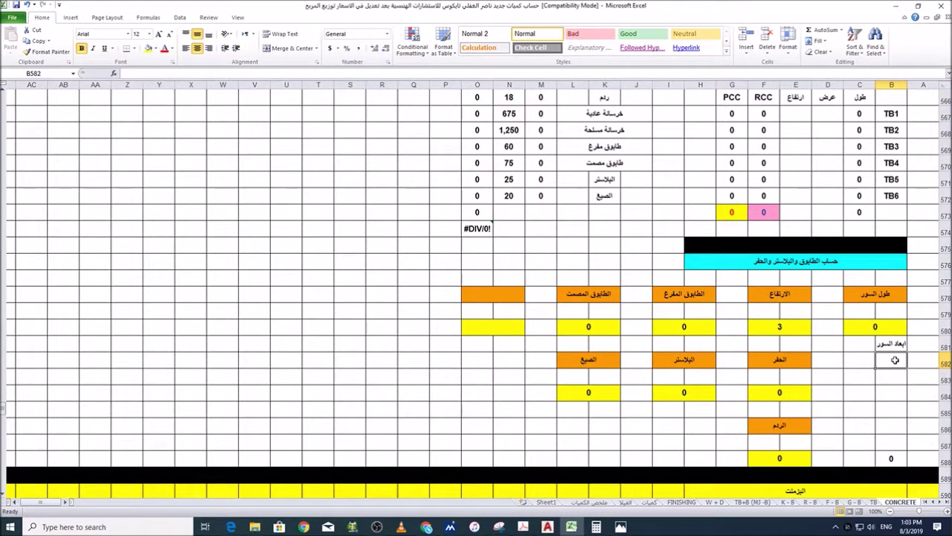
type("30")
key("Return")
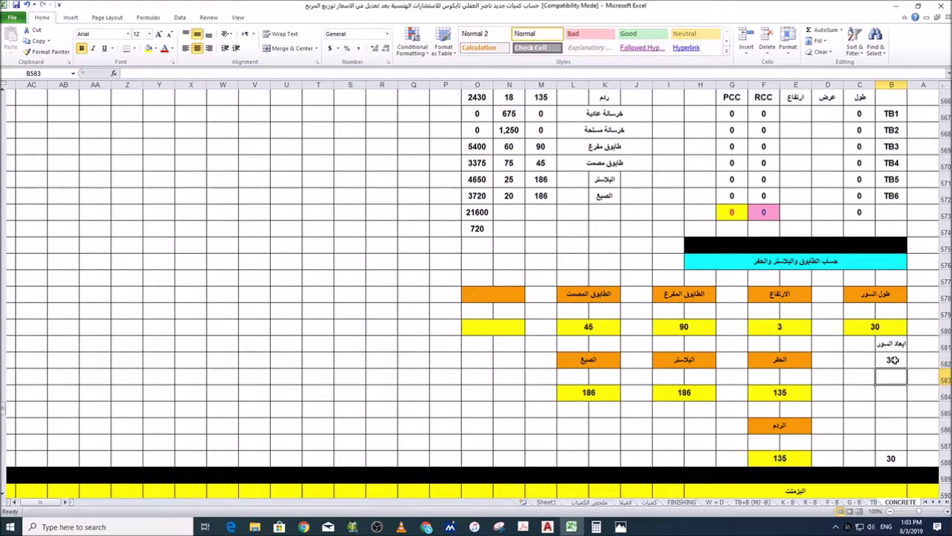
type("6")
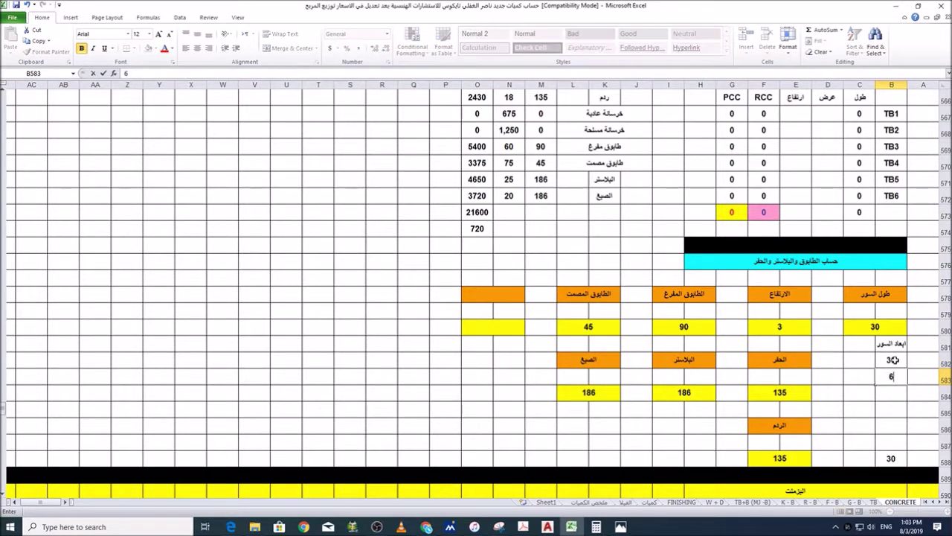
type("0.35")
key("Return")
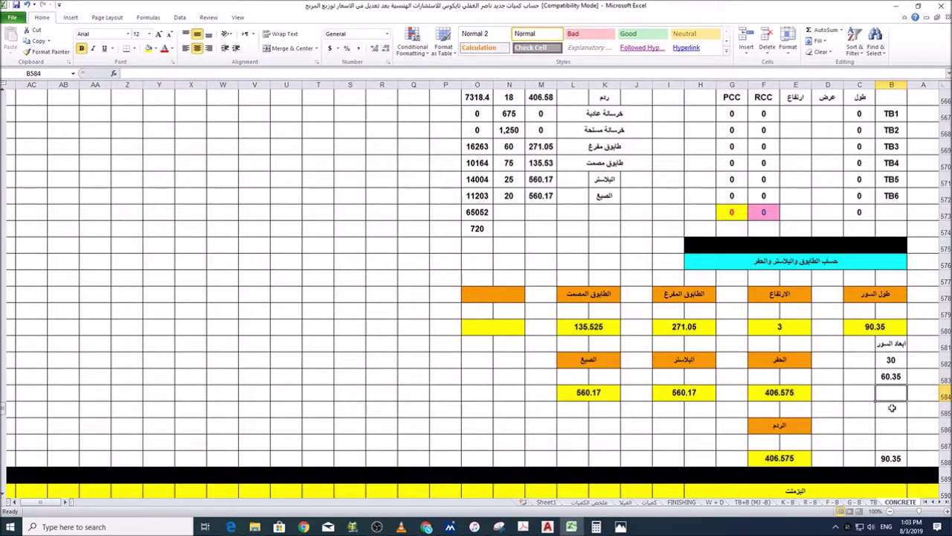
Step: Check the wall length sum formula in B588, the TB1 and TB2 length cells, and the wall dimensions in B582:B583
left_click(897, 461)
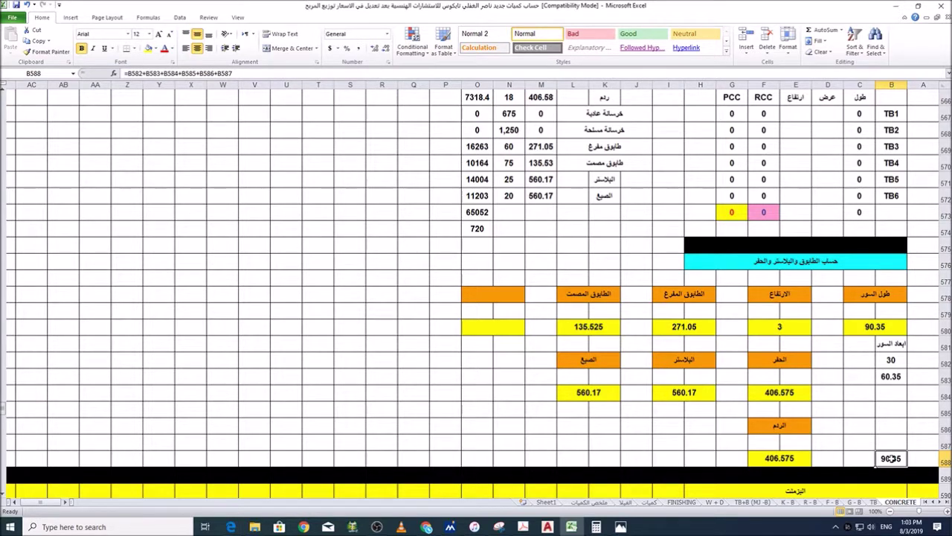
scroll(891, 459, "up", 2)
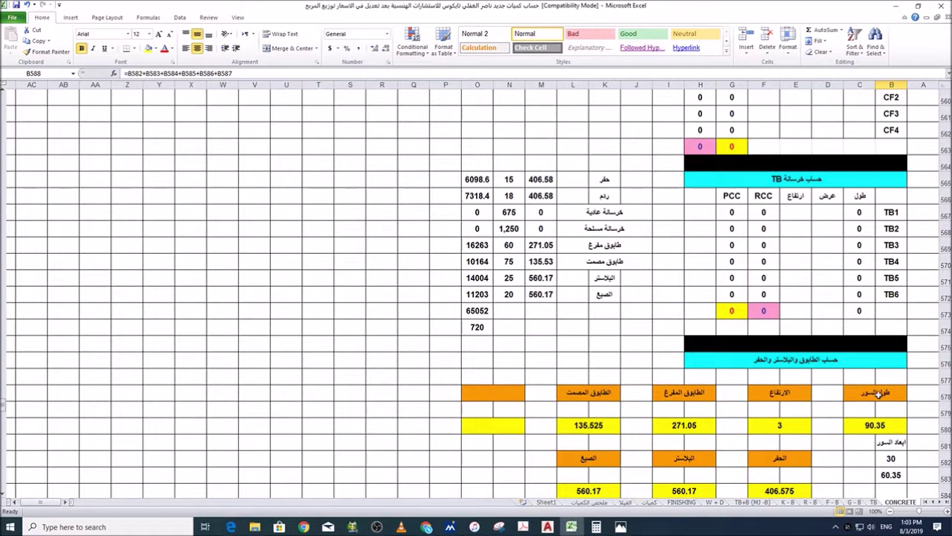
left_click(862, 213)
left_click(856, 232)
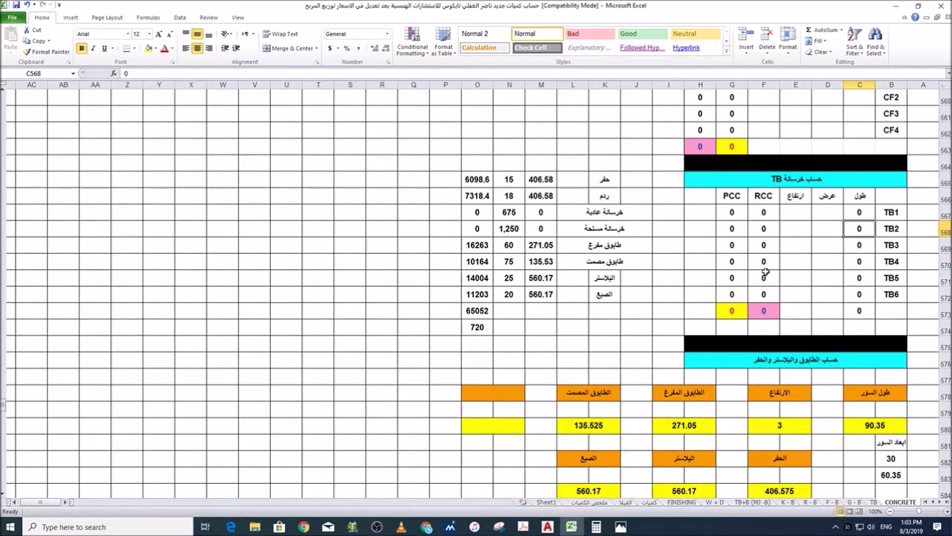
scroll(754, 309, "down", 3)
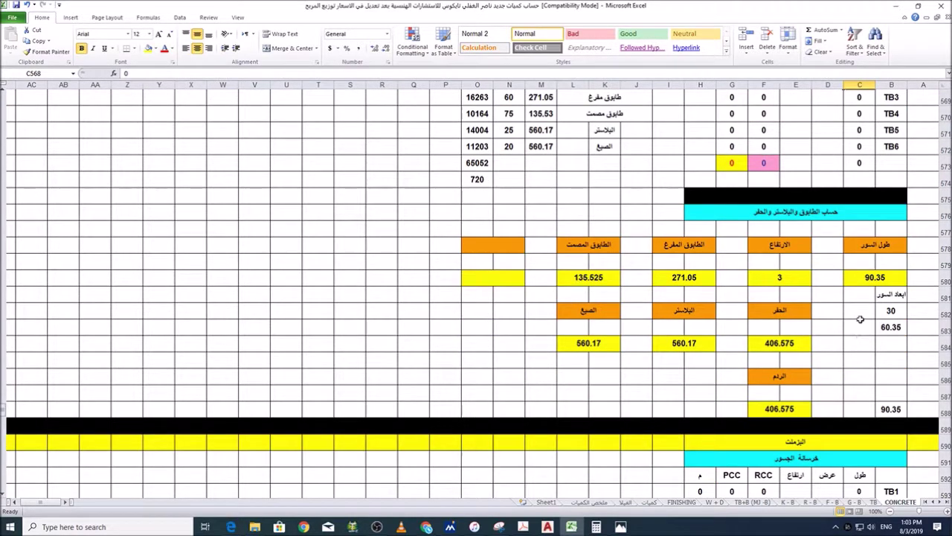
left_click_drag(888, 311, 888, 321)
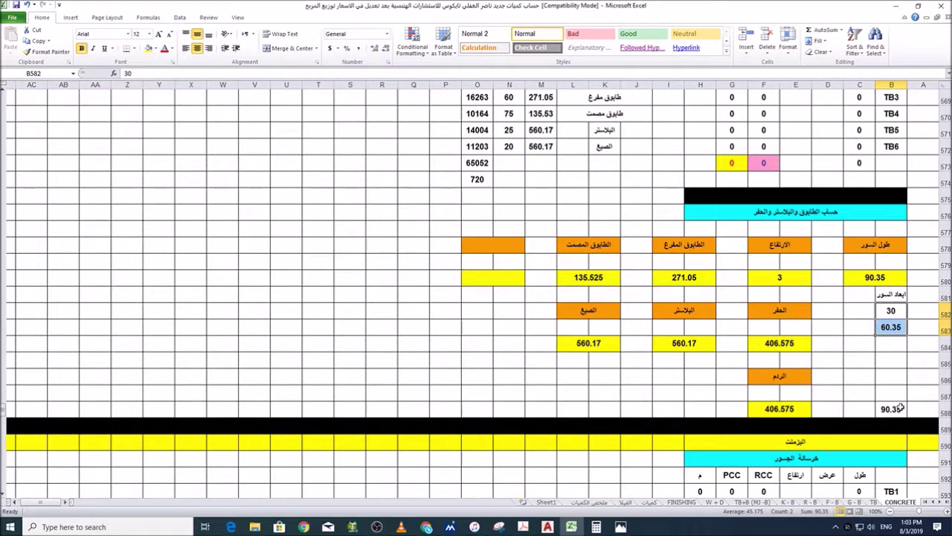
Step: Check the boundary wall formulas for total length, hollow and solid block, plaster, excavation and backfill, plus the height in E580
left_click(900, 408)
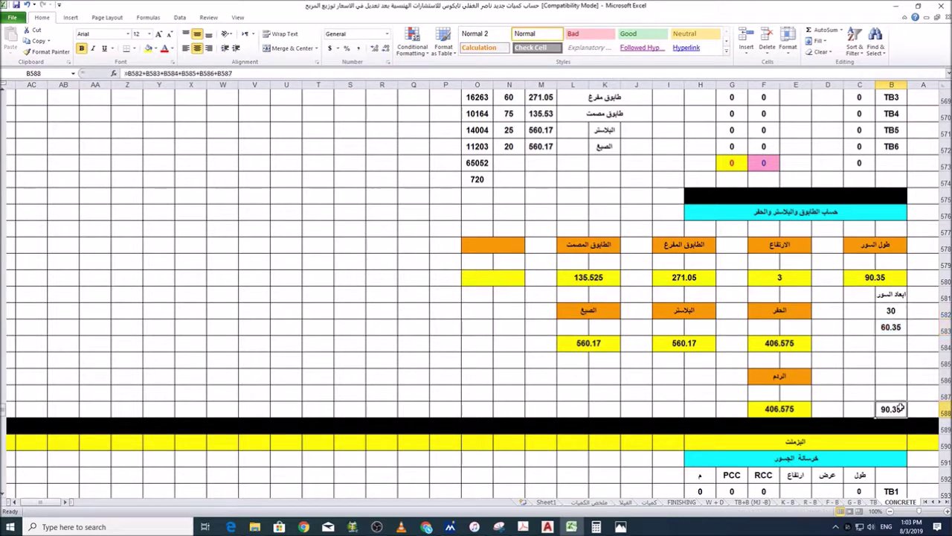
left_click(797, 278)
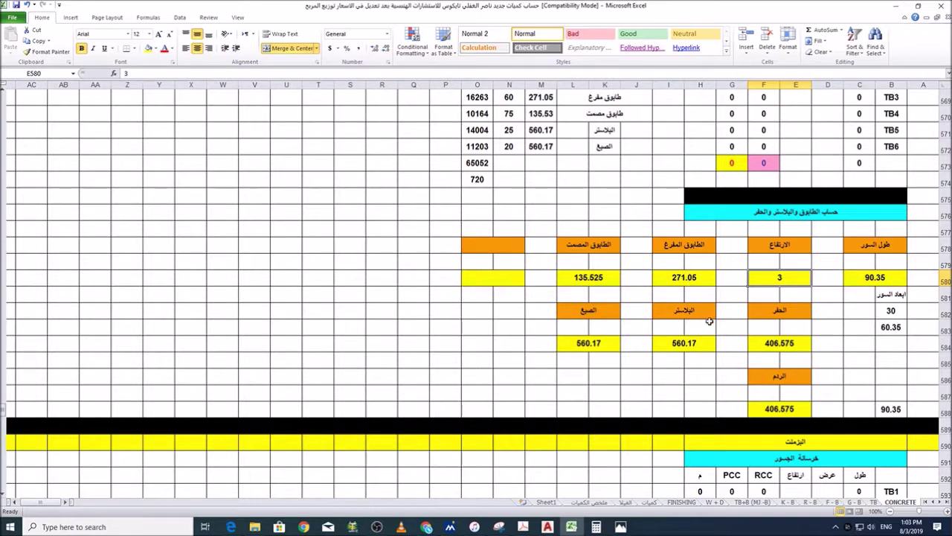
left_click(690, 278)
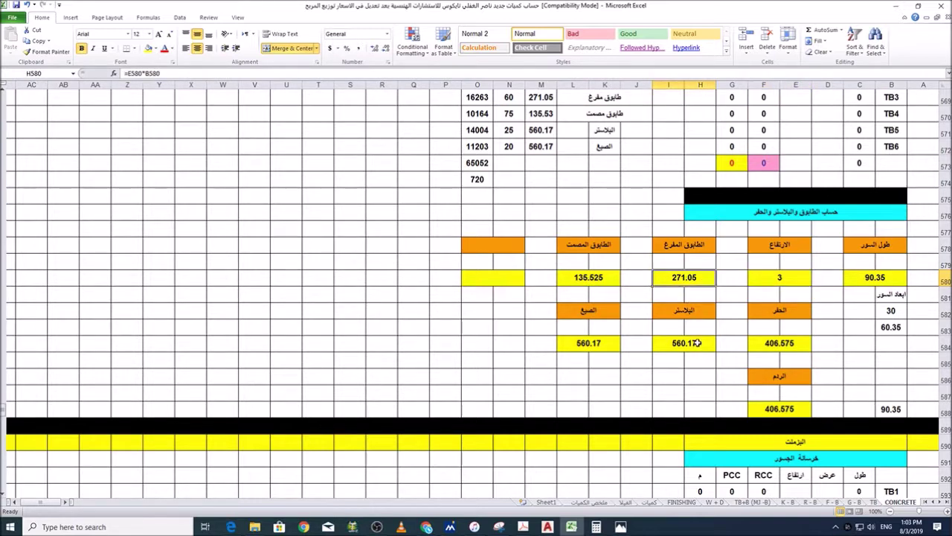
left_click(697, 343)
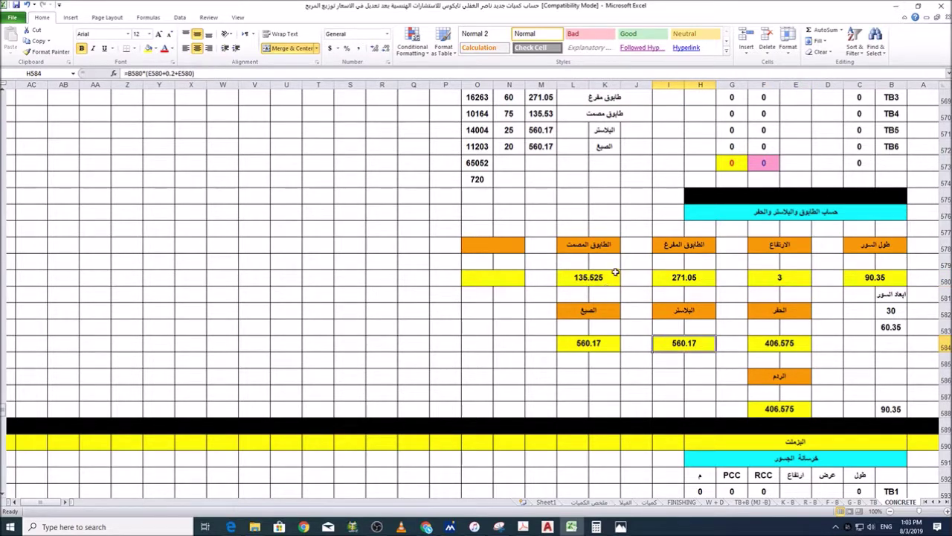
left_click(593, 276)
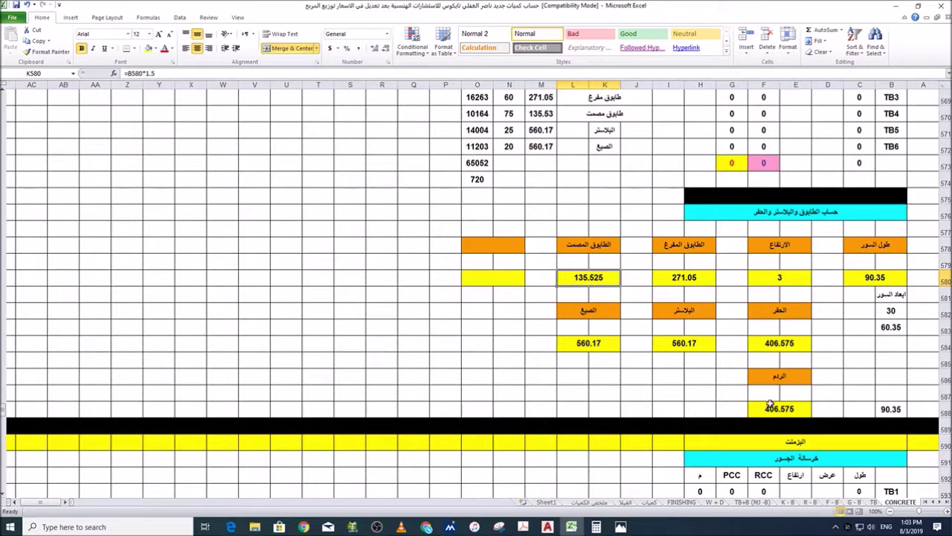
left_click(799, 347)
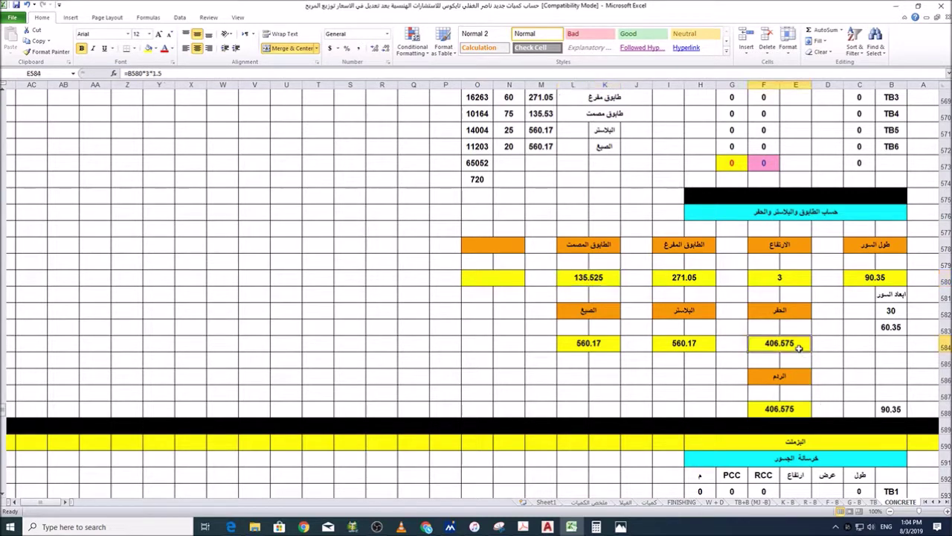
left_click(779, 409)
left_click(791, 343)
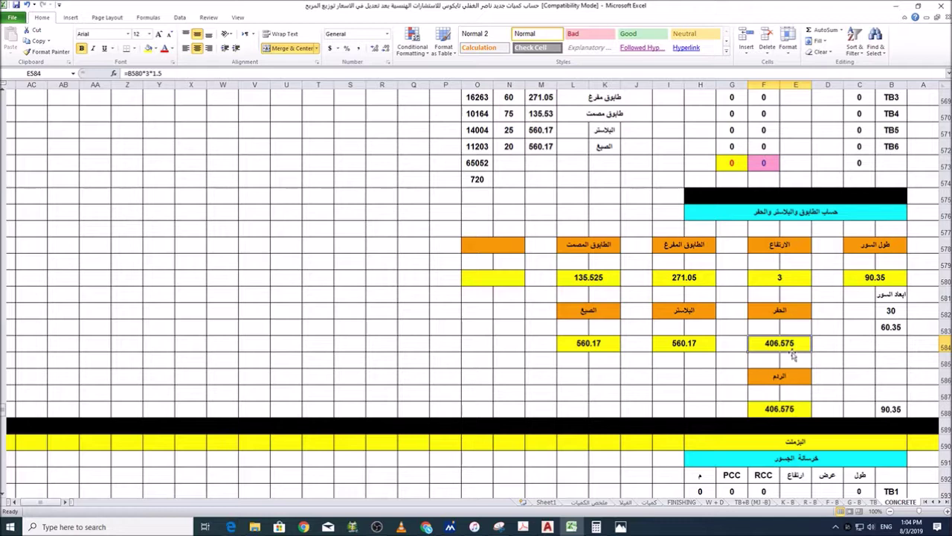
Step: Clear the boundary wall dimensions from cells B582:B583 and review the dependent TB and cost tables
left_click_drag(904, 309, 902, 332)
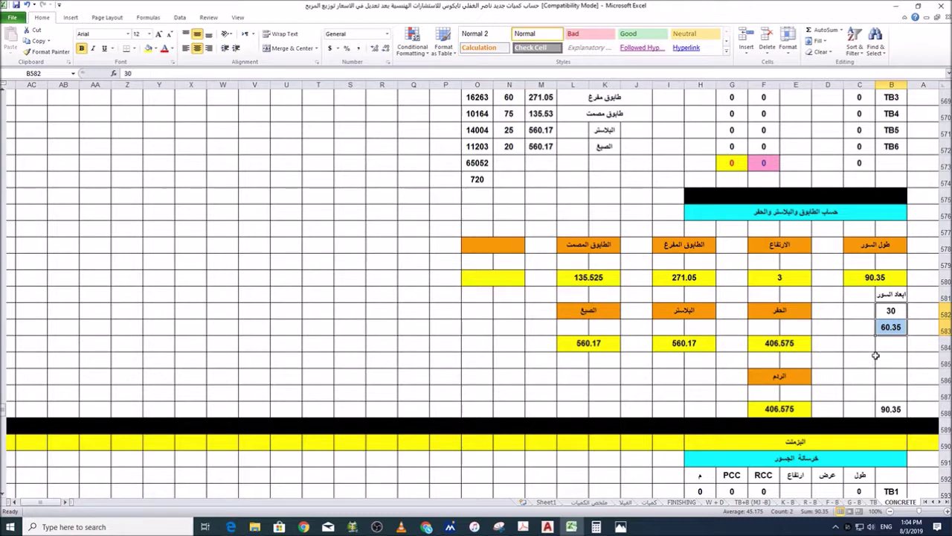
key("Delete")
scroll(861, 244, "up", 4)
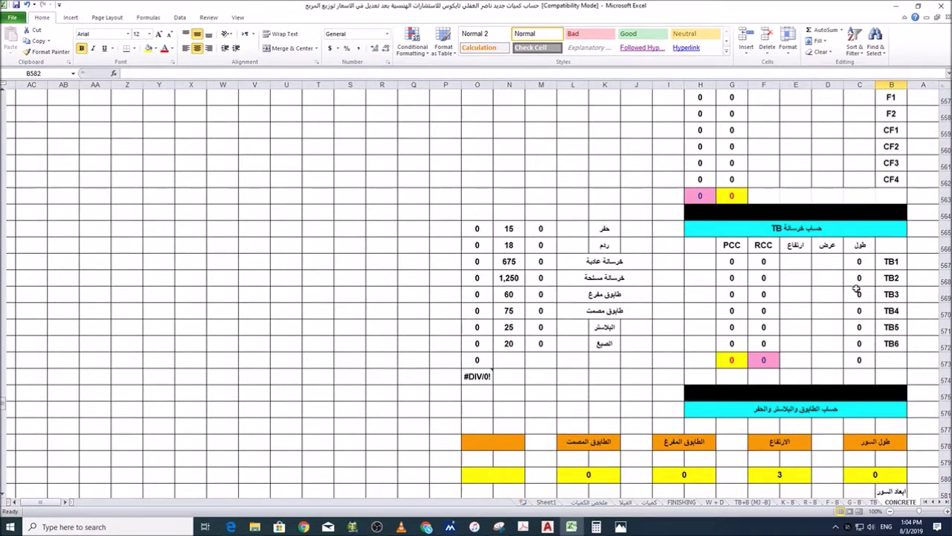
scroll(788, 361, "down", 4)
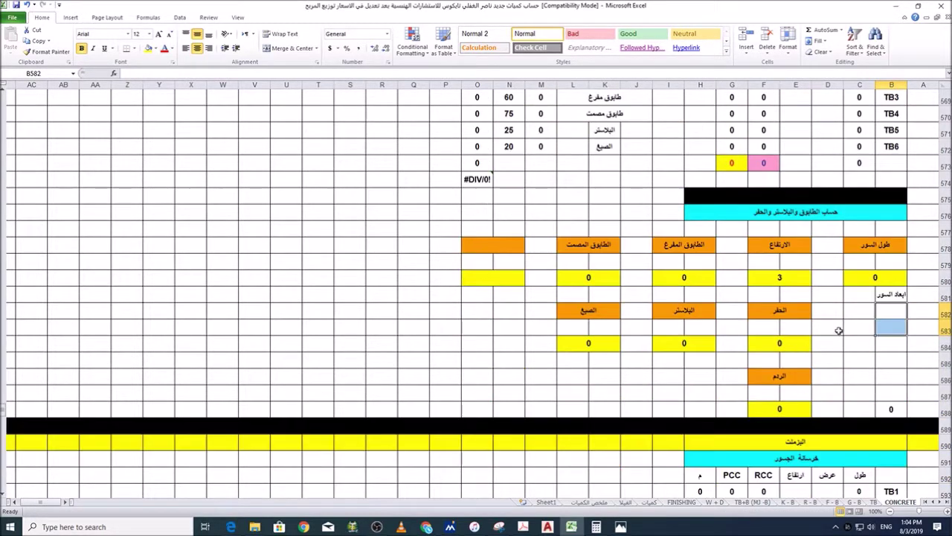
scroll(841, 305, "up", 2)
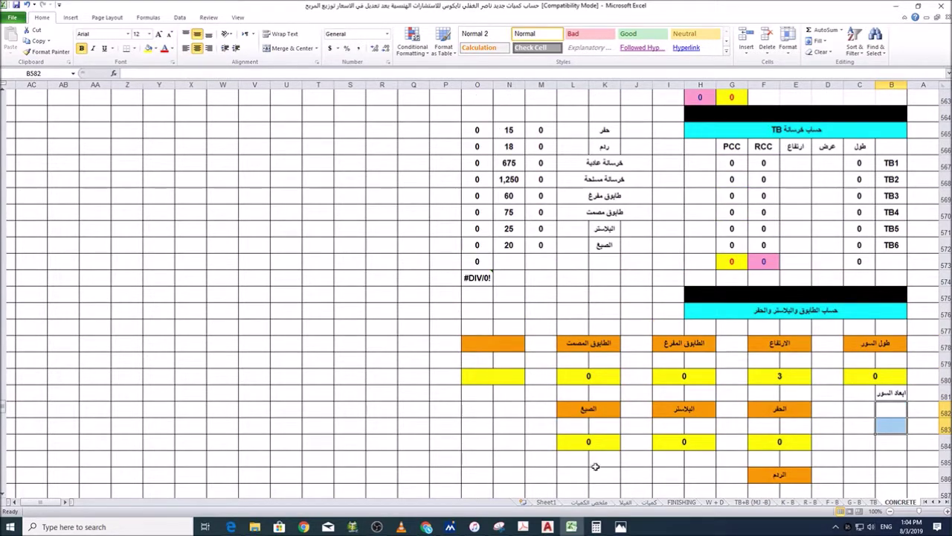
Step: Switch to the ARC details 18 drawing in AutoCAD and examine the boundary wall and gates on the site plan
left_click(548, 526)
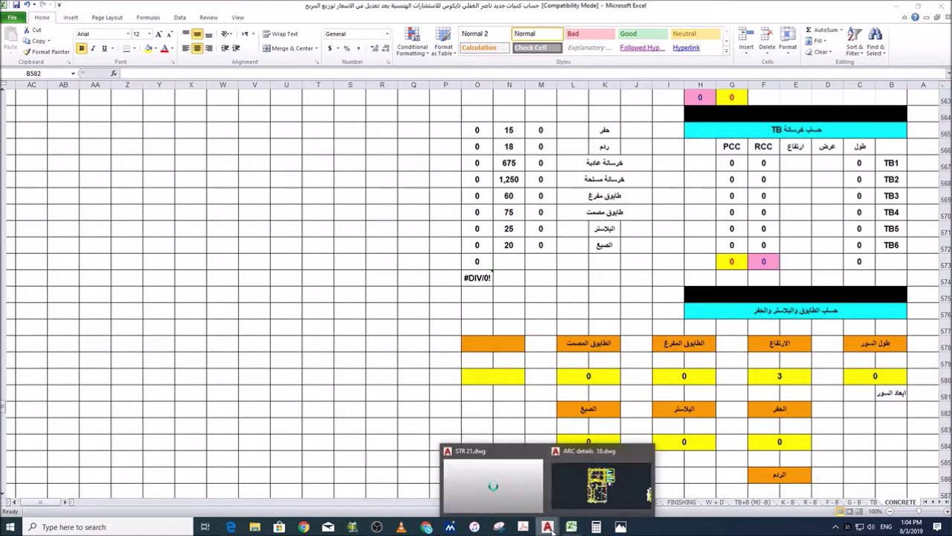
left_click(647, 491)
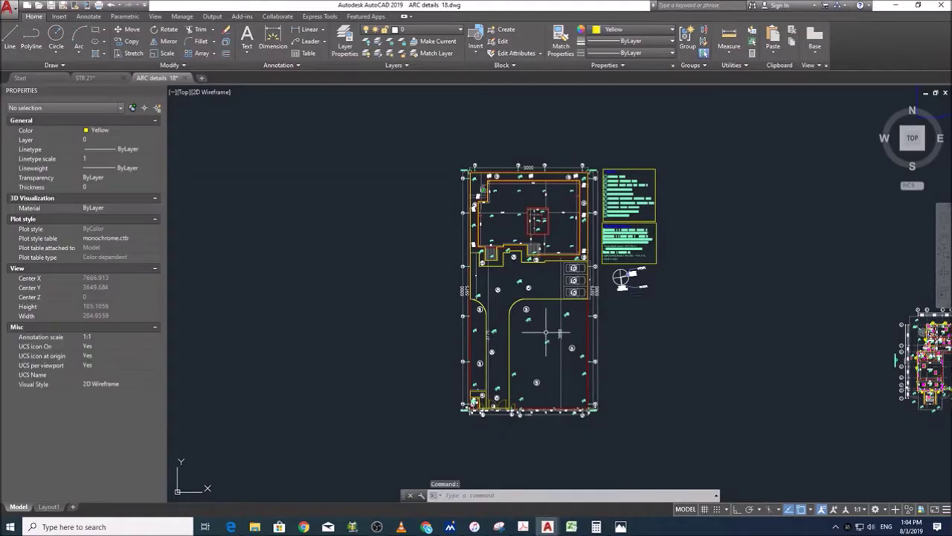
scroll(565, 420, "up", 2)
scroll(595, 395, "up", 2)
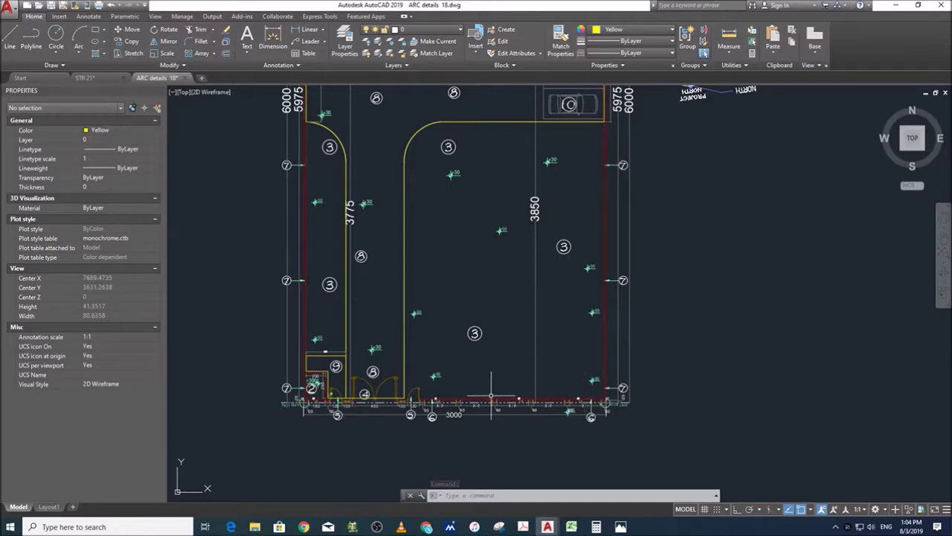
scroll(607, 320, "down", 5)
scroll(654, 302, "up", 1)
scroll(656, 301, "up", 1)
Step: Find the boundary wall elevations and examine the height dimensions of the undecorated right side wall's outside view
scroll(647, 260, "down", 4)
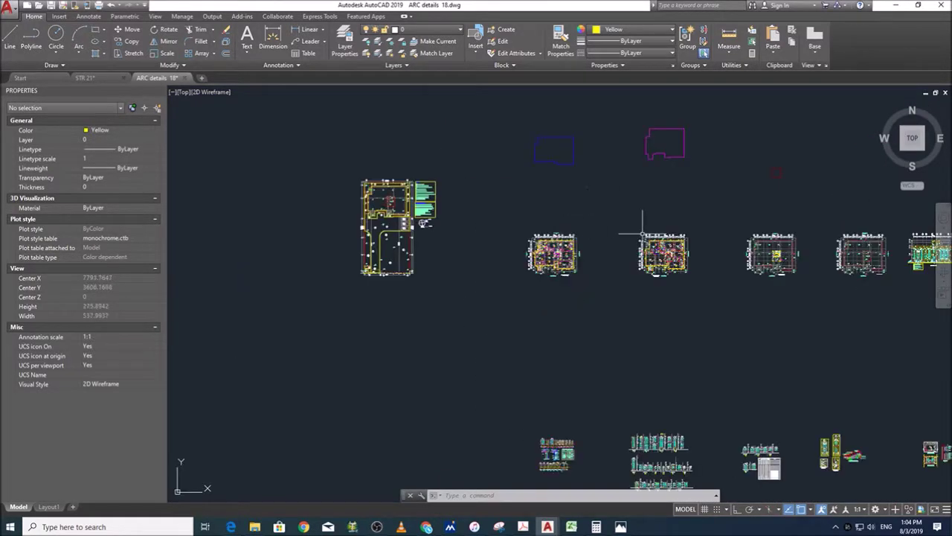
scroll(669, 312, "down", 4)
scroll(789, 289, "up", 4)
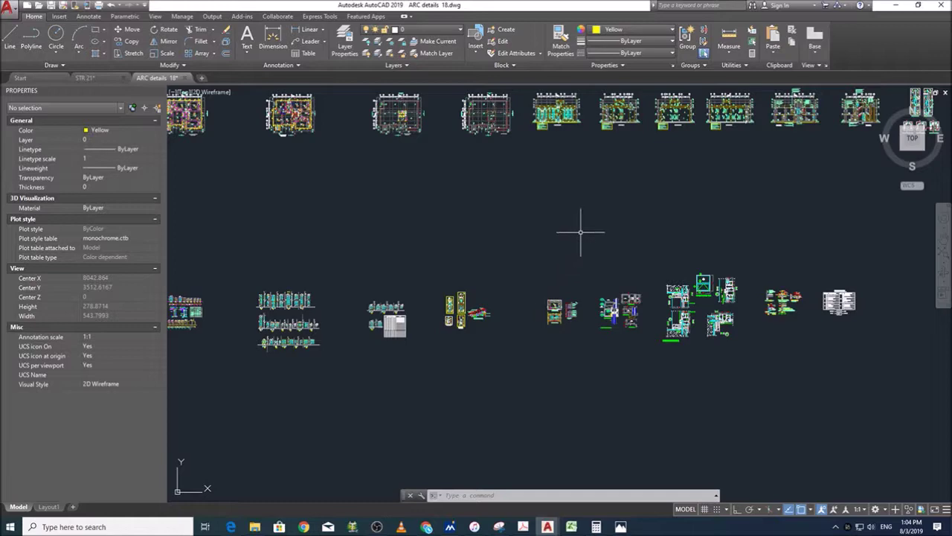
scroll(629, 213, "down", 2)
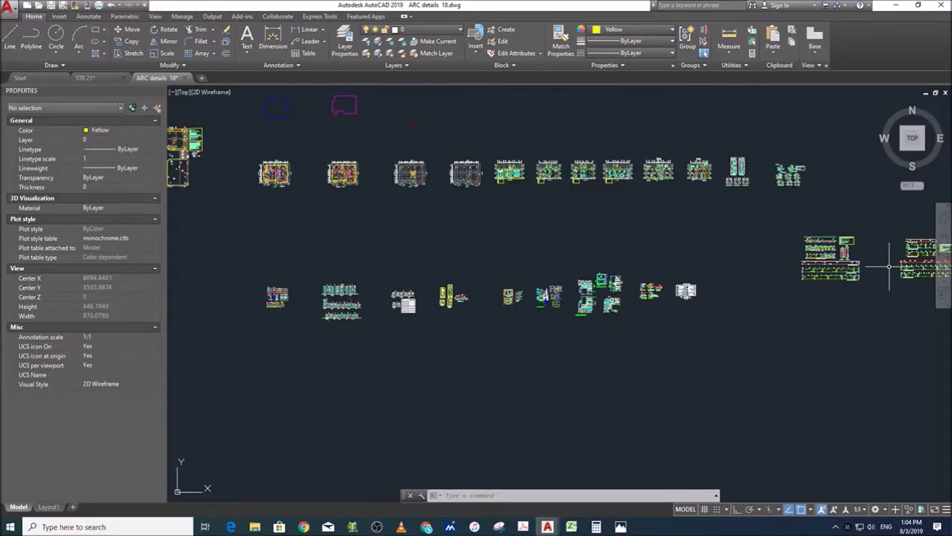
scroll(893, 262, "up", 4)
scroll(878, 262, "up", 2)
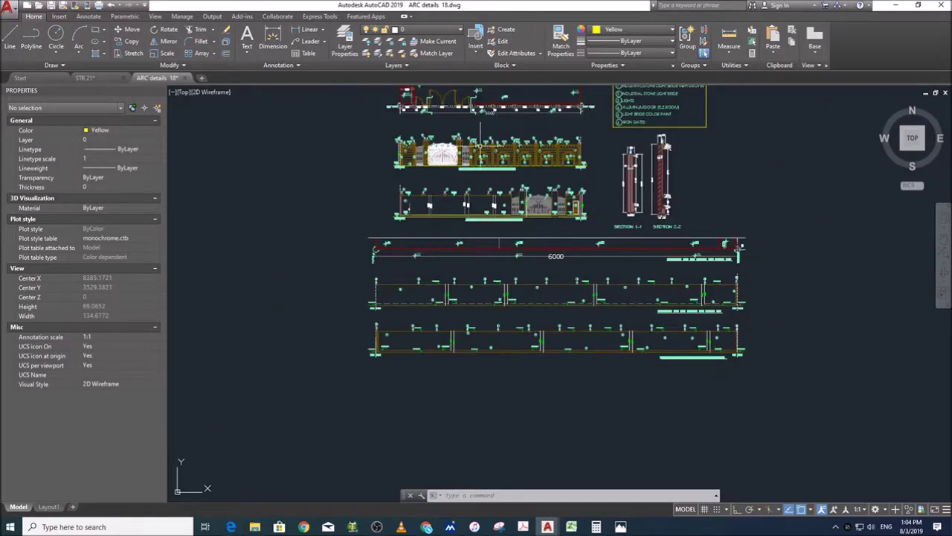
scroll(480, 145, "up", 2)
scroll(446, 253, "down", 5)
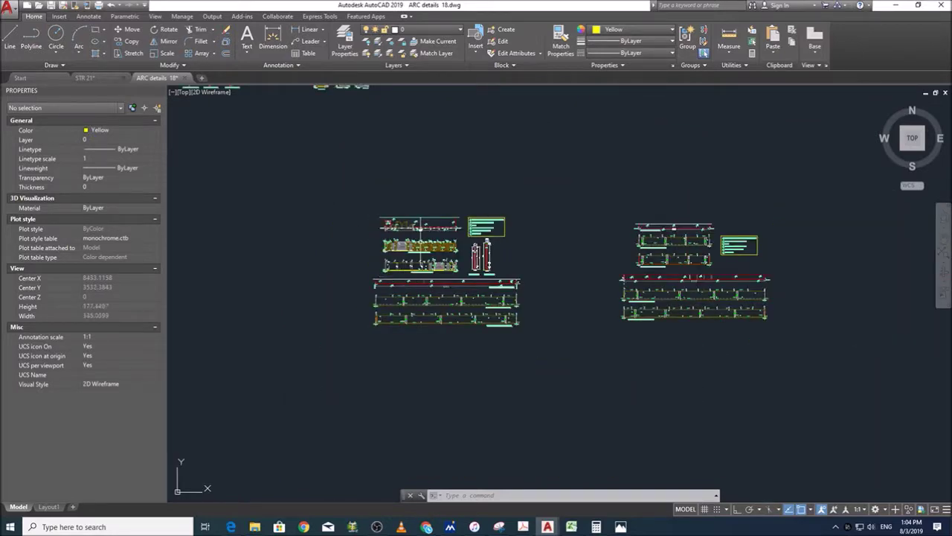
scroll(688, 312, "up", 6)
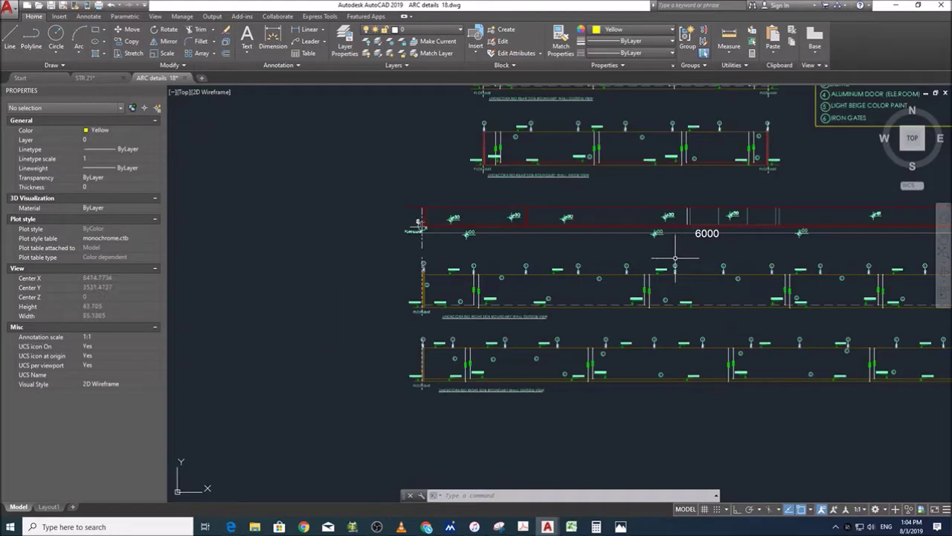
scroll(608, 214, "up", 2)
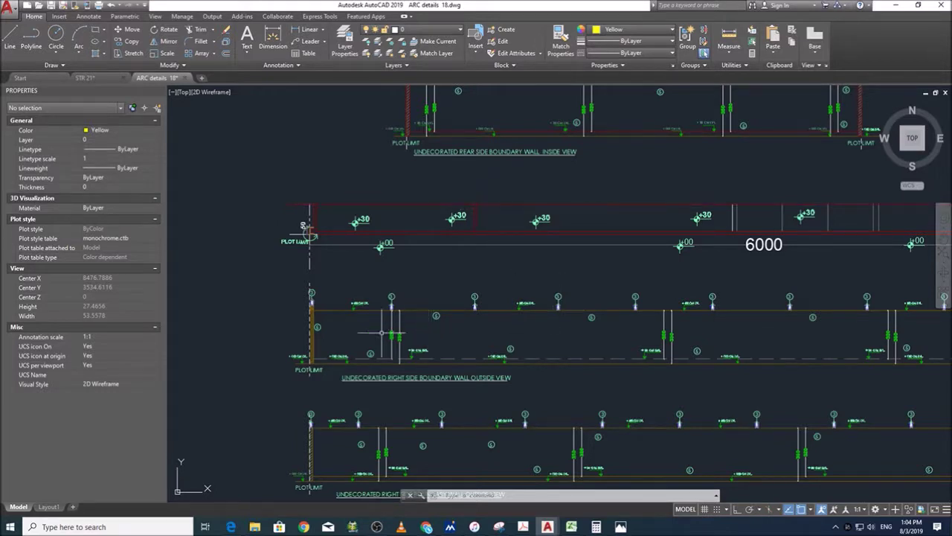
scroll(385, 317, "up", 3)
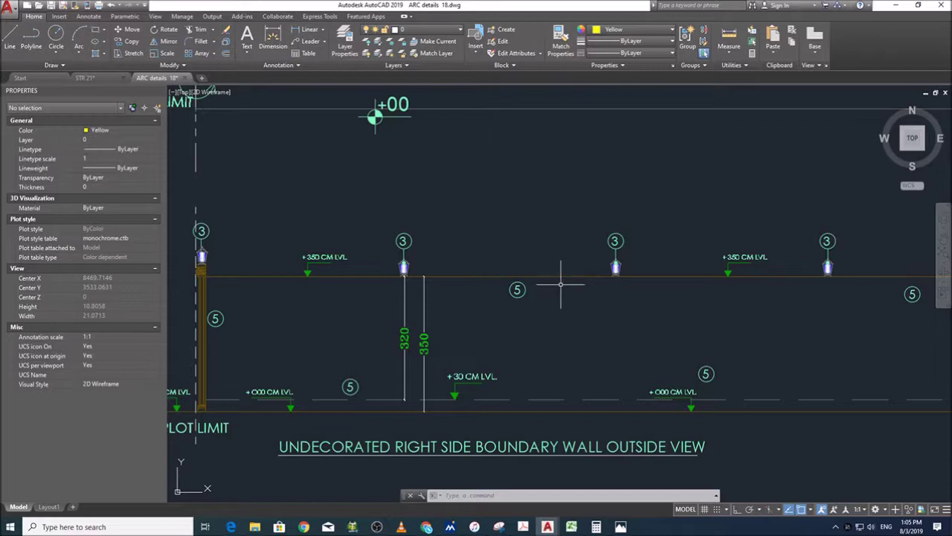
scroll(565, 275, "down", 6)
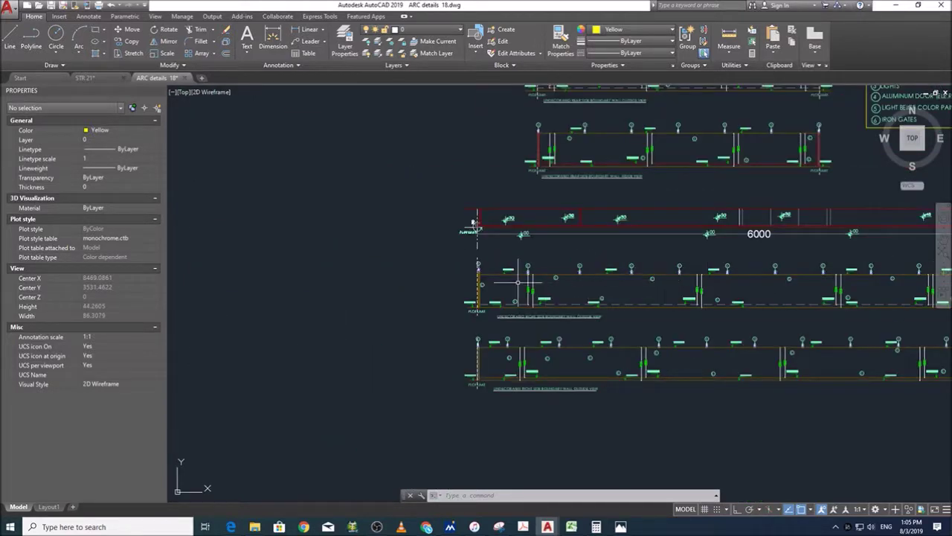
Step: Return past the site plan to the ground floor plan and examine its rooms, entrances and staircase around the lift
scroll(822, 261, "down", 4)
scroll(822, 261, "down", 6)
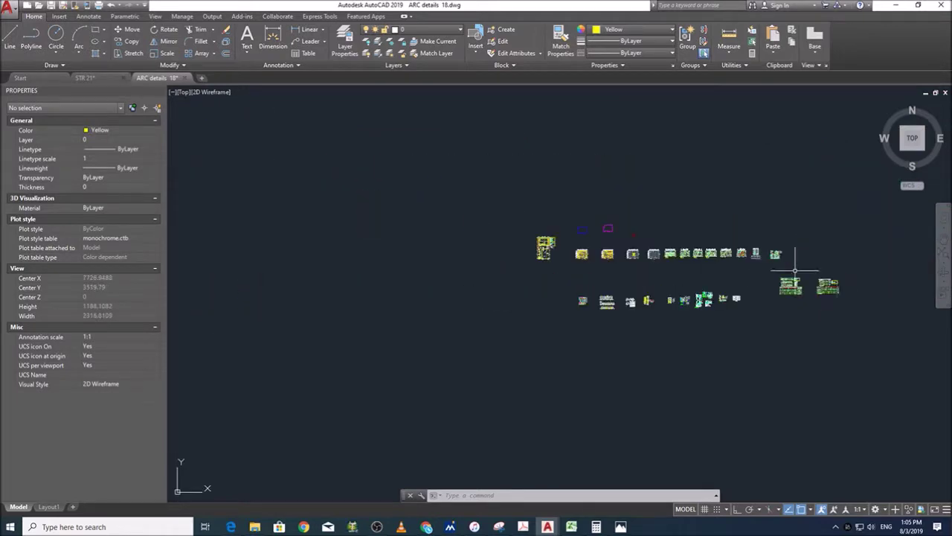
scroll(547, 253, "up", 3)
scroll(548, 253, "up", 5)
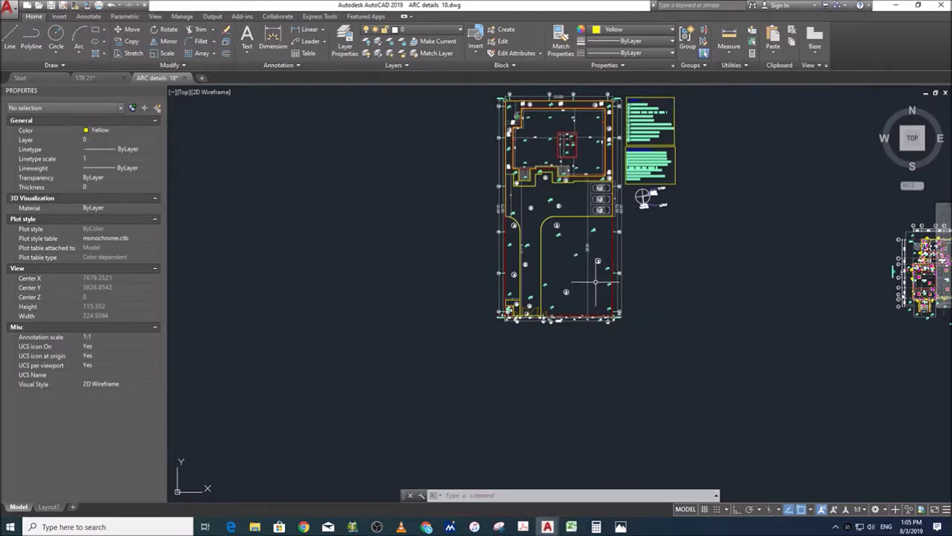
scroll(595, 281, "down", 3)
scroll(792, 303, "up", 6)
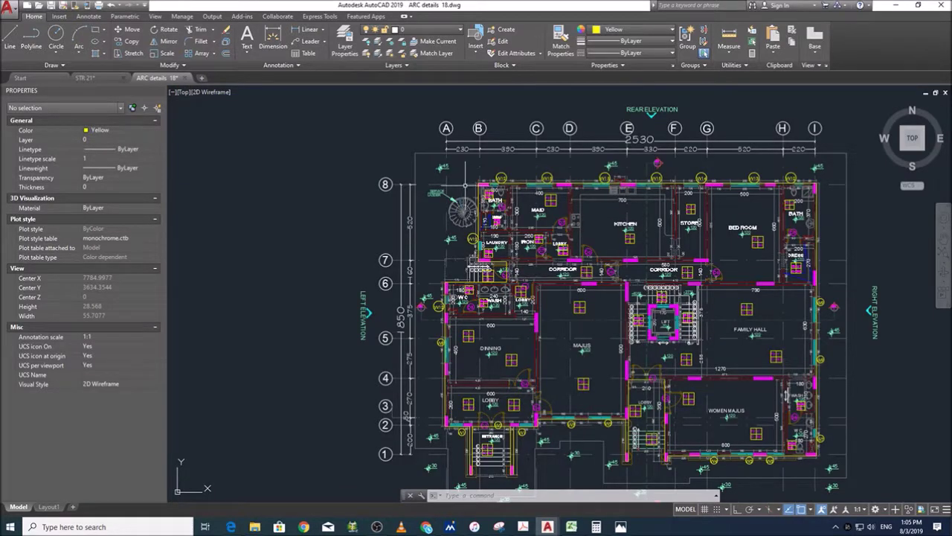
scroll(540, 174, "down", 2)
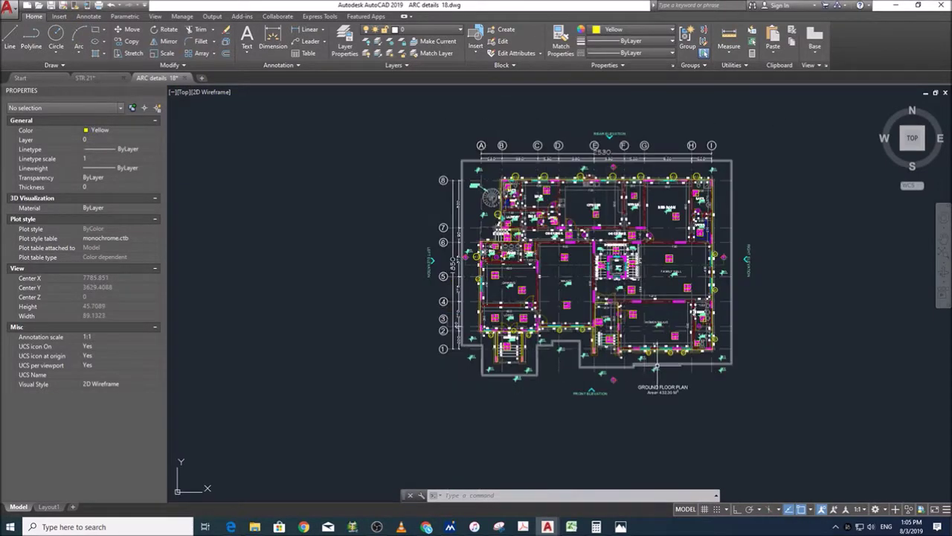
scroll(640, 367, "up", 2)
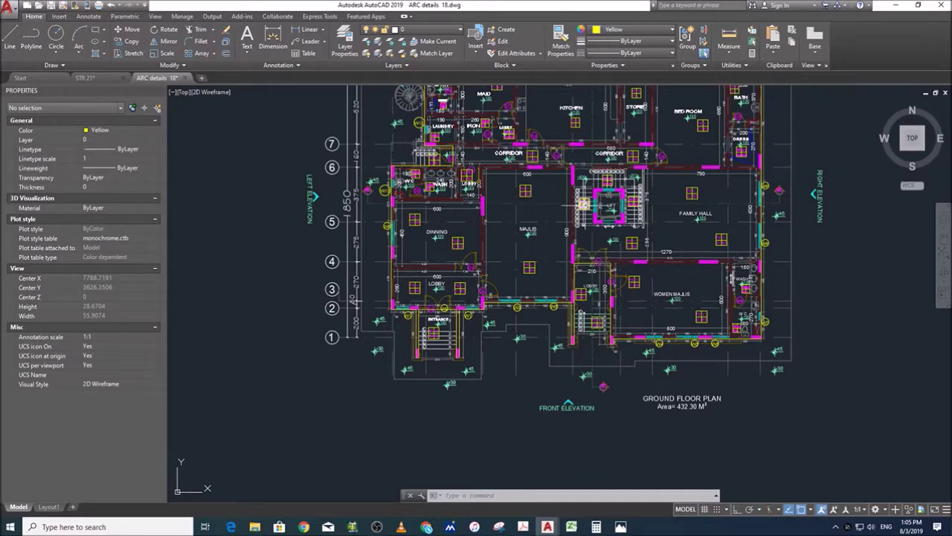
scroll(585, 331, "up", 1)
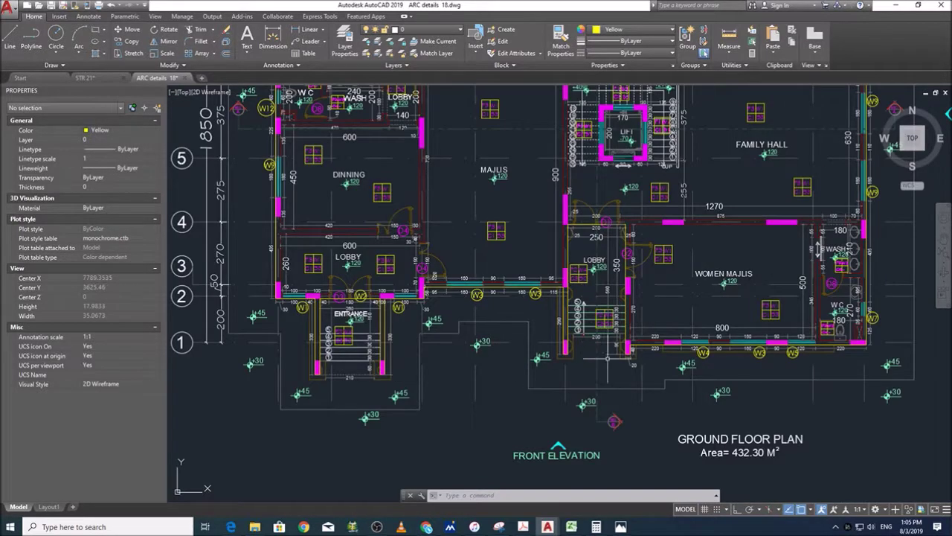
scroll(384, 268, "down", 3)
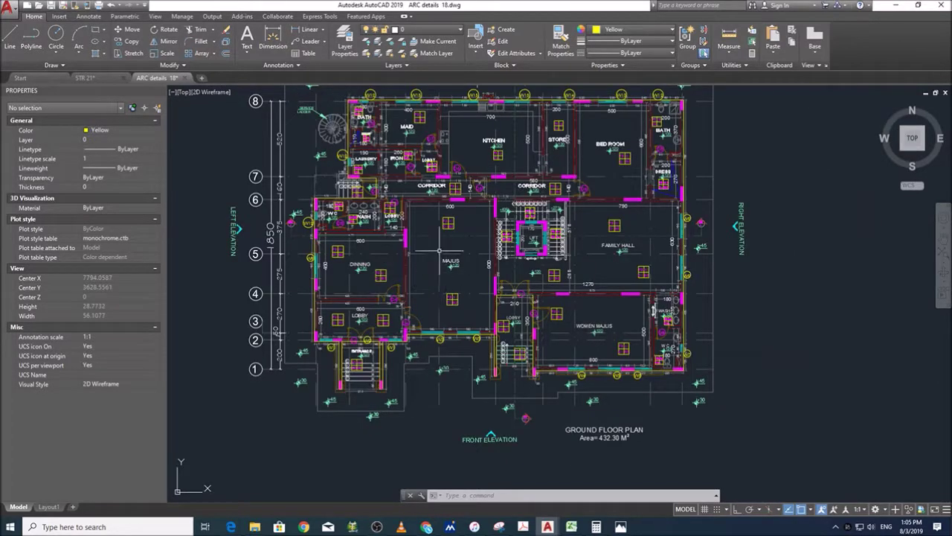
scroll(358, 193, "up", 5)
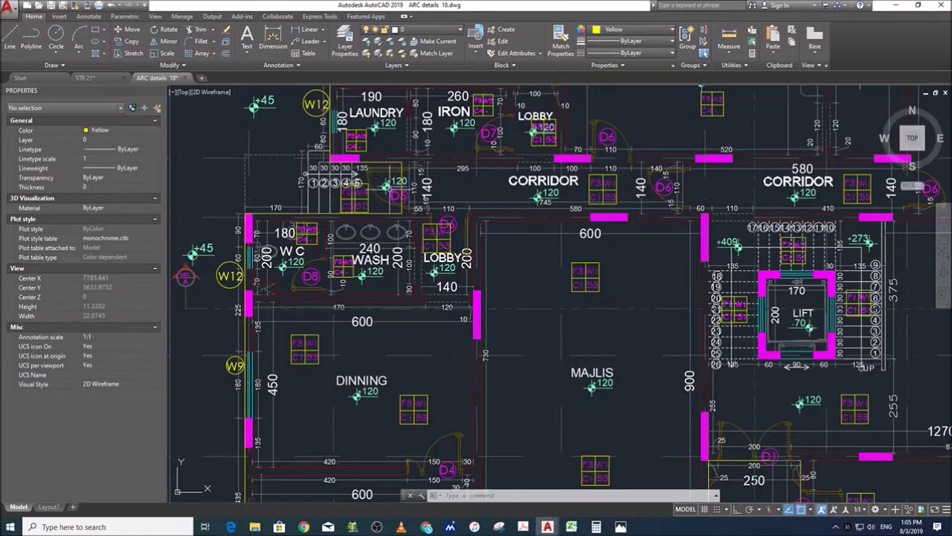
scroll(505, 236, "down", 4)
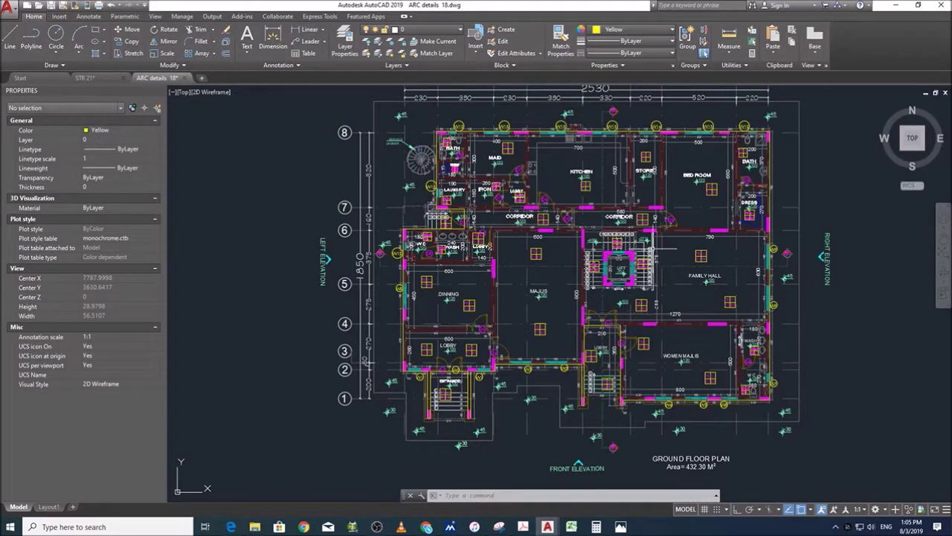
Step: Examine the entrance steps below the 250 by 350 lobby beside the women majlis and their tread dimensions
scroll(588, 421, "up", 4)
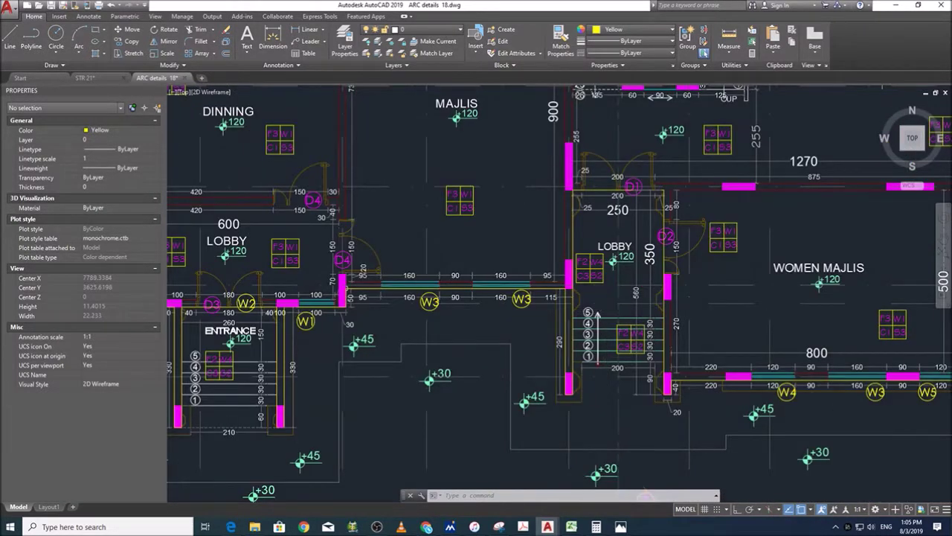
scroll(602, 308, "up", 2)
scroll(608, 367, "up", 4)
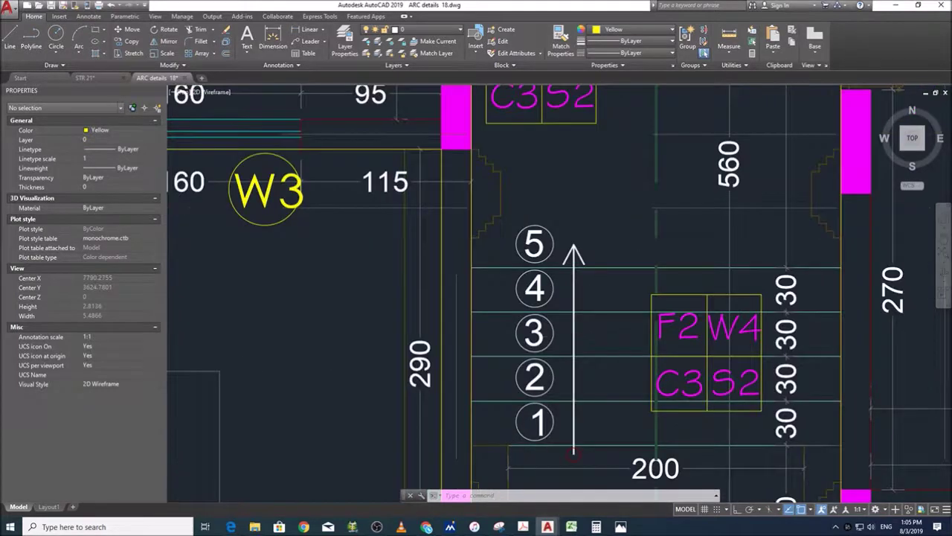
scroll(565, 336, "down", 2)
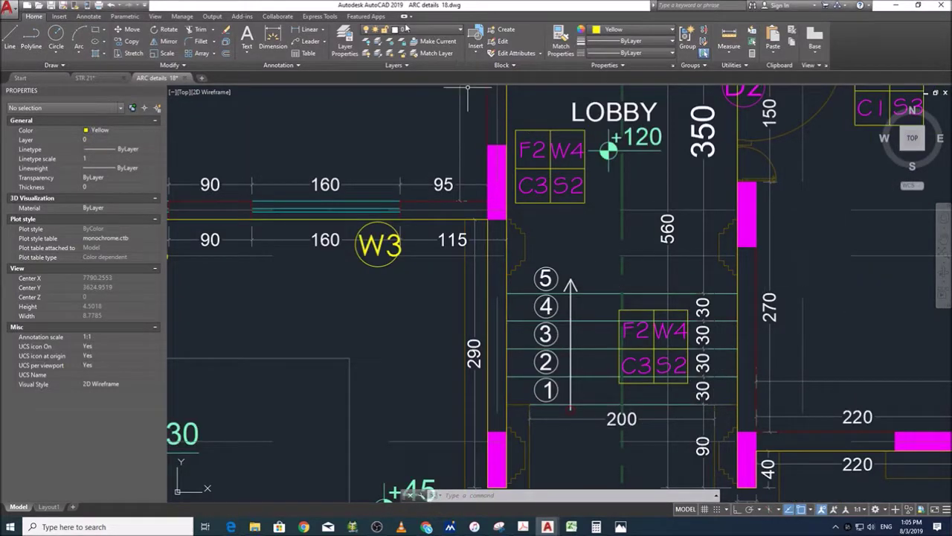
Step: Add a linear dimension across the width of the lobby's entrance steps, placed just above step 5
left_click(309, 29)
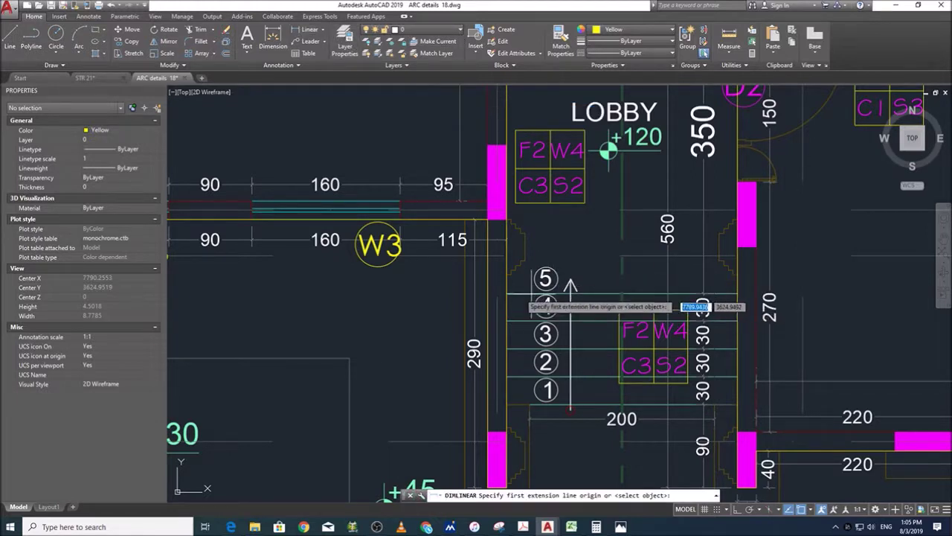
left_click(508, 292)
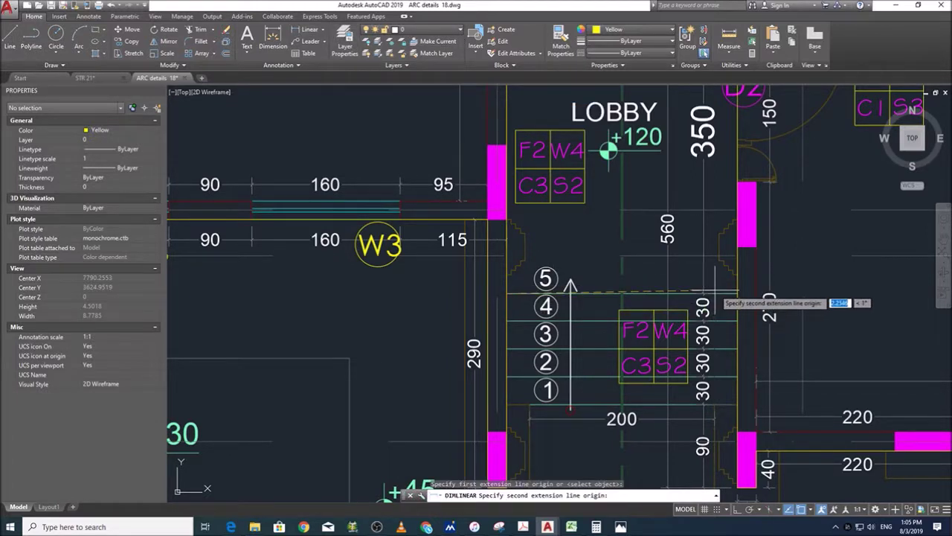
left_click(736, 292)
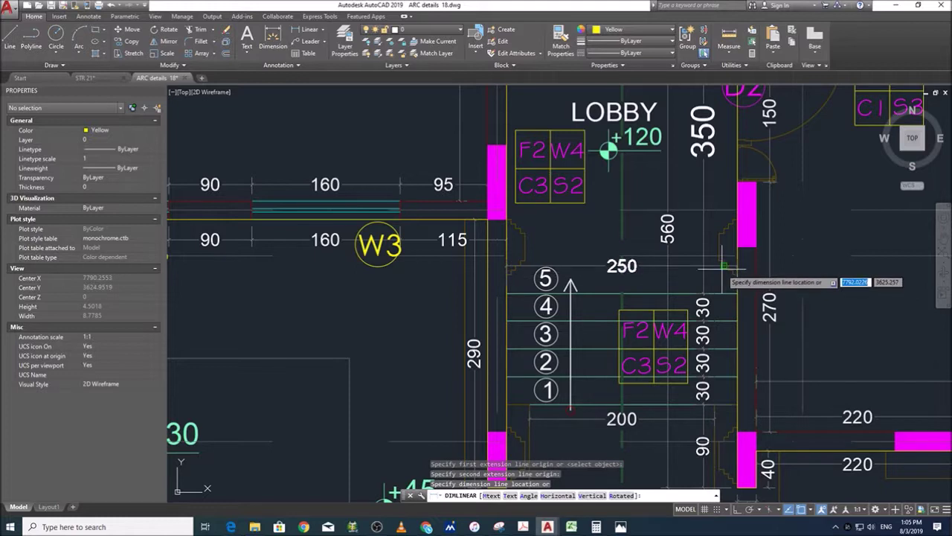
left_click(722, 267)
scroll(588, 256, "down", 2)
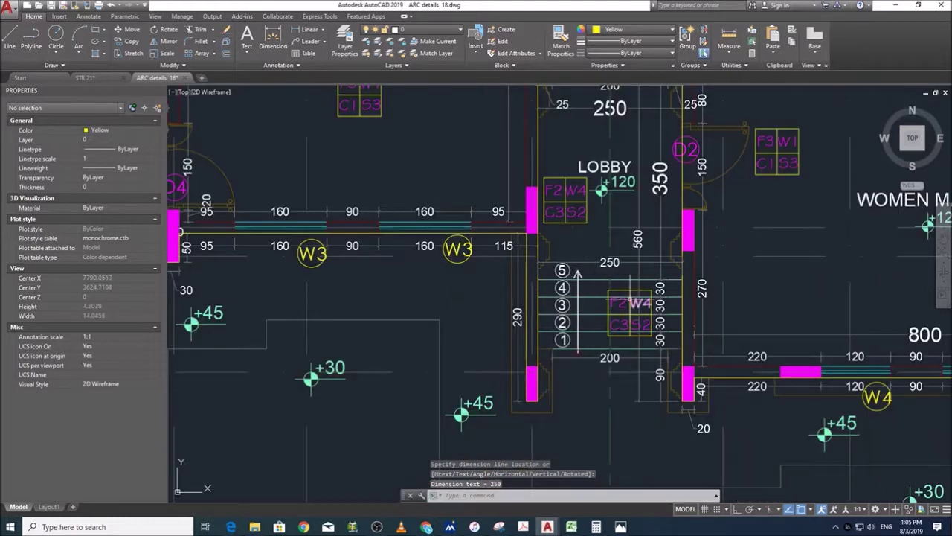
Step: Switch to the Excel takeoff and review the first two rows of the staircase concrete table on the CONCRETE sheet
left_click(579, 527)
scroll(603, 323, "down", 15)
scroll(705, 339, "down", 20)
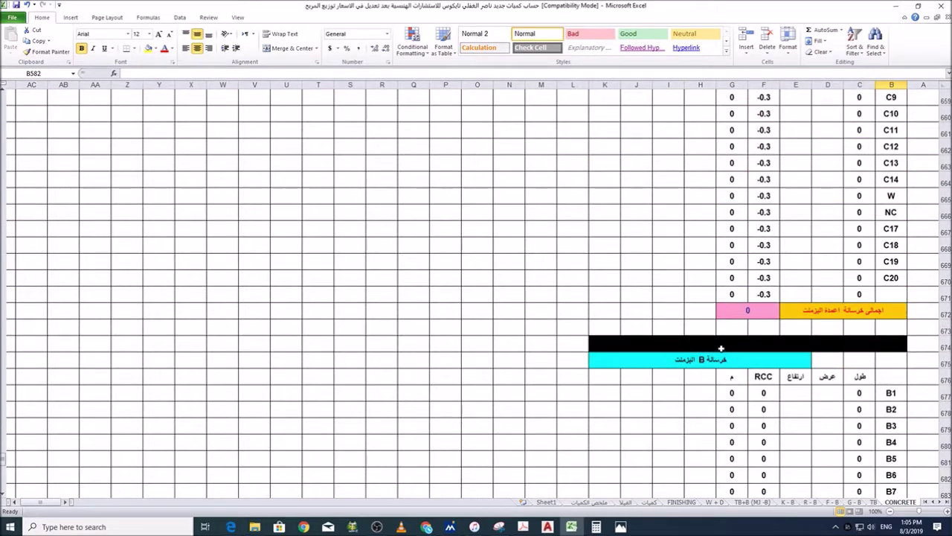
scroll(815, 300, "up", 3)
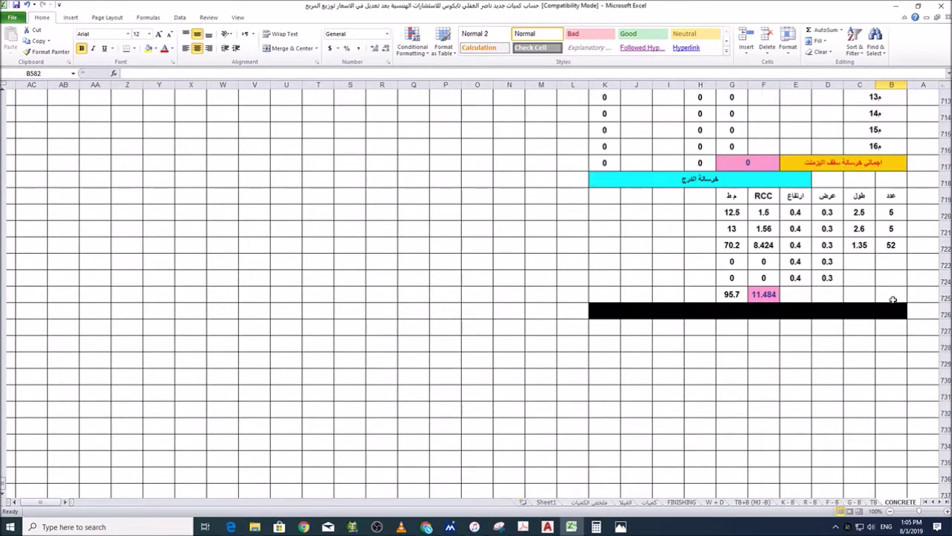
left_click(868, 213)
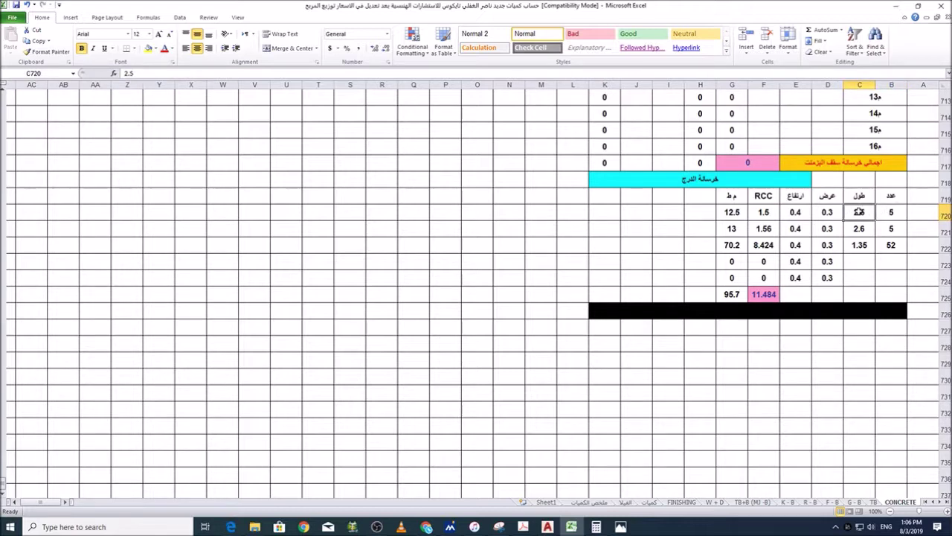
left_click(892, 231)
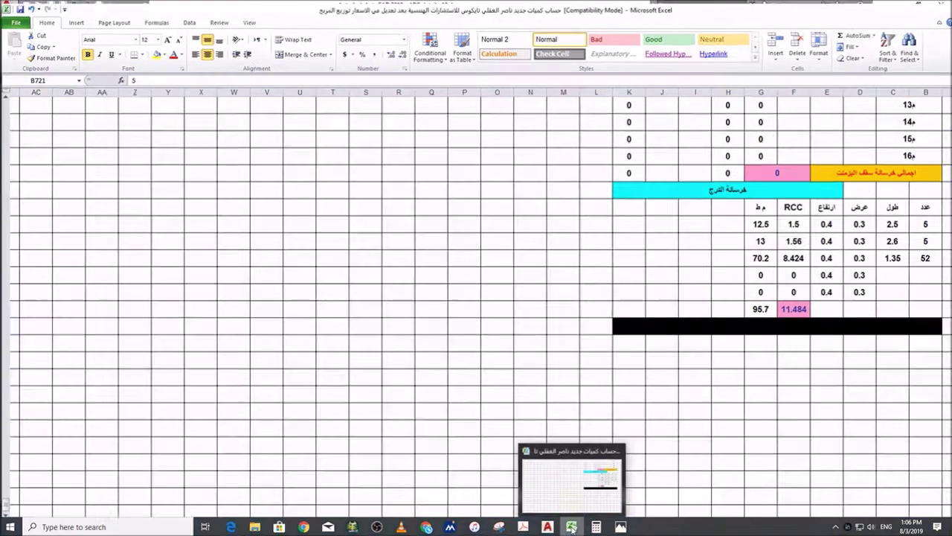
Step: Compare the main entrance steps on the AutoCAD ground floor plan with the second row of the Excel staircase table
left_click(548, 527)
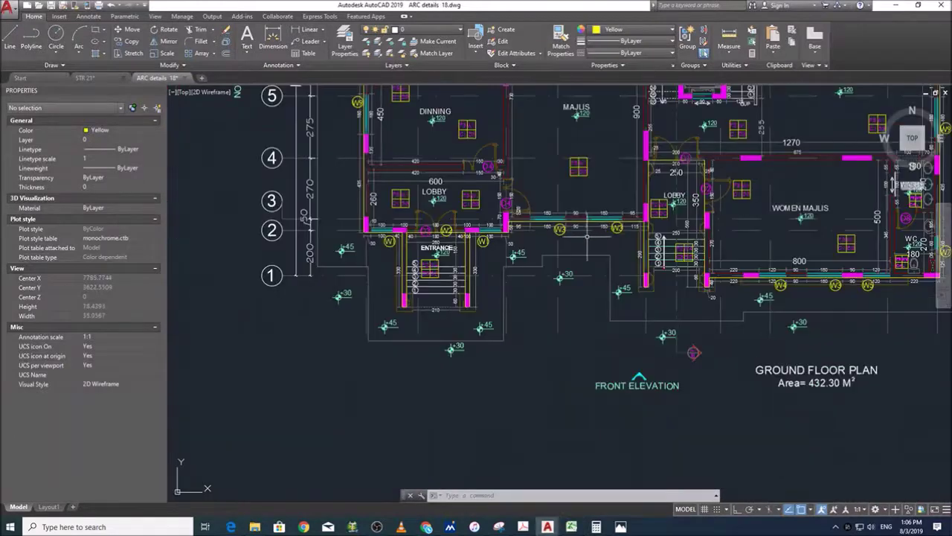
scroll(438, 253, "up", 2)
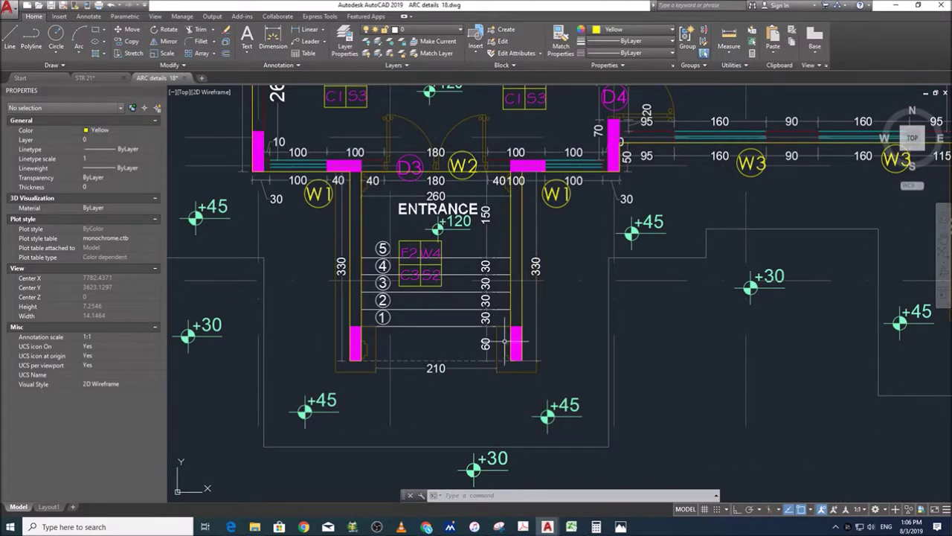
scroll(506, 333, "down", 6)
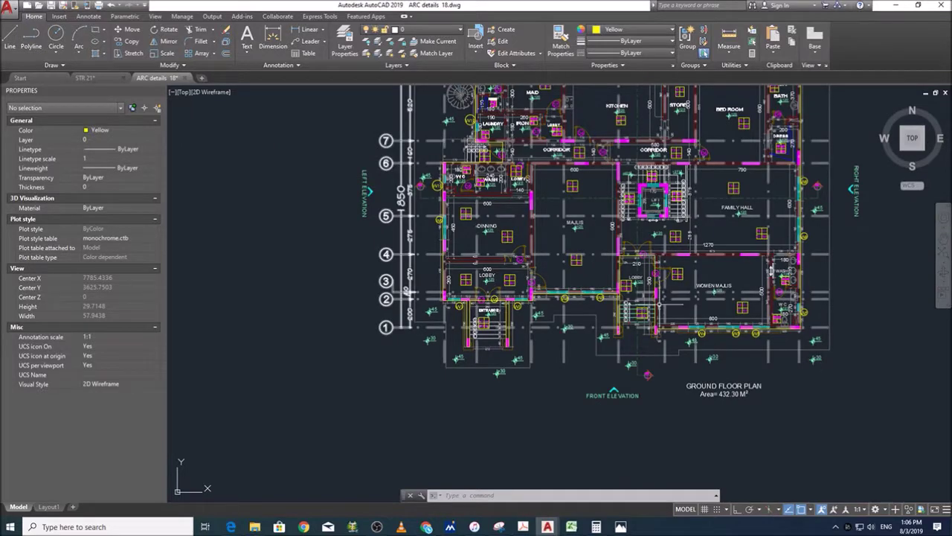
left_click(571, 527)
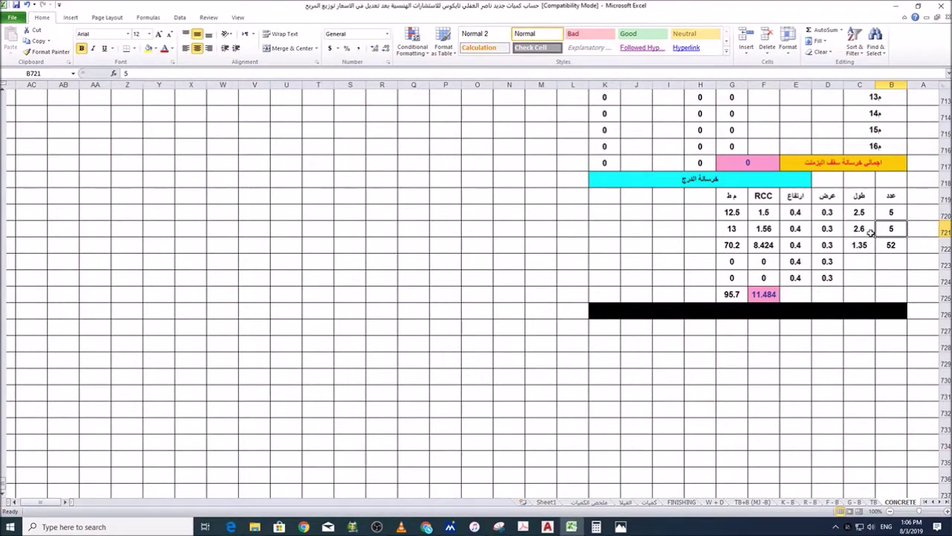
left_click(547, 527)
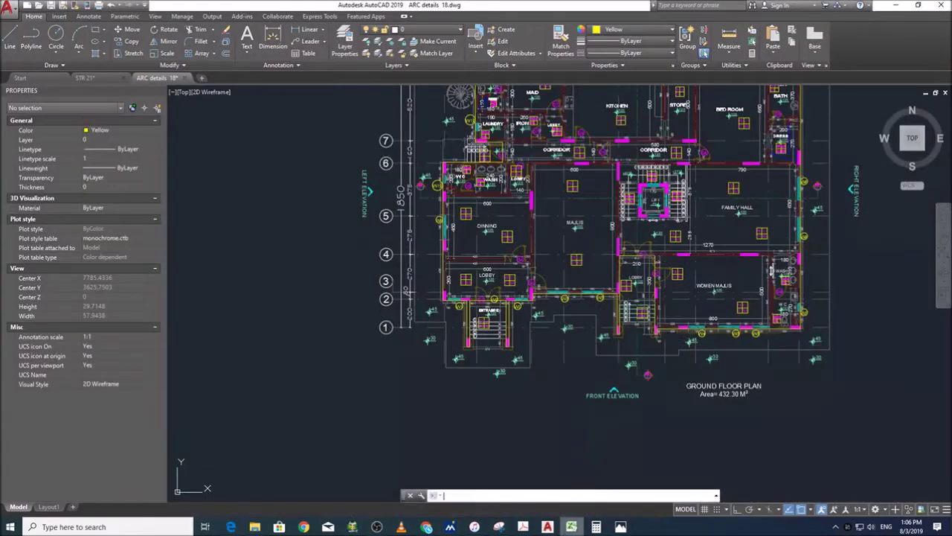
Step: Measure the width of the main entrance steps below the 600 by 260 lobby with a linear dimension, without placing it
scroll(480, 254, "up", 3)
middle_click_drag(482, 408, 491, 312)
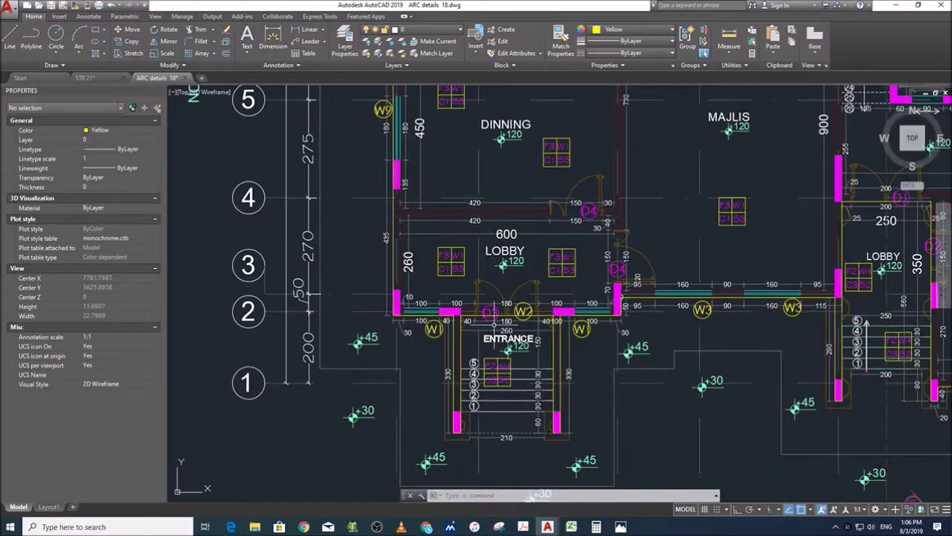
left_click(305, 29)
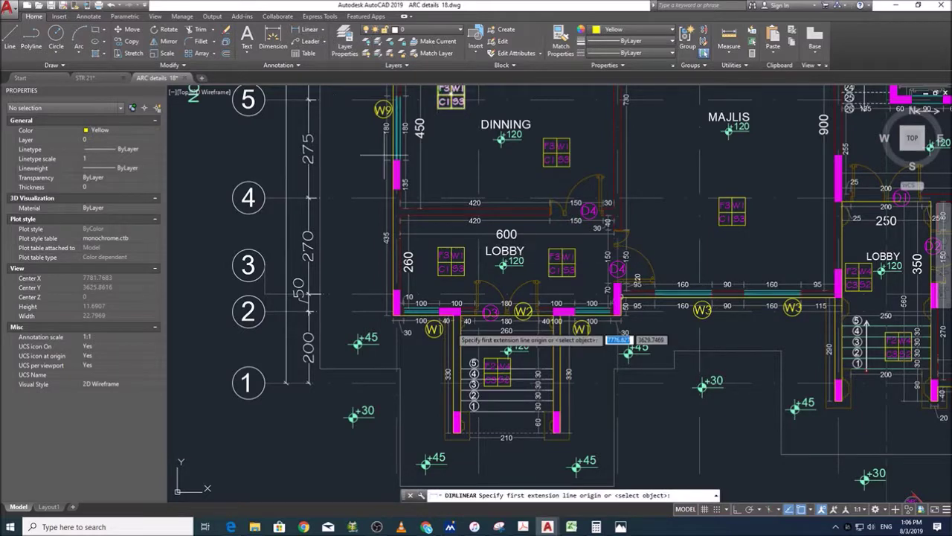
left_click(461, 369)
left_click(554, 371)
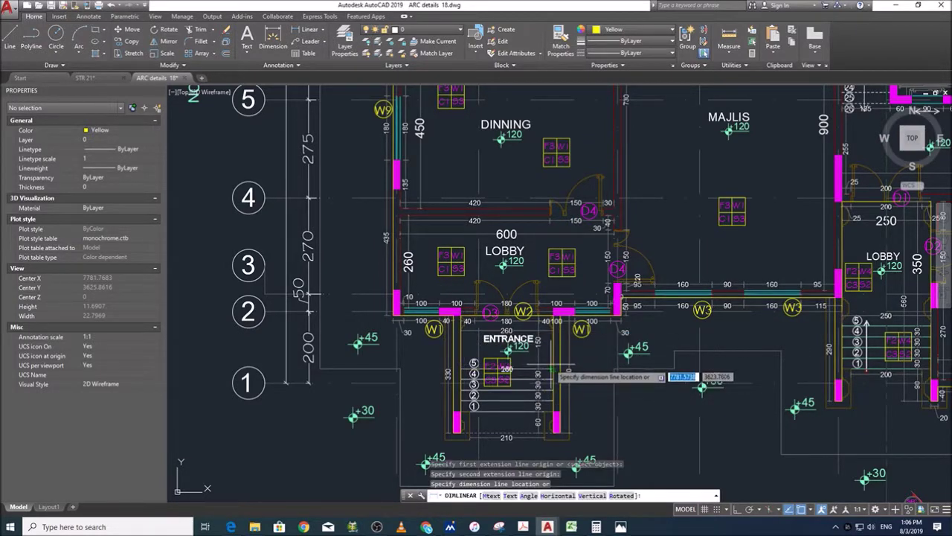
scroll(550, 358, "up", 4)
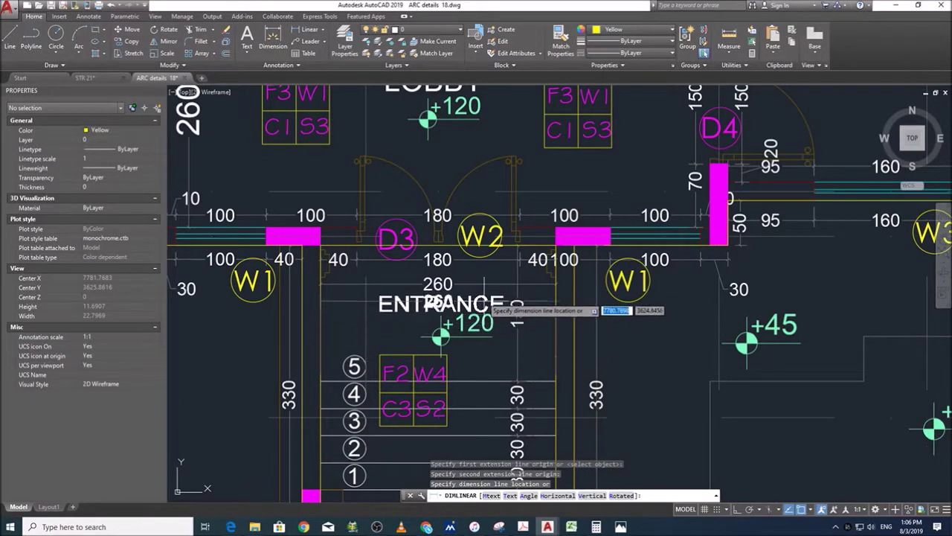
key("Escape")
scroll(437, 291, "down", 2)
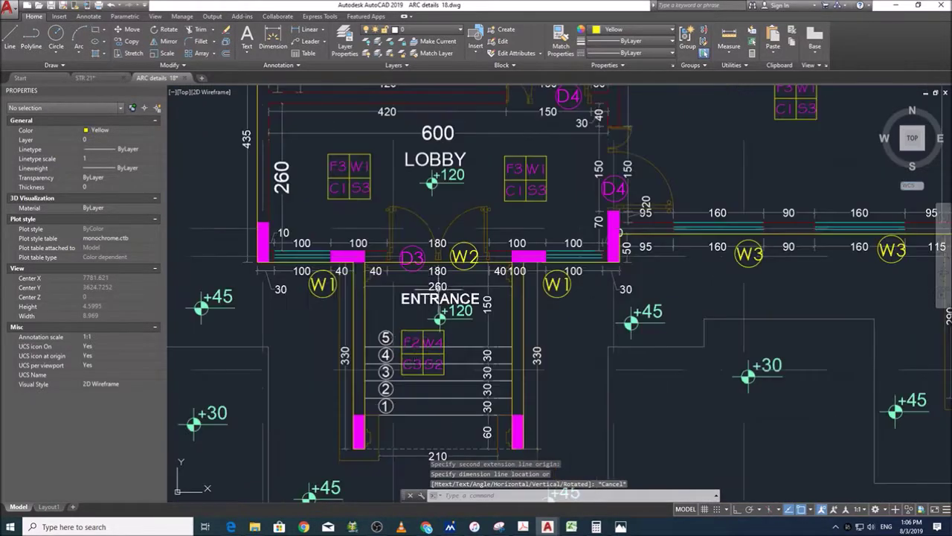
Step: Measure the width of the side entrance steps between the laundry and the wash area with a linear dimension, without placing it
scroll(461, 376, "down", 5)
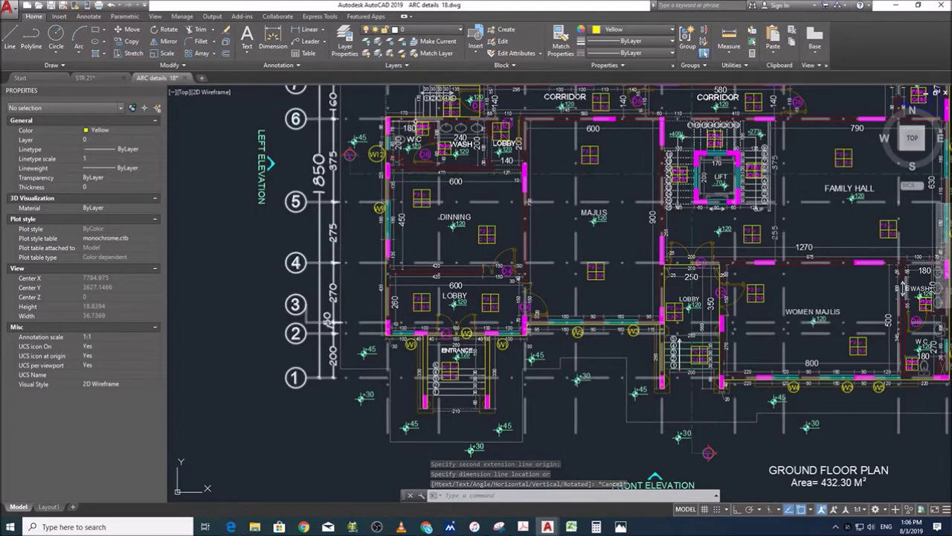
middle_click_drag(461, 376, 465, 460)
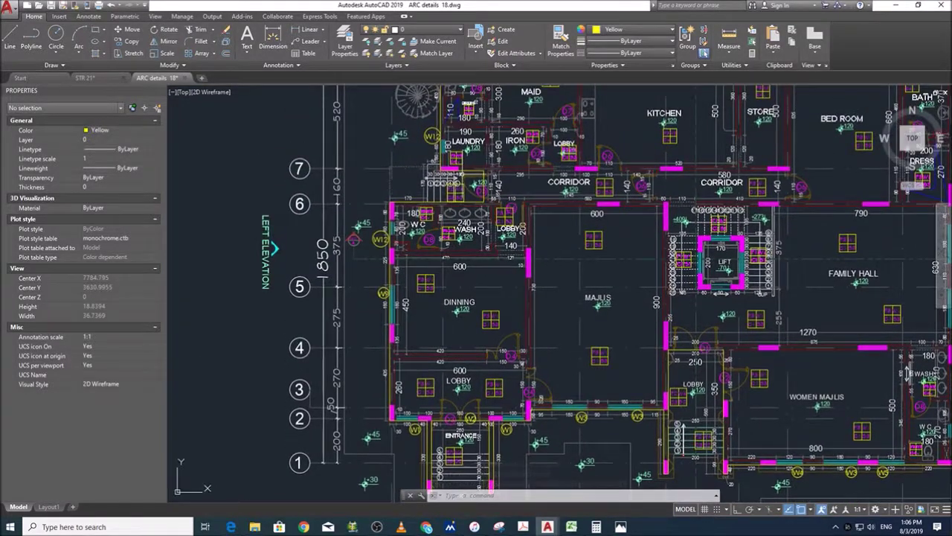
scroll(464, 169, "up", 3)
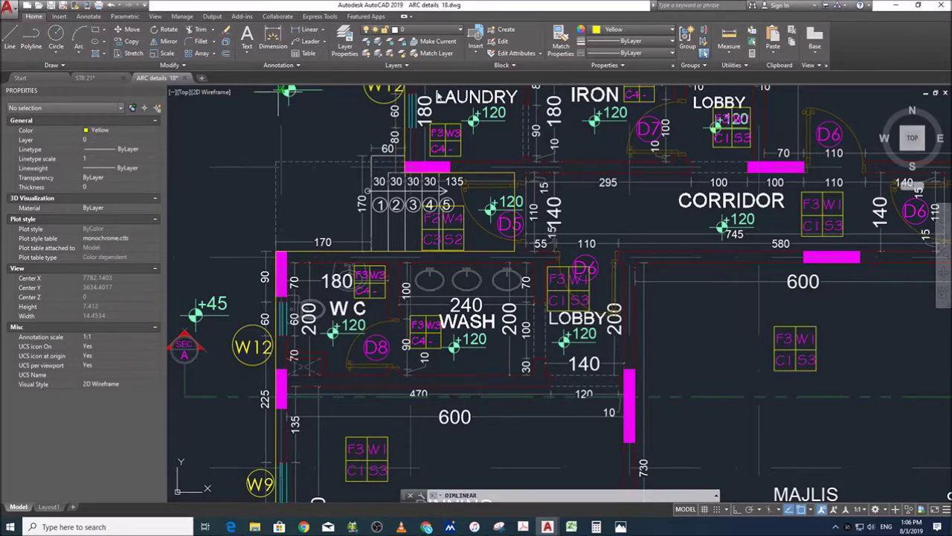
left_click(309, 29)
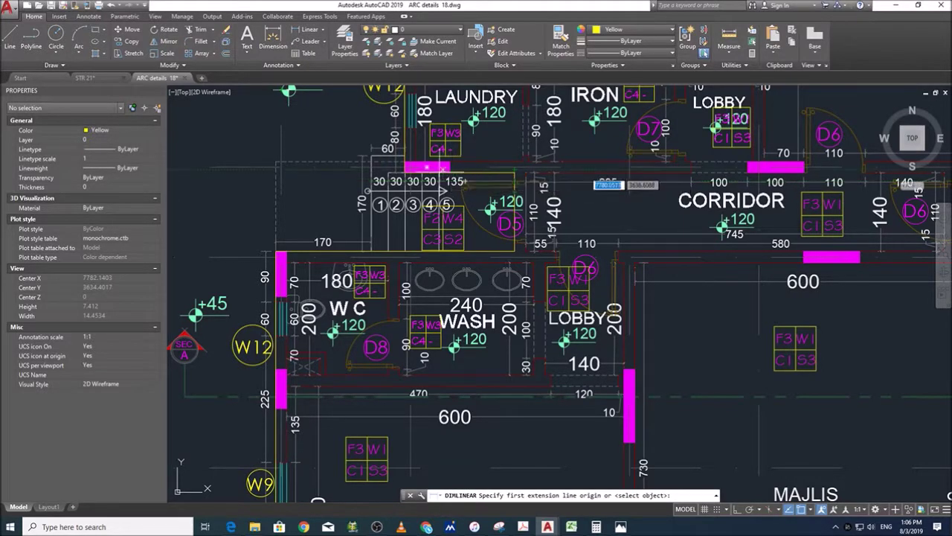
left_click(429, 168)
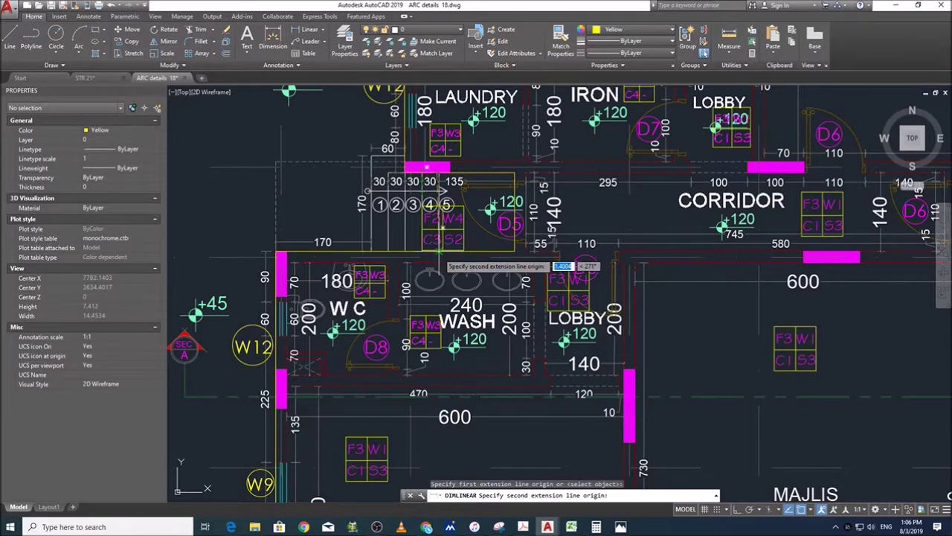
left_click(430, 253)
key("Escape")
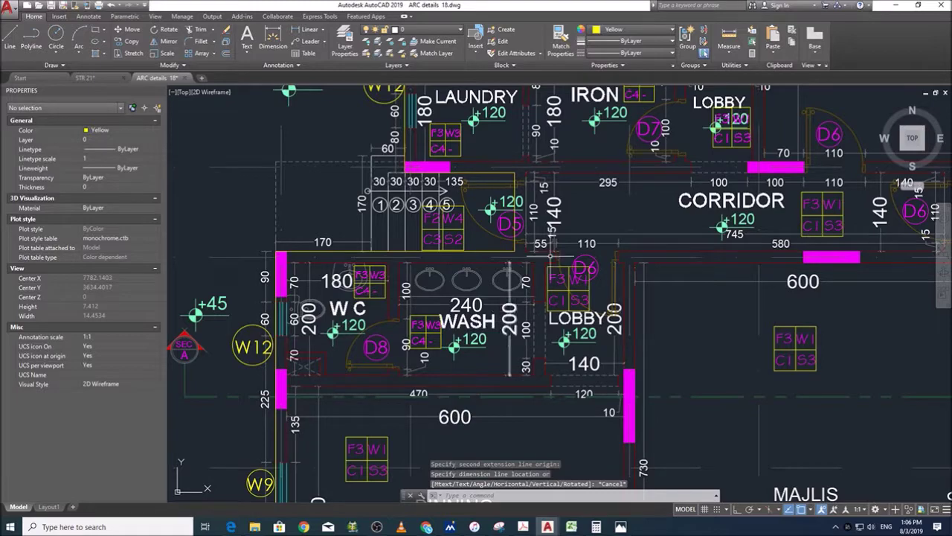
Step: Switch to Excel and review the lengths and step counts in the second and third rows of the staircase concrete table
left_click(571, 526)
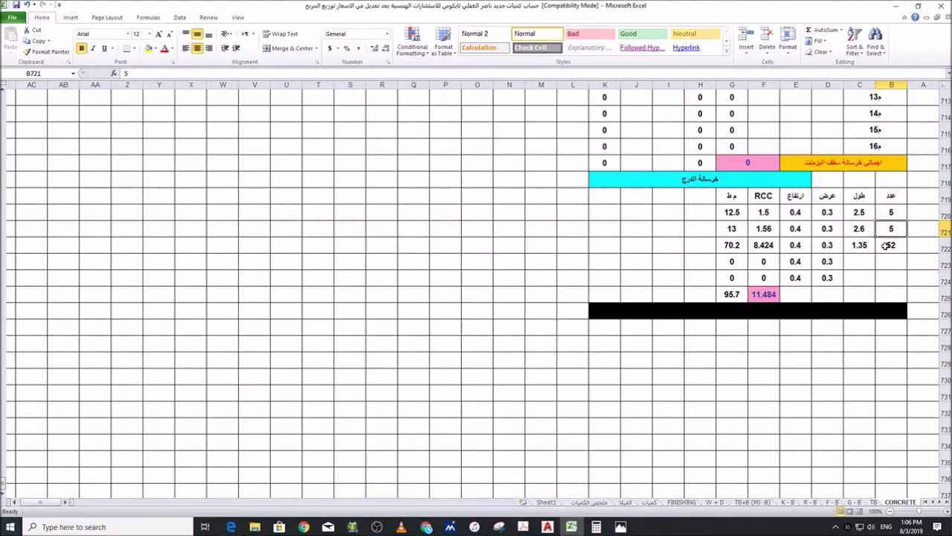
left_click(869, 246)
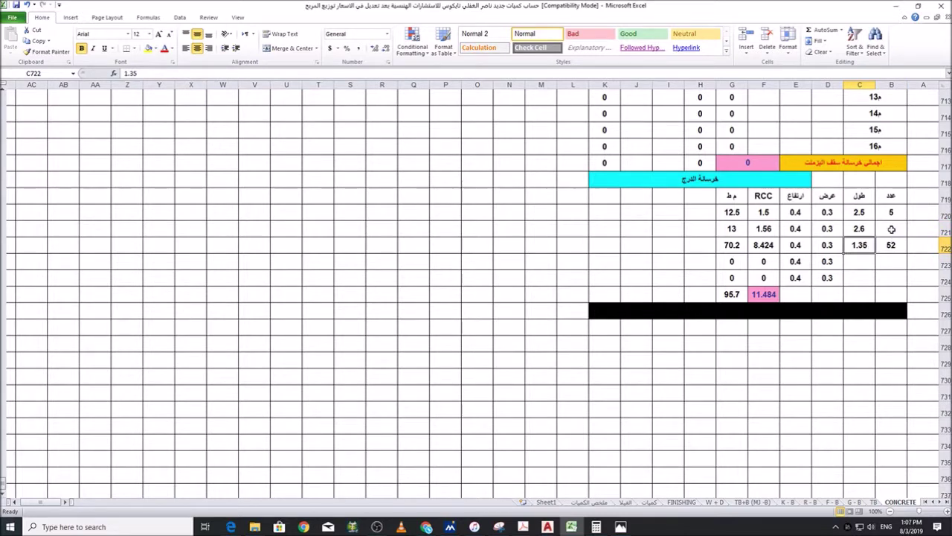
left_click(888, 228)
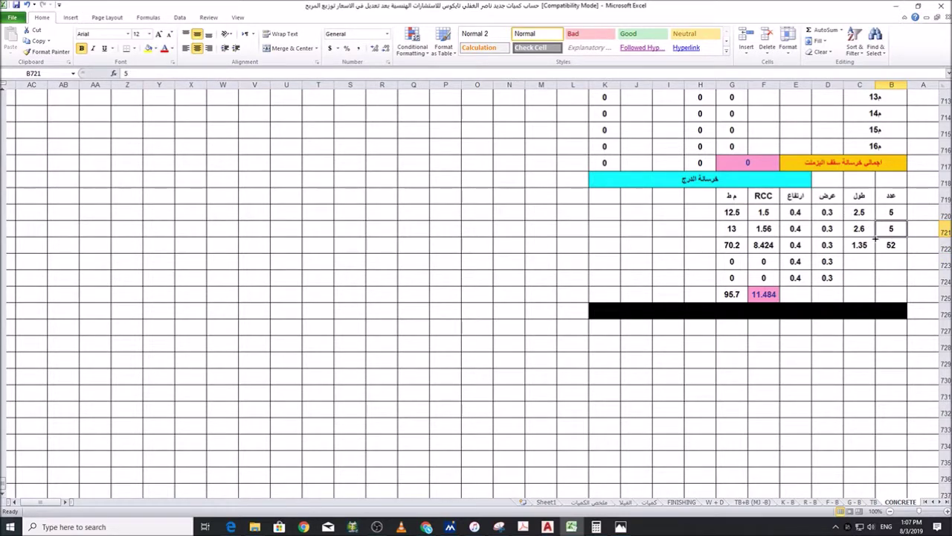
Step: Switch to AutoCAD and examine the numbered steps and flight widths of the ground floor staircase around the lift
left_click(579, 529)
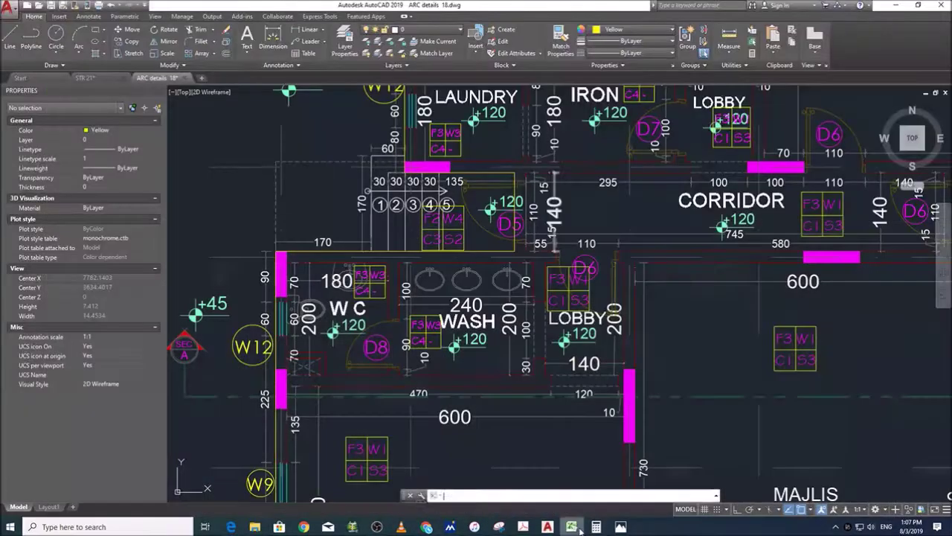
scroll(558, 298, "down", 3)
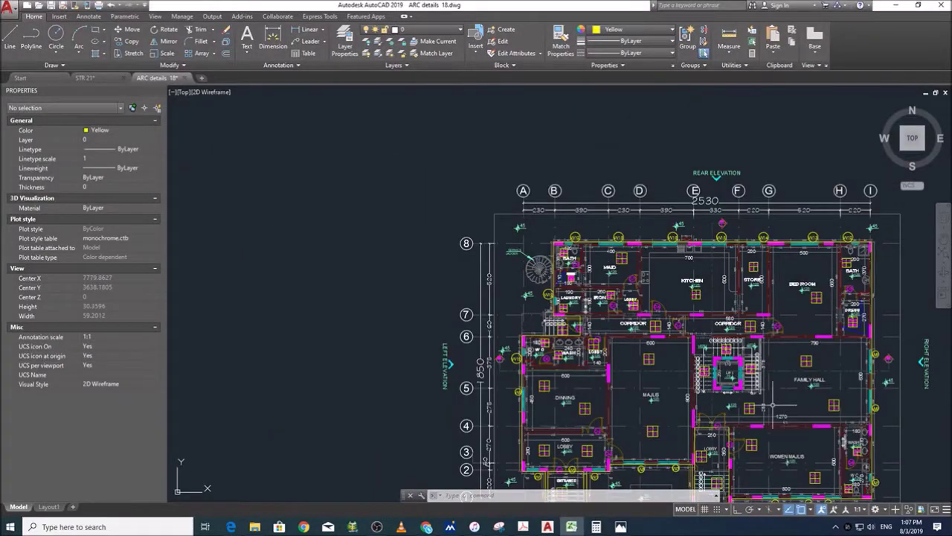
scroll(774, 405, "up", 6)
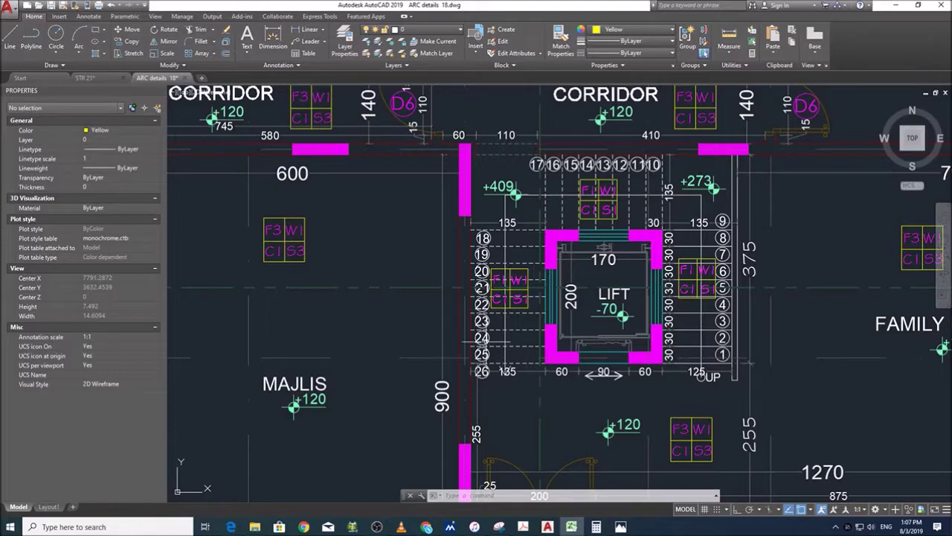
scroll(452, 352, "down", 6)
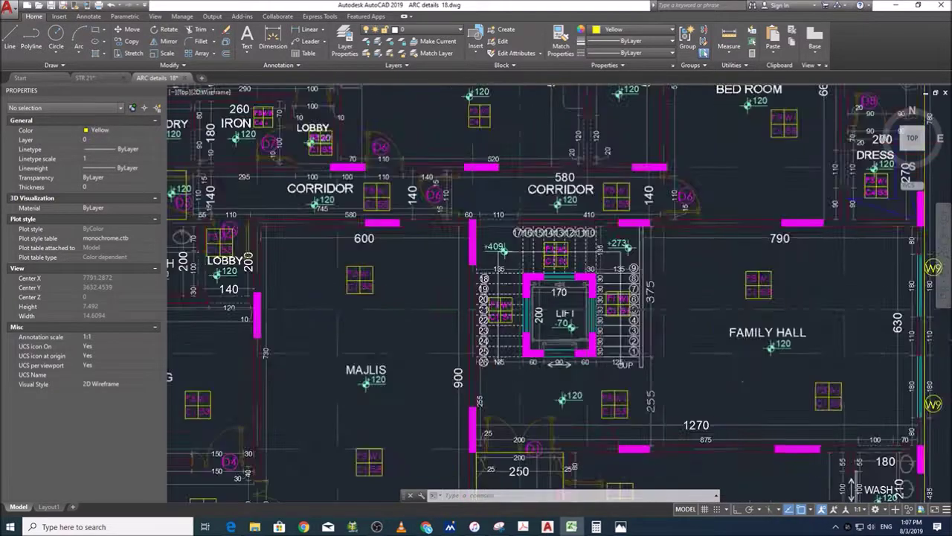
Step: Find the plan at level +1004 and examine its lift staircase's step numbering up to the last step
scroll(524, 325, "down", 4)
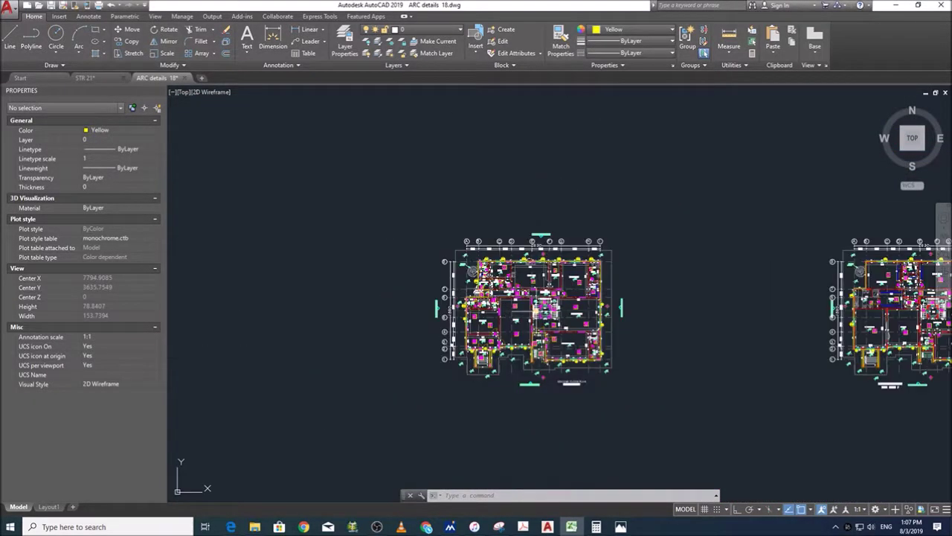
middle_click_drag(815, 346, 317, 330)
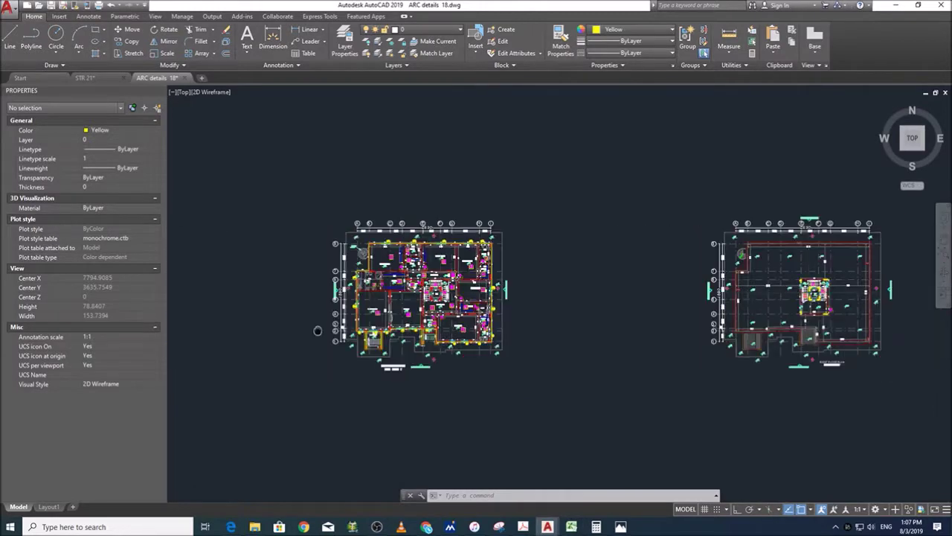
scroll(819, 302, "up", 9)
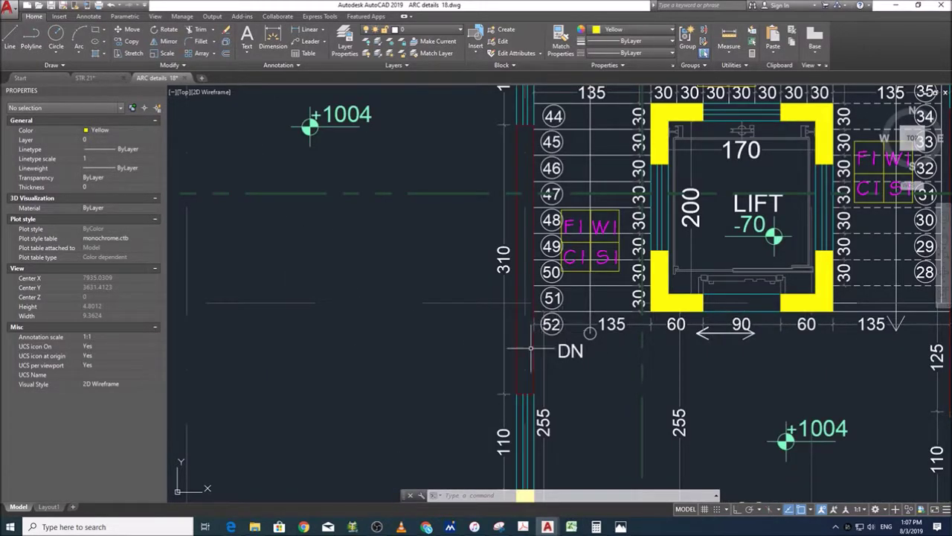
middle_click_drag(568, 283, 563, 286)
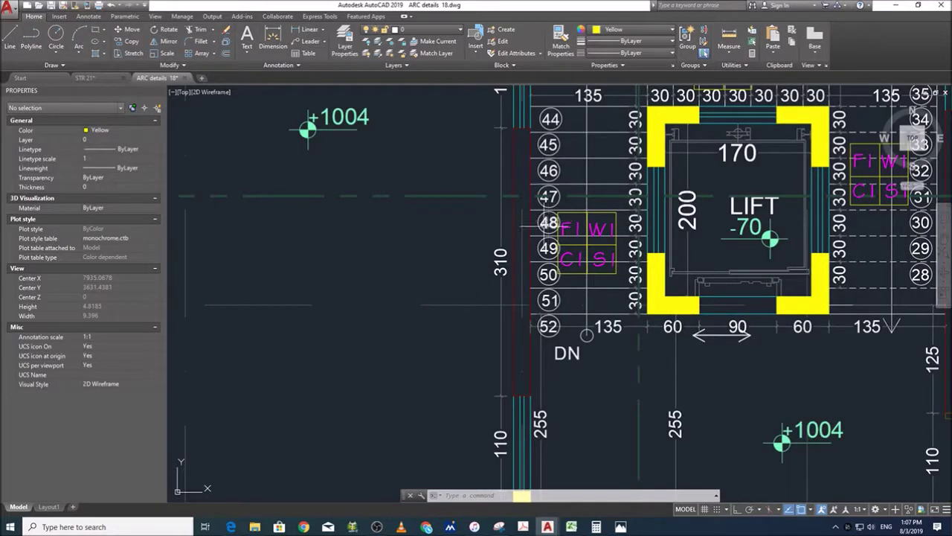
Step: Check the upper lift staircase's flight width beside step 44, and compare it with the length in the Excel staircase table's third row
scroll(691, 316, "down", 2)
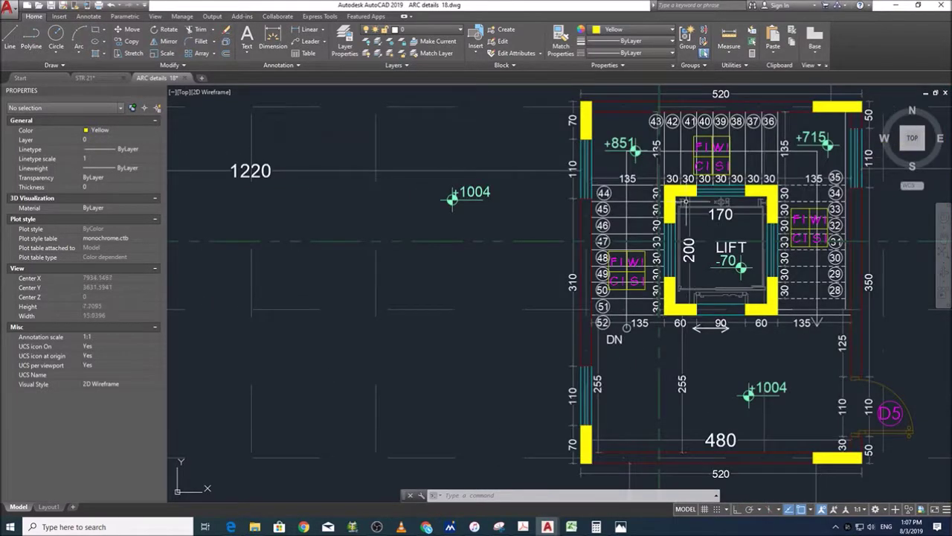
left_click(639, 191)
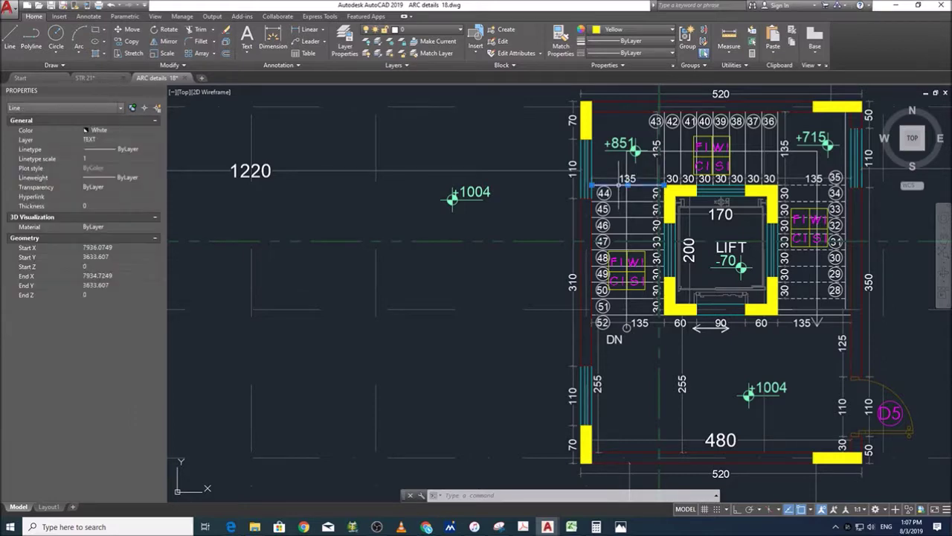
key("Escape")
left_click(571, 527)
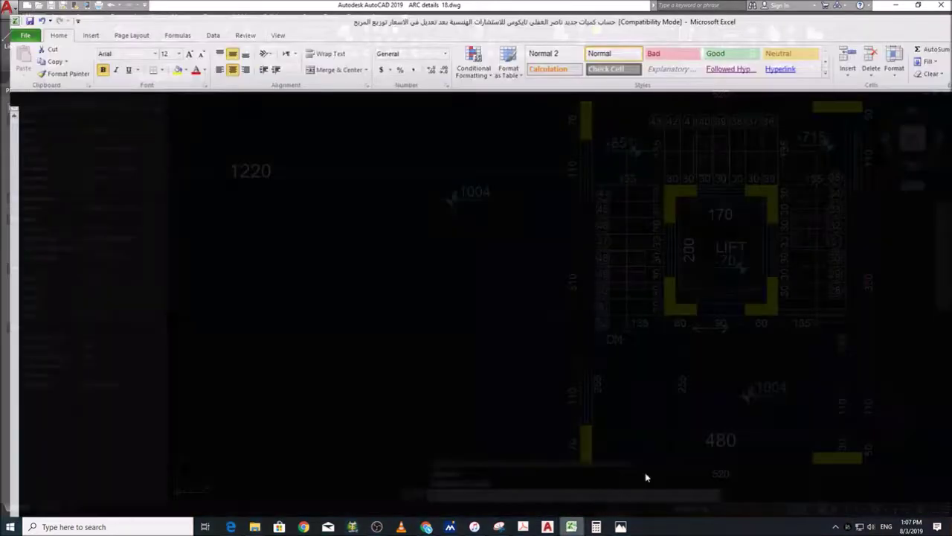
left_click(861, 244)
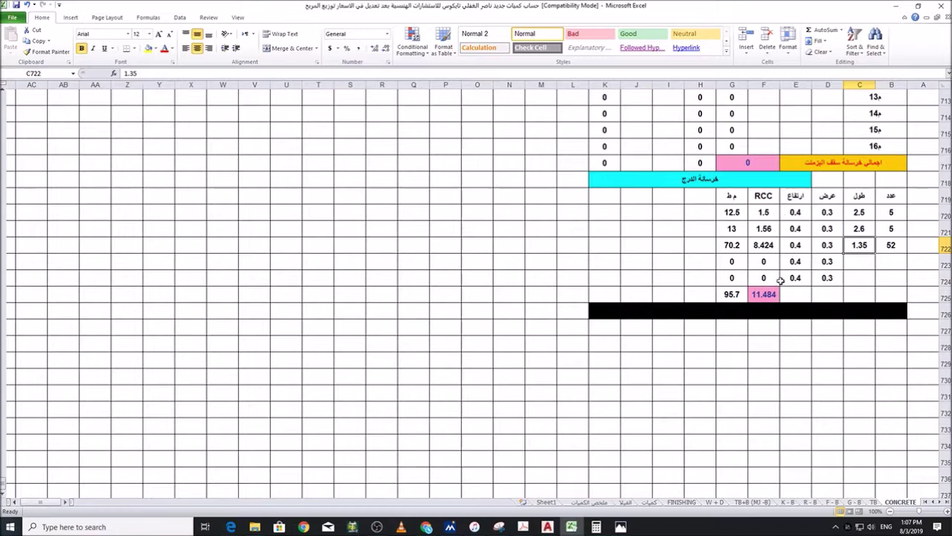
Step: Switch to the STR 21 drawing in AutoCAD and examine the staircase section details from +399 to +552 level
left_click(546, 527)
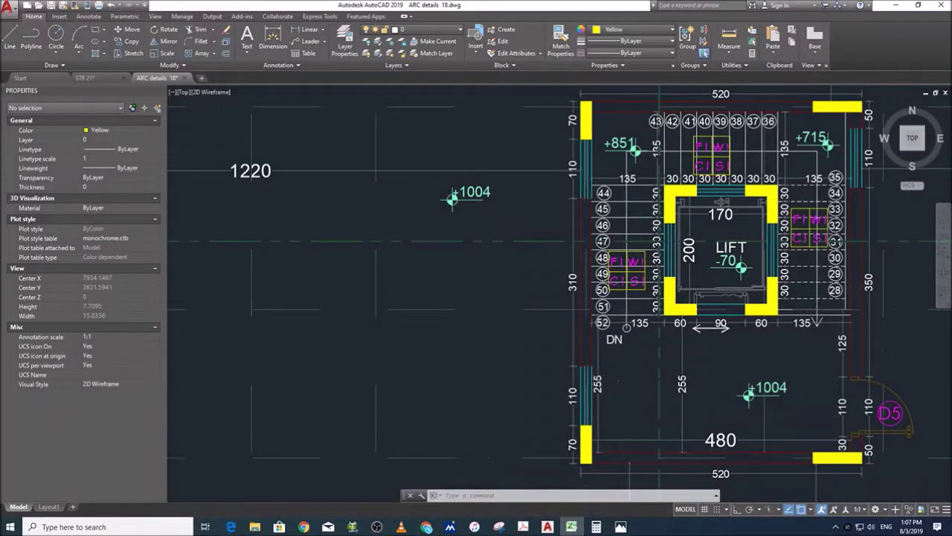
scroll(574, 330, "down", 3)
mouse_move(547, 526)
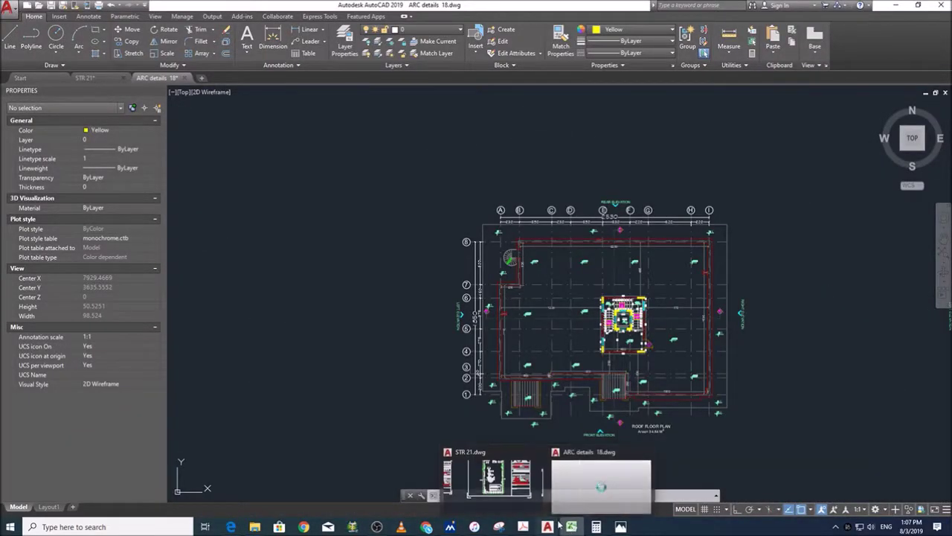
left_click(532, 497)
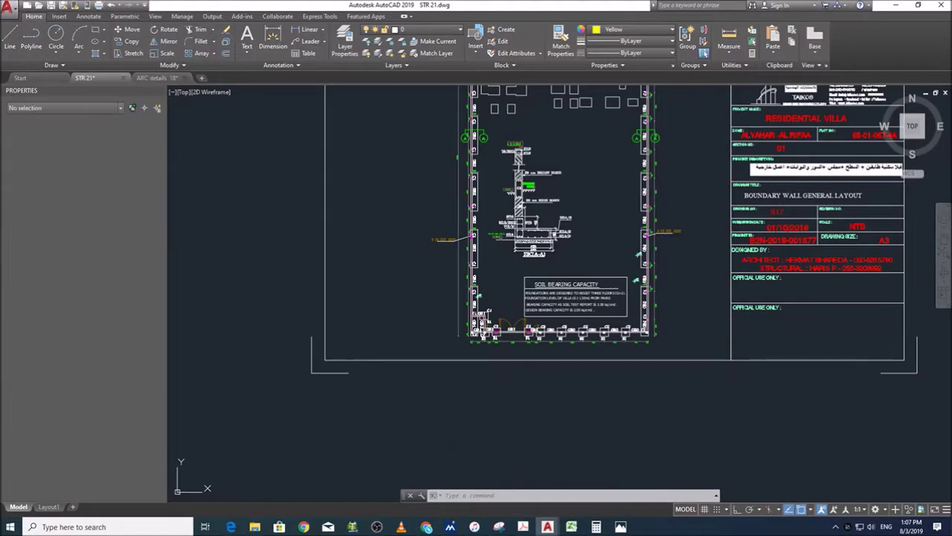
scroll(584, 279, "down", 6)
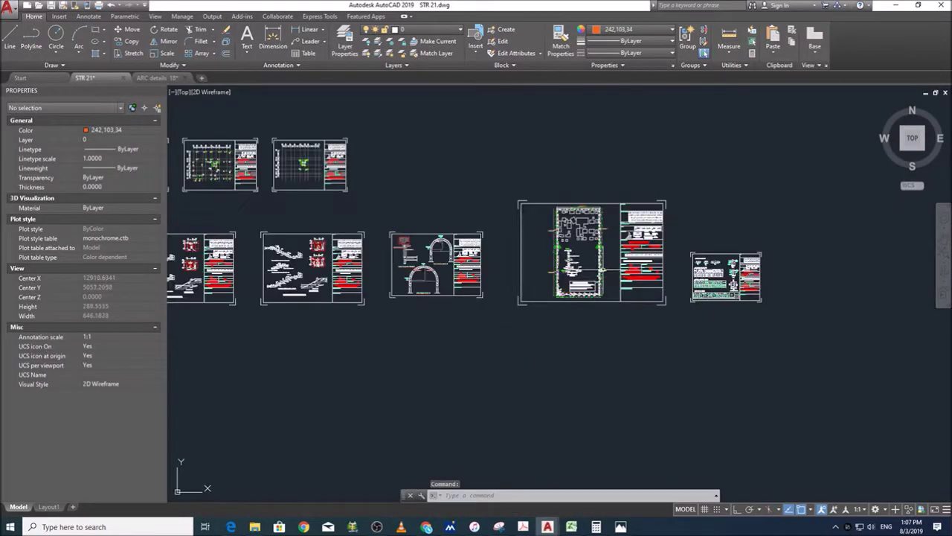
scroll(639, 269, "down", 4)
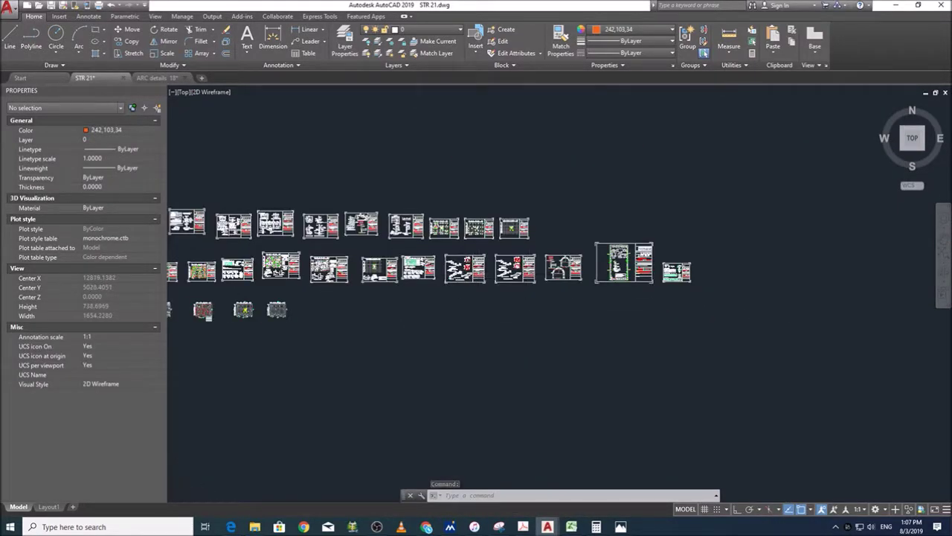
scroll(460, 272, "up", 8)
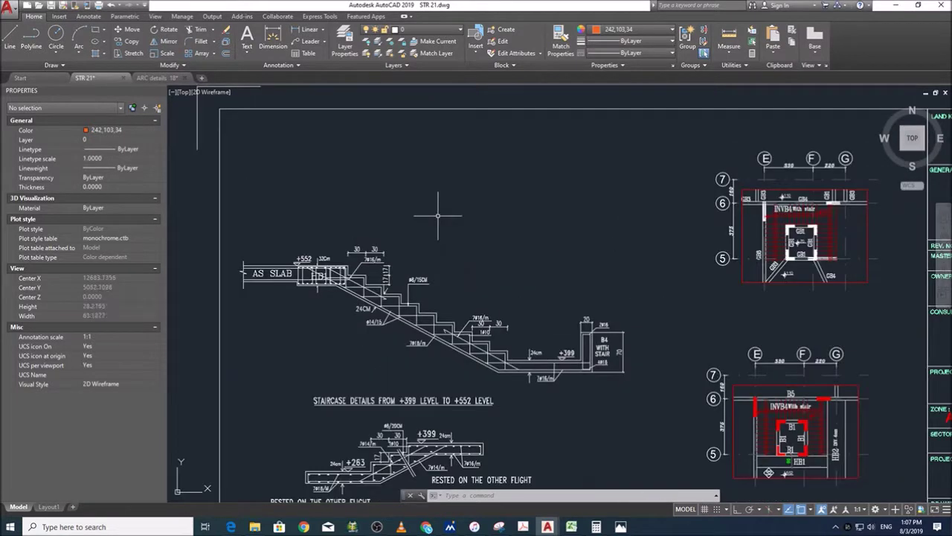
middle_click_drag(483, 283, 627, 176)
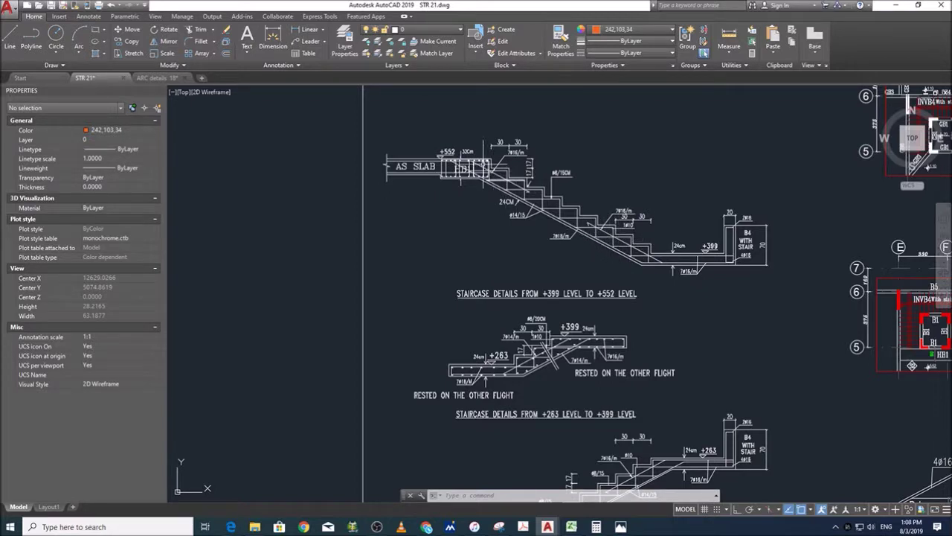
scroll(627, 254, "up", 2)
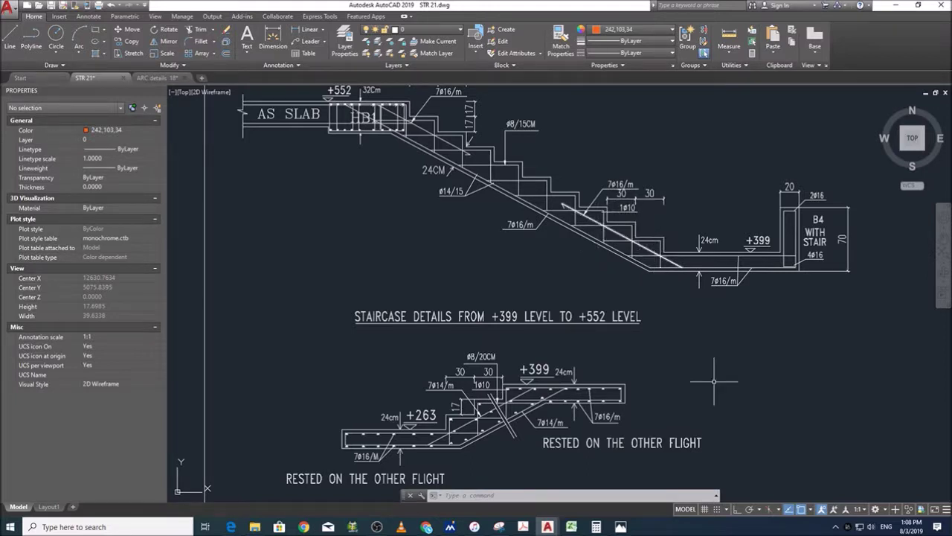
Step: Switch to Excel and review the count, length, width and height in the first row of the staircase concrete table
left_click(573, 526)
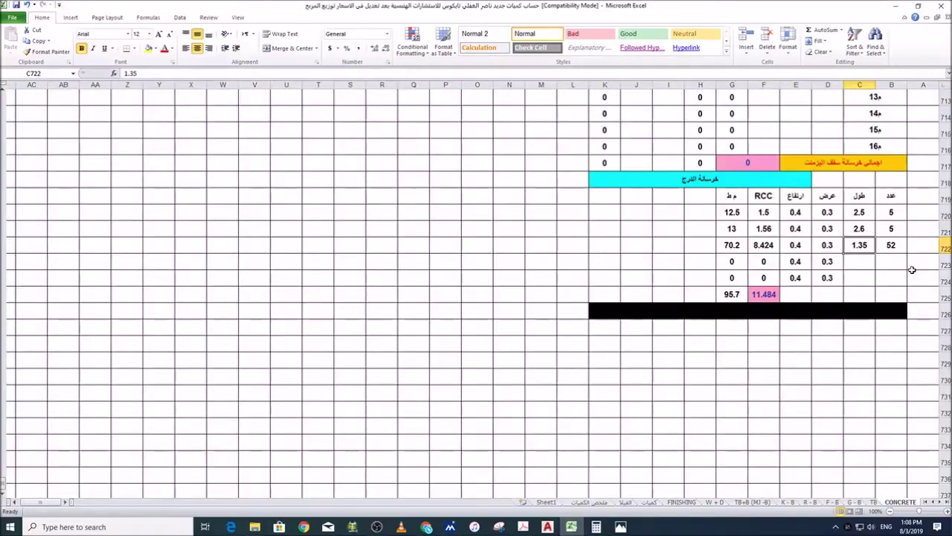
left_click(815, 217)
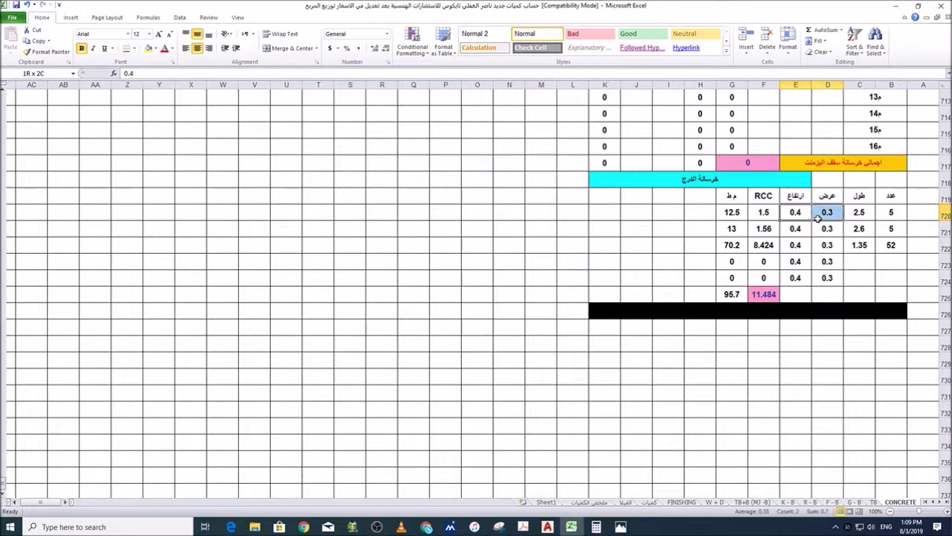
left_click(871, 214)
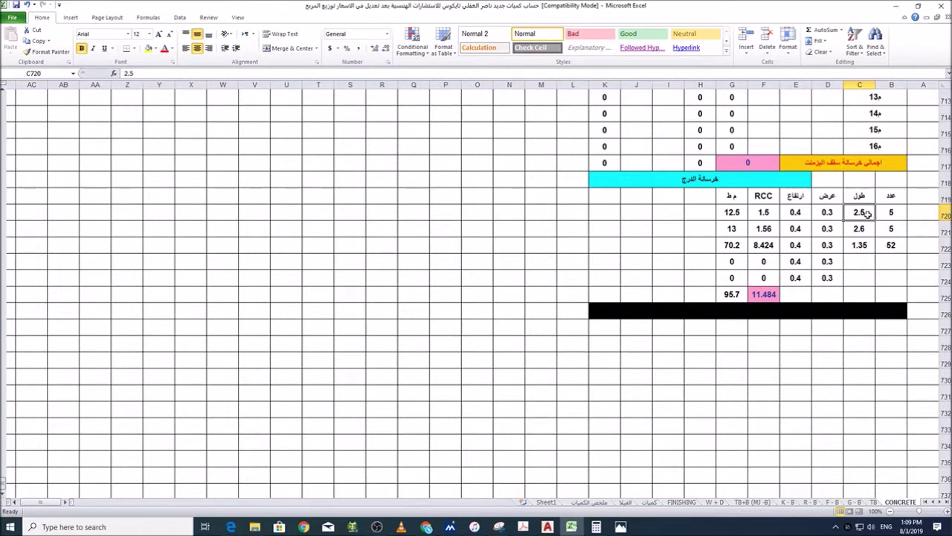
left_click(889, 213)
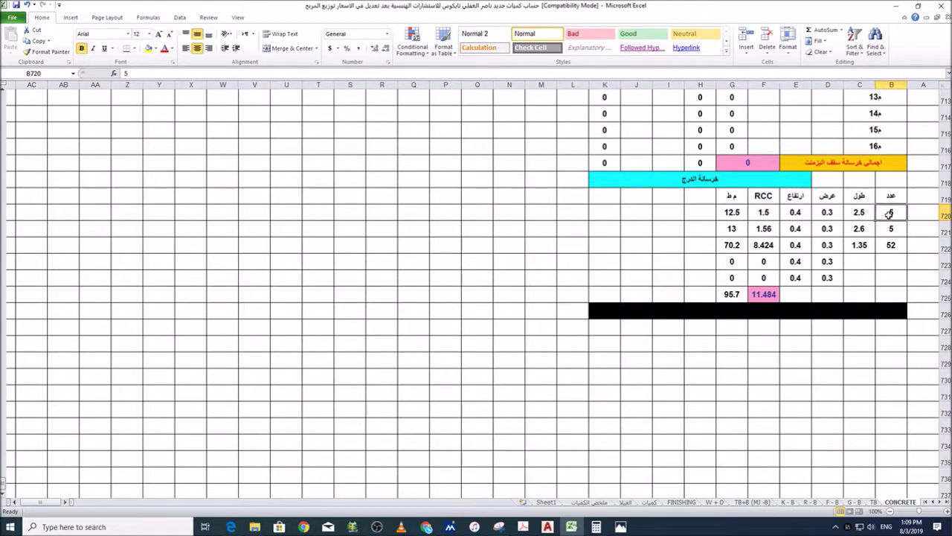
left_click(796, 214)
left_click(820, 215)
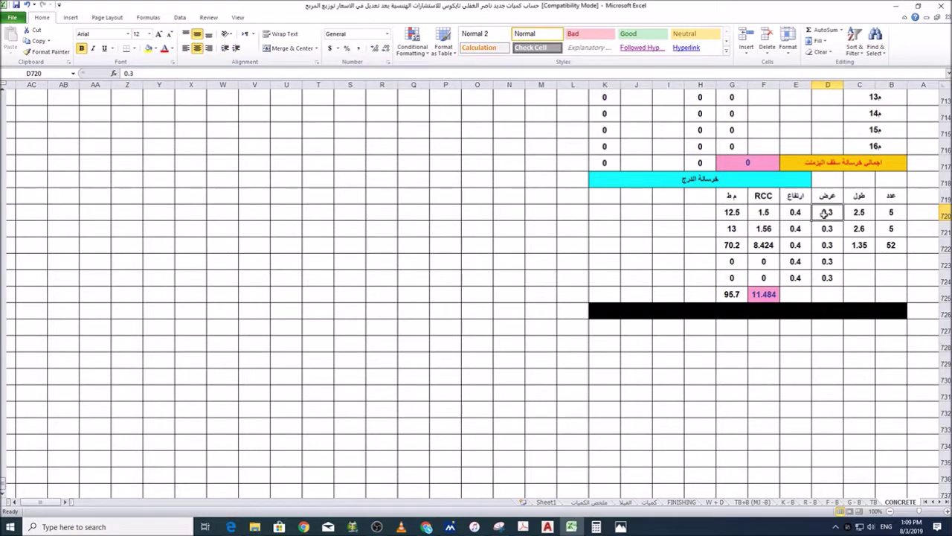
left_click(799, 215)
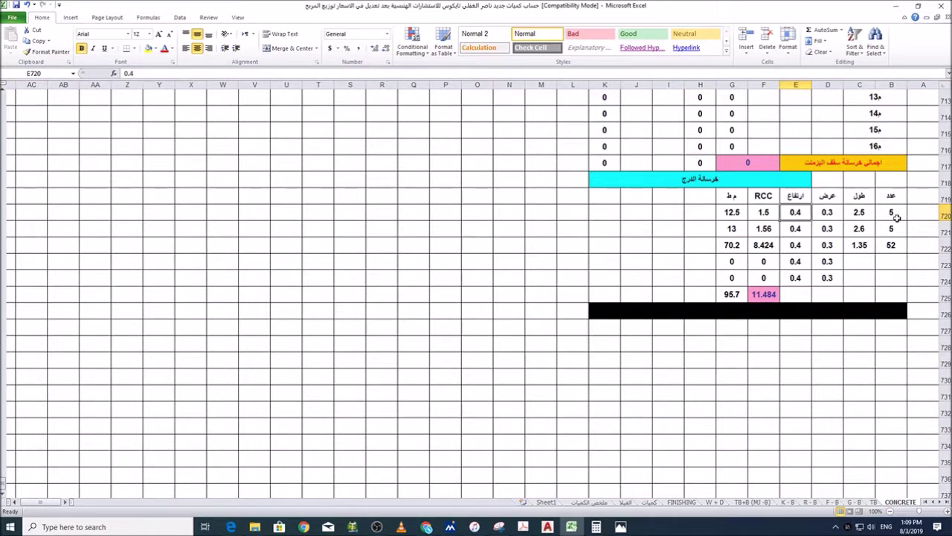
Step: Check the first staircase row's RCC formula against its input cells, and inspect the RCC column's sum formula
left_click(766, 215)
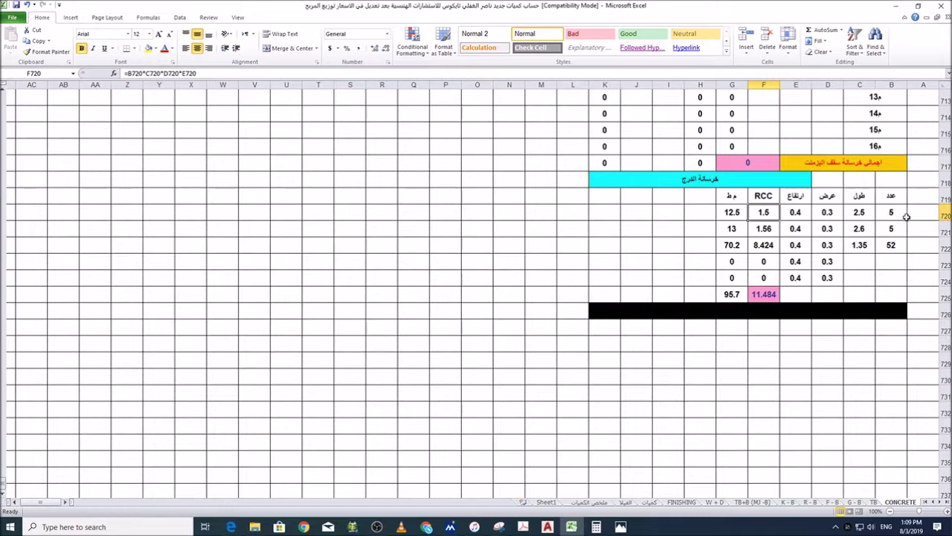
left_click(880, 213)
left_click(868, 214)
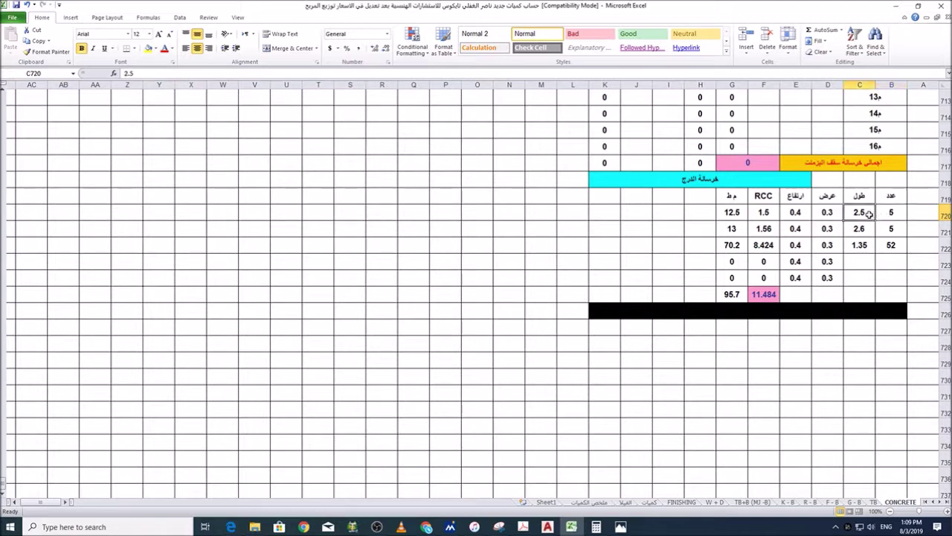
left_click(836, 216)
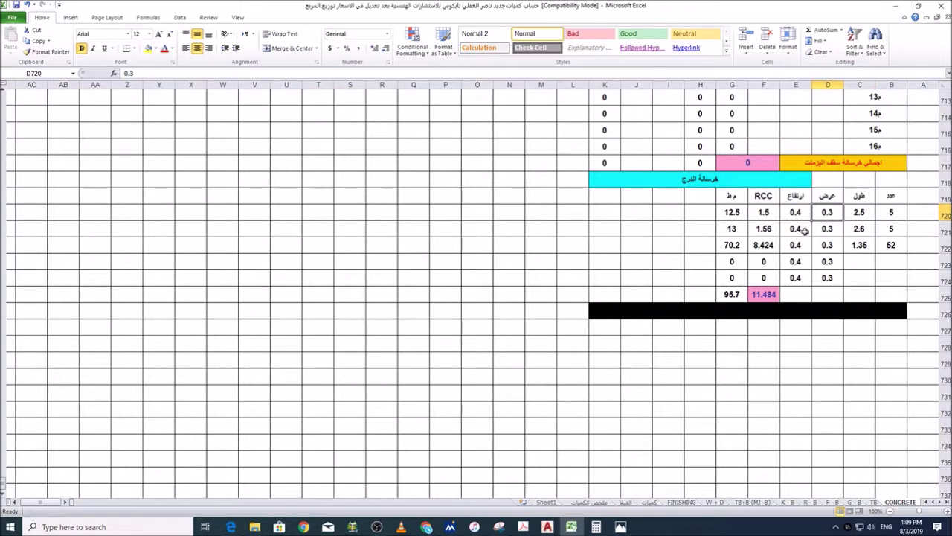
left_click(770, 214)
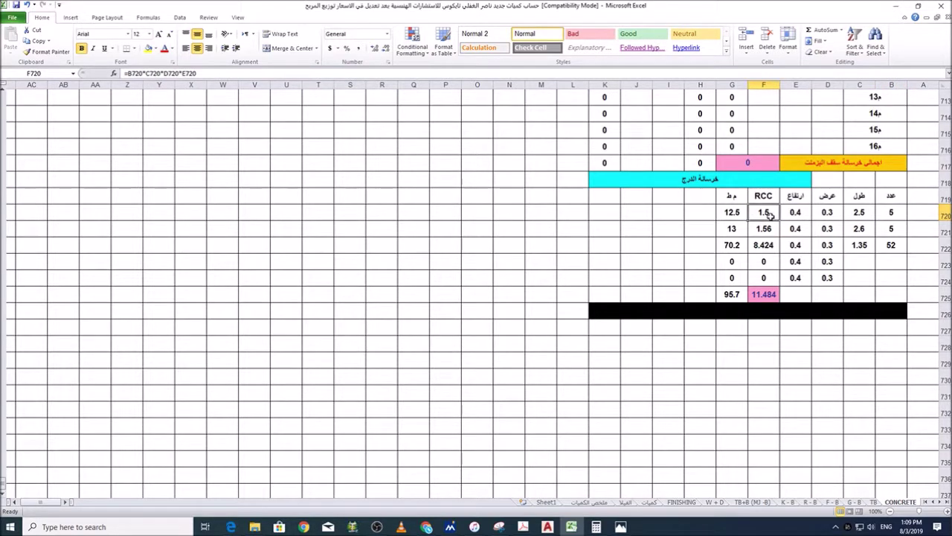
left_click(774, 294)
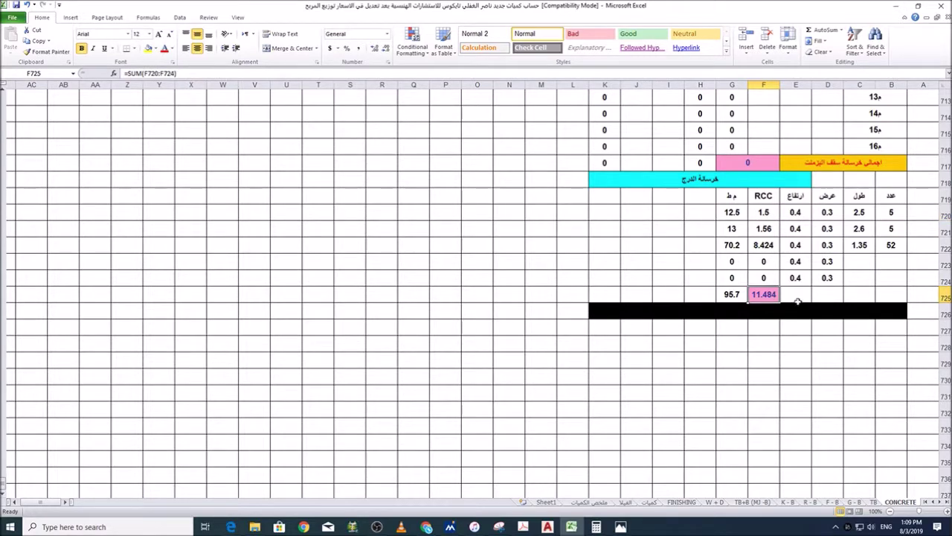
Step: Look through the basement tables for tie beams, columns and beams above the staircase concrete table
scroll(861, 397, "up", 3)
scroll(861, 397, "up", 18)
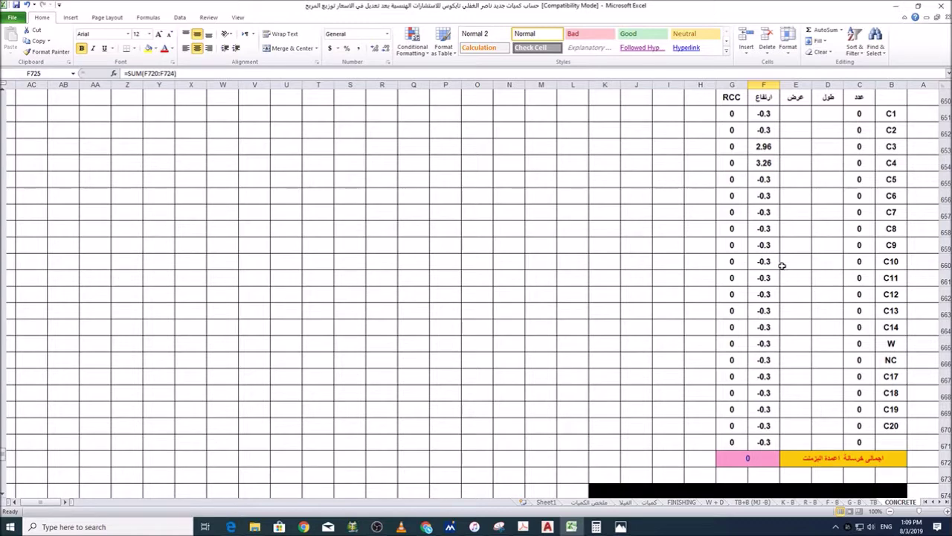
scroll(782, 266, "up", 20)
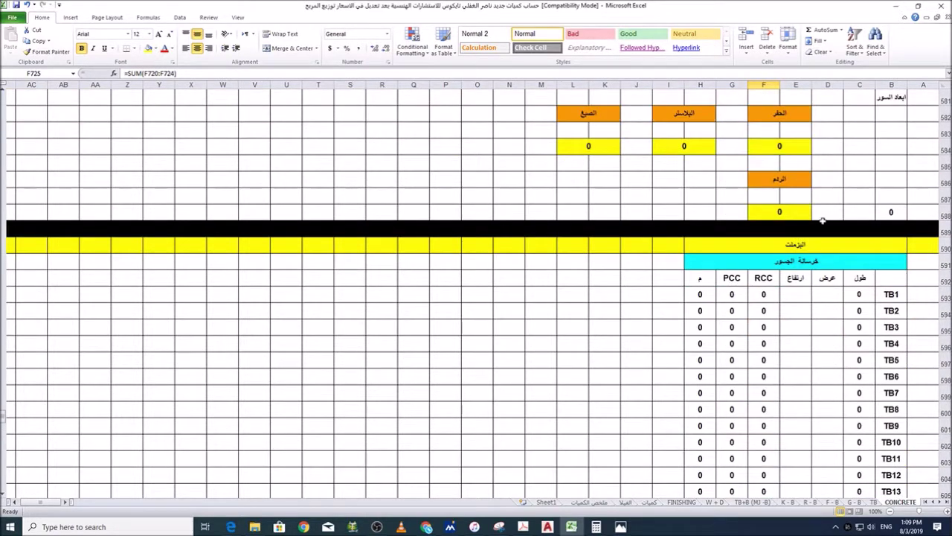
scroll(816, 244, "down", 3)
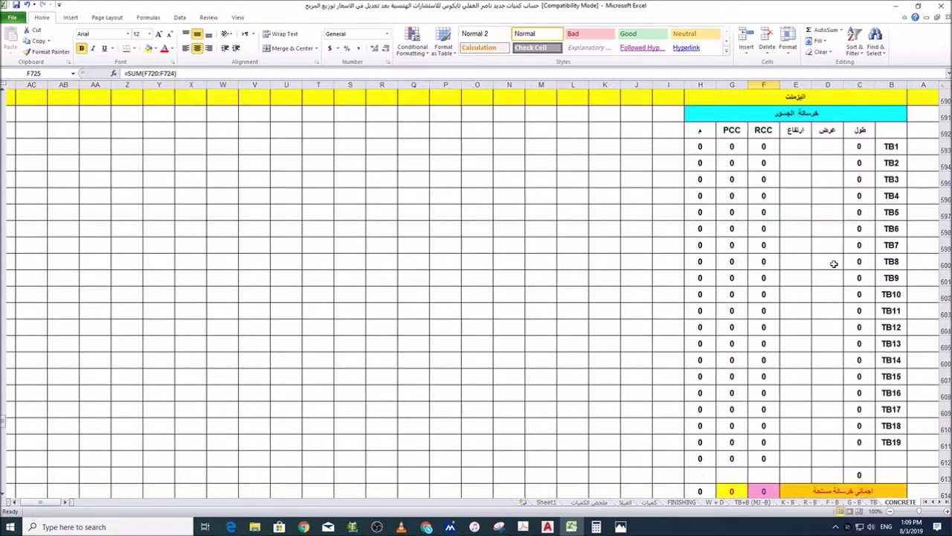
scroll(833, 261, "down", 10)
scroll(845, 302, "down", 15)
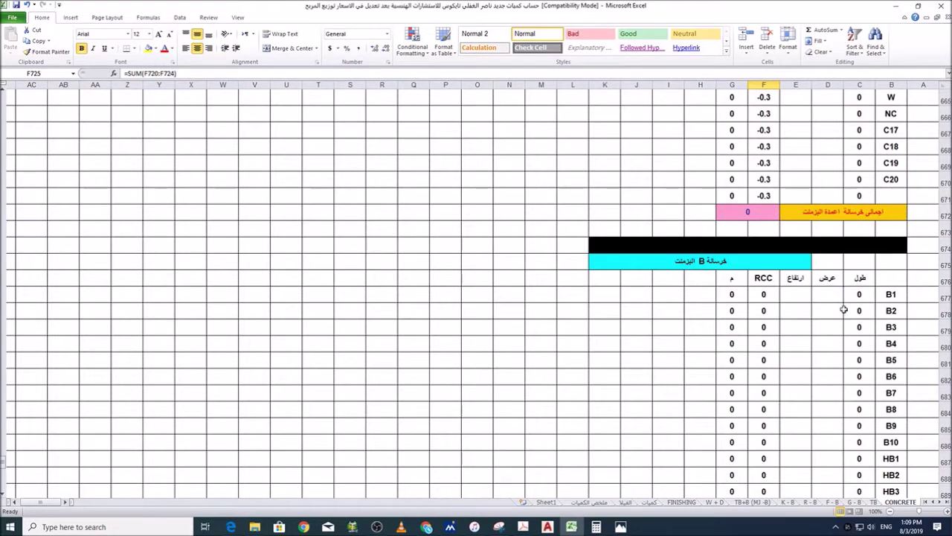
scroll(840, 313, "down", 6)
Step: Review the boundary wall, majlis and kitchen concrete sections further up the CONCRETE sheet
scroll(844, 313, "up", 20)
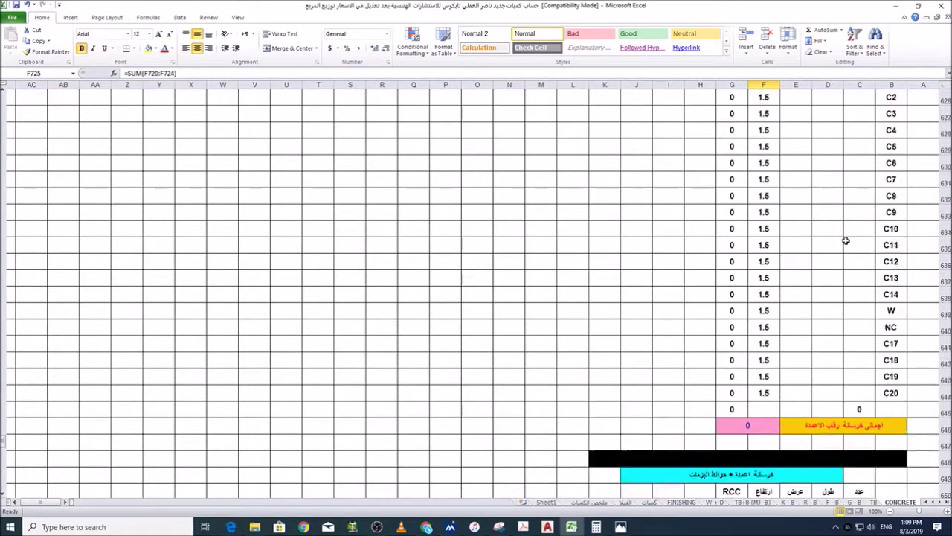
scroll(855, 223, "up", 9)
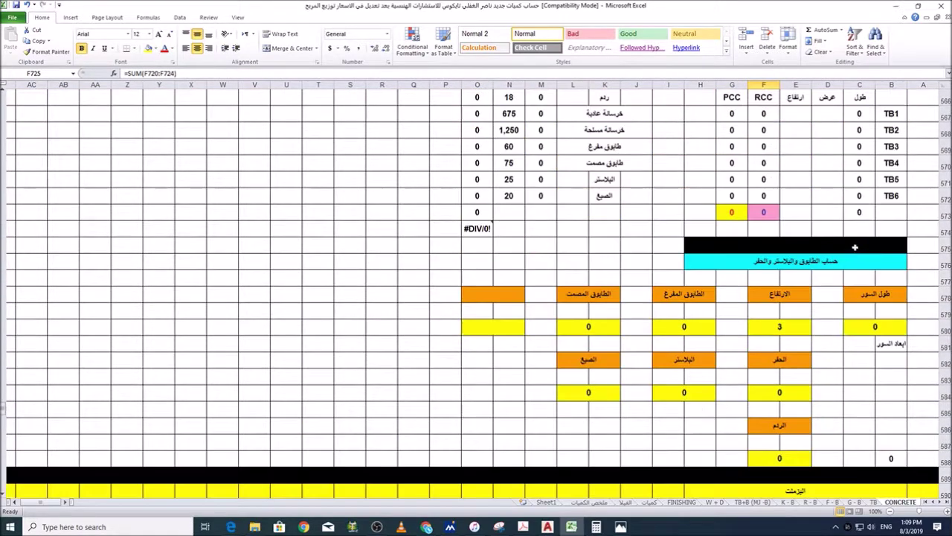
scroll(840, 223, "up", 16)
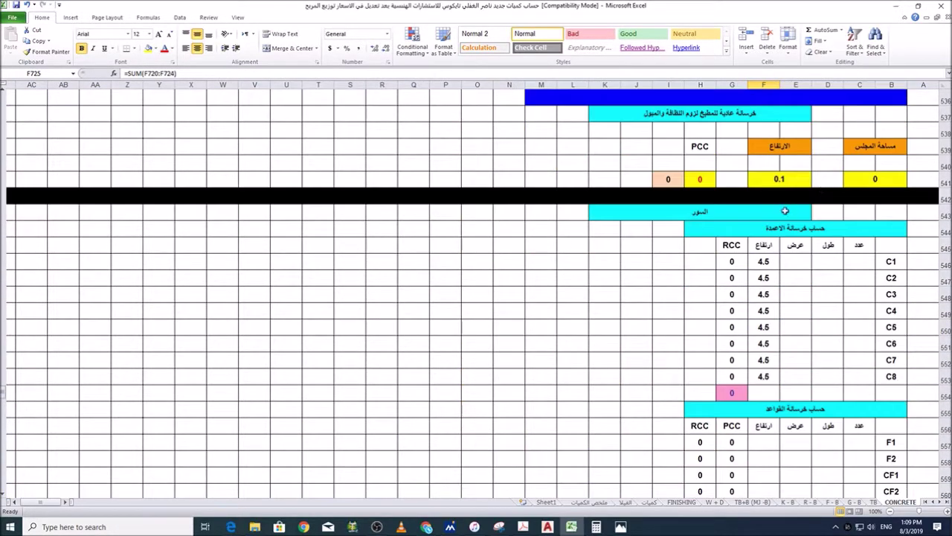
scroll(821, 209, "up", 16)
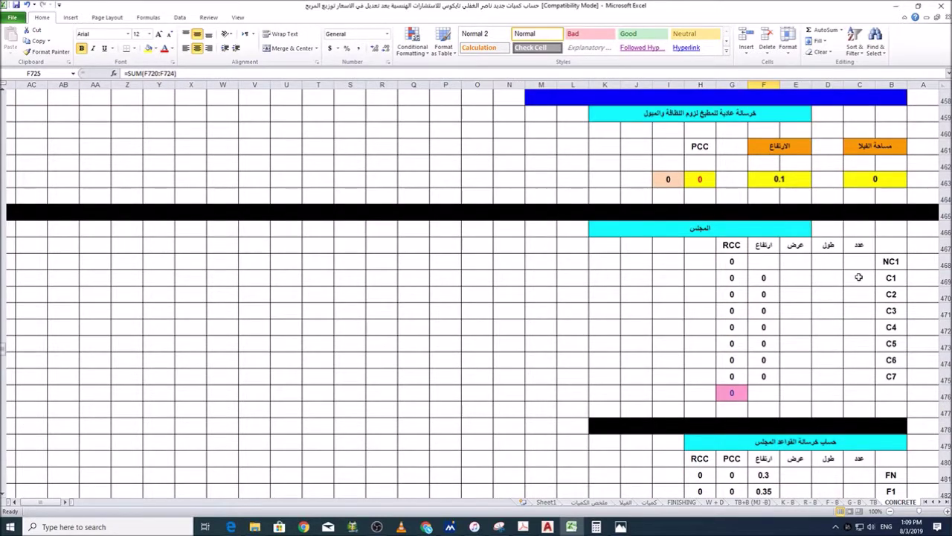
scroll(855, 276, "down", 3)
scroll(858, 223, "down", 8)
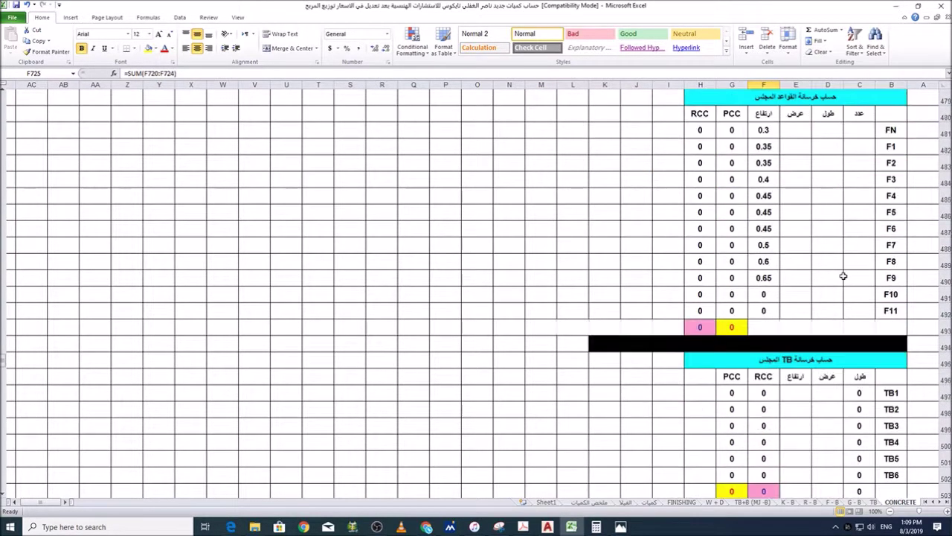
scroll(875, 298, "down", 7)
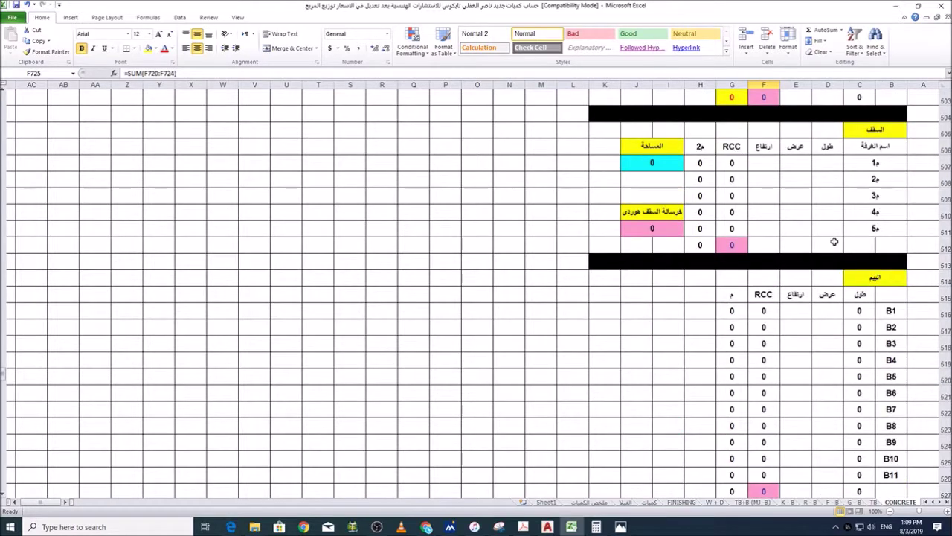
scroll(833, 313, "up", 20)
scroll(813, 245, "down", 20)
scroll(815, 212, "up", 20)
scroll(816, 192, "up", 20)
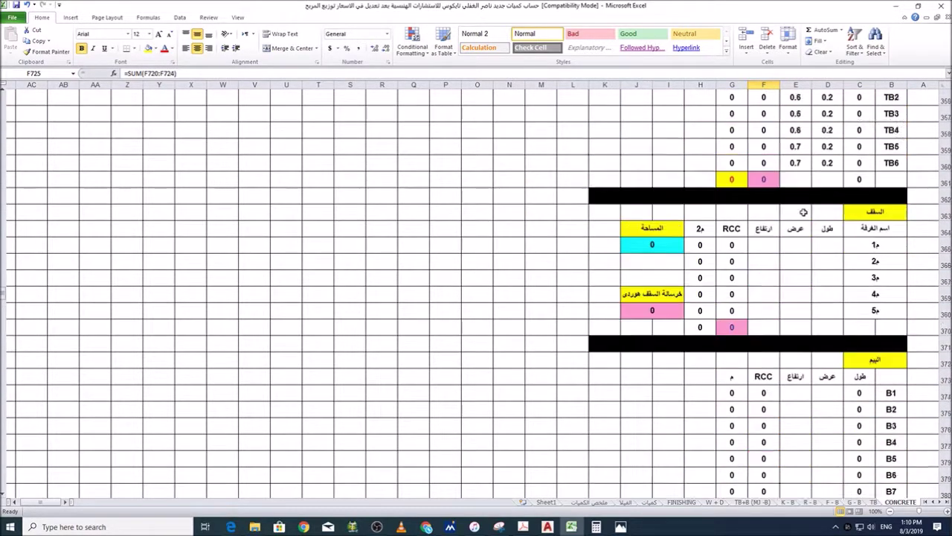
scroll(816, 232, "up", 1)
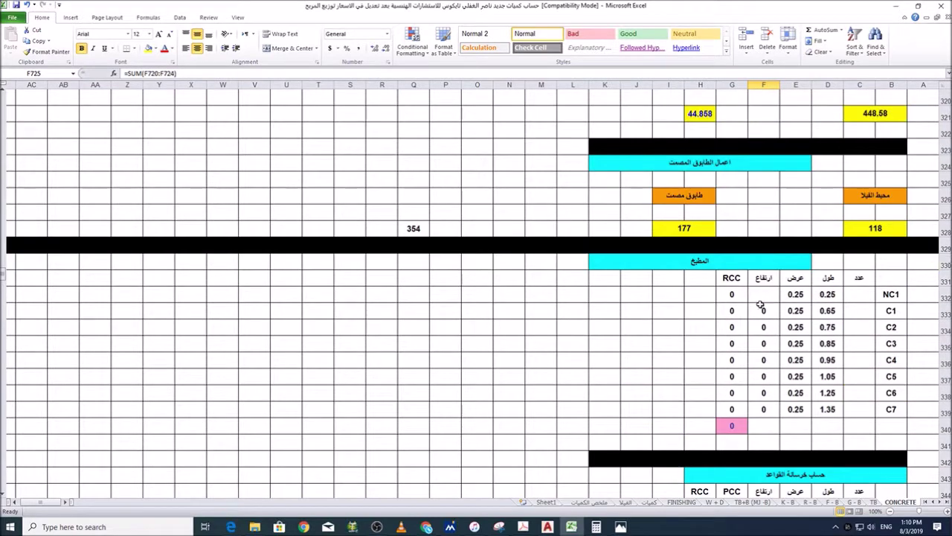
Step: Look through the kitchen column, footing, tie beam, roof slab and beam tables on the CONCRETE sheet
scroll(818, 305, "down", 6)
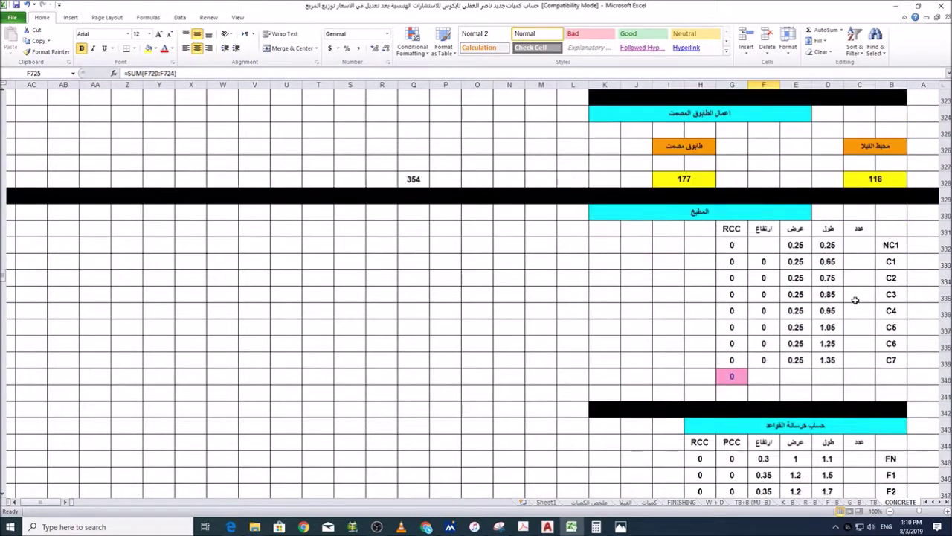
scroll(854, 387, "down", 1)
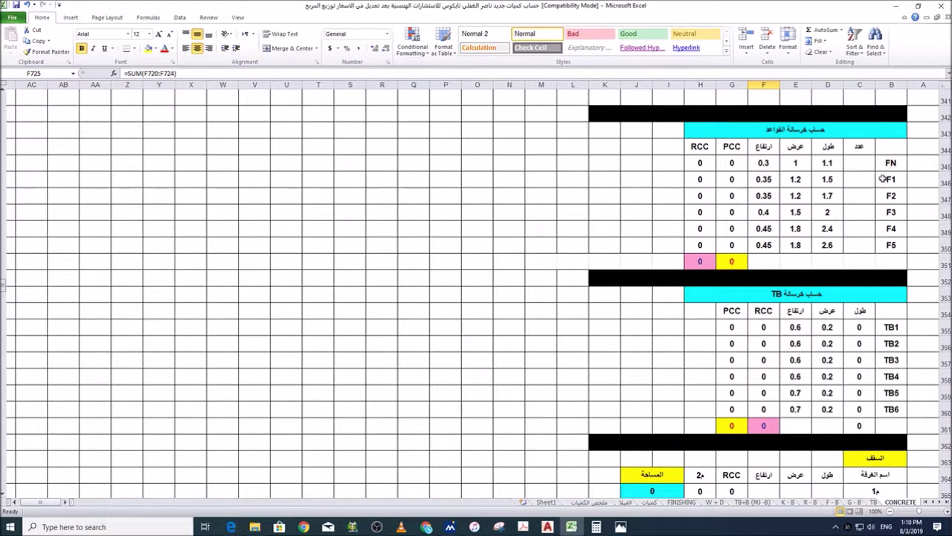
scroll(871, 383, "down", 6)
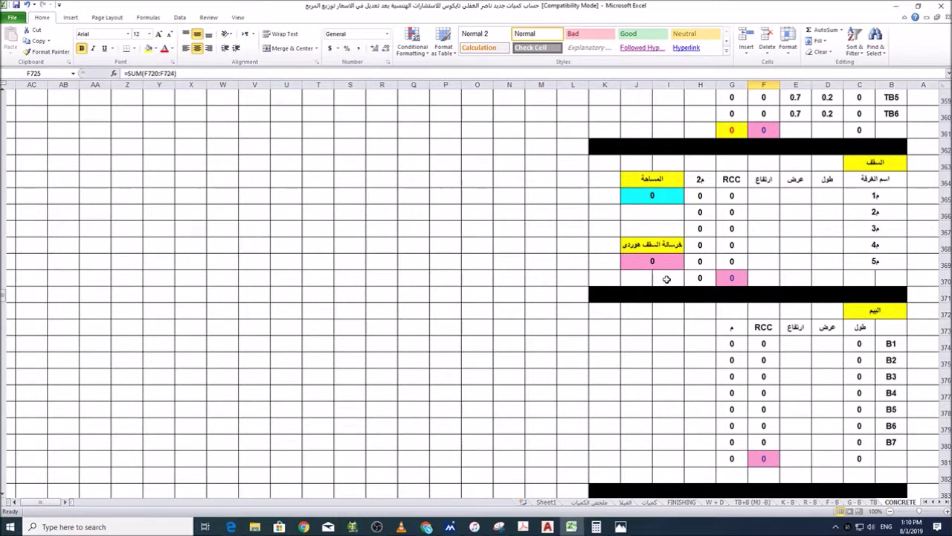
Step: On the كميات sheet, inspect the quantity formulas for reinforced concrete, plain concrete and mesh-reinforced floor concrete
left_click(648, 503)
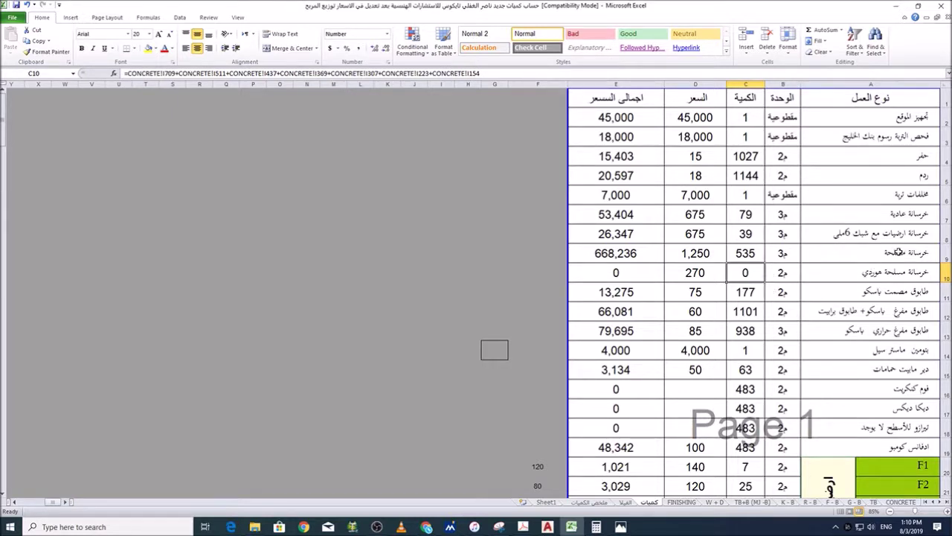
left_click(744, 254)
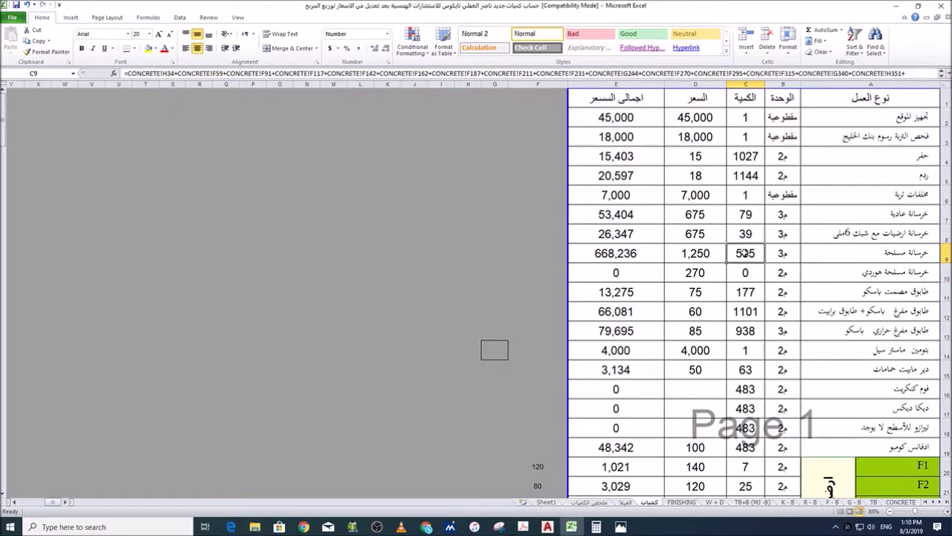
left_click(748, 215)
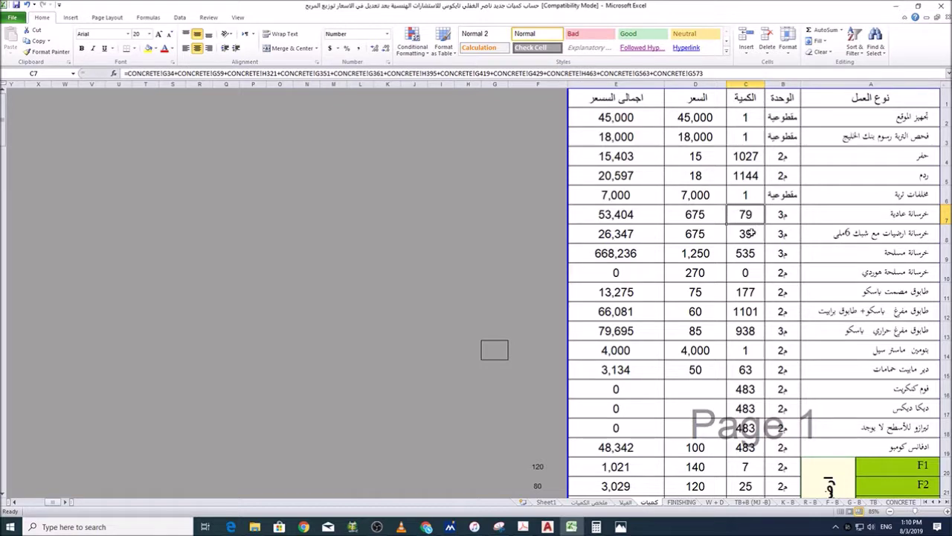
left_click(747, 234)
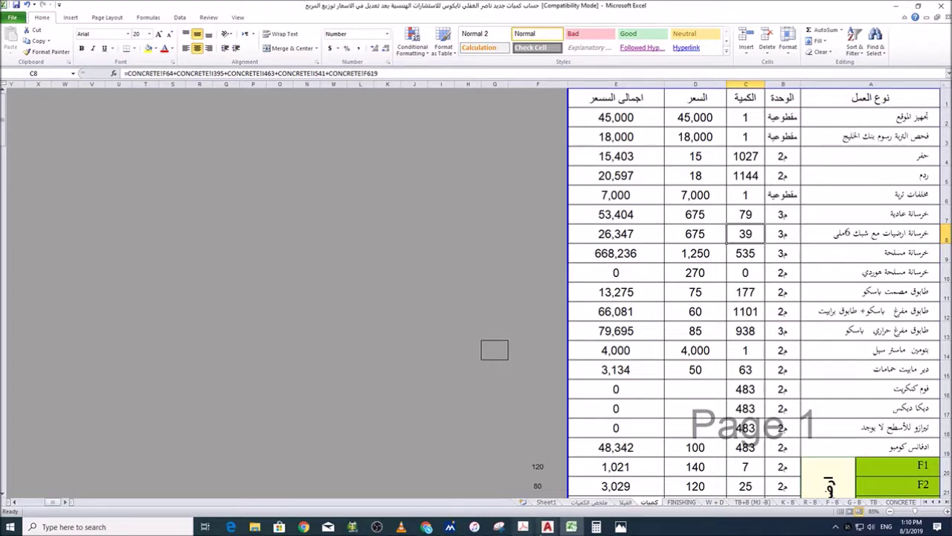
Step: Switch to the STR 21.dwg drawing in AutoCAD and find the ground beam layout sheet
mouse_move(548, 526)
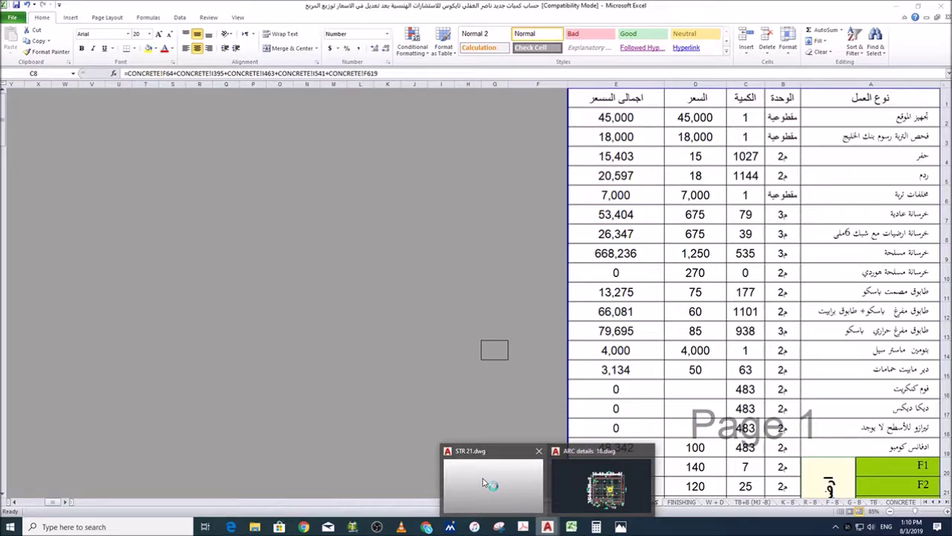
left_click(521, 483)
scroll(729, 230, "down", 8)
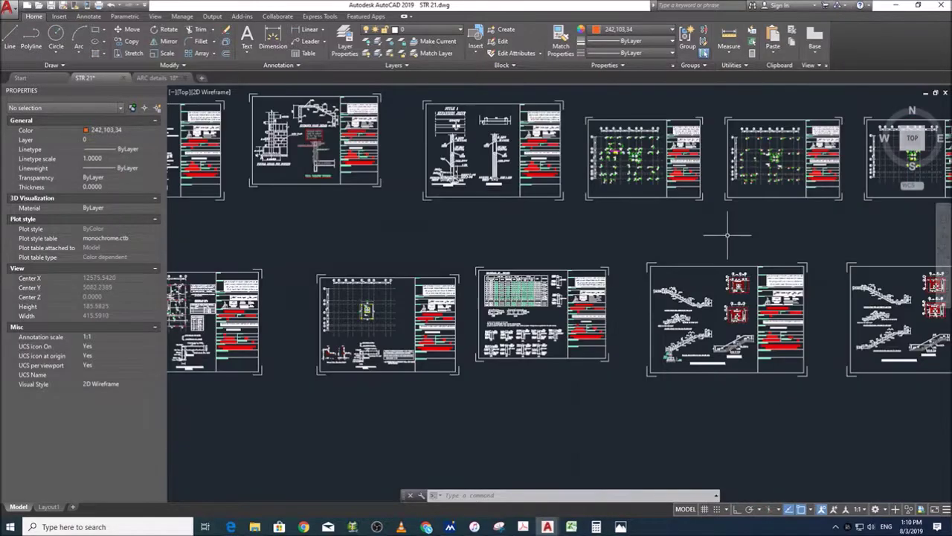
scroll(729, 230, "down", 2)
scroll(512, 316, "down", 4)
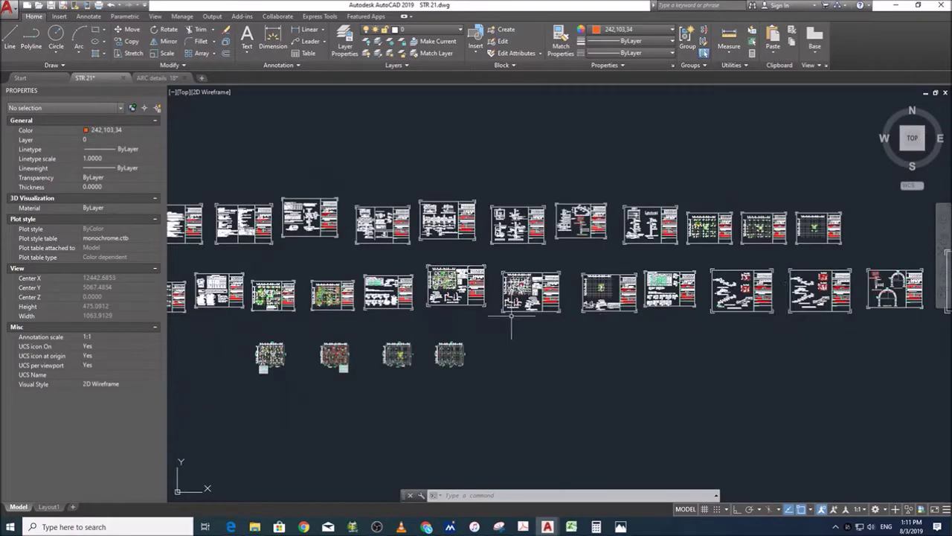
scroll(651, 209, "up", 8)
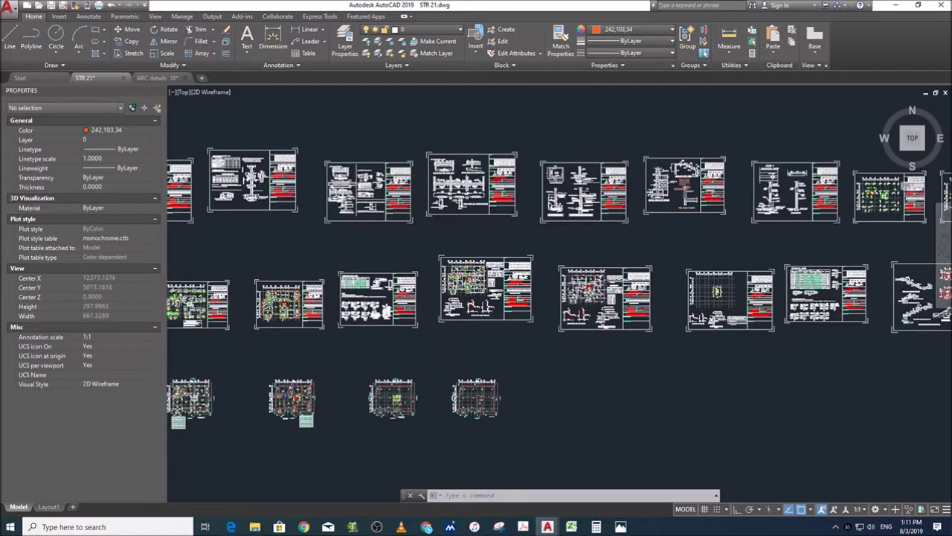
scroll(498, 282, "down", 5)
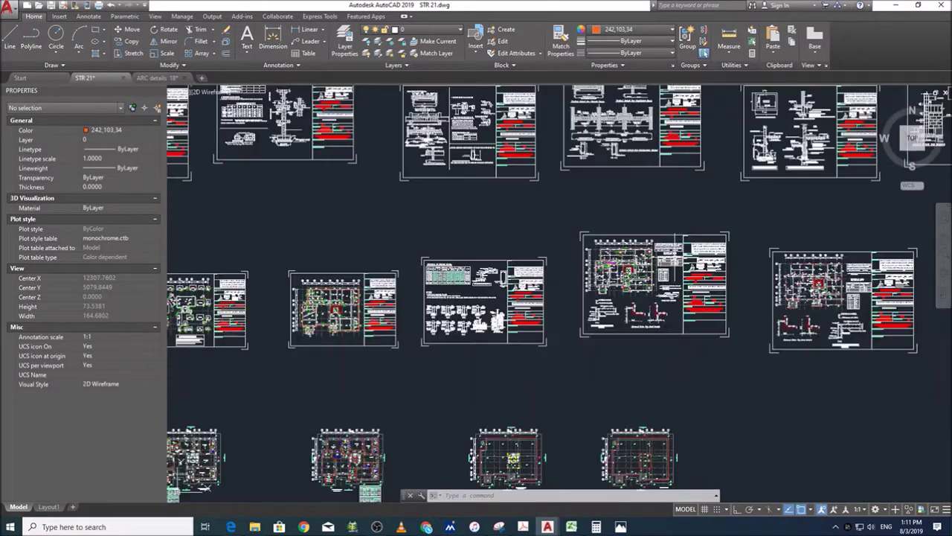
scroll(301, 326, "up", 2)
scroll(312, 312, "up", 10)
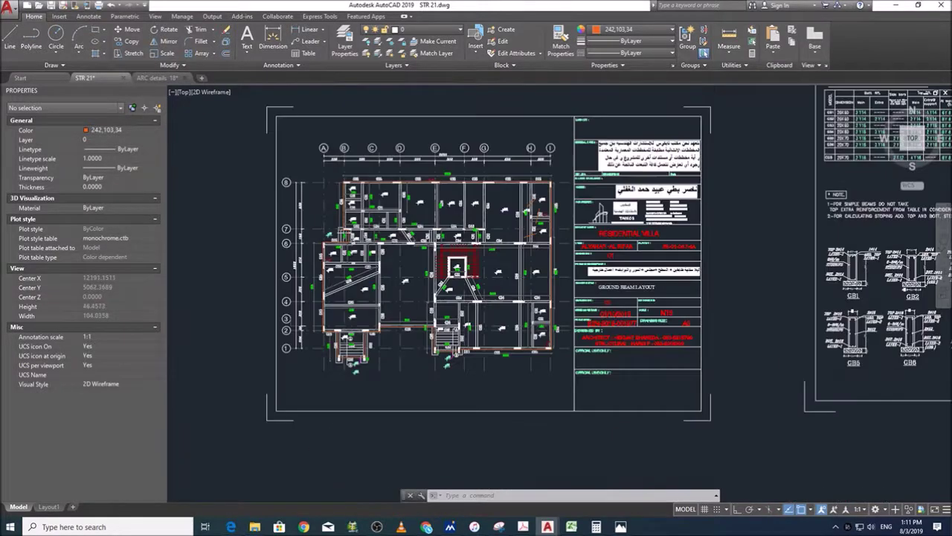
Step: Examine the floor areas enclosed by the ground beams on the ground beam layout, including the rooms between axes 2 and 6
scroll(437, 298, "down", 5)
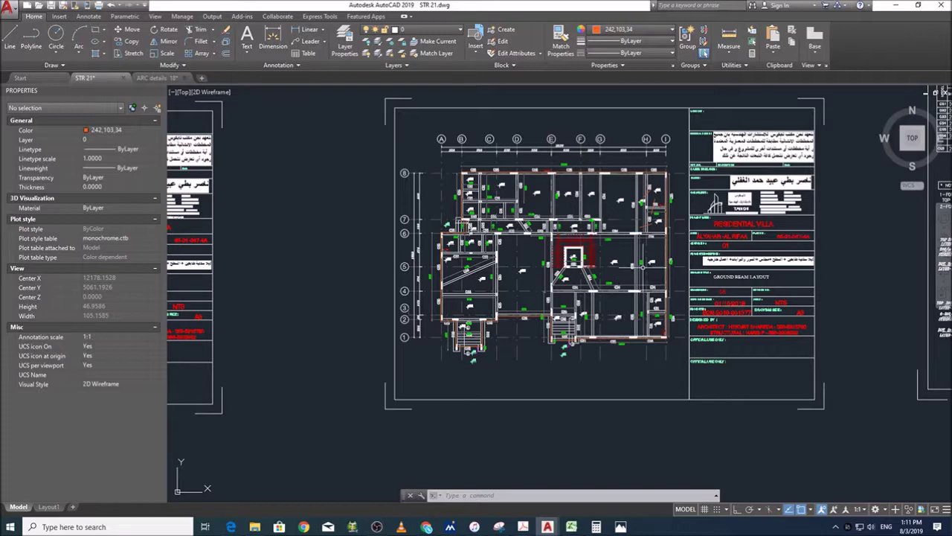
scroll(625, 260, "up", 2)
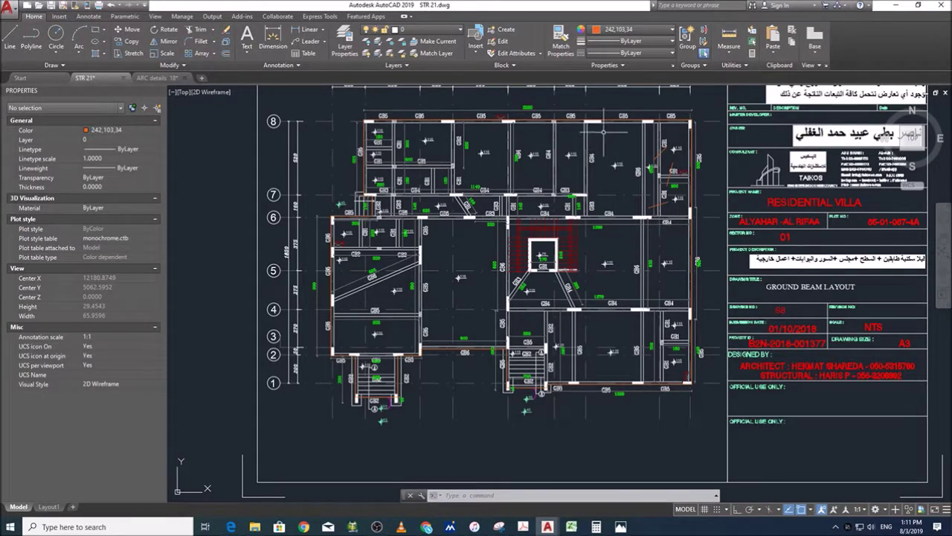
scroll(333, 332, "up", 2)
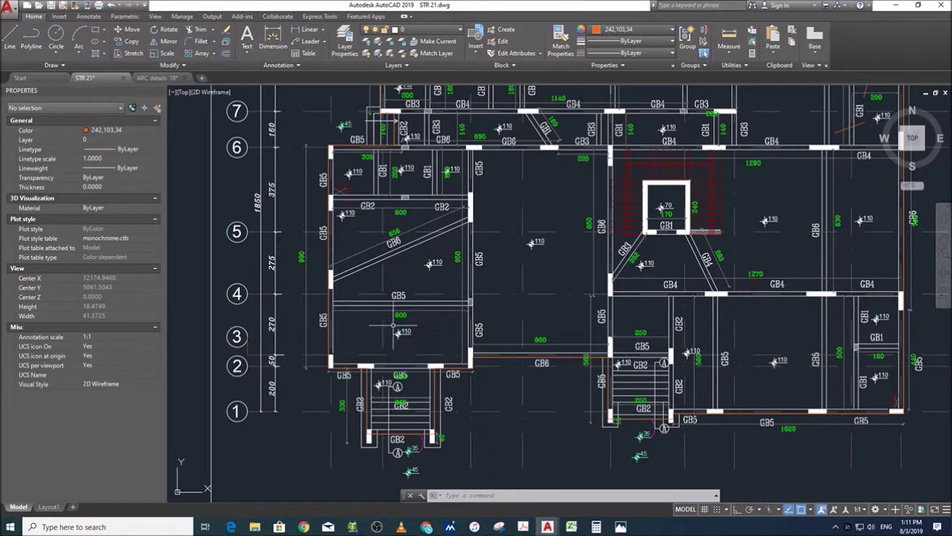
scroll(333, 334, "up", 2)
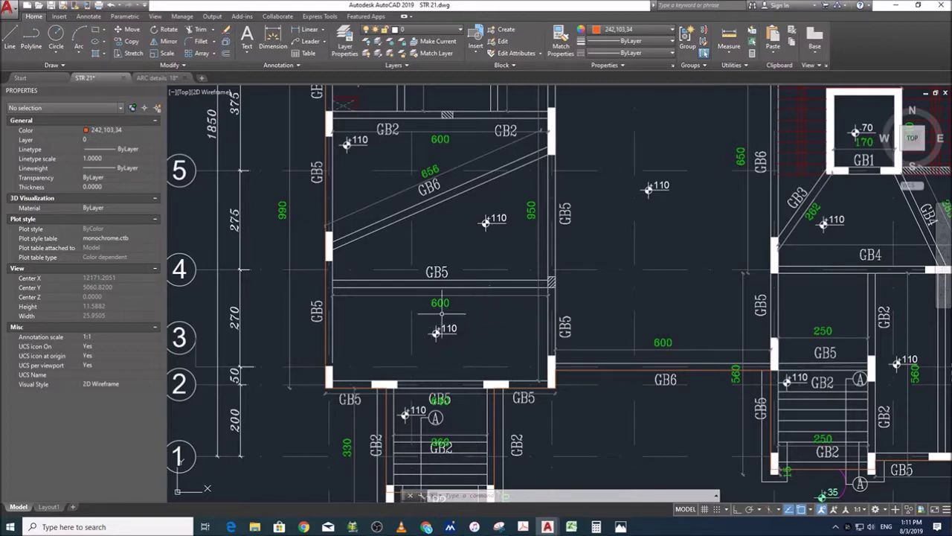
scroll(457, 312, "down", 3)
scroll(451, 307, "down", 1)
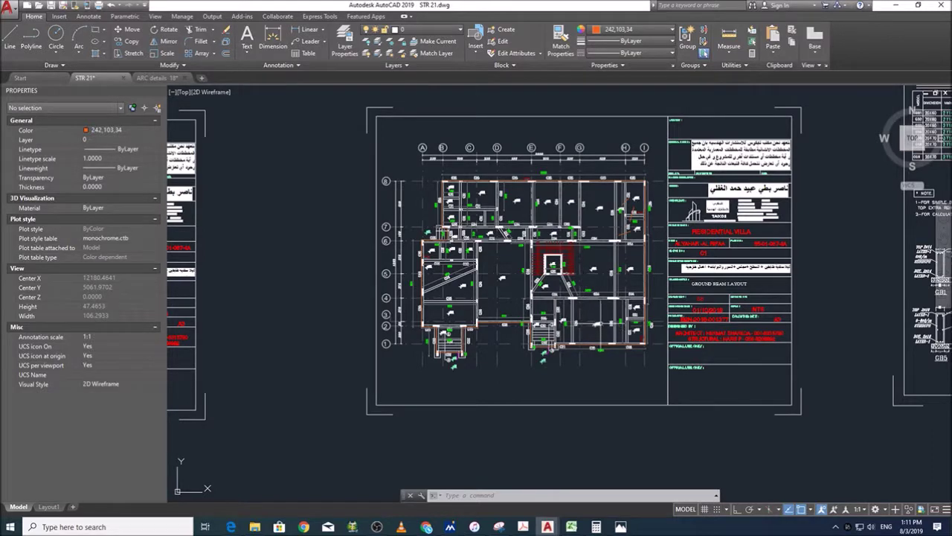
scroll(595, 327, "up", 2)
scroll(616, 439, "down", 2)
Step: Switch to Excel and inspect the quantity formulas for reinforced concrete and hourdi slab concrete on the كميات sheet
left_click(567, 527)
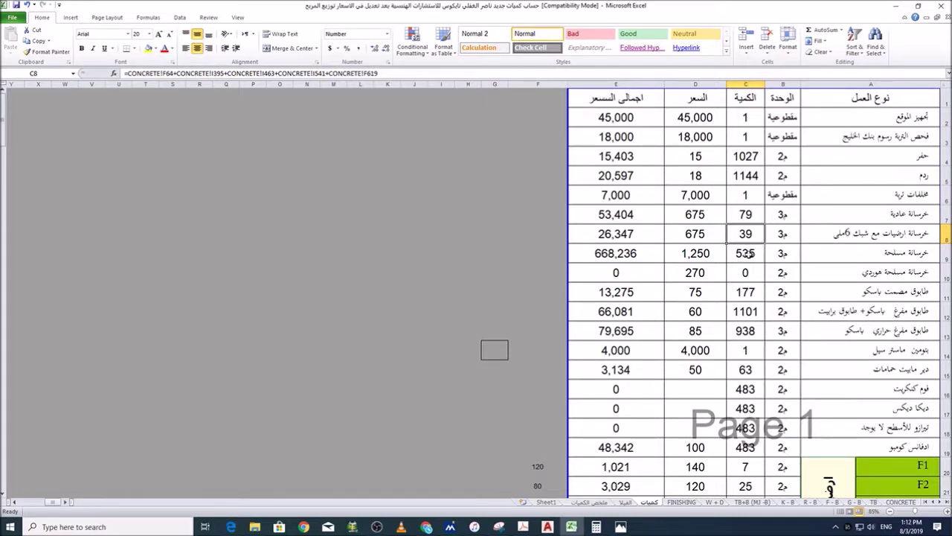
left_click(746, 254)
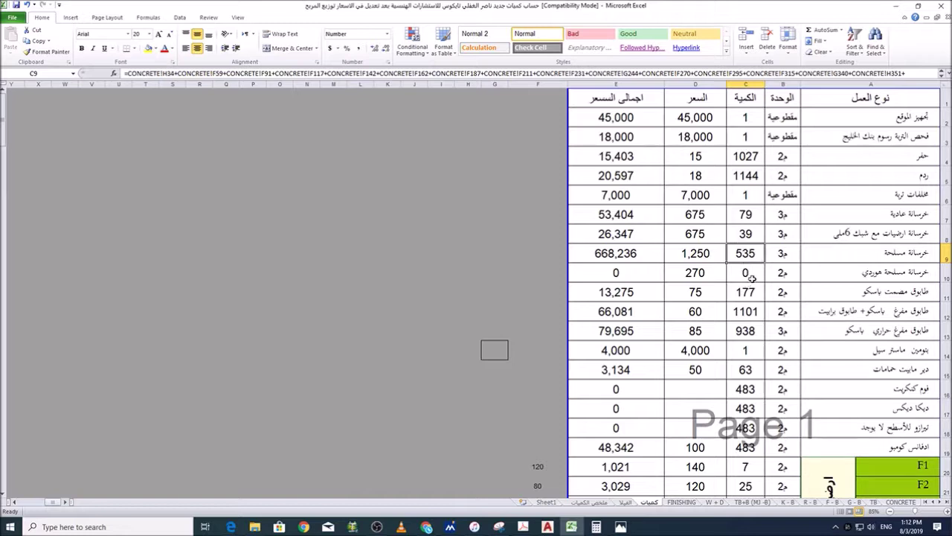
left_click(752, 275)
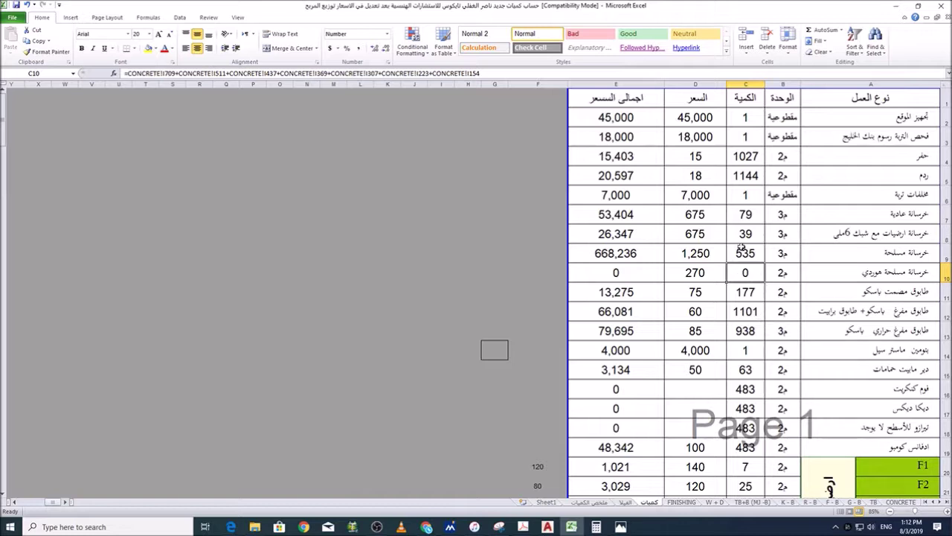
Step: Review the concrete items' quantities in C7:C9 and unit prices in D7:D10, and recheck the reinforced and floor concrete quantity formulas
left_click_drag(747, 221, 744, 260)
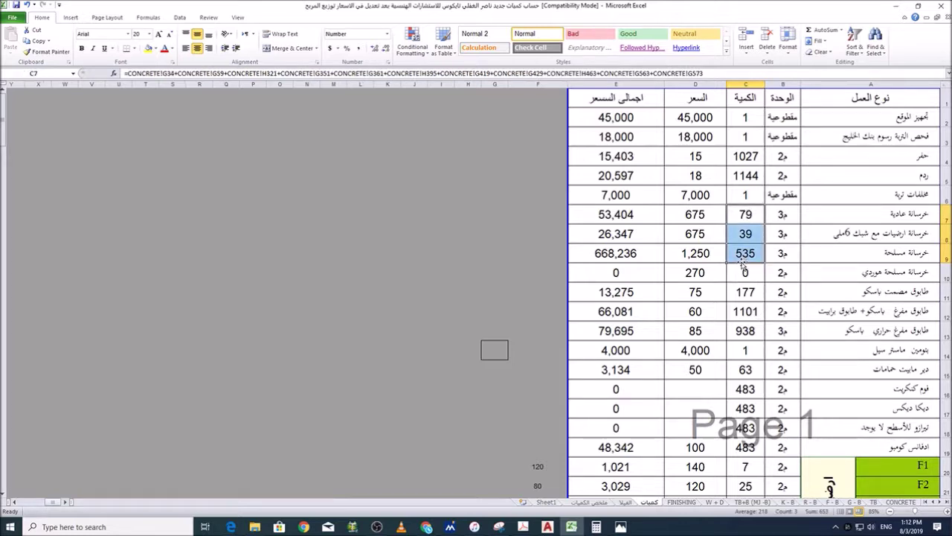
left_click_drag(690, 214, 686, 272)
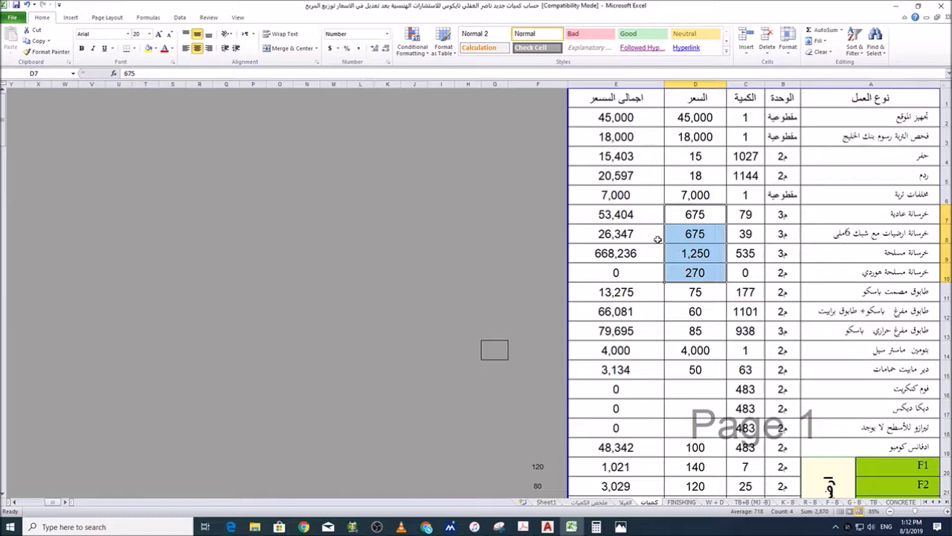
left_click(745, 254)
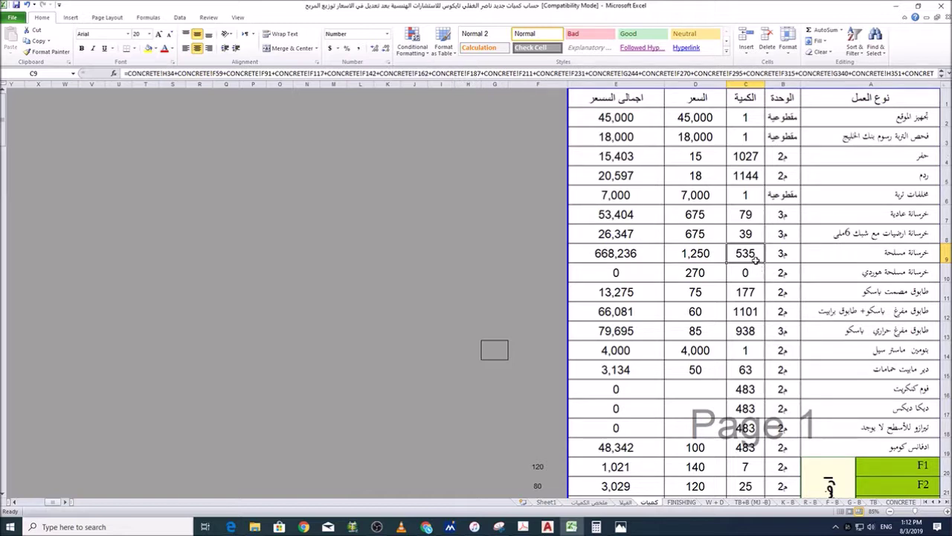
left_click(714, 254)
left_click(748, 235)
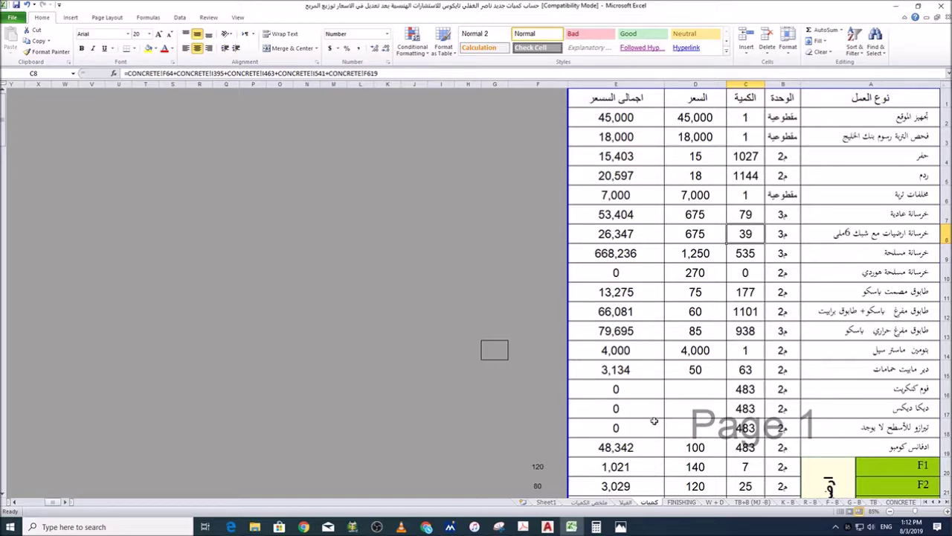
Step: Return to the CONCRETE sheet and look back through the column tables up to the footing concrete table in the first rows
key("ctrl+bracketleft")
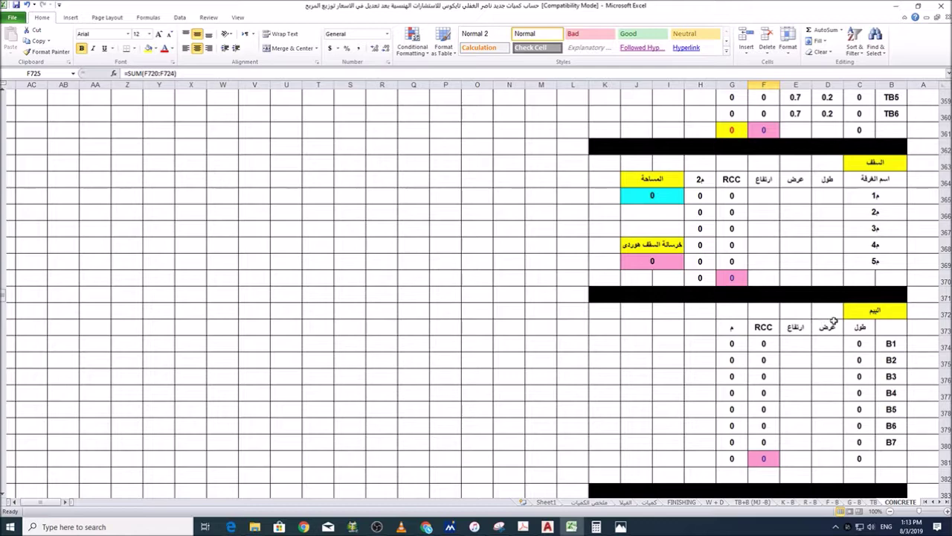
scroll(834, 321, "up", 15)
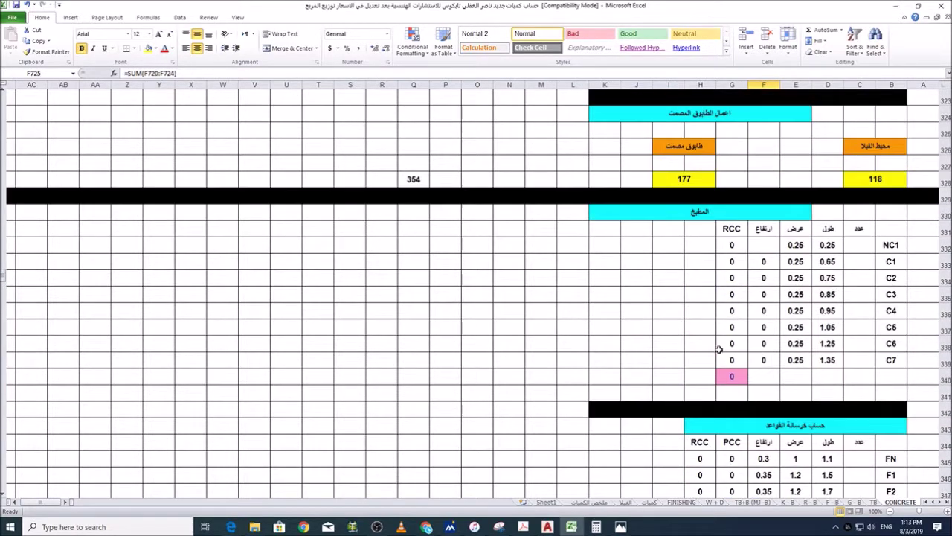
scroll(753, 225, "up", 20)
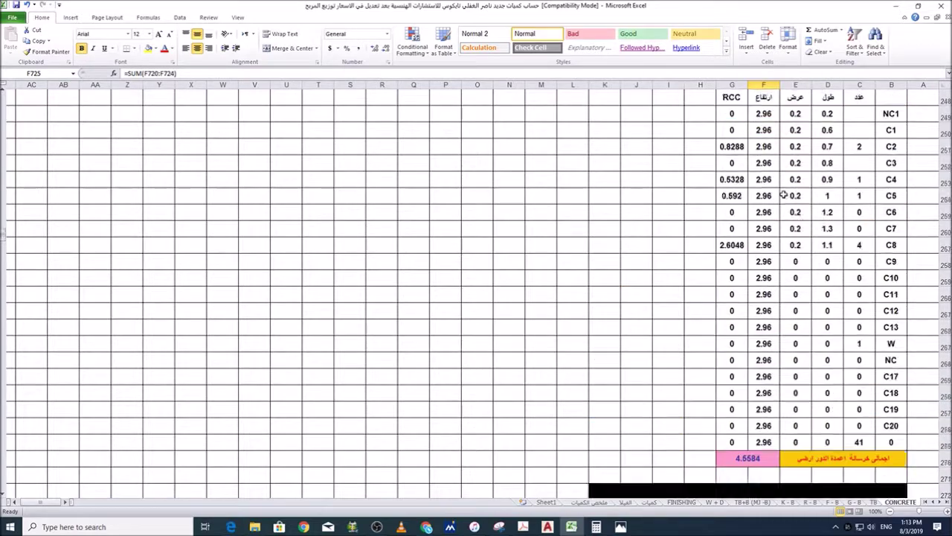
scroll(783, 195, "up", 20)
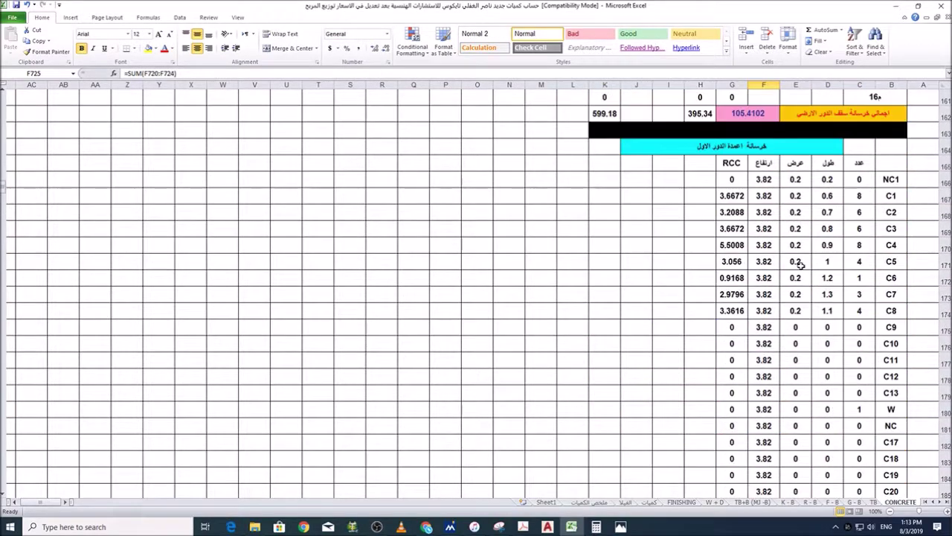
scroll(801, 265, "up", 20)
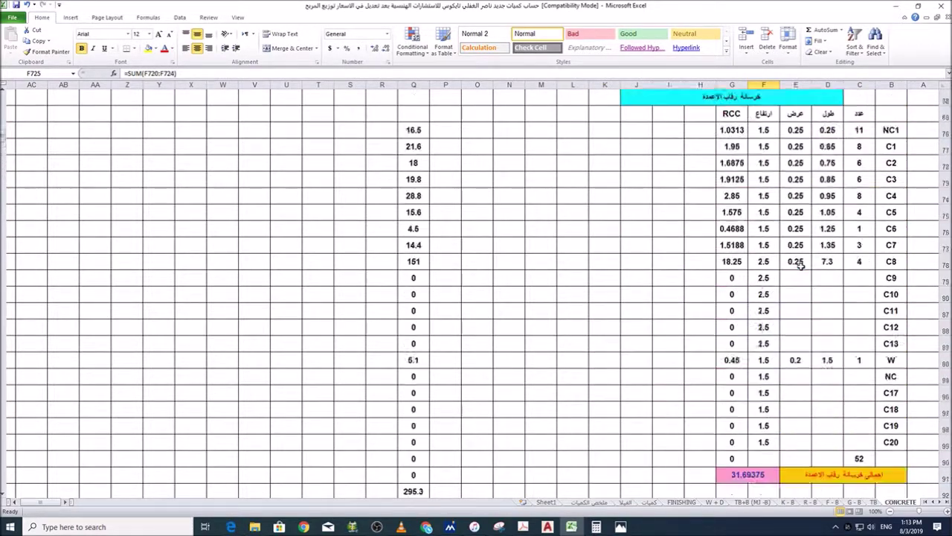
scroll(833, 215, "up", 15)
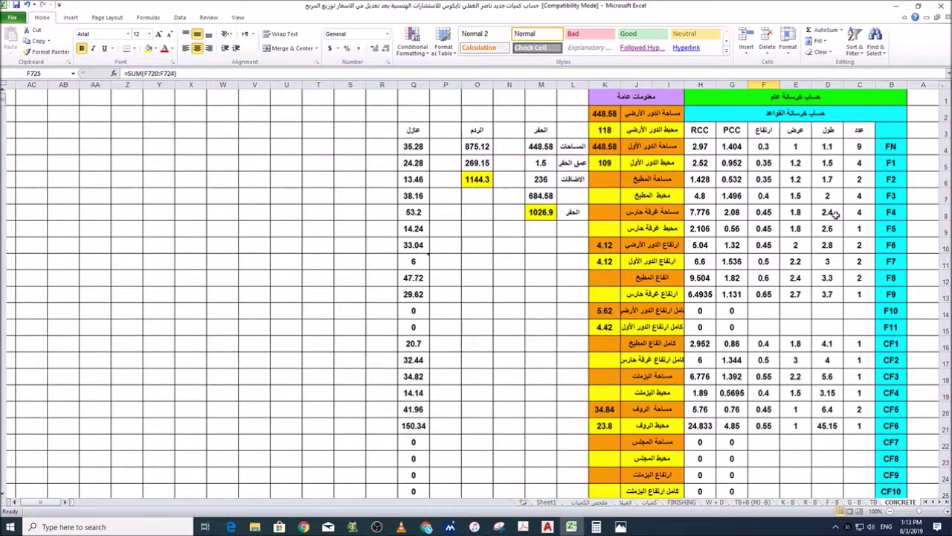